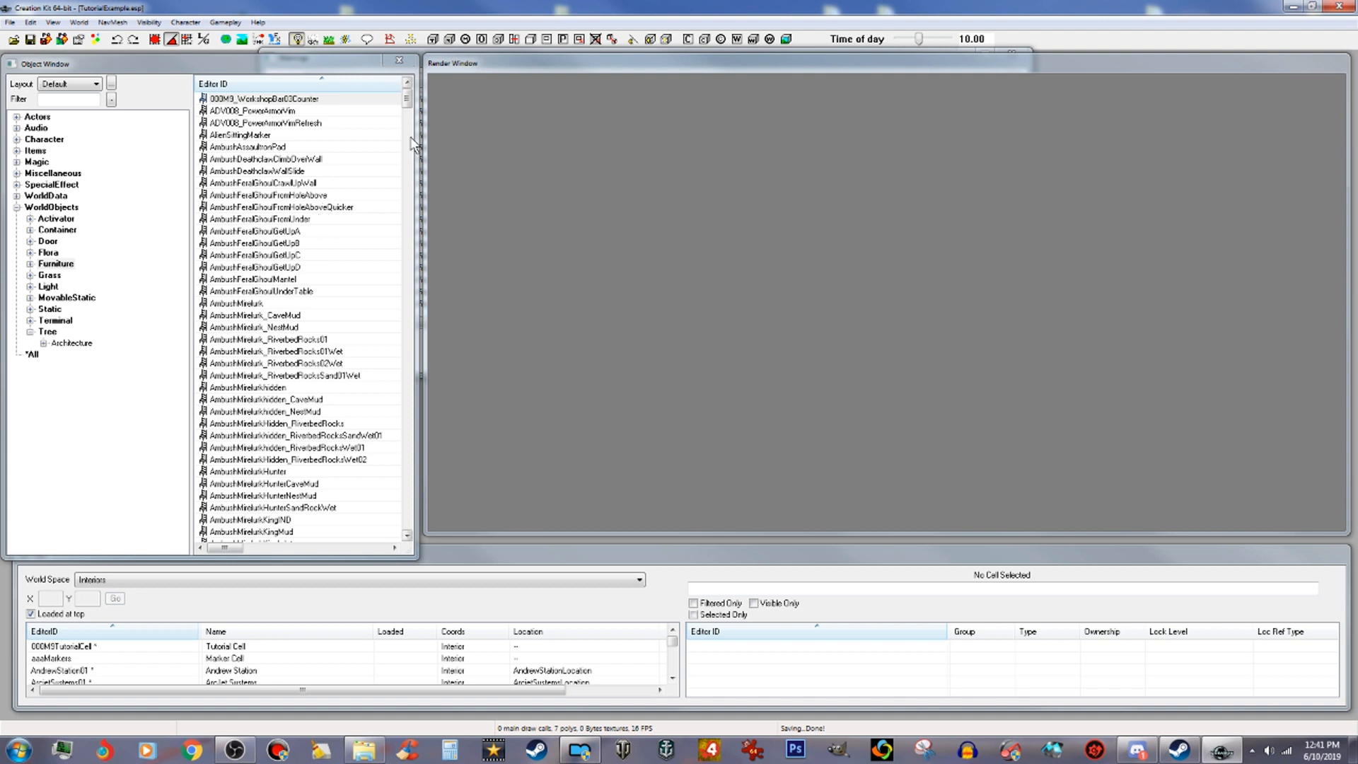
Step: Open the WorkshopBar03Counter furniture record from the object list
{"action": "left_click_drag", "start_coordinate": [408, 103], "coordinate": [411, 504]}
{"action": "left_click", "coordinate": [309, 341]}
{"action": "scroll", "coordinate": [312, 368], "scroll_direction": "down", "scroll_amount": 7}
{"action": "scroll", "coordinate": [320, 439], "scroll_direction": "down", "scroll_amount": 4}
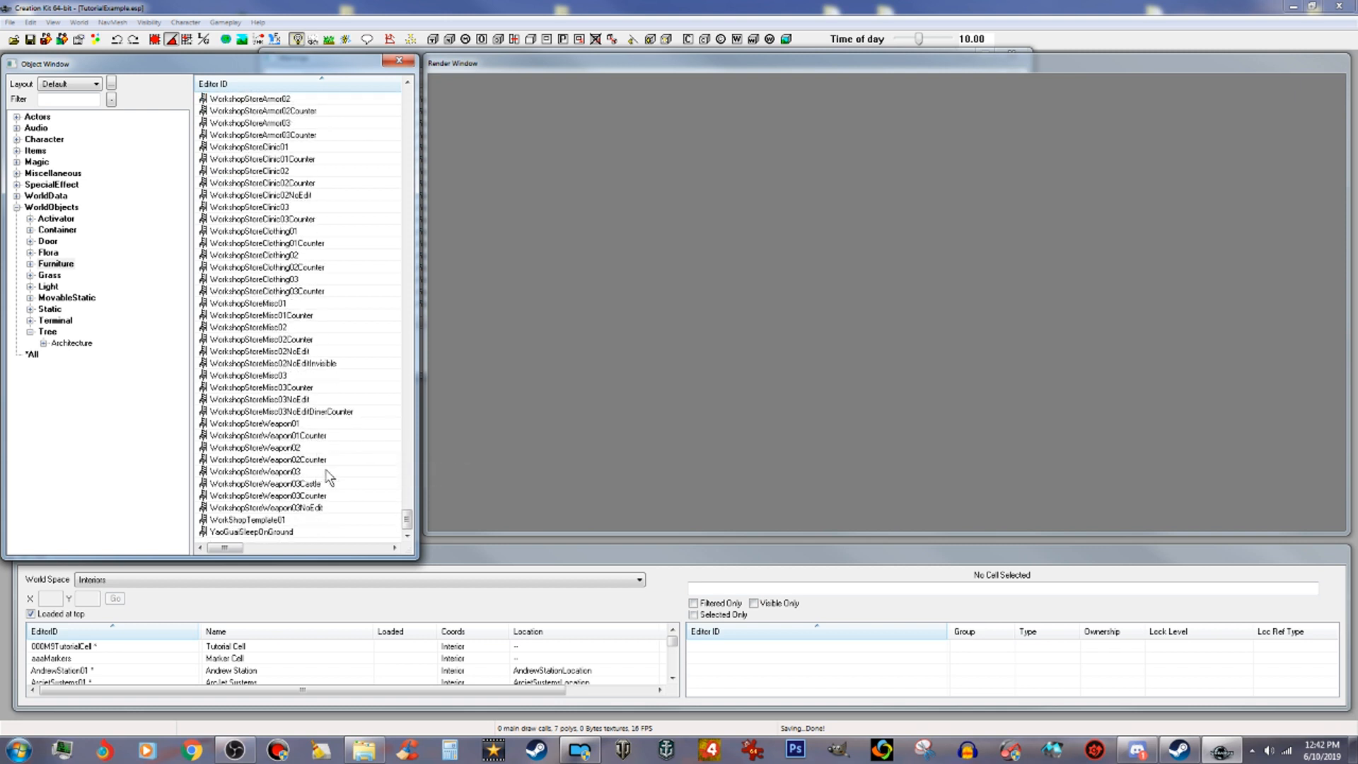
{"action": "scroll", "coordinate": [318, 424], "scroll_direction": "up", "scroll_amount": 3}
{"action": "scroll", "coordinate": [269, 187], "scroll_direction": "up", "scroll_amount": 7}
{"action": "scroll", "coordinate": [275, 177], "scroll_direction": "up", "scroll_amount": 2}
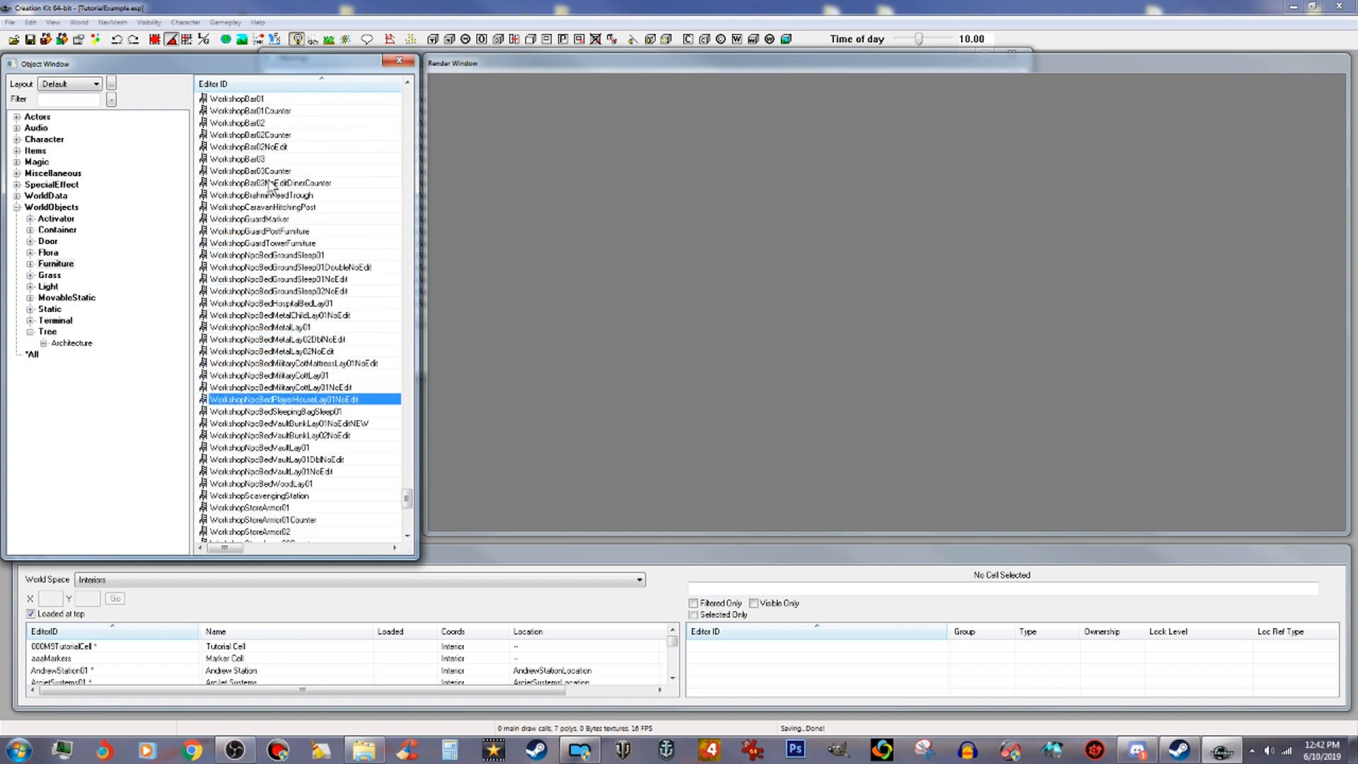
{"action": "left_click", "coordinate": [276, 172]}
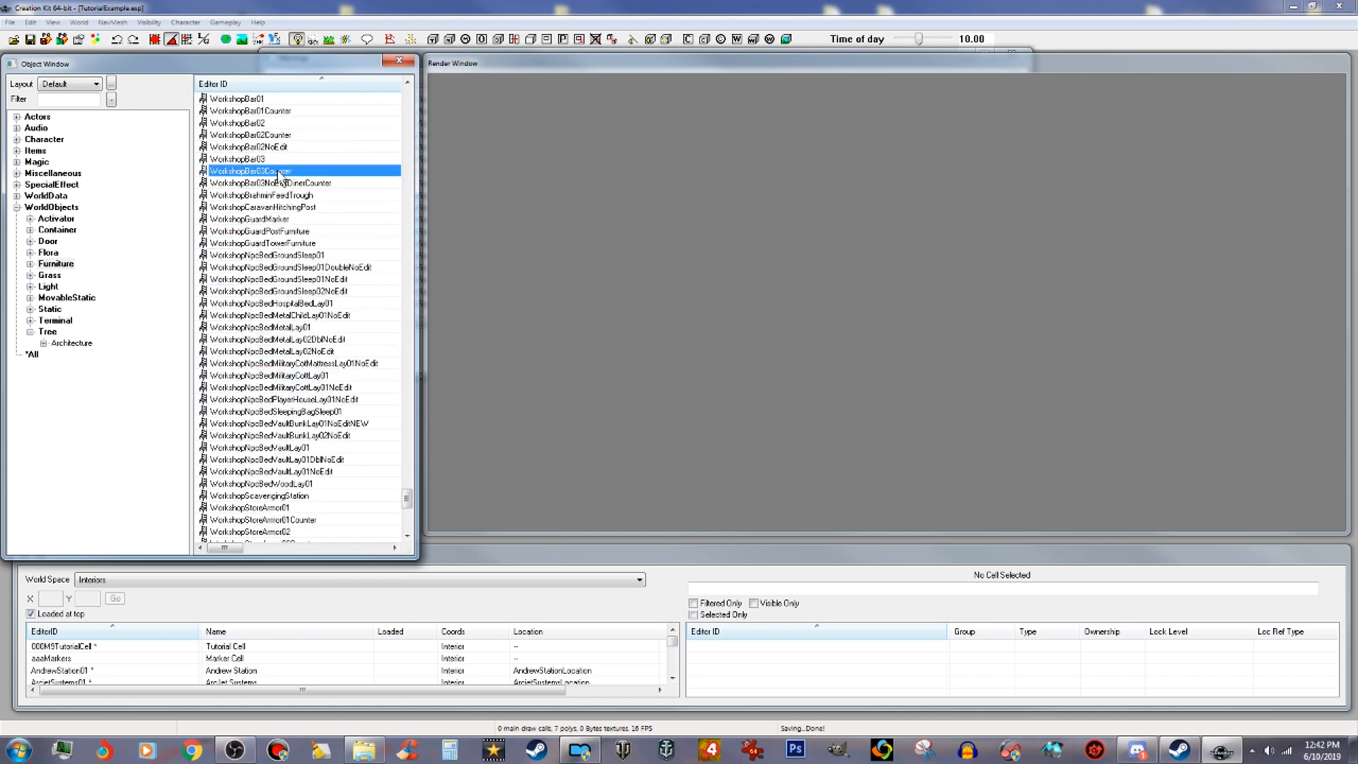
{"action": "double_click", "coordinate": [334, 170]}
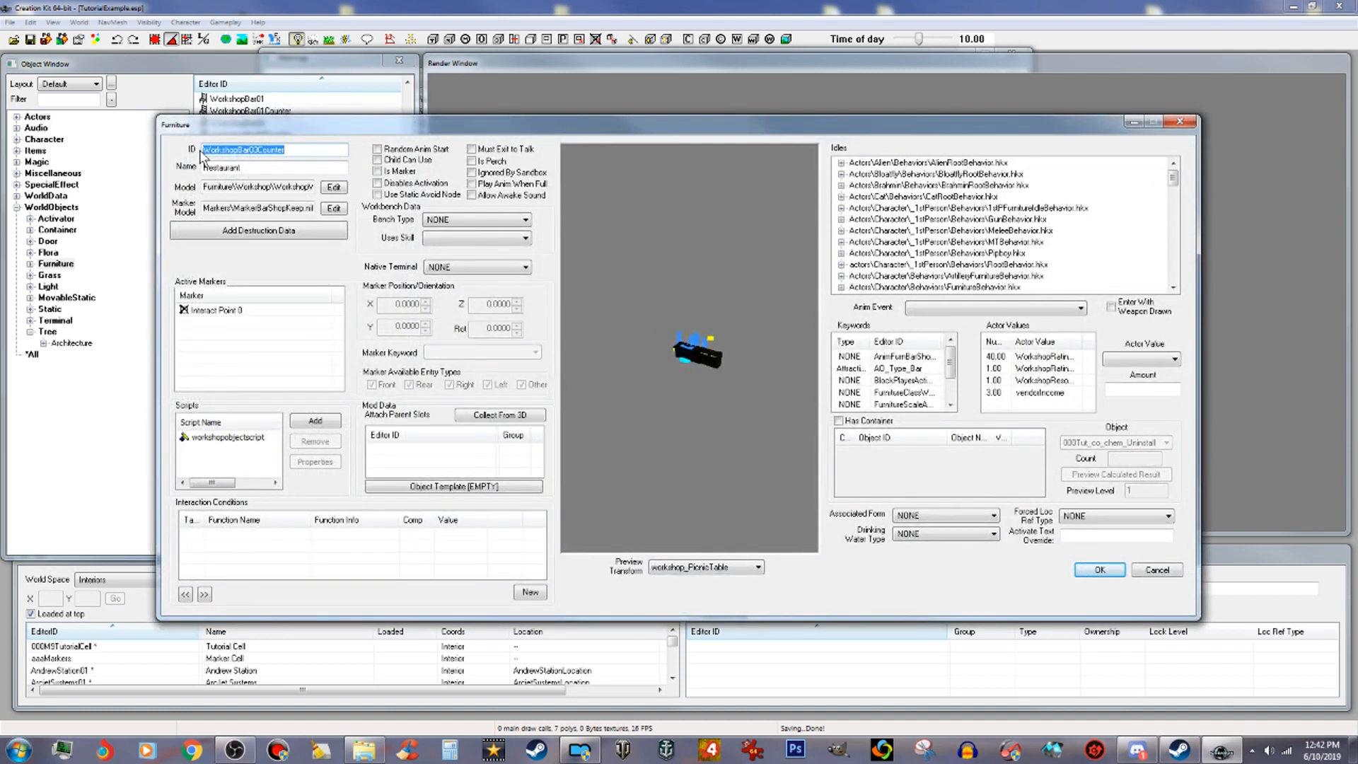
Step: Prefix the furniture's ID with 000Tut_ so it reads 000Tut_WorkshopBar03Counter
{"action": "left_click", "coordinate": [203, 149]}
{"action": "type", "text": "000Tut_"}
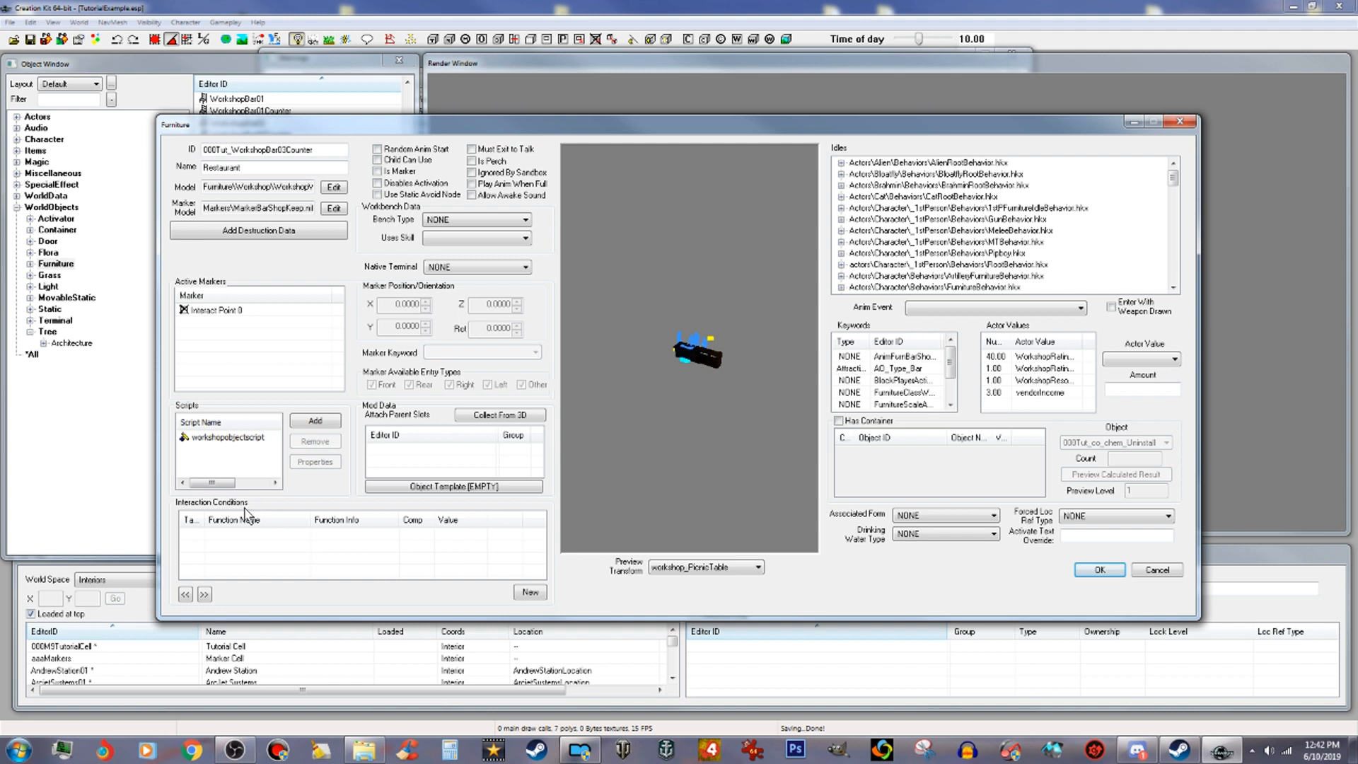
Step: Set the amount of the first WorkshopRating actor value to 50
{"action": "left_click", "coordinate": [1058, 360]}
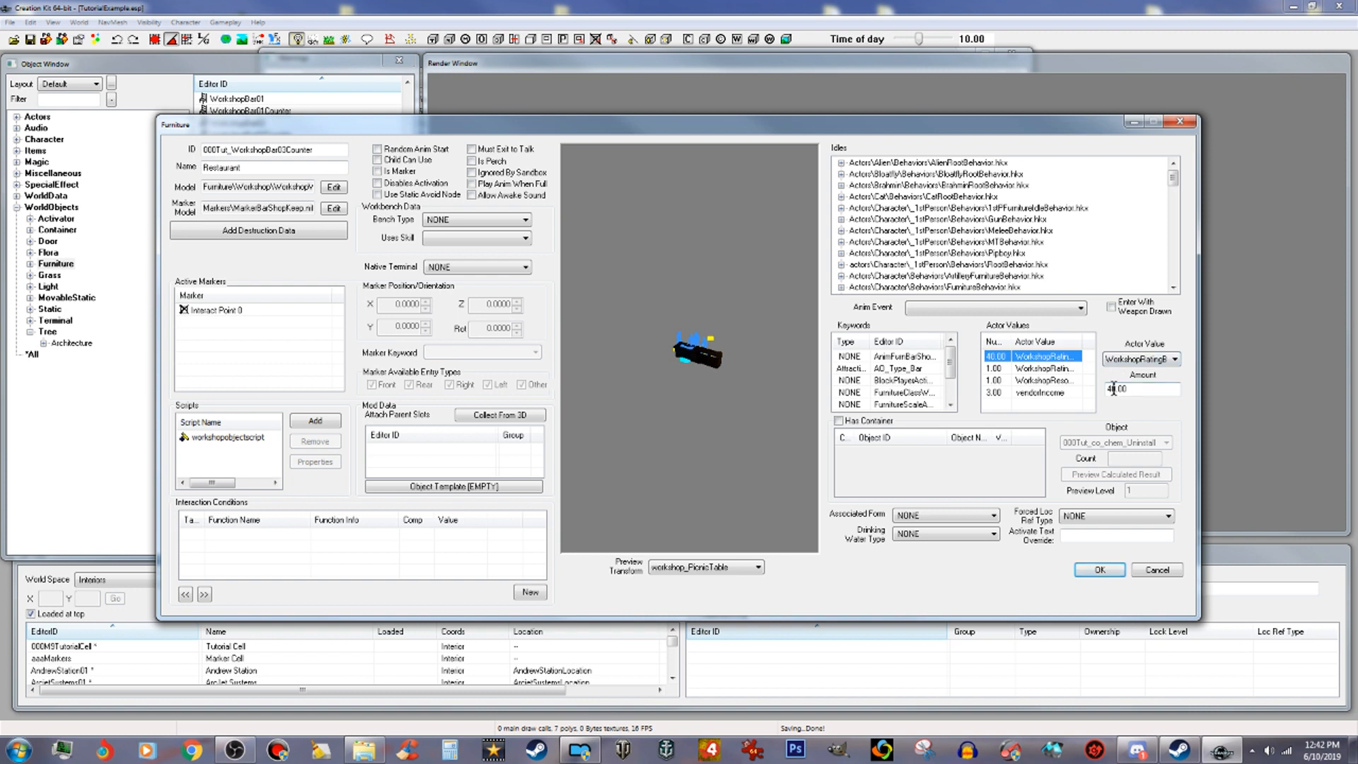
{"action": "left_click_drag", "start_coordinate": [1111, 388], "coordinate": [1095, 394]}
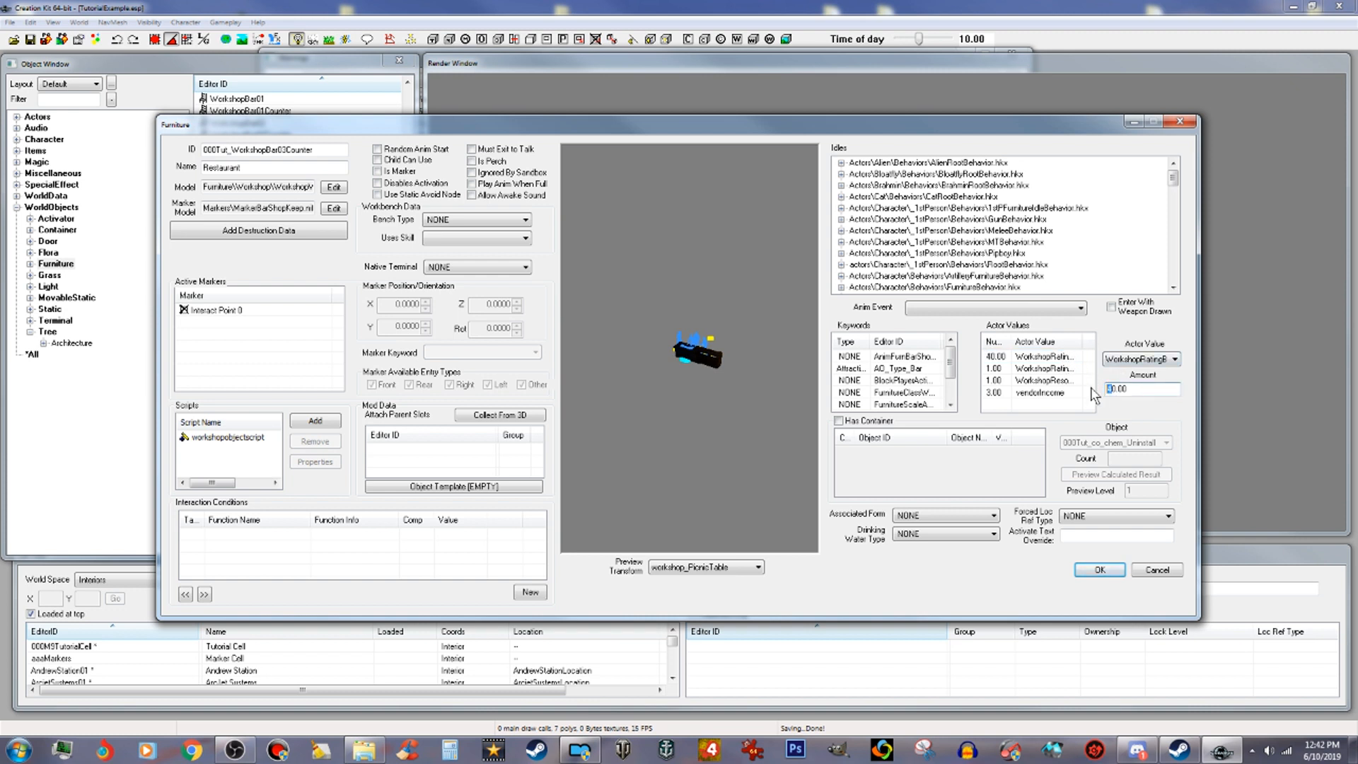
{"action": "left_click", "coordinate": [1038, 358]}
{"action": "left_click_drag", "start_coordinate": [1112, 391], "coordinate": [1103, 393]}
{"action": "type", "text": "5"}
Step: Set the vendorIncome actor value amount to 4
{"action": "left_click", "coordinate": [1052, 369]}
{"action": "left_click", "coordinate": [1052, 392]}
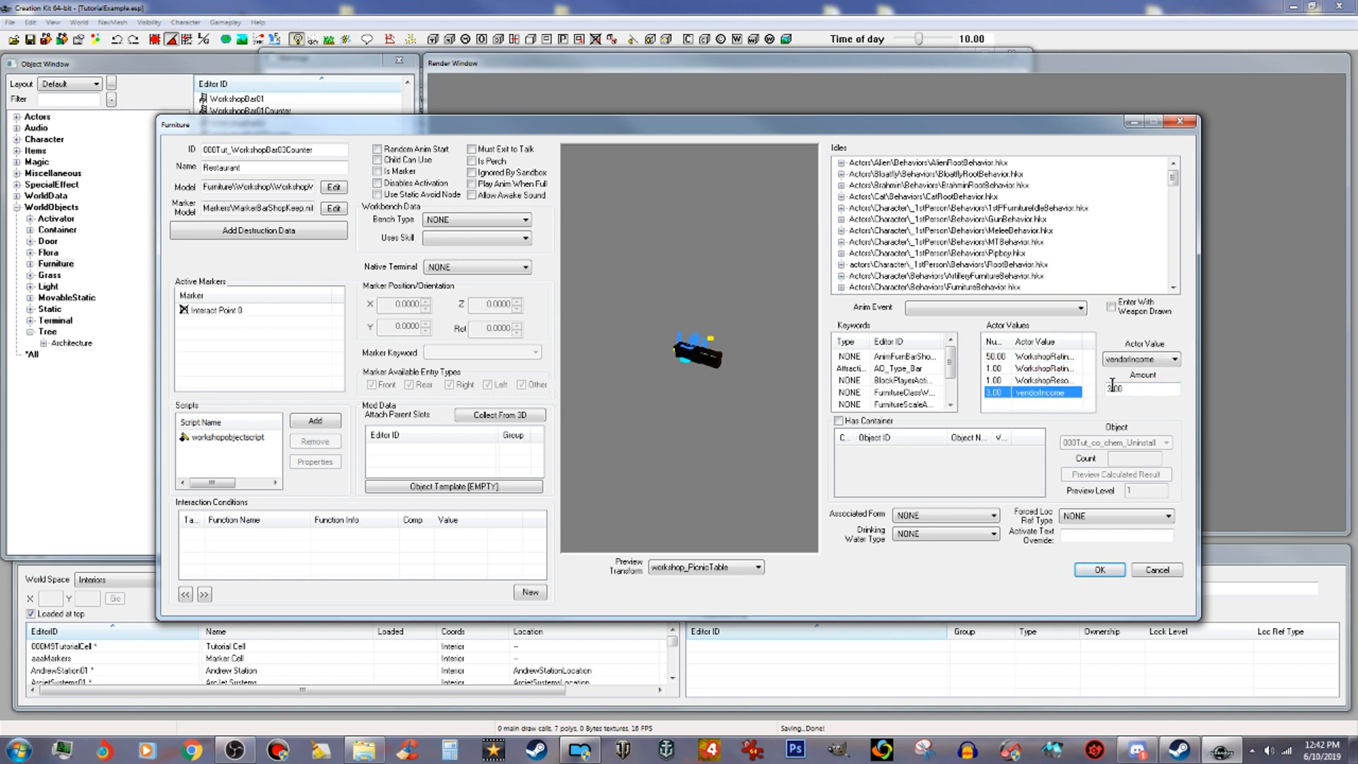
{"action": "left_click_drag", "start_coordinate": [1112, 387], "coordinate": [1102, 389]}
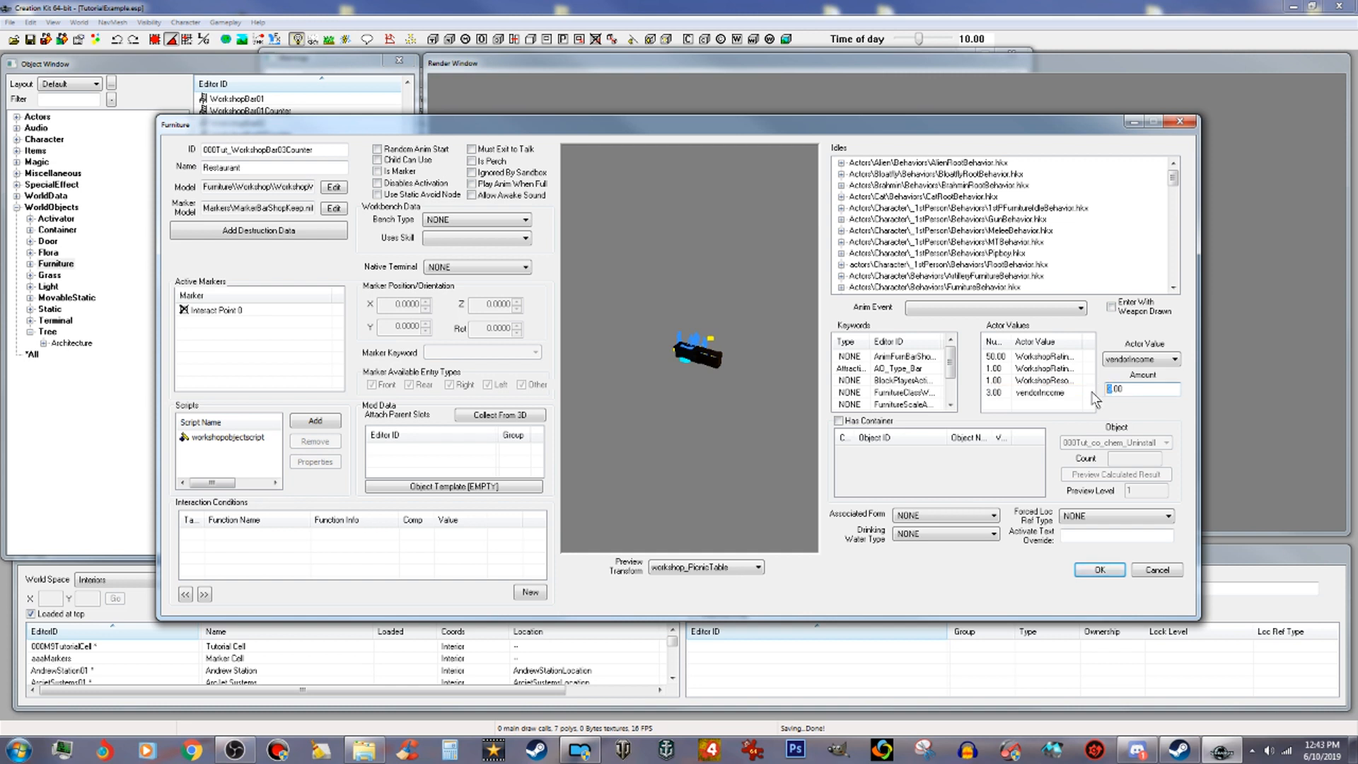
Step: Add a new WorkshopStackableItem actor value with an amount of 1.00
{"action": "left_click", "coordinate": [1051, 369]}
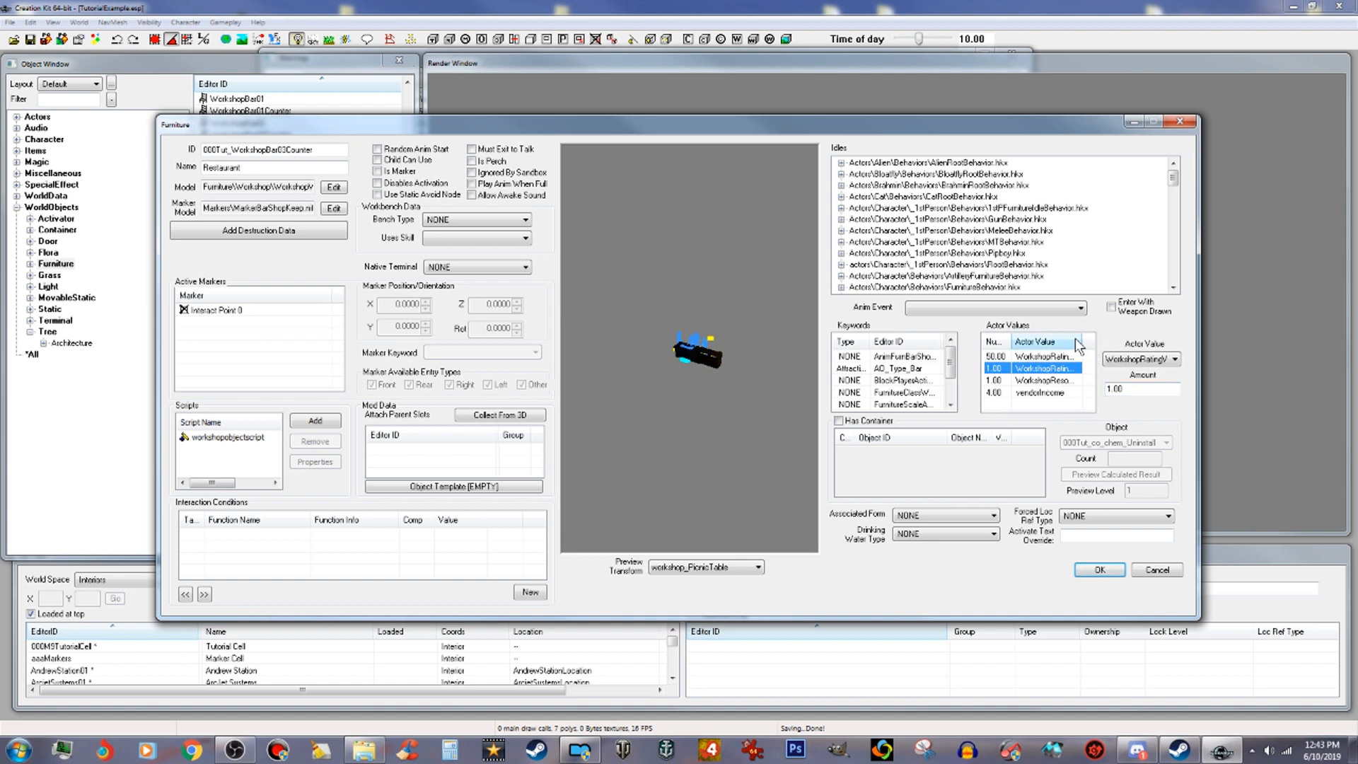
{"action": "left_click_drag", "start_coordinate": [1081, 343], "coordinate": [1116, 358]}
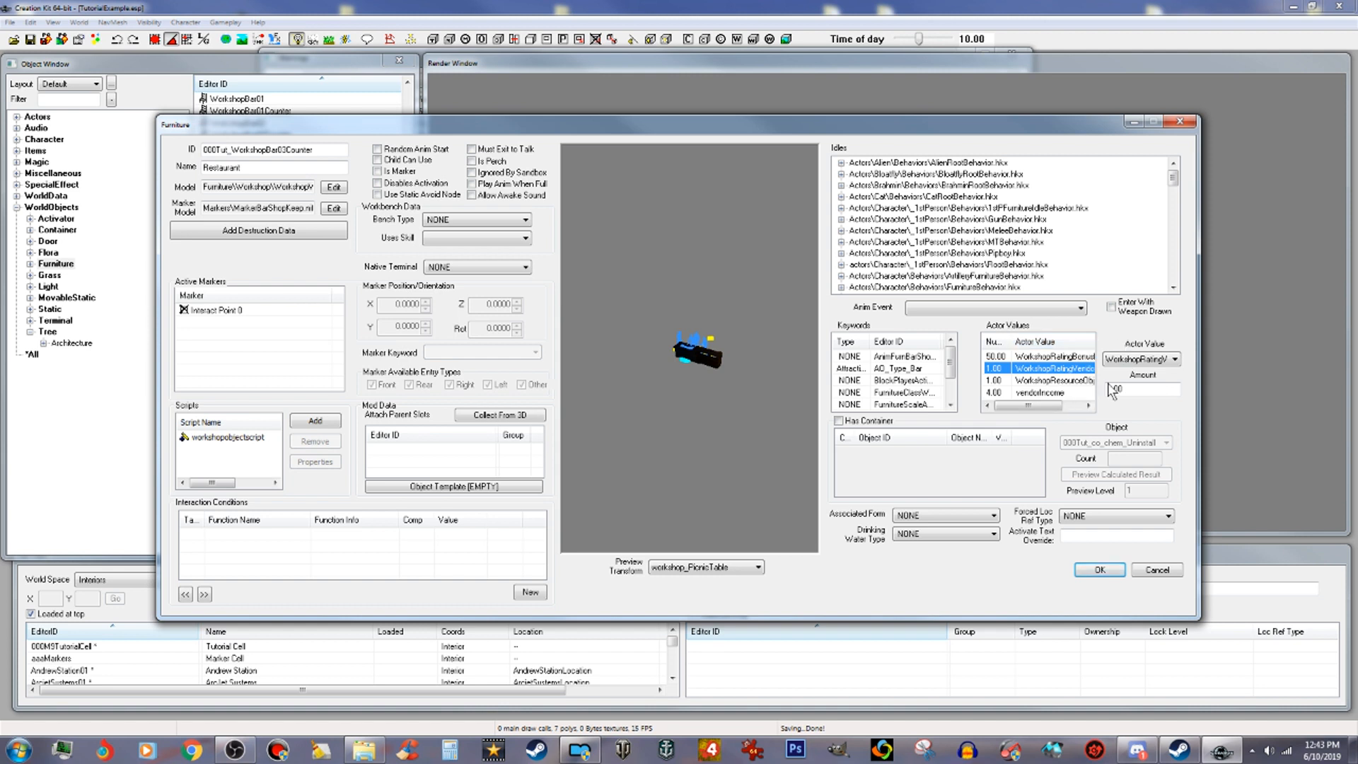
{"action": "mouse_move", "coordinate": [1030, 407]}
{"action": "left_mouse_down"}
{"action": "mouse_move", "coordinate": [1077, 409]}
{"action": "mouse_move", "coordinate": [1042, 407]}
{"action": "left_mouse_up"}
{"action": "scroll", "coordinate": [955, 399], "scroll_direction": "down", "scroll_amount": 1}
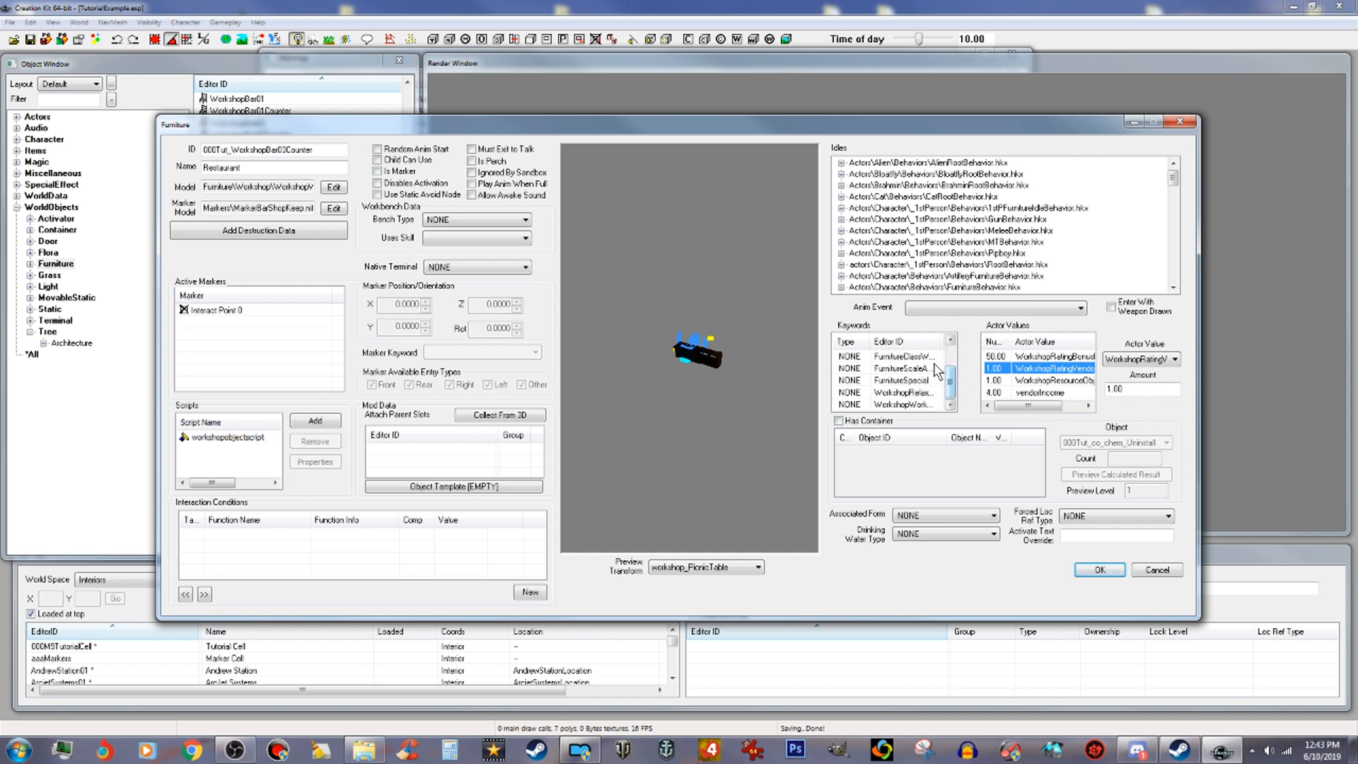
{"action": "left_click", "coordinate": [1077, 394]}
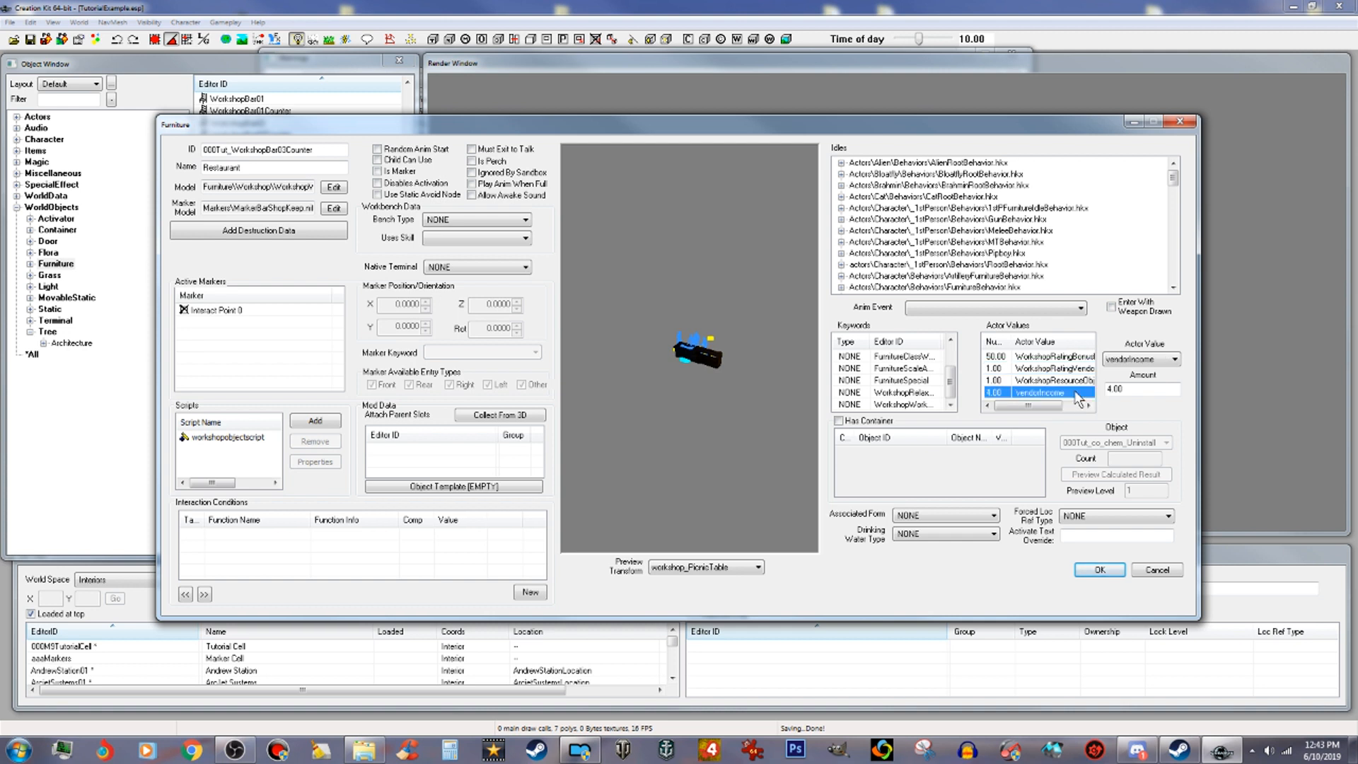
{"action": "right_click", "coordinate": [1079, 400]}
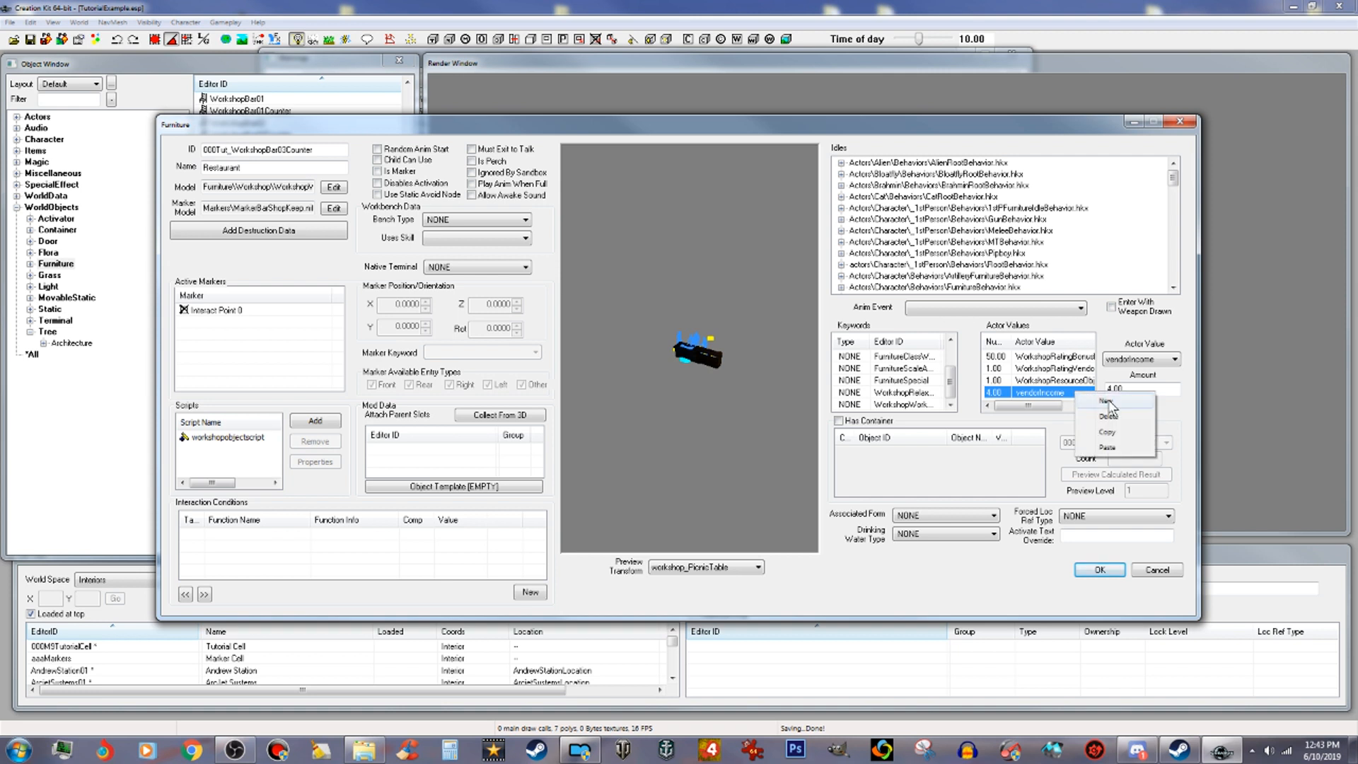
{"action": "left_click", "coordinate": [1083, 405]}
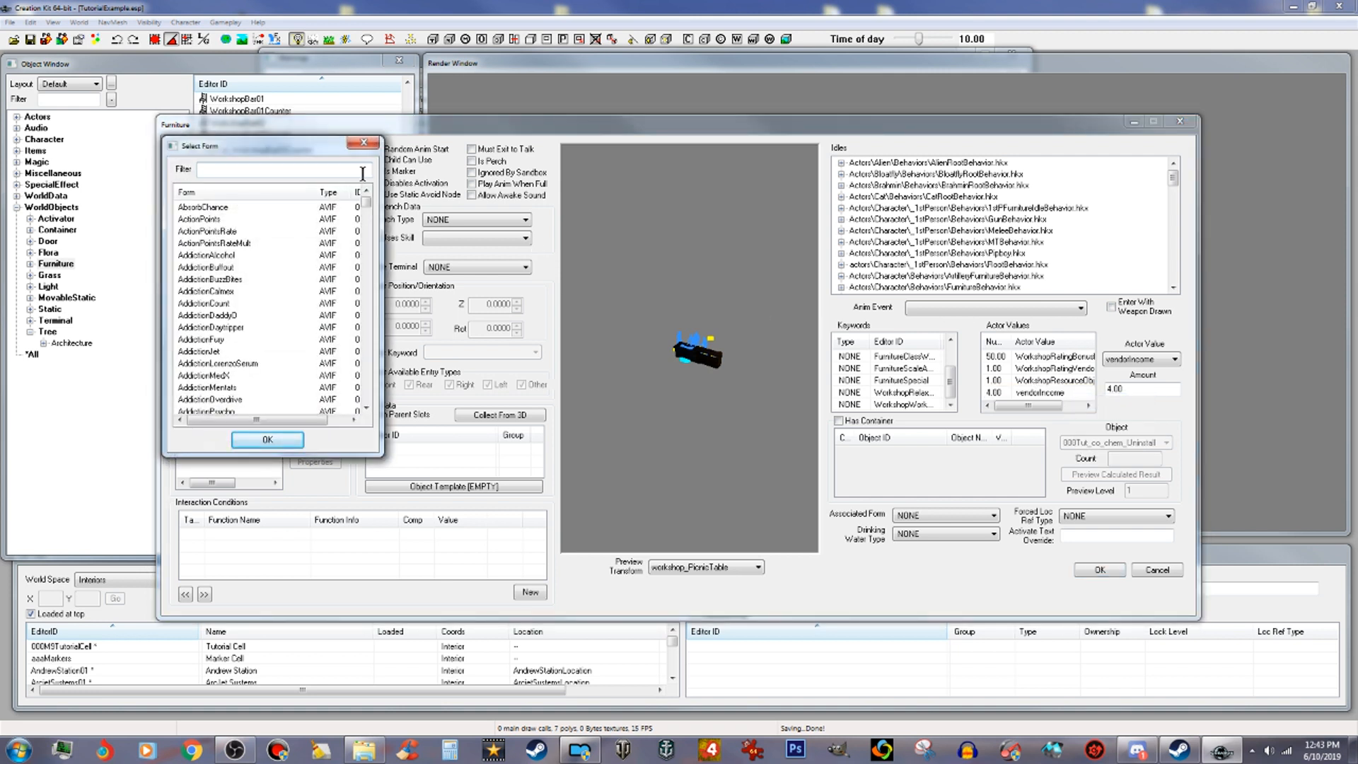
{"action": "type", "text": "works"}
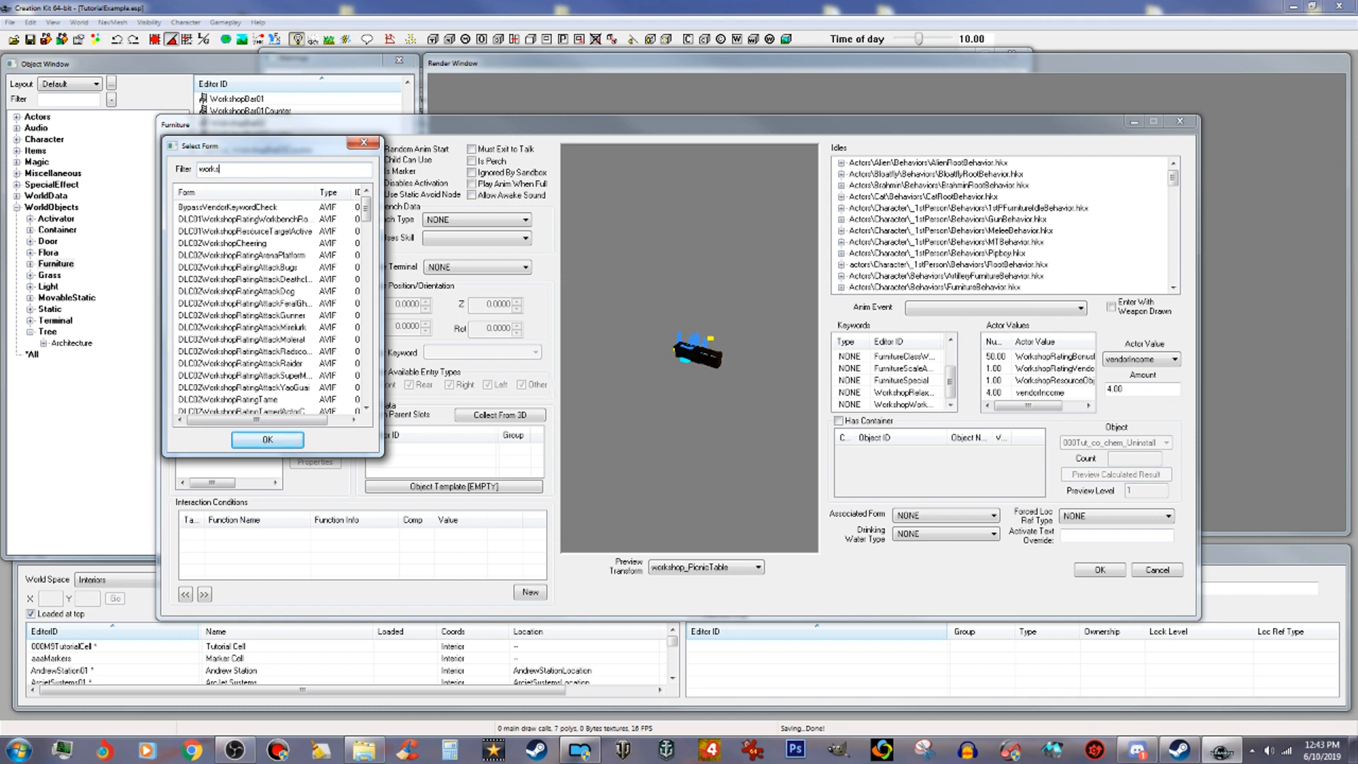
{"action": "type", "text": "hopstackab"}
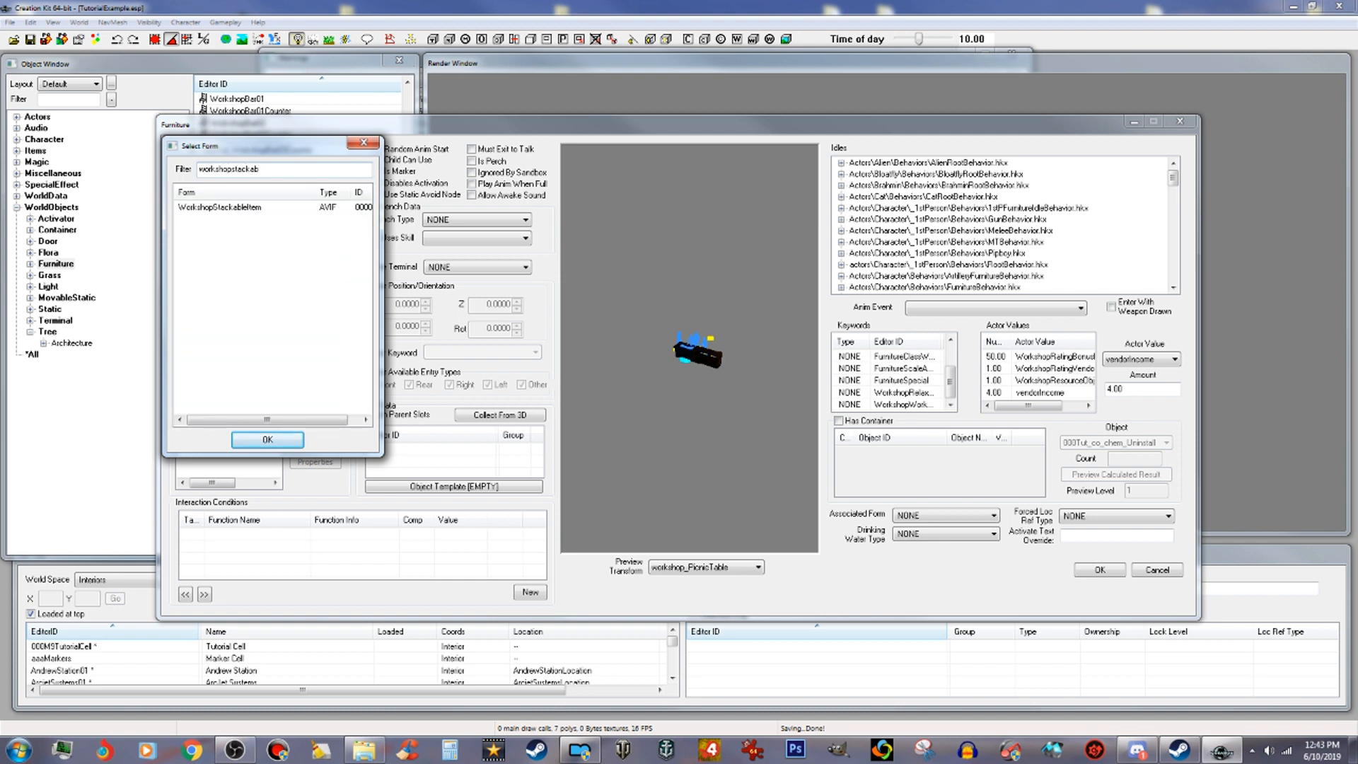
{"action": "left_click", "coordinate": [267, 208]}
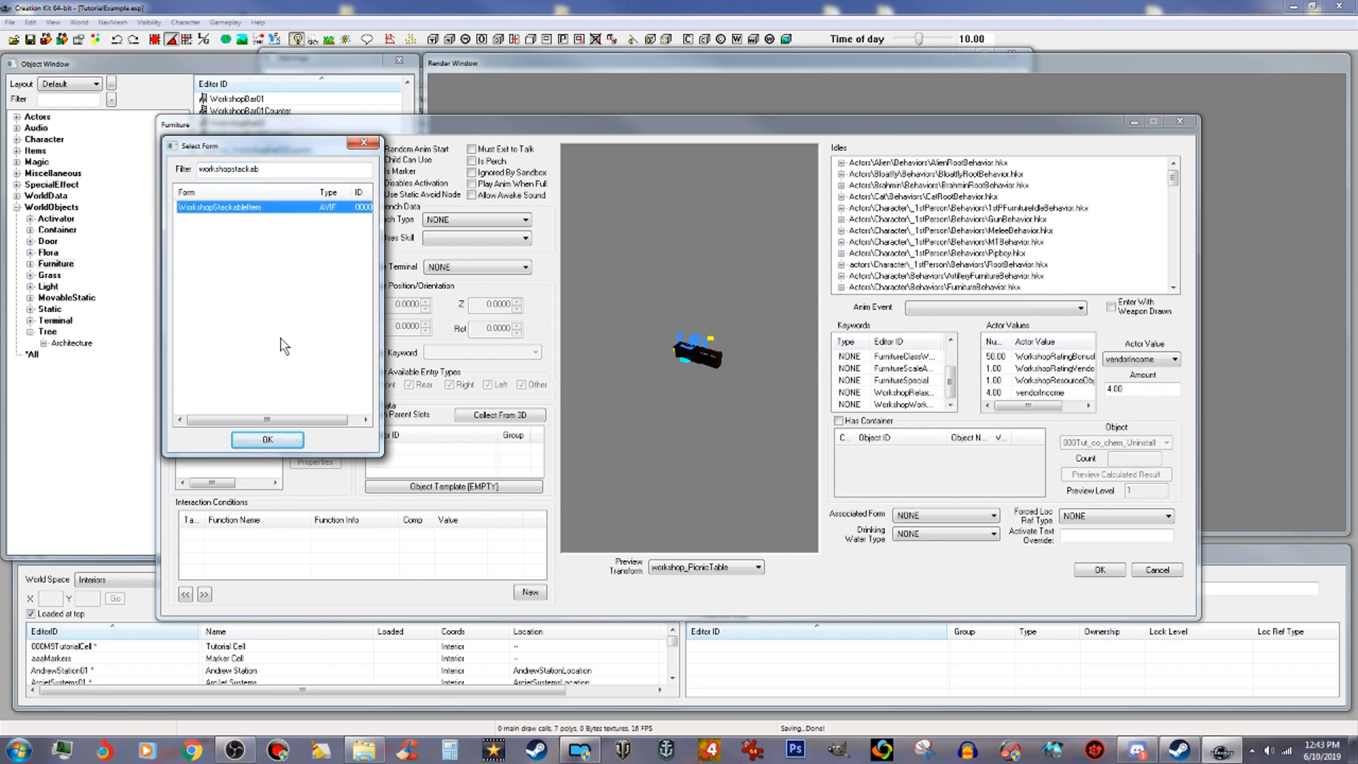
{"action": "left_click", "coordinate": [273, 440]}
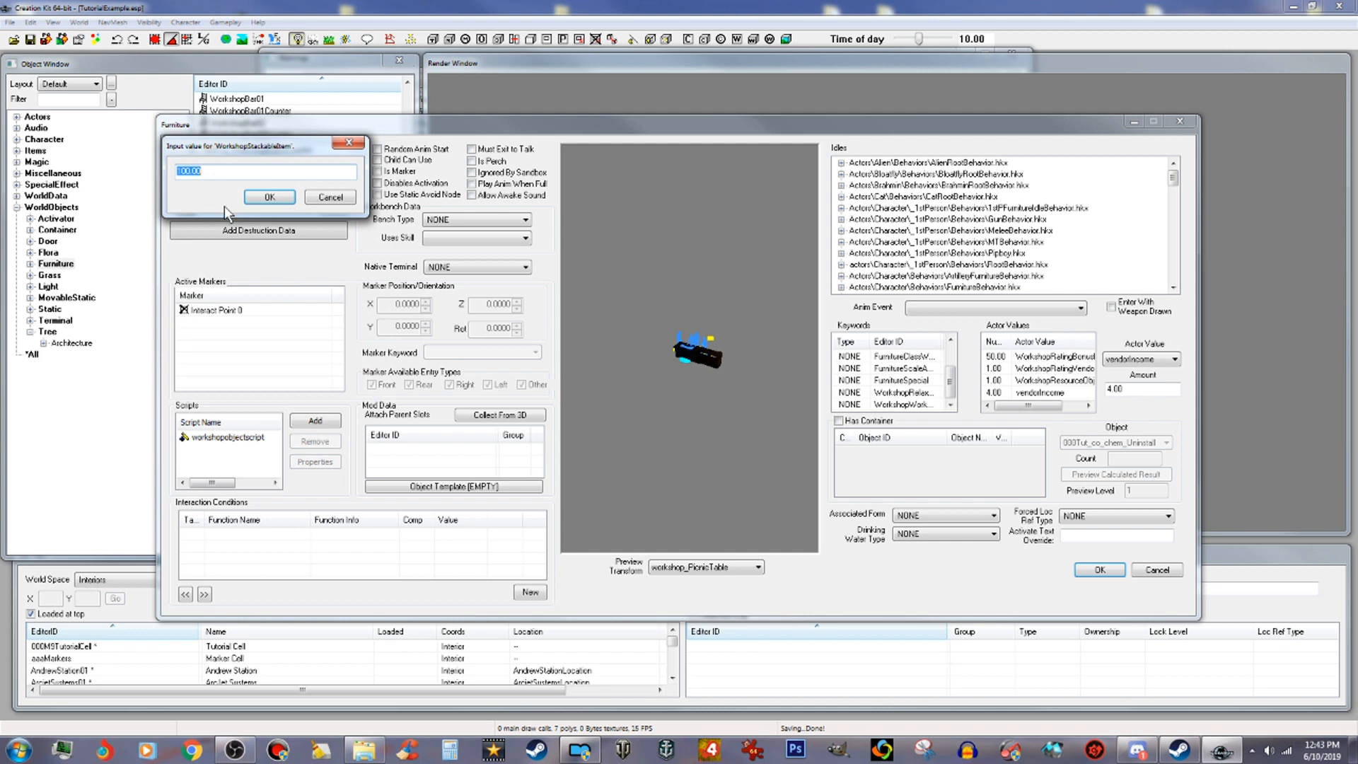
{"action": "left_click", "coordinate": [283, 199]}
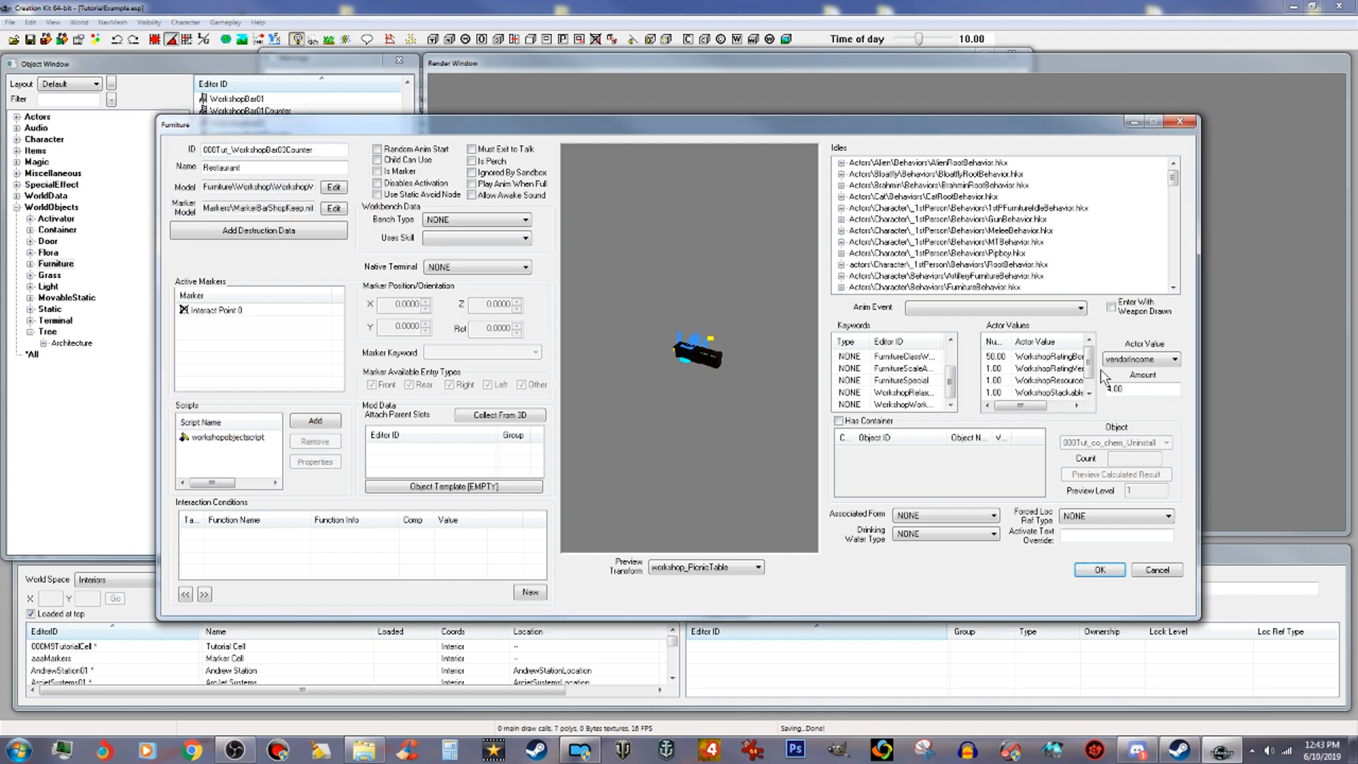
Step: Add a new WorkshopAnythingIsGround actor value with an amount of 1
{"action": "left_click_drag", "start_coordinate": [1090, 359], "coordinate": [1101, 386]}
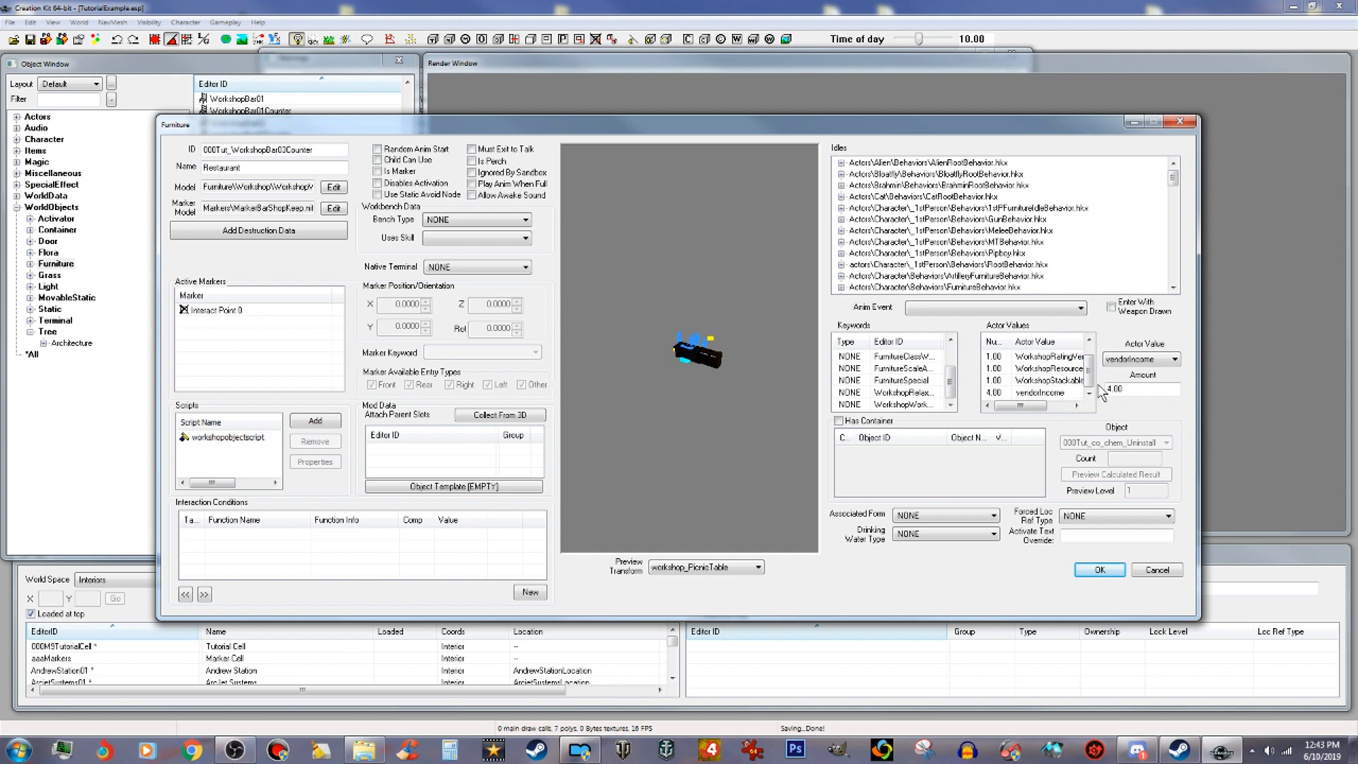
{"action": "right_click", "coordinate": [1077, 394]}
{"action": "left_click", "coordinate": [1116, 407]}
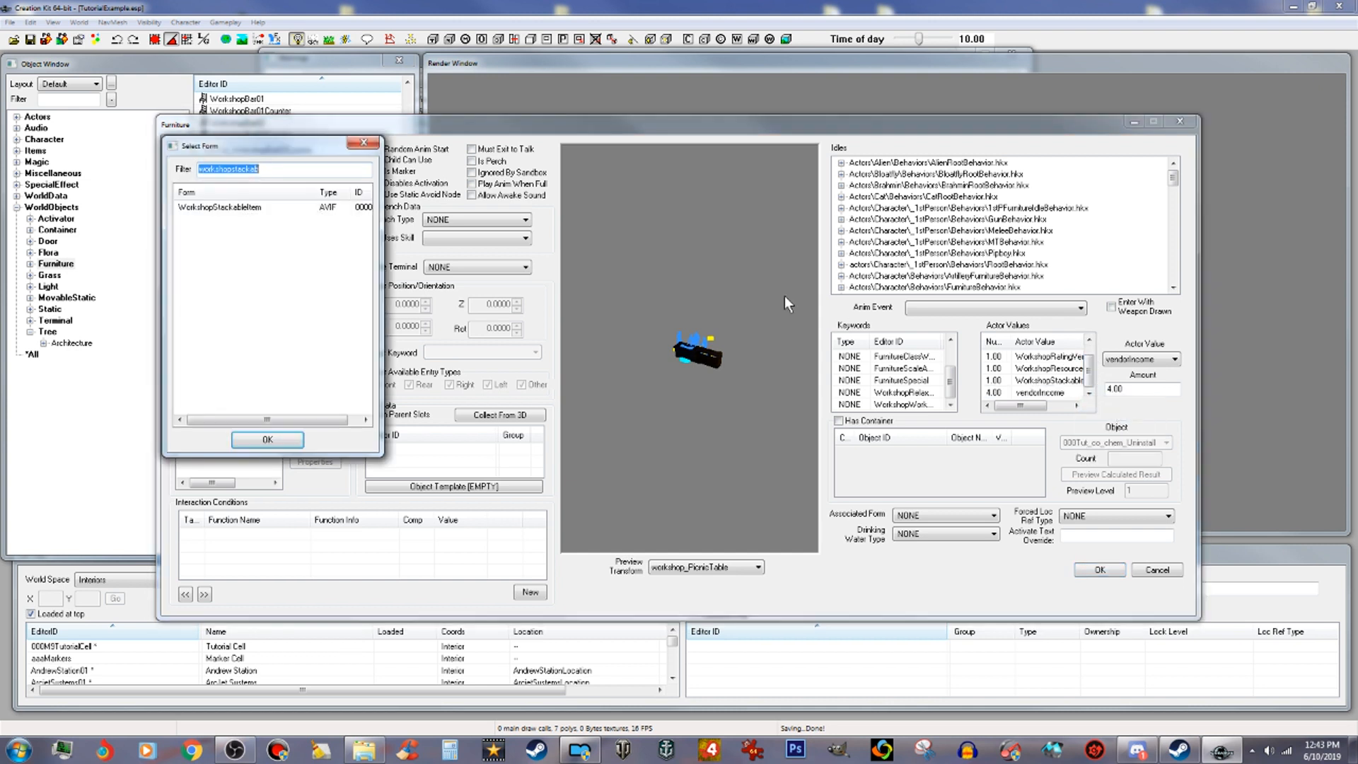
{"action": "type", "text": "wo"}
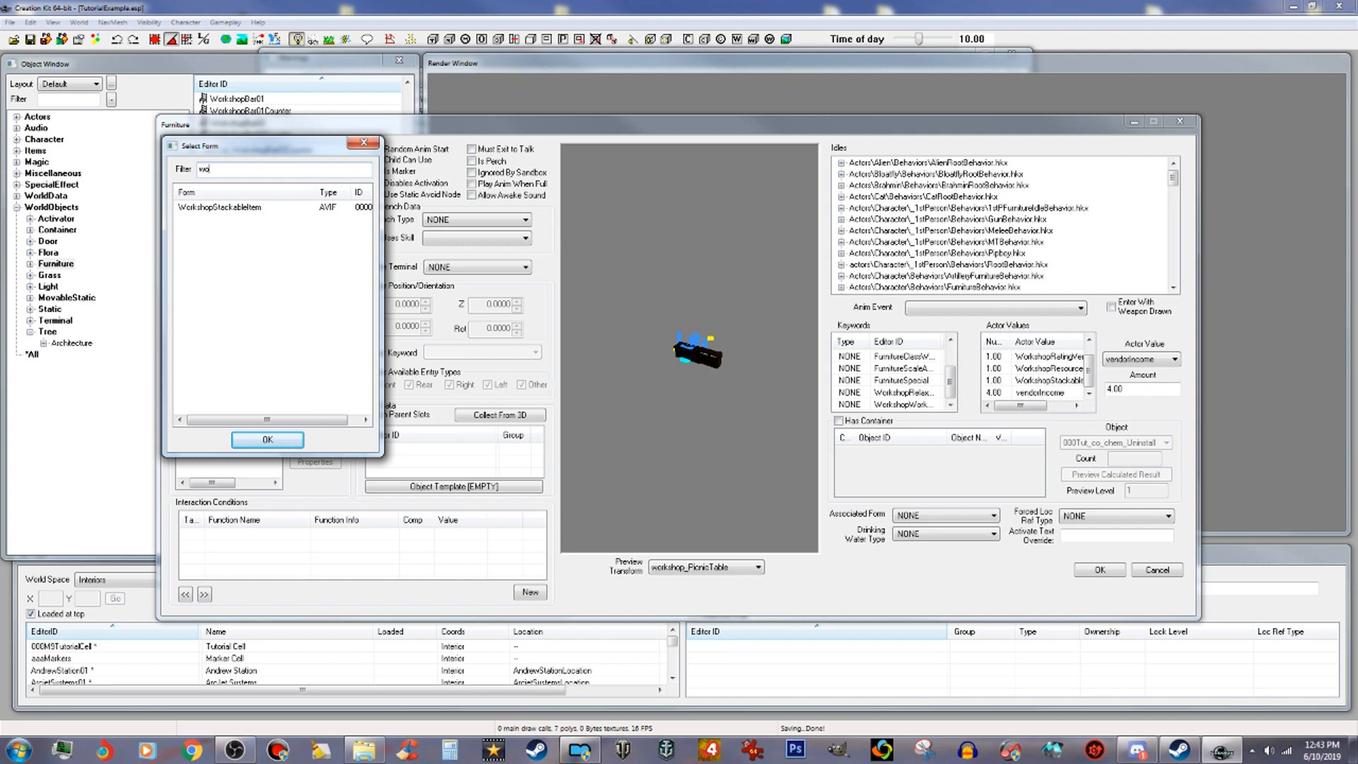
{"action": "type", "text": "rkshopanyth"}
{"action": "left_click", "coordinate": [239, 207]}
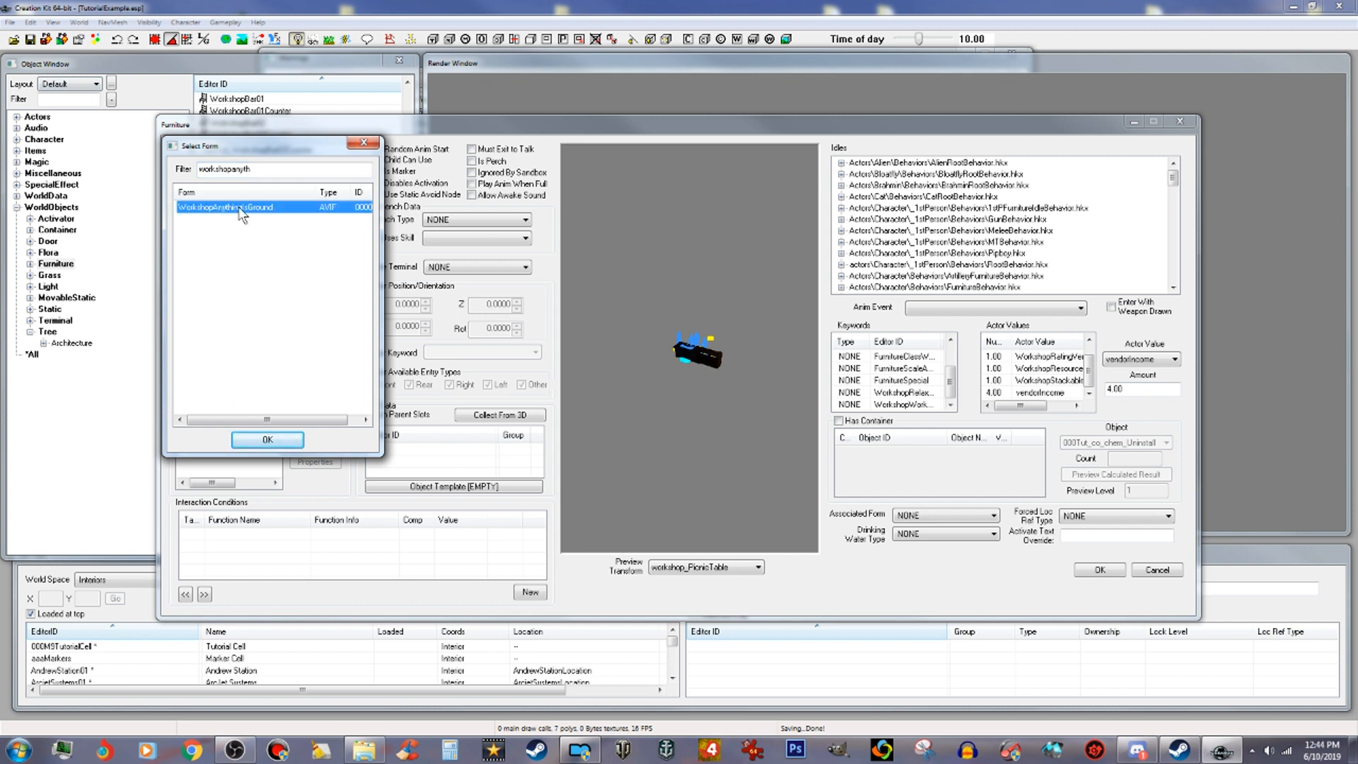
{"action": "left_click", "coordinate": [290, 440]}
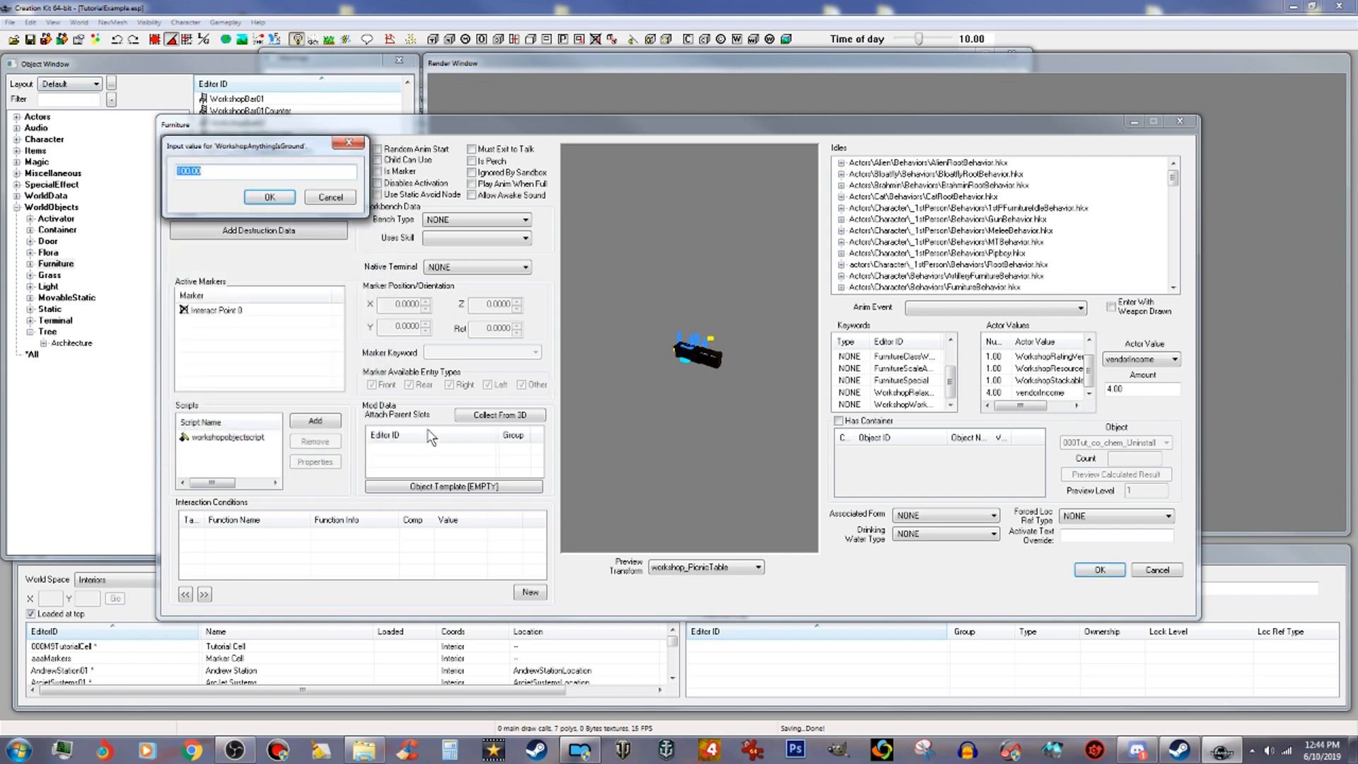
{"action": "type", "text": "1"}
{"action": "left_click", "coordinate": [264, 199]}
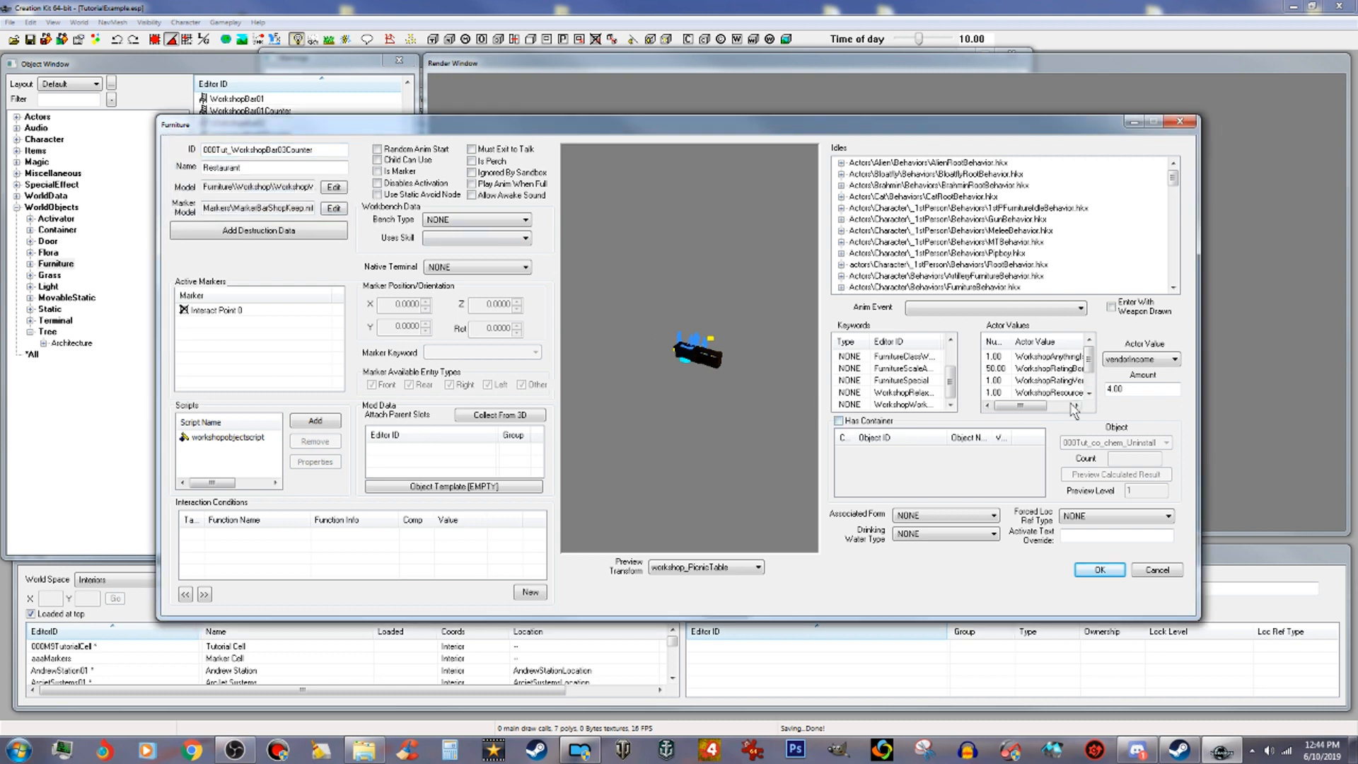
Step: Replace the furniture's model with ResturantScene01.NIF from the TutorialExample folder
{"action": "left_click_drag", "start_coordinate": [1091, 361], "coordinate": [1090, 382]}
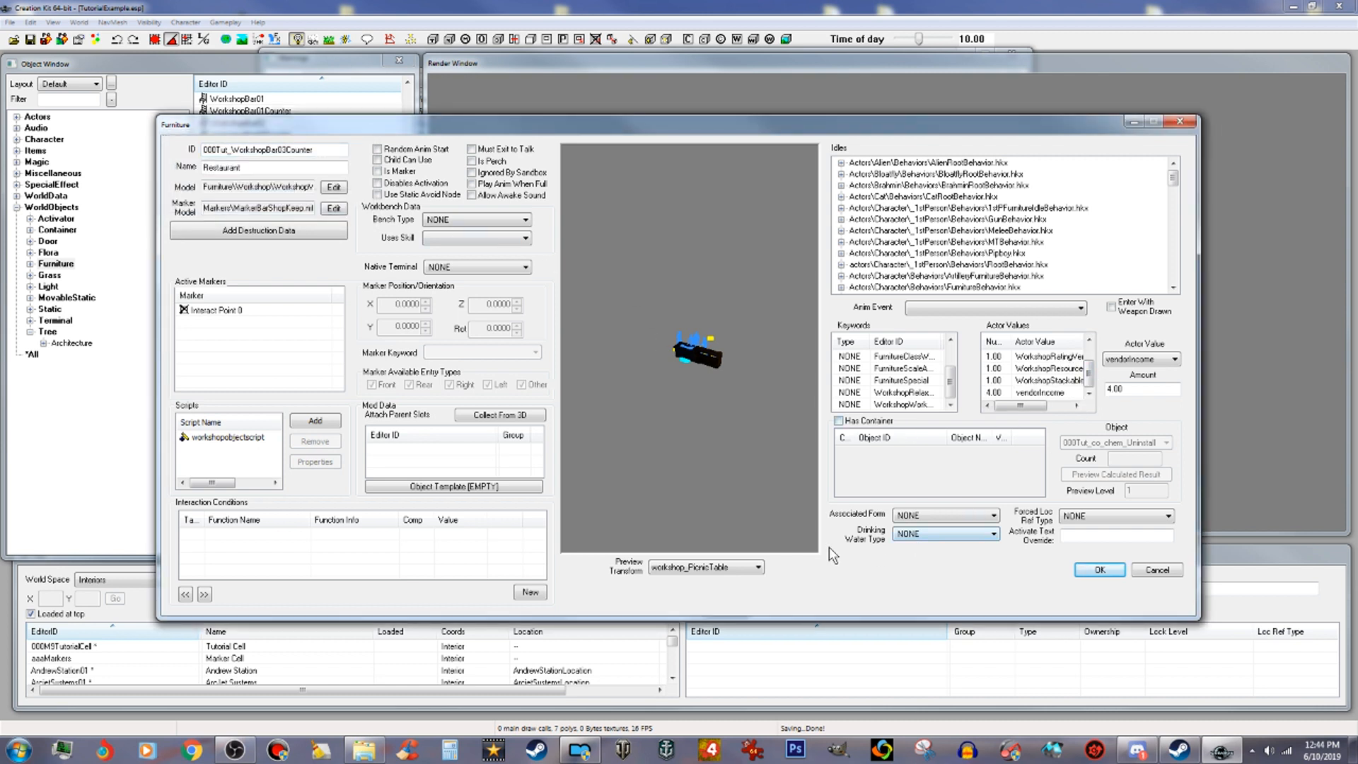
{"action": "left_click", "coordinate": [334, 187]}
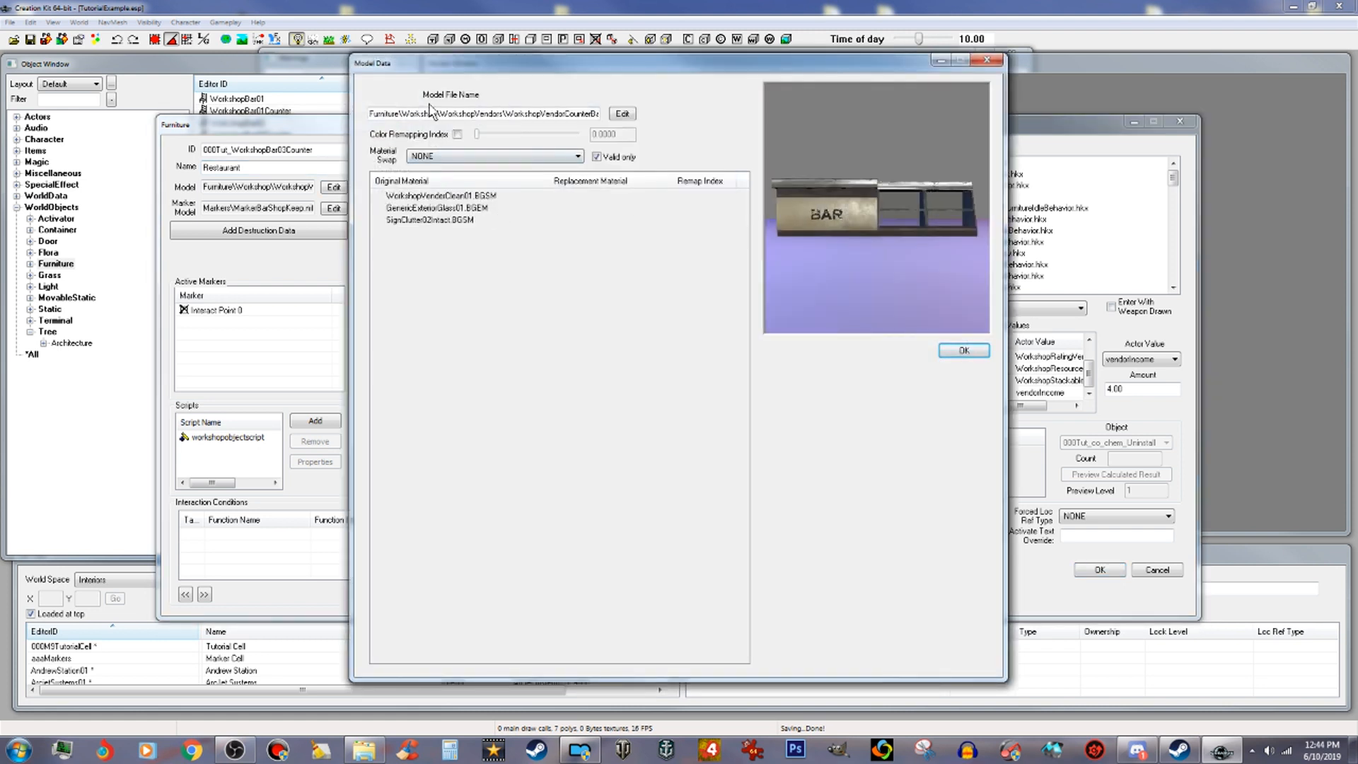
{"action": "left_click", "coordinate": [621, 114]}
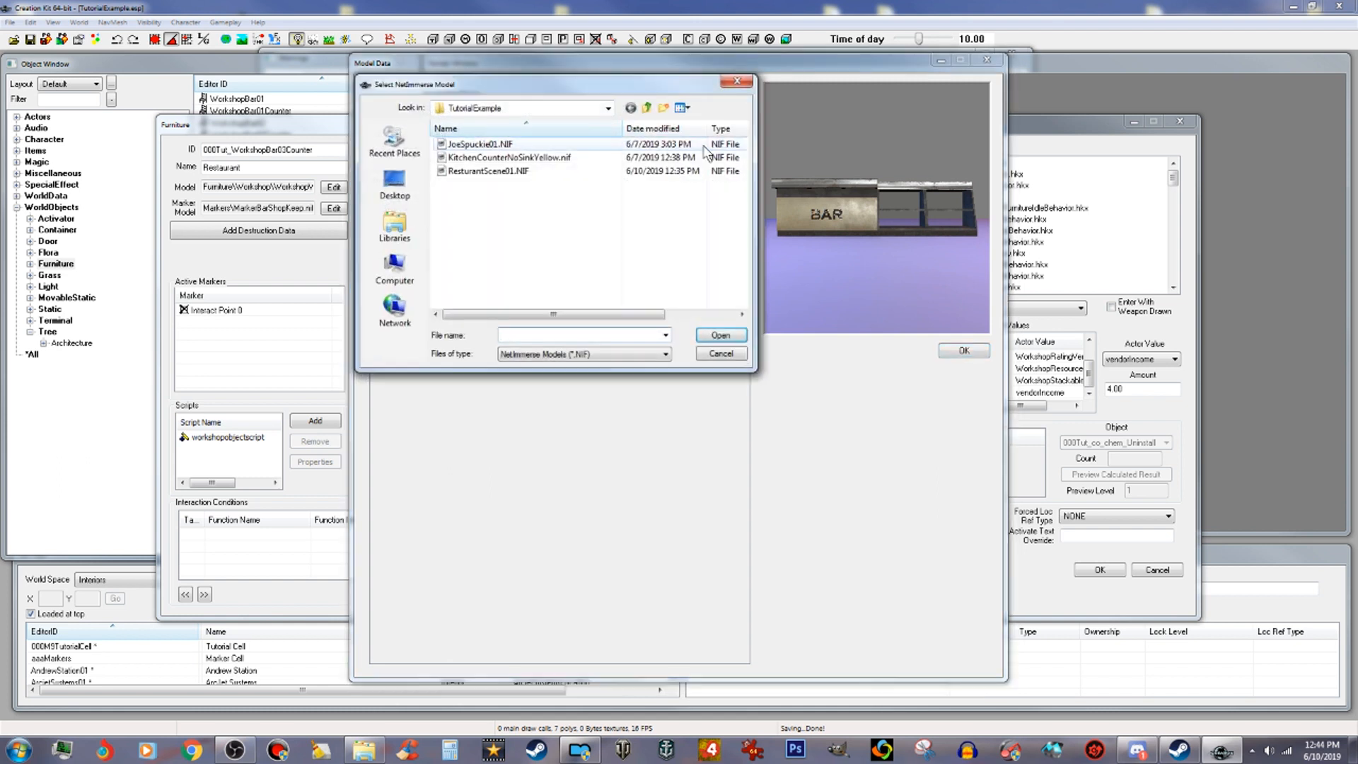
{"action": "left_click", "coordinate": [529, 174]}
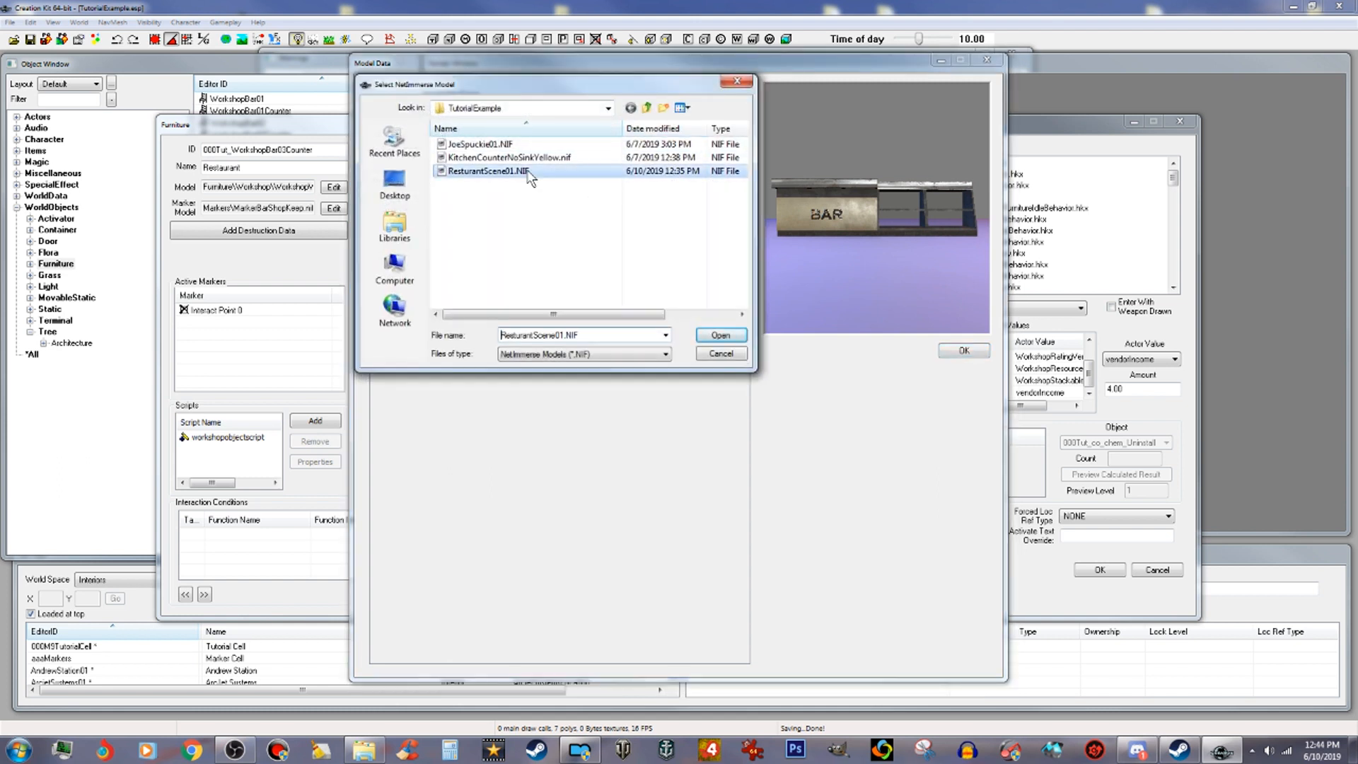
{"action": "left_click", "coordinate": [725, 332]}
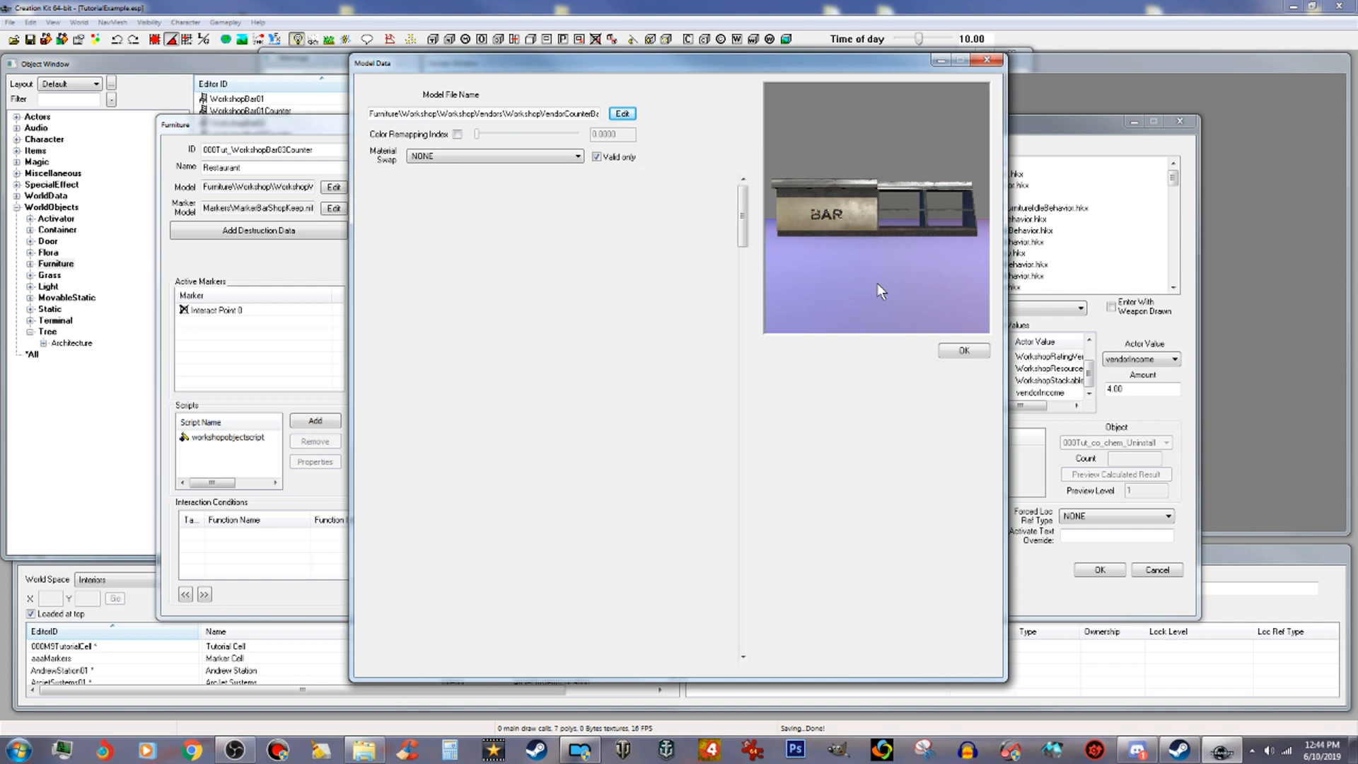
{"action": "left_click_drag", "start_coordinate": [900, 176], "coordinate": [891, 202]}
{"action": "left_click", "coordinate": [964, 351]}
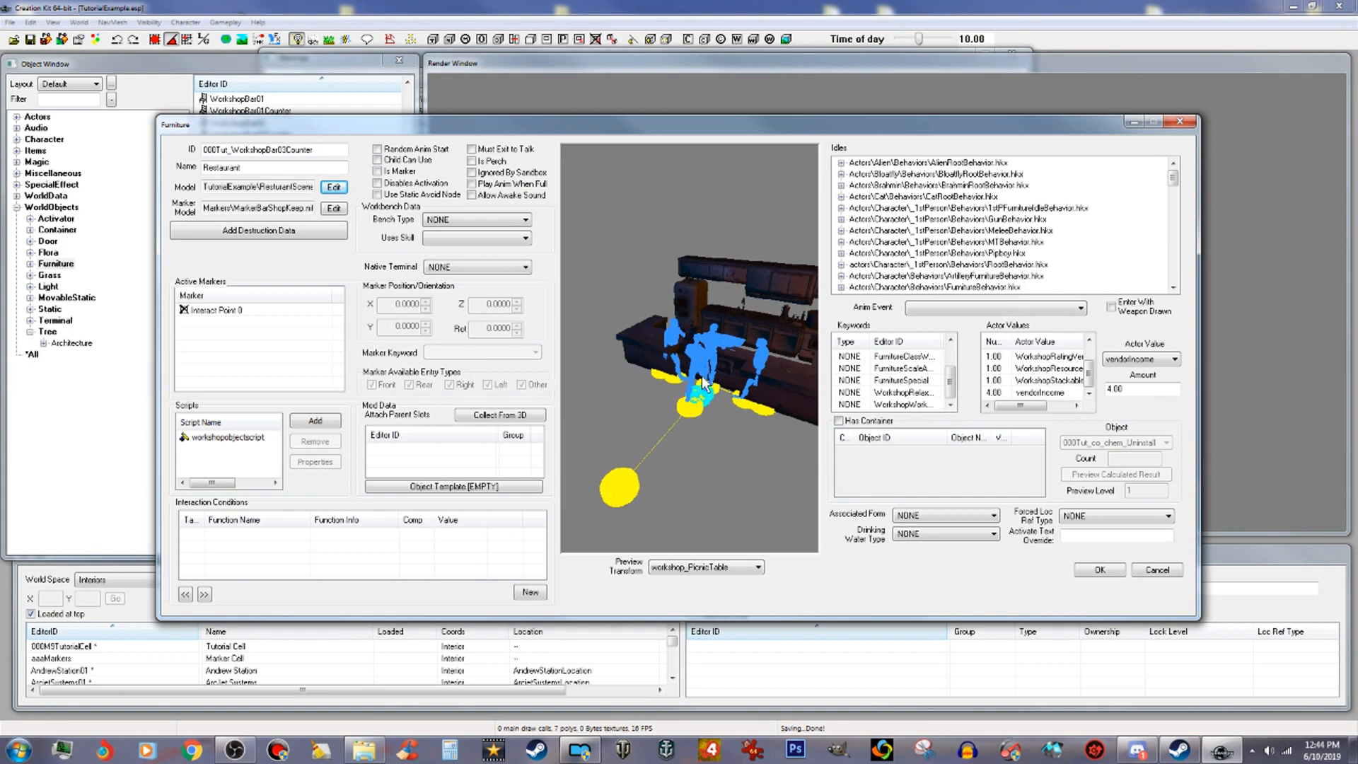
Step: Select the Interact Point 0 marker and set its rotation to 100
{"action": "left_click", "coordinate": [228, 314]}
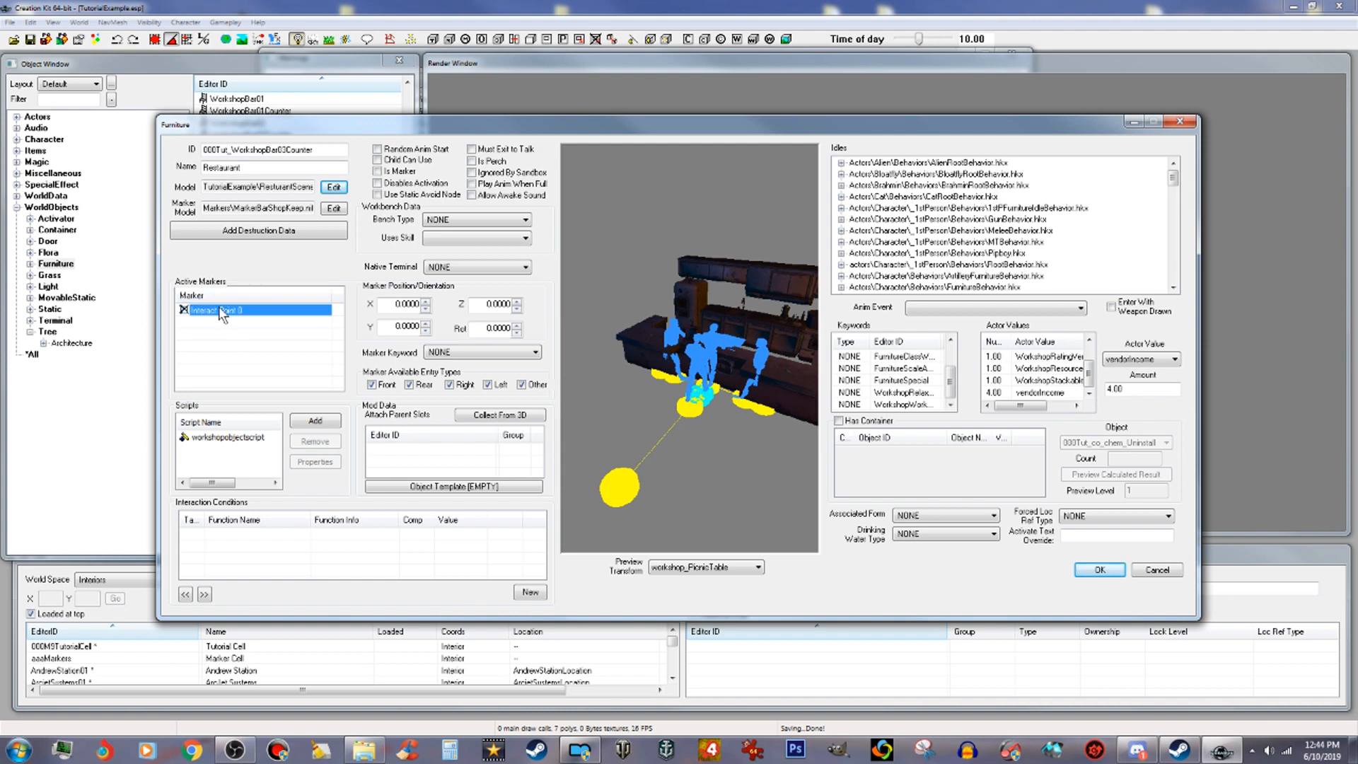
{"action": "left_click", "coordinate": [486, 326]}
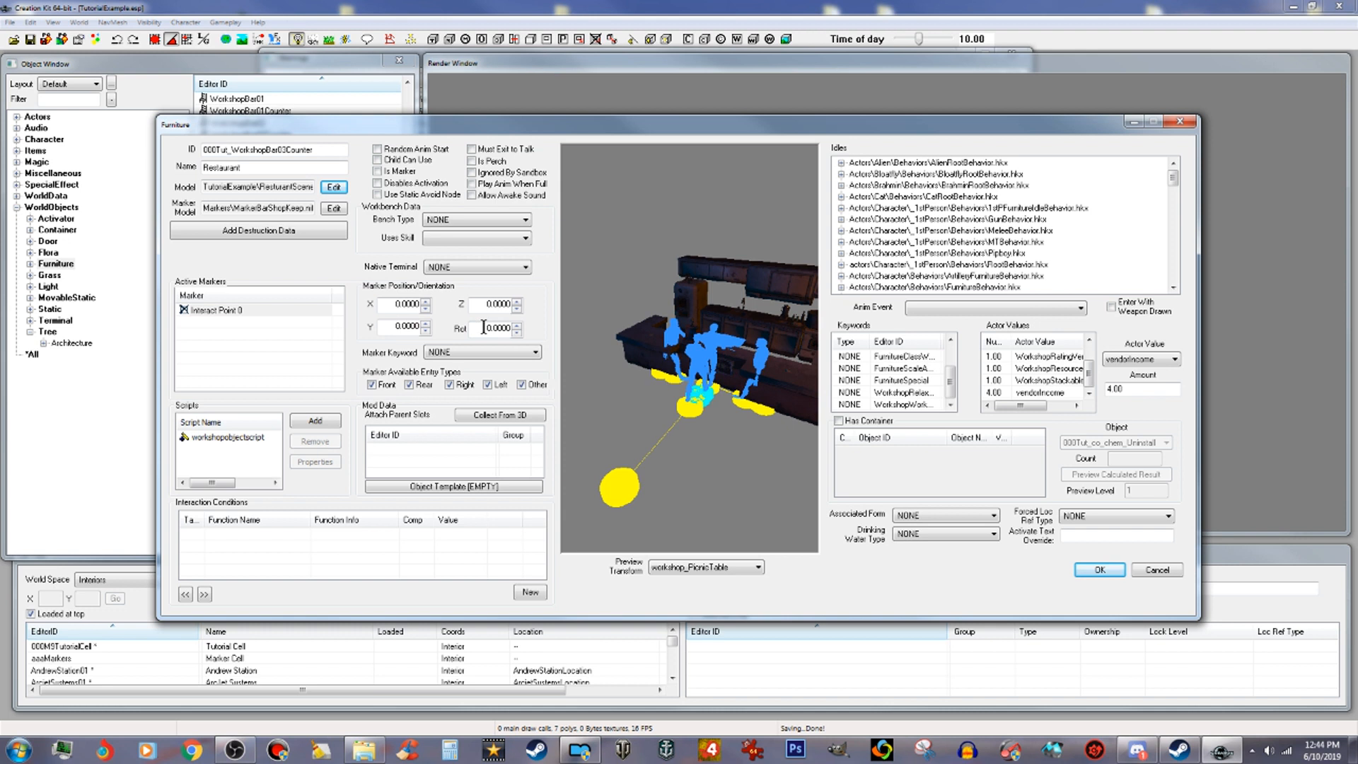
{"action": "type", "text": "10"}
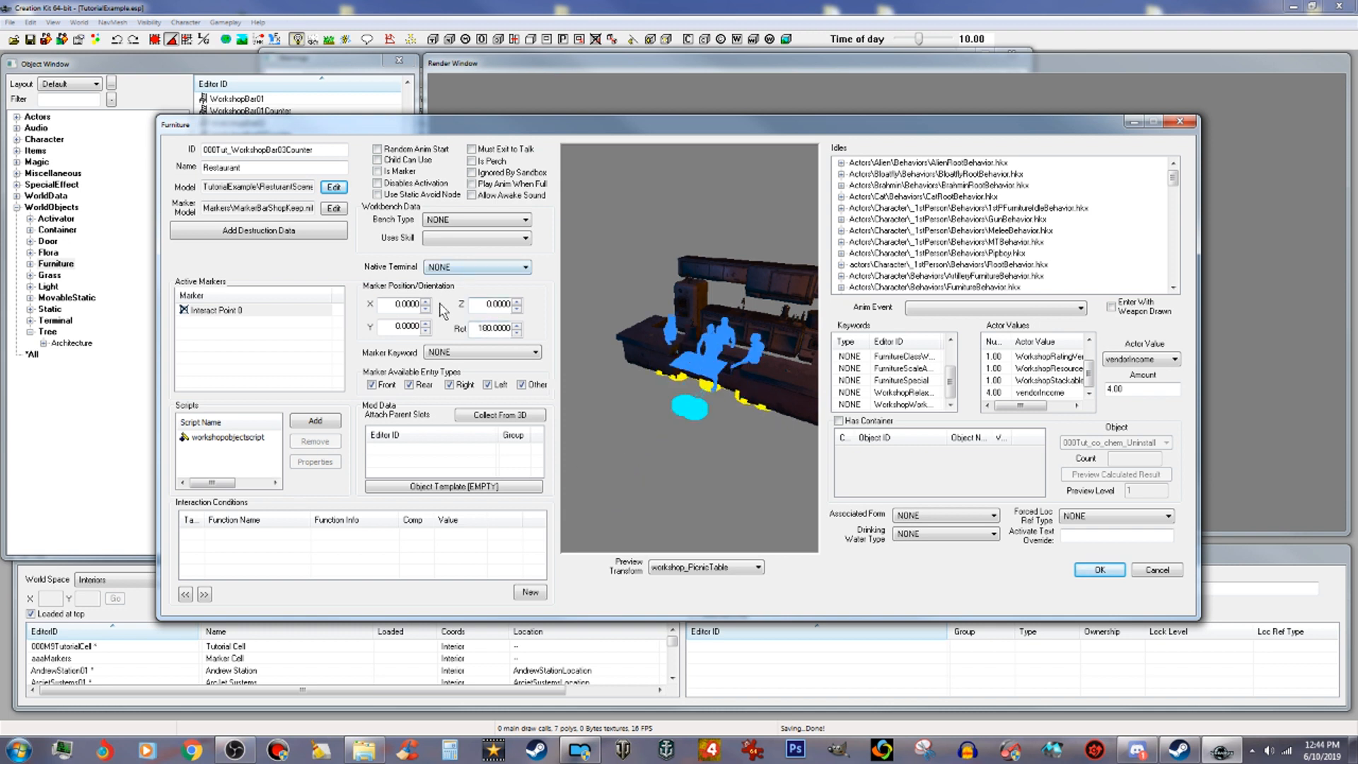
Step: Raise the marker's Y position to 57 while checking its placement in the preview
{"action": "left_click", "coordinate": [425, 331]}
{"action": "left_click", "coordinate": [426, 327]}
{"action": "left_click", "coordinate": [426, 325]}
{"action": "scroll", "coordinate": [666, 376], "scroll_direction": "up", "scroll_amount": 3}
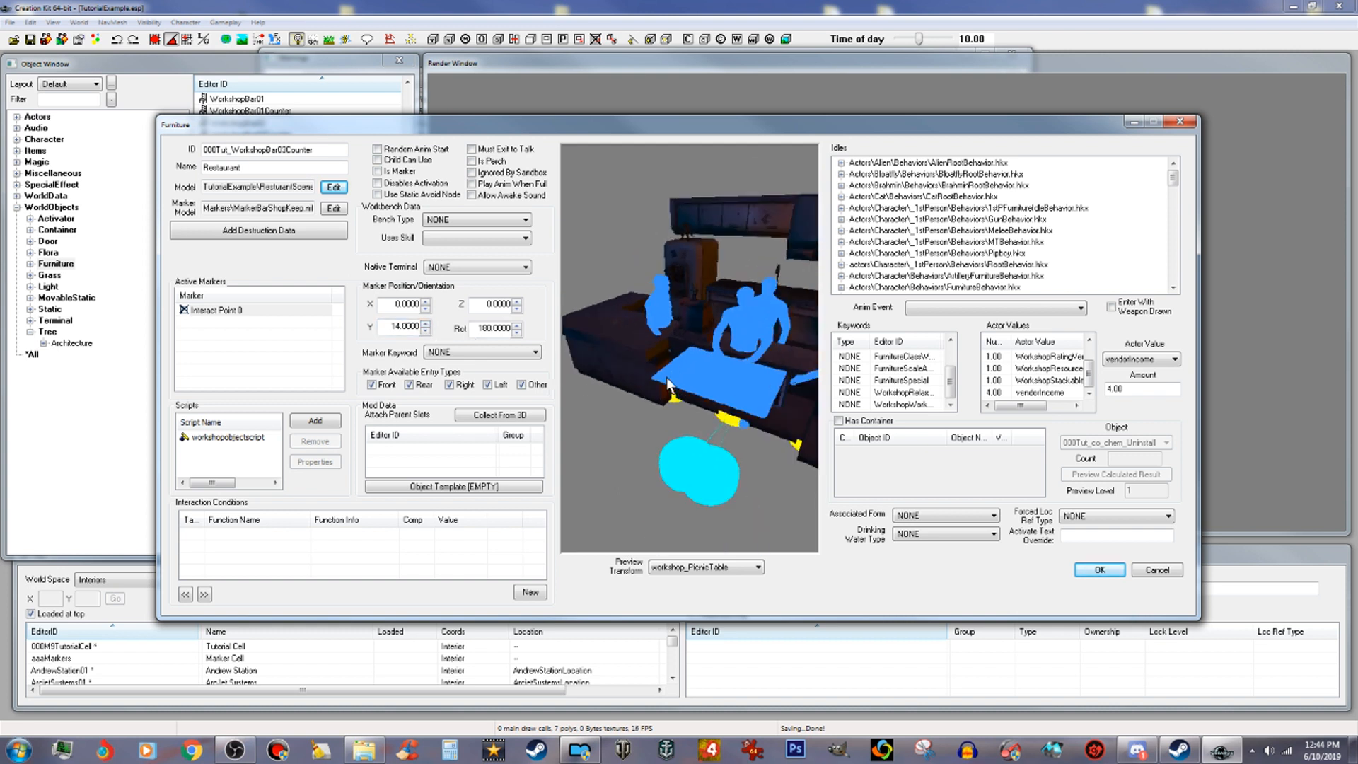
{"action": "left_click", "coordinate": [426, 322]}
{"action": "left_click", "coordinate": [425, 322]}
{"action": "left_click", "coordinate": [425, 323]}
{"action": "left_click_drag", "start_coordinate": [426, 323], "coordinate": [426, 322]}
{"action": "left_click_drag", "start_coordinate": [614, 410], "coordinate": [804, 447]}
{"action": "left_click_drag", "start_coordinate": [689, 303], "coordinate": [758, 365]}
{"action": "scroll", "coordinate": [758, 367], "scroll_direction": "up", "scroll_amount": 4}
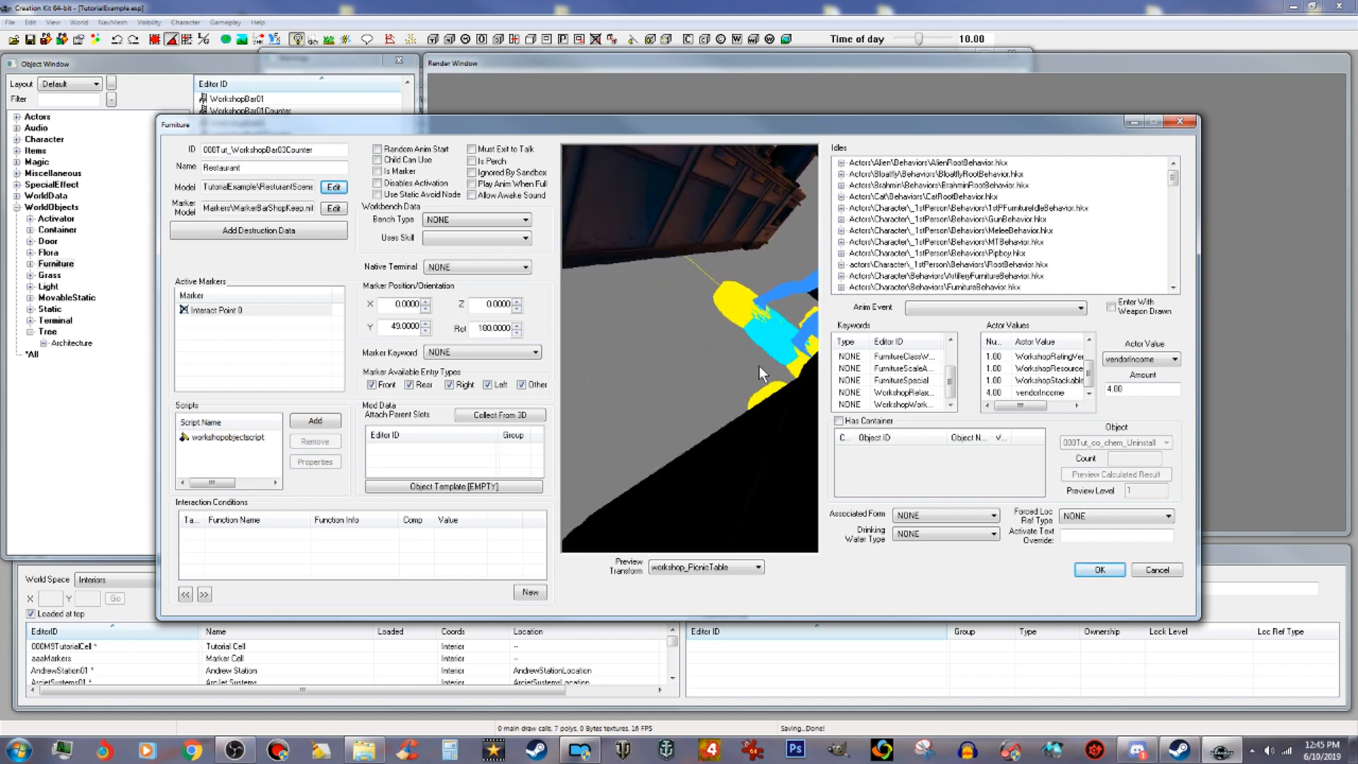
{"action": "scroll", "coordinate": [758, 366], "scroll_direction": "down", "scroll_amount": 5}
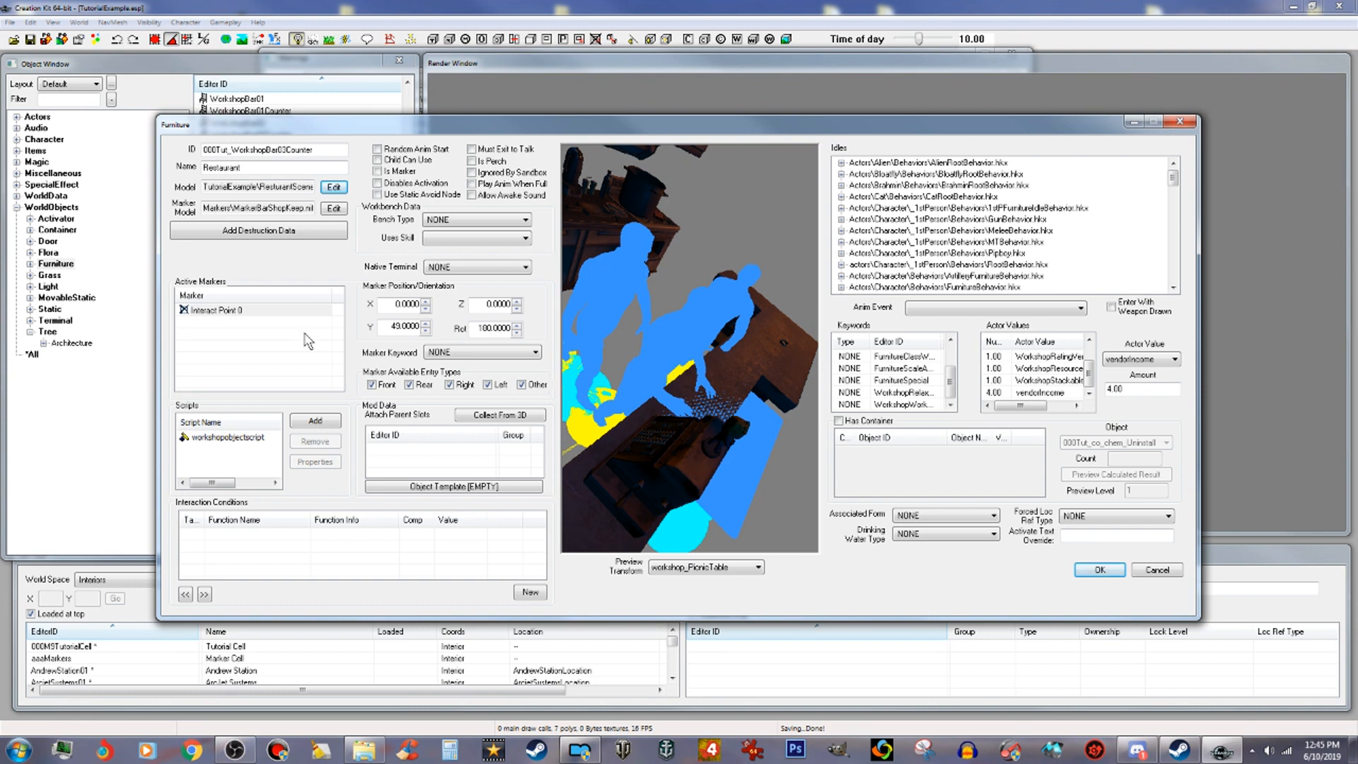
{"action": "left_click", "coordinate": [427, 324]}
{"action": "left_click", "coordinate": [427, 323]}
{"action": "left_click", "coordinate": [427, 323]}
{"action": "left_click", "coordinate": [426, 323]}
{"action": "left_click", "coordinate": [427, 323]}
{"action": "left_click", "coordinate": [427, 324]}
{"action": "left_click", "coordinate": [427, 324]}
{"action": "left_click", "coordinate": [427, 323]}
{"action": "scroll", "coordinate": [618, 380], "scroll_direction": "down", "scroll_amount": 4}
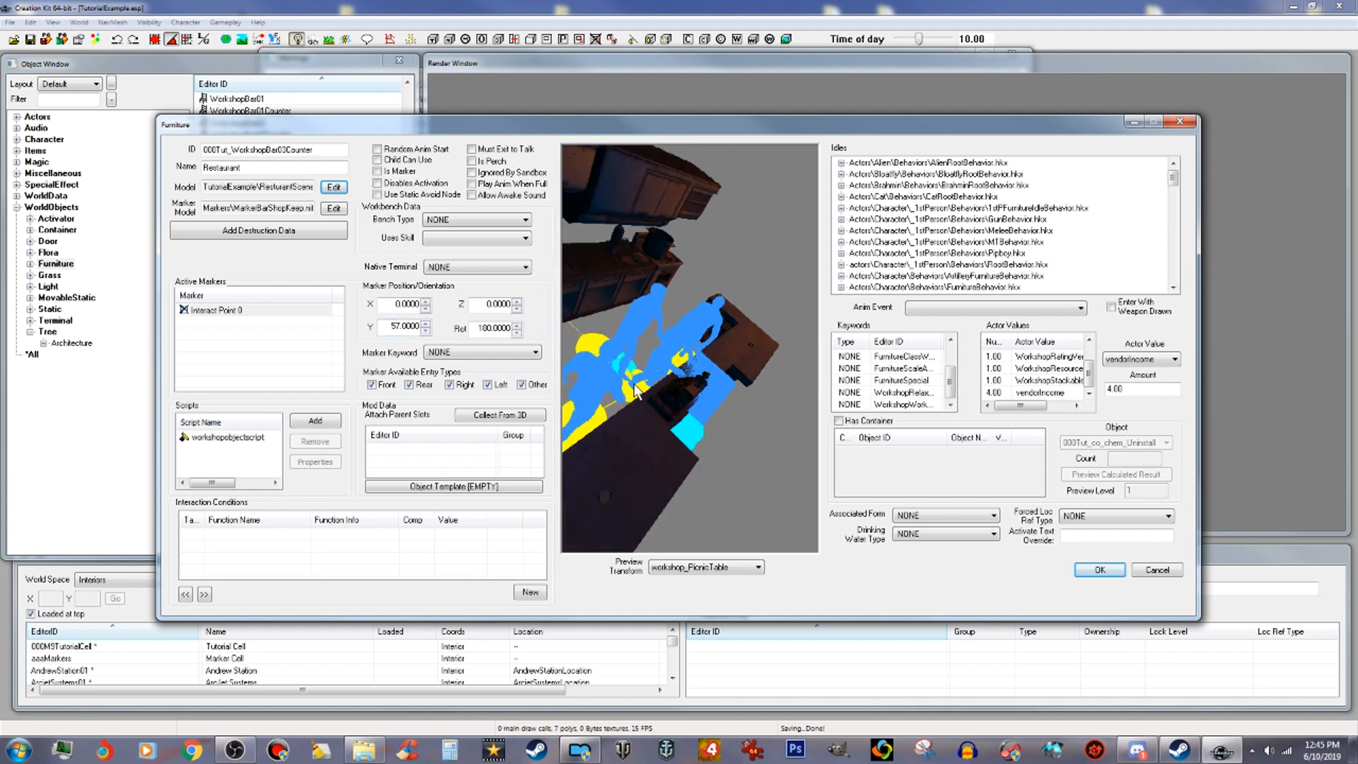
{"action": "left_click_drag", "start_coordinate": [706, 421], "coordinate": [610, 410]}
{"action": "scroll", "coordinate": [610, 410], "scroll_direction": "up", "scroll_amount": 4}
{"action": "scroll", "coordinate": [610, 409], "scroll_direction": "down", "scroll_amount": 3}
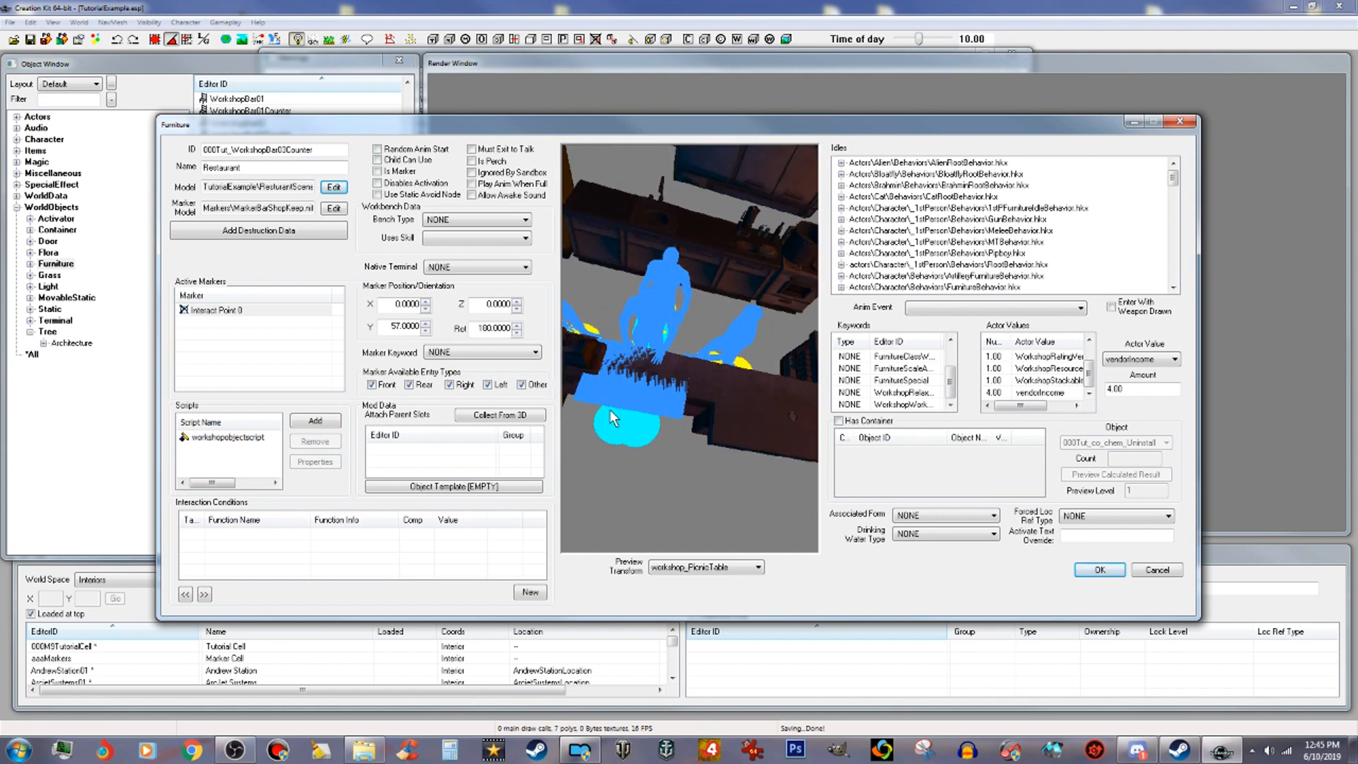
Step: Set the marker's X position to 10
{"action": "left_click", "coordinate": [427, 304]}
{"action": "left_click", "coordinate": [427, 304]}
{"action": "left_click", "coordinate": [427, 304]}
{"action": "left_click", "coordinate": [427, 304]}
{"action": "left_click", "coordinate": [426, 304]}
{"action": "left_click", "coordinate": [427, 305]}
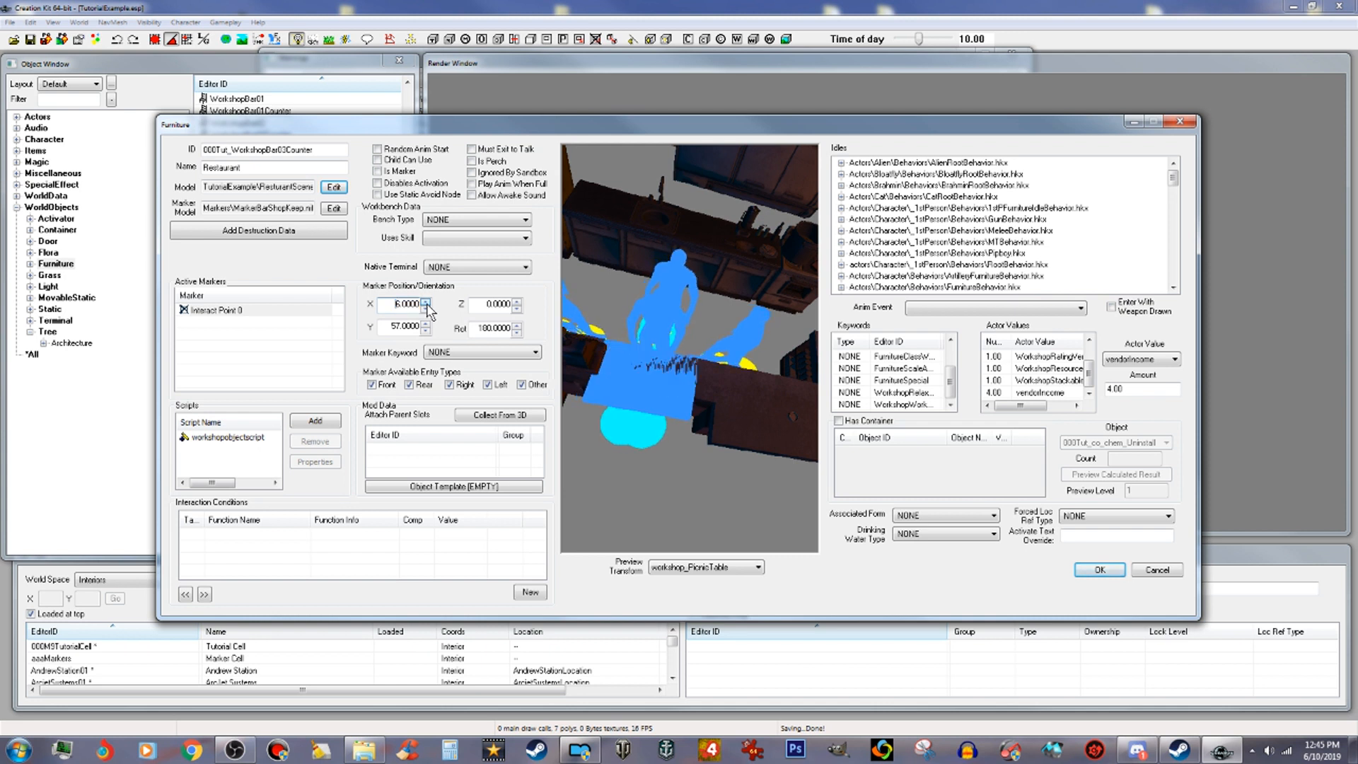
{"action": "left_click", "coordinate": [427, 303]}
{"action": "left_click", "coordinate": [427, 303]}
{"action": "left_click", "coordinate": [427, 303]}
{"action": "scroll", "coordinate": [427, 304], "scroll_direction": "down", "scroll_amount": 2}
{"action": "scroll", "coordinate": [410, 310], "scroll_direction": "up", "scroll_amount": 1}
{"action": "scroll", "coordinate": [410, 310], "scroll_direction": "up", "scroll_amount": 1}
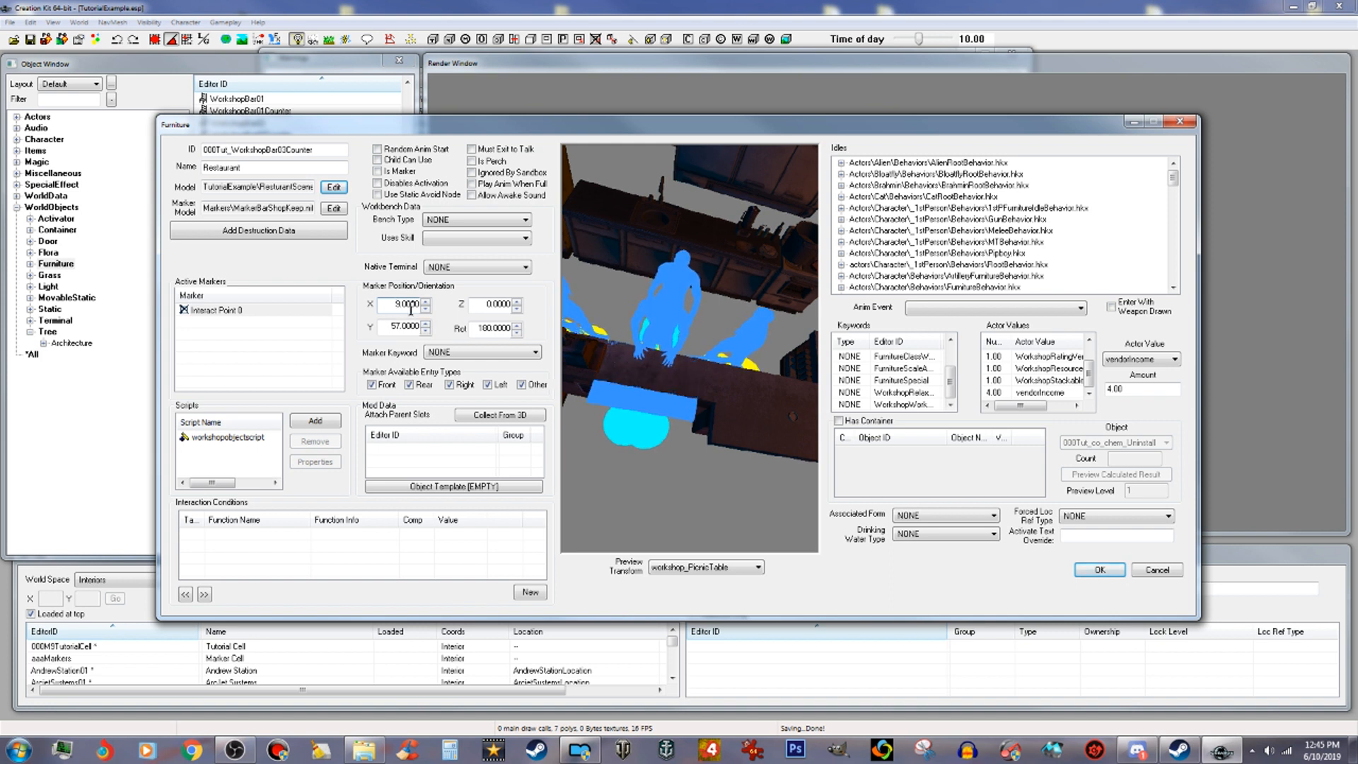
{"action": "scroll", "coordinate": [410, 309], "scroll_direction": "up", "scroll_amount": 1}
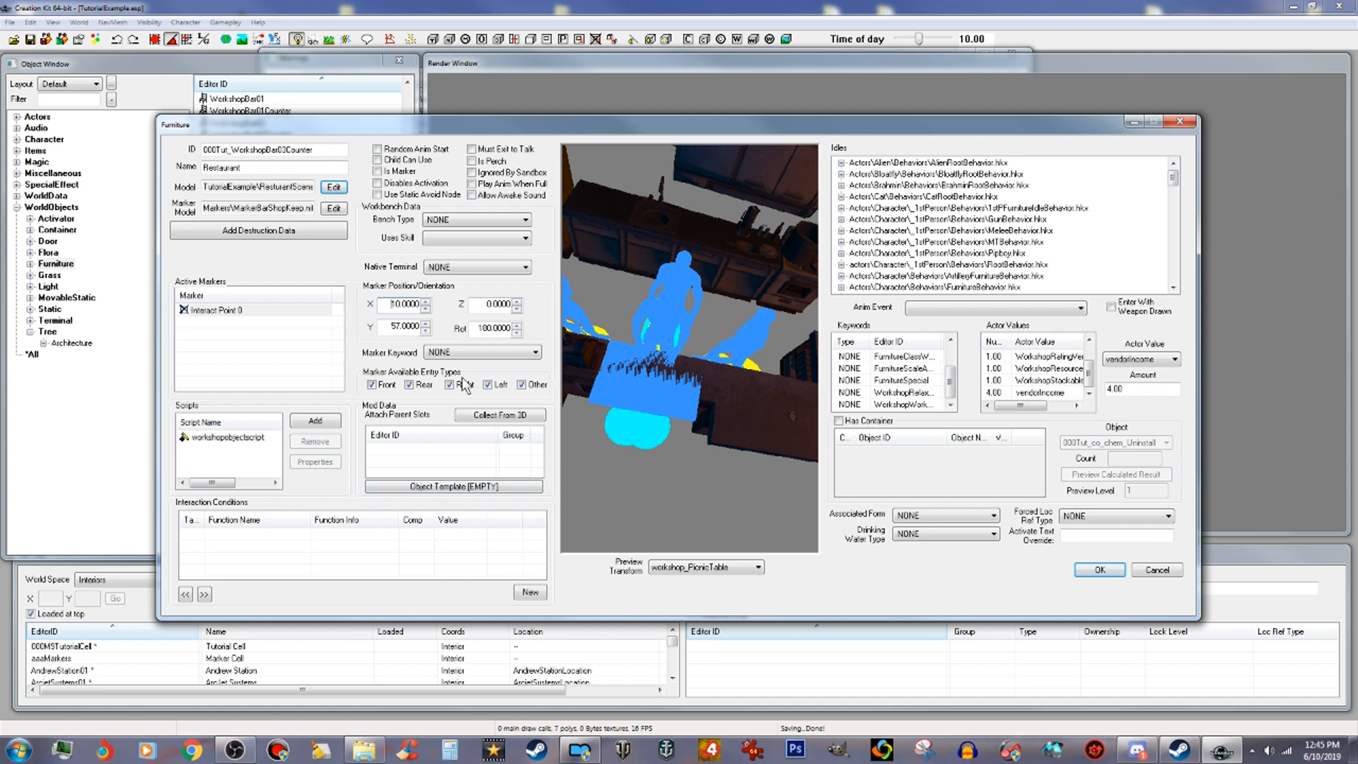
{"action": "mouse_move", "coordinate": [646, 429]}
{"action": "left_mouse_down"}
{"action": "mouse_move", "coordinate": [823, 389]}
{"action": "mouse_move", "coordinate": [872, 411]}
{"action": "mouse_move", "coordinate": [754, 427]}
{"action": "mouse_move", "coordinate": [644, 404]}
{"action": "left_mouse_up"}
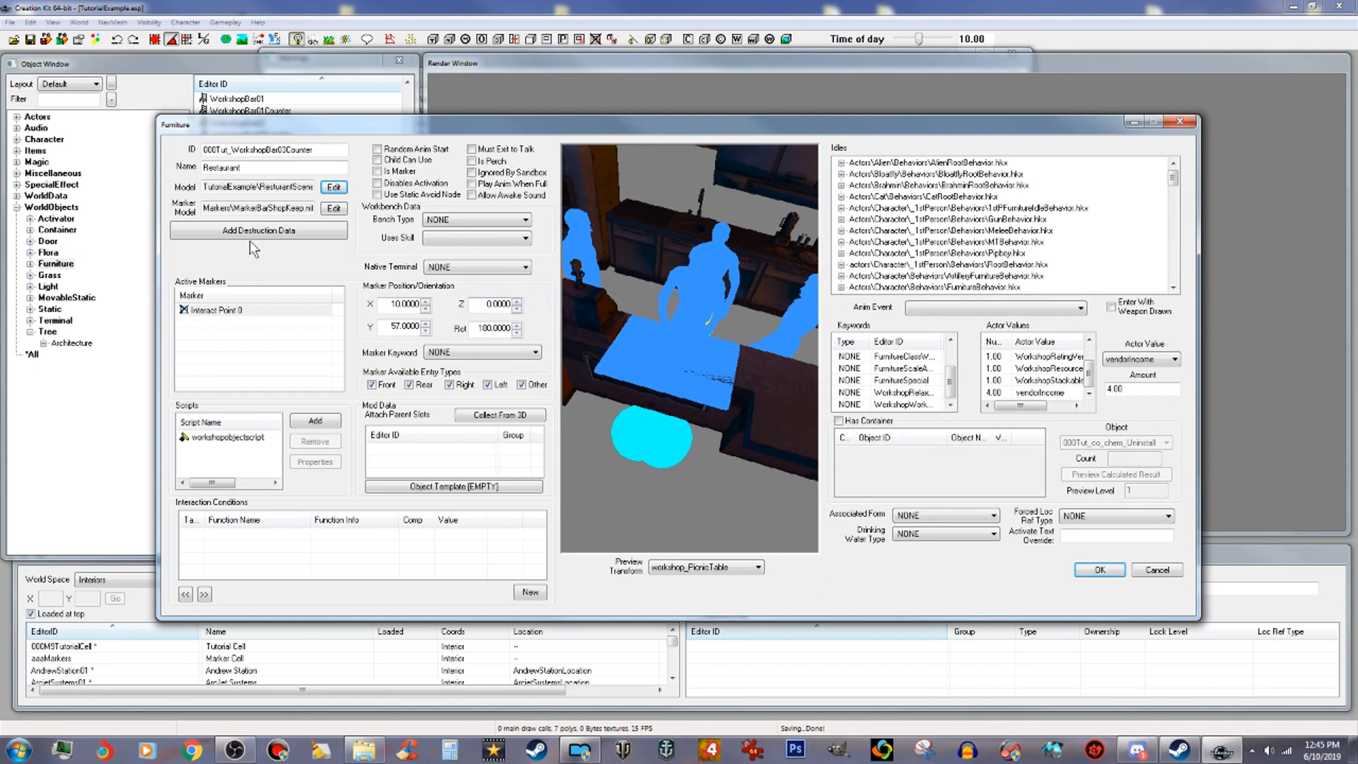
Step: Disable the Front entry type and save the furniture as a new form
{"action": "left_click", "coordinate": [409, 384]}
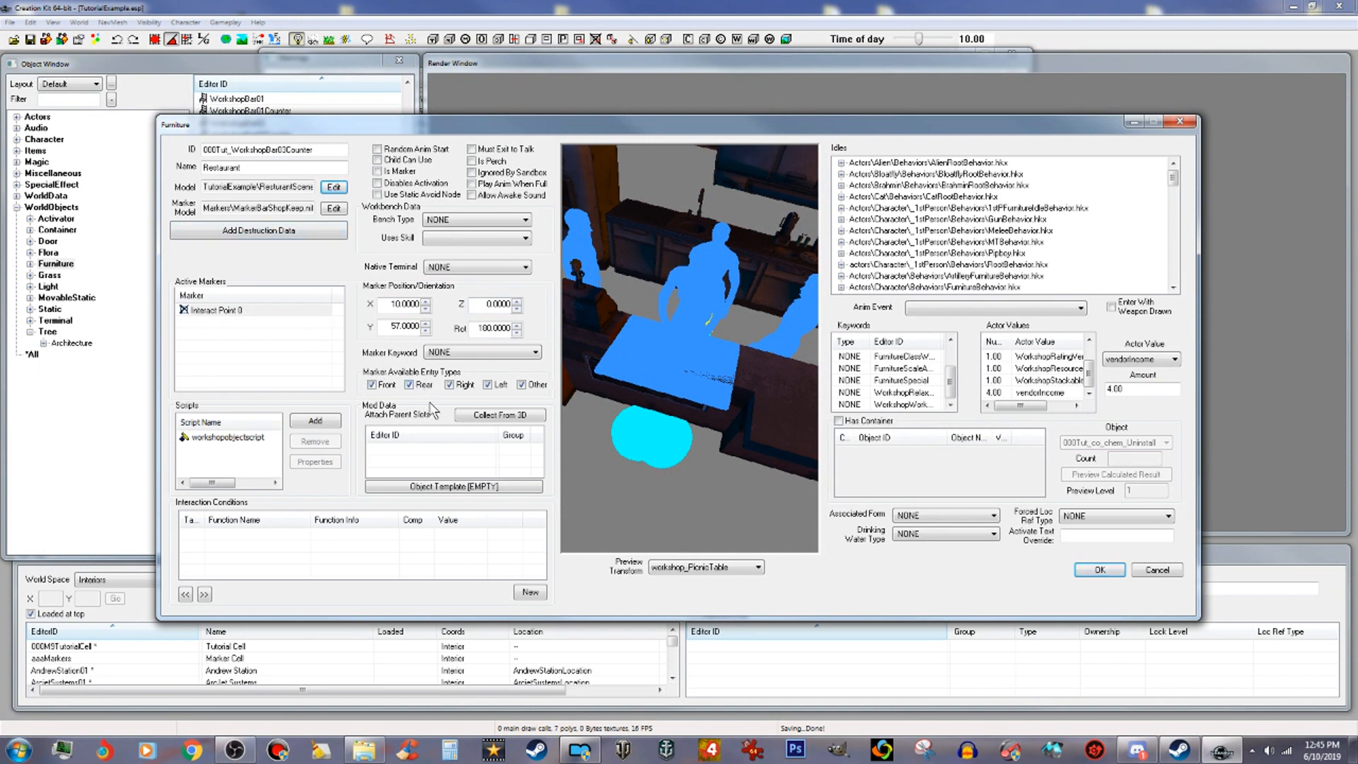
{"action": "left_click", "coordinate": [373, 388]}
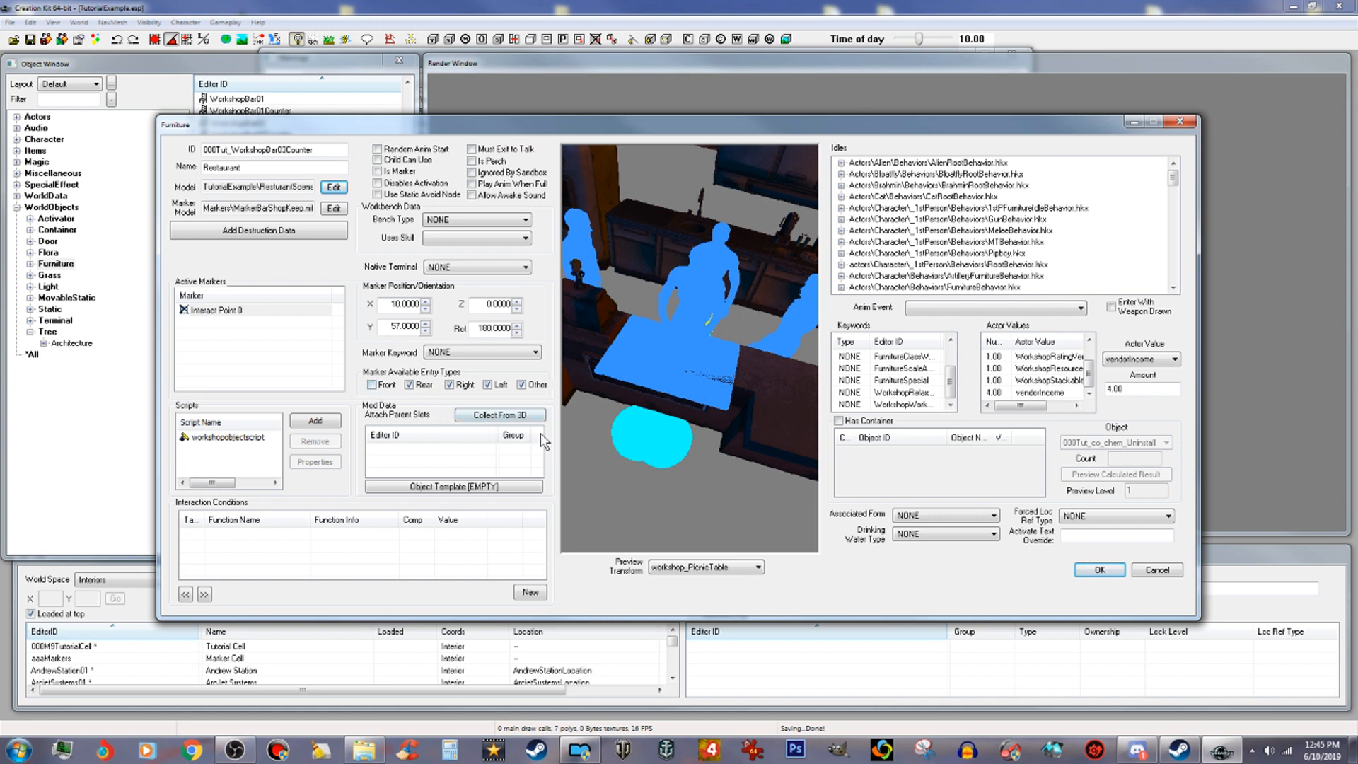
{"action": "left_click_drag", "start_coordinate": [687, 471], "coordinate": [767, 485]}
{"action": "left_click_drag", "start_coordinate": [648, 382], "coordinate": [612, 385]}
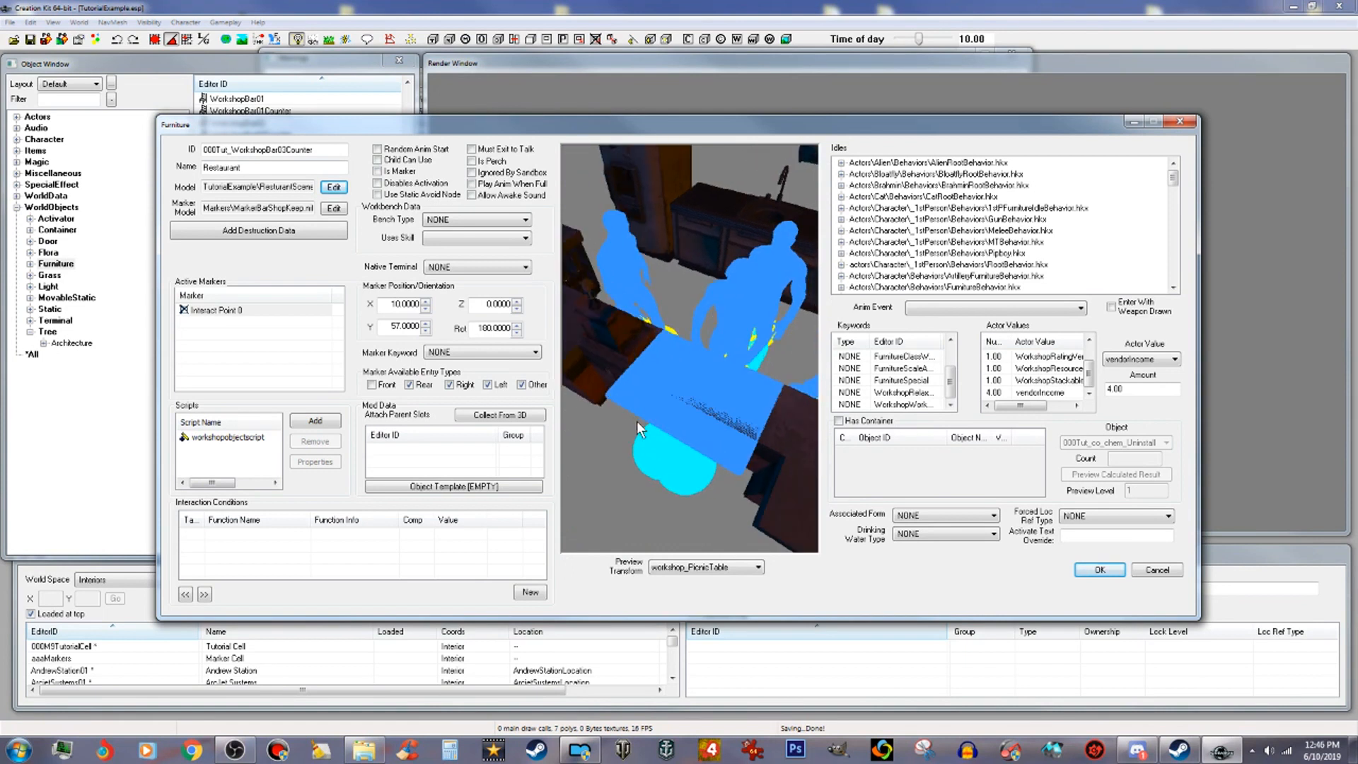
{"action": "left_click_drag", "start_coordinate": [655, 433], "coordinate": [635, 418]}
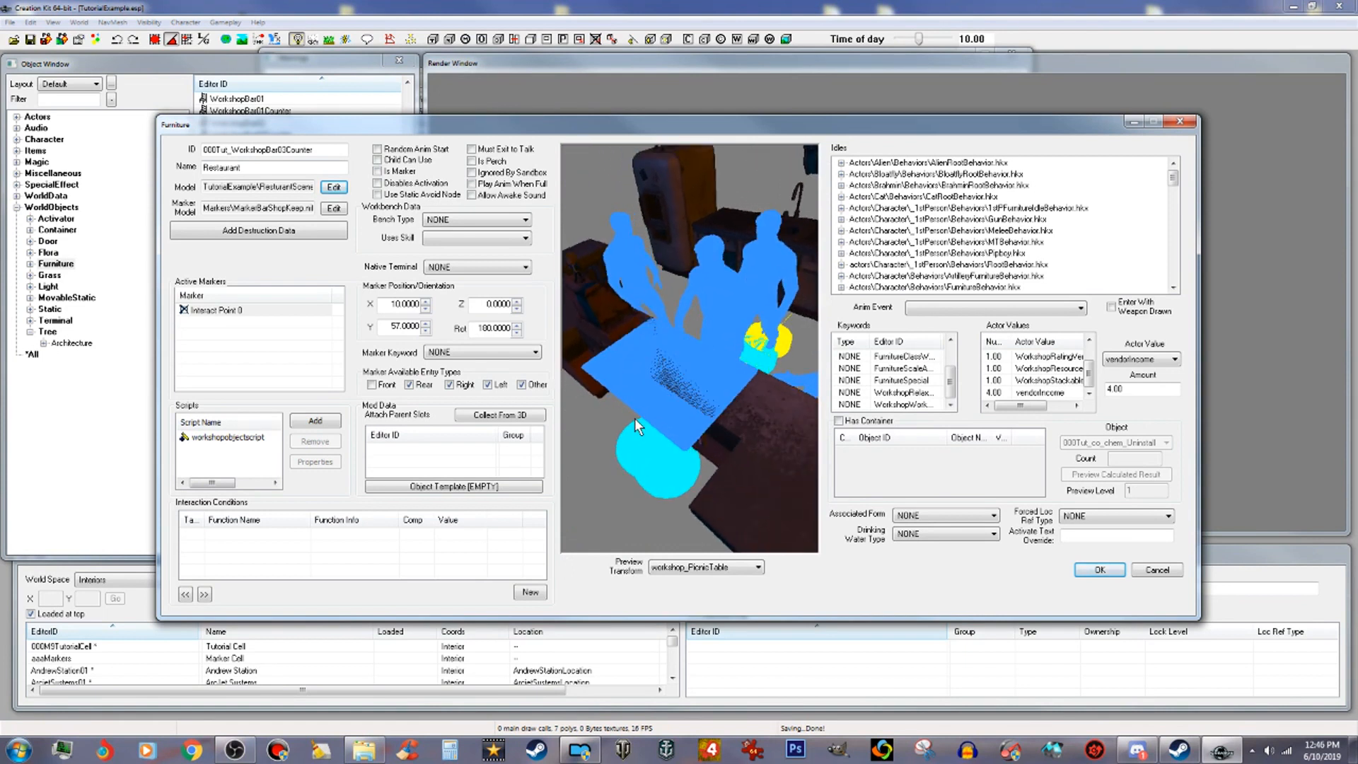
{"action": "left_click", "coordinate": [1085, 567]}
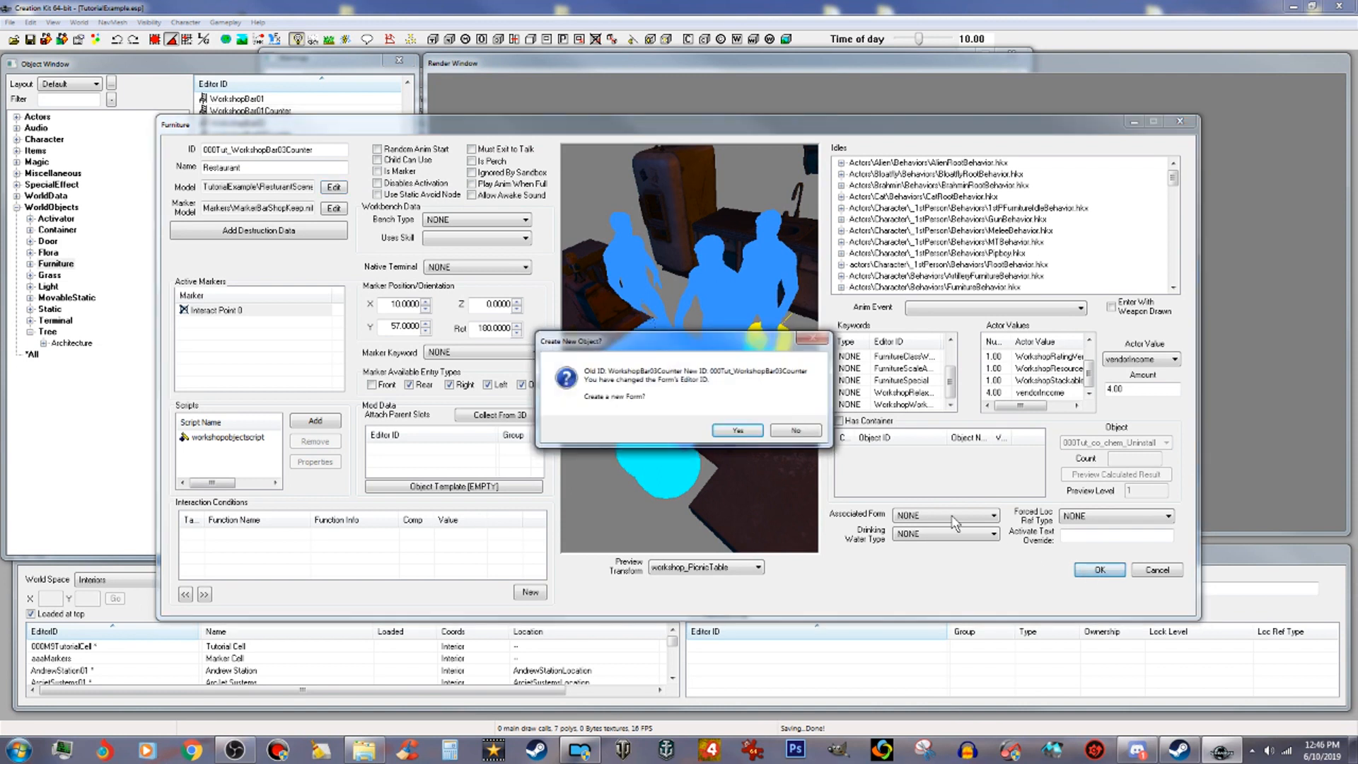
{"action": "left_click", "coordinate": [736, 430]}
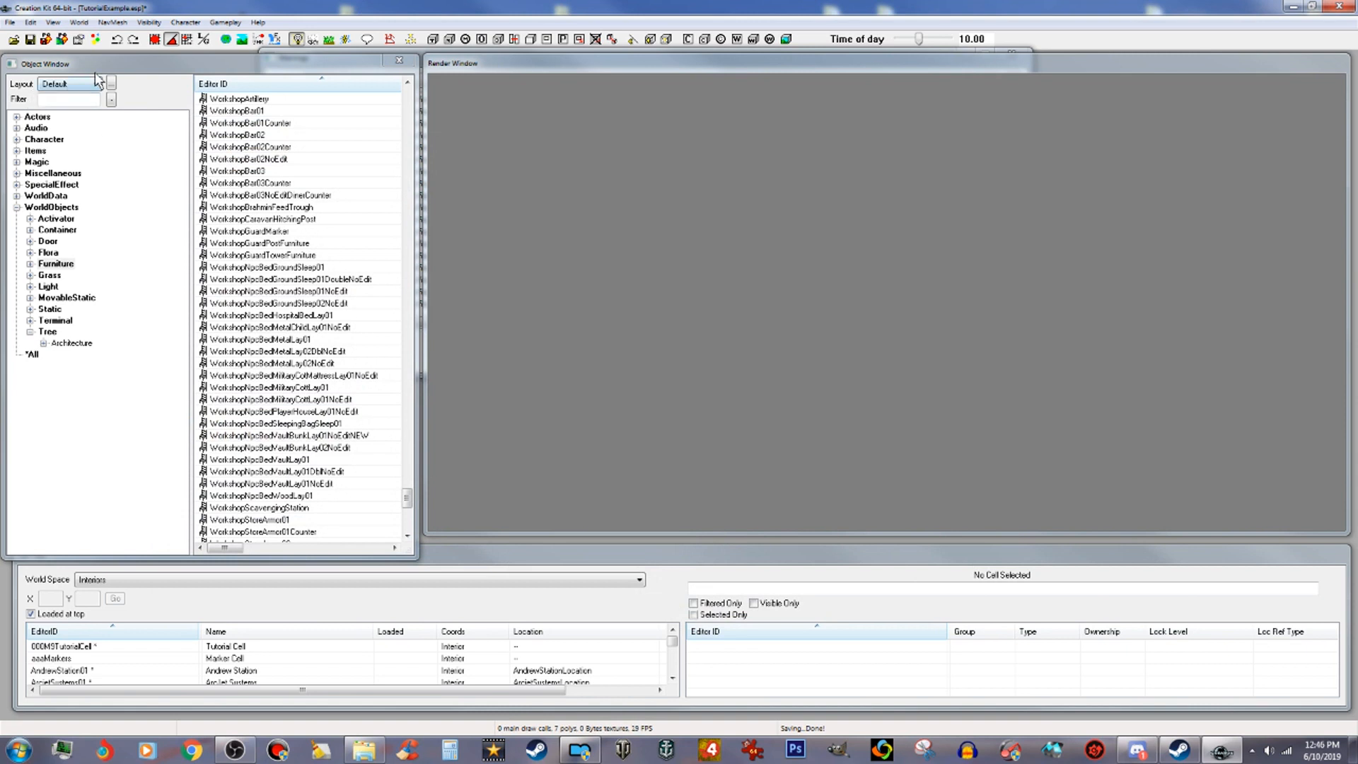
Step: Filter the object list by 000 across all object types
{"action": "left_click", "coordinate": [32, 39]}
{"action": "left_click_drag", "start_coordinate": [406, 499], "coordinate": [382, 90]}
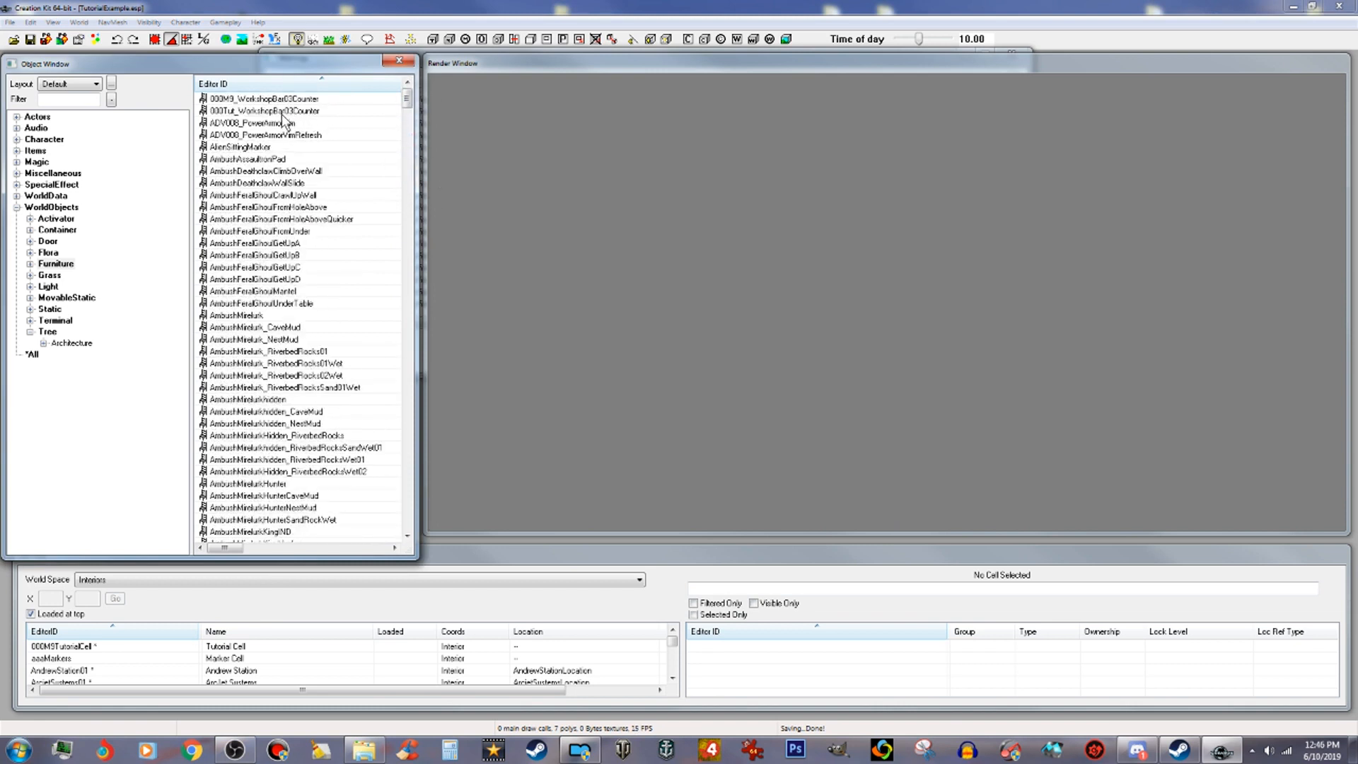
{"action": "left_click", "coordinate": [365, 111]}
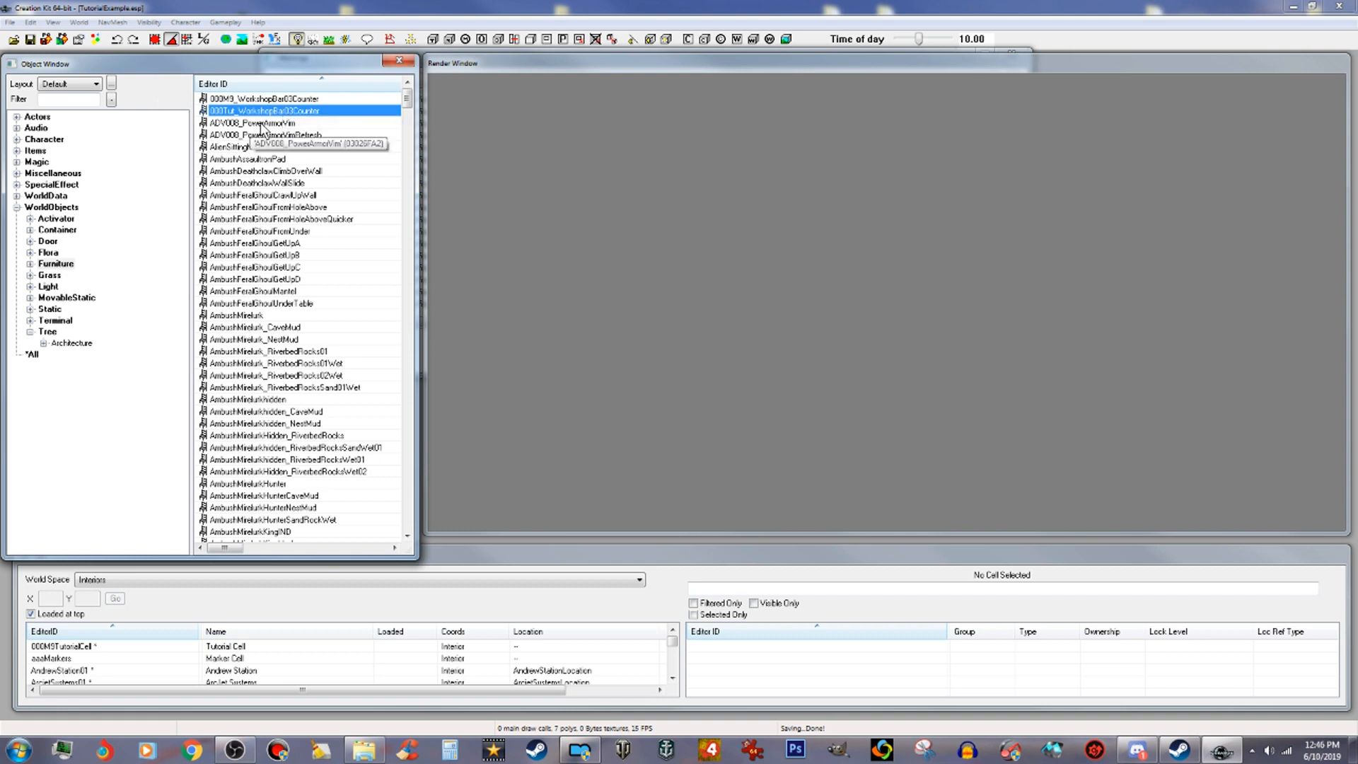
{"action": "left_click", "coordinate": [451, 7]}
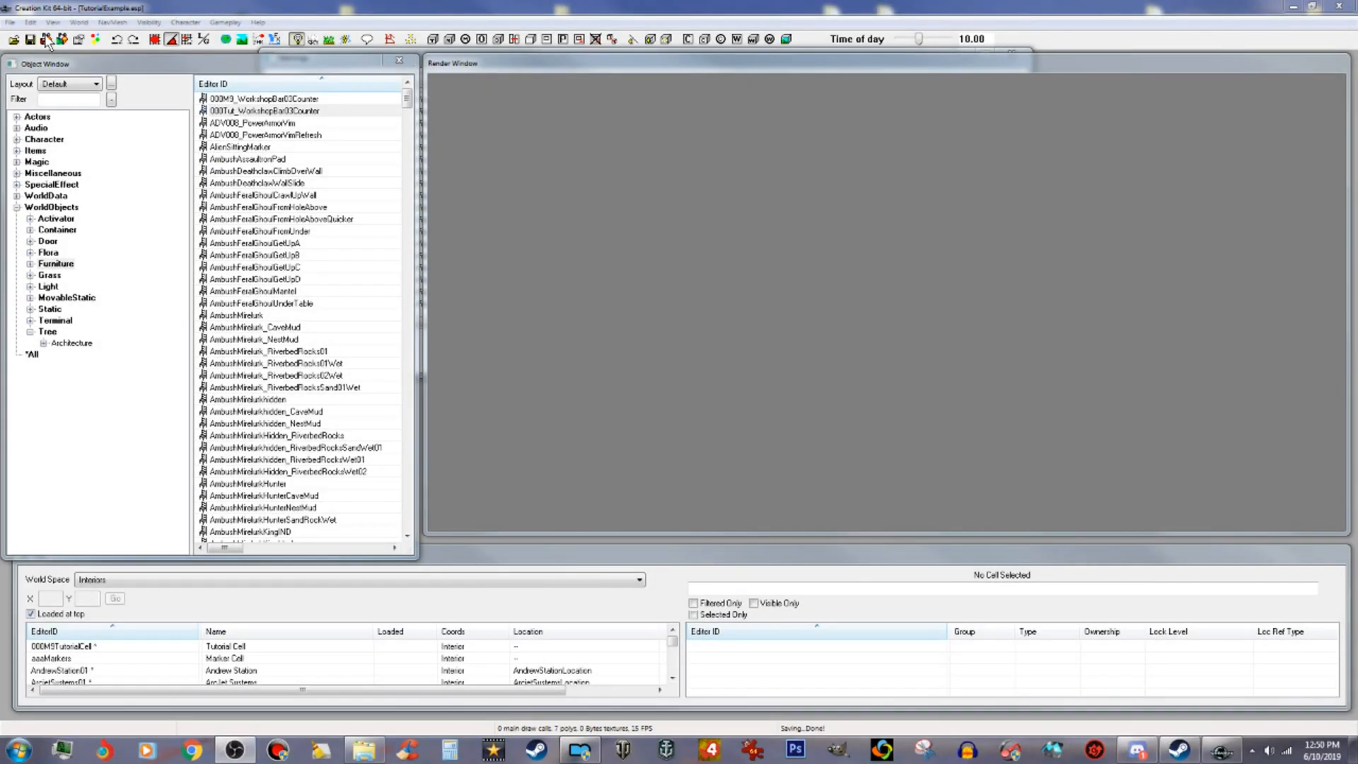
{"action": "left_click", "coordinate": [69, 101]}
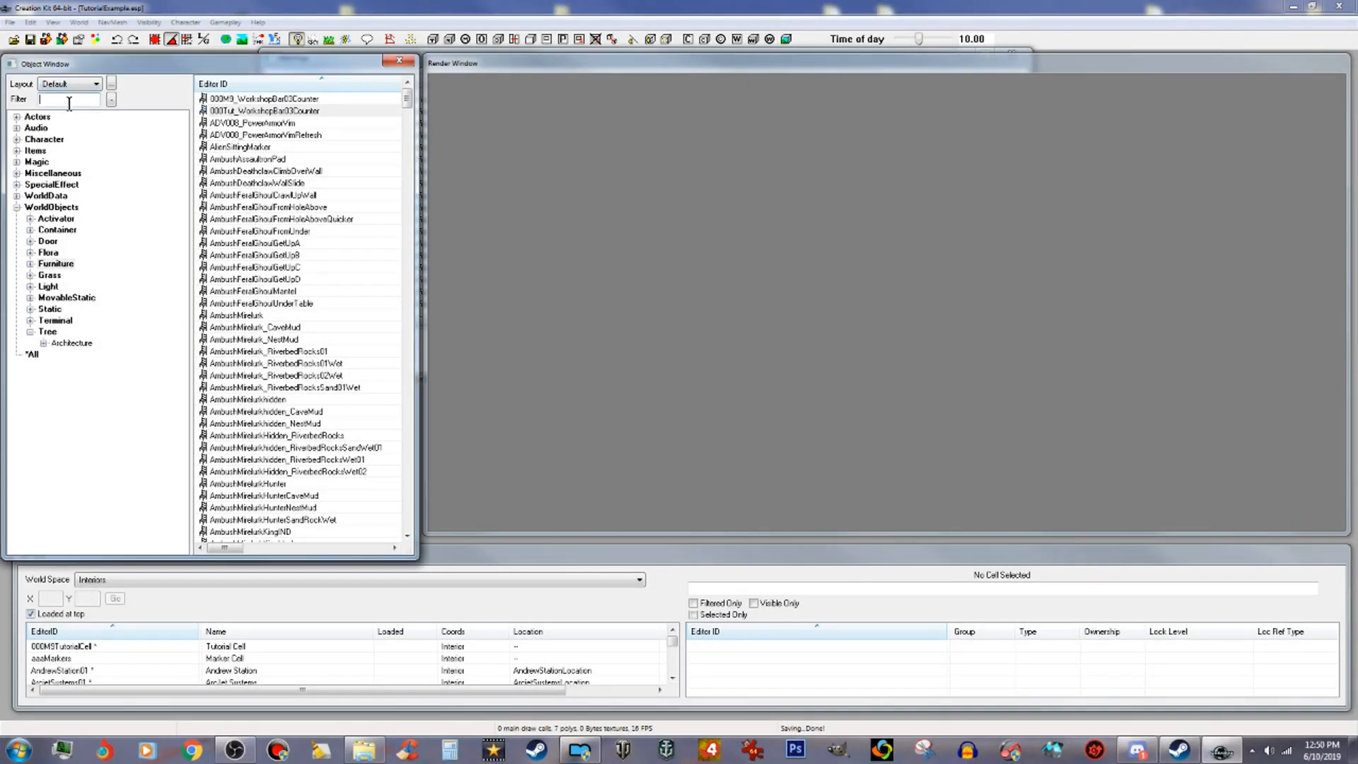
{"action": "type", "text": "000"}
{"action": "left_click", "coordinate": [34, 355]}
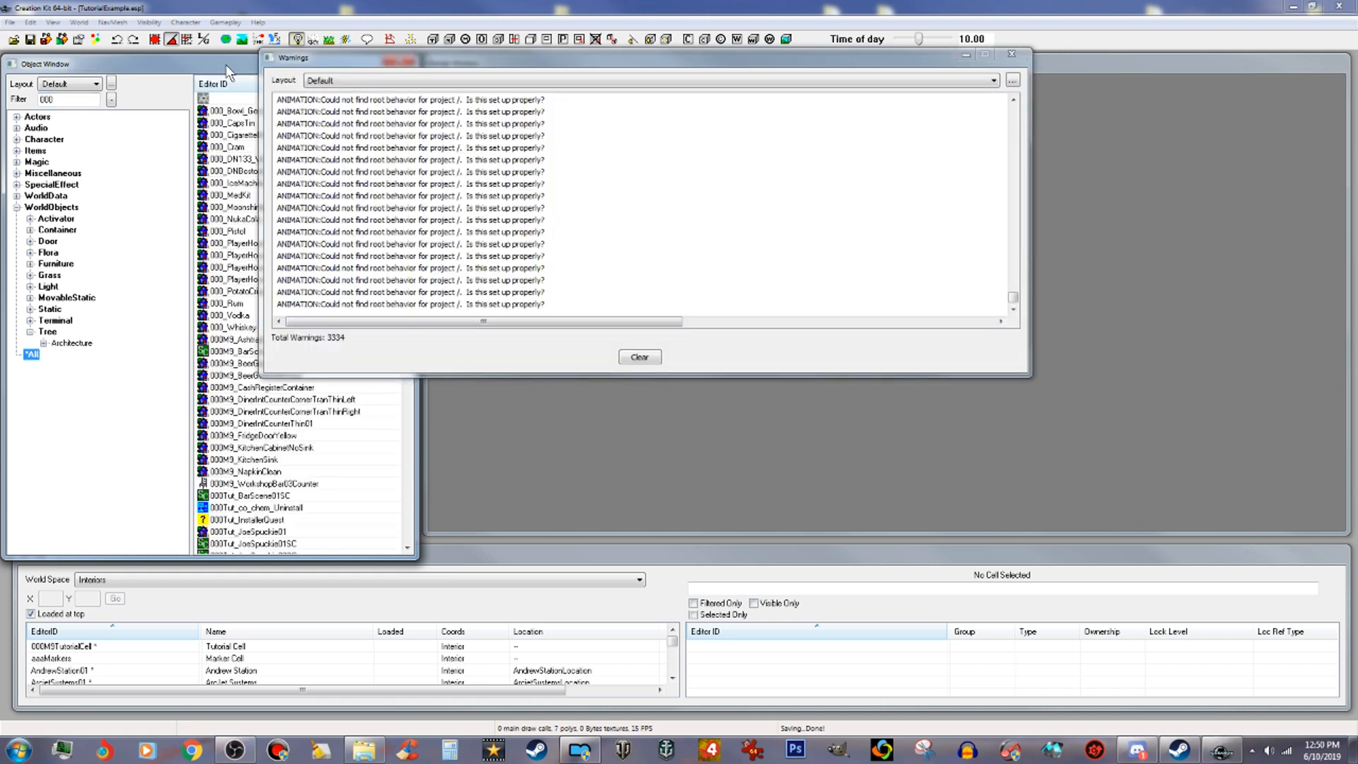
{"action": "left_click", "coordinate": [226, 65]}
{"action": "left_click", "coordinate": [1012, 54]}
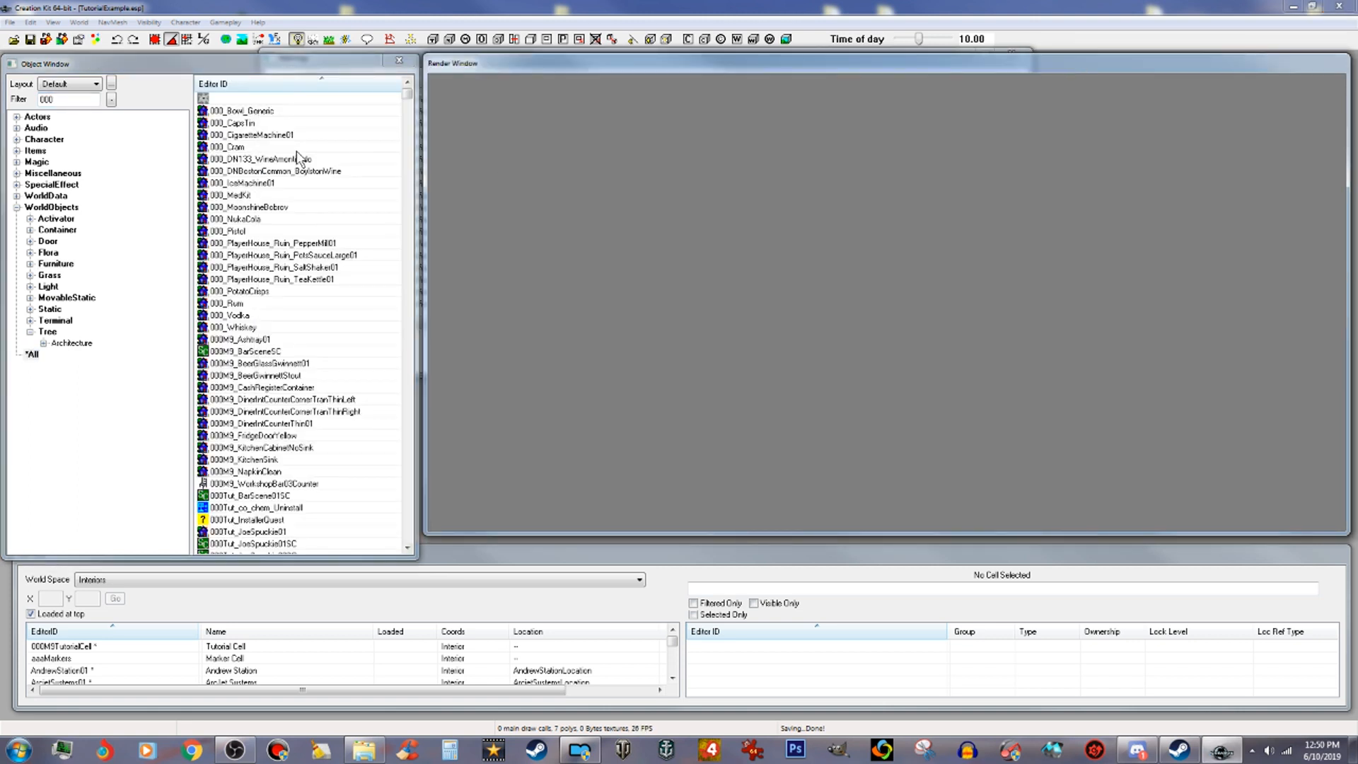
Step: Open the 000Tut_JoeSpuckie01 static object for navmesh editing
{"action": "left_click", "coordinate": [269, 398]}
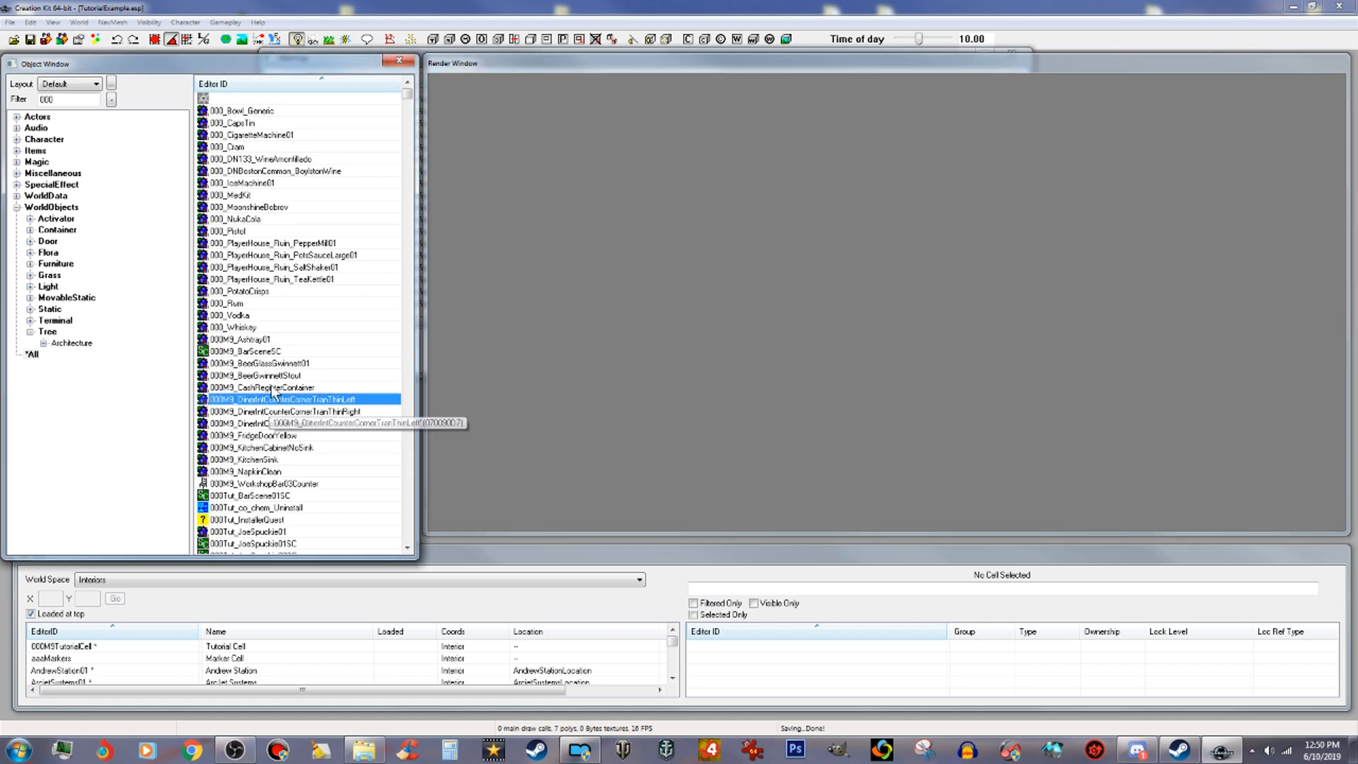
{"action": "scroll", "coordinate": [285, 304], "scroll_direction": "down", "scroll_amount": 1}
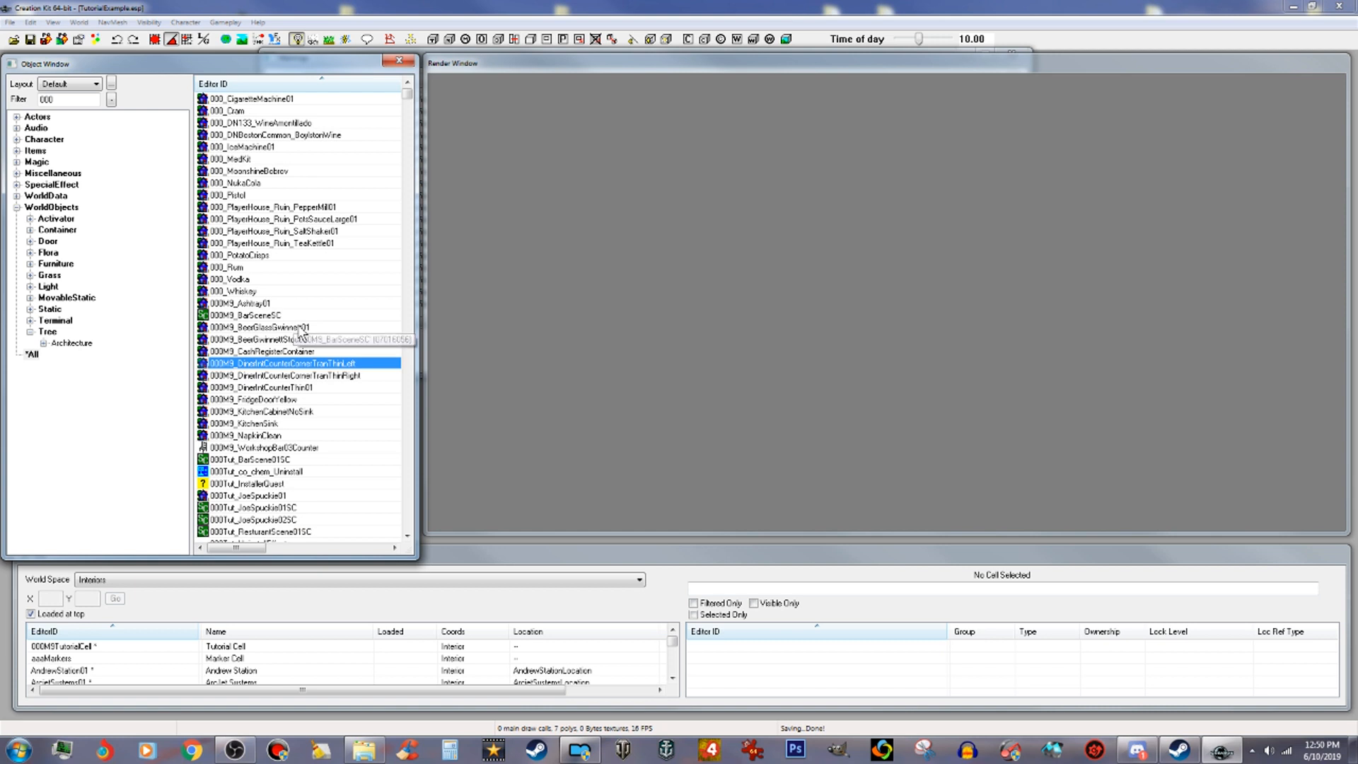
{"action": "scroll", "coordinate": [300, 331], "scroll_direction": "down", "scroll_amount": 1}
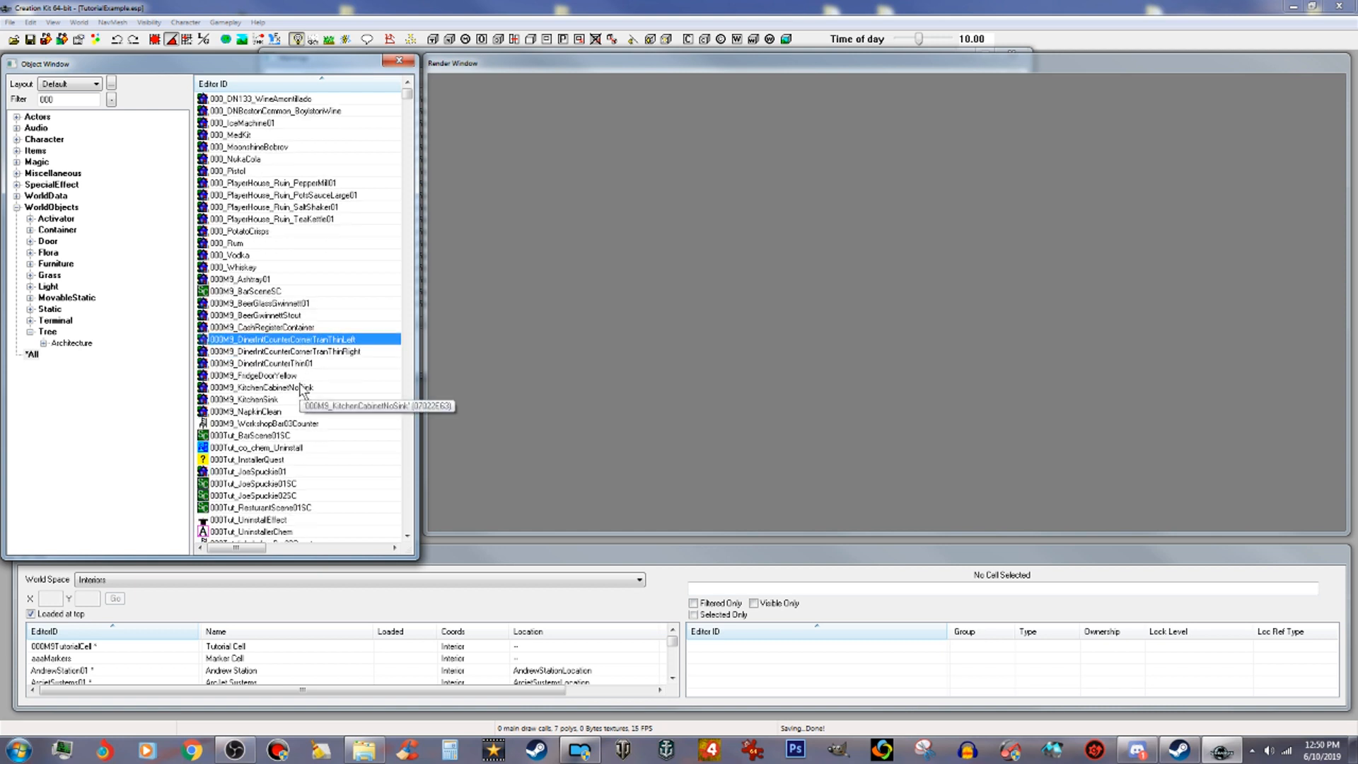
{"action": "left_click", "coordinate": [265, 413]}
{"action": "scroll", "coordinate": [349, 409], "scroll_direction": "down", "scroll_amount": 2}
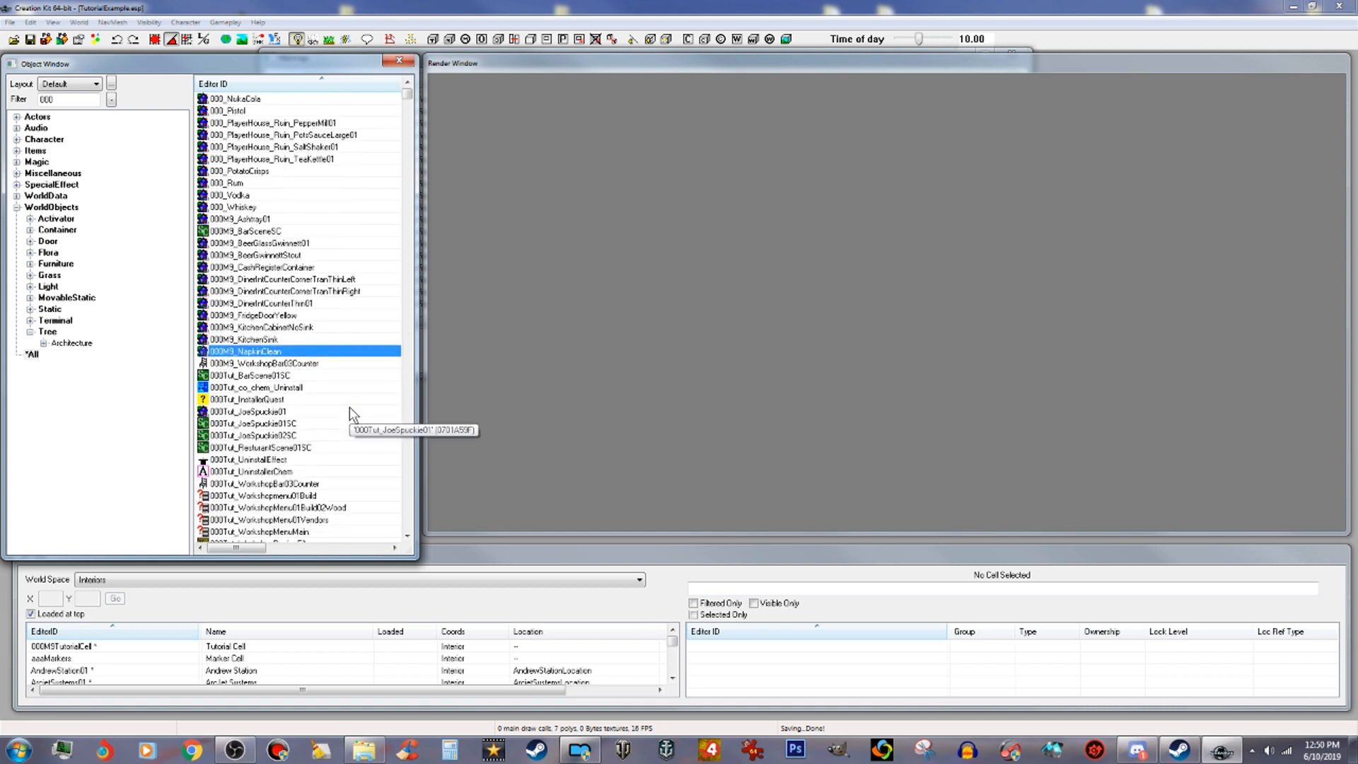
{"action": "scroll", "coordinate": [350, 406], "scroll_direction": "down", "scroll_amount": 1}
{"action": "left_click", "coordinate": [265, 400]}
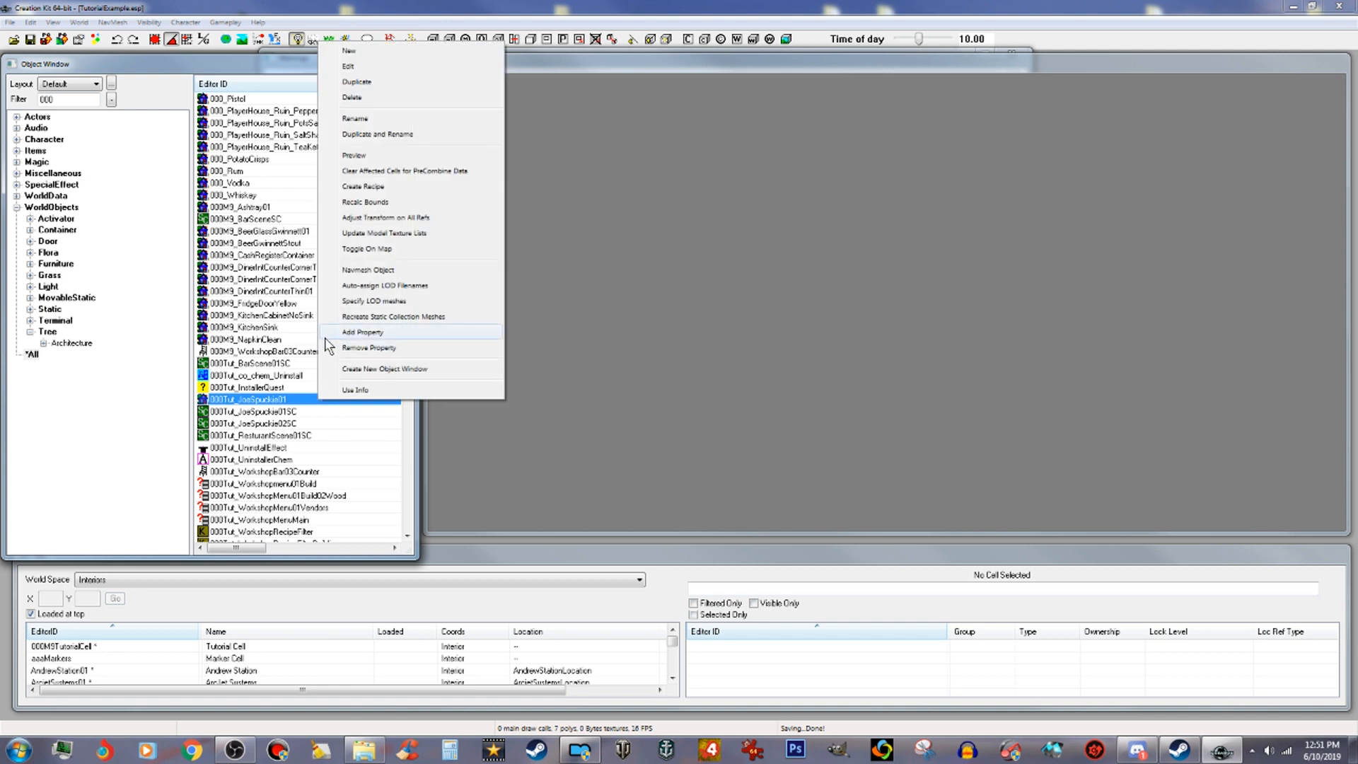
{"action": "left_click", "coordinate": [381, 270]}
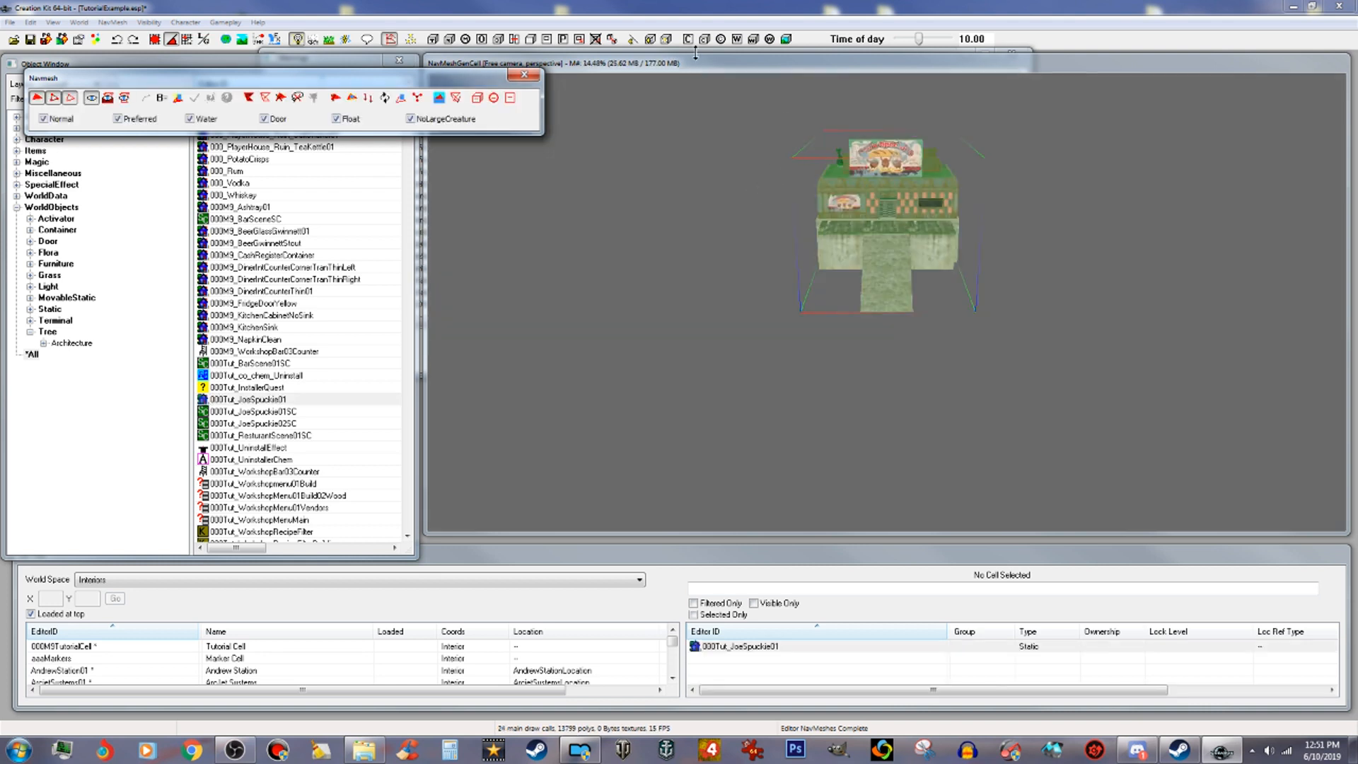
Step: Create navmesh triangles covering the bottom step of the front stairs
{"action": "left_click", "coordinate": [732, 65]}
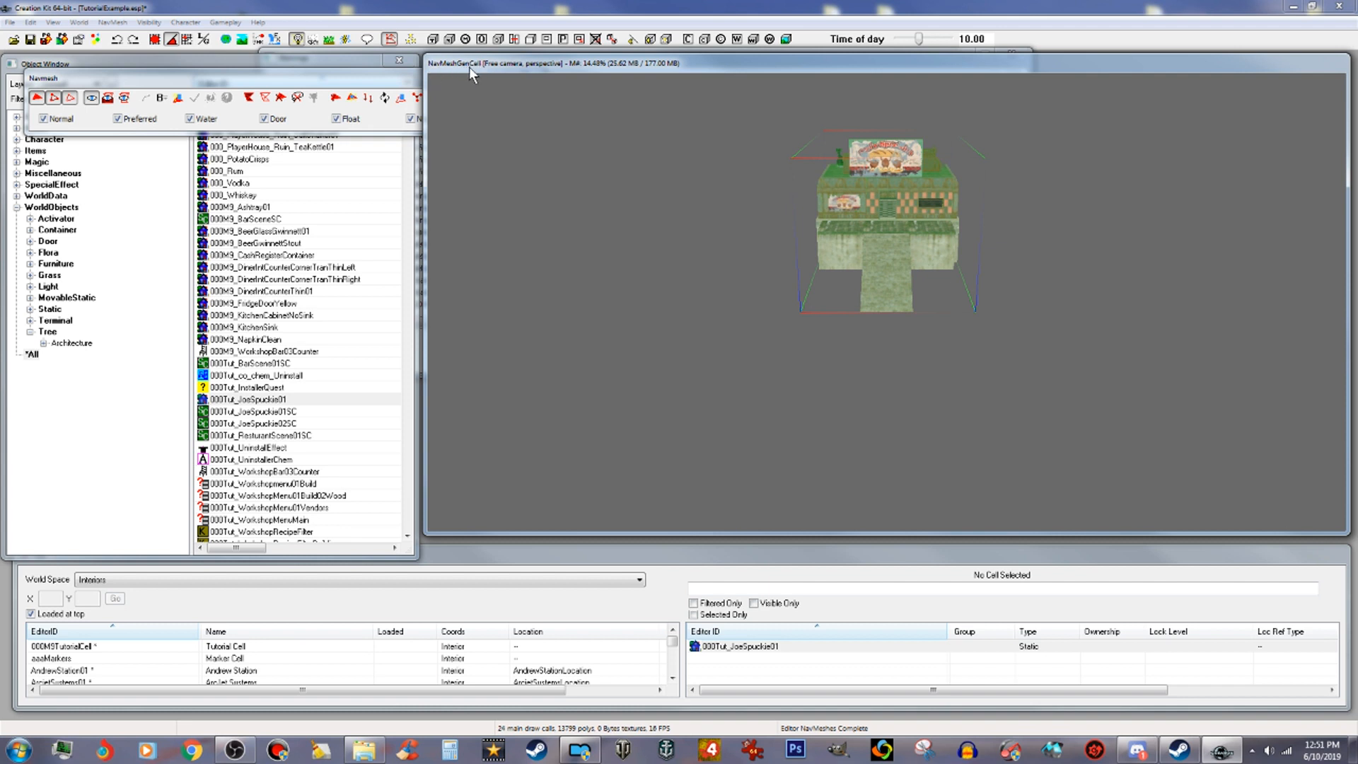
{"action": "left_click", "coordinate": [1068, 309]}
{"action": "scroll", "coordinate": [1050, 309], "scroll_direction": "up", "scroll_amount": 3}
{"action": "scroll", "coordinate": [1050, 309], "scroll_direction": "up", "scroll_amount": 5}
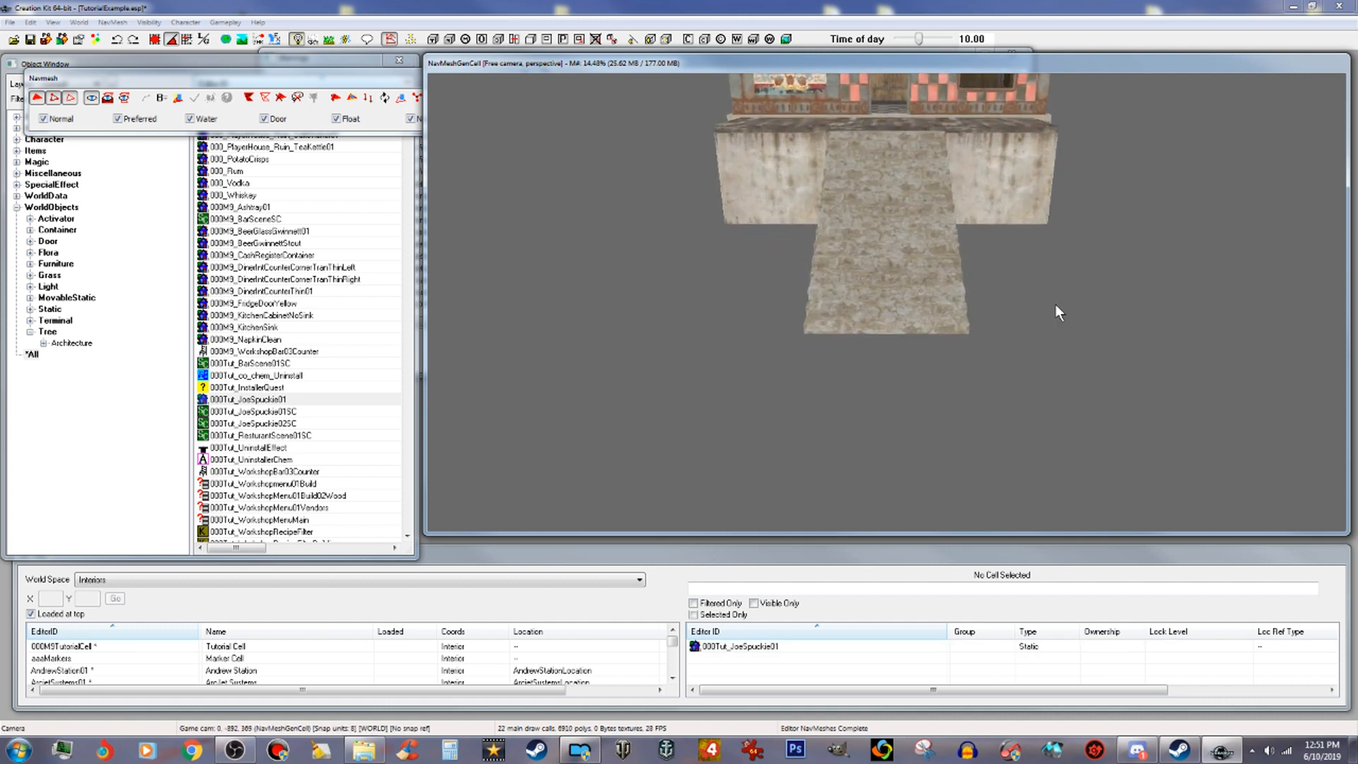
{"action": "scroll", "coordinate": [1060, 299], "scroll_direction": "up", "scroll_amount": 2}
{"action": "middle_click_drag", "start_coordinate": [1045, 275], "coordinate": [1045, 276]}
{"action": "scroll", "coordinate": [1031, 305], "scroll_direction": "up", "scroll_amount": 3}
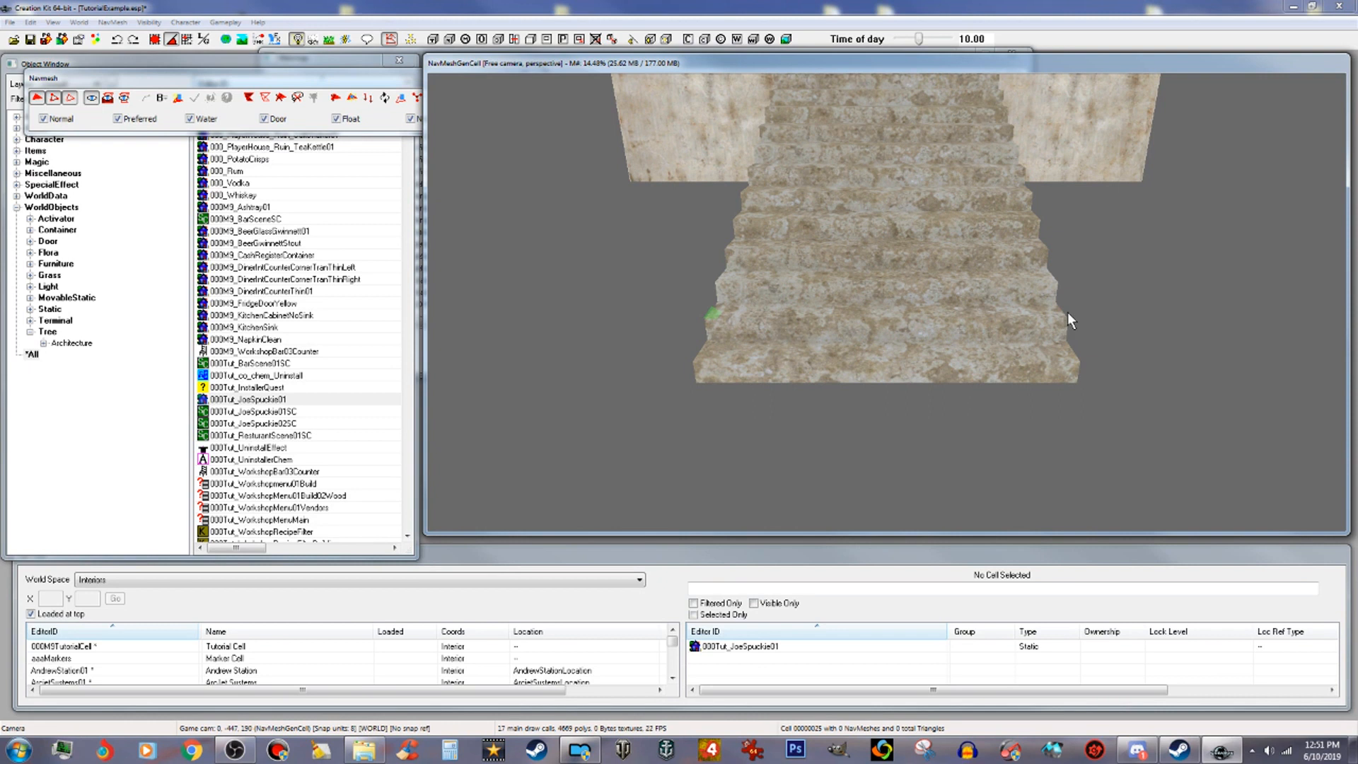
{"action": "left_click", "coordinate": [1076, 359]}
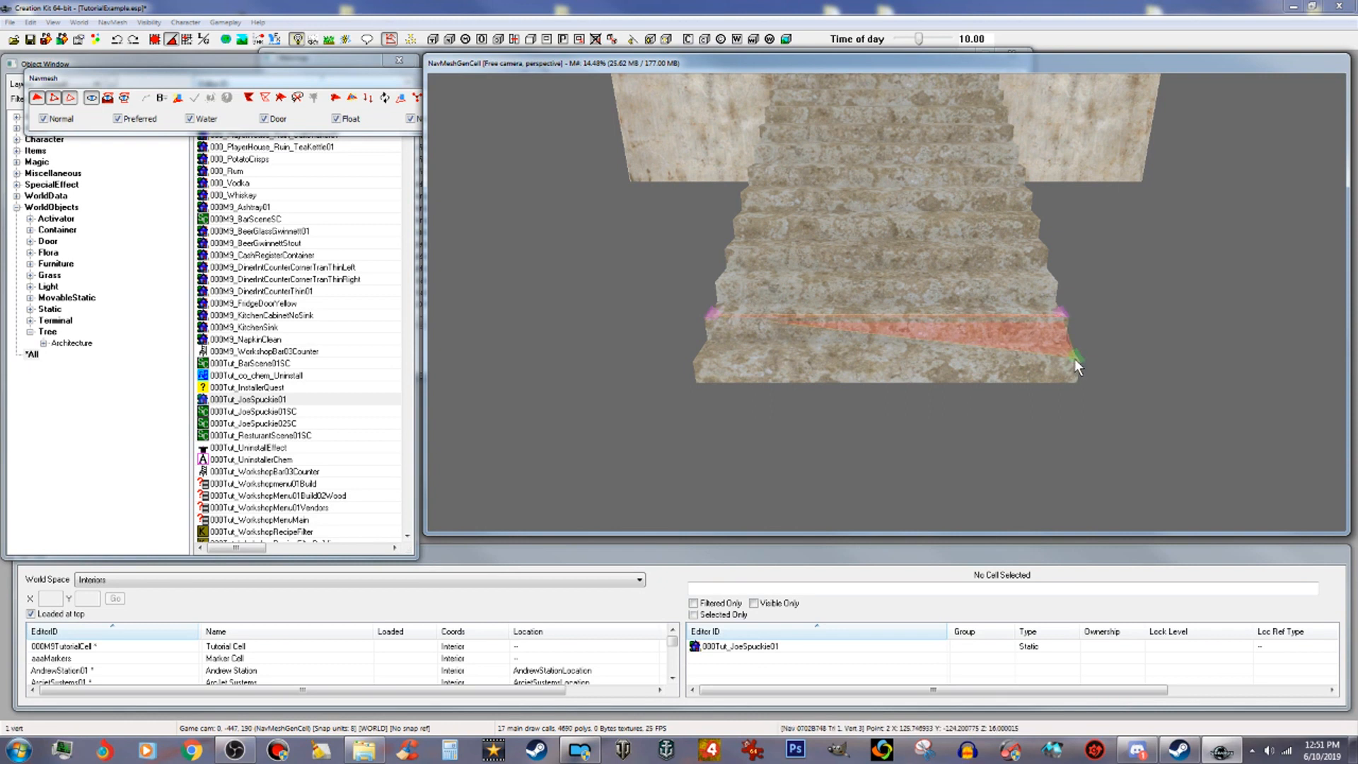
{"action": "left_click", "coordinate": [711, 314], "text": "ctrl"}
{"action": "right_click", "coordinate": [699, 355], "text": "ctrl"}
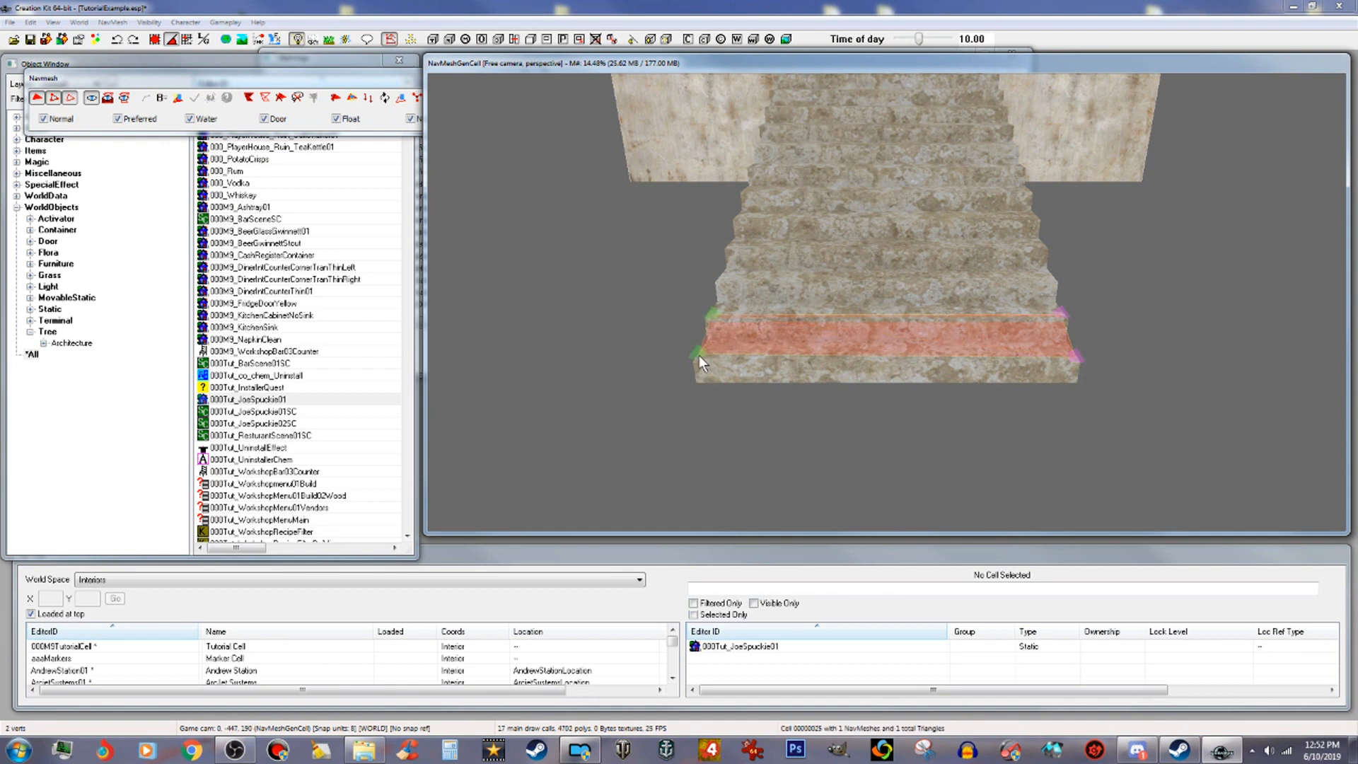
Step: Extend the navmesh up the front stairs to the top step below the porch
{"action": "left_click", "coordinate": [1061, 314]}
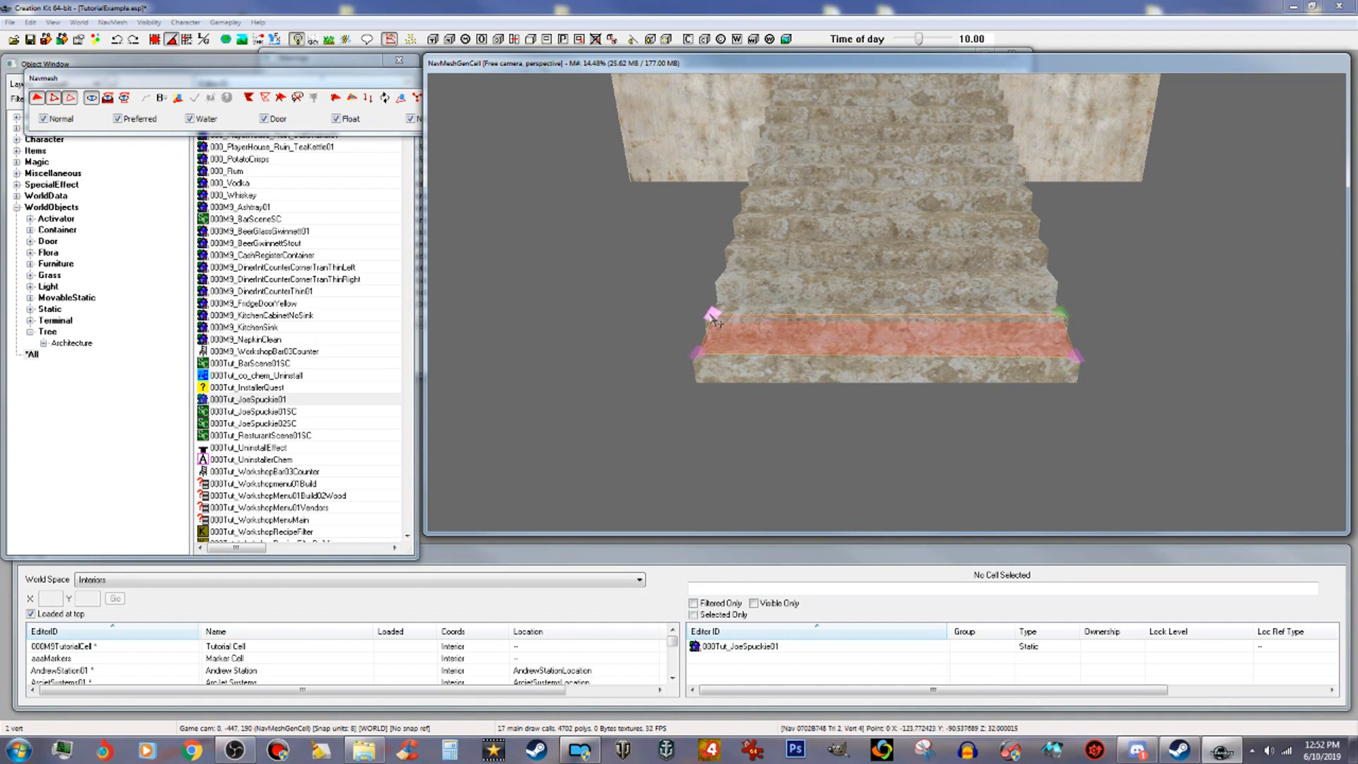
{"action": "scroll", "coordinate": [856, 162], "scroll_direction": "down", "scroll_amount": 6}
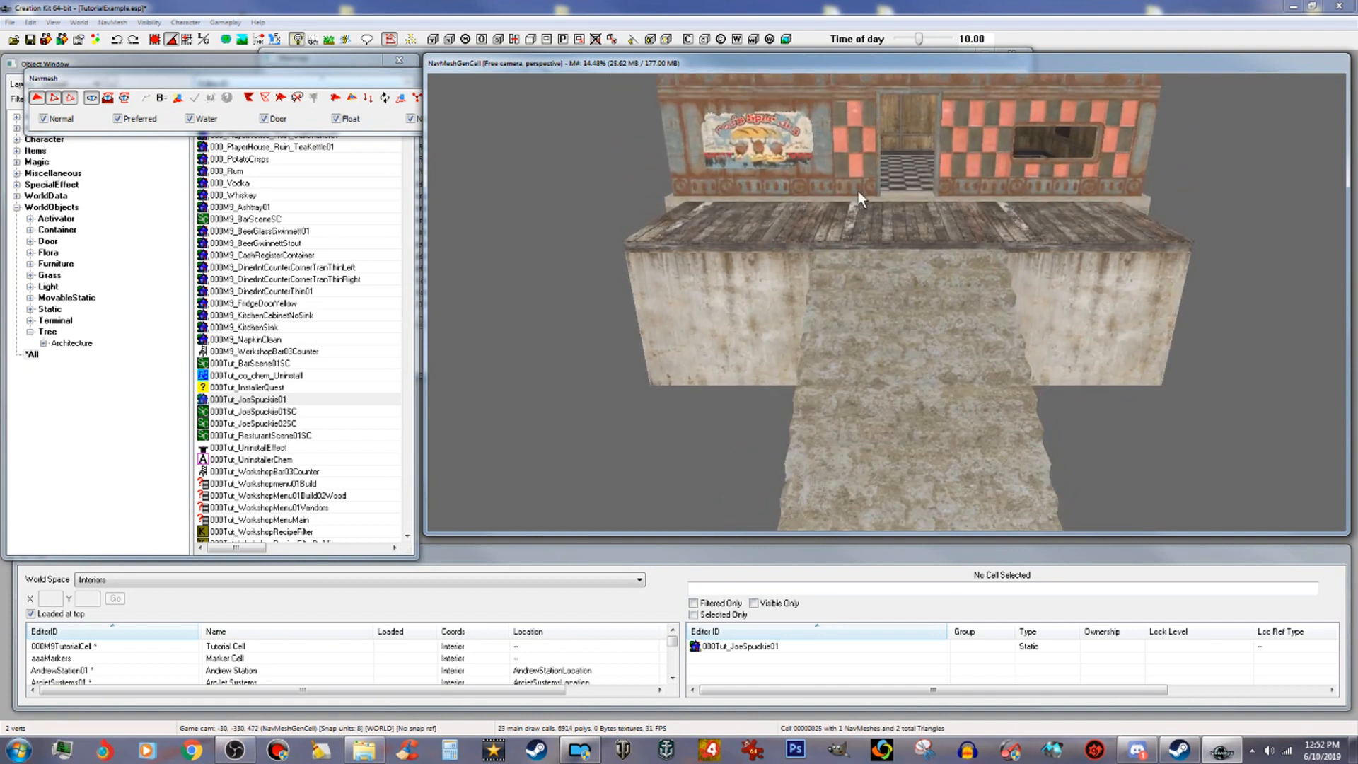
{"action": "scroll", "coordinate": [858, 200], "scroll_direction": "up", "scroll_amount": 6}
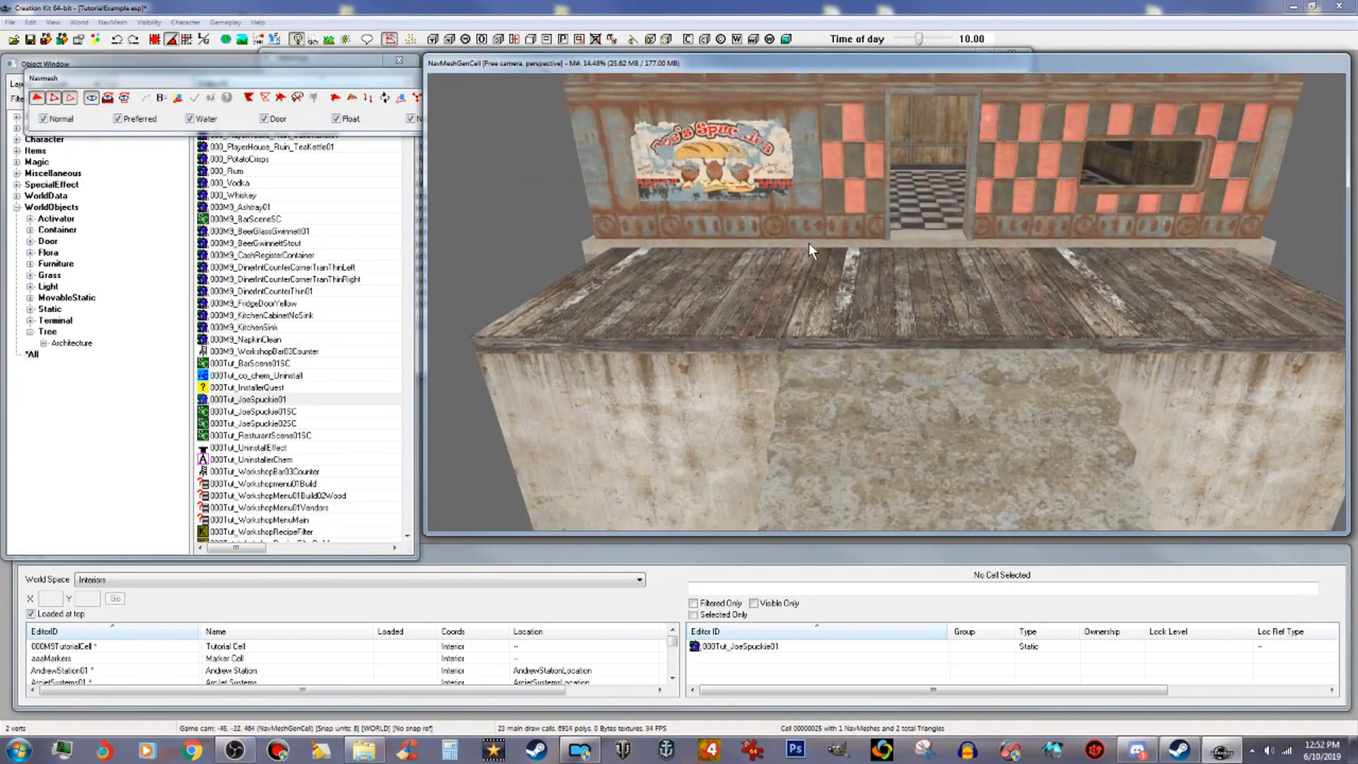
{"action": "right_click", "coordinate": [783, 360], "text": "ctrl"}
{"action": "mouse_move", "coordinate": [944, 401]}
{"action": "middle_mouse_down"}
{"action": "mouse_move", "coordinate": [924, 341]}
{"action": "mouse_move", "coordinate": [961, 383]}
{"action": "middle_mouse_up"}
{"action": "scroll", "coordinate": [924, 341], "scroll_direction": "down", "scroll_amount": 3}
{"action": "left_click", "coordinate": [986, 493]}
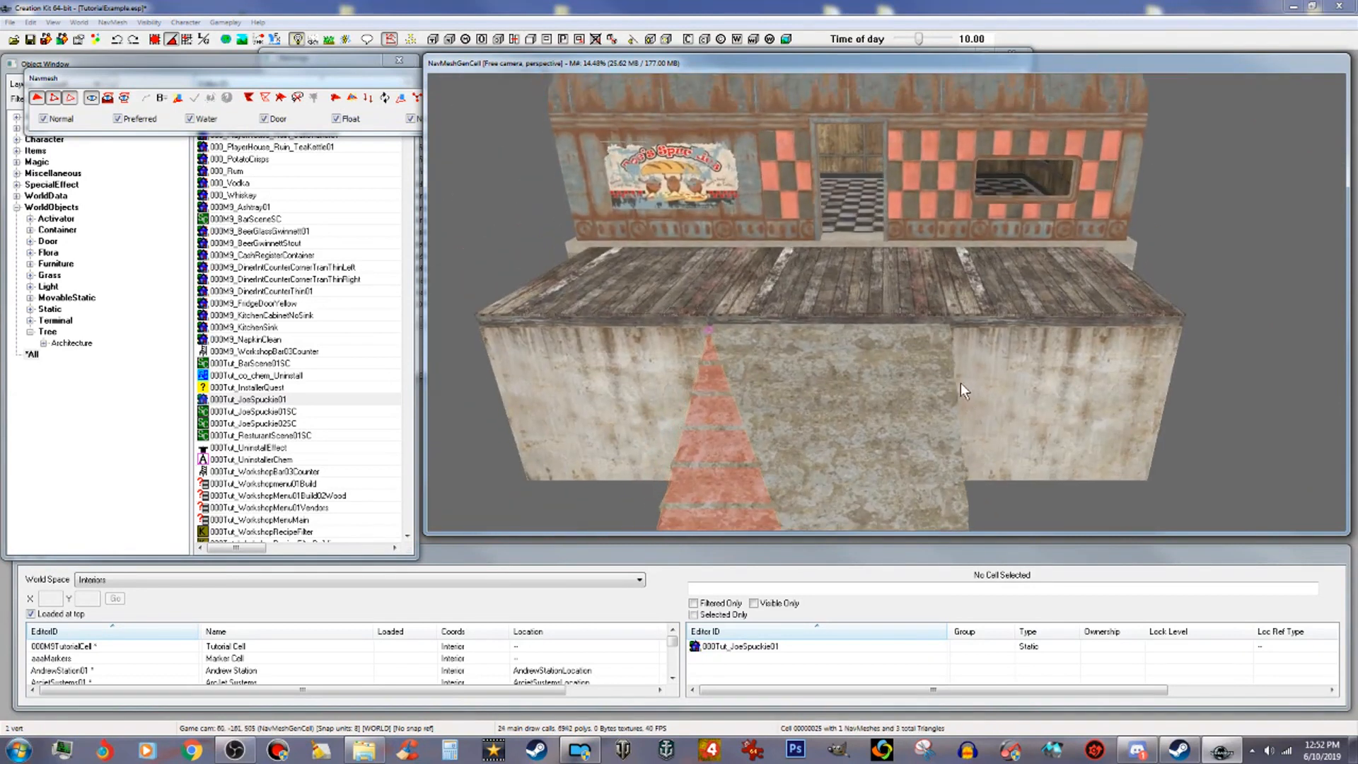
{"action": "scroll", "coordinate": [961, 384], "scroll_direction": "up", "scroll_amount": 3}
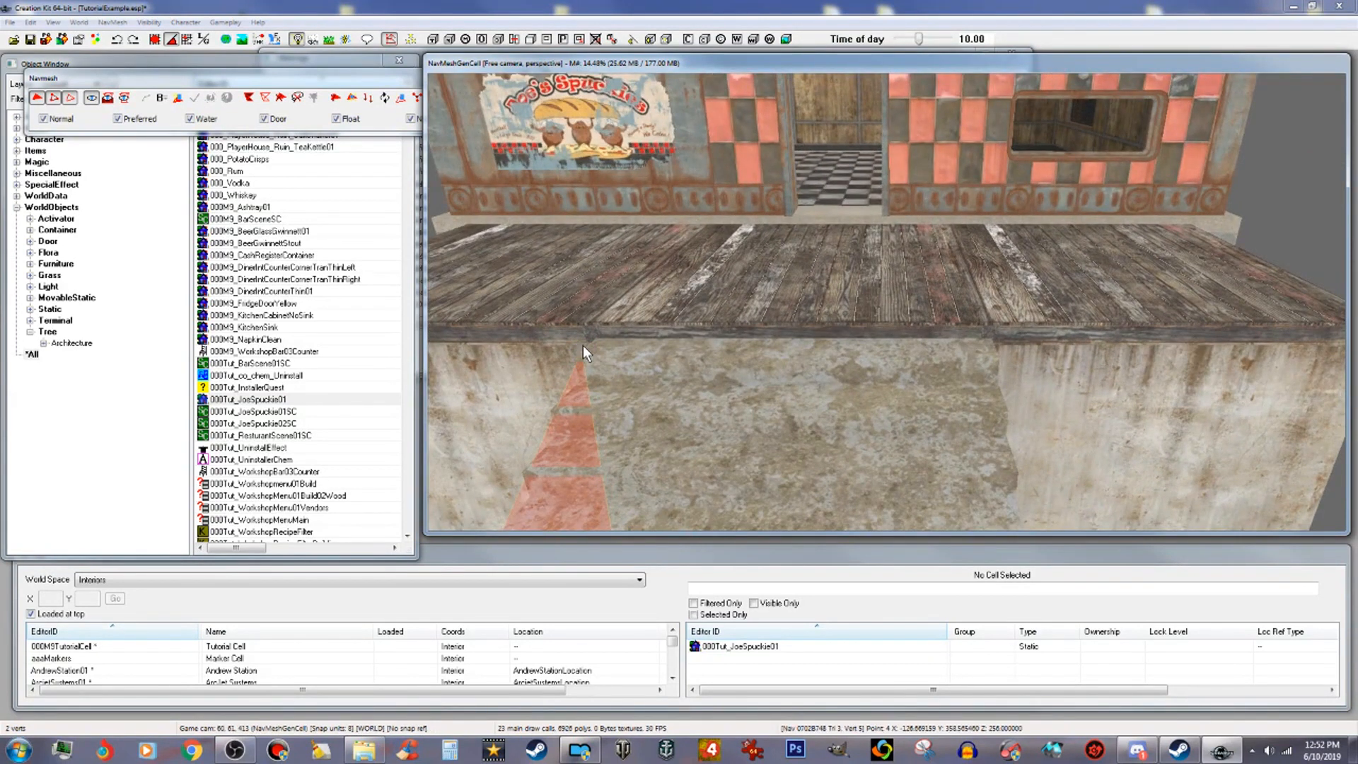
{"action": "right_click", "coordinate": [991, 355], "text": "ctrl"}
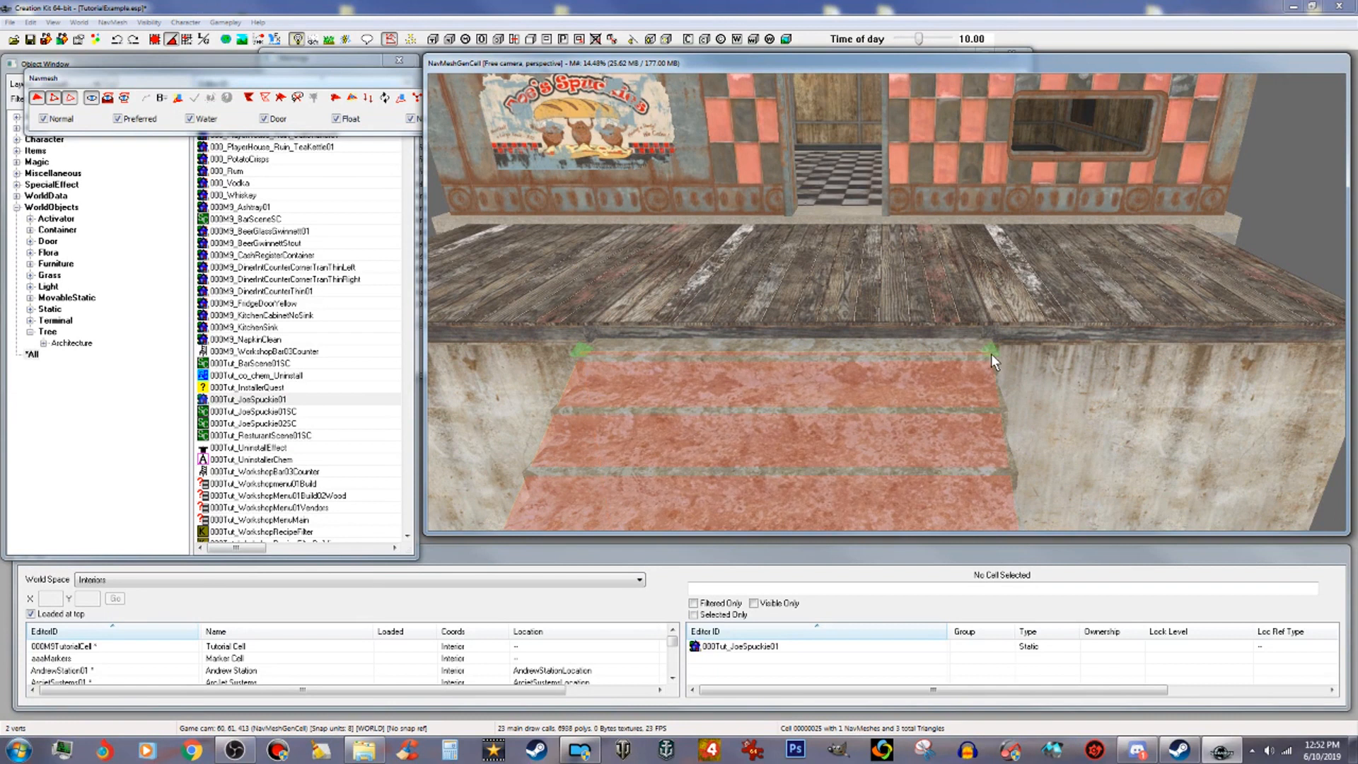
Step: Add navmesh triangles covering the top stair edge where it meets the porch deck
{"action": "middle_click_drag", "start_coordinate": [991, 354], "coordinate": [984, 308], "text": "shift"}
{"action": "right_click", "coordinate": [989, 307], "text": "ctrl"}
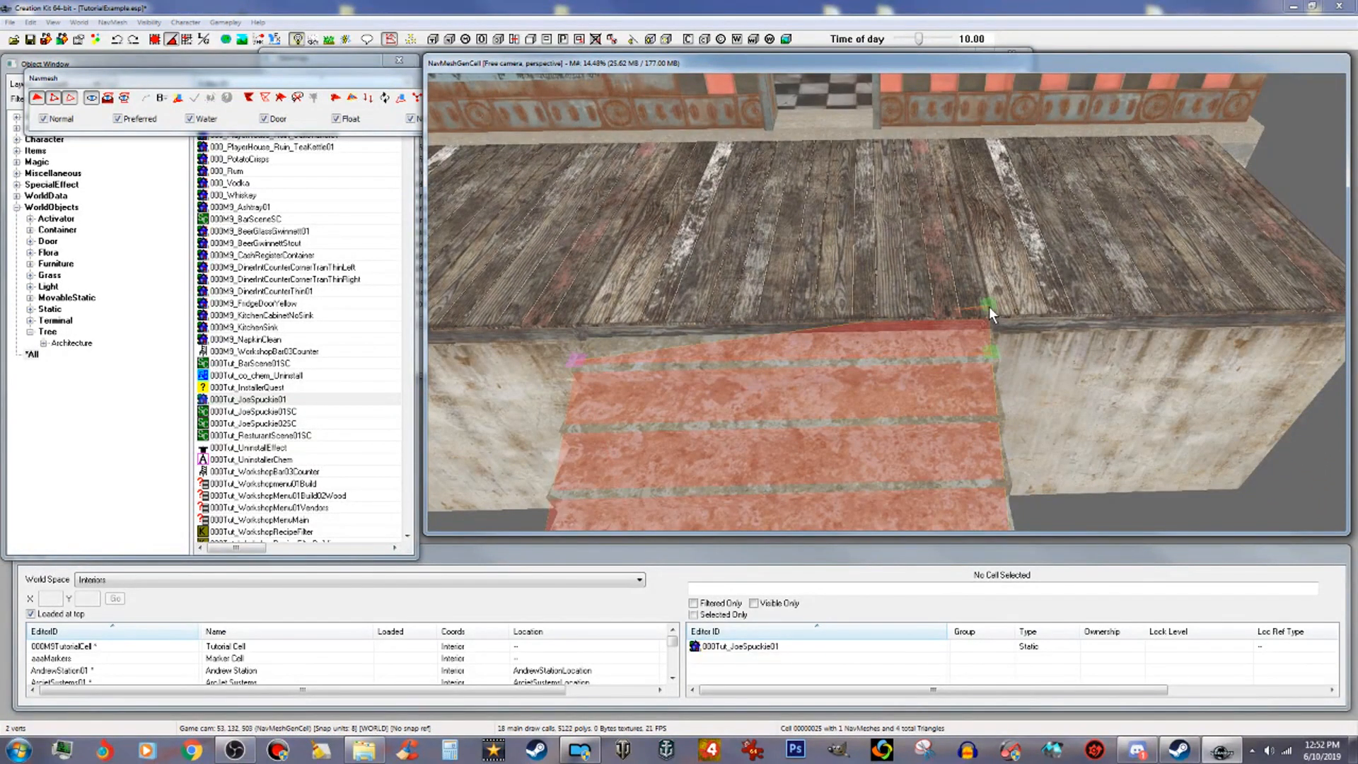
{"action": "left_click", "coordinate": [577, 359], "text": "ctrl"}
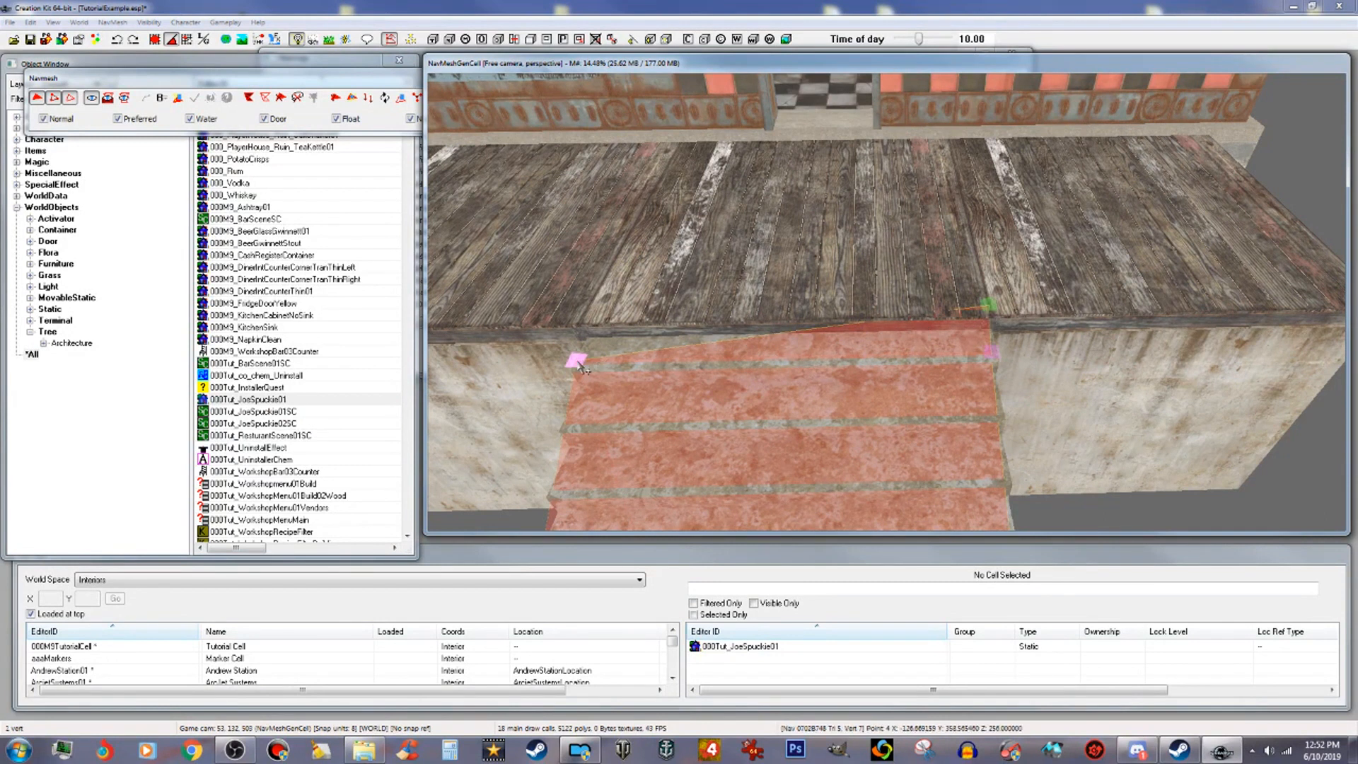
{"action": "right_click", "coordinate": [596, 319], "text": "ctrl"}
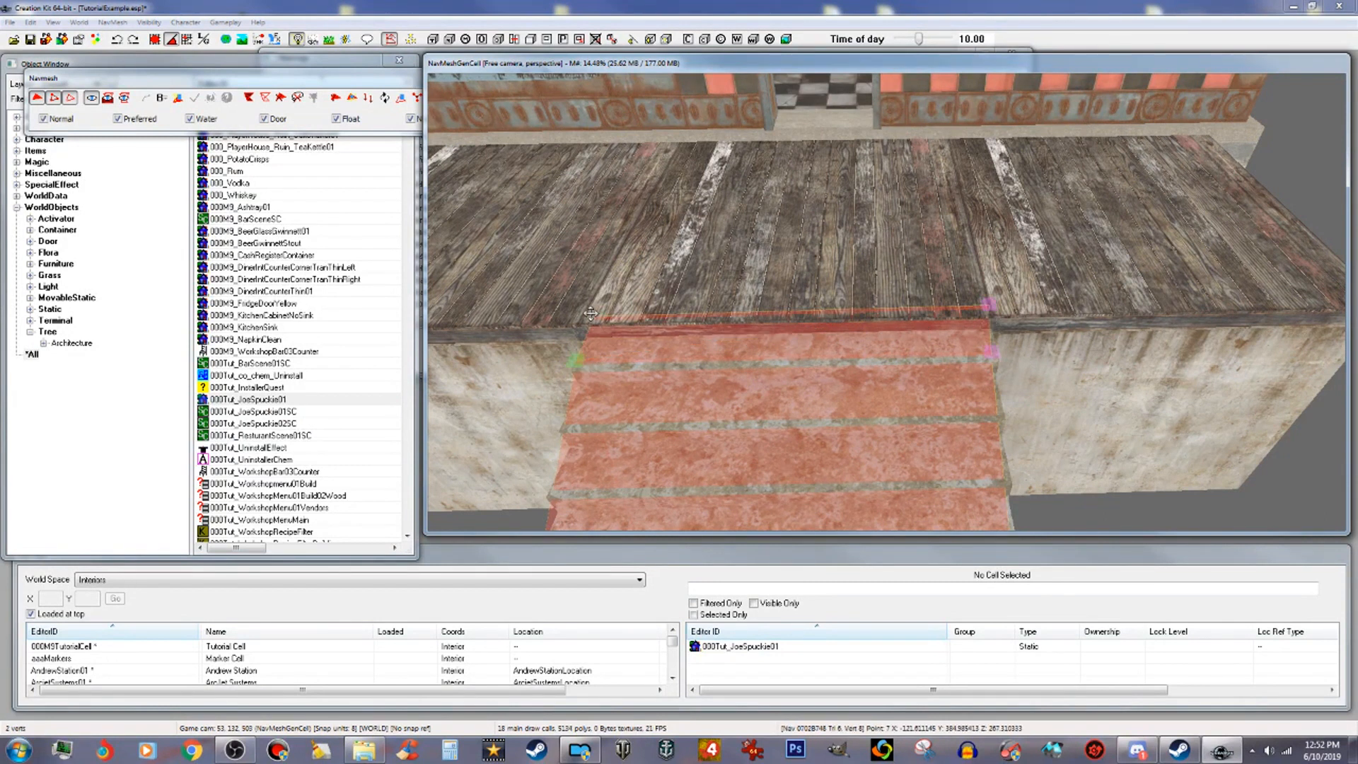
Step: Extend the navmesh across the porch deck from the stairs to the doorway
{"action": "left_click", "coordinate": [595, 318]}
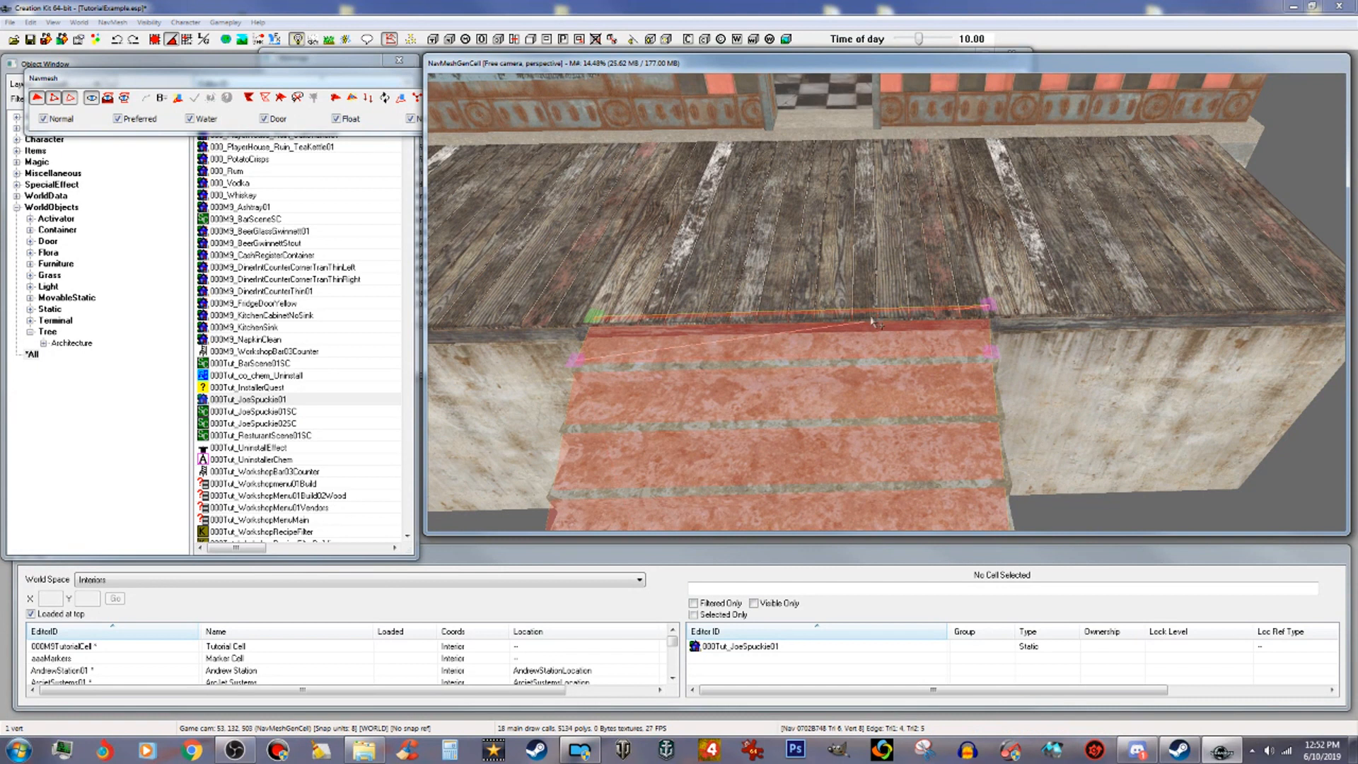
{"action": "left_click", "coordinate": [989, 305], "text": "ctrl"}
{"action": "middle_click_drag", "start_coordinate": [975, 237], "coordinate": [972, 257]}
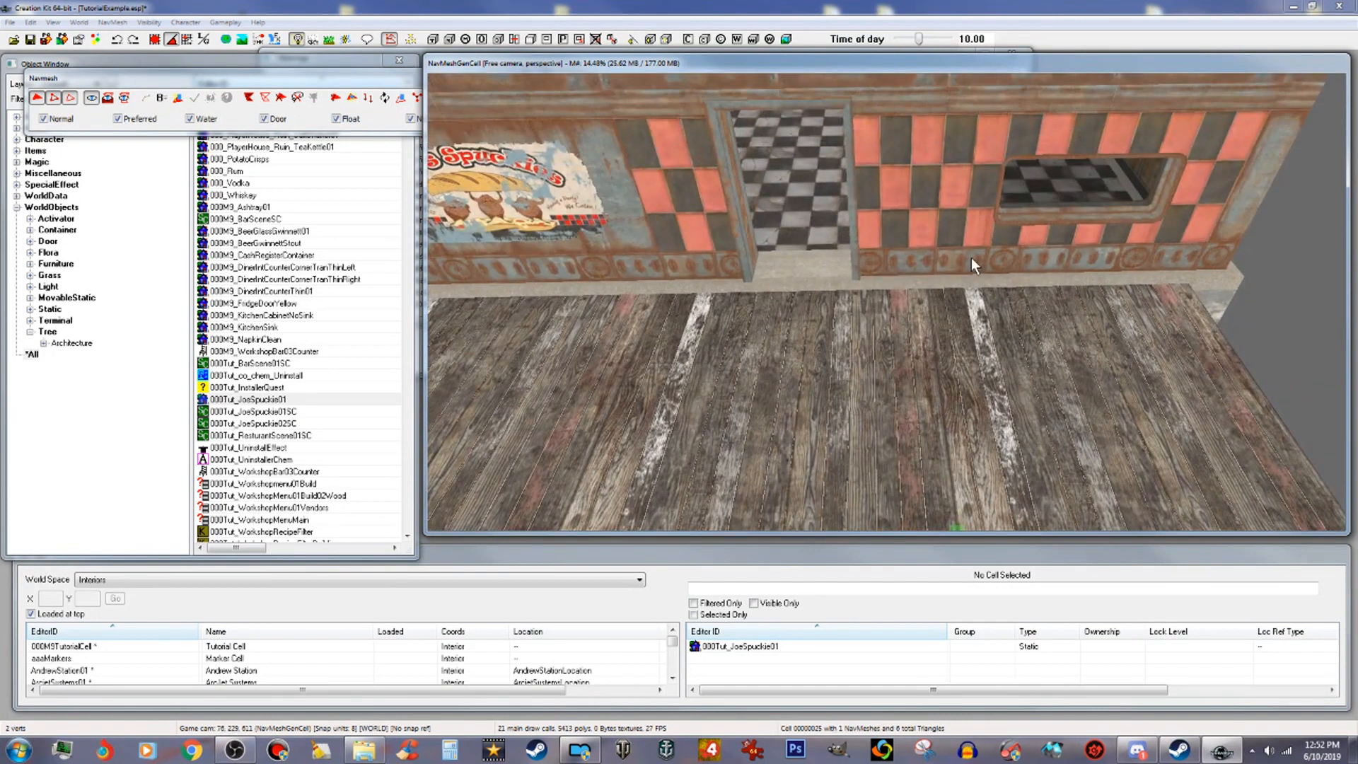
{"action": "right_click", "coordinate": [851, 295]}
{"action": "left_click", "coordinate": [854, 293]}
{"action": "middle_click_drag", "start_coordinate": [854, 309], "coordinate": [870, 306]}
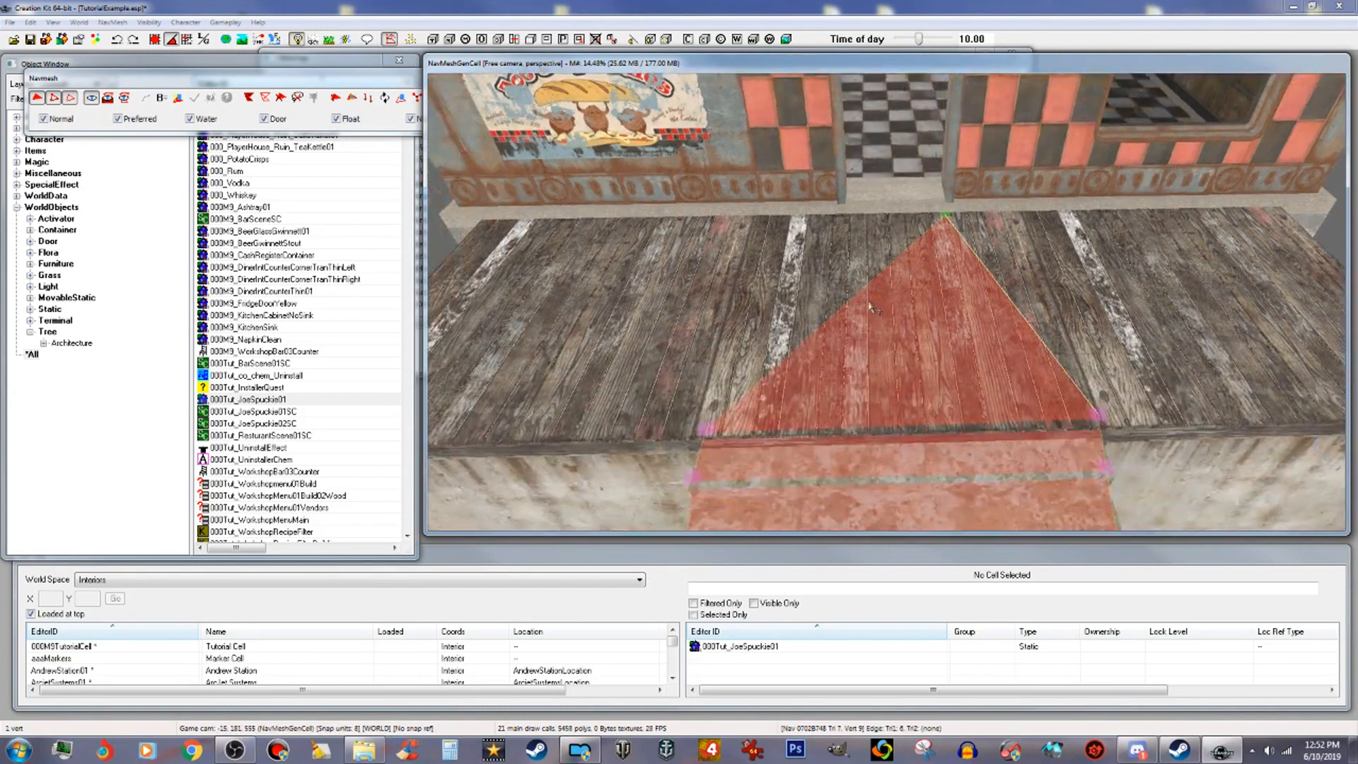
{"action": "left_click", "coordinate": [706, 426], "text": "ctrl"}
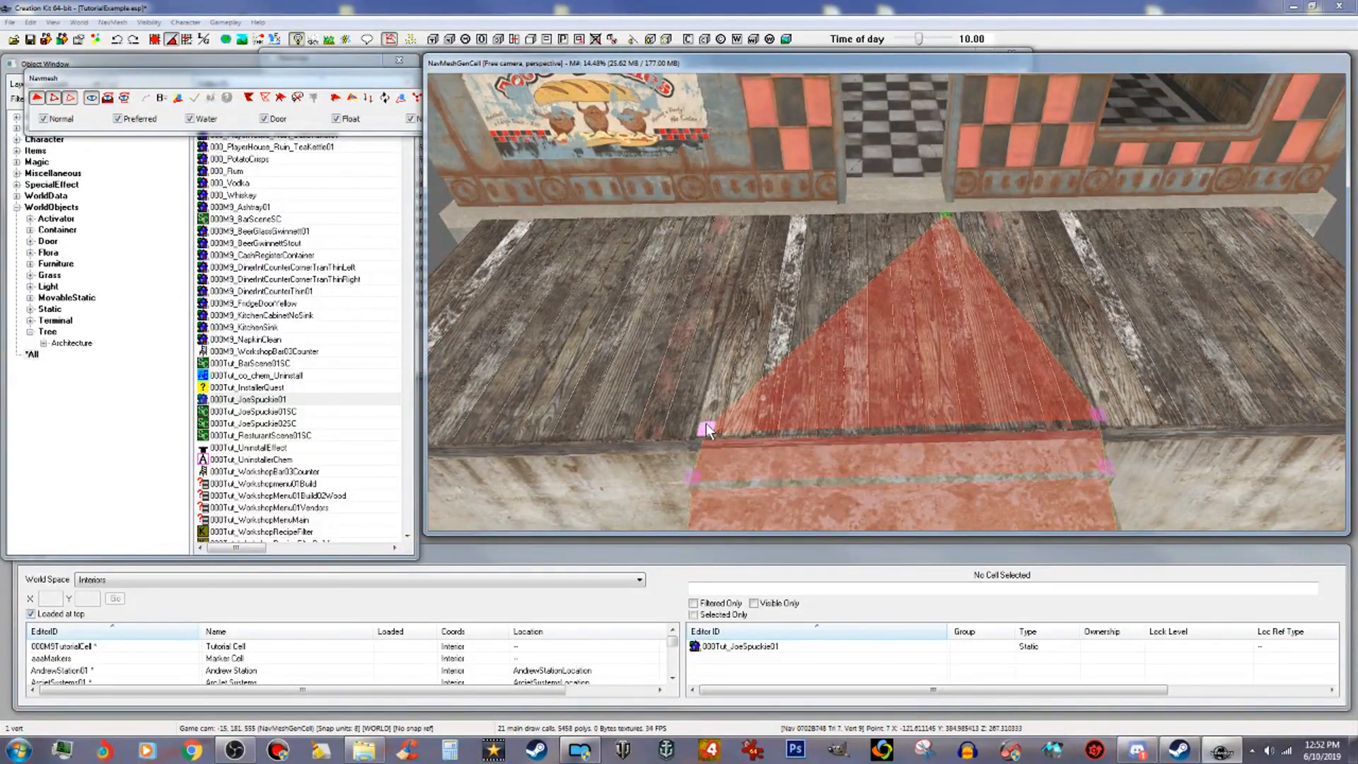
{"action": "right_click", "coordinate": [844, 216]}
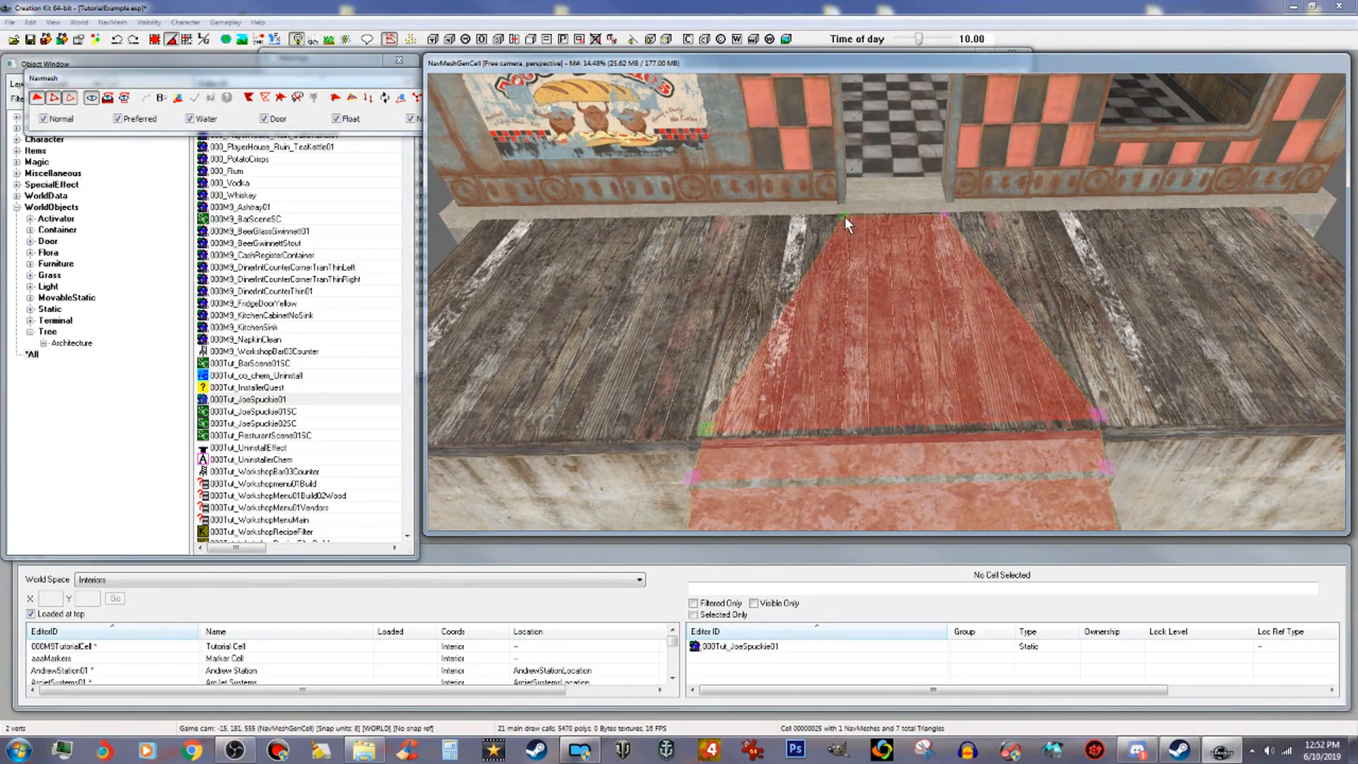
Step: Cover the left side of the porch deck with navmesh triangles
{"action": "middle_click_drag", "start_coordinate": [697, 294], "coordinate": [719, 325]}
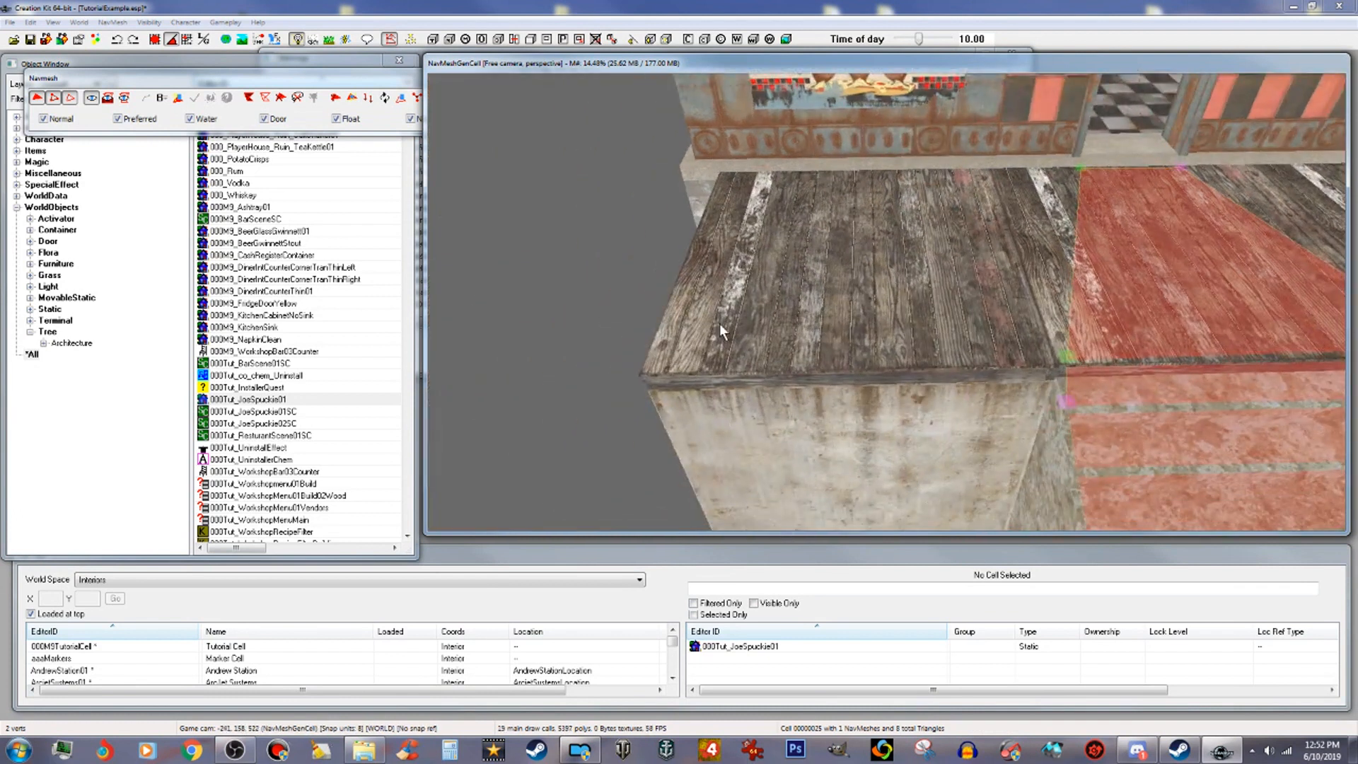
{"action": "right_click", "coordinate": [648, 369]}
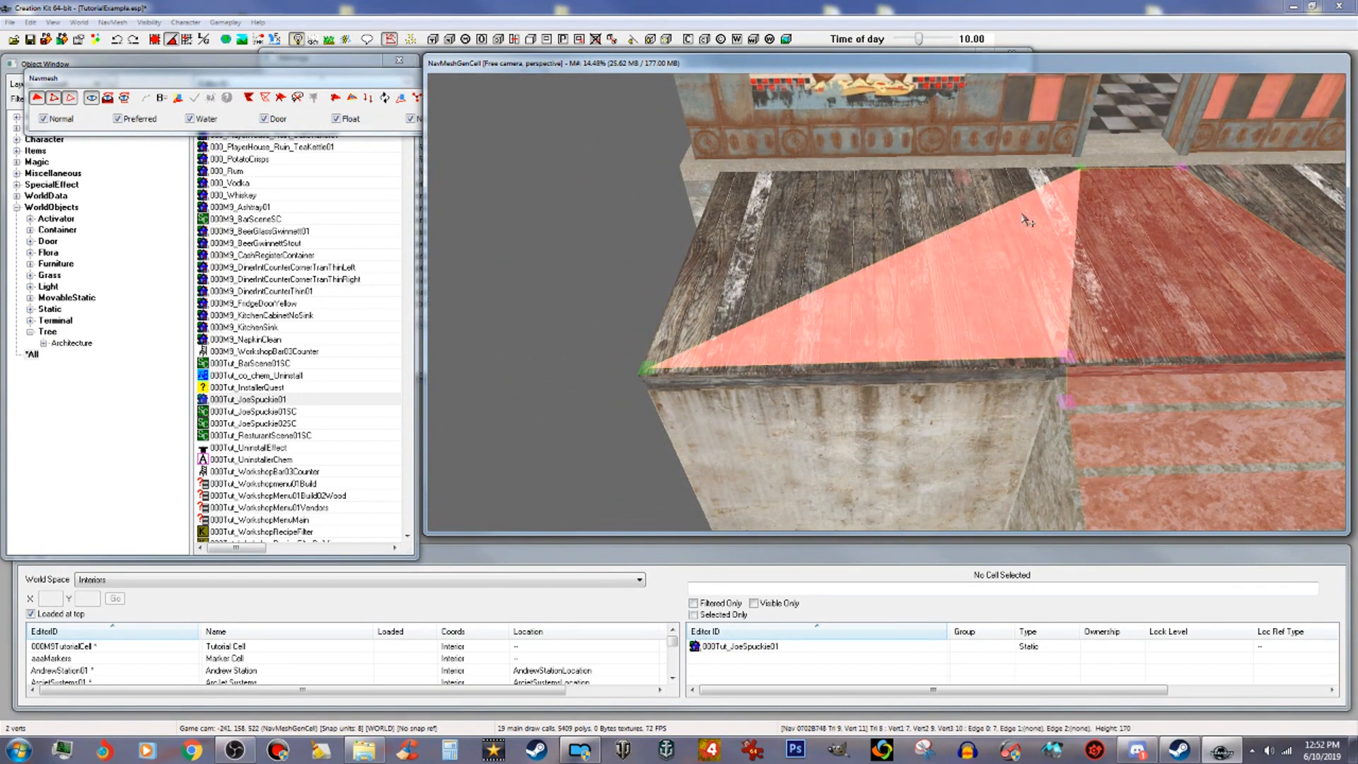
{"action": "right_click", "coordinate": [724, 172]}
Step: Cover the right side of the porch deck with navmesh triangles
{"action": "middle_click_drag", "start_coordinate": [839, 228], "coordinate": [784, 256]}
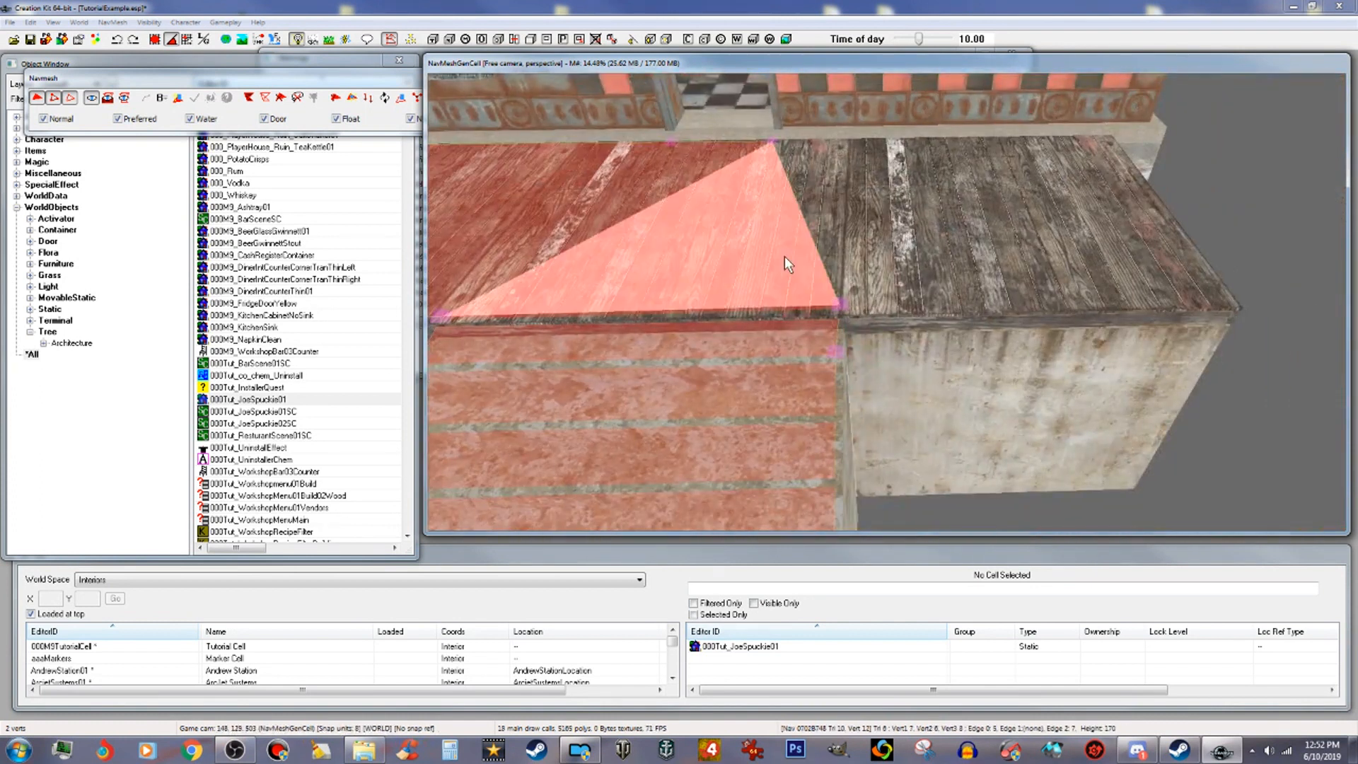
{"action": "left_click", "coordinate": [841, 305]}
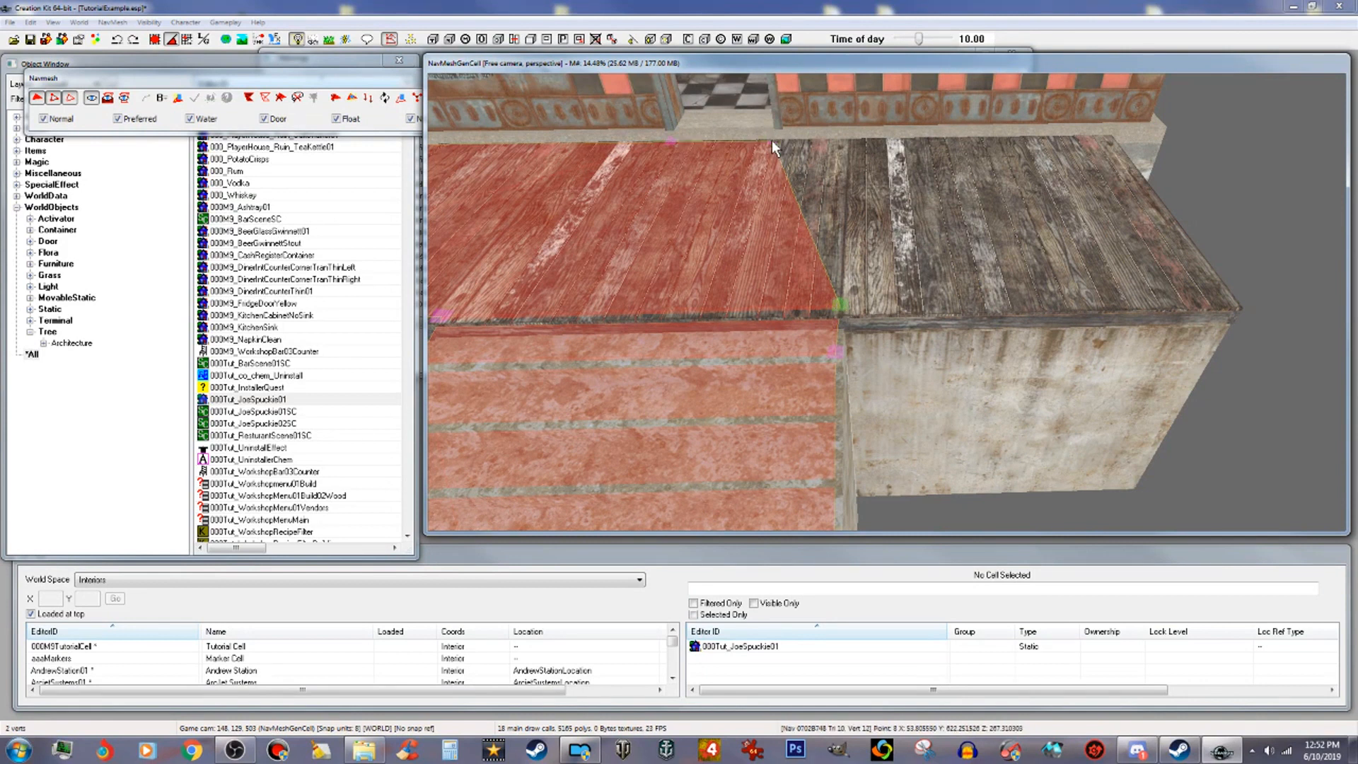
{"action": "middle_click_drag", "start_coordinate": [1076, 223], "coordinate": [998, 297]}
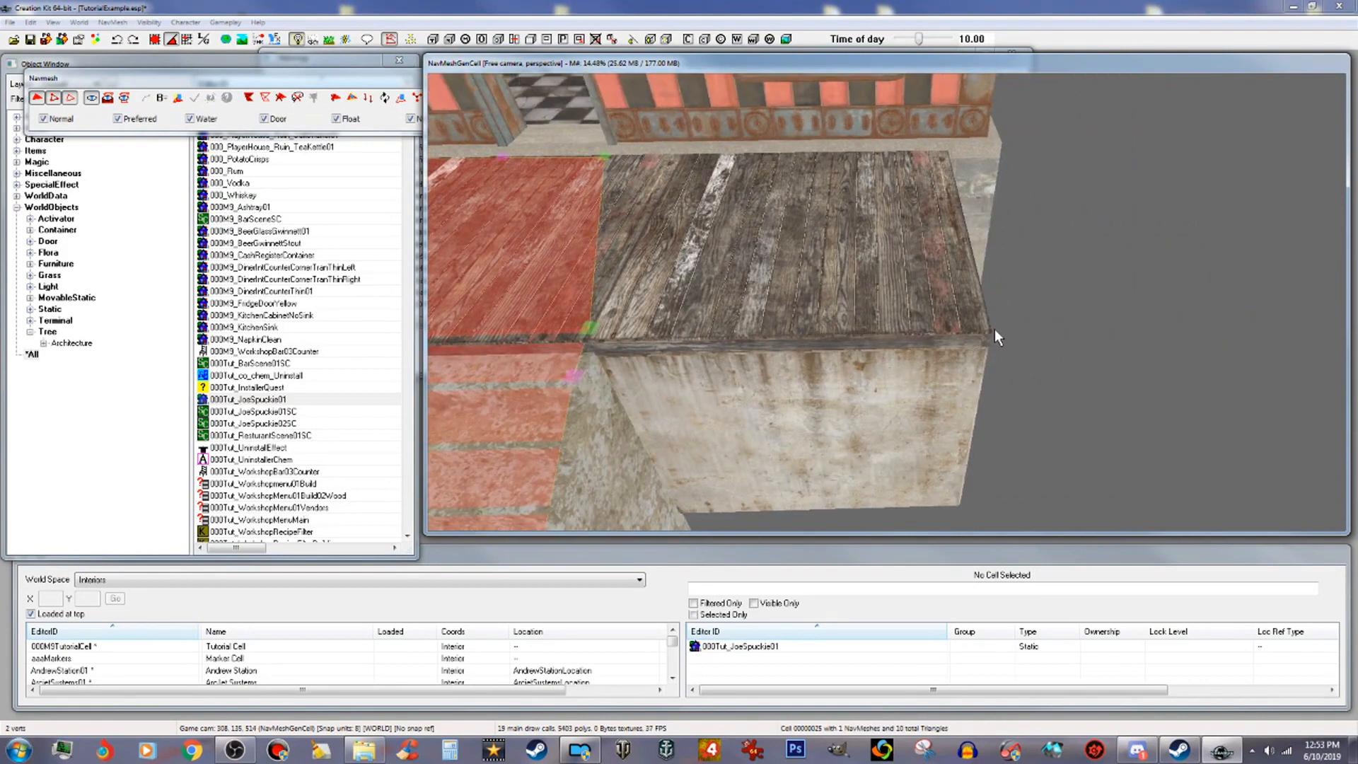
{"action": "right_click", "coordinate": [978, 325]}
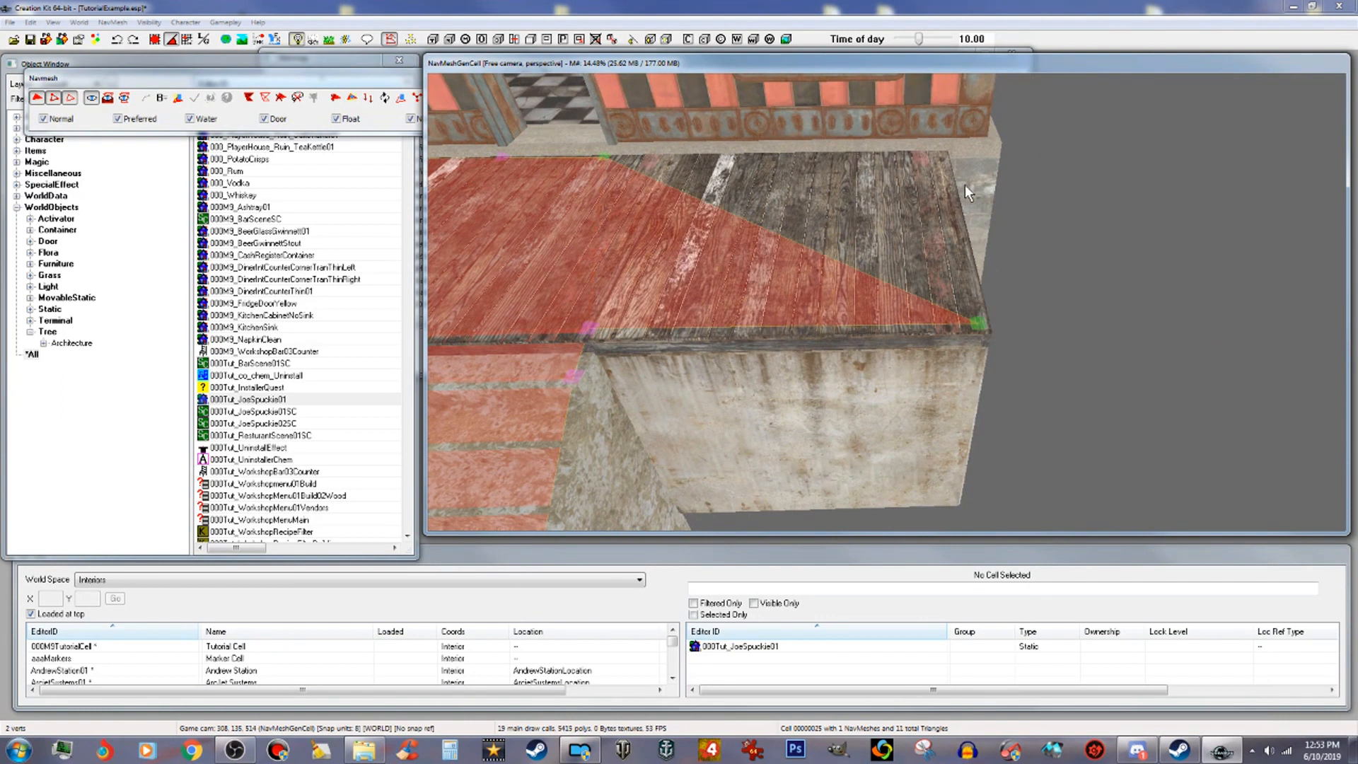
{"action": "right_click", "coordinate": [941, 154], "text": "ctrl"}
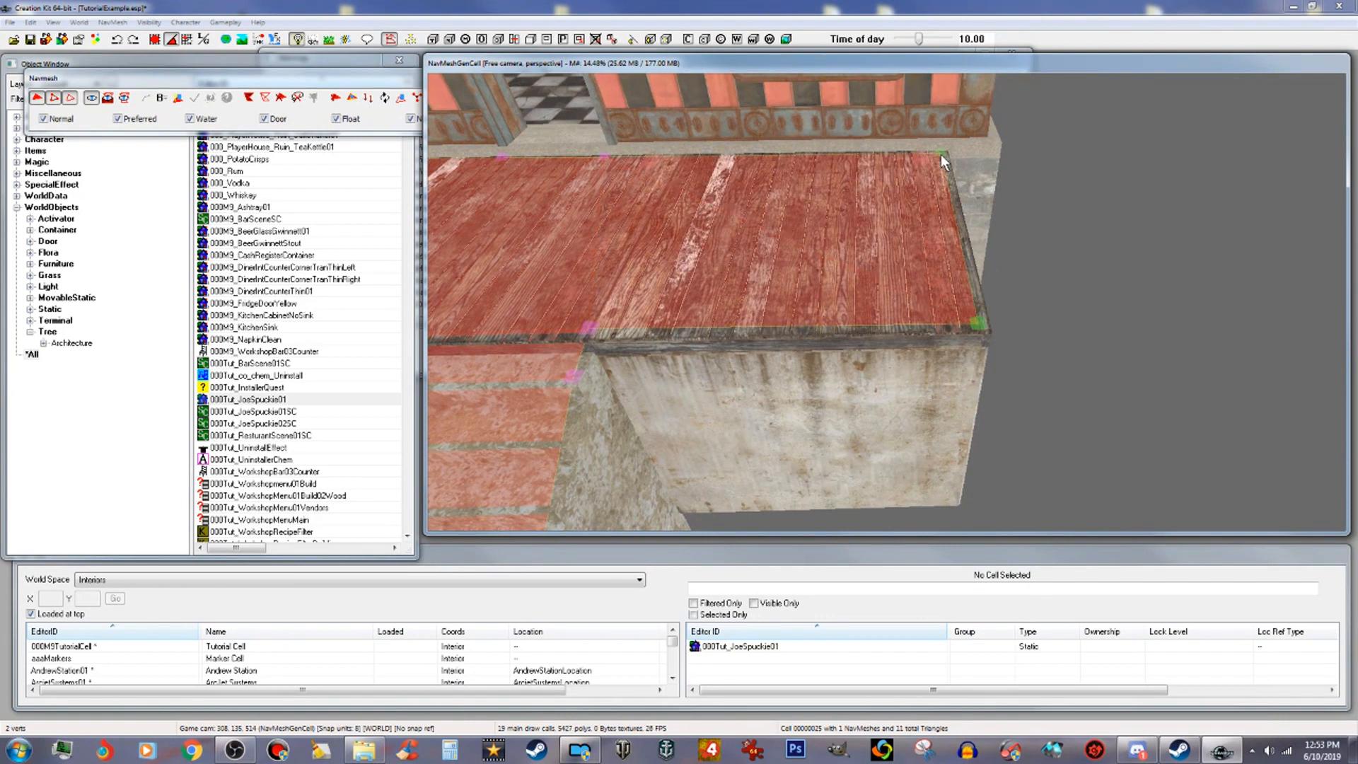
Step: Extend the navmesh from the porch through the doorway threshold into the restaurant
{"action": "middle_click_drag", "start_coordinate": [808, 184], "coordinate": [849, 201]}
{"action": "scroll", "coordinate": [849, 201], "scroll_direction": "up", "scroll_amount": 3}
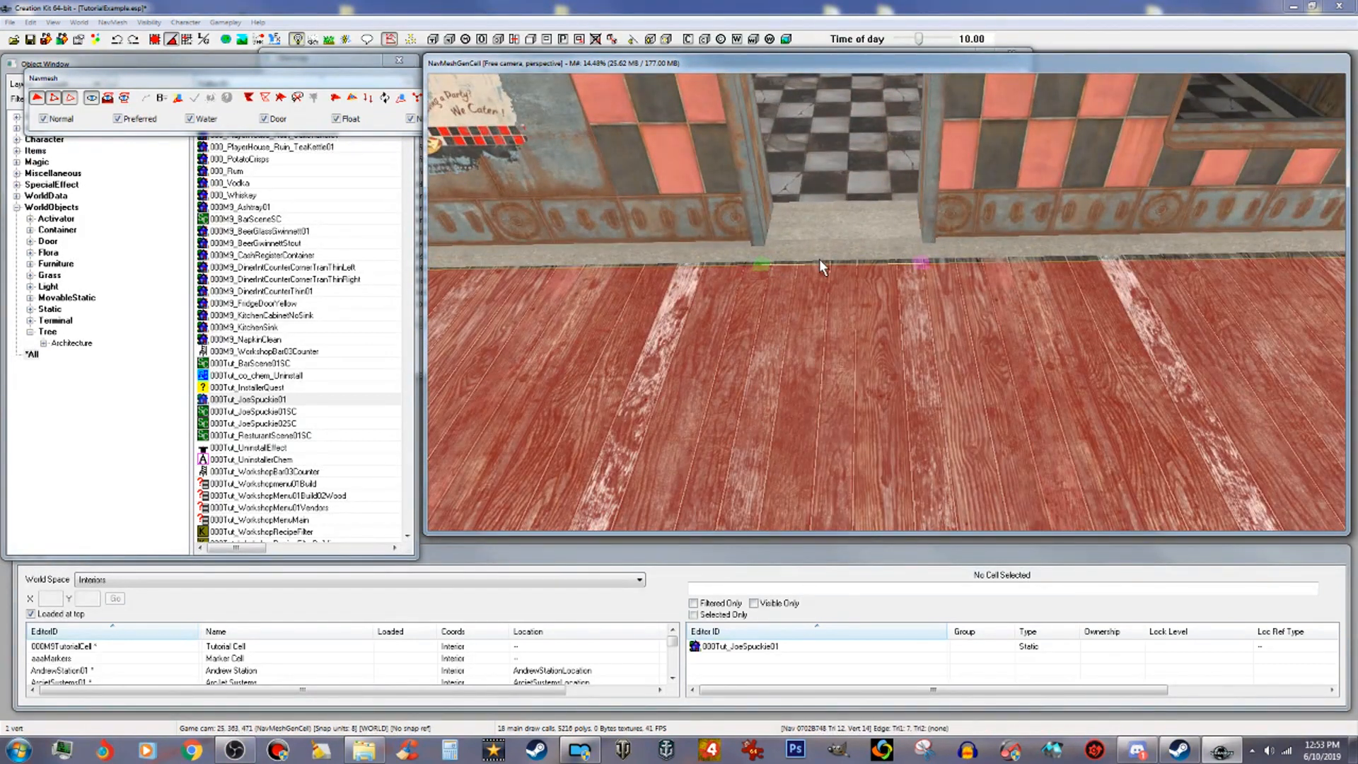
{"action": "left_click", "coordinate": [921, 264]}
{"action": "left_click", "coordinate": [1008, 257]}
{"action": "middle_click_drag", "start_coordinate": [1008, 258], "coordinate": [877, 266], "text": "shift"}
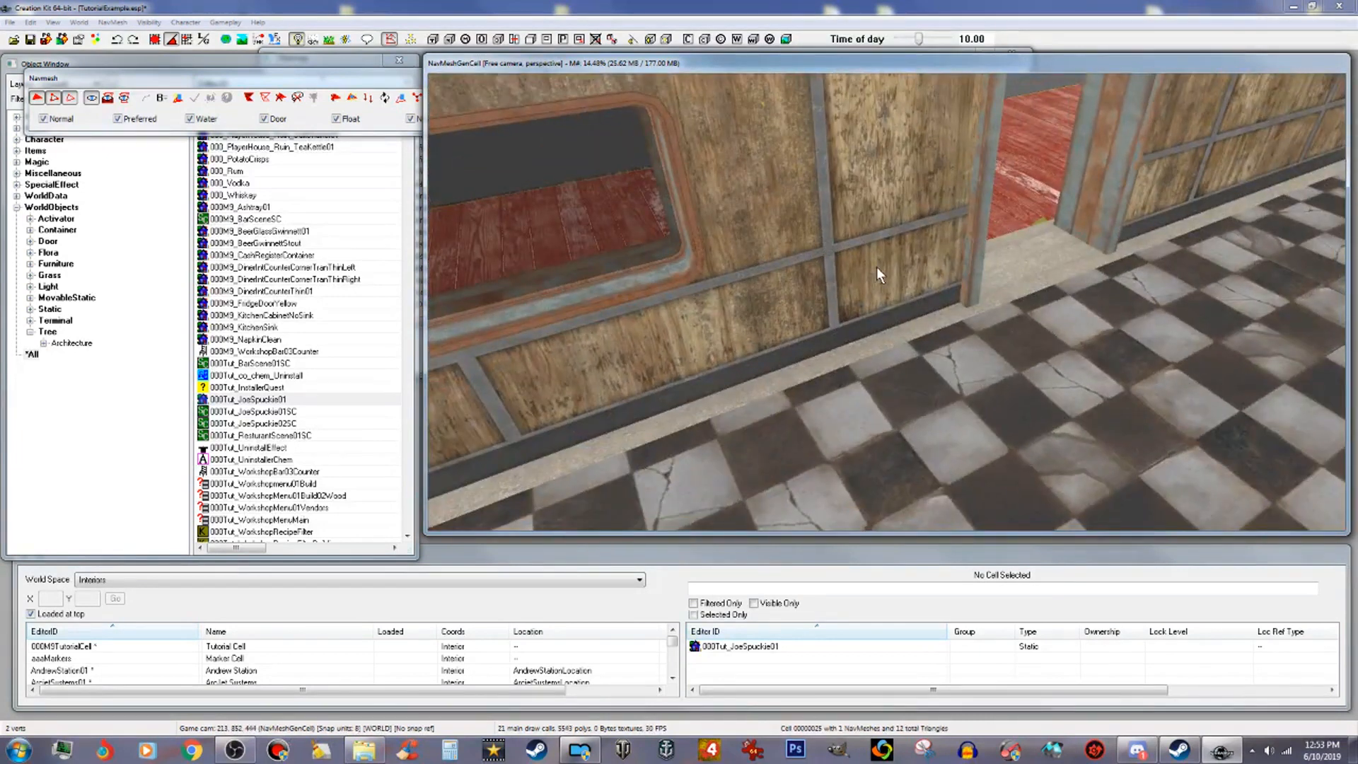
{"action": "scroll", "coordinate": [998, 303], "scroll_direction": "up", "scroll_amount": 2}
{"action": "middle_click_drag", "start_coordinate": [1003, 308], "coordinate": [992, 308]}
{"action": "scroll", "coordinate": [965, 303], "scroll_direction": "up", "scroll_amount": 3}
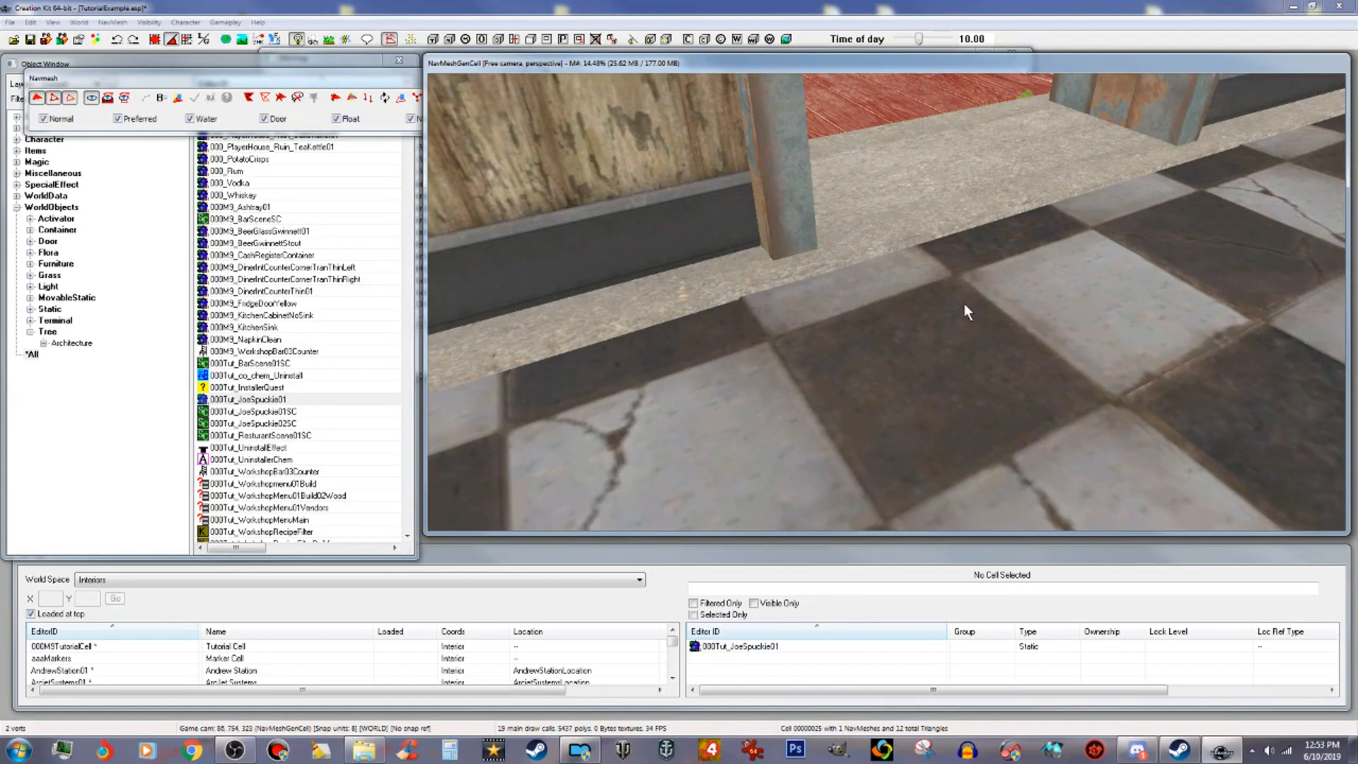
{"action": "left_click", "coordinate": [845, 283], "text": "ctrl+alt"}
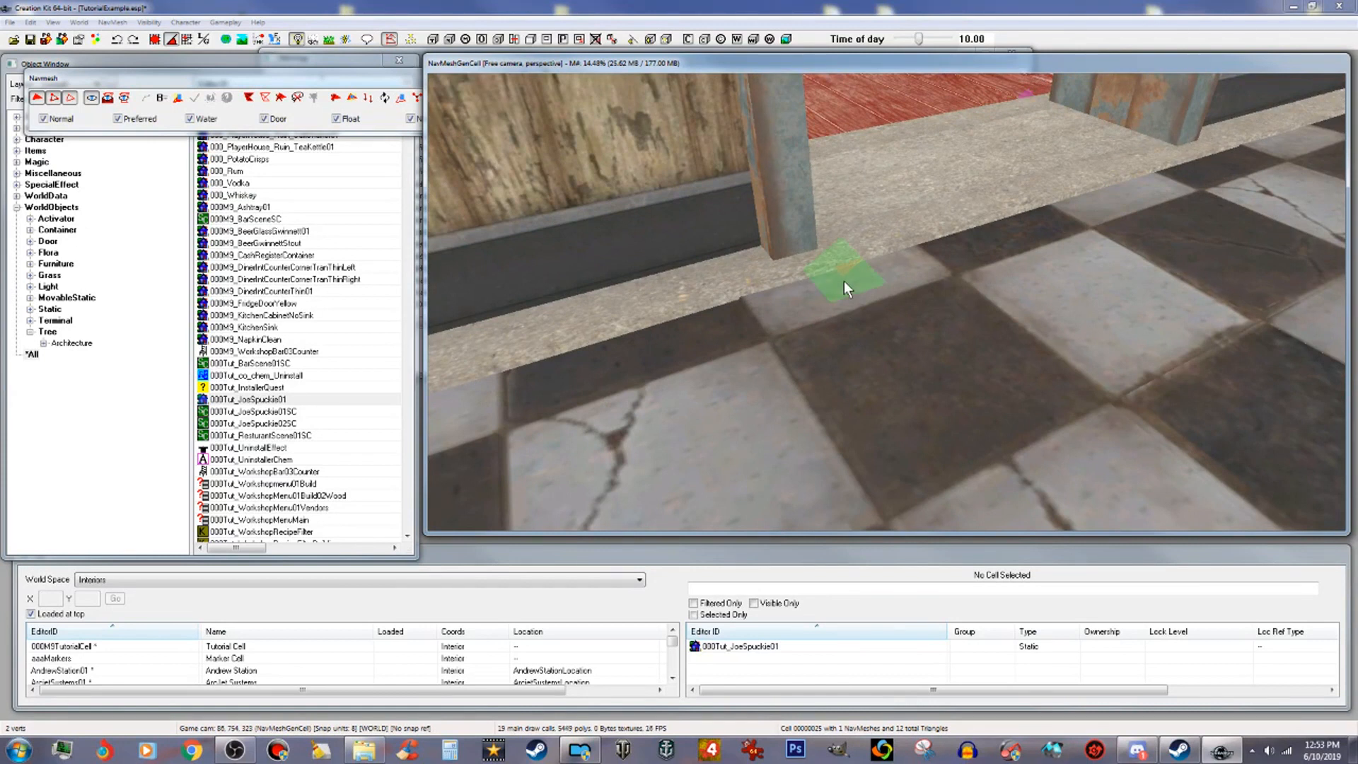
{"action": "middle_click_drag", "start_coordinate": [843, 282], "coordinate": [922, 322], "text": "shift"}
{"action": "scroll", "coordinate": [1011, 299], "scroll_direction": "down", "scroll_amount": 2}
{"action": "left_click", "coordinate": [926, 328], "text": "ctrl"}
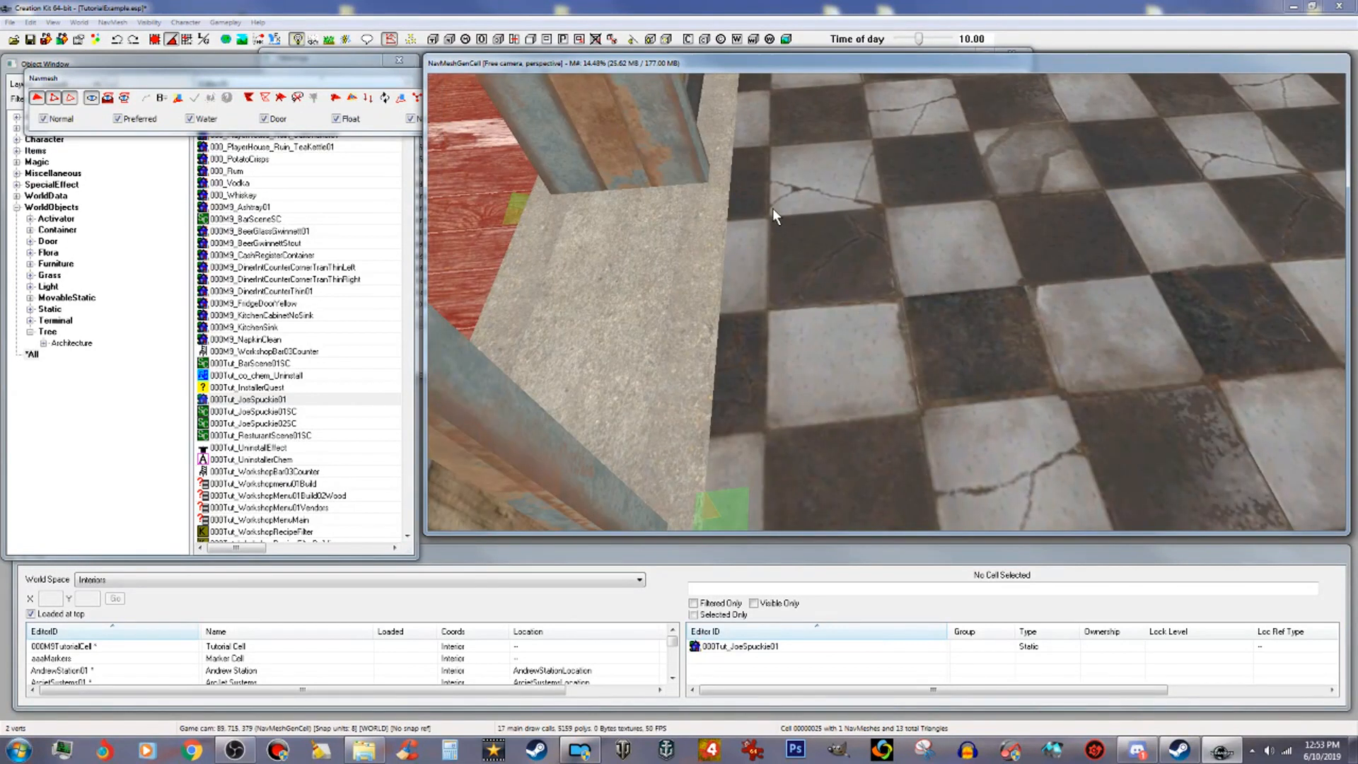
{"action": "right_click", "coordinate": [741, 192]}
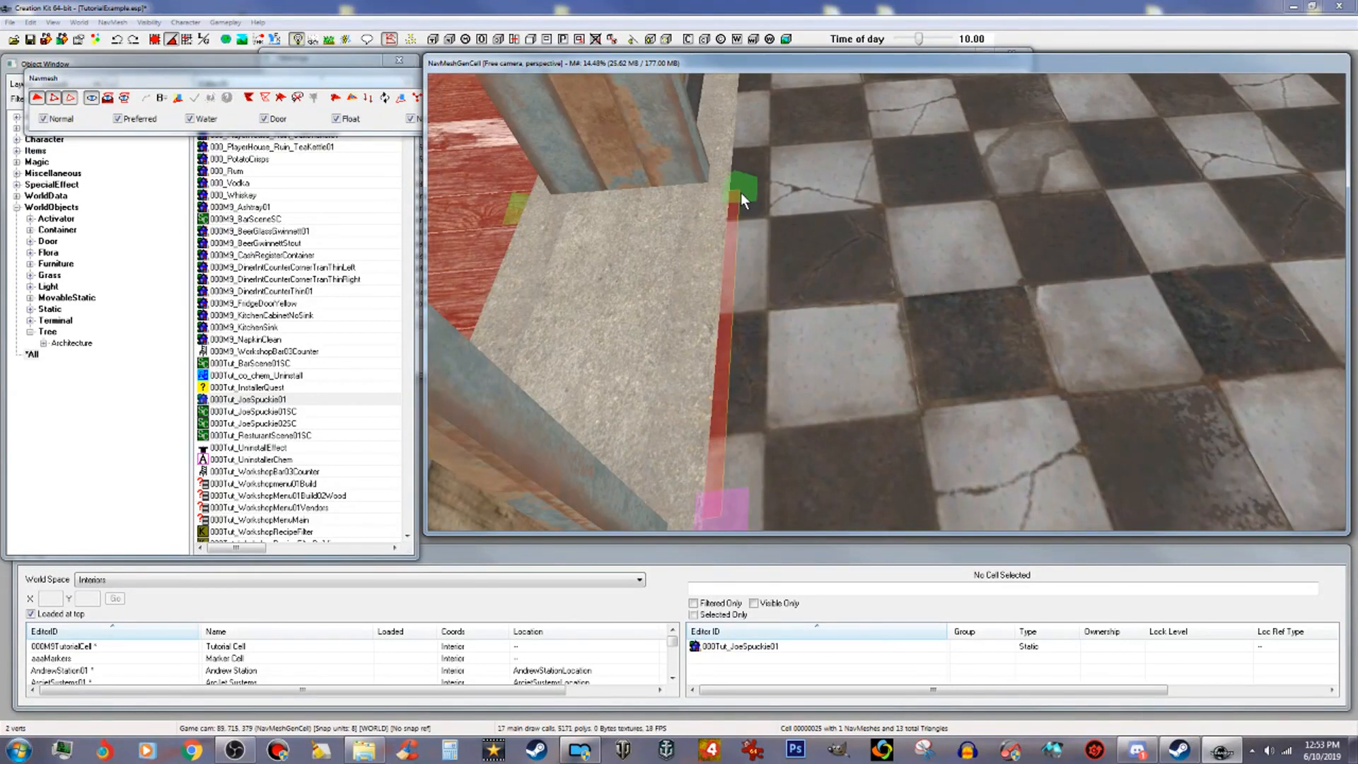
Step: Extend the navmesh onto the checkered interior floor just inside the door
{"action": "left_click", "coordinate": [730, 509], "text": "ctrl"}
{"action": "middle_click_drag", "start_coordinate": [750, 507], "coordinate": [888, 351]}
{"action": "scroll", "coordinate": [829, 494], "scroll_direction": "down", "scroll_amount": 4}
{"action": "scroll", "coordinate": [894, 419], "scroll_direction": "down", "scroll_amount": 5}
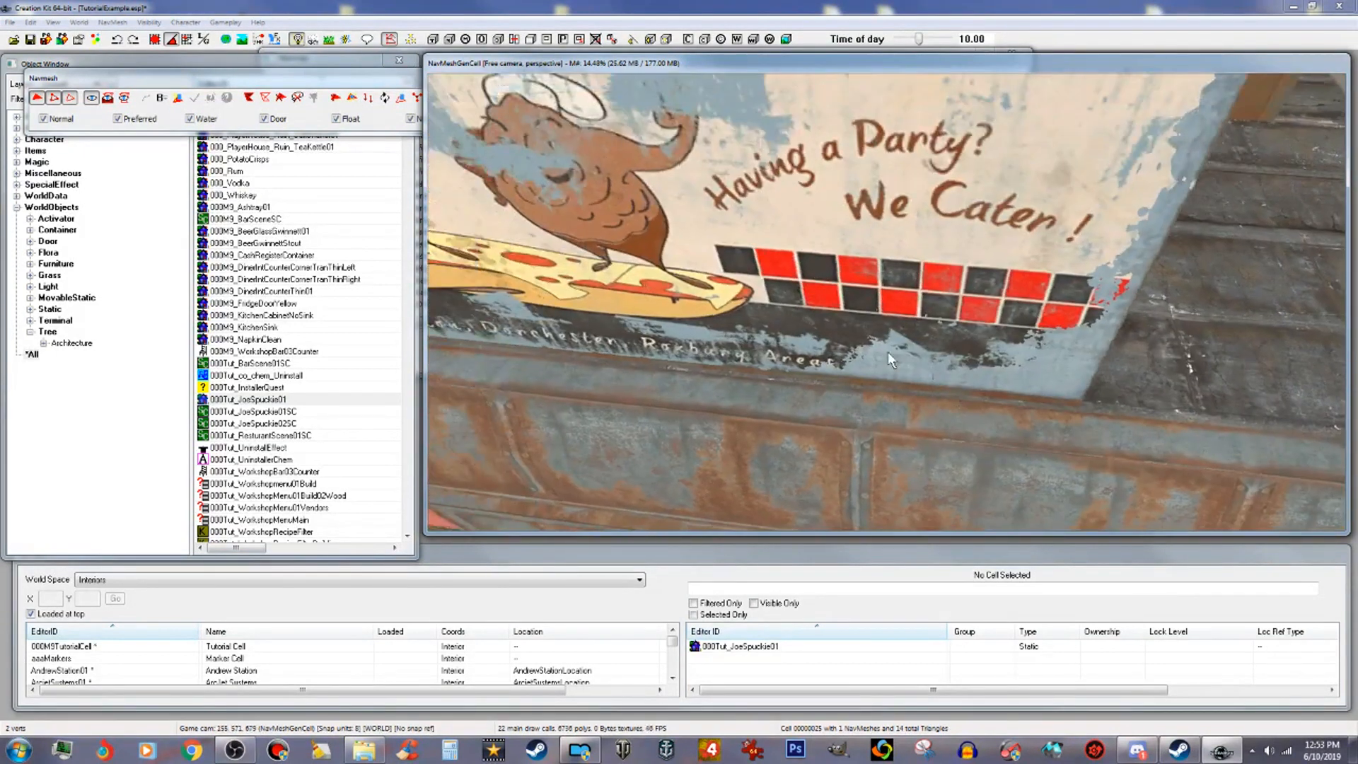
{"action": "scroll", "coordinate": [888, 351], "scroll_direction": "up", "scroll_amount": 3}
{"action": "scroll", "coordinate": [889, 351], "scroll_direction": "down", "scroll_amount": 2}
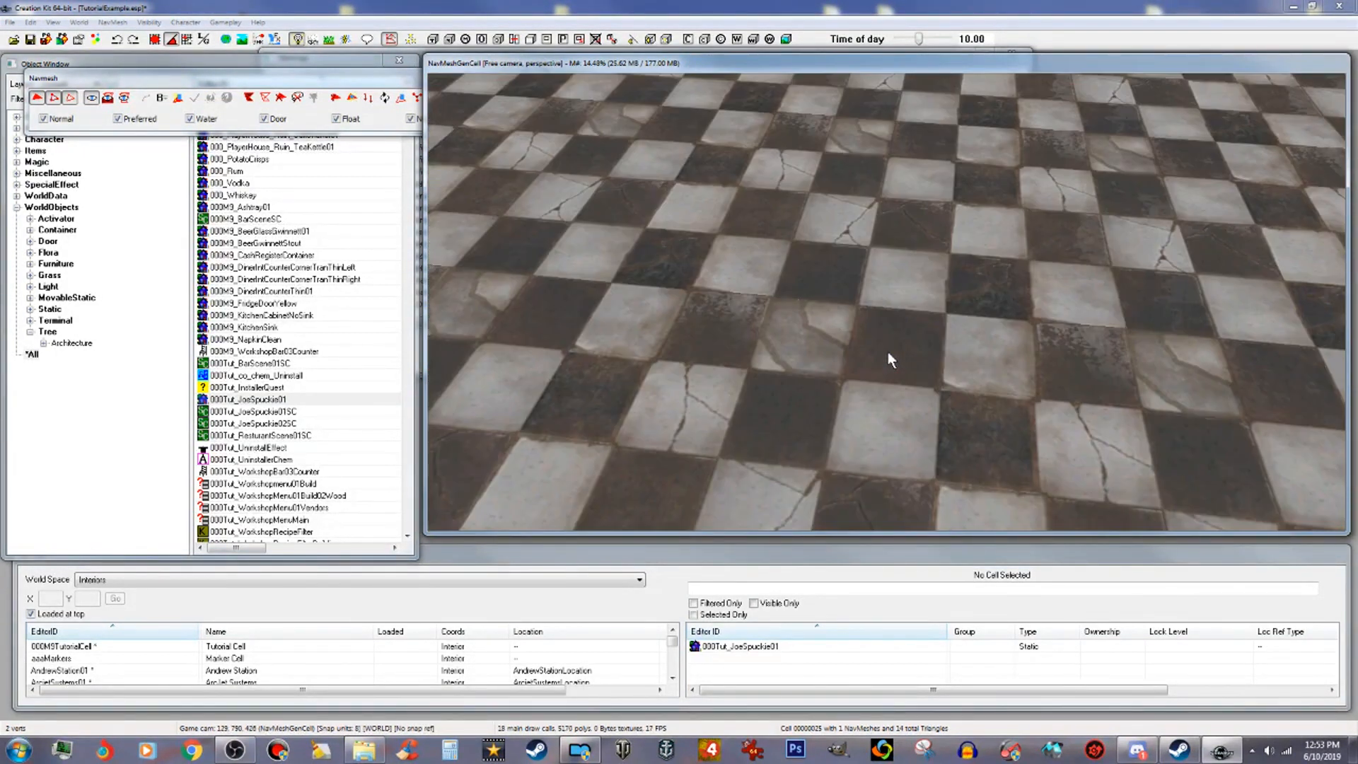
{"action": "scroll", "coordinate": [903, 337], "scroll_direction": "down", "scroll_amount": 2}
{"action": "scroll", "coordinate": [903, 336], "scroll_direction": "down", "scroll_amount": 3}
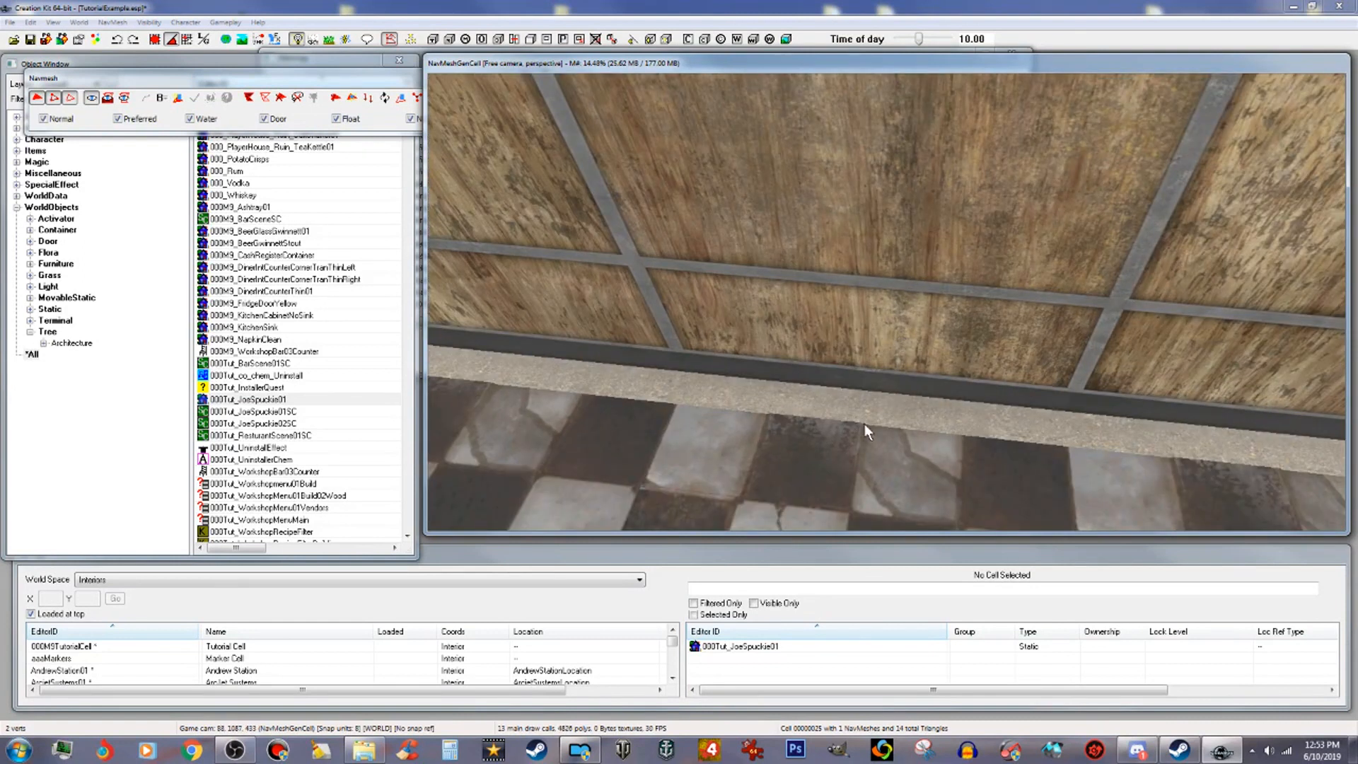
{"action": "right_click", "coordinate": [856, 434], "text": "ctrl"}
Step: Add a navmesh strip along the interior floor toward the right wall
{"action": "mouse_move", "coordinate": [856, 434]}
{"action": "middle_mouse_down"}
{"action": "mouse_move", "coordinate": [729, 440]}
{"action": "mouse_move", "coordinate": [864, 448]}
{"action": "middle_mouse_up"}
{"action": "left_click", "coordinate": [850, 435]}
{"action": "scroll", "coordinate": [728, 440], "scroll_direction": "down", "scroll_amount": 3}
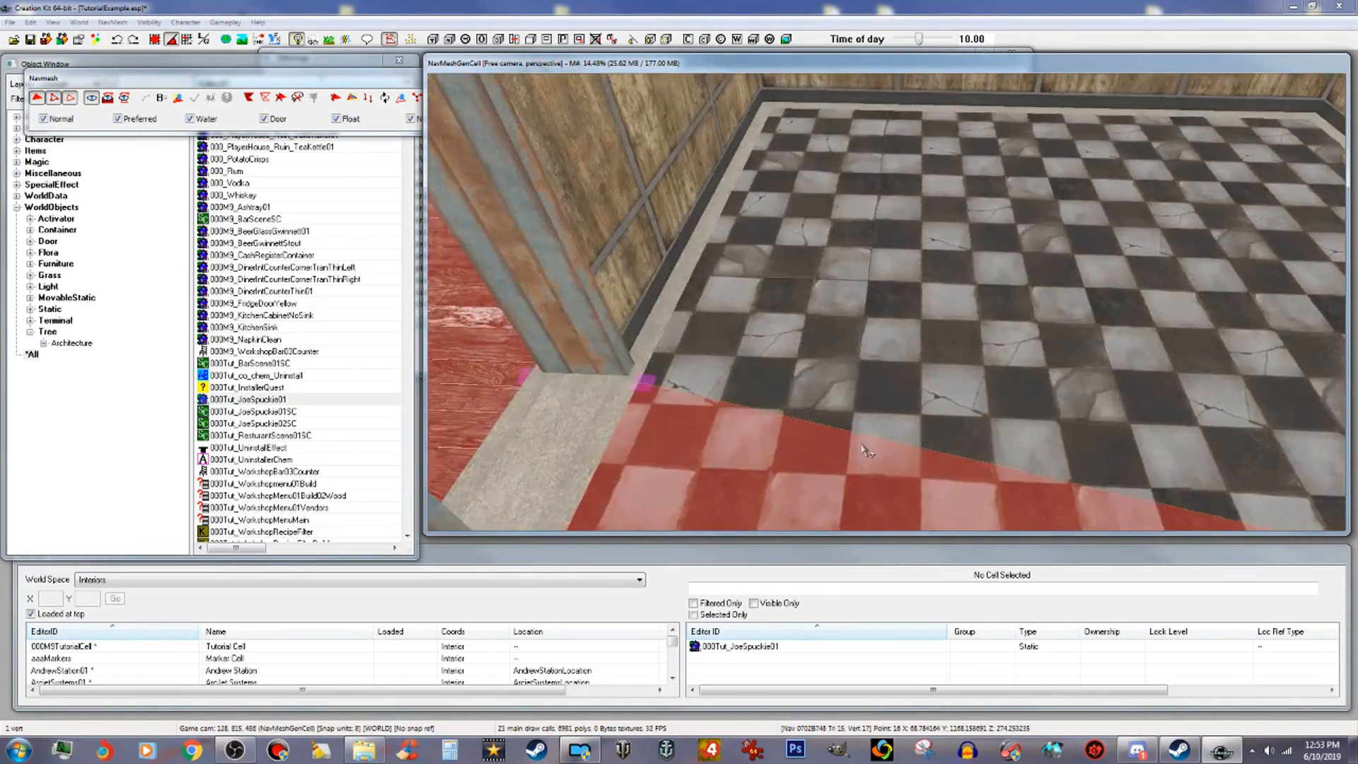
{"action": "left_click", "coordinate": [644, 384], "text": "ctrl"}
{"action": "middle_click_drag", "start_coordinate": [872, 384], "coordinate": [826, 375]}
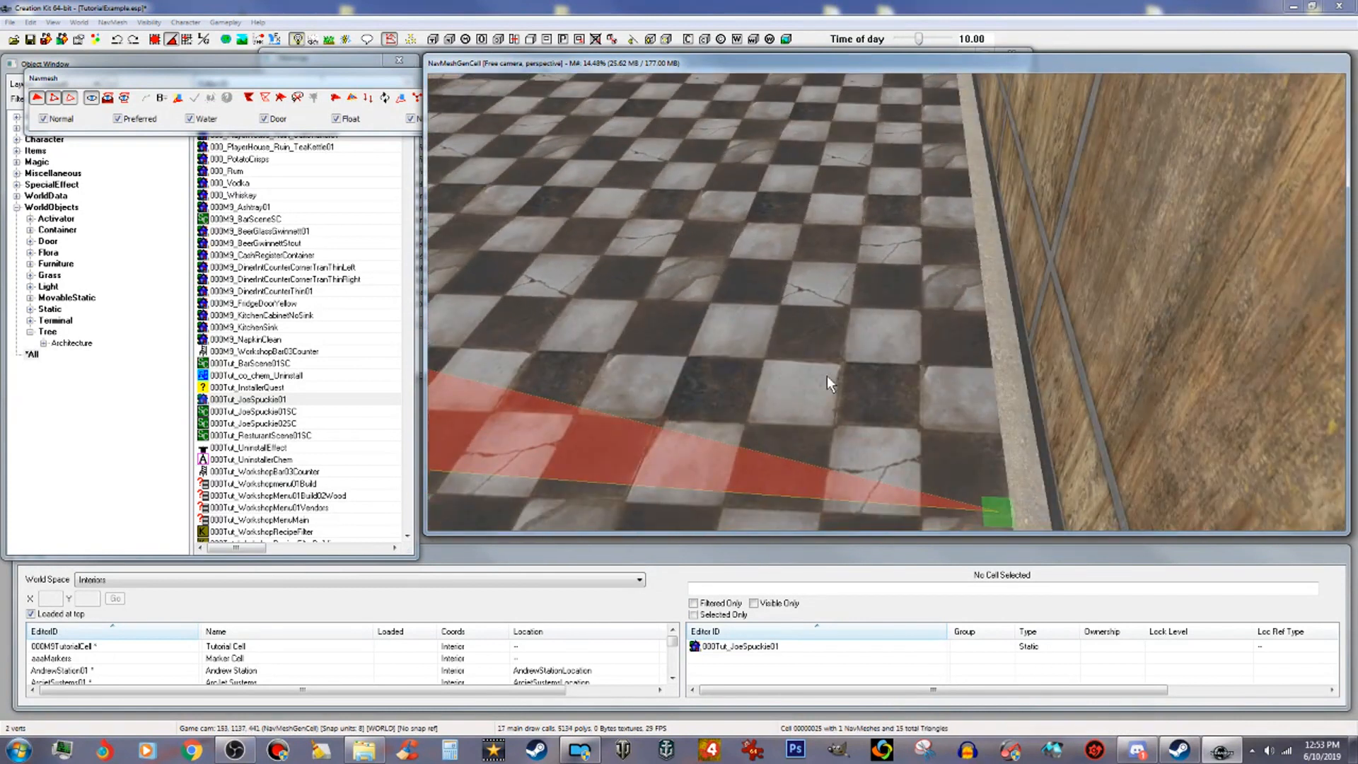
{"action": "right_click", "coordinate": [986, 367], "text": "ctrl"}
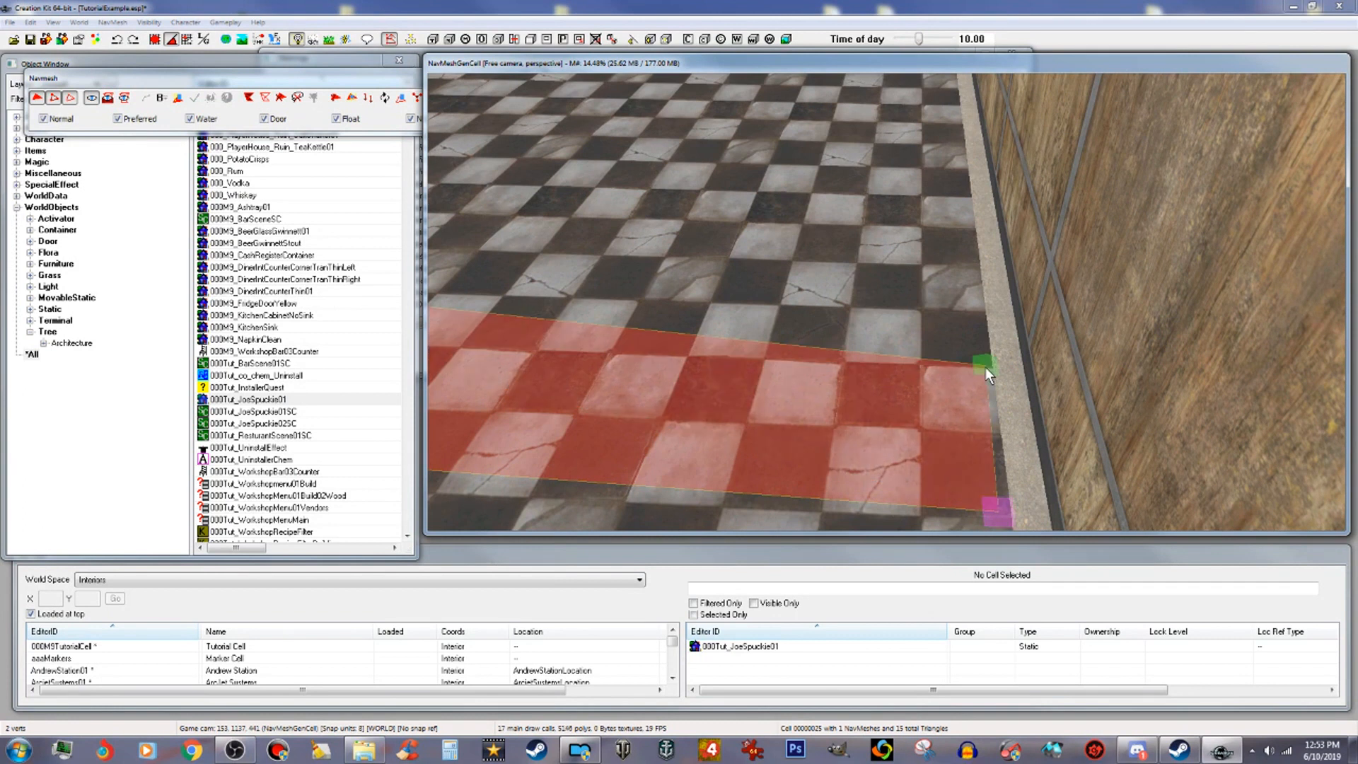
Step: Add a navmesh triangle from the interior strip's end vertex to the floor's far left corner
{"action": "scroll", "coordinate": [913, 350], "scroll_direction": "down", "scroll_amount": 3}
{"action": "scroll", "coordinate": [913, 351], "scroll_direction": "up", "scroll_amount": 2}
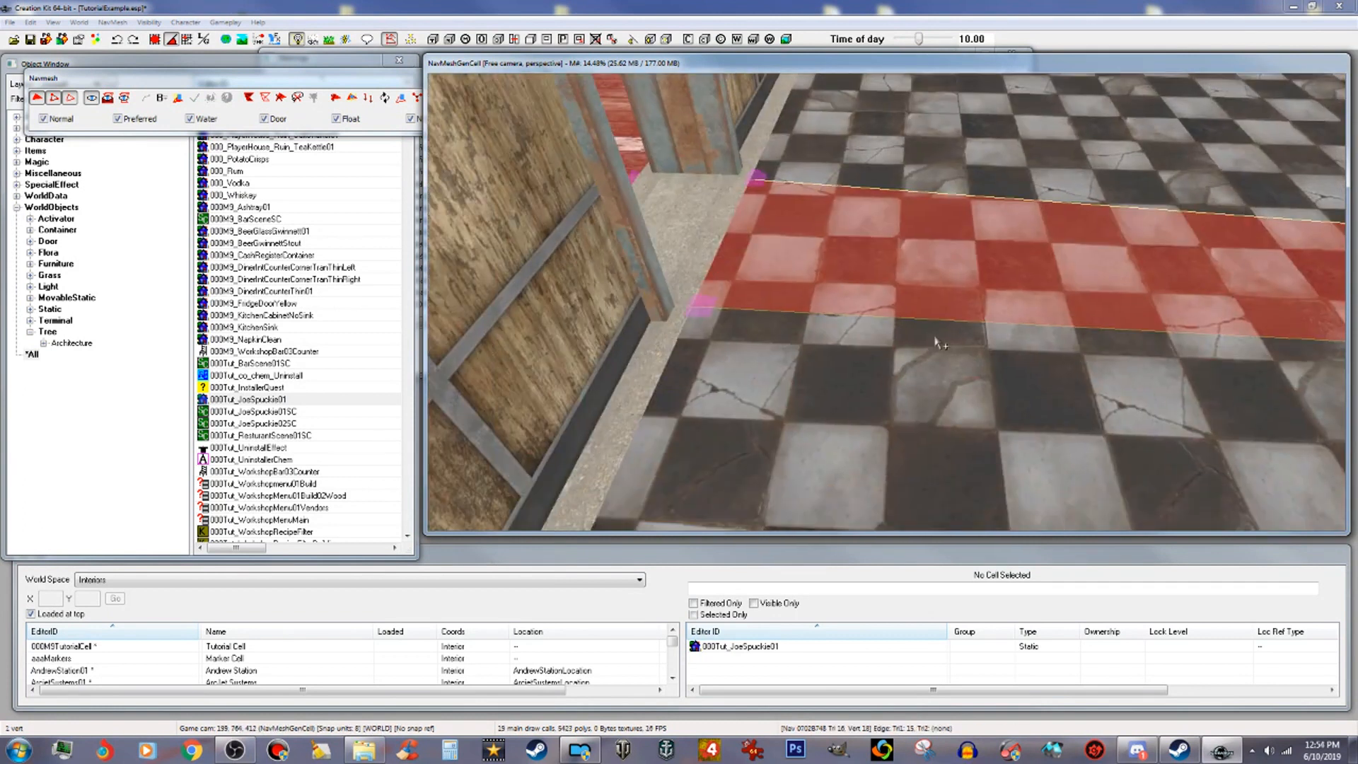
{"action": "left_click", "coordinate": [762, 175], "text": "ctrl"}
{"action": "scroll", "coordinate": [848, 142], "scroll_direction": "down", "scroll_amount": 3}
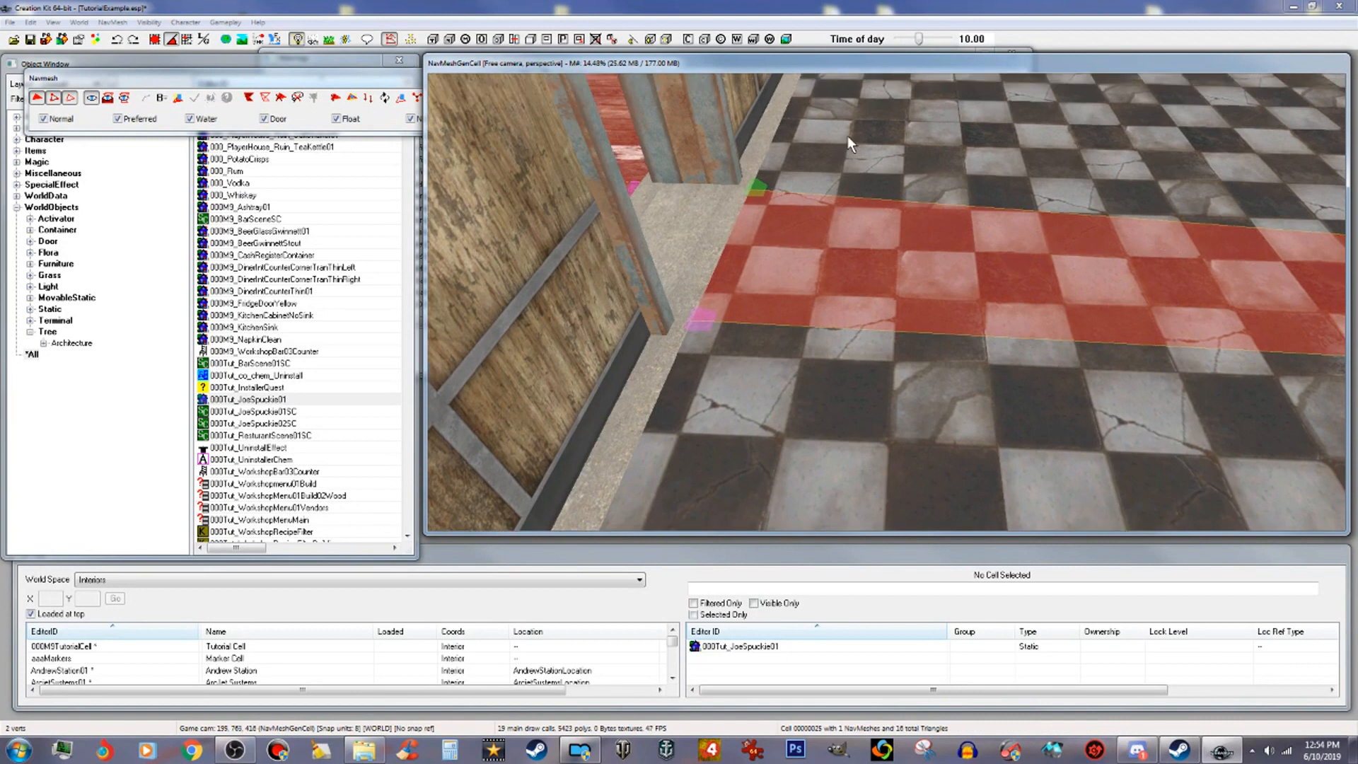
{"action": "scroll", "coordinate": [839, 162], "scroll_direction": "up", "scroll_amount": 3}
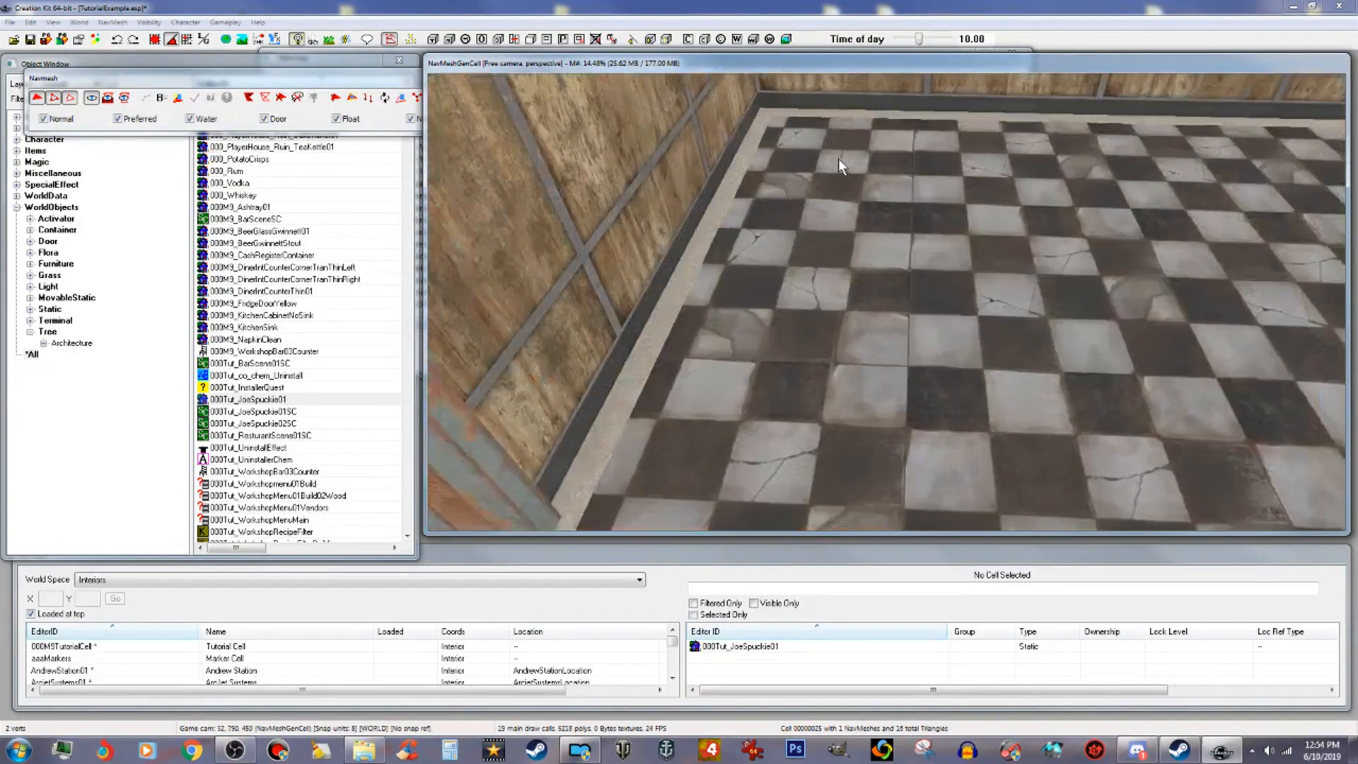
{"action": "right_click", "coordinate": [774, 116], "text": "ctrl"}
{"action": "middle_click_drag", "start_coordinate": [862, 170], "coordinate": [834, 167]}
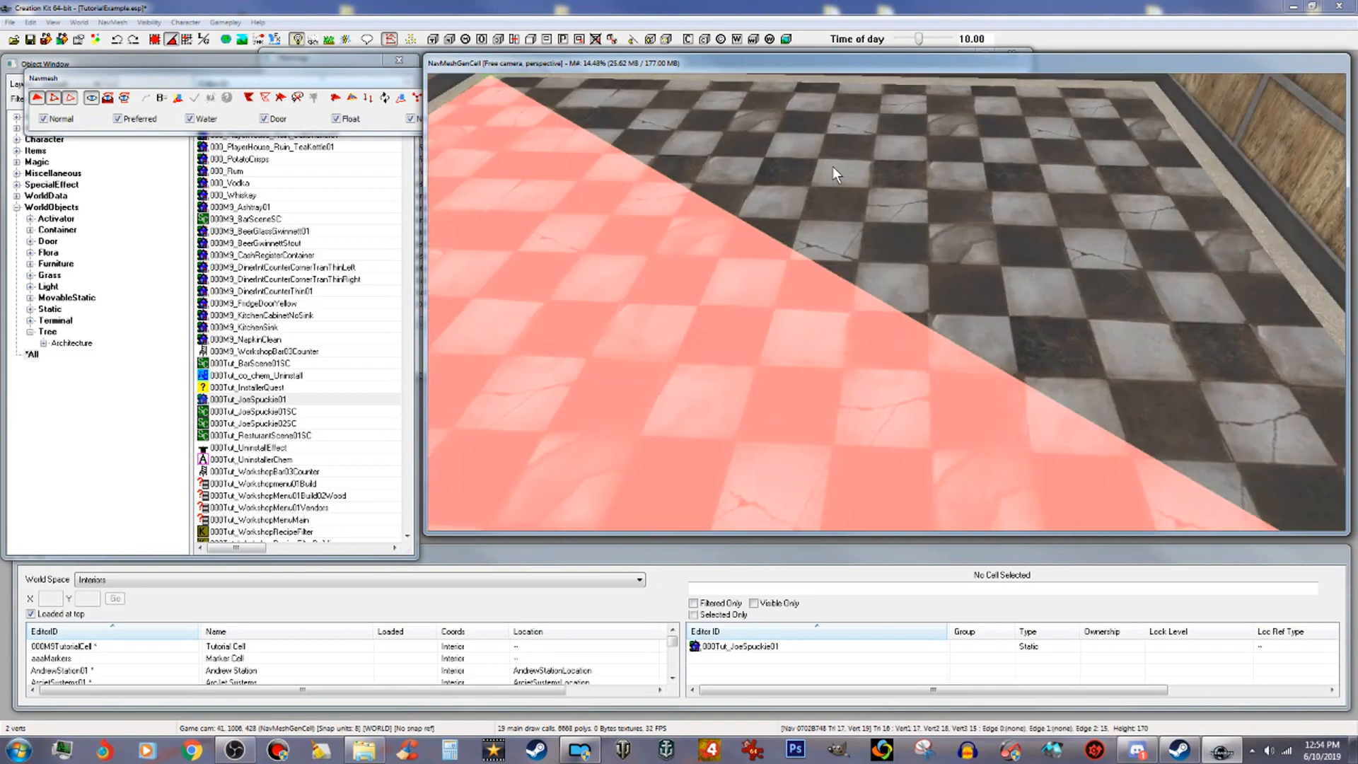
Step: Add a navmesh triangle spanning the checkered floor diagonally to the far right corner of the room
{"action": "scroll", "coordinate": [834, 167], "scroll_direction": "down", "scroll_amount": 3}
{"action": "scroll", "coordinate": [860, 190], "scroll_direction": "up", "scroll_amount": 3}
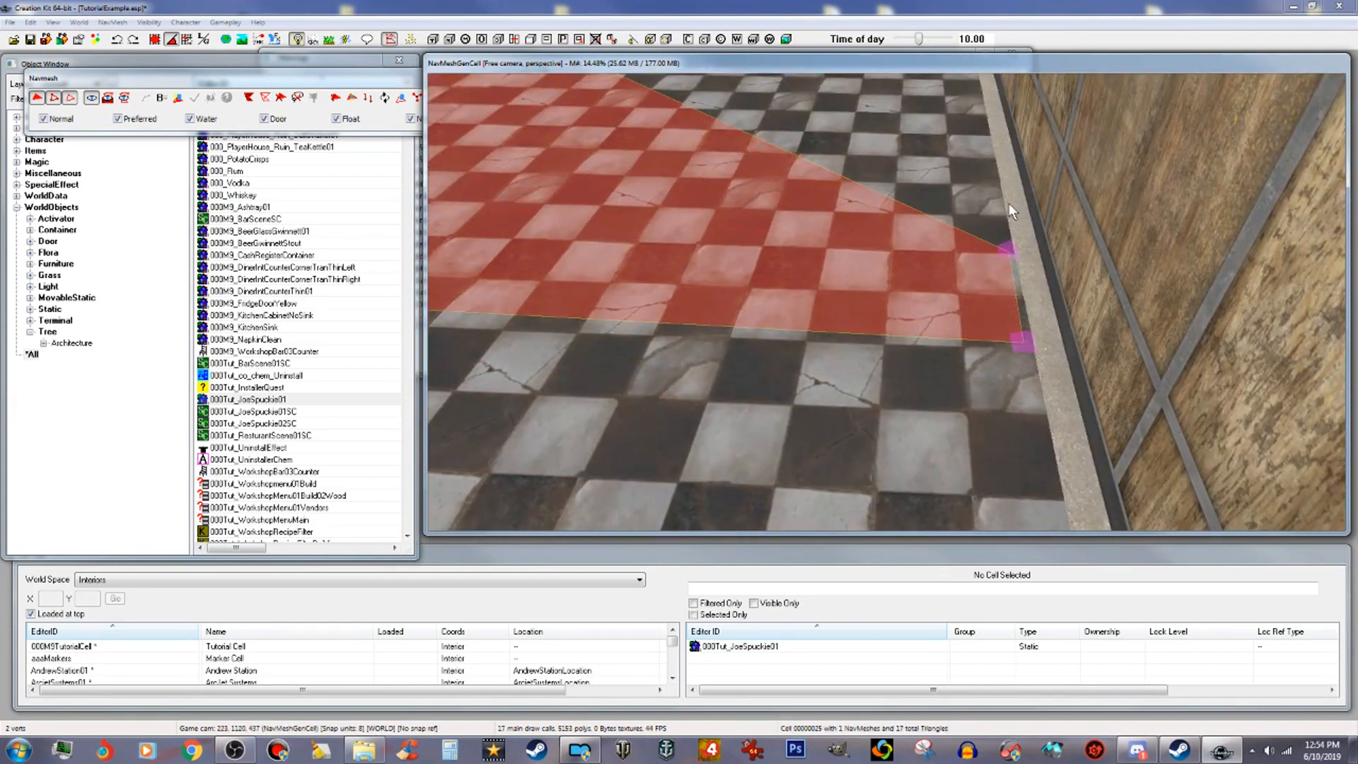
{"action": "scroll", "coordinate": [907, 218], "scroll_direction": "up", "scroll_amount": 3}
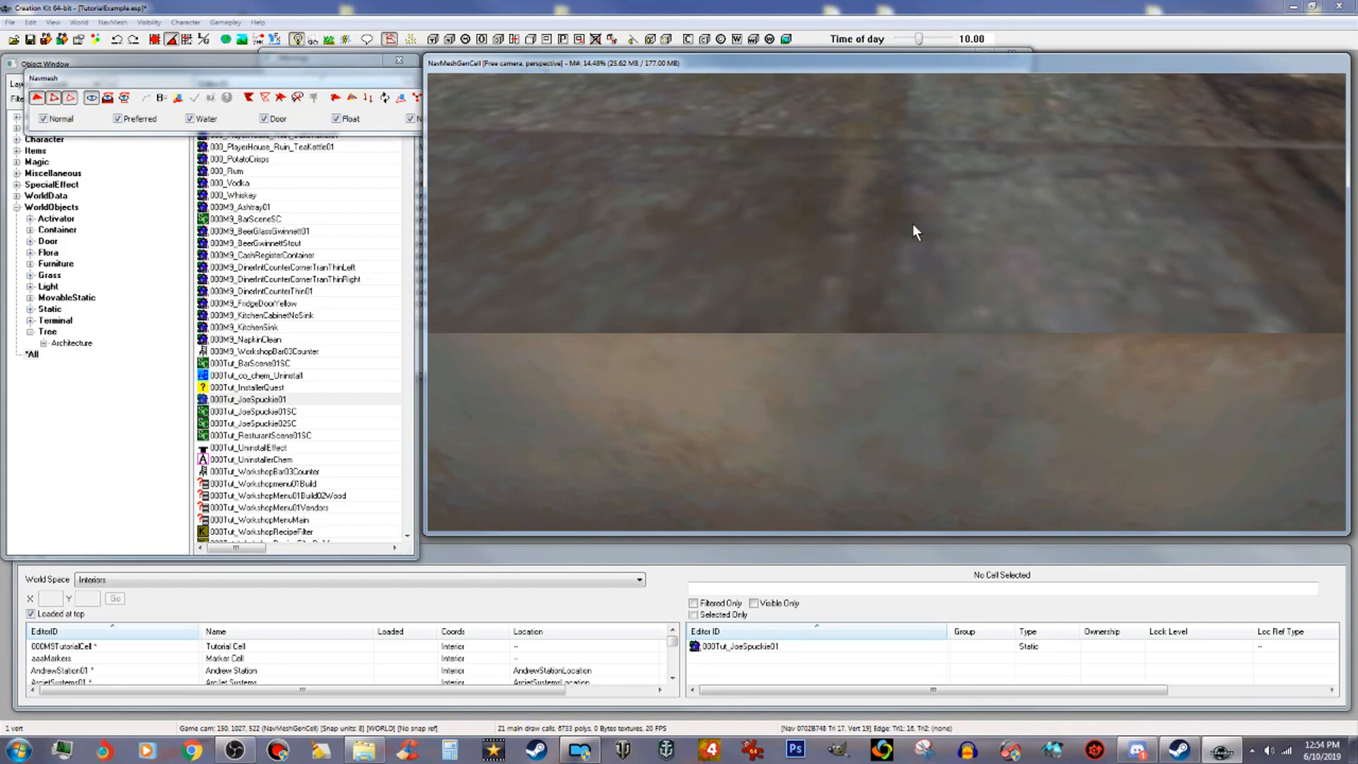
{"action": "scroll", "coordinate": [919, 217], "scroll_direction": "down", "scroll_amount": 5}
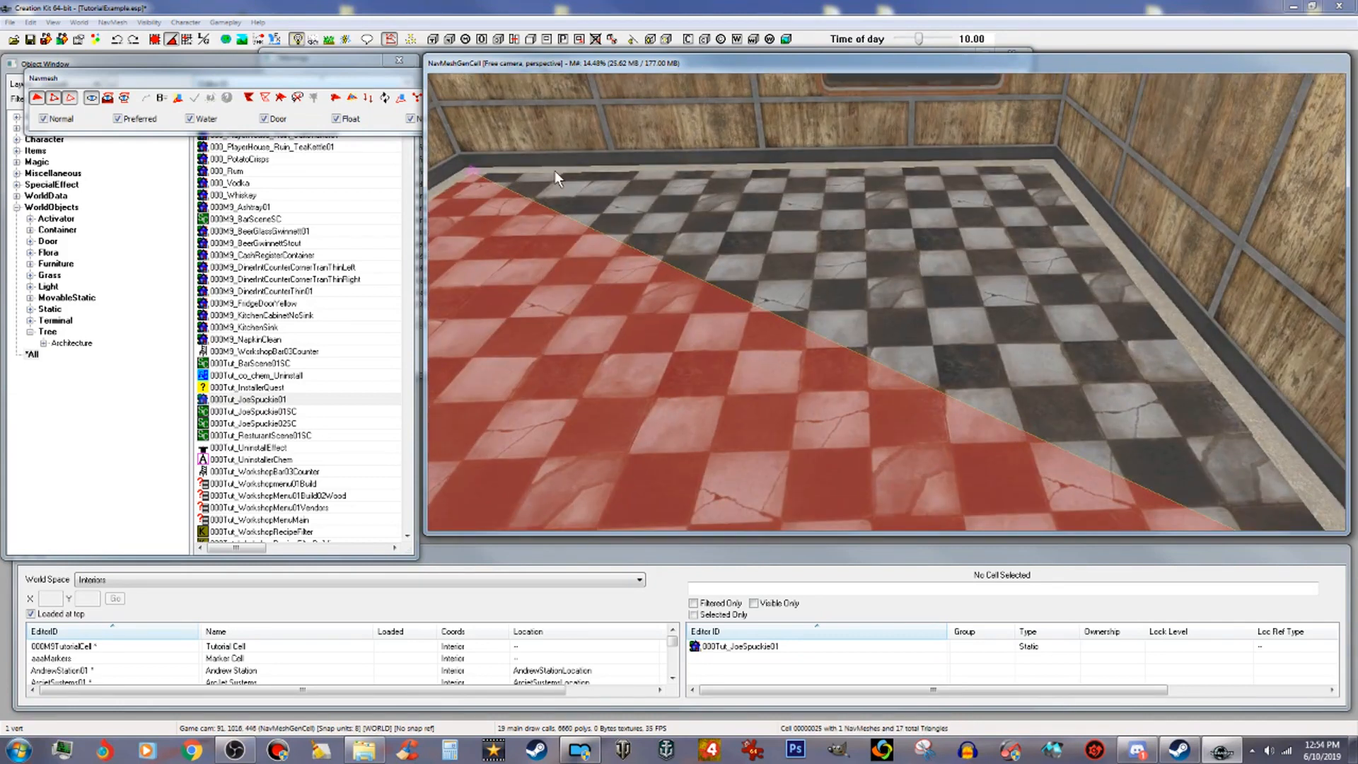
{"action": "left_click", "coordinate": [472, 171], "text": "ctrl"}
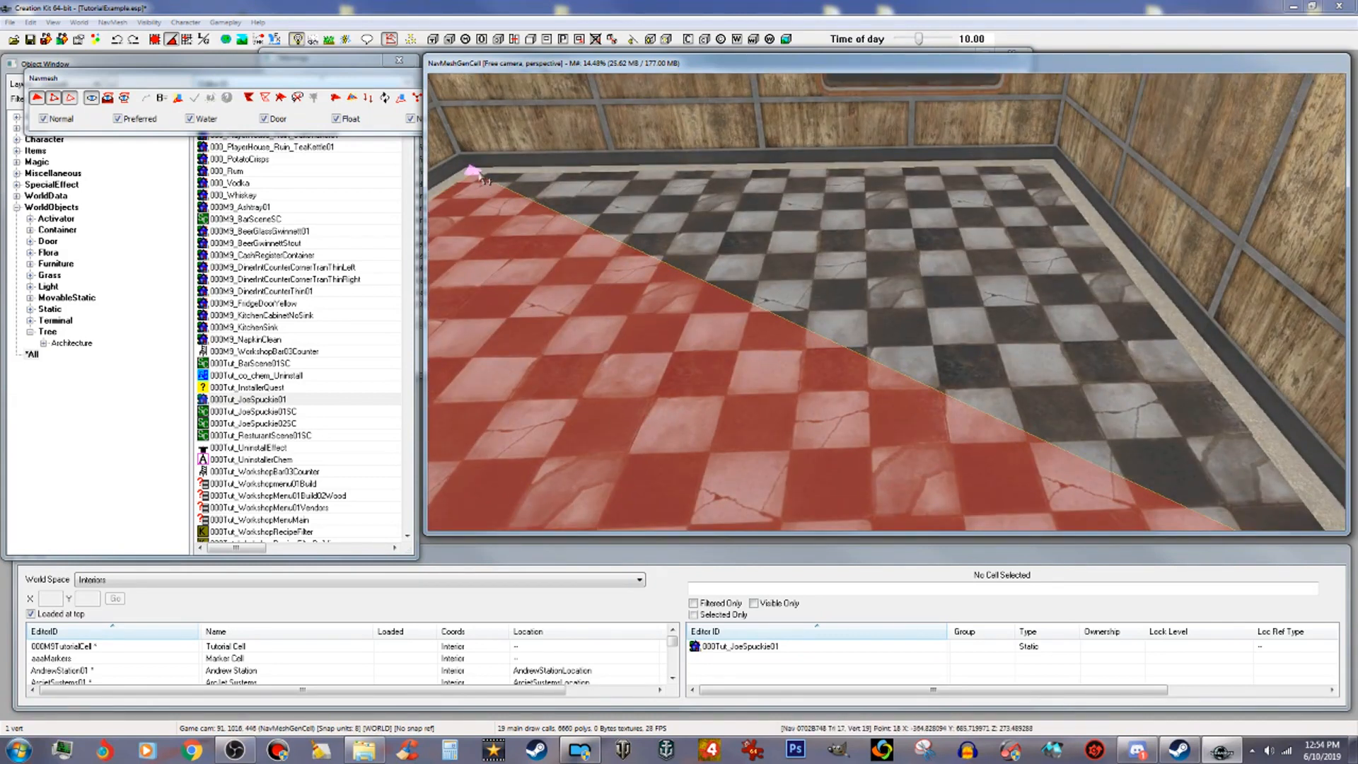
{"action": "right_click", "coordinate": [1046, 168], "text": "ctrl"}
{"action": "middle_click_drag", "start_coordinate": [1038, 174], "coordinate": [801, 198], "text": "shift"}
{"action": "middle_click_drag", "start_coordinate": [890, 147], "coordinate": [839, 187]}
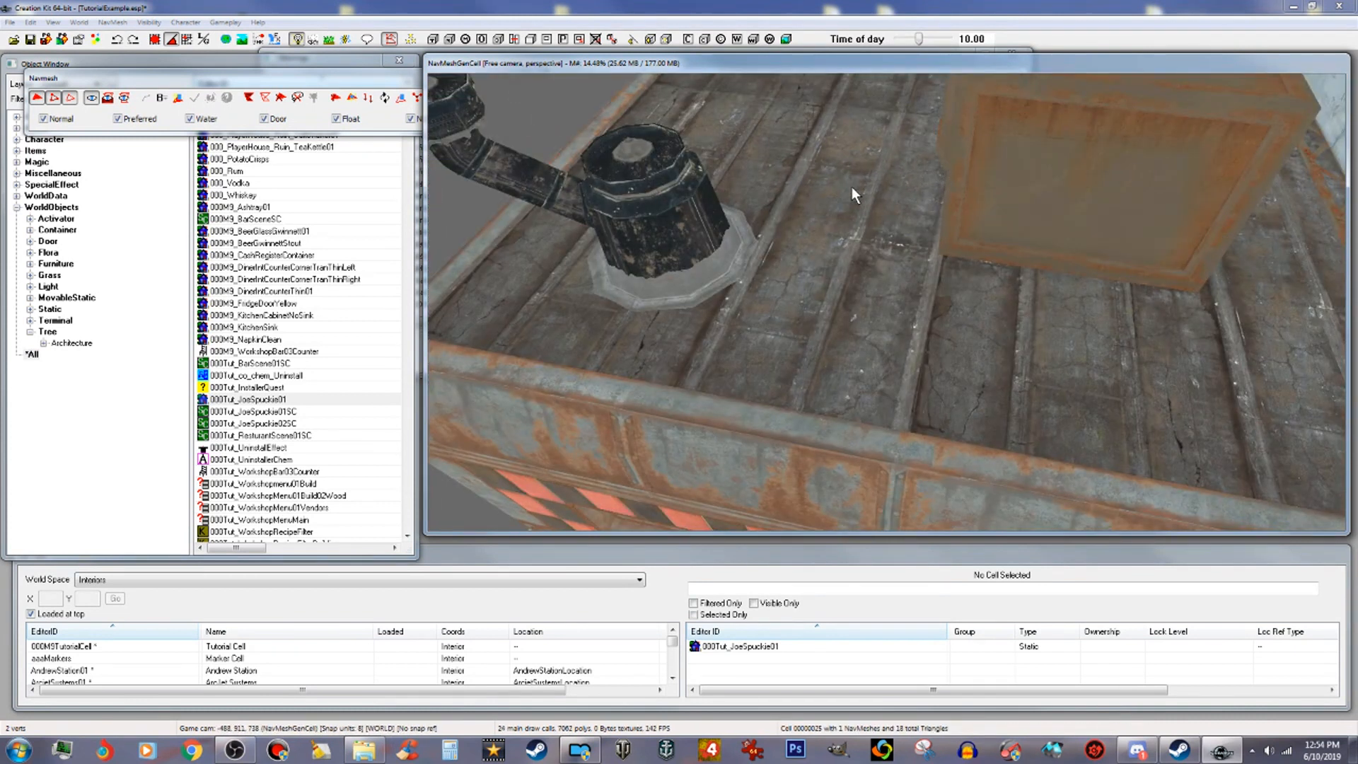
Step: Add a navmesh triangle covering the checkered floor along the left wall
{"action": "scroll", "coordinate": [889, 189], "scroll_direction": "up", "scroll_amount": 5}
{"action": "scroll", "coordinate": [686, 137], "scroll_direction": "up", "scroll_amount": 2}
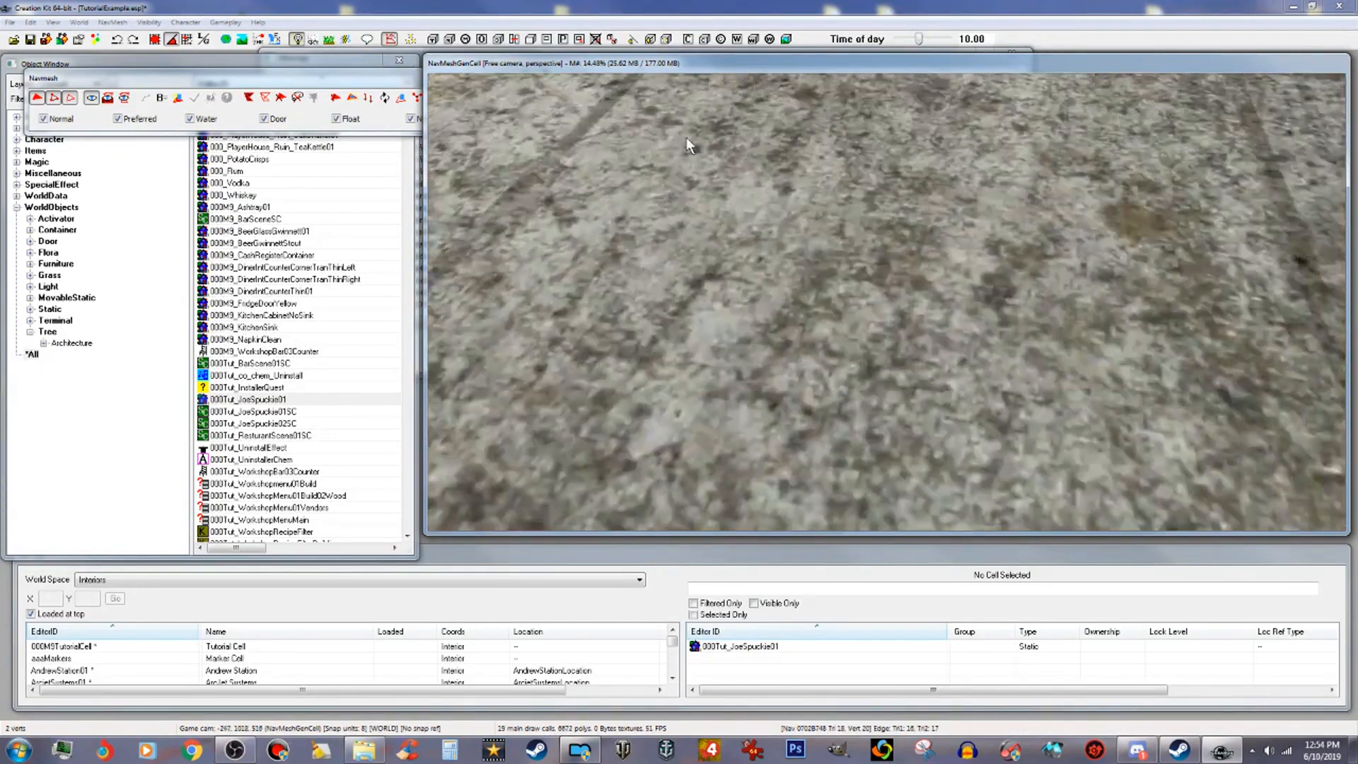
{"action": "scroll", "coordinate": [694, 147], "scroll_direction": "down", "scroll_amount": 2}
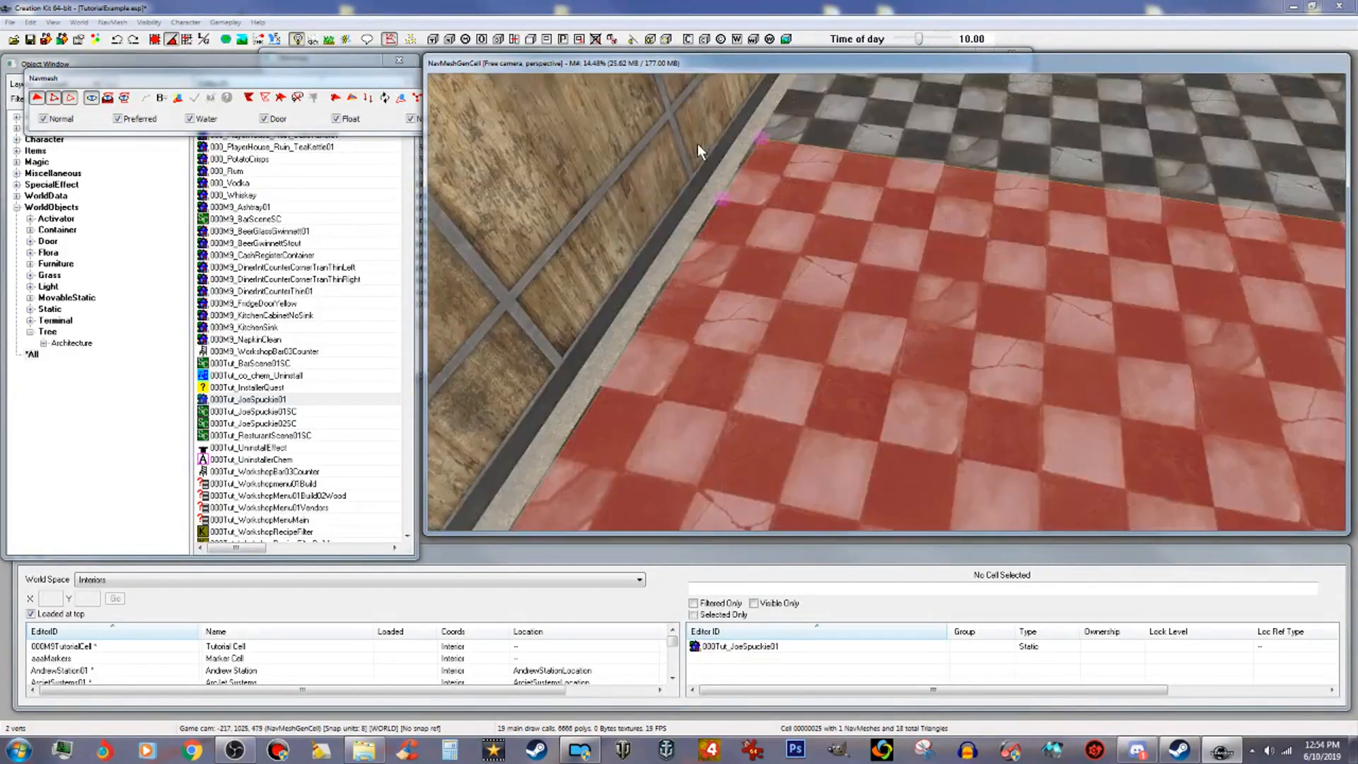
{"action": "left_click", "coordinate": [763, 137]}
{"action": "middle_click_drag", "start_coordinate": [765, 137], "coordinate": [895, 156], "text": "shift"}
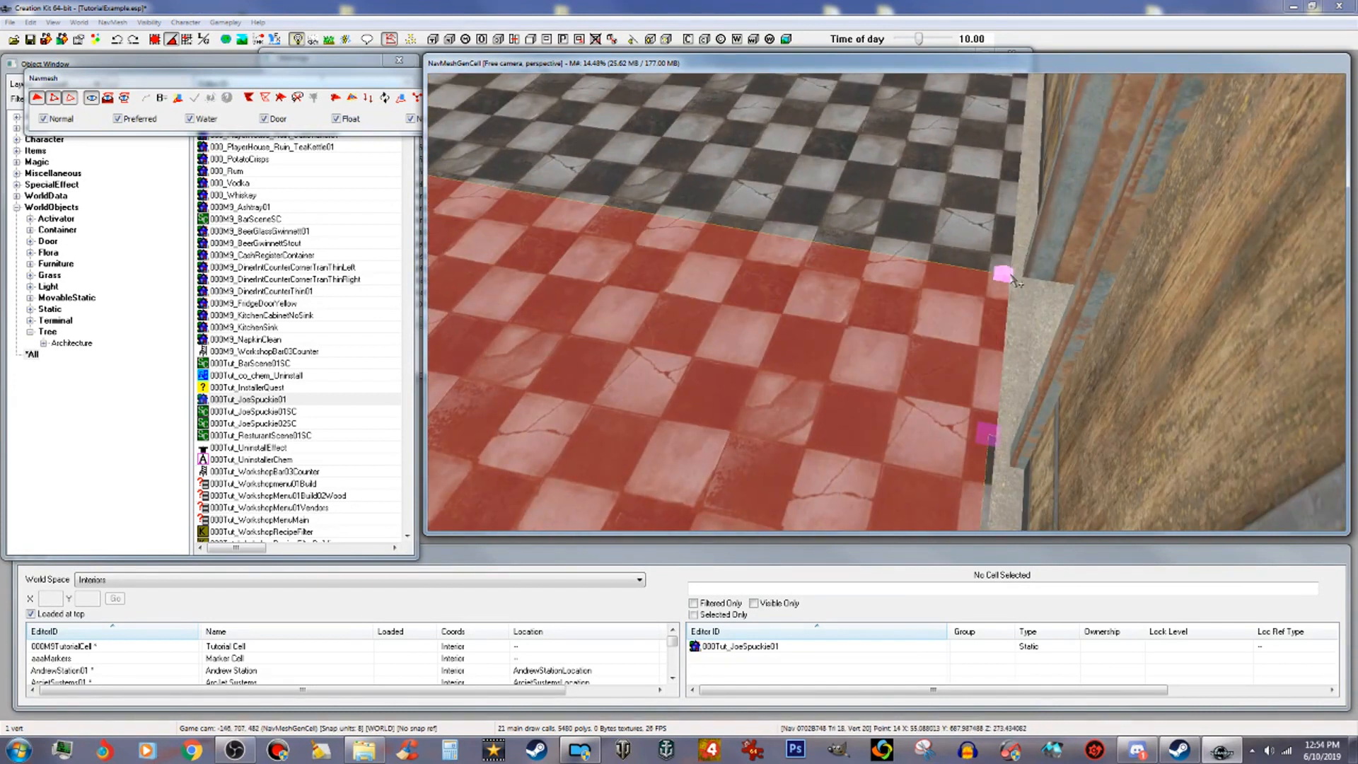
{"action": "left_click", "coordinate": [1003, 272]}
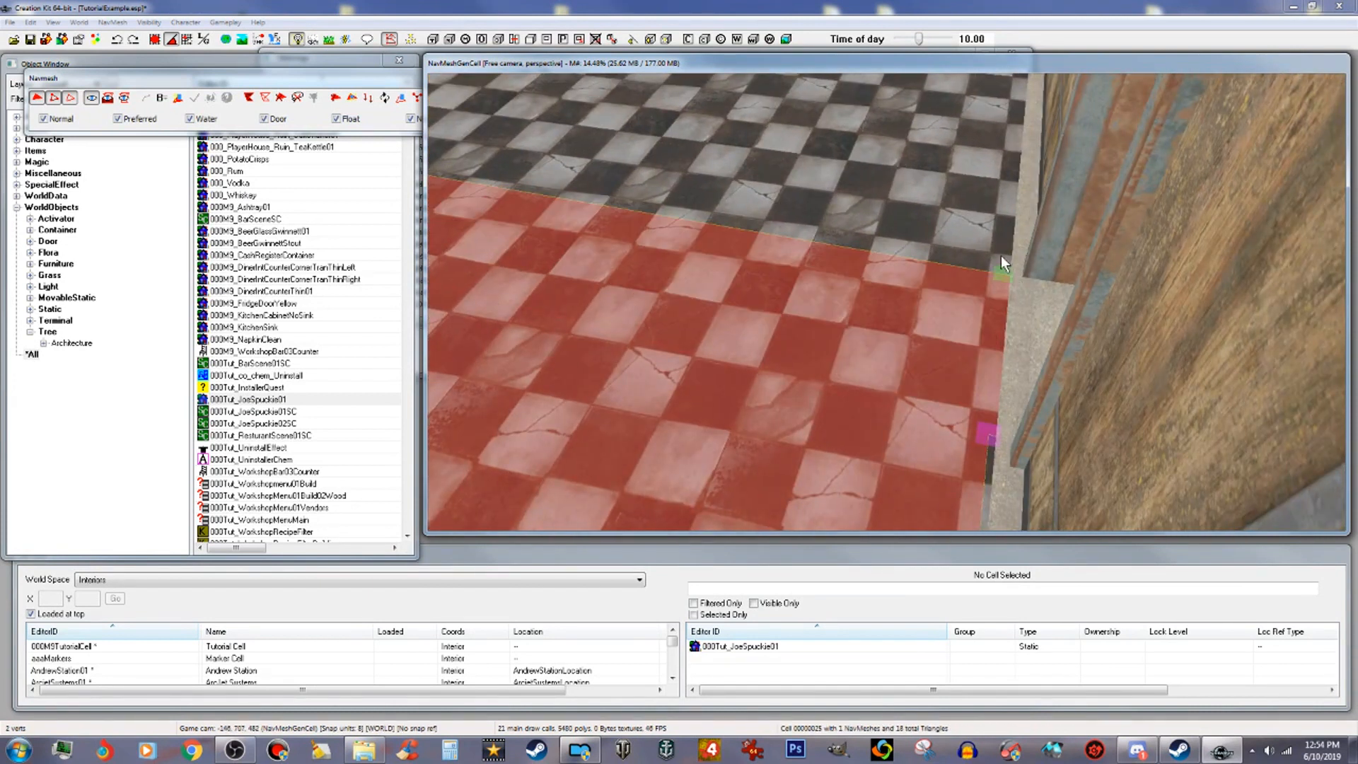
{"action": "scroll", "coordinate": [1001, 212], "scroll_direction": "up", "scroll_amount": 5}
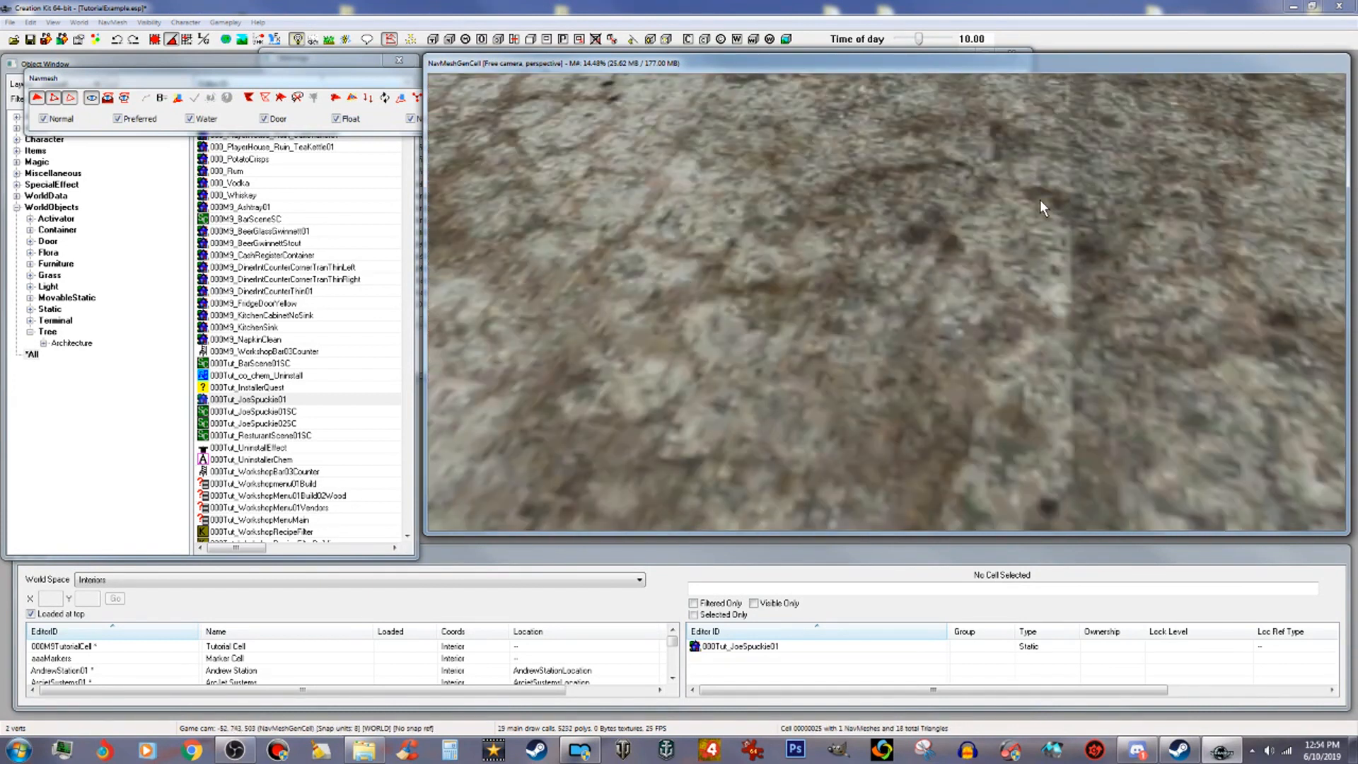
{"action": "scroll", "coordinate": [1030, 203], "scroll_direction": "down", "scroll_amount": 5}
{"action": "scroll", "coordinate": [1059, 147], "scroll_direction": "up", "scroll_amount": 5}
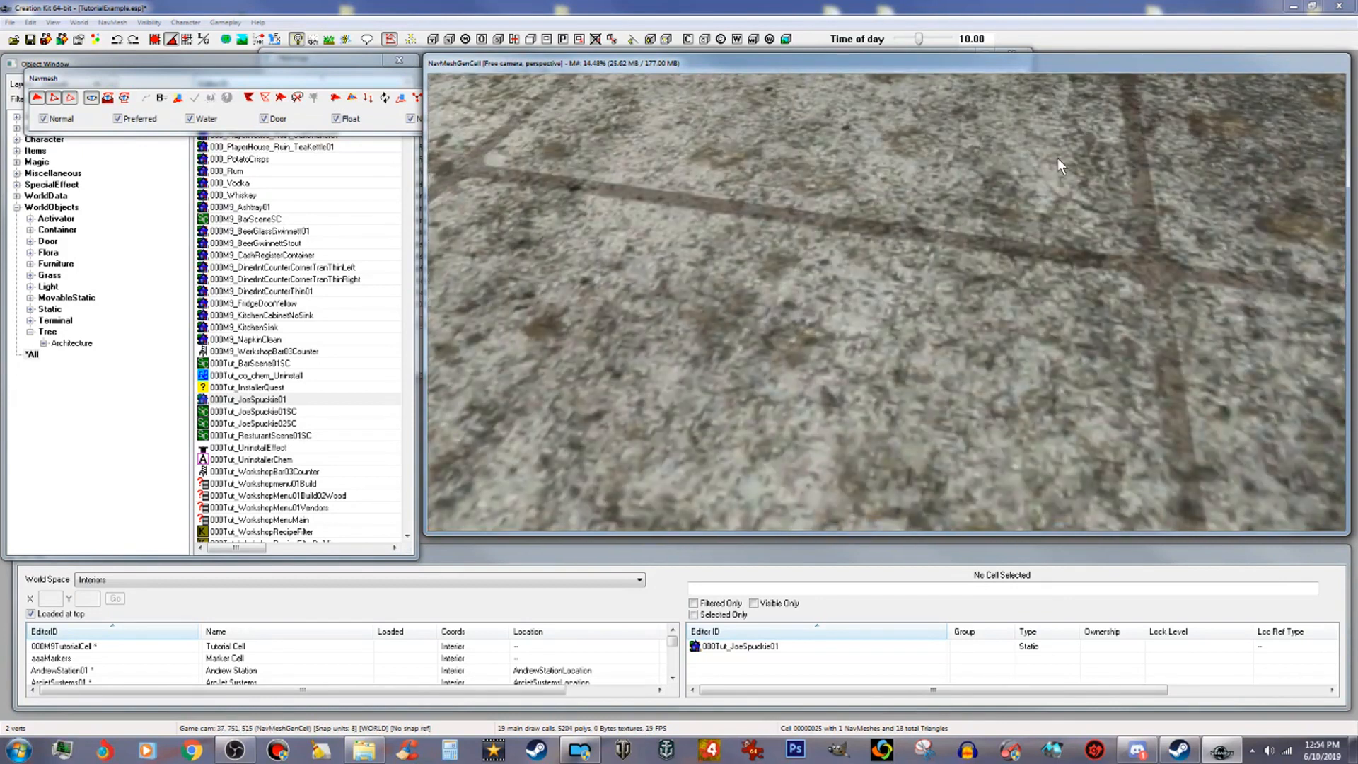
{"action": "scroll", "coordinate": [1059, 158], "scroll_direction": "down", "scroll_amount": 5}
{"action": "right_click", "coordinate": [1098, 157], "text": "ctrl"}
{"action": "middle_click_drag", "start_coordinate": [964, 249], "coordinate": [985, 249]}
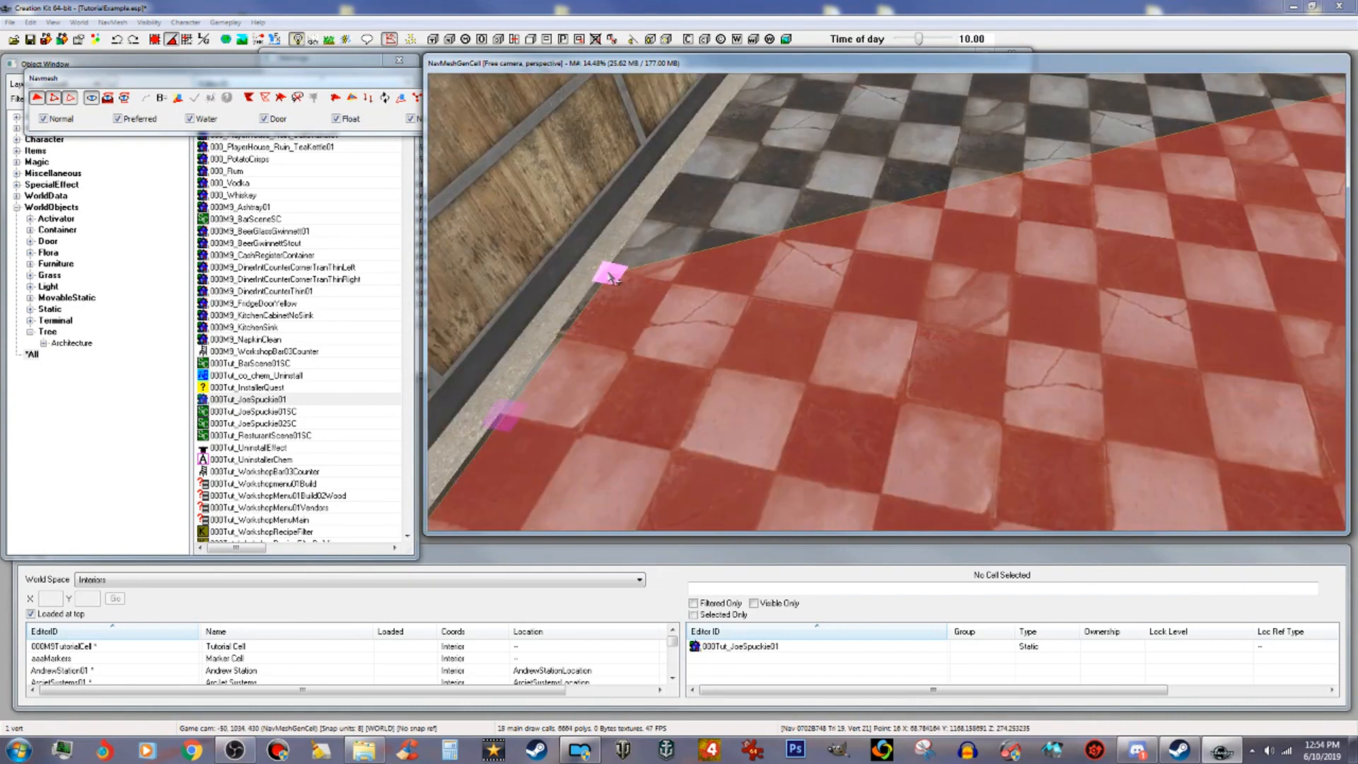
Step: Fill the remaining interior floor with a navmesh triangle reaching the far back corner
{"action": "scroll", "coordinate": [796, 172], "scroll_direction": "up", "scroll_amount": 5}
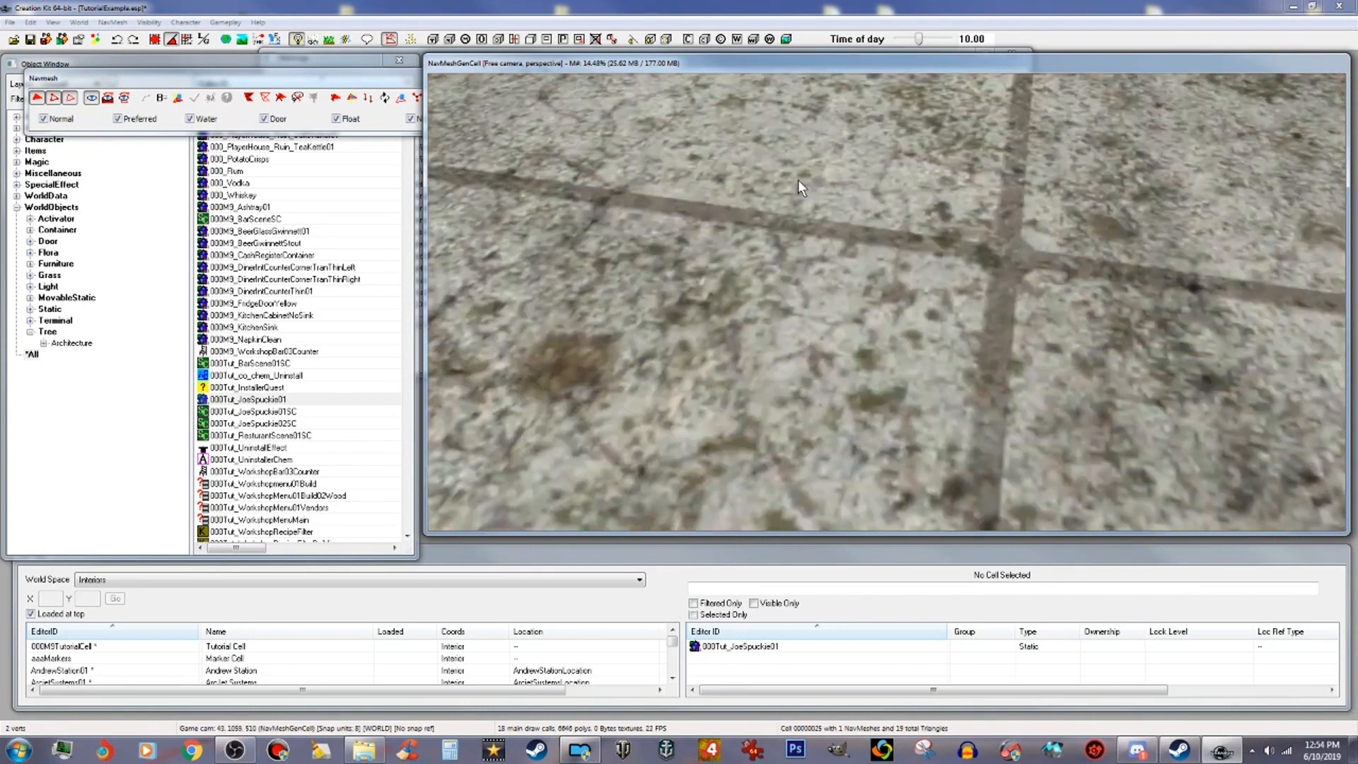
{"action": "scroll", "coordinate": [798, 186], "scroll_direction": "down", "scroll_amount": 5}
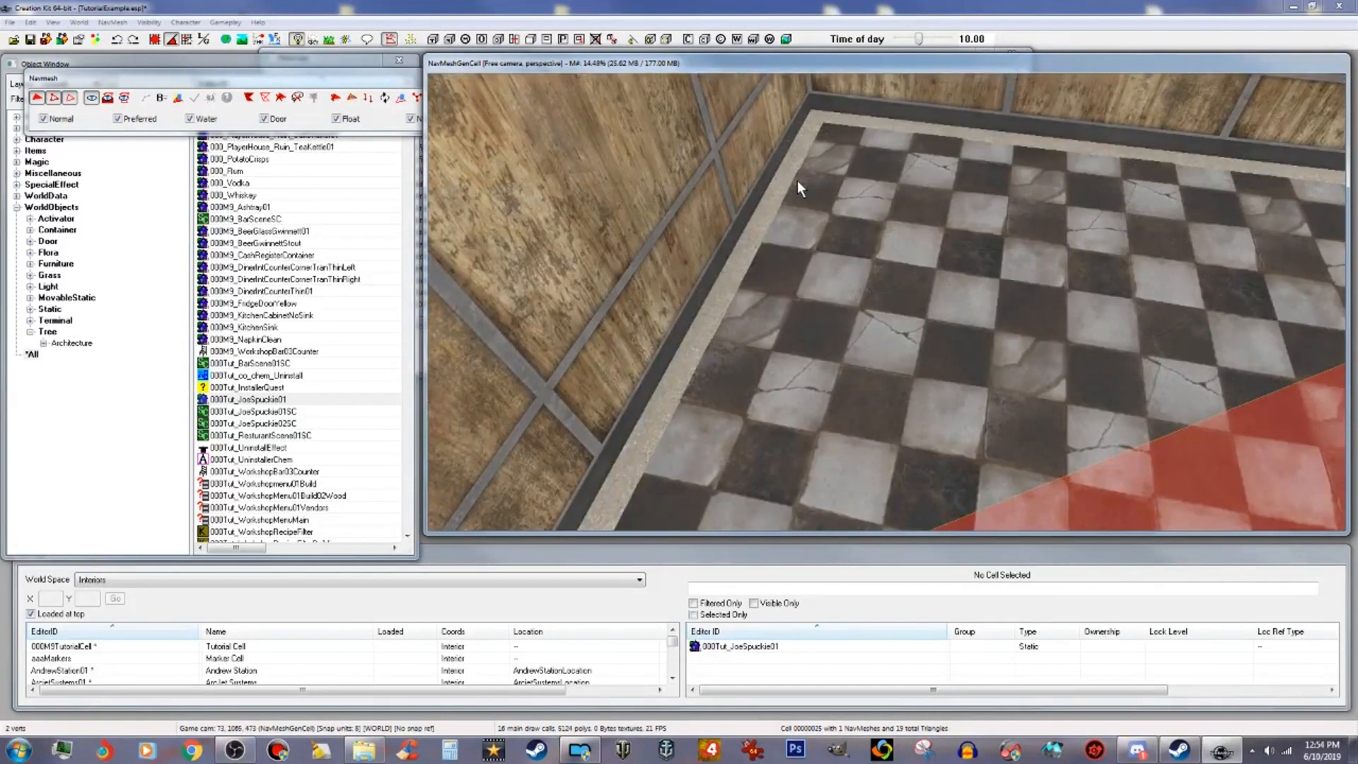
{"action": "right_click", "coordinate": [825, 128]}
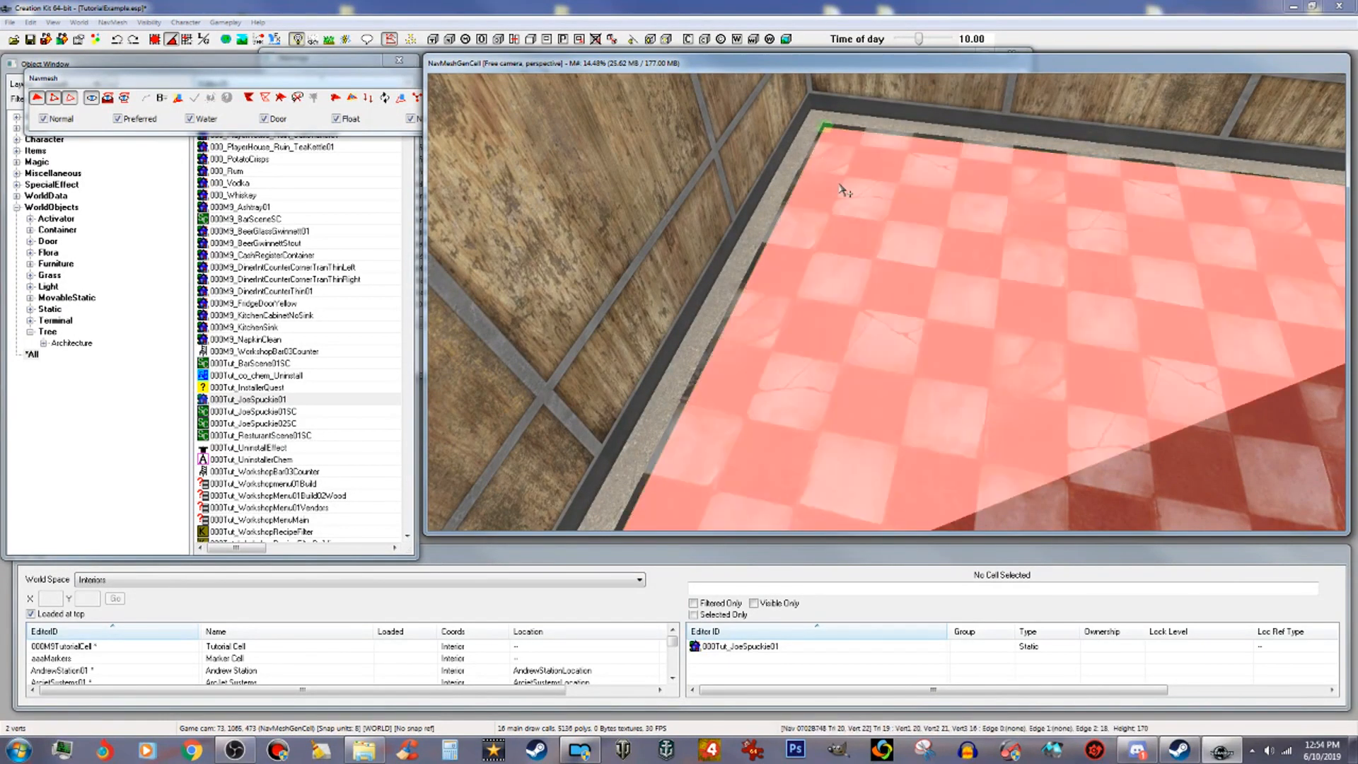
{"action": "scroll", "coordinate": [1132, 239], "scroll_direction": "down", "scroll_amount": 5}
{"action": "middle_click_drag", "start_coordinate": [1179, 258], "coordinate": [1115, 260]}
{"action": "scroll", "coordinate": [1115, 264], "scroll_direction": "down", "scroll_amount": 3}
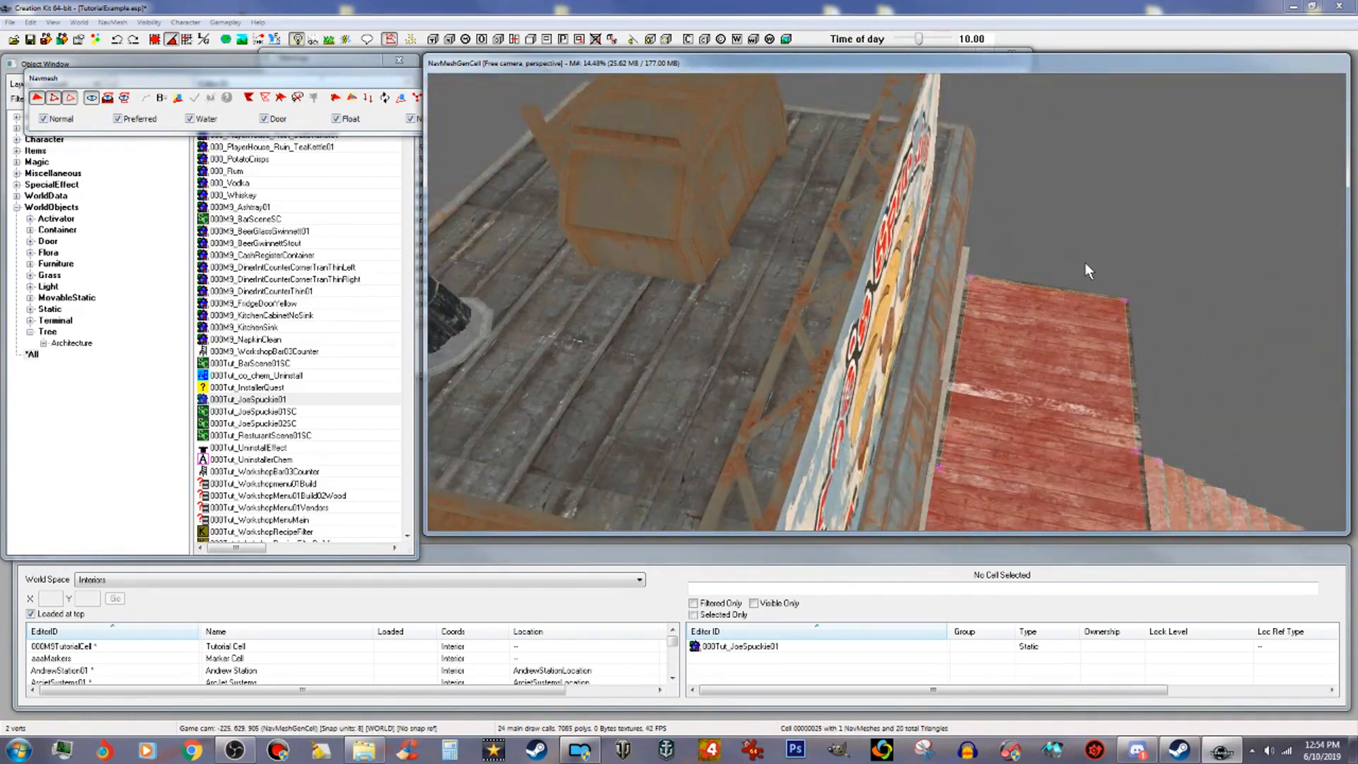
Step: Extend the navmesh off the bottom edge of the exterior stairs to start a landing beyond them
{"action": "middle_click_drag", "start_coordinate": [1224, 325], "coordinate": [1178, 249], "text": "shift"}
{"action": "scroll", "coordinate": [1214, 255], "scroll_direction": "down", "scroll_amount": 2}
{"action": "scroll", "coordinate": [1139, 260], "scroll_direction": "up", "scroll_amount": 5}
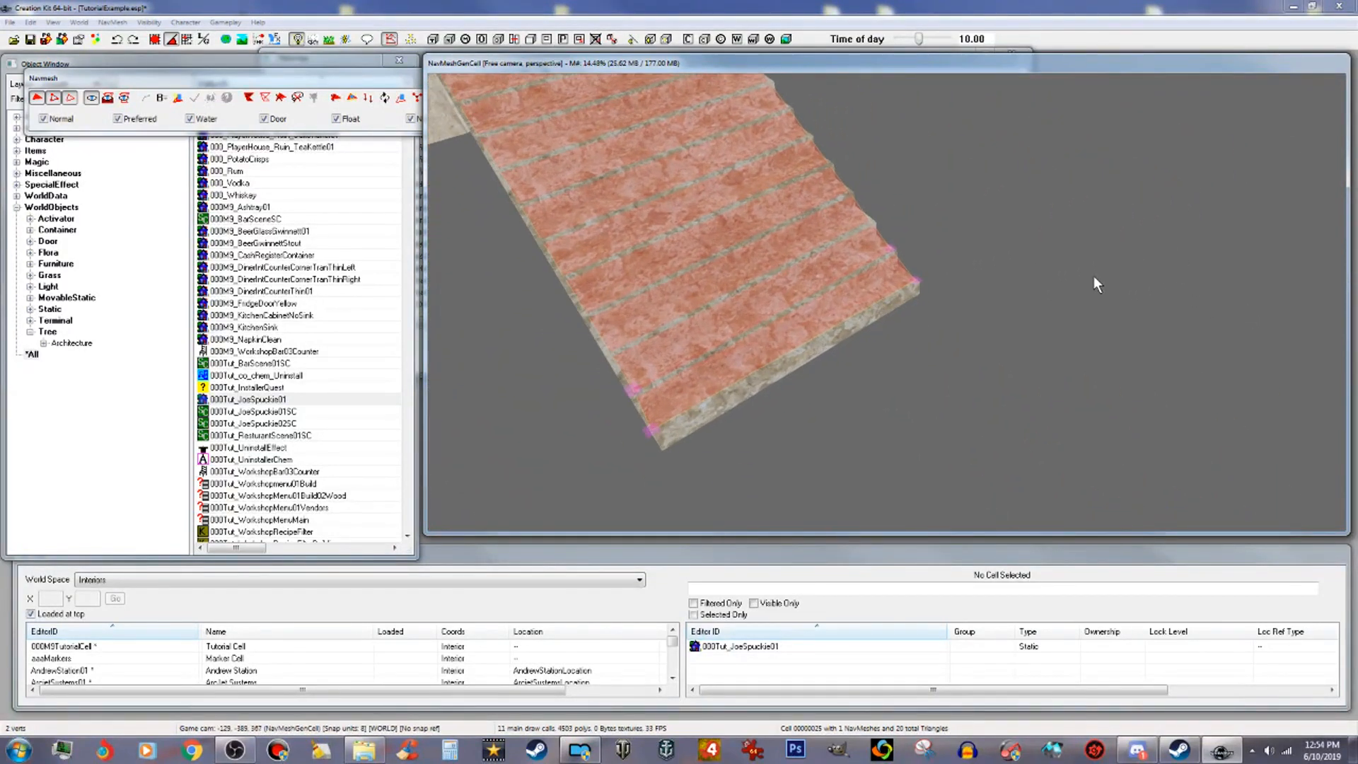
{"action": "left_click", "coordinate": [932, 273]}
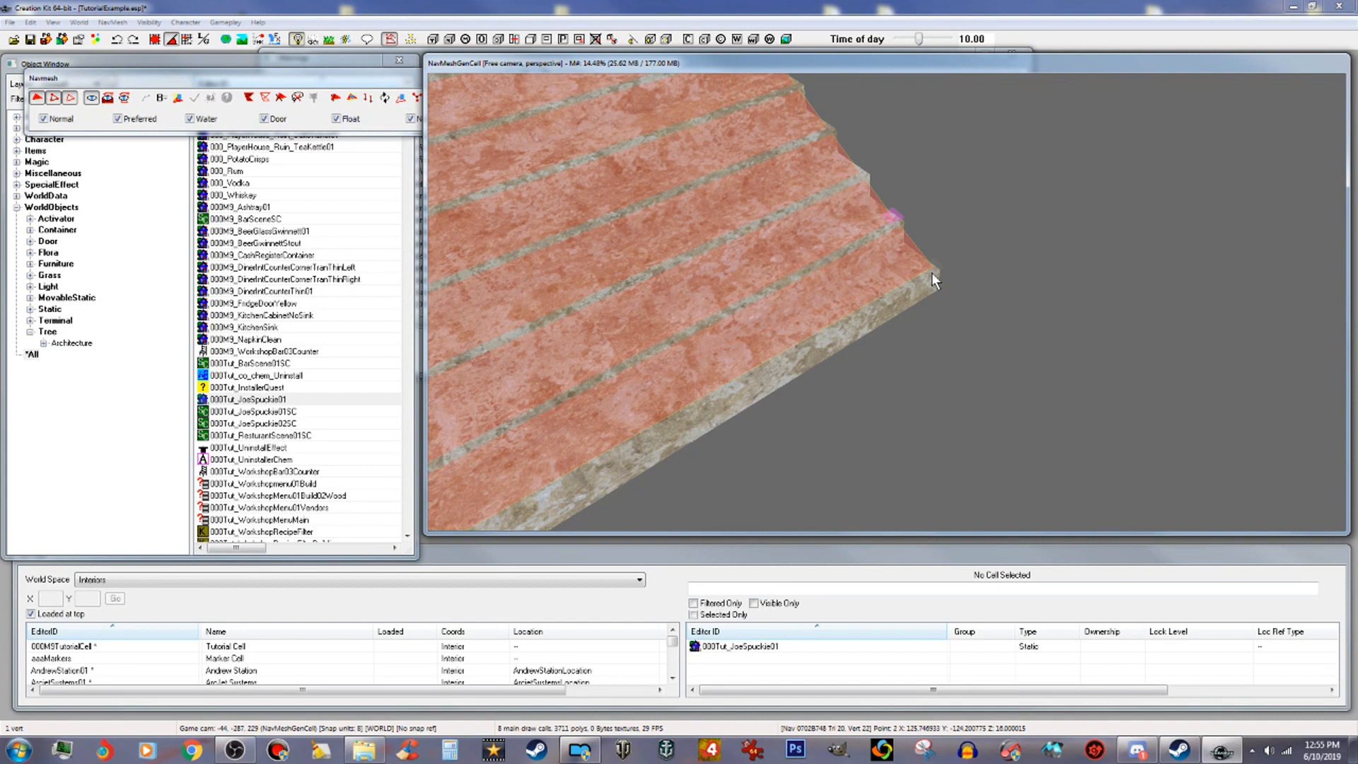
{"action": "middle_click_drag", "start_coordinate": [716, 395], "coordinate": [712, 392]}
{"action": "left_click", "coordinate": [817, 365], "text": "ctrl"}
{"action": "middle_click_drag", "start_coordinate": [819, 363], "coordinate": [960, 332]}
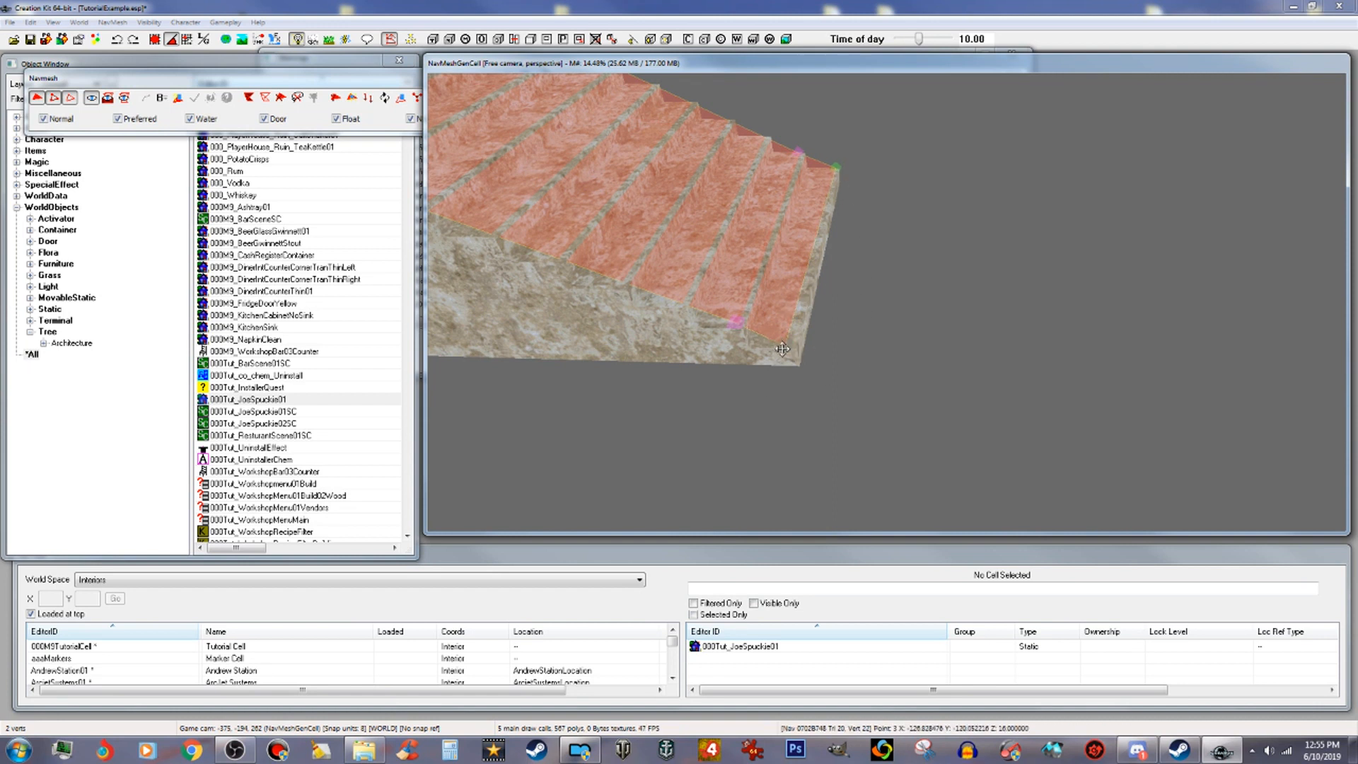
{"action": "left_click_drag", "start_coordinate": [785, 348], "coordinate": [1304, 401]}
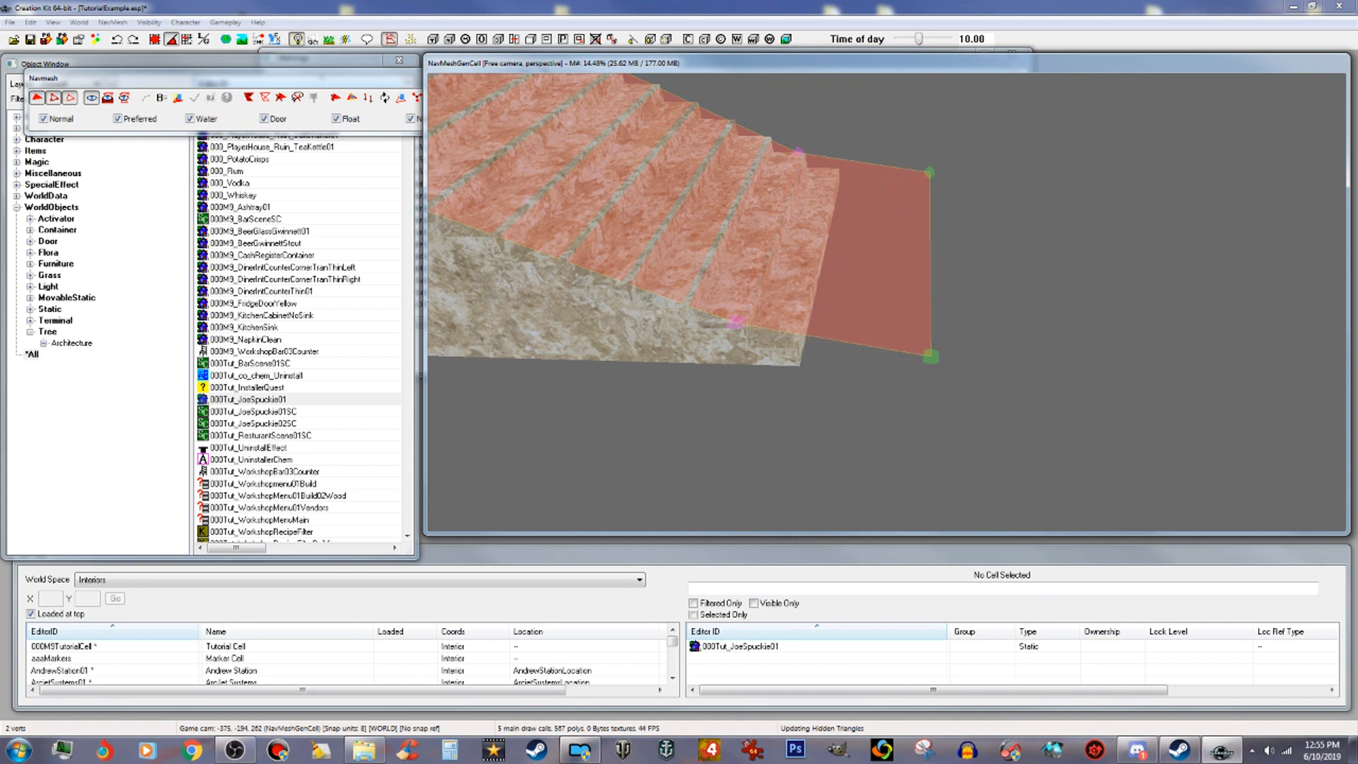
Step: Drag the landing's outer vertices outward to widen the navmesh area below the stairs
{"action": "left_click_drag", "start_coordinate": [929, 355], "coordinate": [1330, 388]}
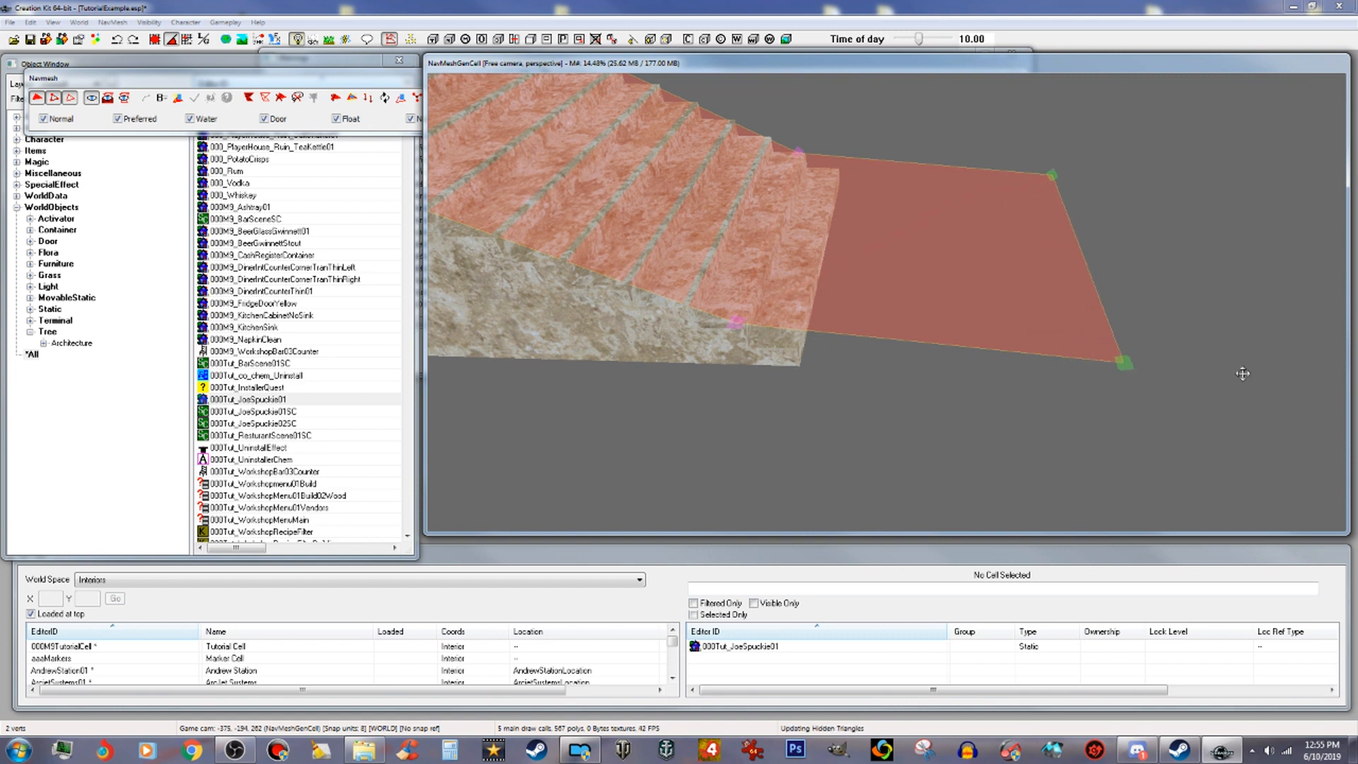
{"action": "left_click_drag", "start_coordinate": [1124, 367], "coordinate": [1247, 366]}
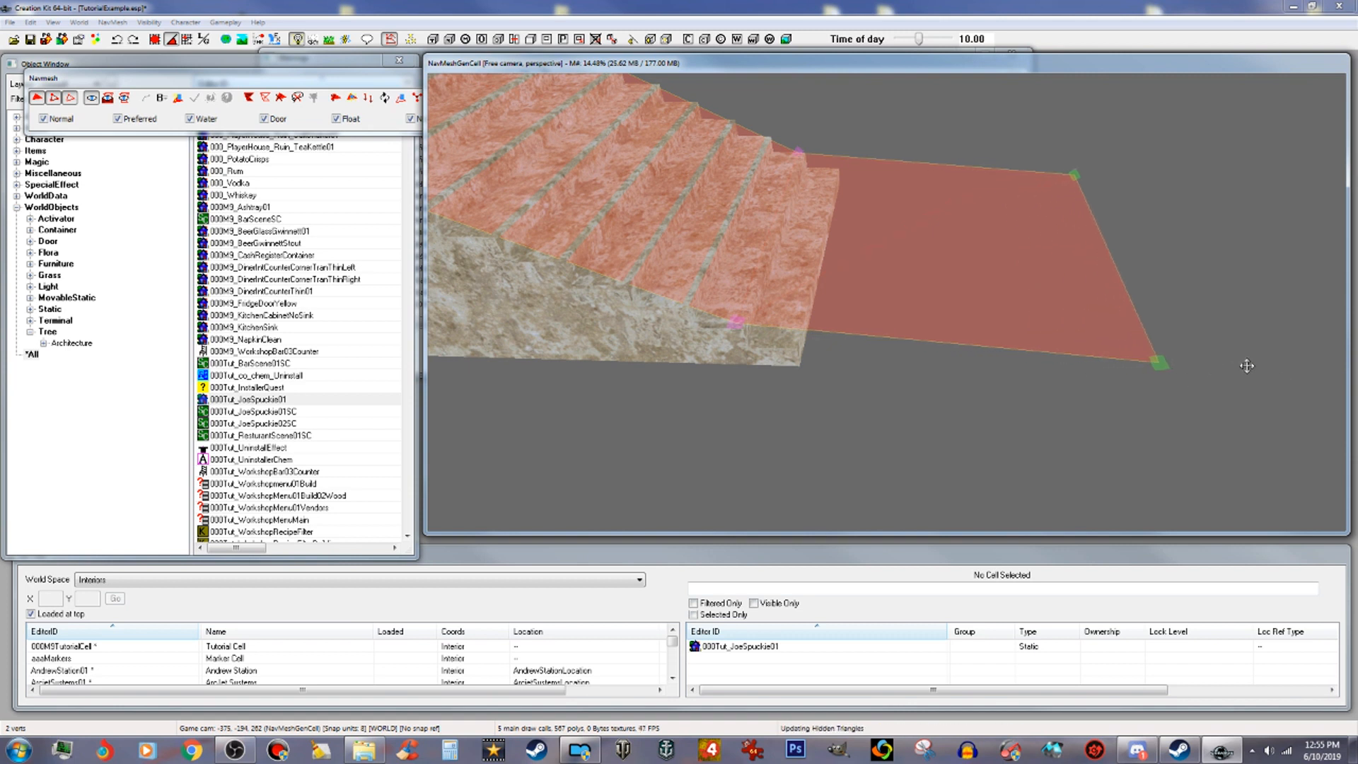
{"action": "scroll", "coordinate": [1238, 383], "scroll_direction": "down", "scroll_amount": 4}
{"action": "middle_click_drag", "start_coordinate": [1239, 384], "coordinate": [1098, 403], "text": "shift"}
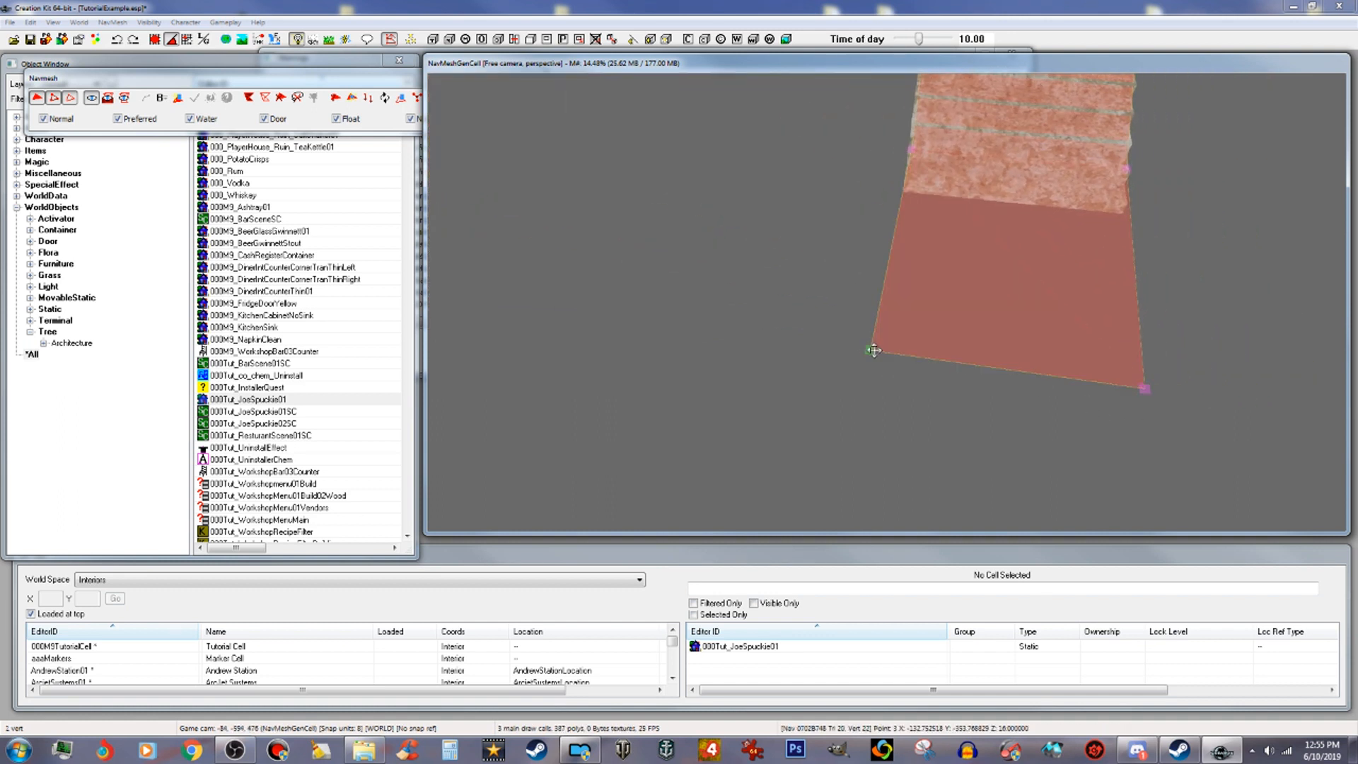
{"action": "left_click_drag", "start_coordinate": [867, 350], "coordinate": [637, 301]}
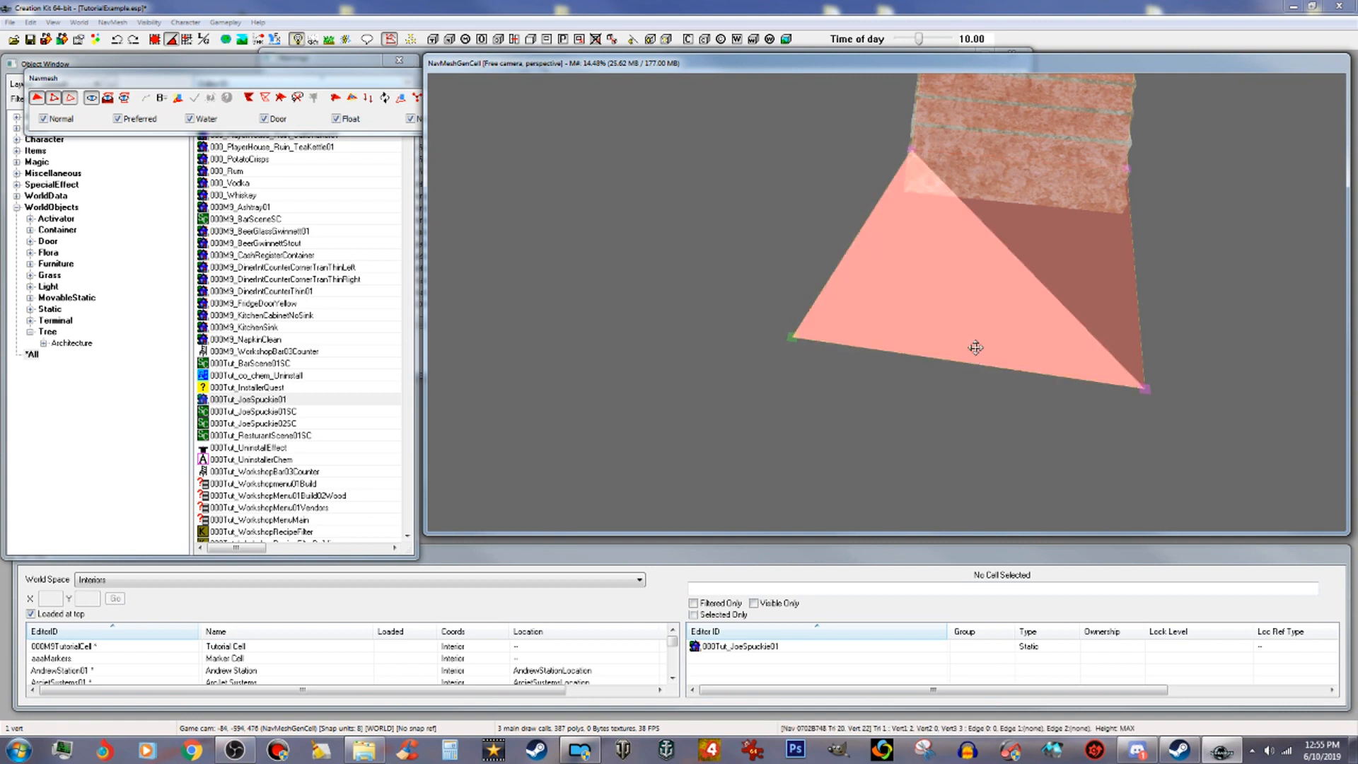
{"action": "left_click_drag", "start_coordinate": [1147, 390], "coordinate": [1214, 397]}
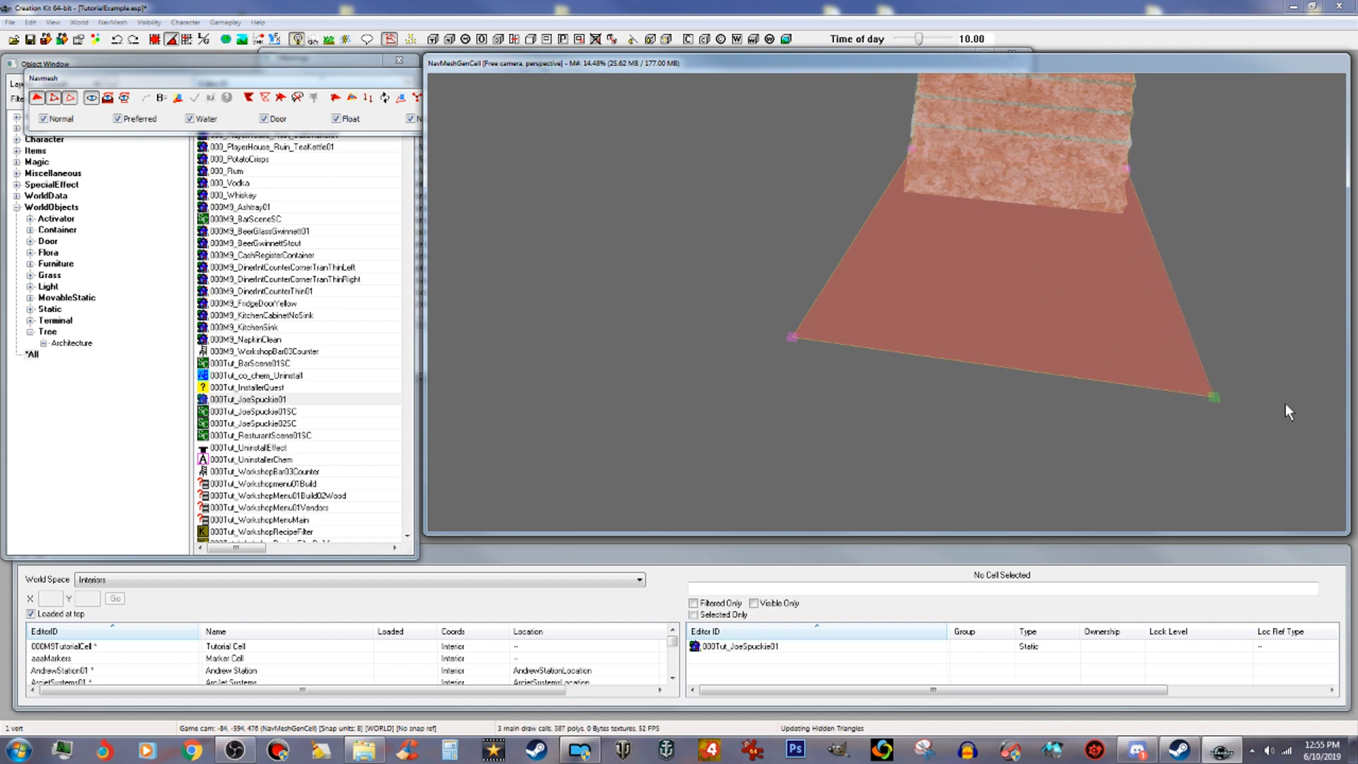
Step: Adjust the landing's corner vertices so the navmesh quad lines up below the stairs
{"action": "left_click", "coordinate": [791, 337], "text": "ctrl"}
{"action": "middle_click_drag", "start_coordinate": [796, 338], "coordinate": [980, 291], "text": "shift"}
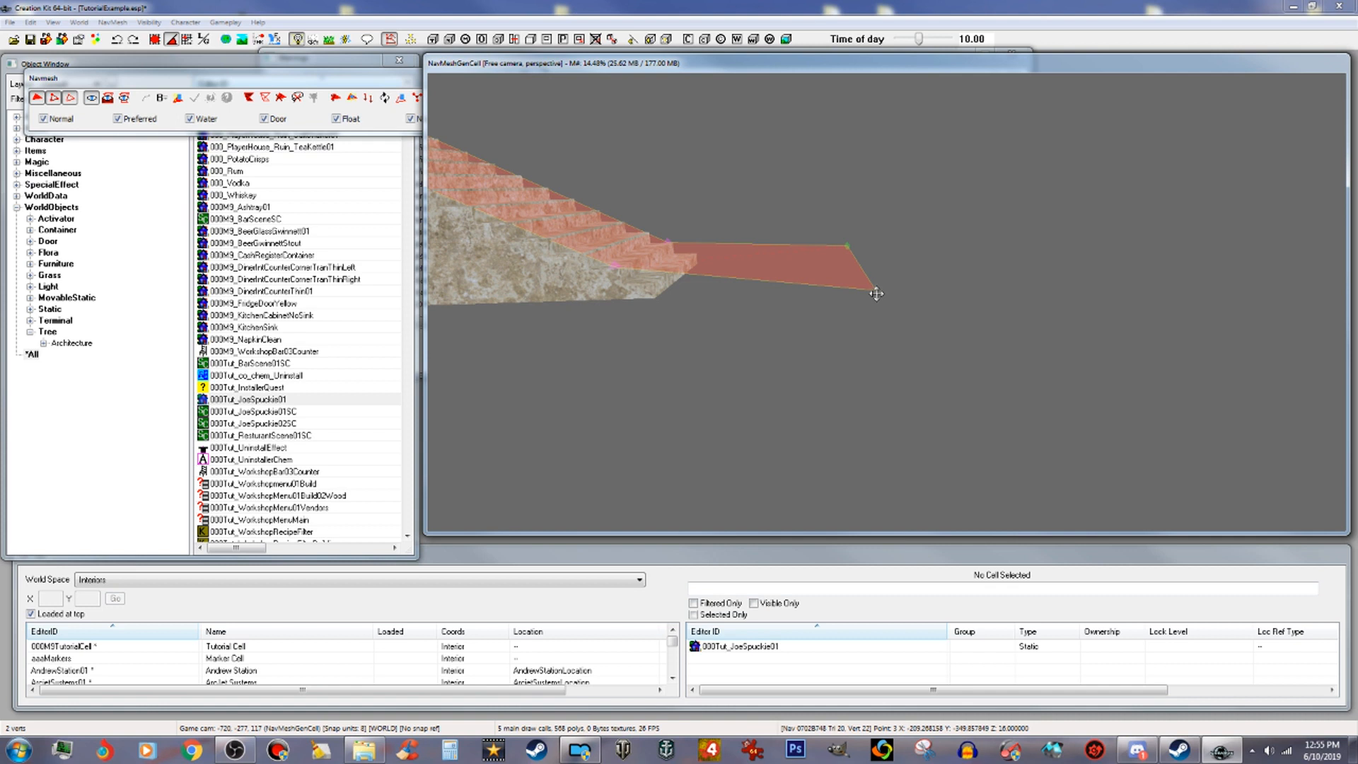
{"action": "mouse_move", "coordinate": [876, 294]}
{"action": "middle_mouse_down", "text": "shift"}
{"action": "mouse_move", "coordinate": [886, 362]}
{"action": "mouse_move", "coordinate": [874, 296]}
{"action": "middle_mouse_up", "text": "shift"}
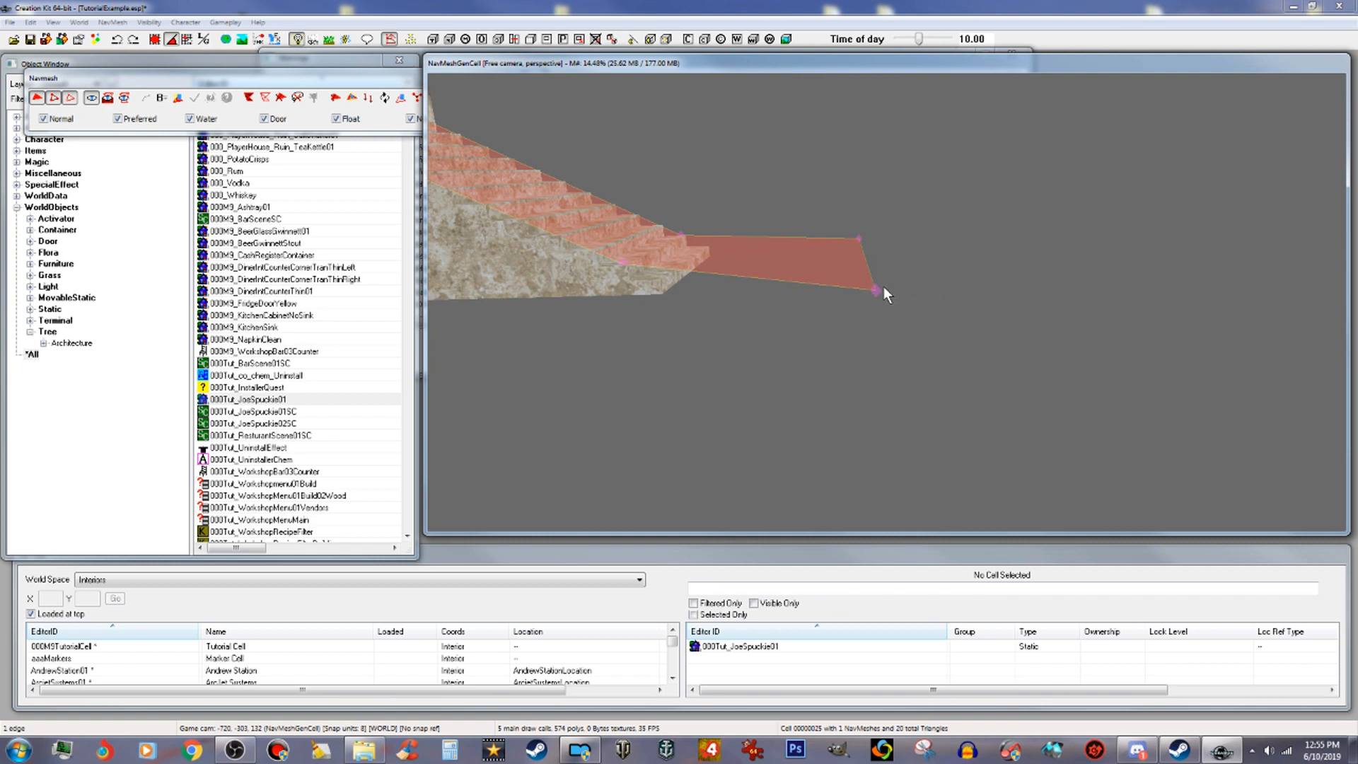
{"action": "middle_click_drag", "start_coordinate": [879, 297], "coordinate": [869, 281], "text": "shift"}
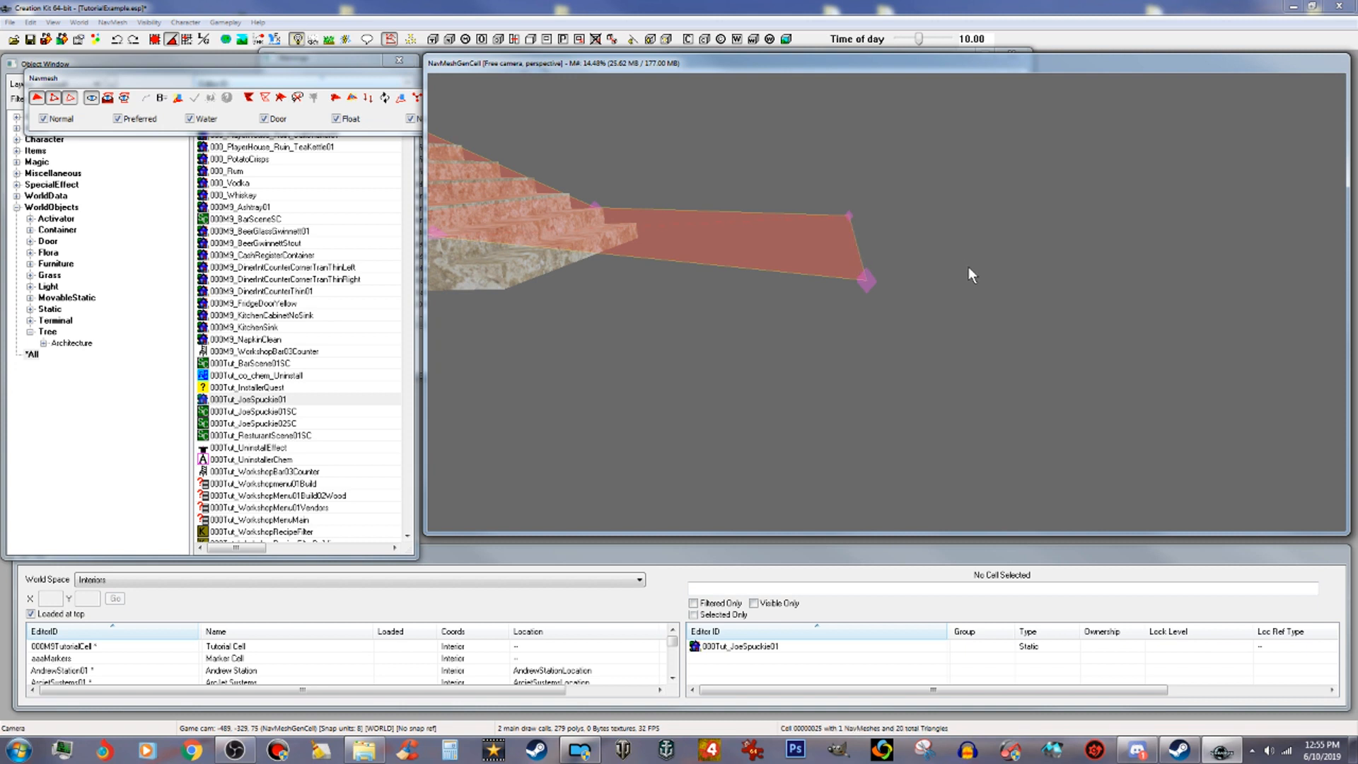
{"action": "left_click", "coordinate": [680, 223]}
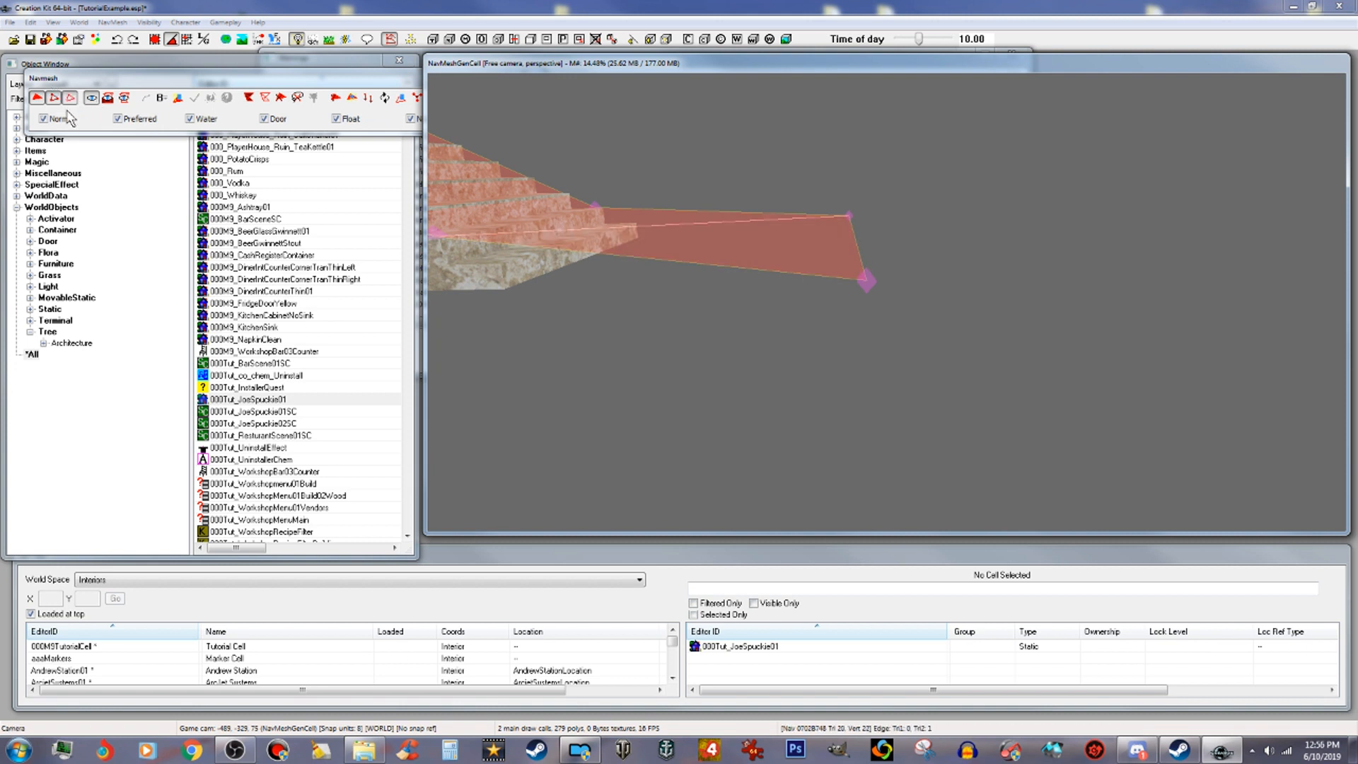
{"action": "left_click", "coordinate": [65, 100]}
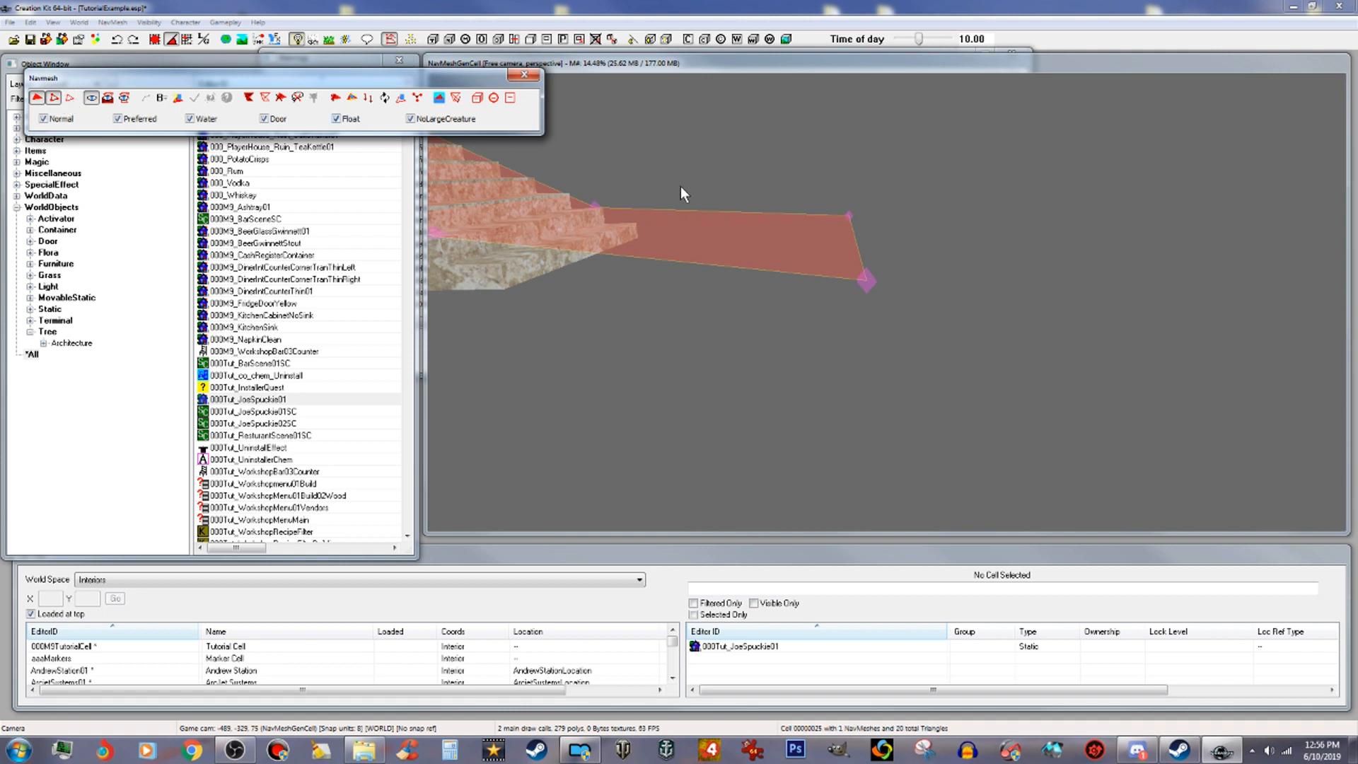
{"action": "left_click", "coordinate": [838, 227]}
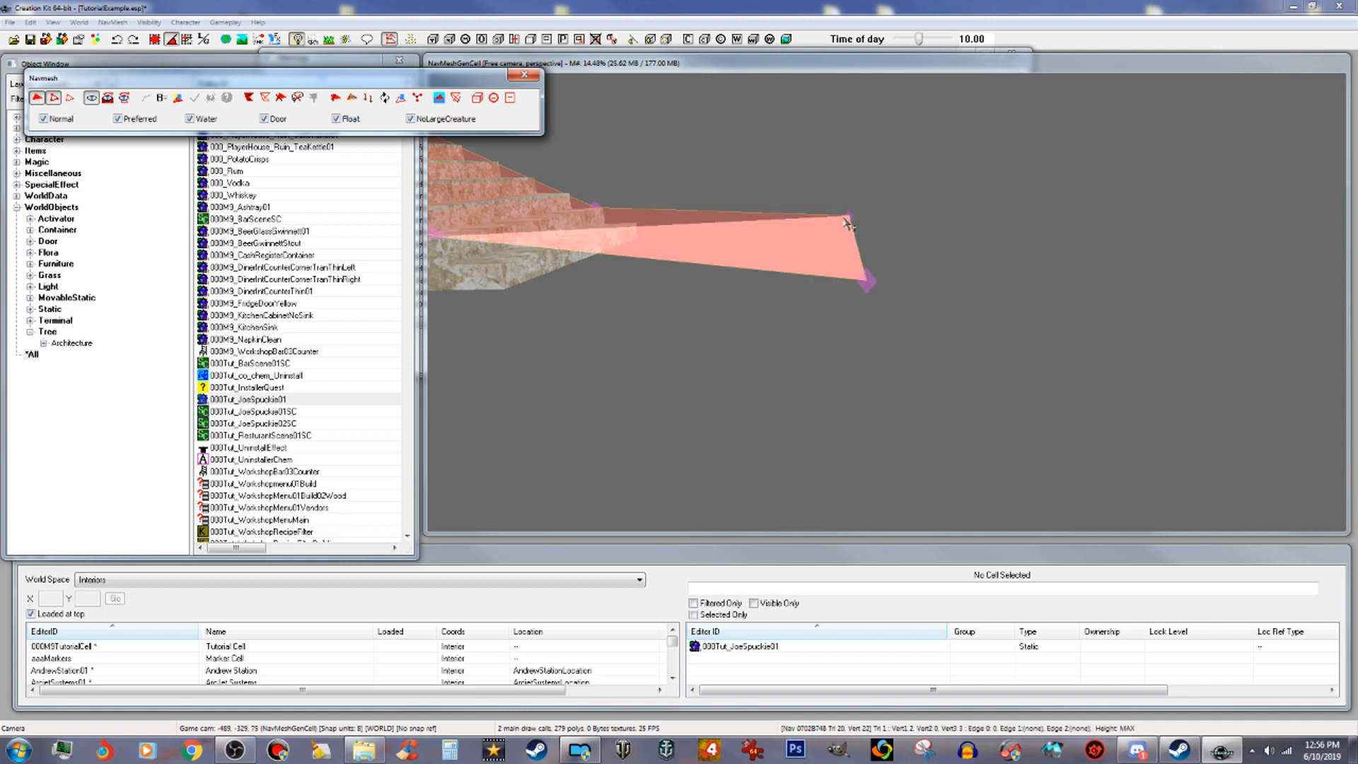
{"action": "left_click", "coordinate": [851, 212]}
{"action": "left_click", "coordinate": [865, 279], "text": "ctrl"}
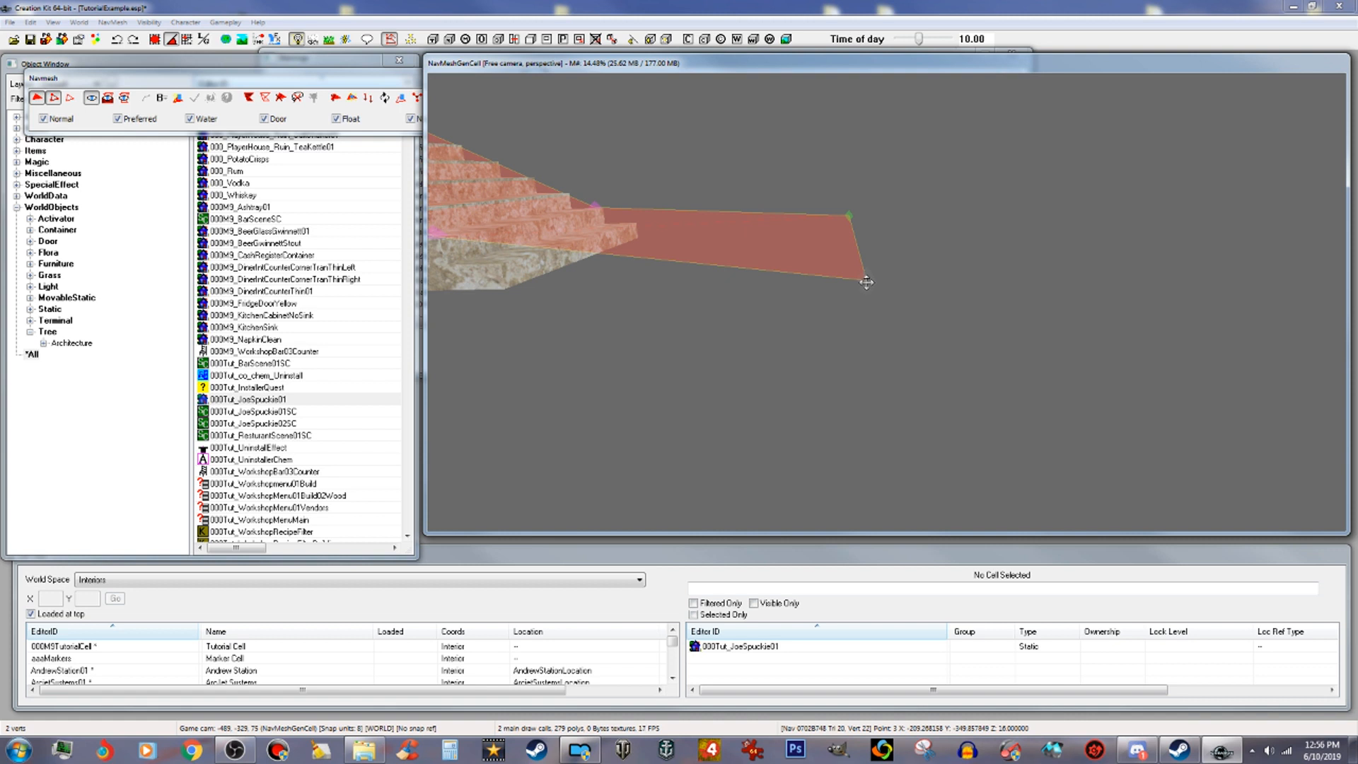
Step: Drag the landing's front corner vertex further out to lengthen the navmesh area below the stairs
{"action": "left_click_drag", "start_coordinate": [867, 282], "coordinate": [891, 719]}
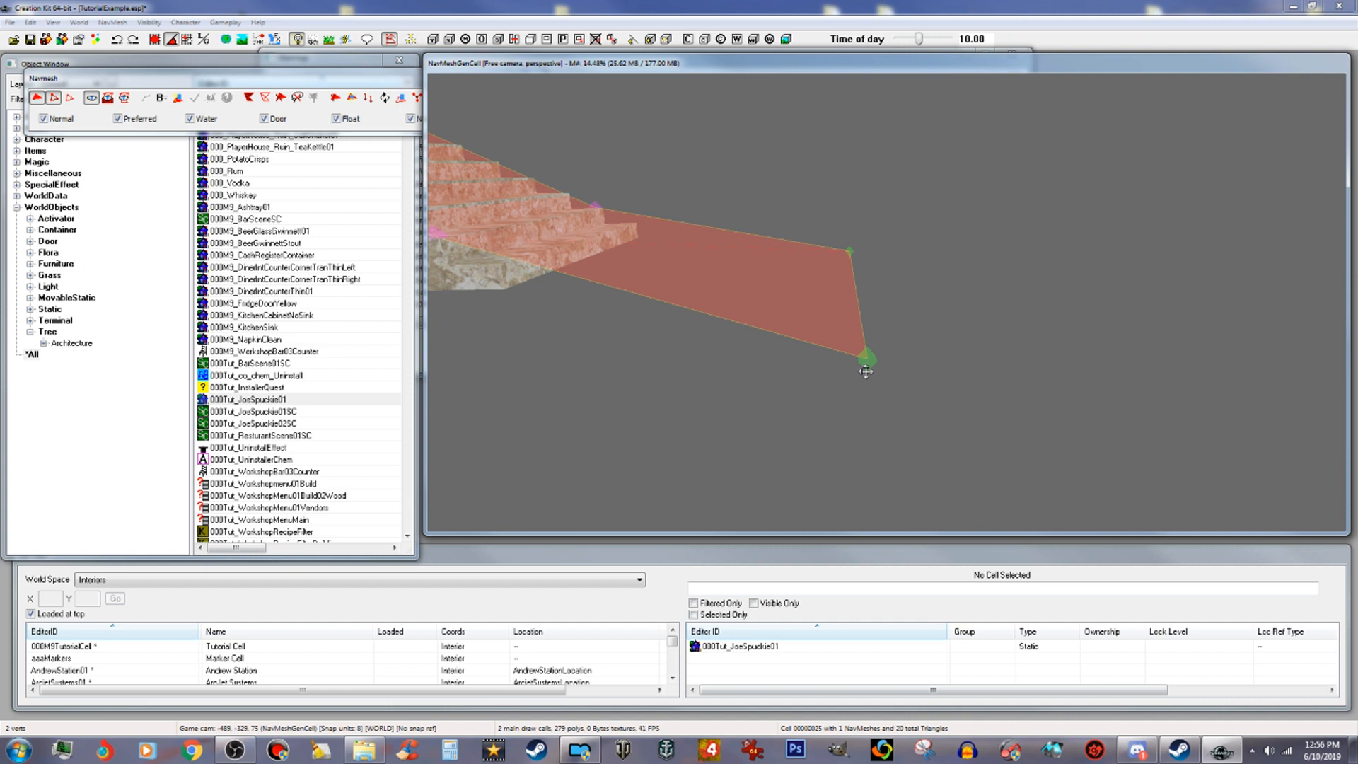
{"action": "left_click_drag", "start_coordinate": [865, 362], "coordinate": [871, 566]}
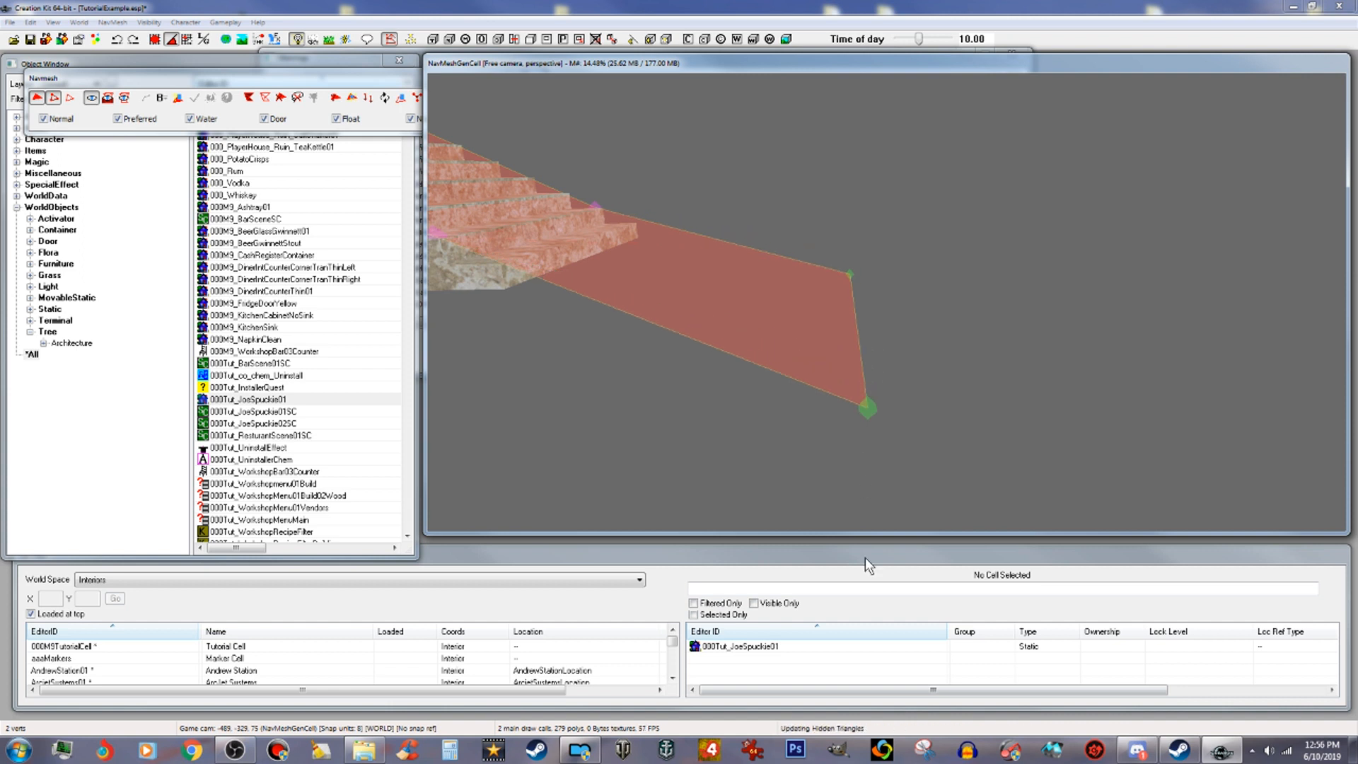
{"action": "left_click_drag", "start_coordinate": [881, 427], "coordinate": [869, 465]}
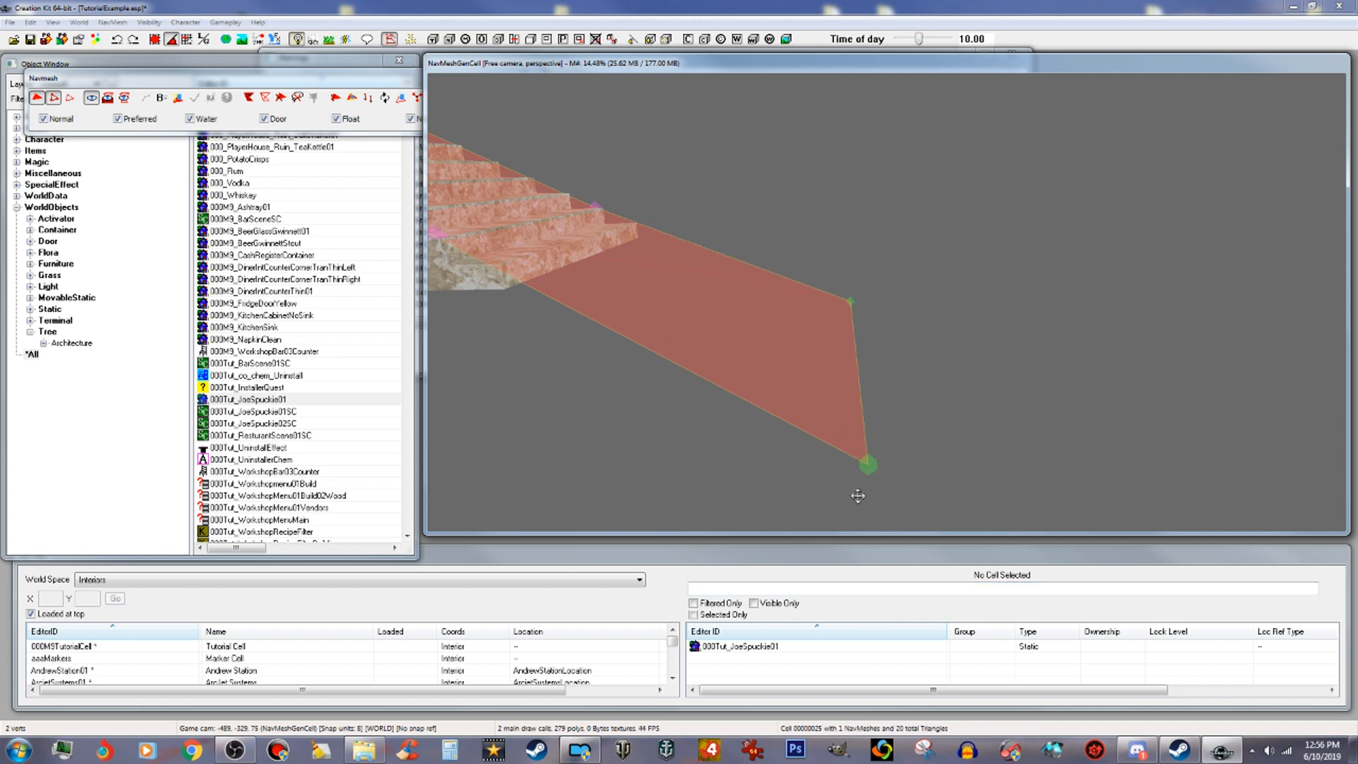
{"action": "left_click_drag", "start_coordinate": [873, 465], "coordinate": [851, 624]}
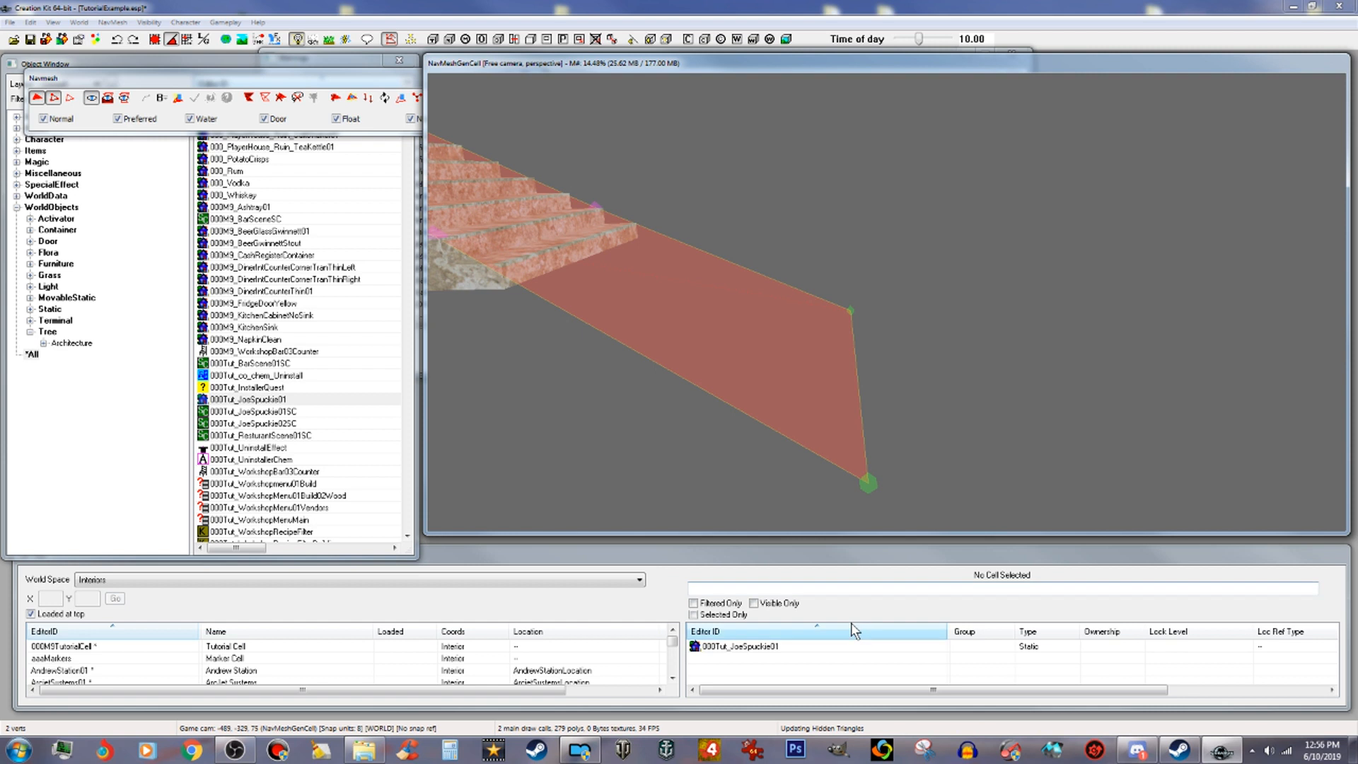
{"action": "left_click_drag", "start_coordinate": [871, 478], "coordinate": [863, 522]}
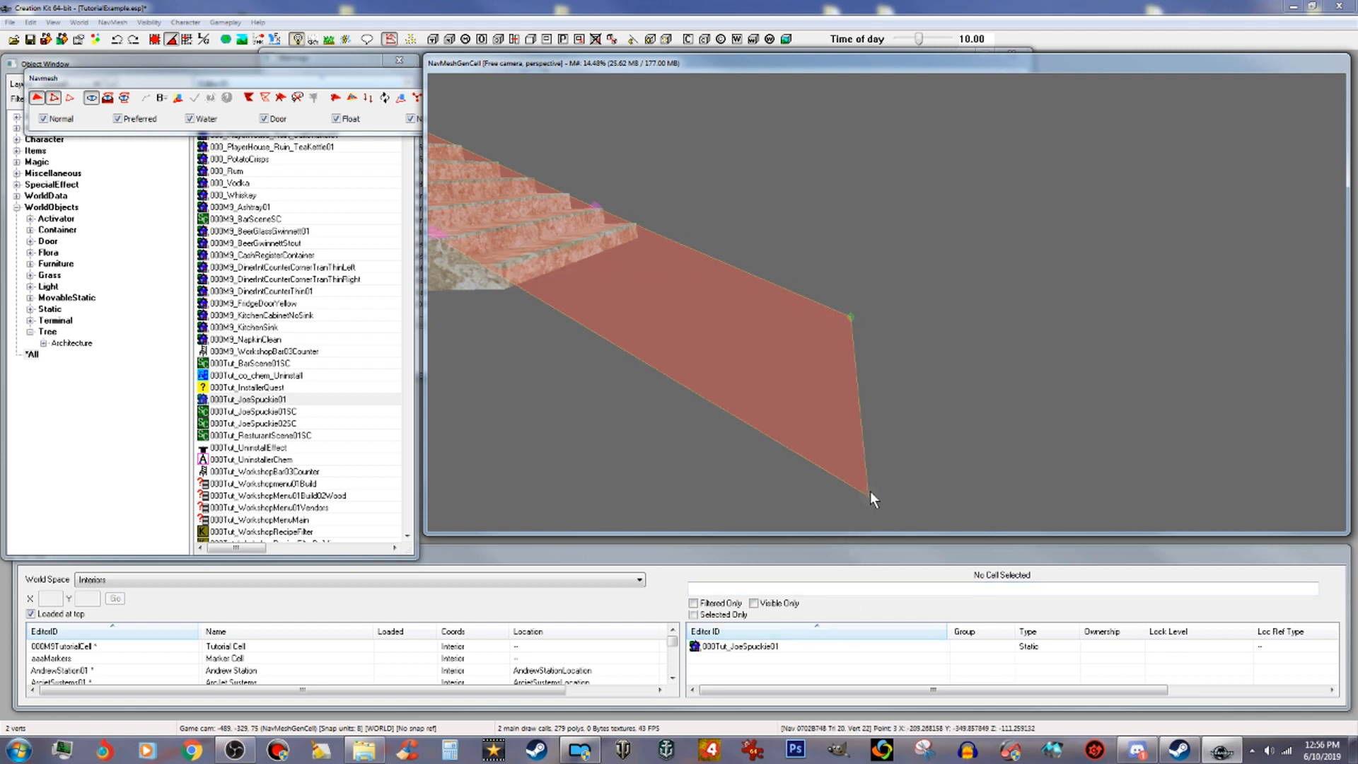
{"action": "left_click_drag", "start_coordinate": [869, 500], "coordinate": [868, 524]}
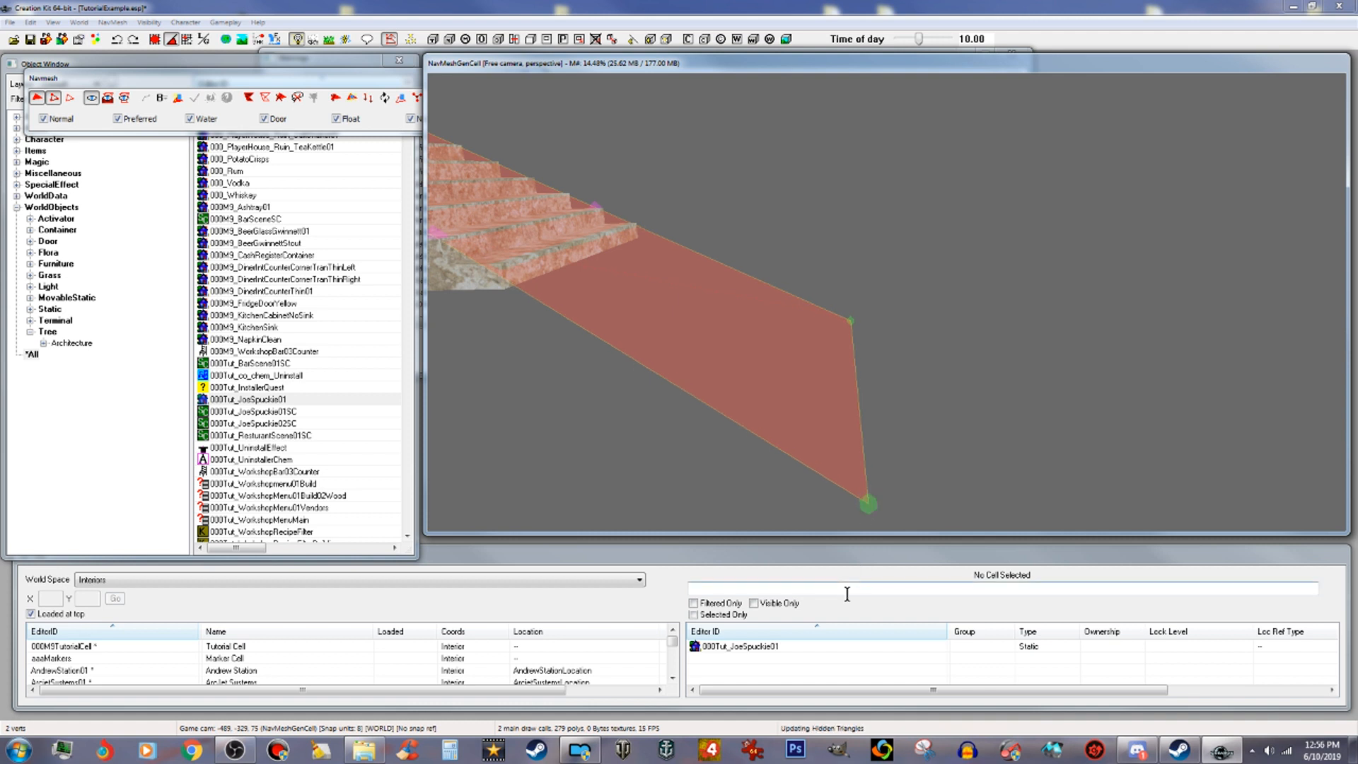
Step: Close the navmesh editing toolbar and save the plugin
{"action": "scroll", "coordinate": [991, 502], "scroll_direction": "down", "scroll_amount": 3}
{"action": "scroll", "coordinate": [991, 503], "scroll_direction": "down", "scroll_amount": 2}
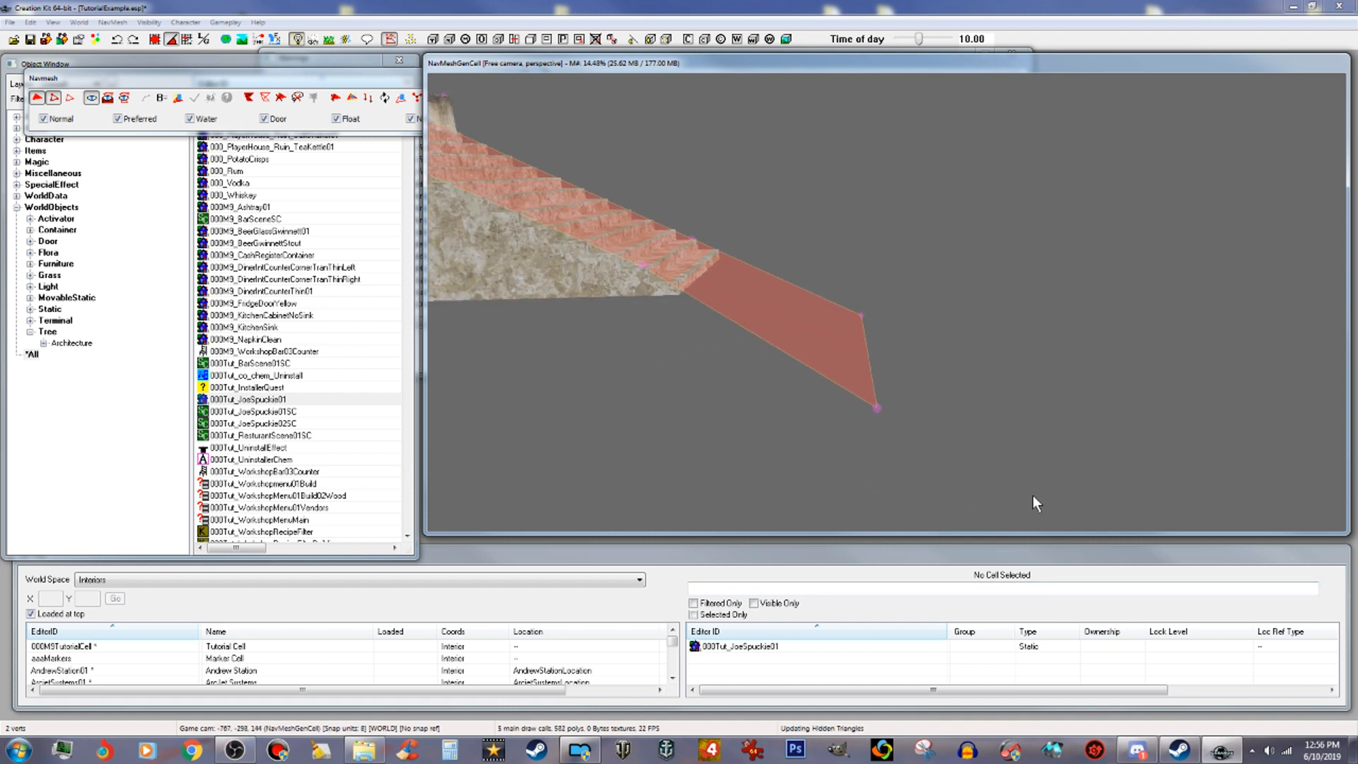
{"action": "middle_click_drag", "start_coordinate": [1052, 477], "coordinate": [958, 547], "text": "shift"}
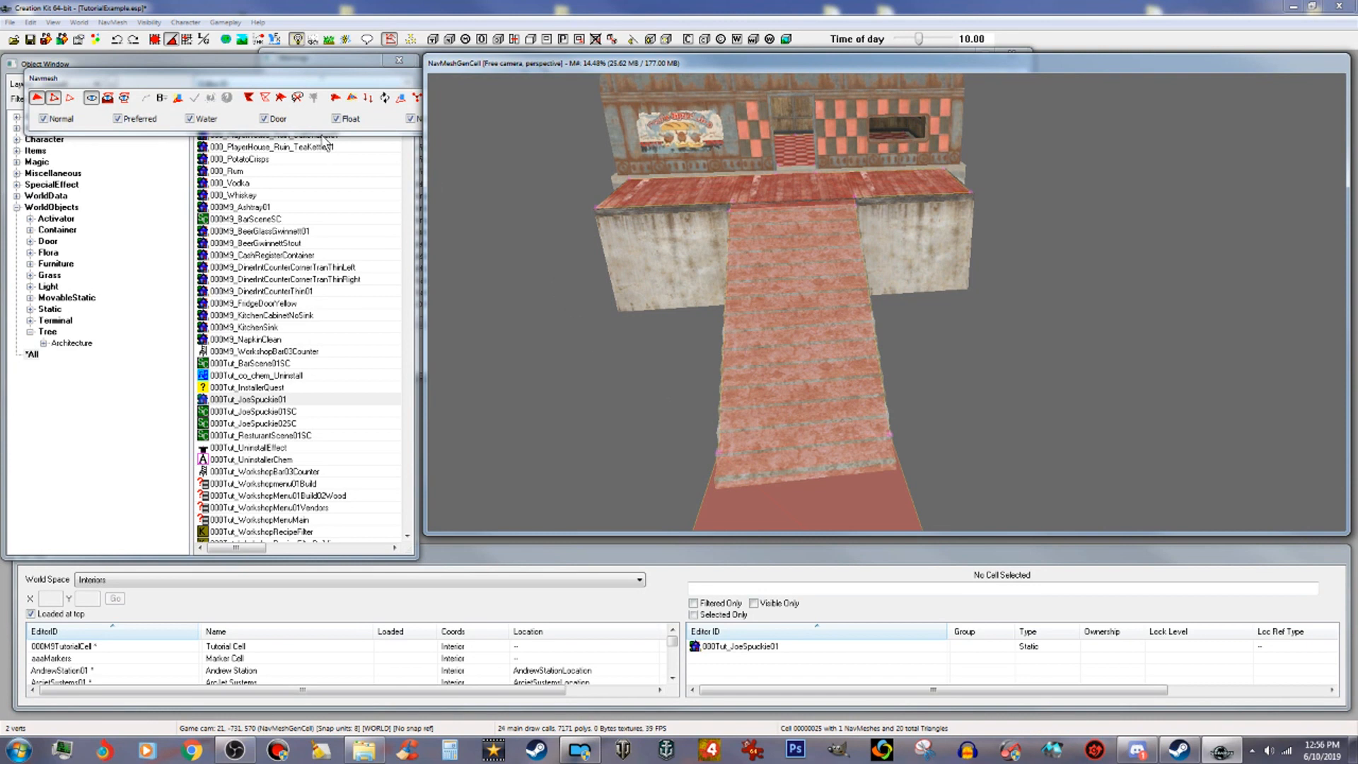
{"action": "left_click", "coordinate": [307, 82]}
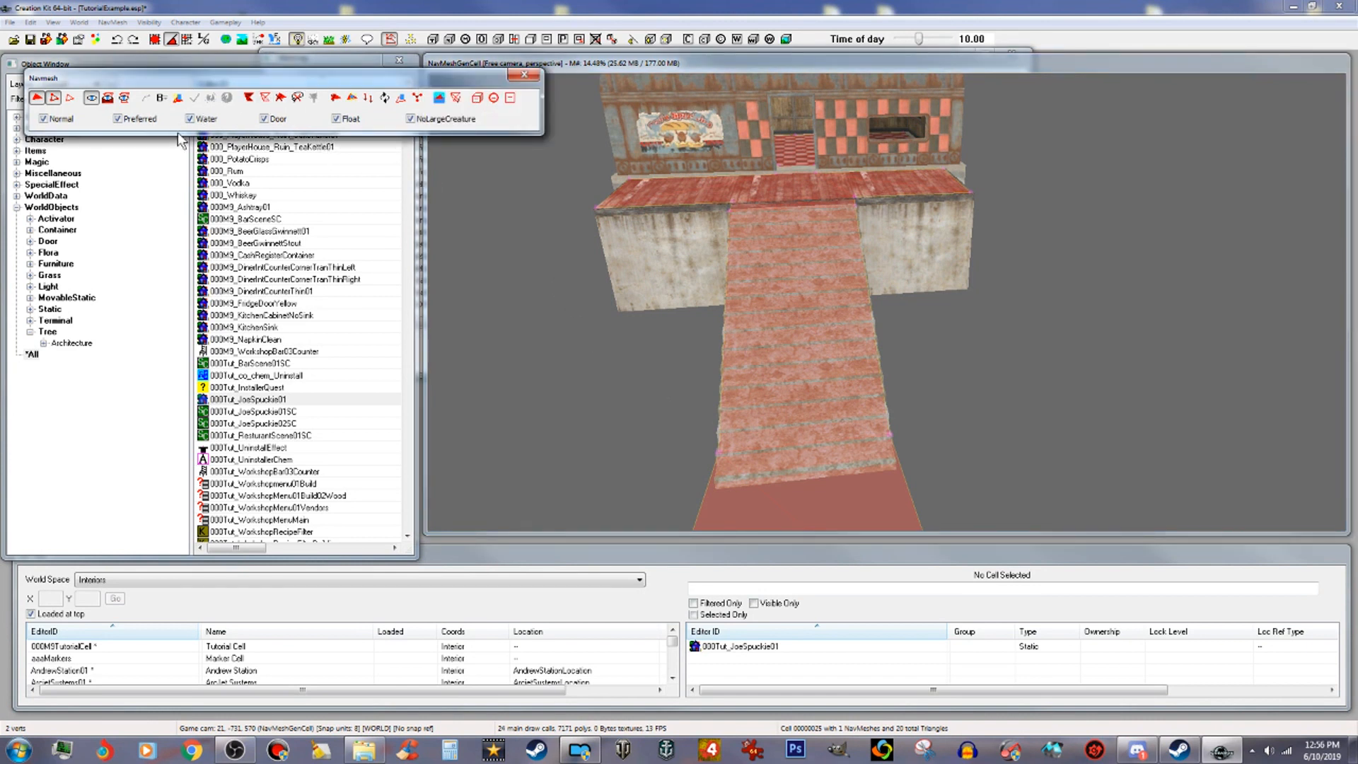
{"action": "left_click", "coordinate": [528, 75]}
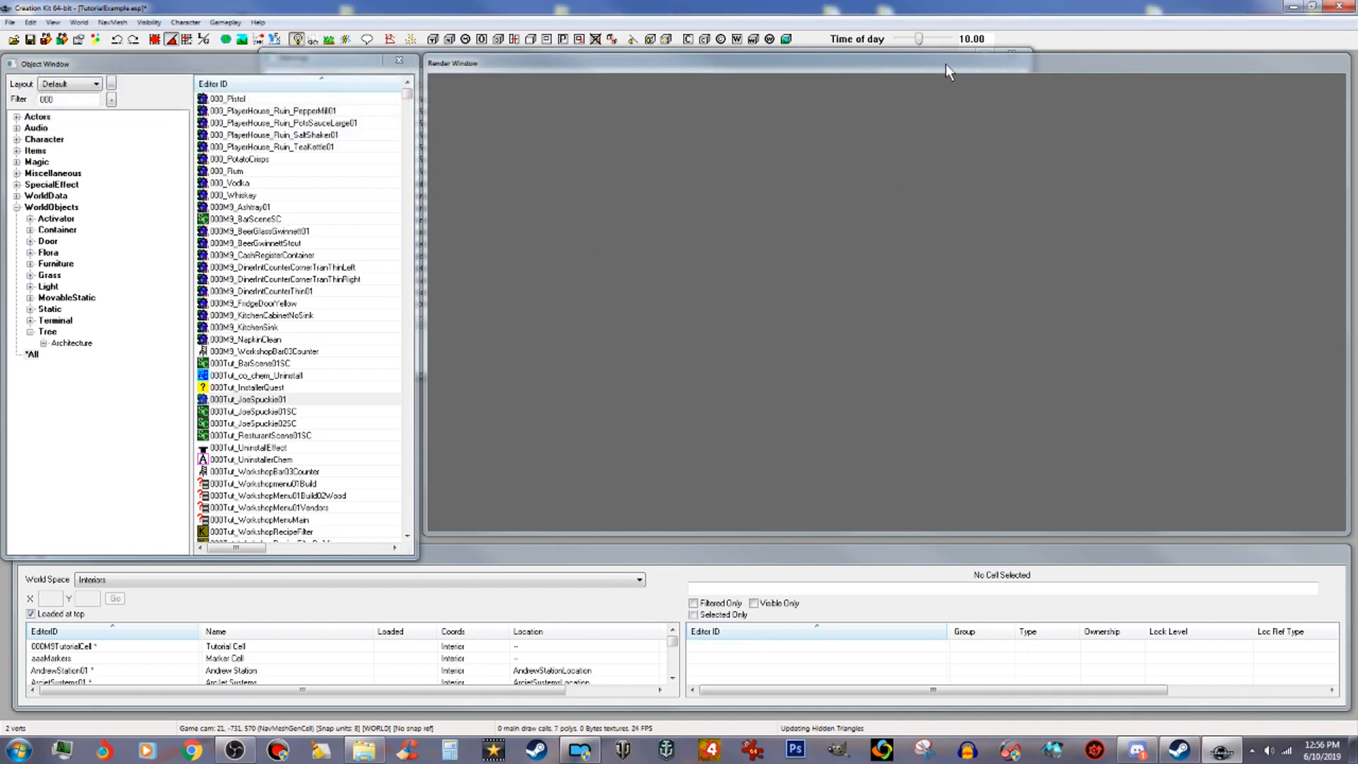
{"action": "left_click", "coordinate": [30, 38]}
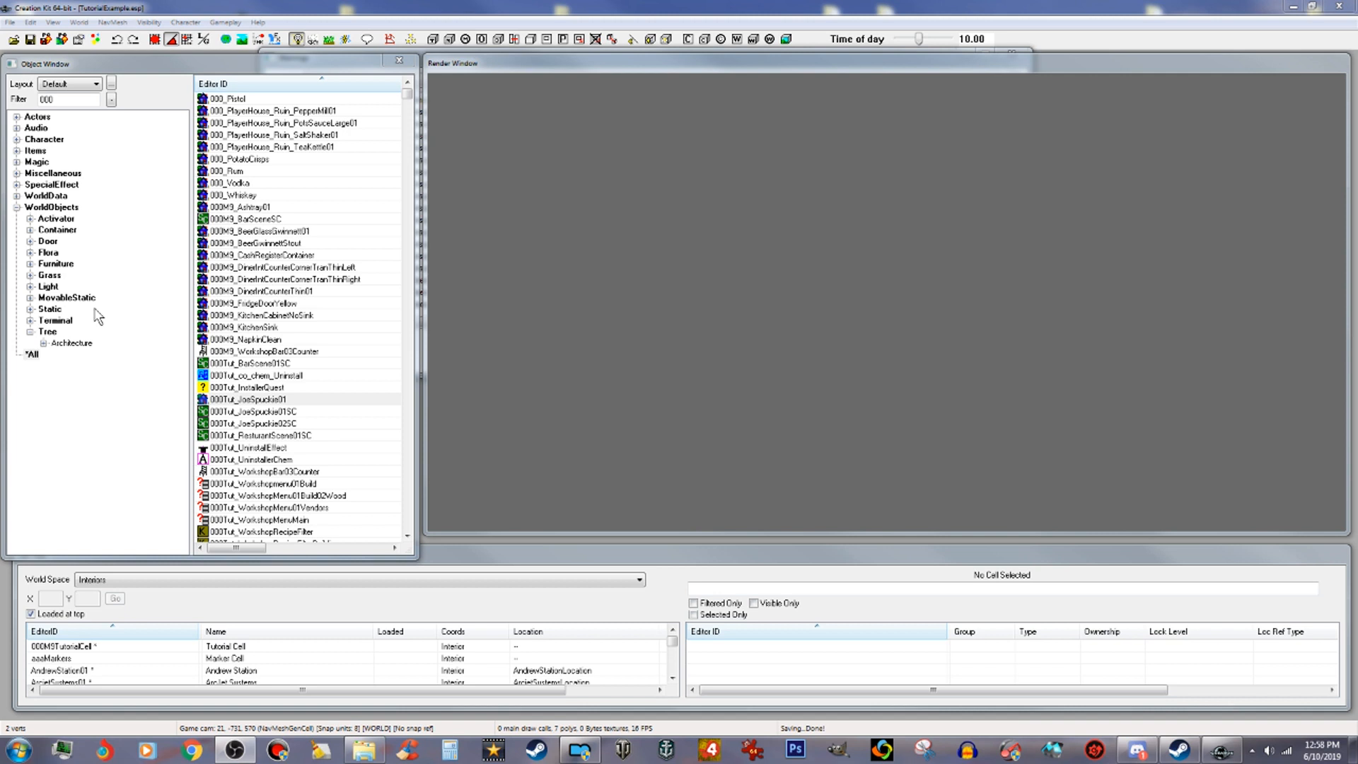
Step: Show the Constructible Object category under Items in the Object Window
{"action": "left_click", "coordinate": [17, 207]}
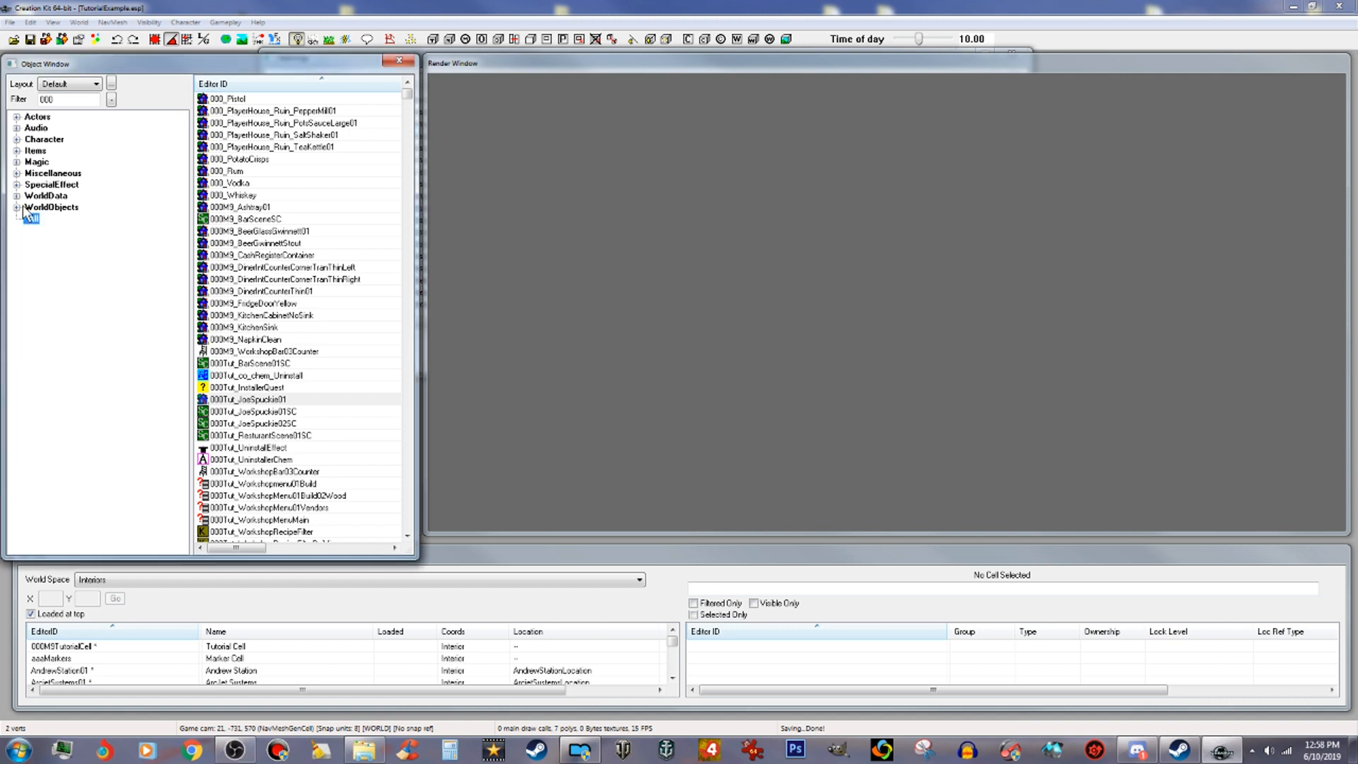
{"action": "left_click", "coordinate": [16, 151]}
{"action": "left_click", "coordinate": [104, 265]}
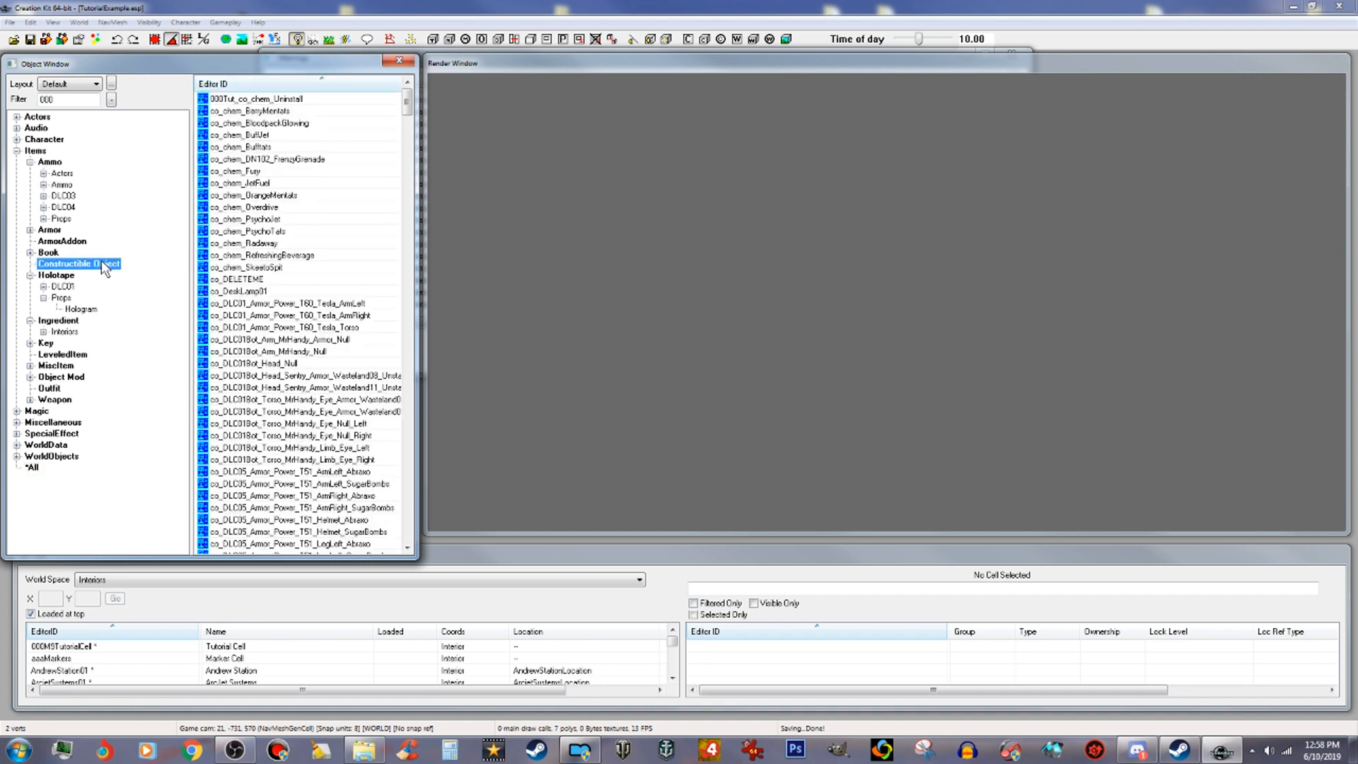
Step: Open the workshop_co_BedMattress constructible object recipe for editing
{"action": "left_click_drag", "start_coordinate": [407, 105], "coordinate": [438, 472]}
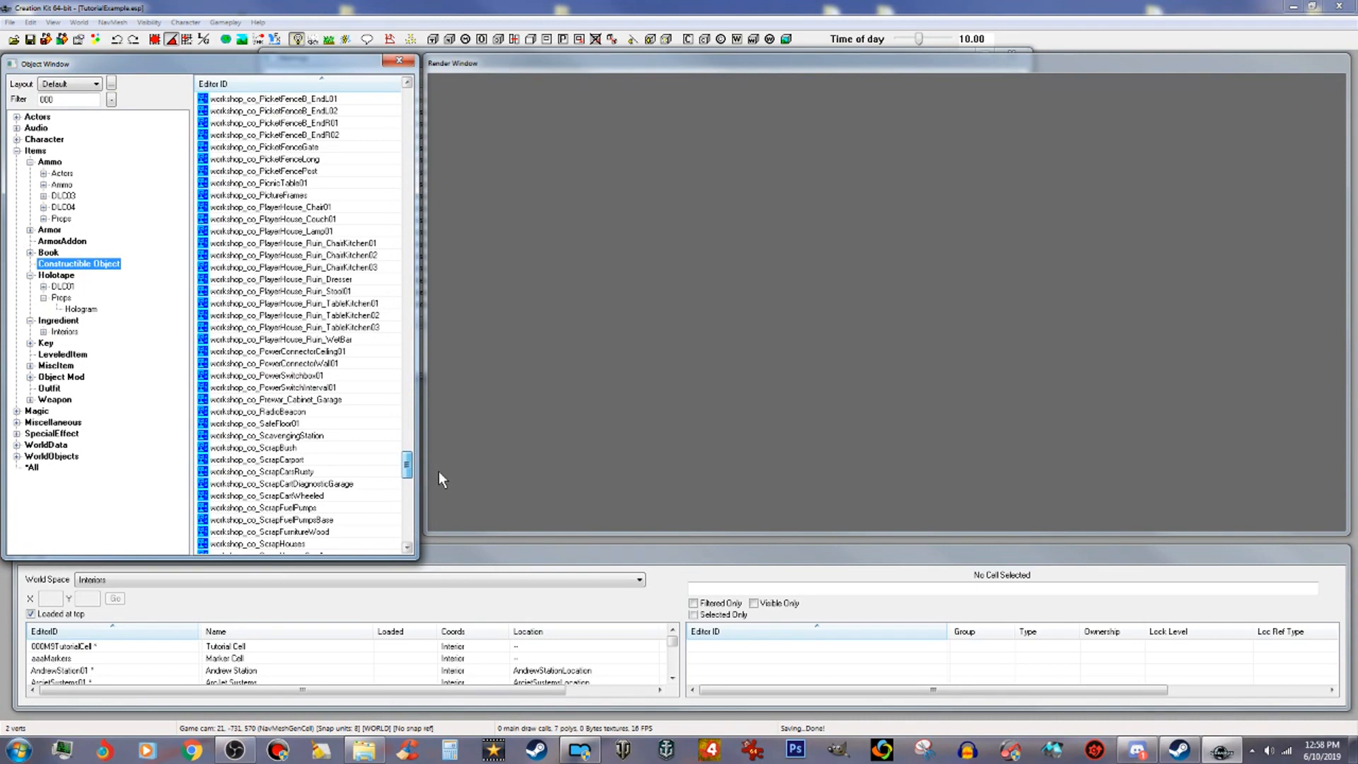
{"action": "left_click_drag", "start_coordinate": [439, 473], "coordinate": [414, 522]}
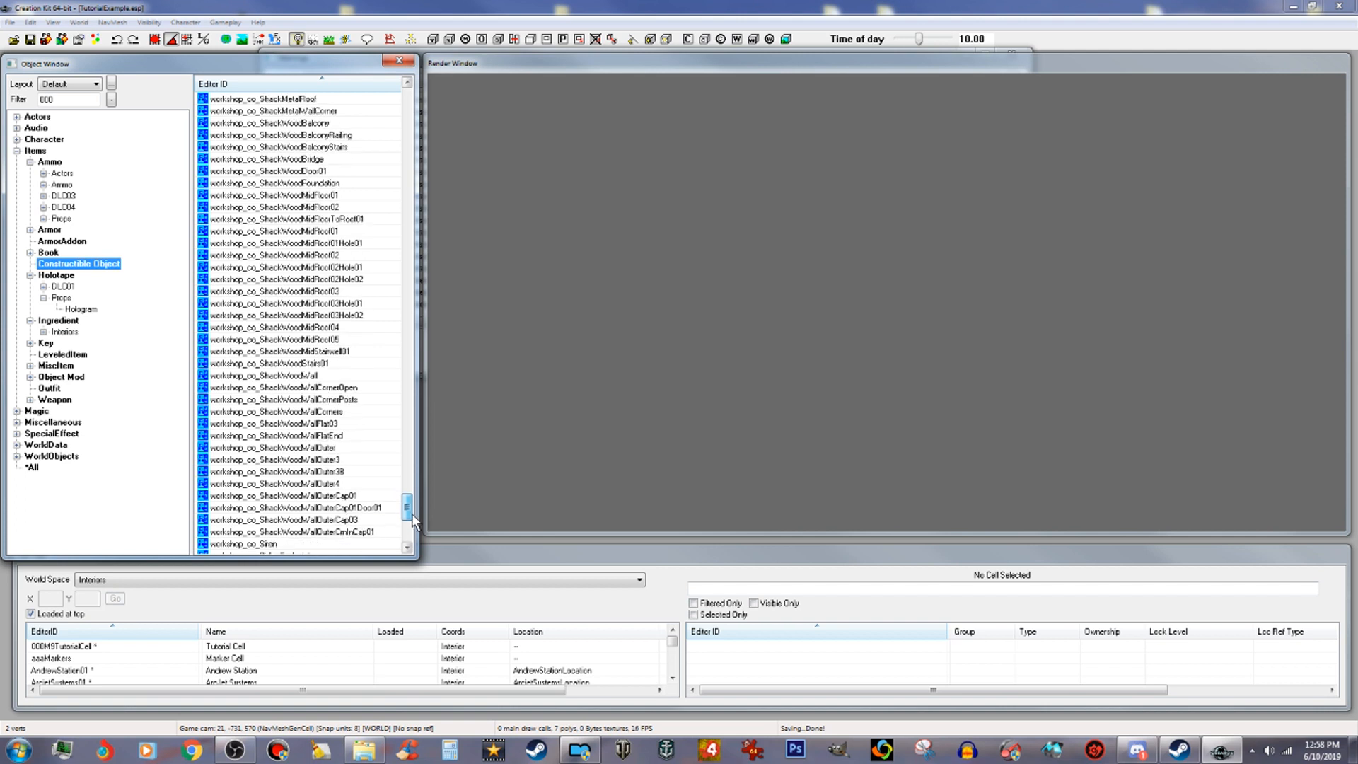
{"action": "left_click_drag", "start_coordinate": [414, 522], "coordinate": [414, 525]}
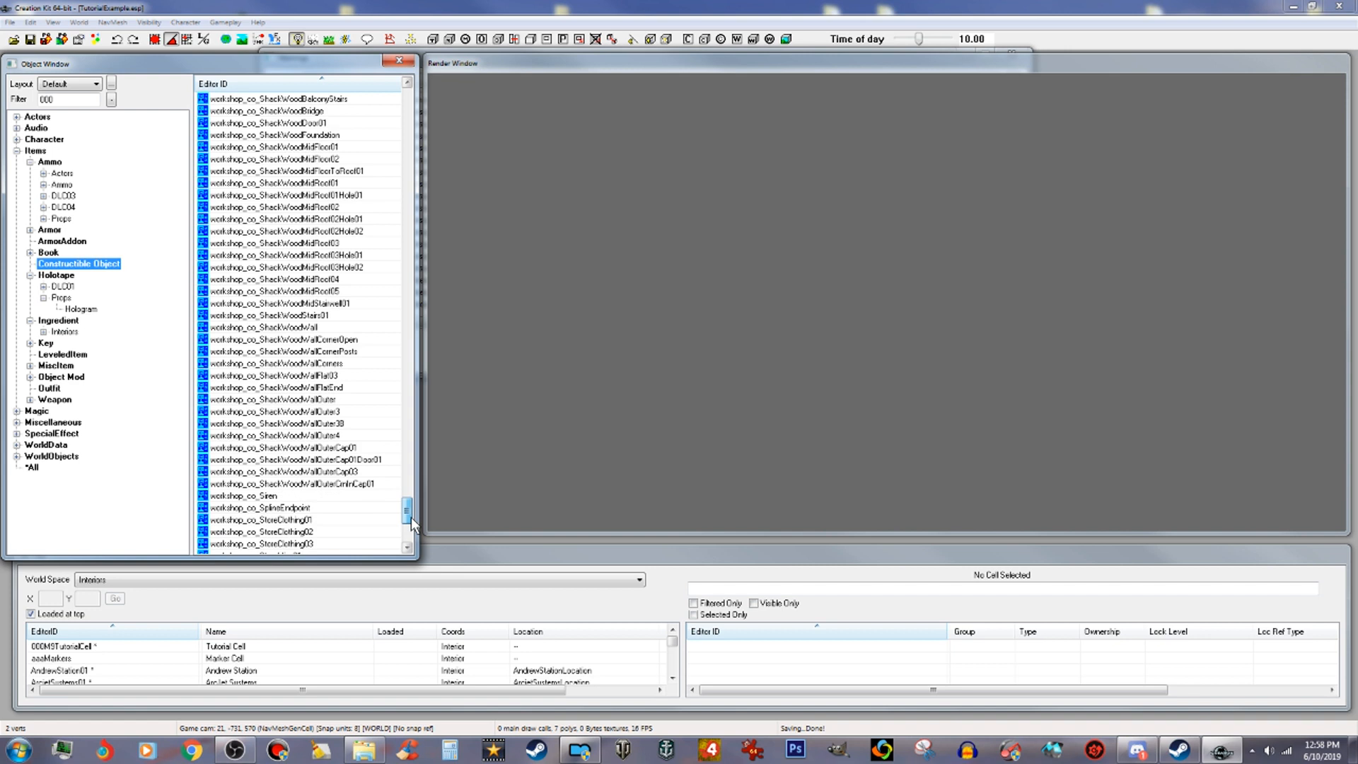
{"action": "left_click_drag", "start_coordinate": [413, 525], "coordinate": [414, 488]}
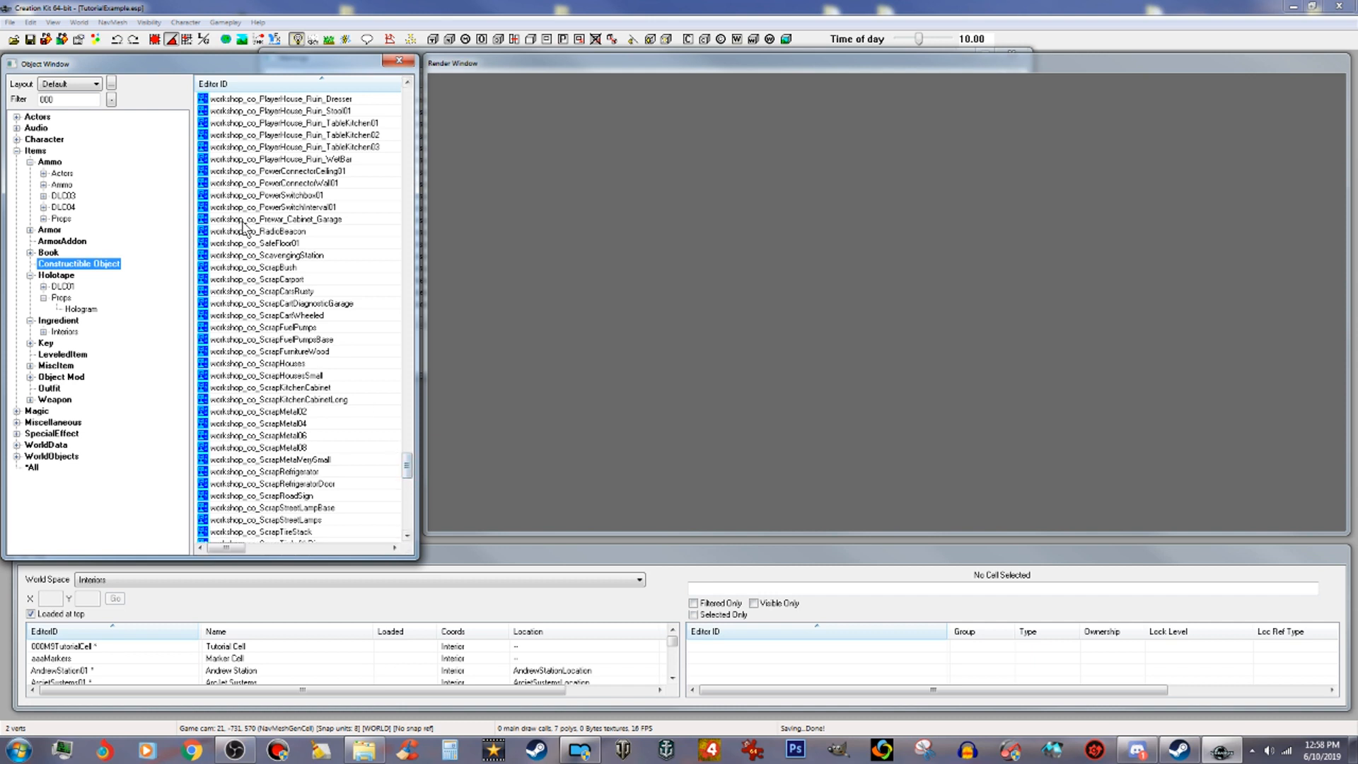
{"action": "left_click", "coordinate": [305, 220]}
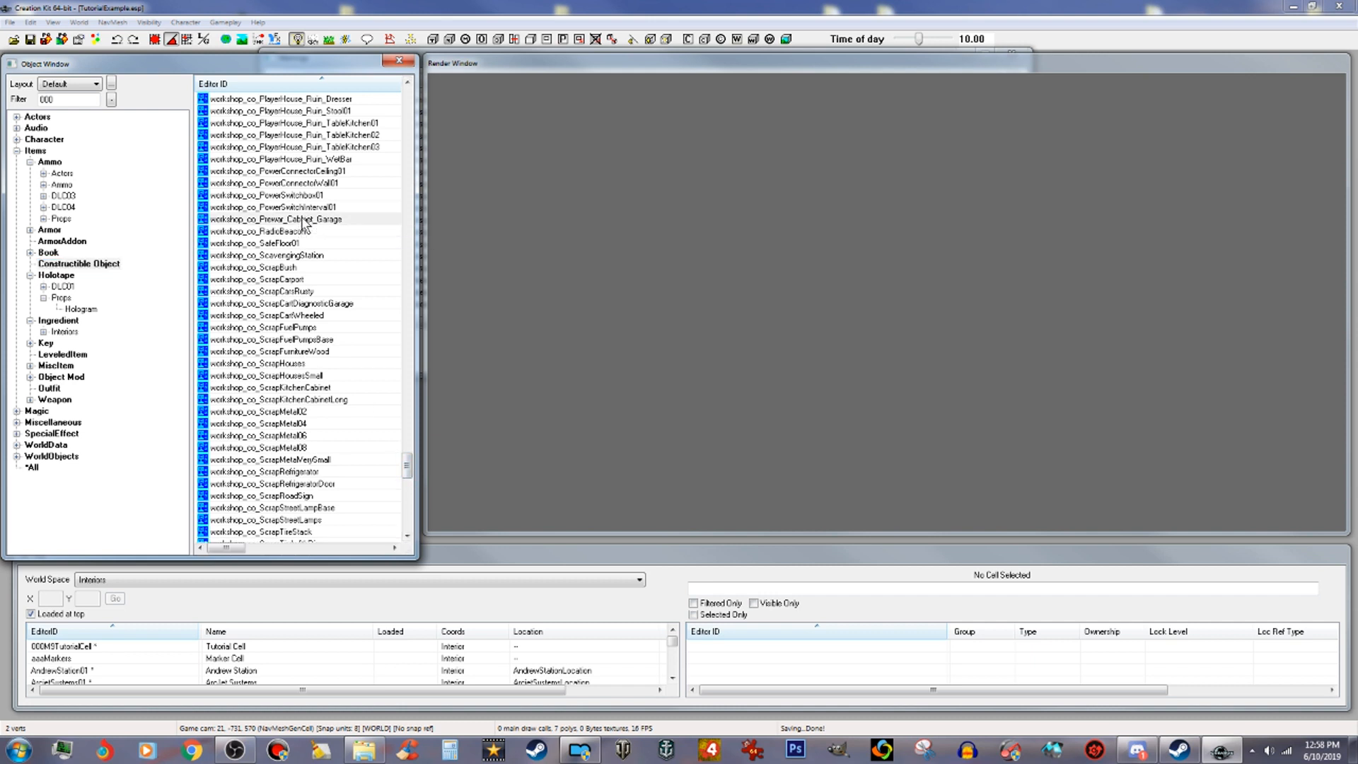
{"action": "scroll", "coordinate": [304, 223], "scroll_direction": "up", "scroll_amount": 2}
{"action": "scroll", "coordinate": [305, 223], "scroll_direction": "up", "scroll_amount": 5}
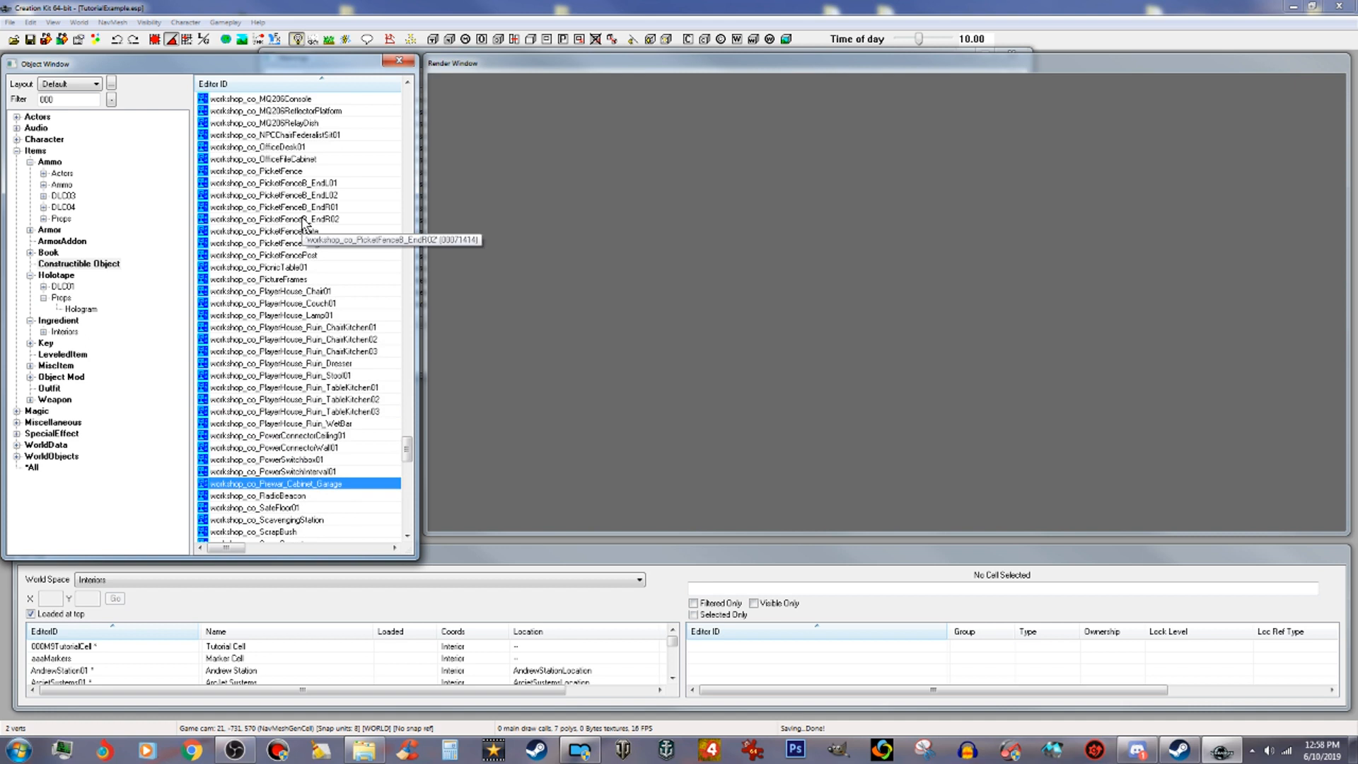
{"action": "scroll", "coordinate": [304, 223], "scroll_direction": "up", "scroll_amount": 7}
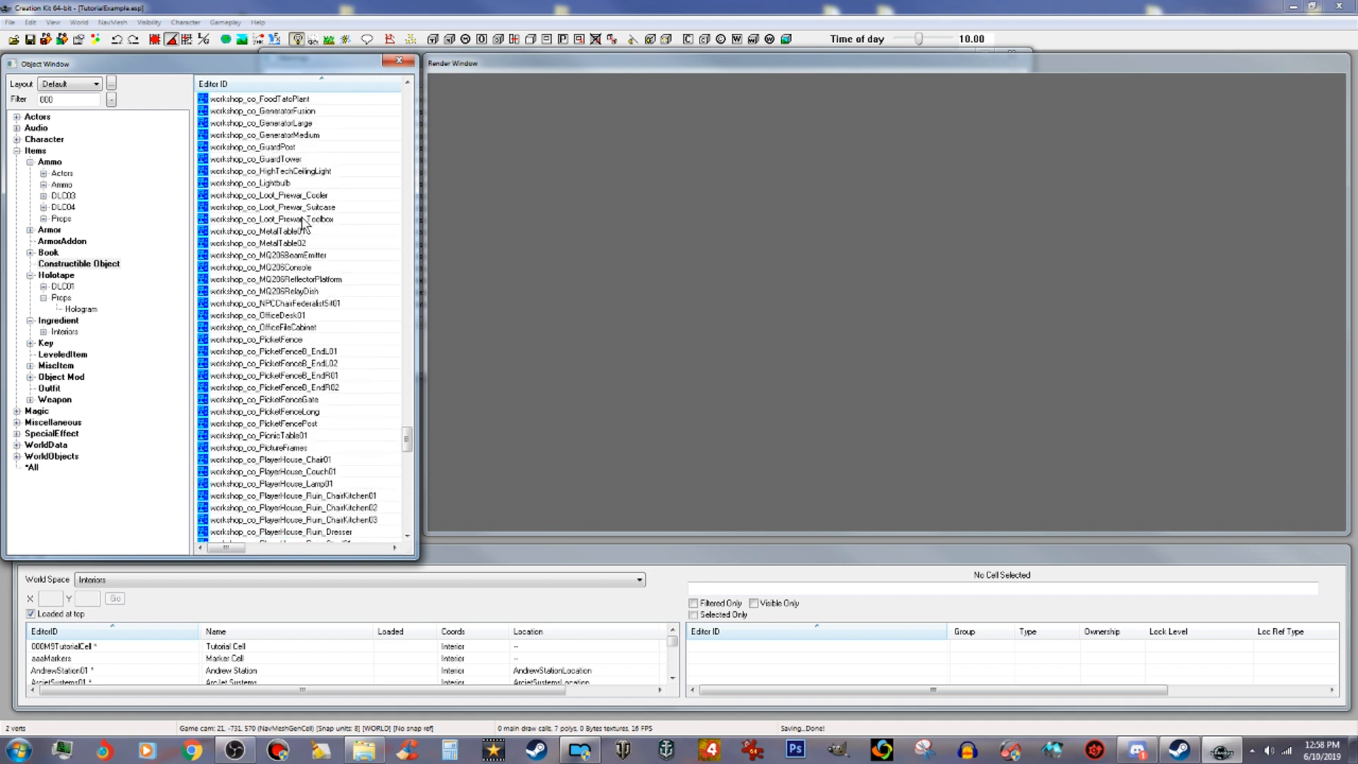
{"action": "scroll", "coordinate": [304, 223], "scroll_direction": "up", "scroll_amount": 3}
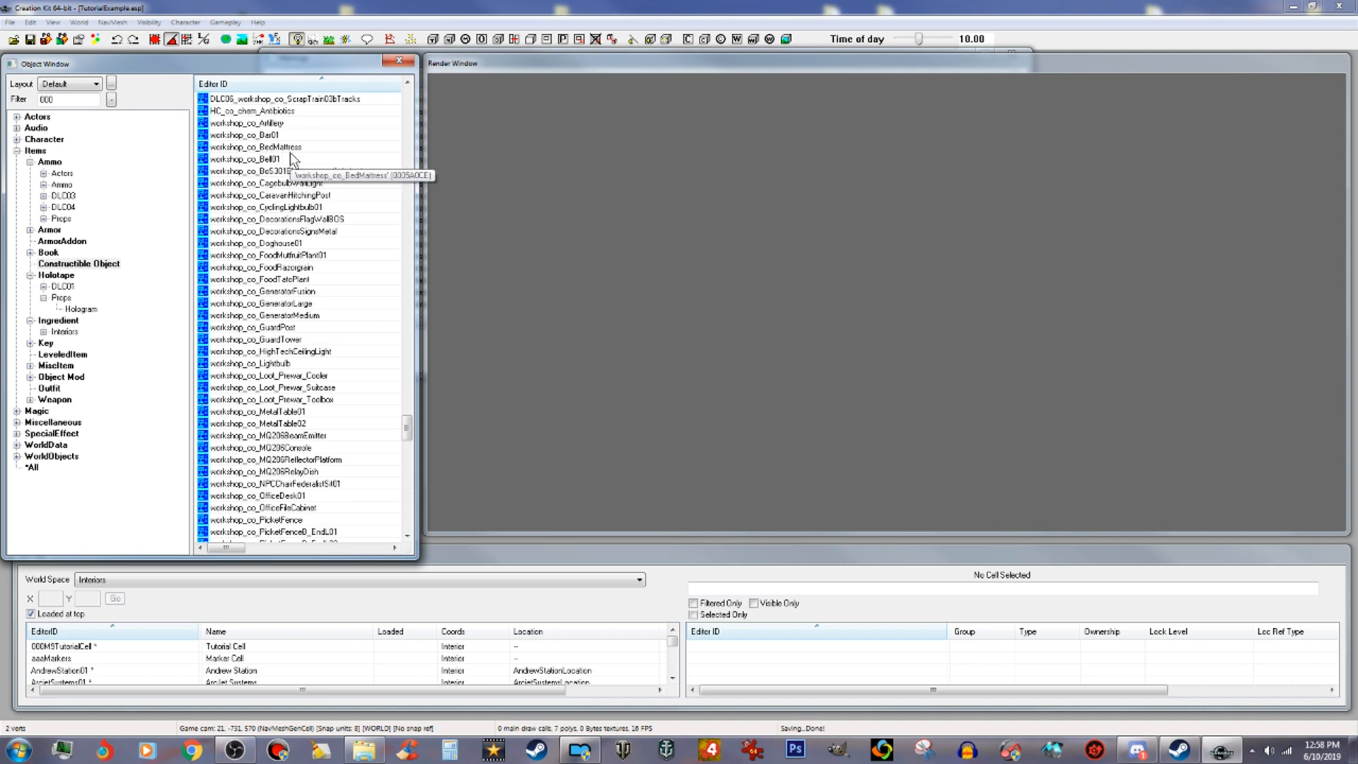
{"action": "left_click", "coordinate": [292, 149]}
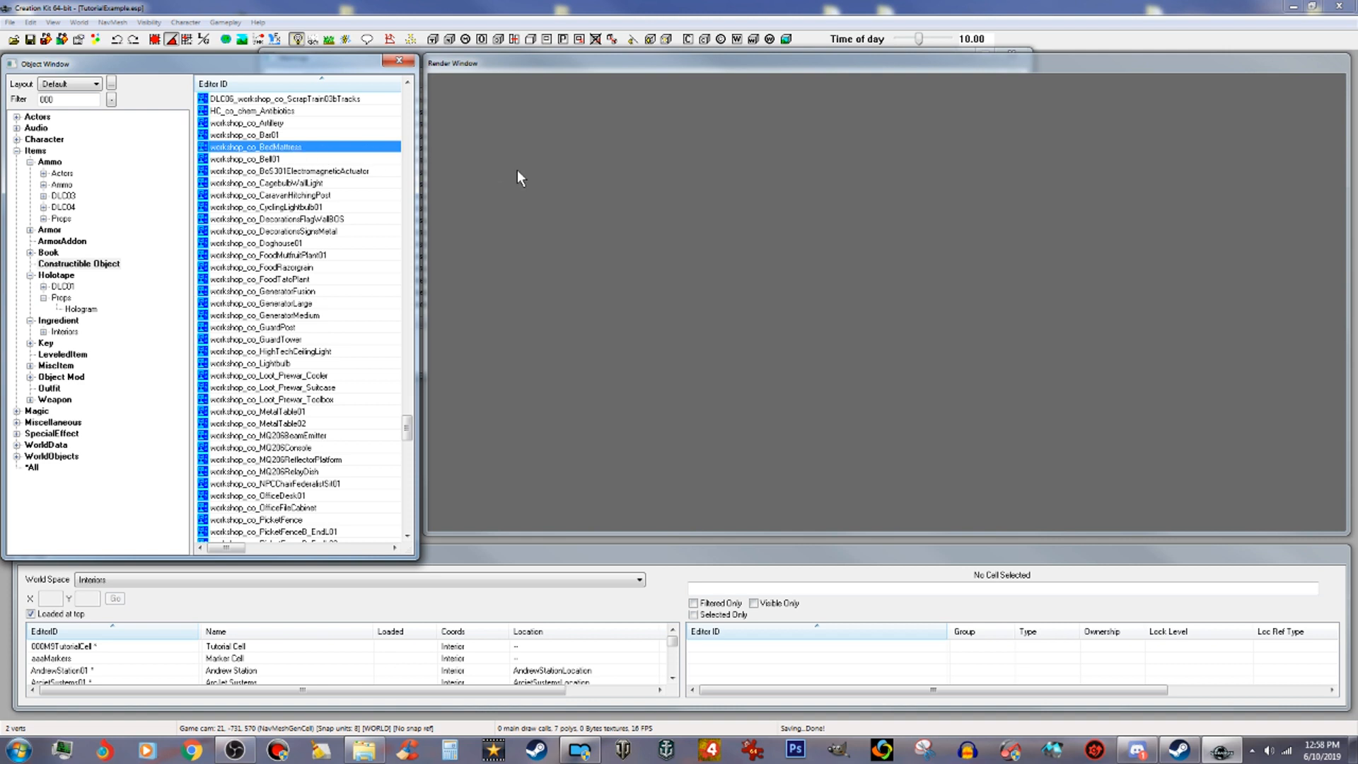
{"action": "key", "text": "Return"}
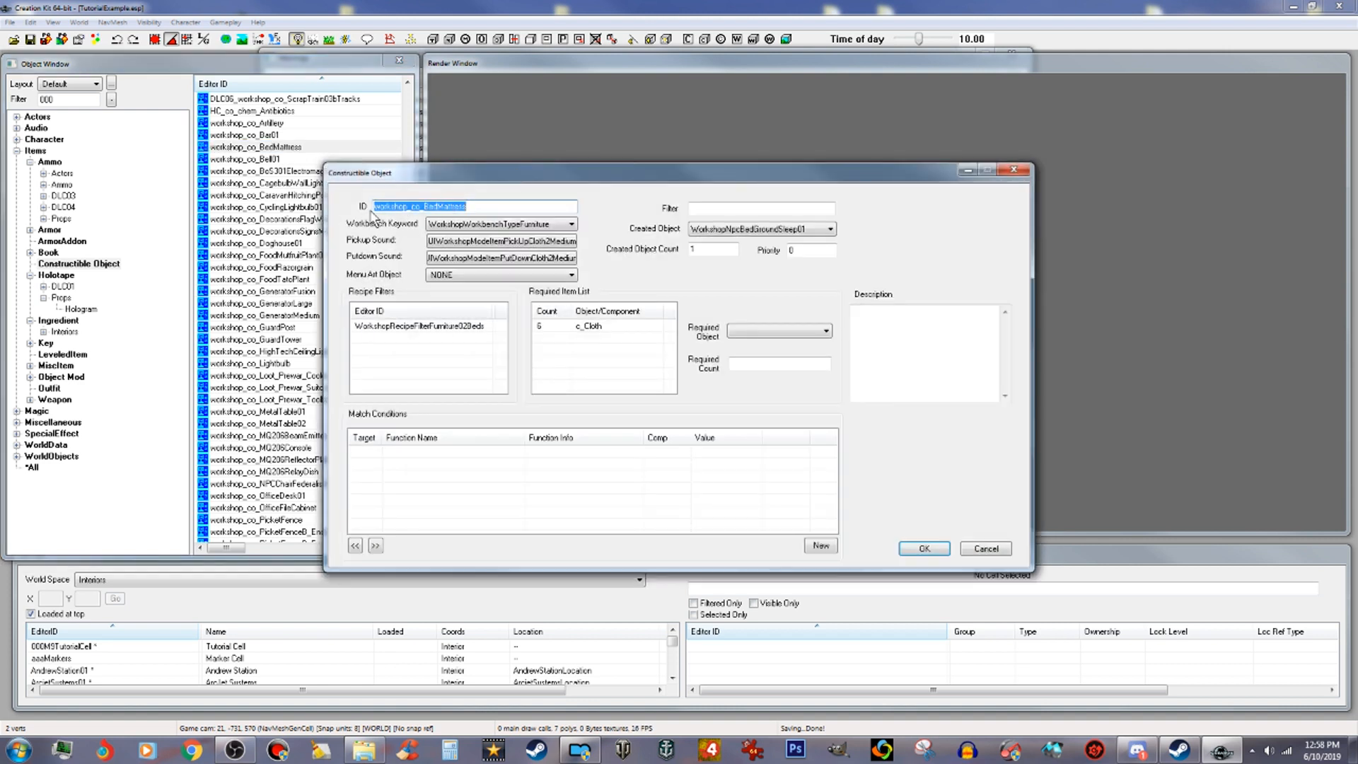
Step: Set the recipe ID to 000Tut_workshop_co_JoeSpuckiePrefab and the workbench keyword to WorkshopWorkbenchTypeSettlement
{"action": "left_click", "coordinate": [375, 204]}
{"action": "type", "text": "000Tut_"}
{"action": "left_click_drag", "start_coordinate": [453, 207], "coordinate": [555, 208]}
{"action": "key", "text": "BackSpace"}
{"action": "type", "text": "JoeSpuckle"}
{"action": "left_click", "coordinate": [563, 226]}
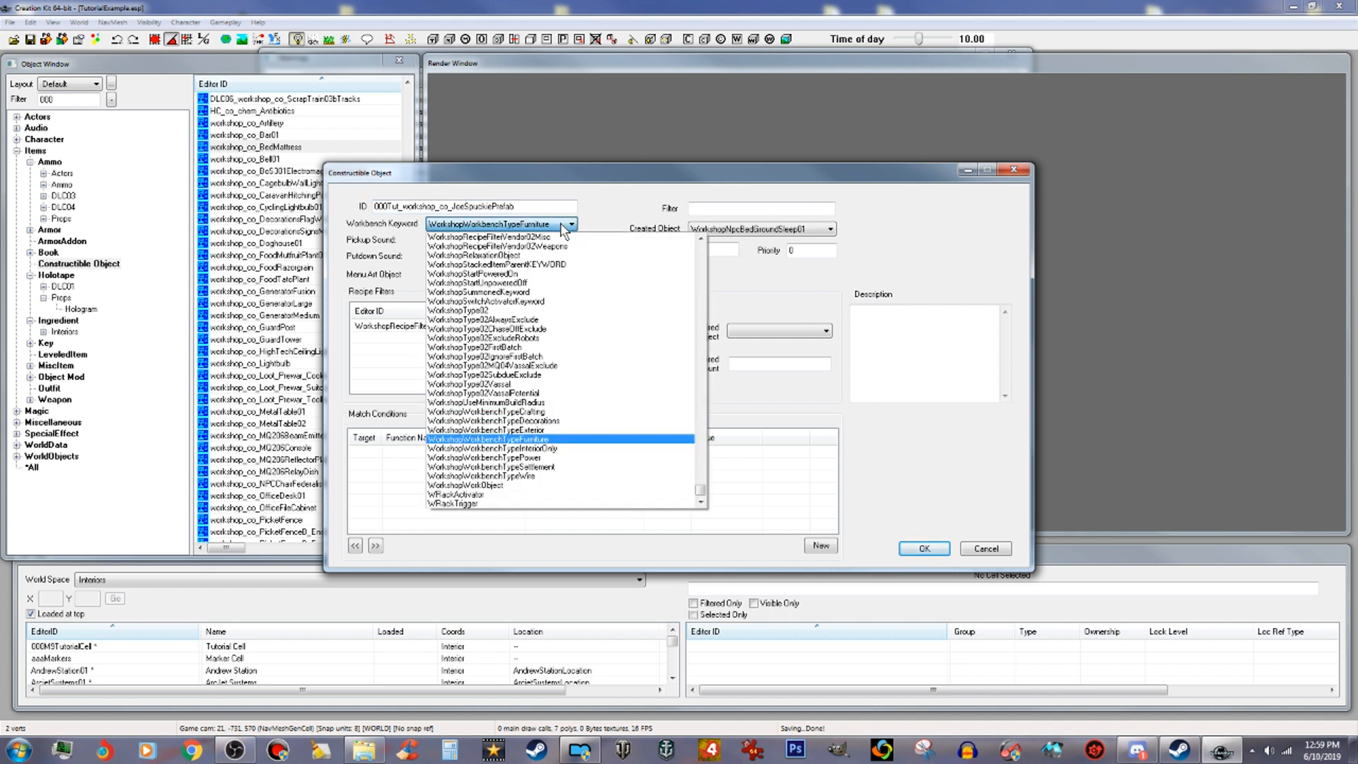
{"action": "left_click", "coordinate": [585, 468]}
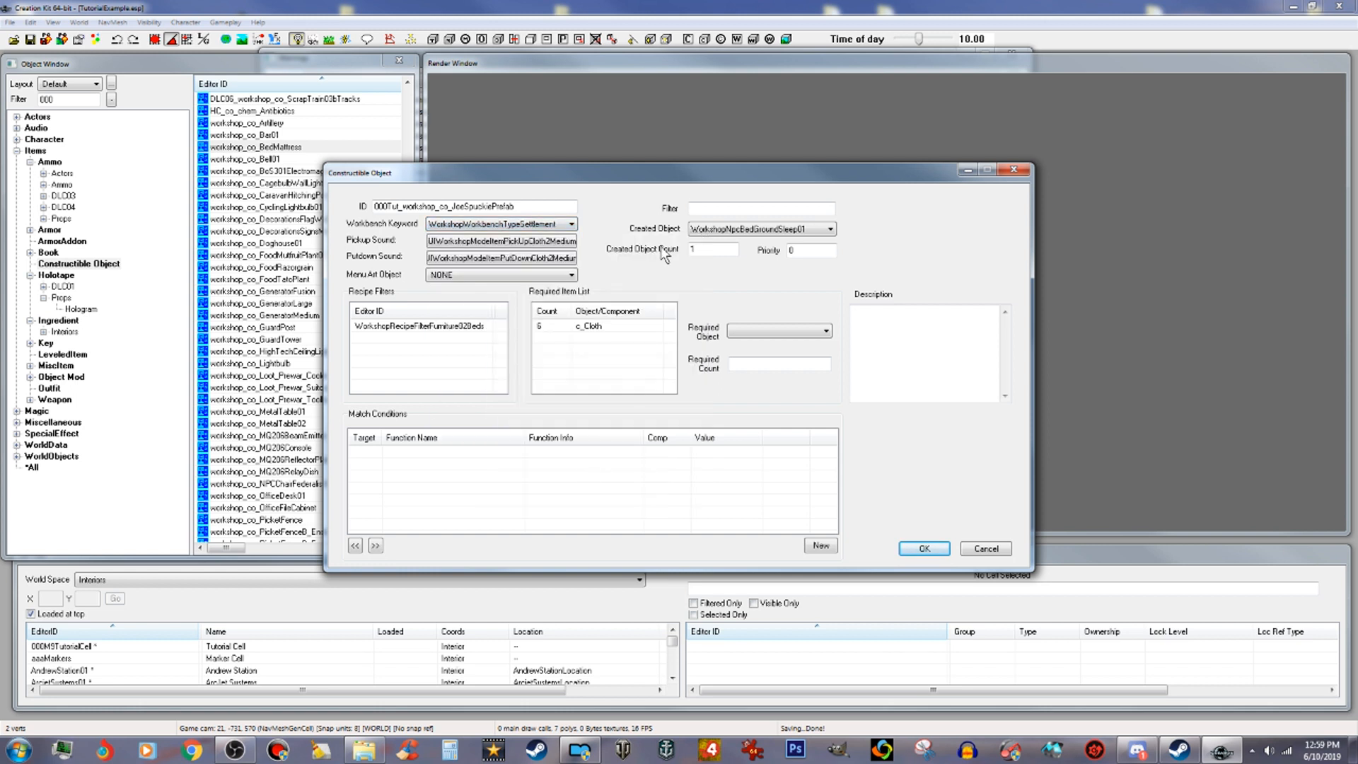
Step: Set the pickup sound to UIWorkshopModelItemPickUpMetal3Large, filtering the form list by pickup
{"action": "double_click", "coordinate": [561, 241]}
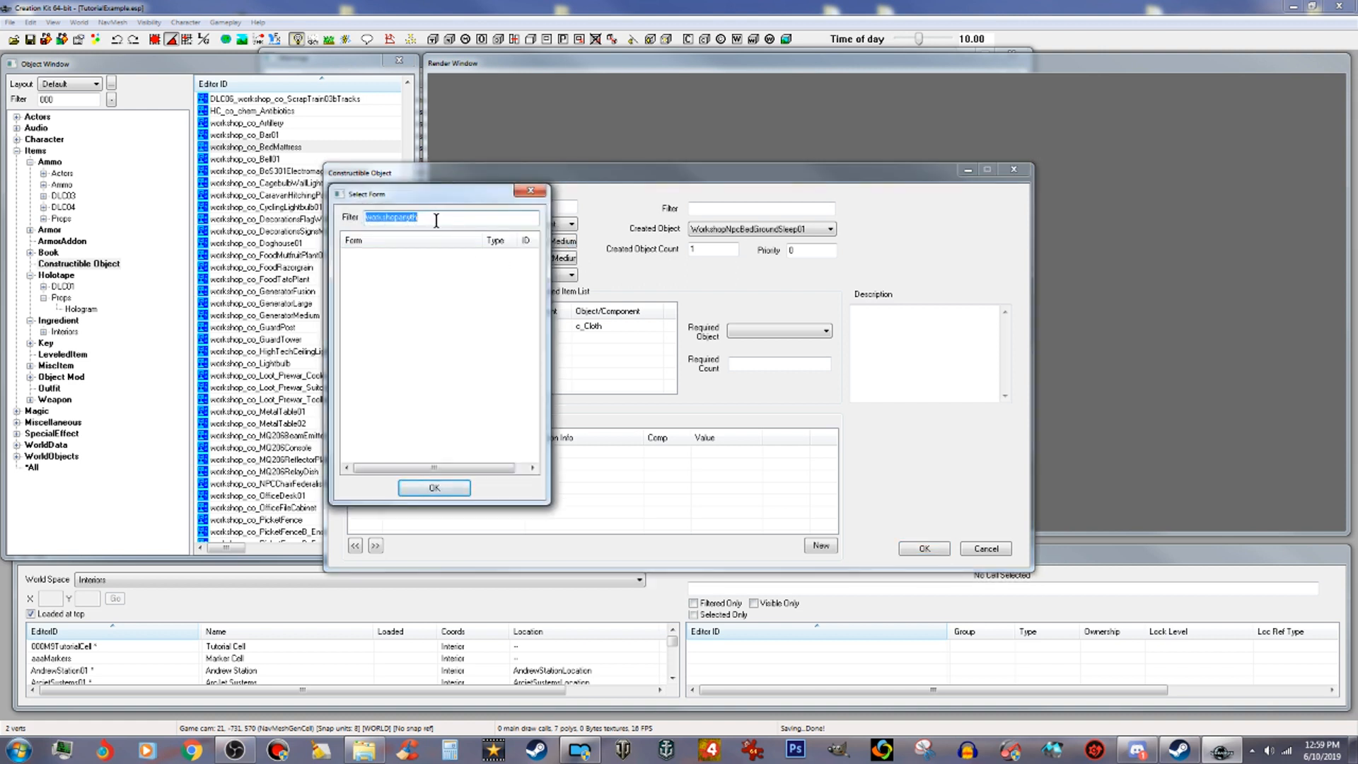
{"action": "type", "text": "met"}
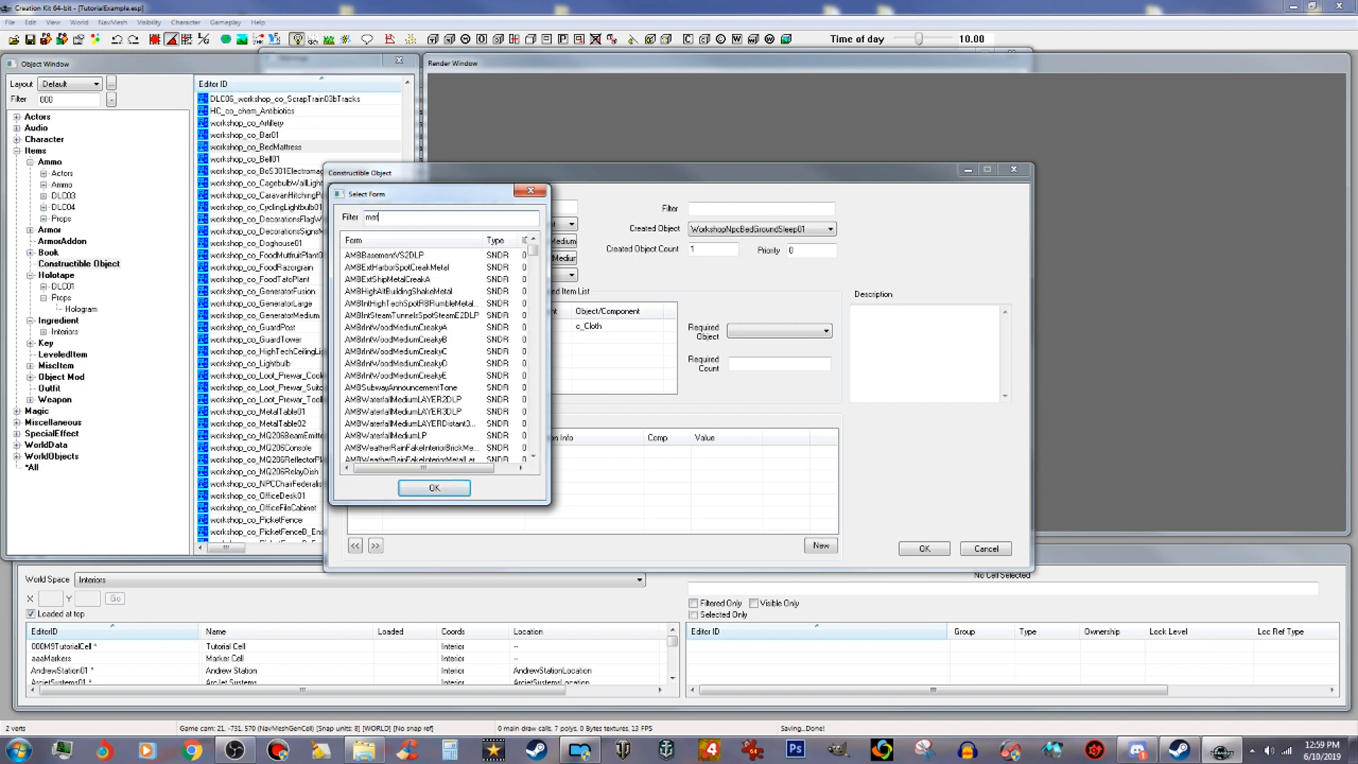
{"action": "type", "text": "al"}
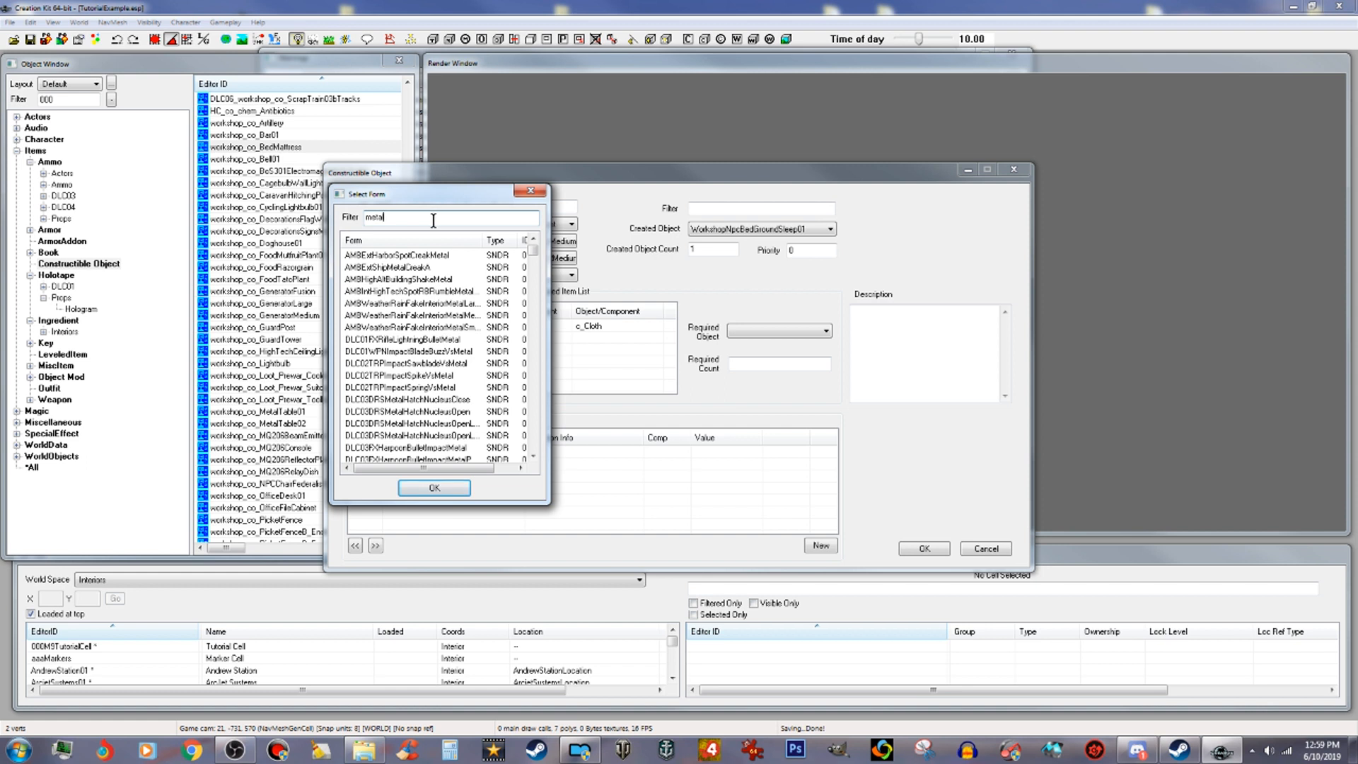
{"action": "left_click_drag", "start_coordinate": [389, 220], "coordinate": [337, 221]}
{"action": "type", "text": "p"}
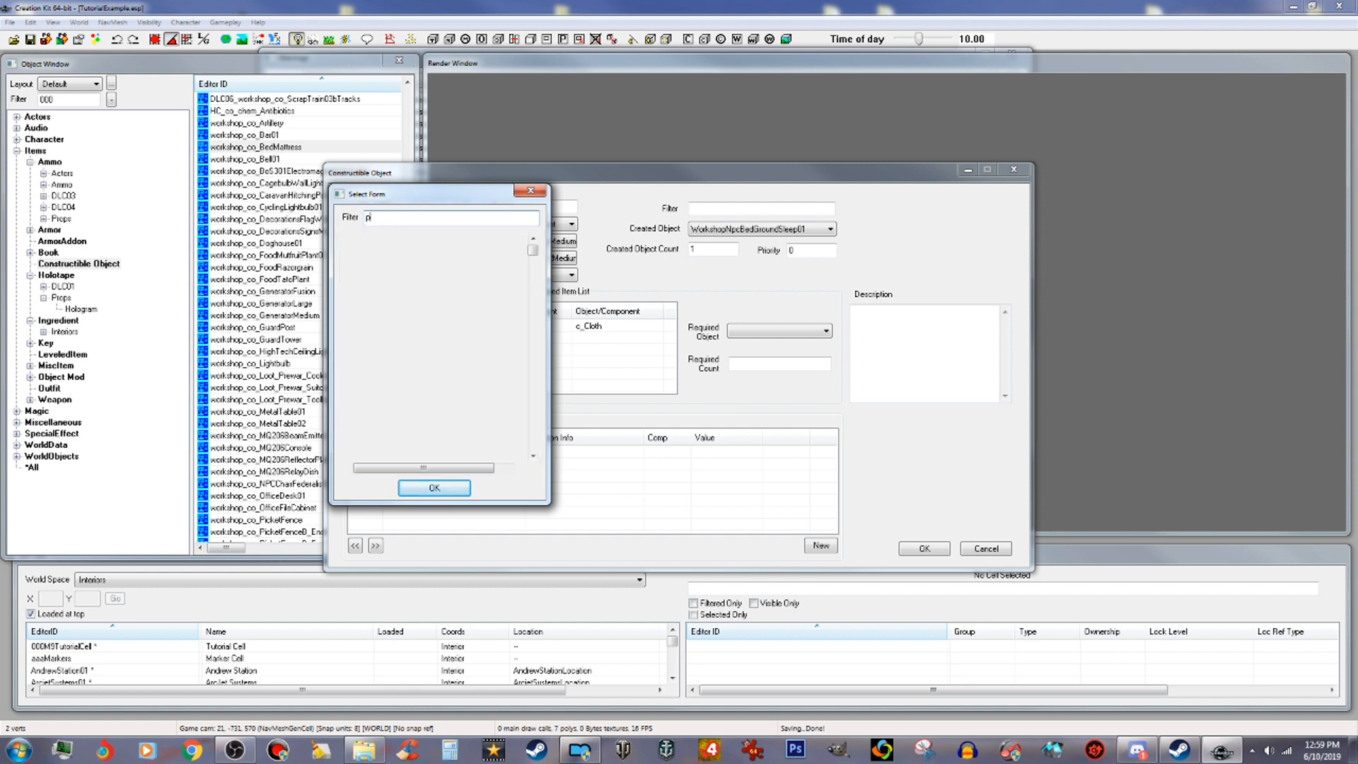
{"action": "type", "text": "ickup"}
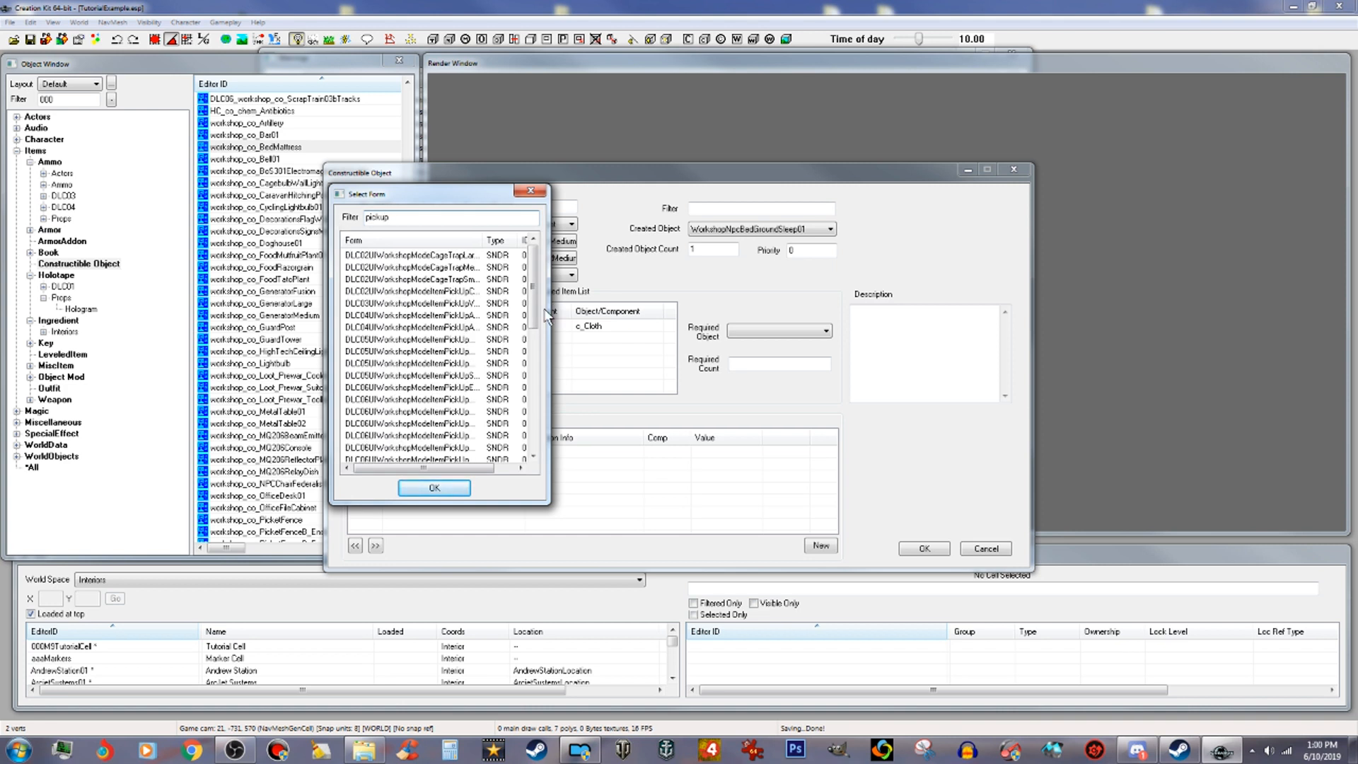
{"action": "left_click_drag", "start_coordinate": [533, 317], "coordinate": [549, 401]}
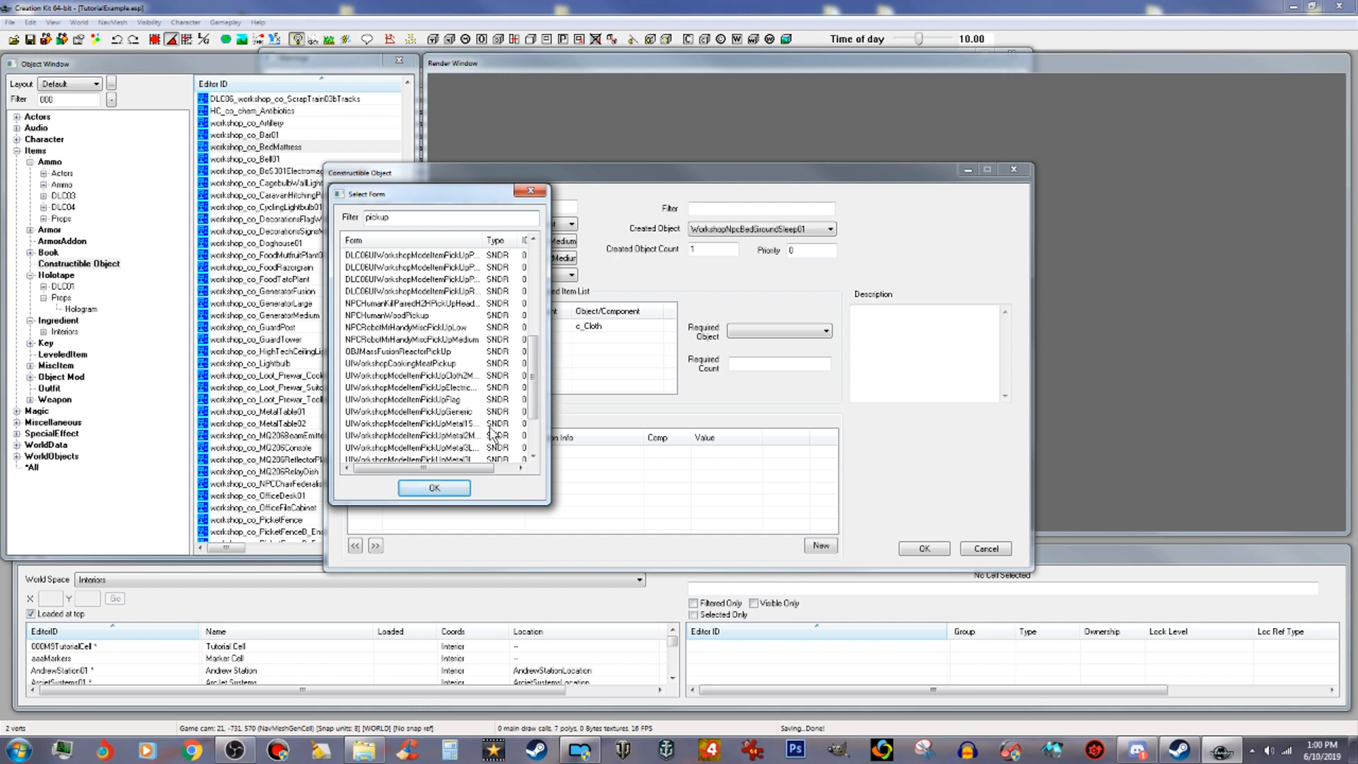
{"action": "left_click", "coordinate": [458, 449]}
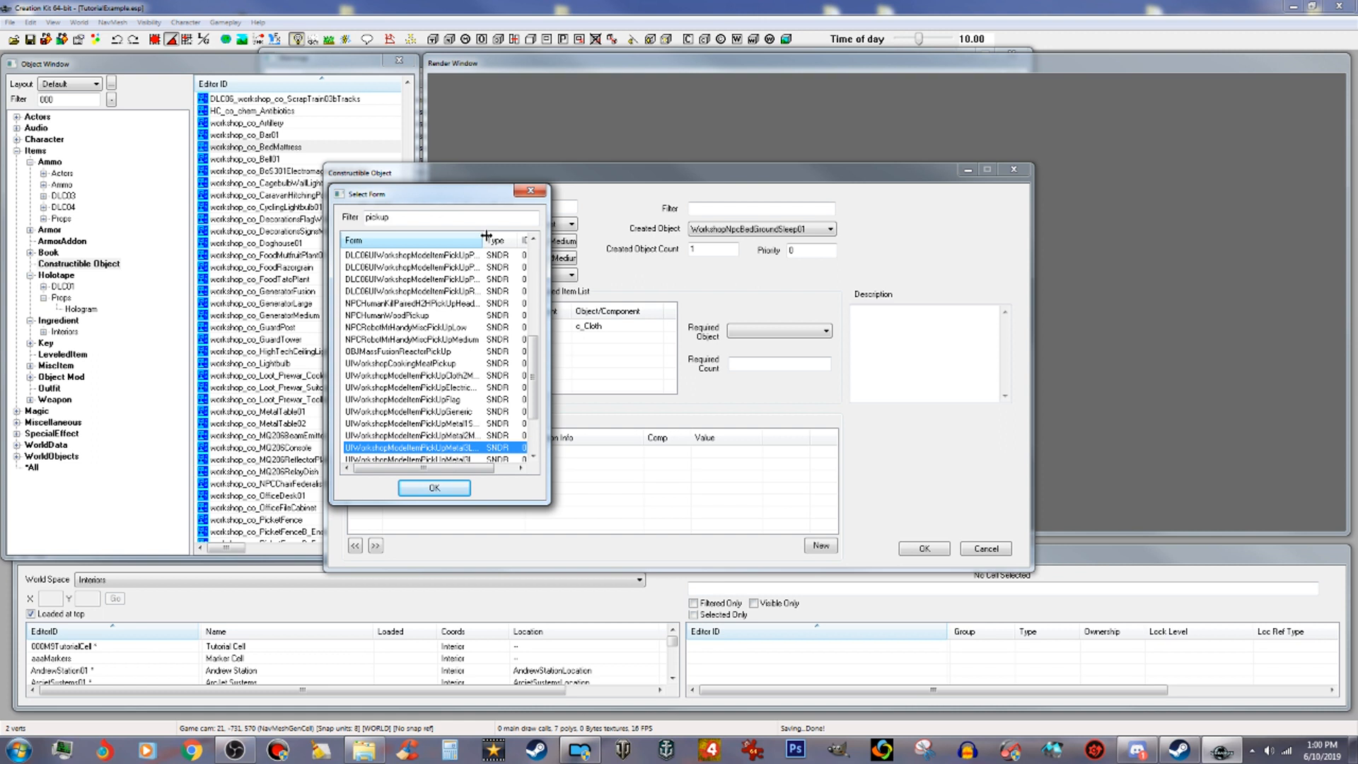
{"action": "left_click_drag", "start_coordinate": [487, 236], "coordinate": [514, 236]}
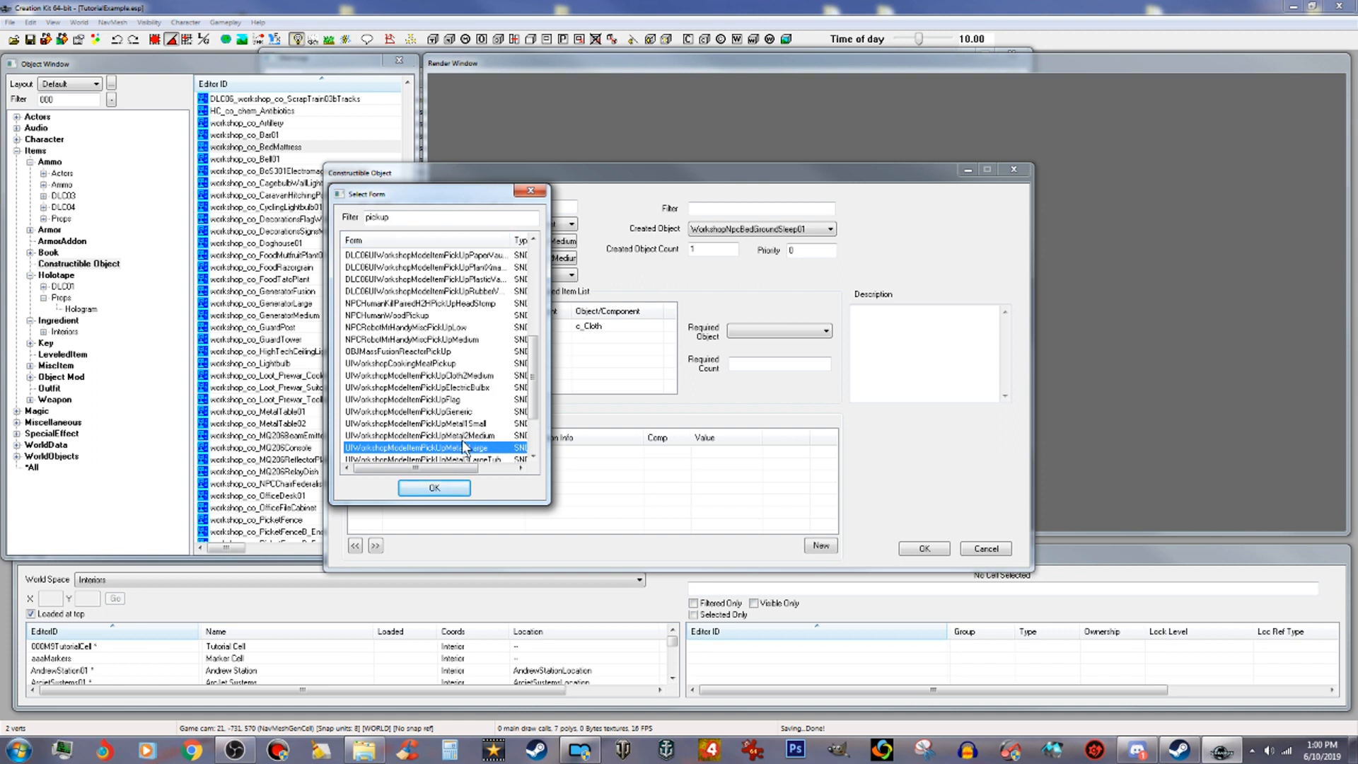
{"action": "left_click", "coordinate": [434, 489]}
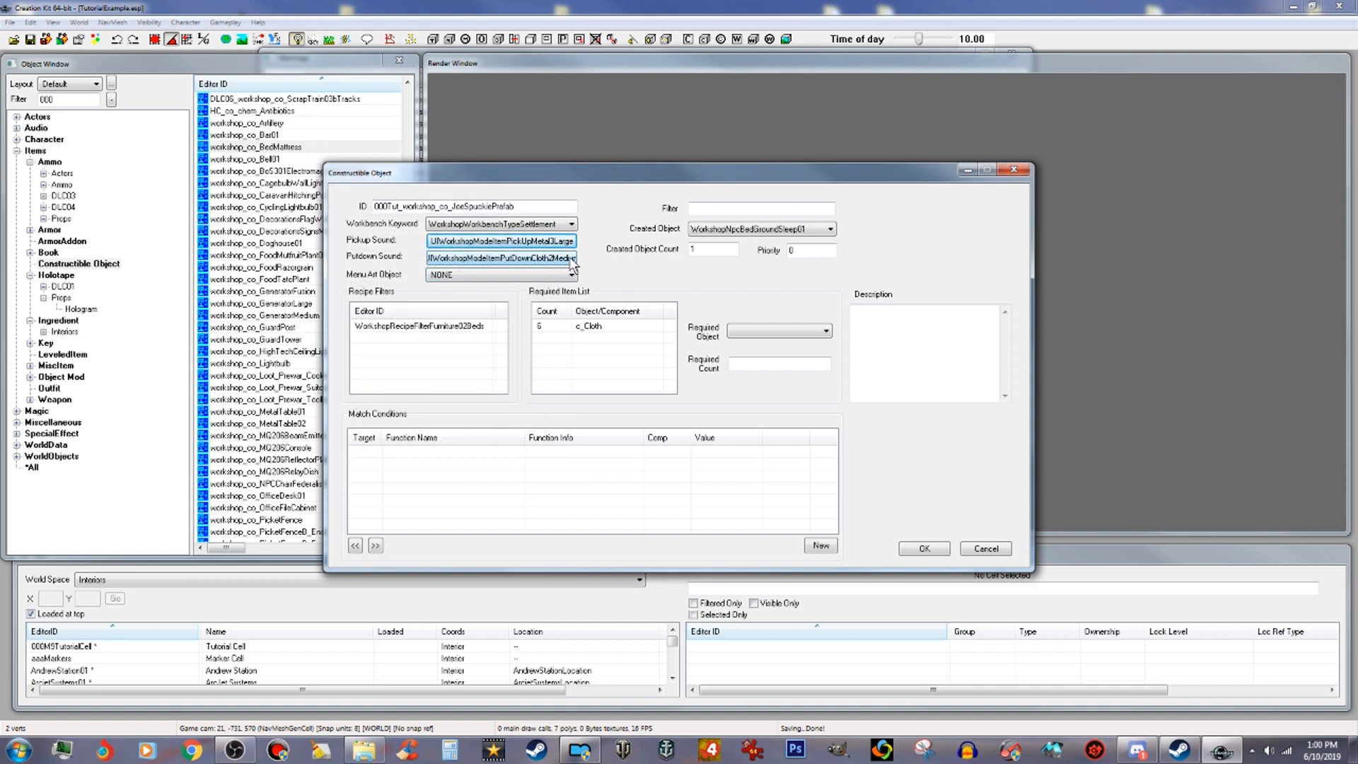
Step: Set the putdown sound to UIWorkshopModelItemPutDownMetal3Large, filtering the form list by putdown
{"action": "double_click", "coordinate": [555, 258]}
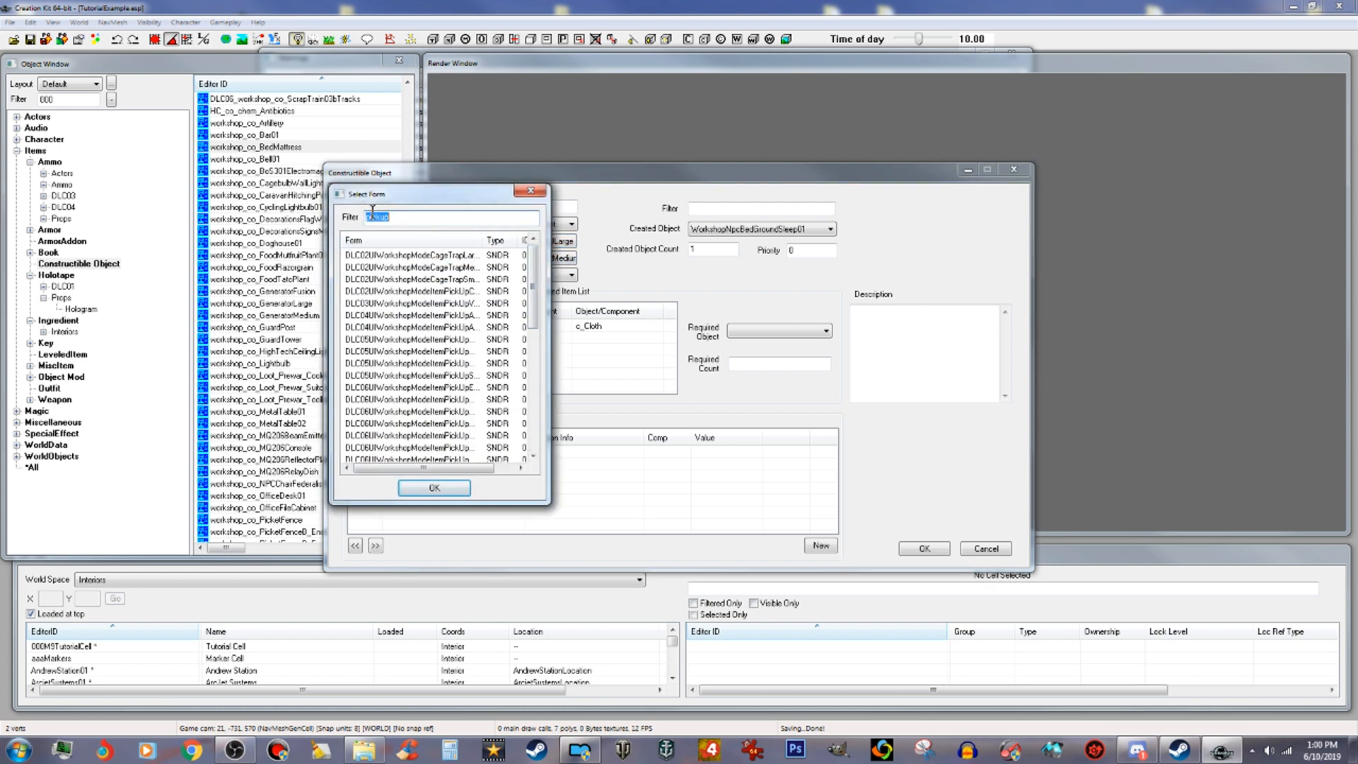
{"action": "type", "text": "p"}
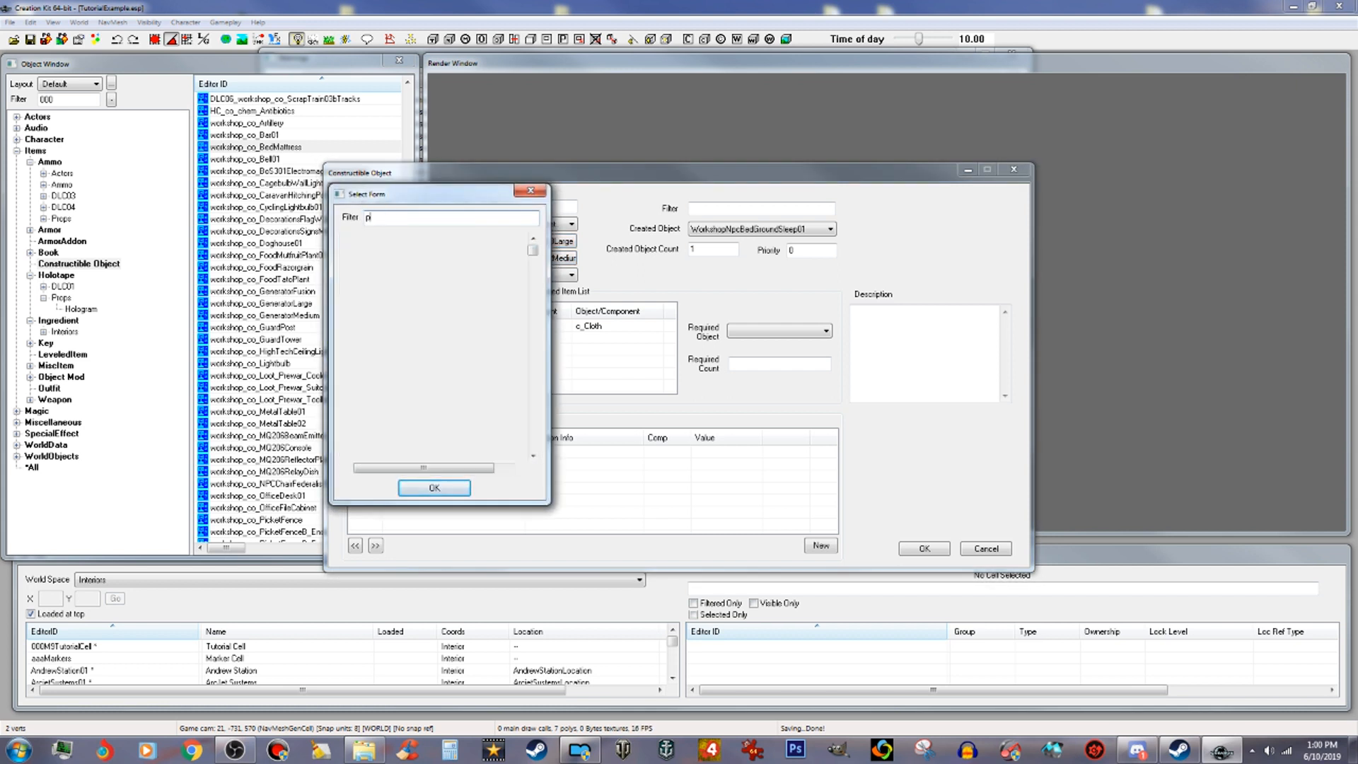
{"action": "type", "text": "utdown"}
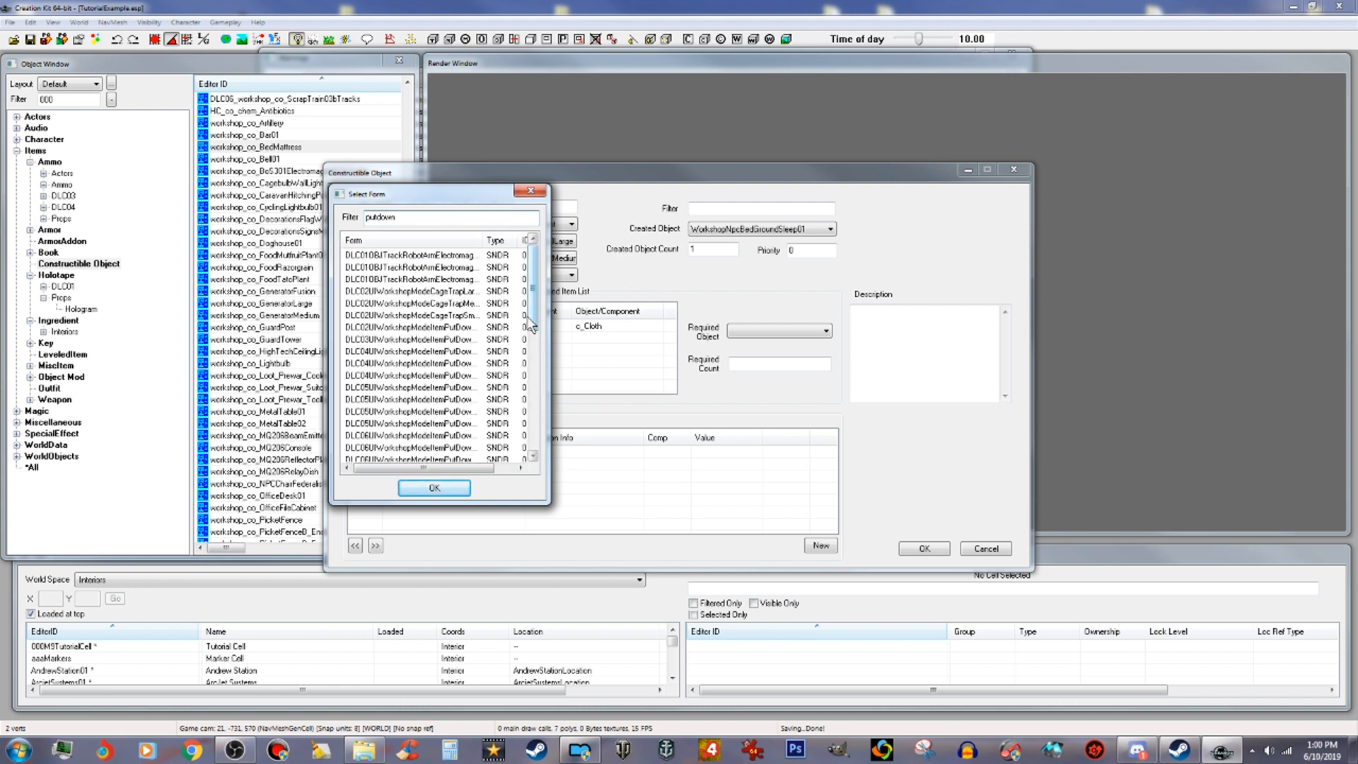
{"action": "left_click_drag", "start_coordinate": [533, 315], "coordinate": [557, 421]}
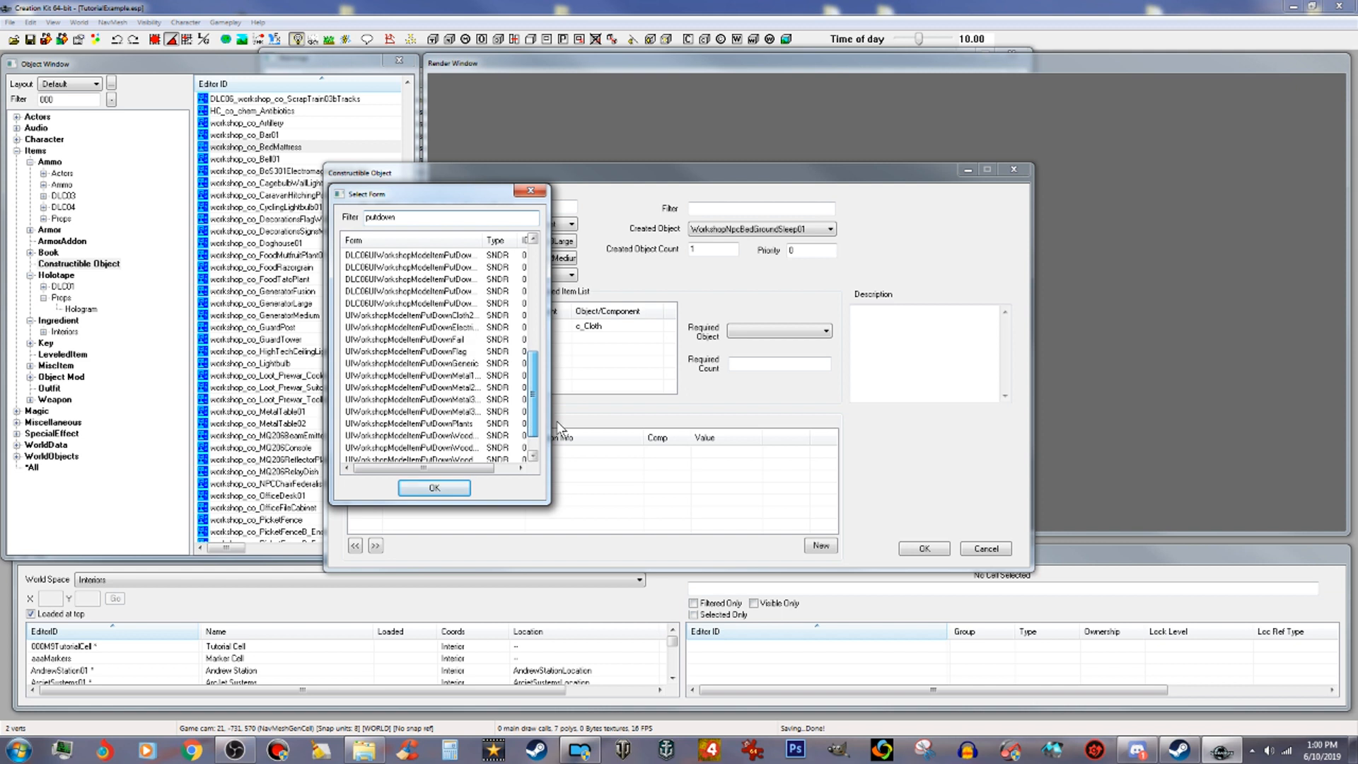
{"action": "left_click", "coordinate": [466, 412]}
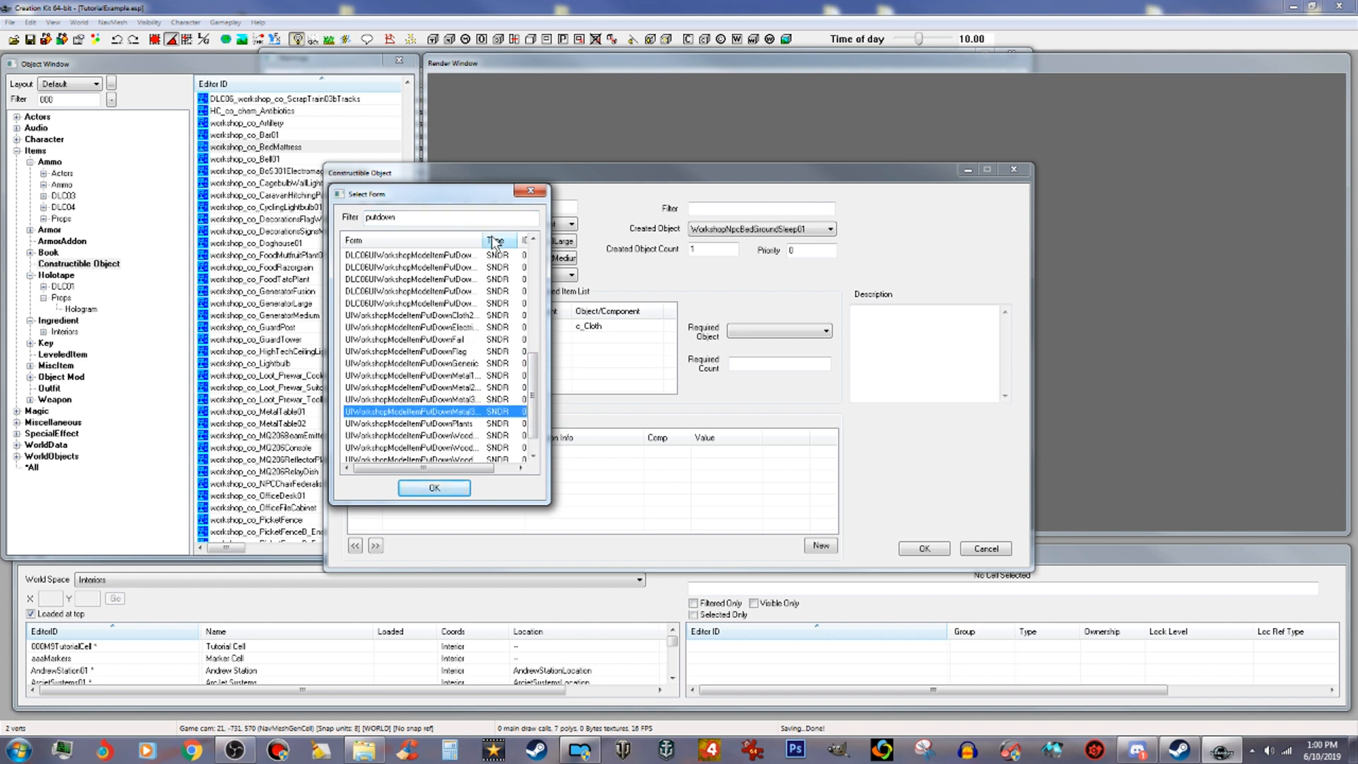
{"action": "left_click_drag", "start_coordinate": [480, 244], "coordinate": [514, 243]}
{"action": "left_click", "coordinate": [467, 400]}
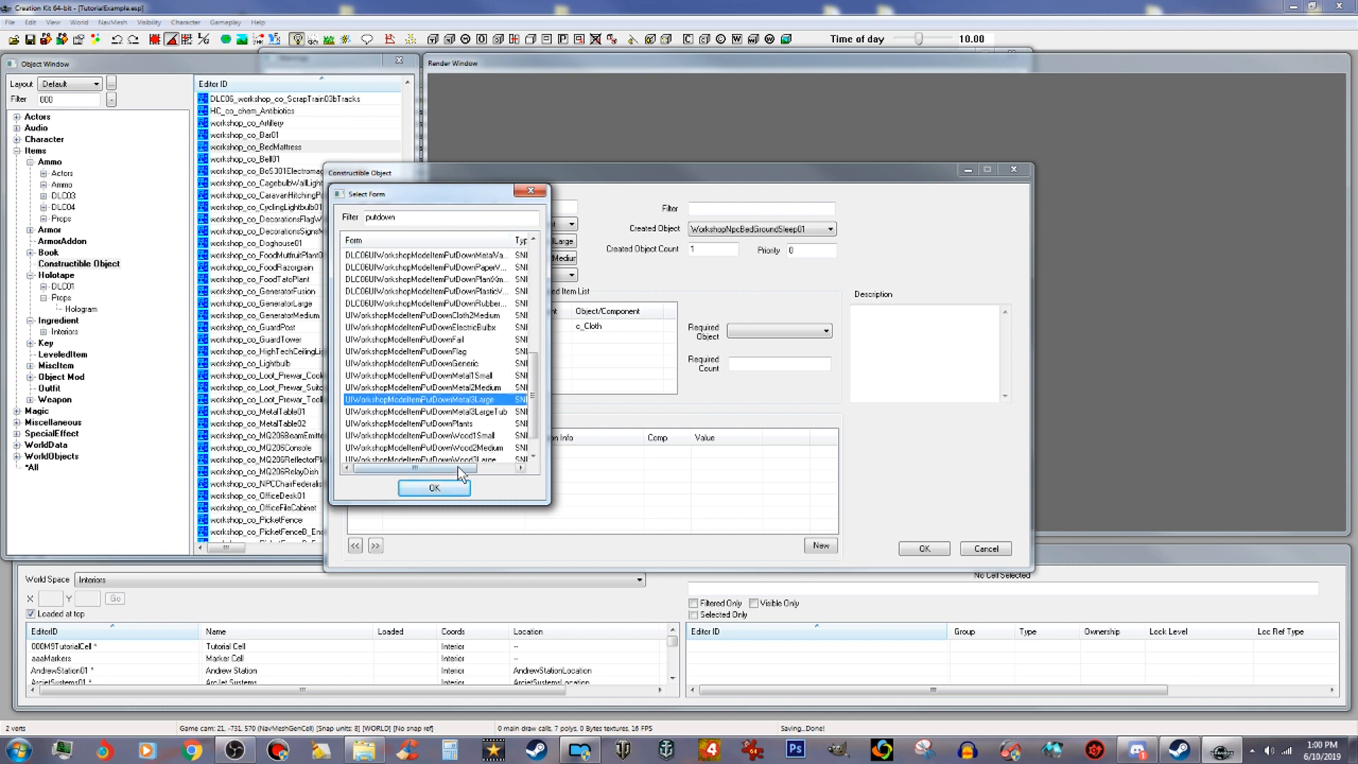
{"action": "left_click", "coordinate": [443, 488]}
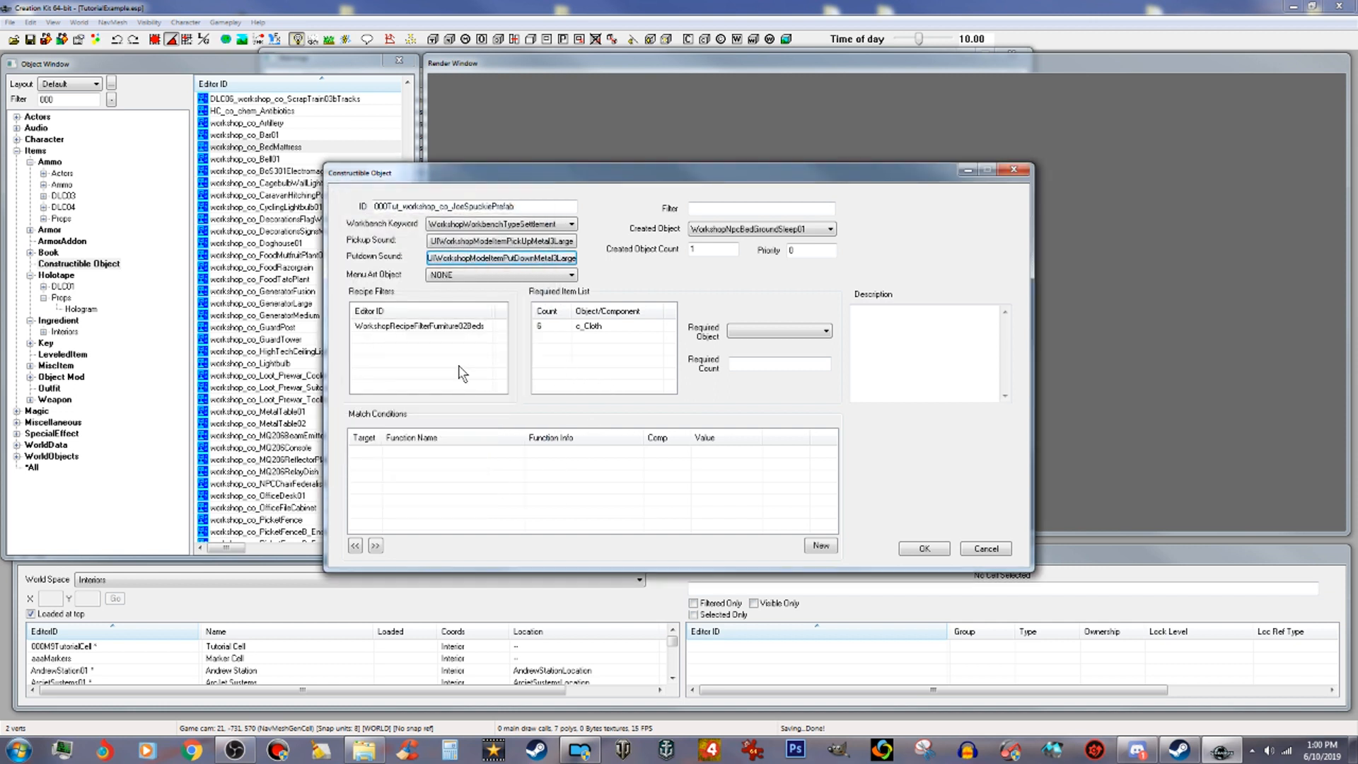
Step: Set the created object to 000Tut_JoeSpuckie01
{"action": "left_click", "coordinate": [779, 230]}
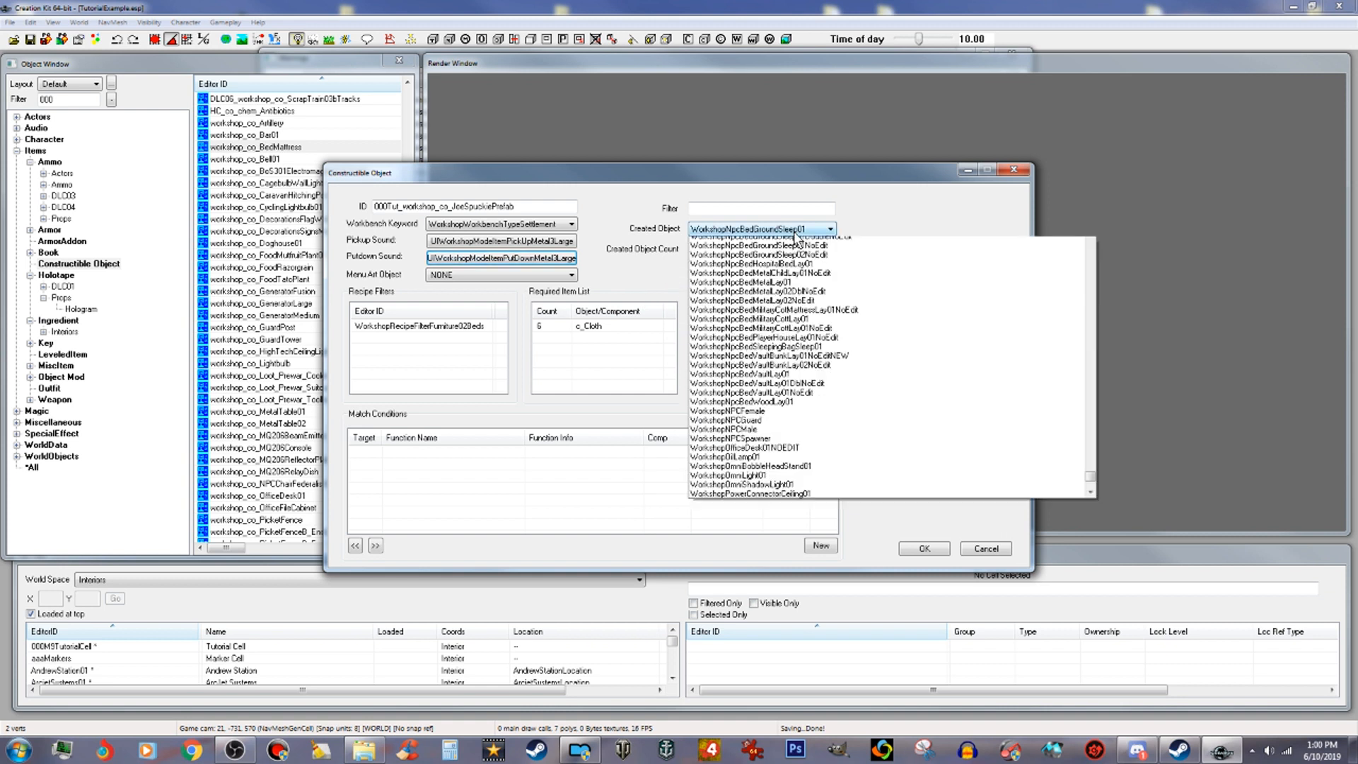
{"action": "left_click_drag", "start_coordinate": [1094, 490], "coordinate": [1101, 252]}
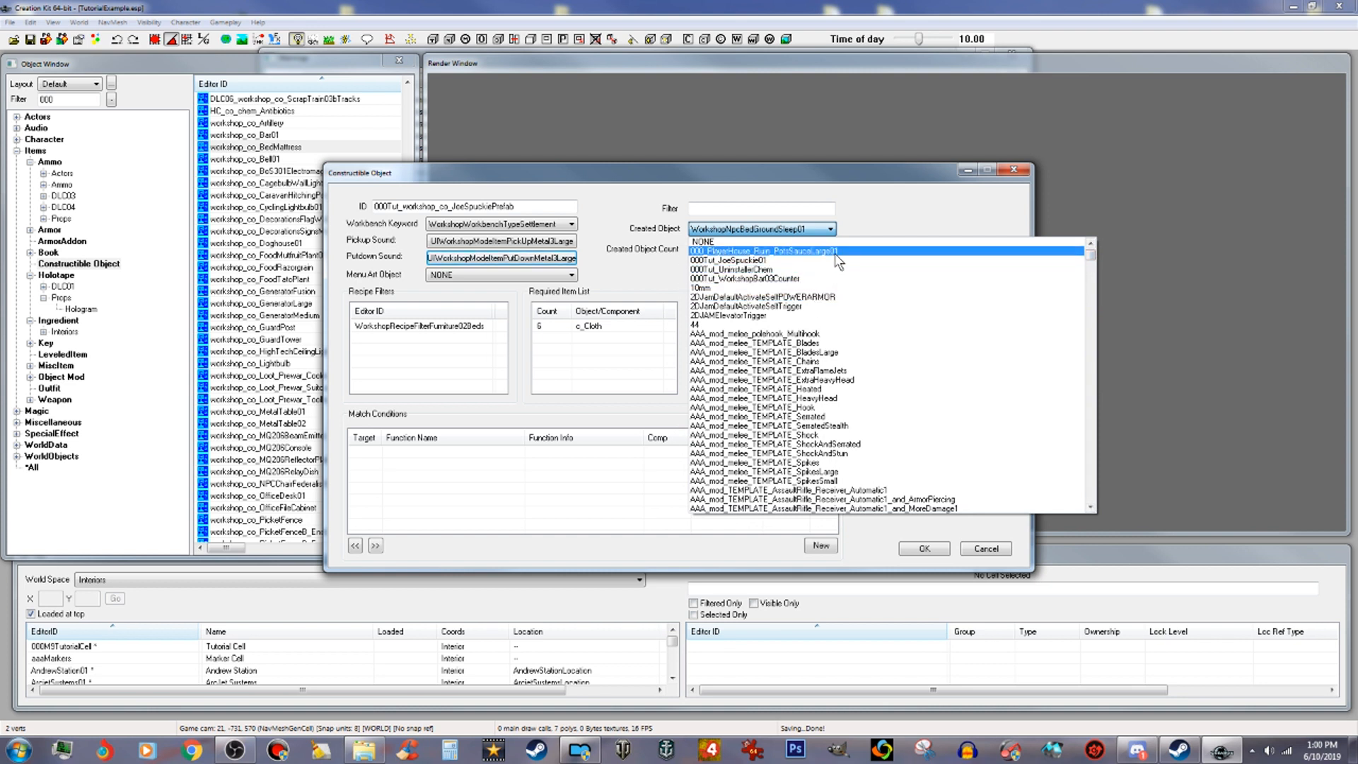
{"action": "left_click", "coordinate": [856, 261]}
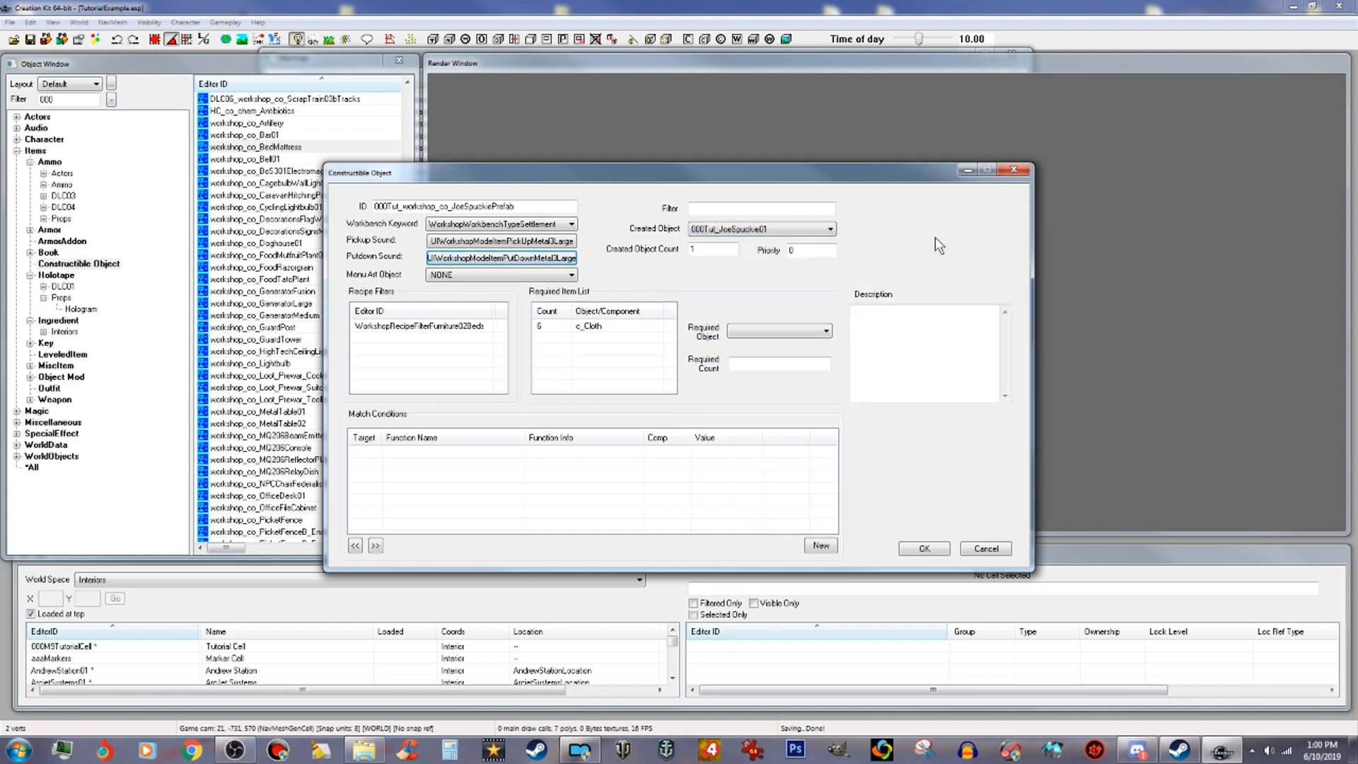
Step: Enter the description "A Joe Spuckie's for your Settlement" and dismiss the spelling check
{"action": "left_click", "coordinate": [895, 336]}
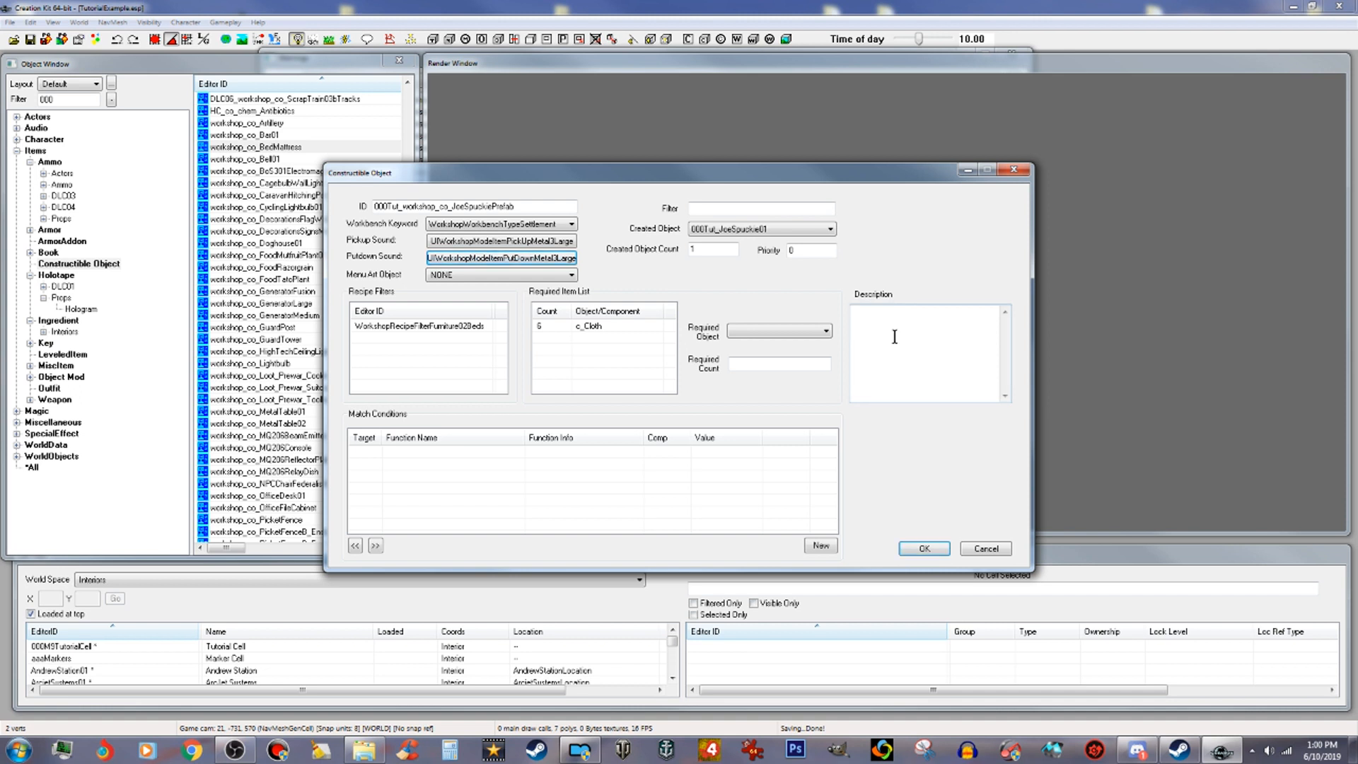
{"action": "type", "text": "A Joe Spuckie's for your Settlement"}
{"action": "left_click", "coordinate": [580, 326]}
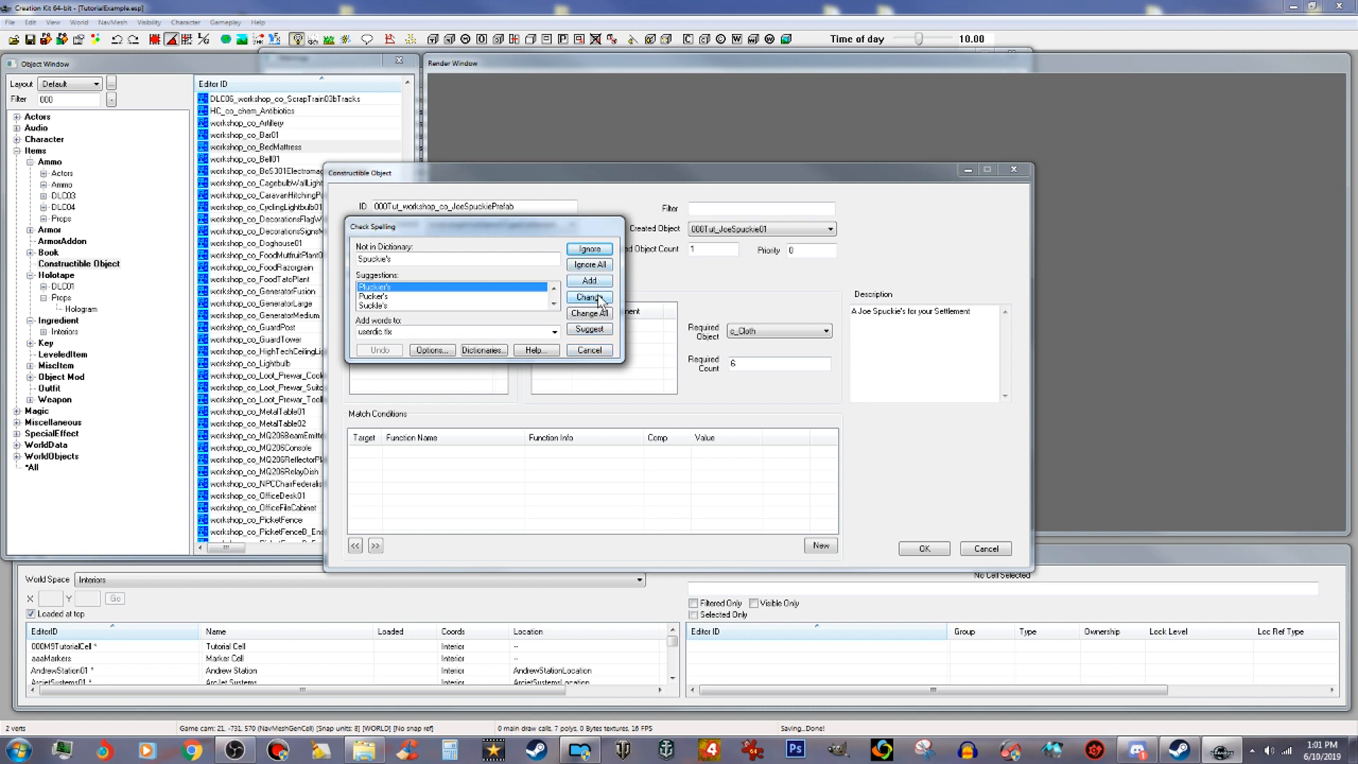
{"action": "left_click", "coordinate": [606, 283]}
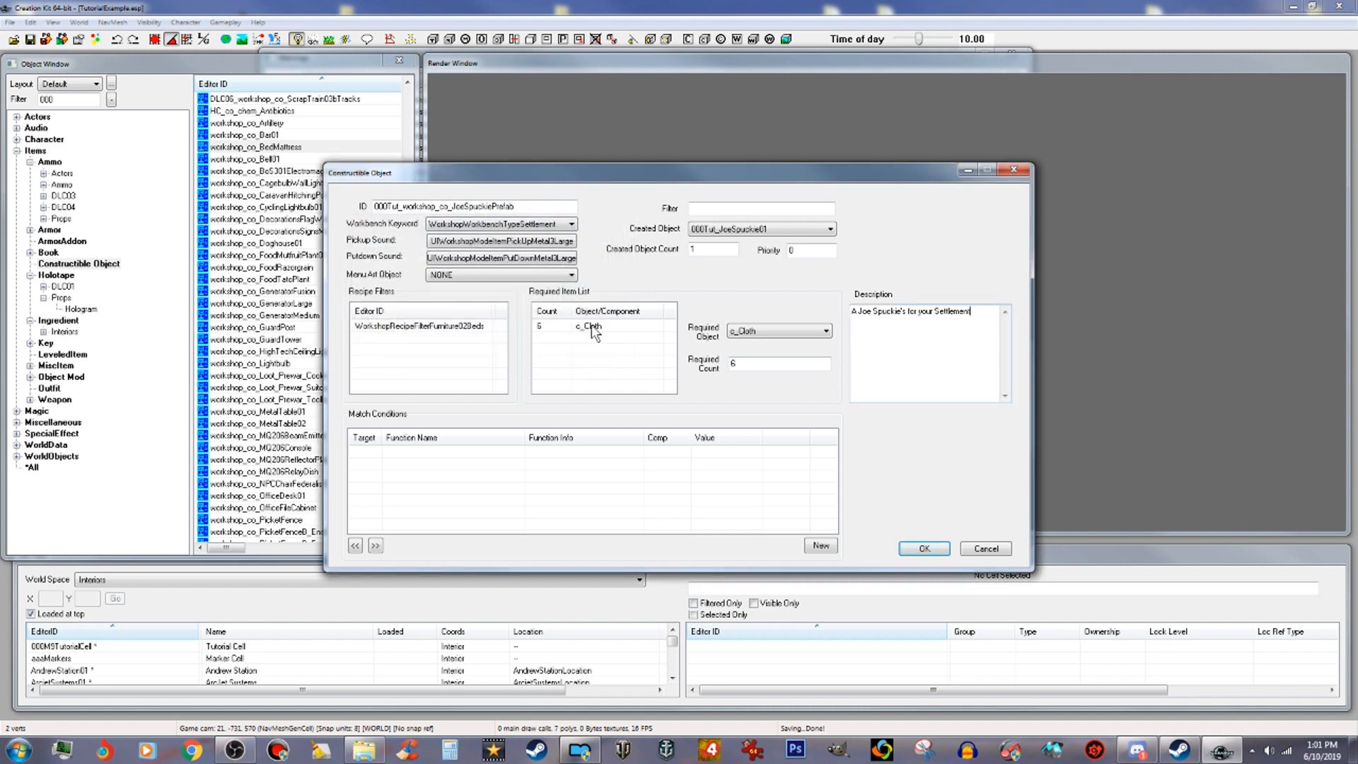
Step: Delete the c_Cloth entry from the required item list
{"action": "left_click", "coordinate": [592, 325]}
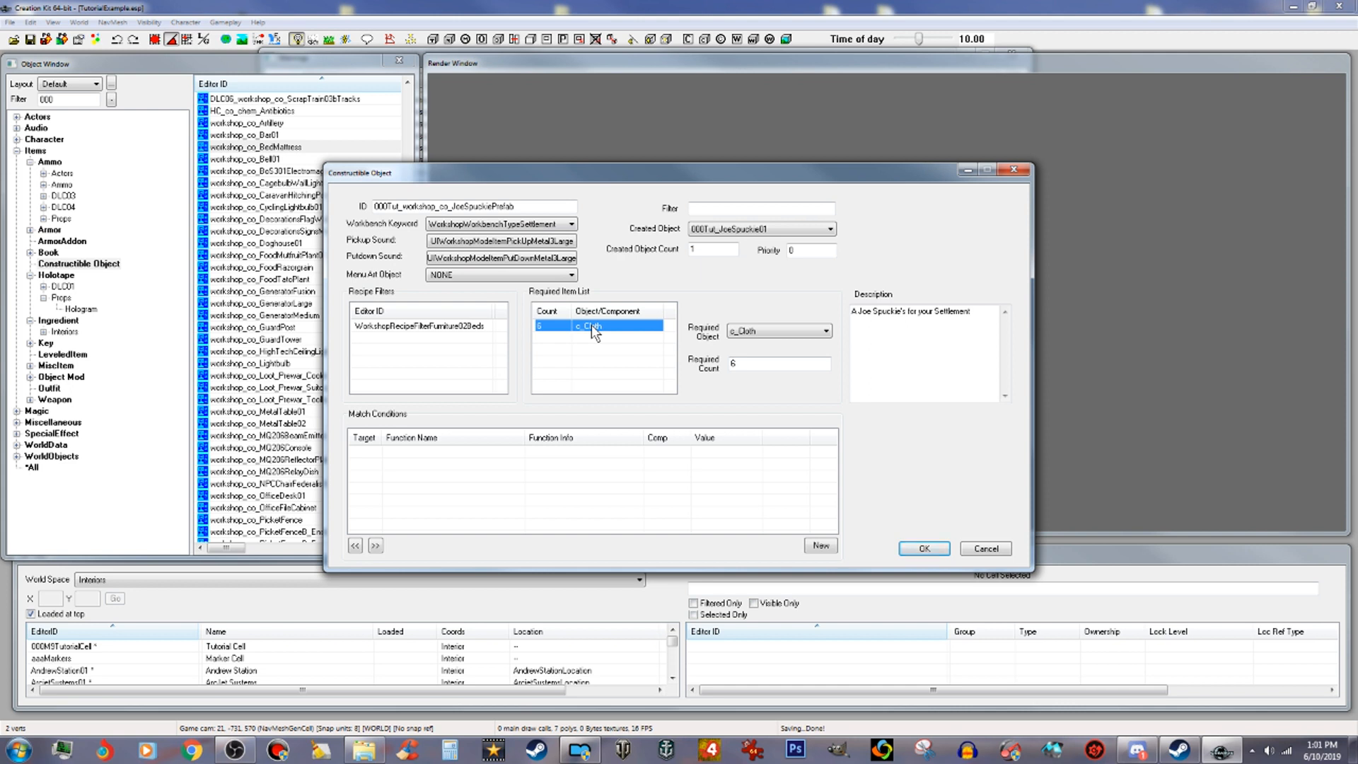
{"action": "right_click", "coordinate": [593, 327]}
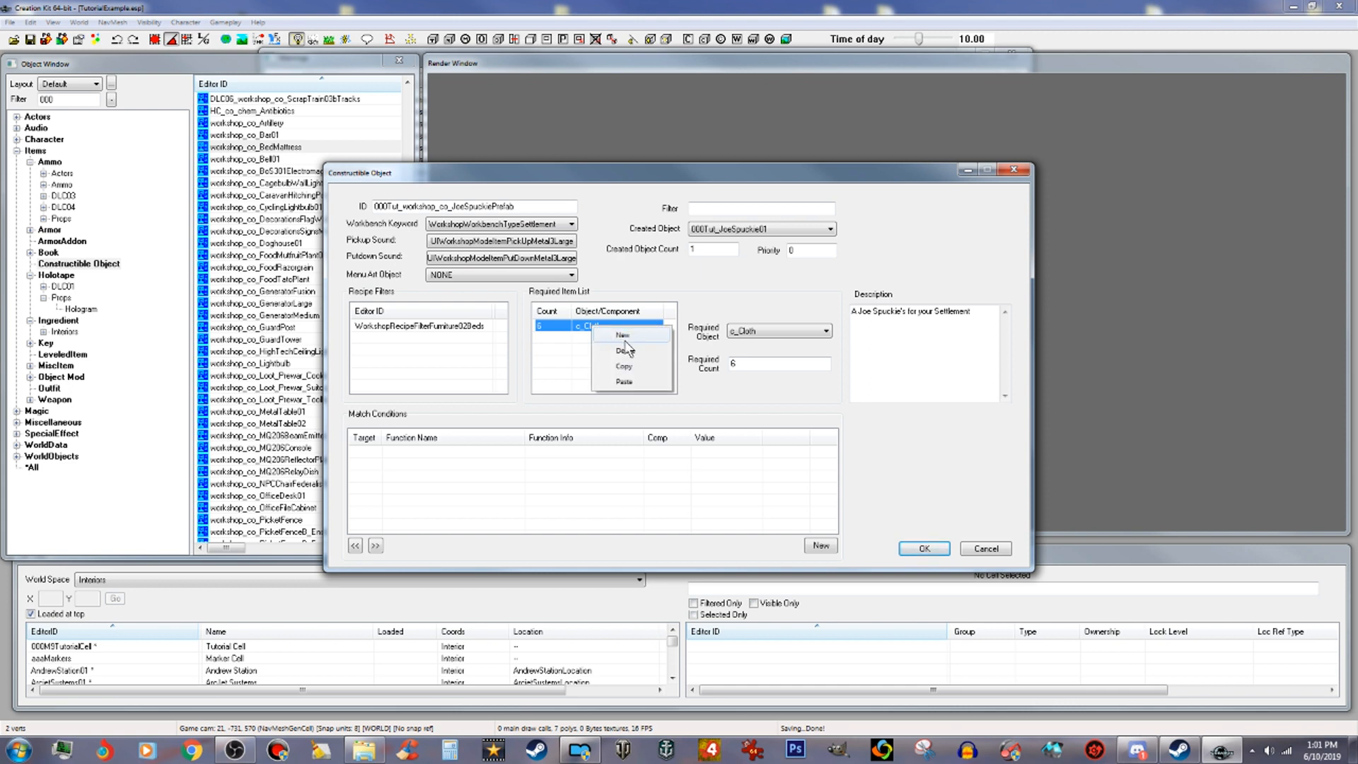
{"action": "left_click", "coordinate": [636, 352]}
Step: Add c_Concrete with a count of 4 to the required item list, filtering forms by conc
{"action": "right_click", "coordinate": [615, 332]}
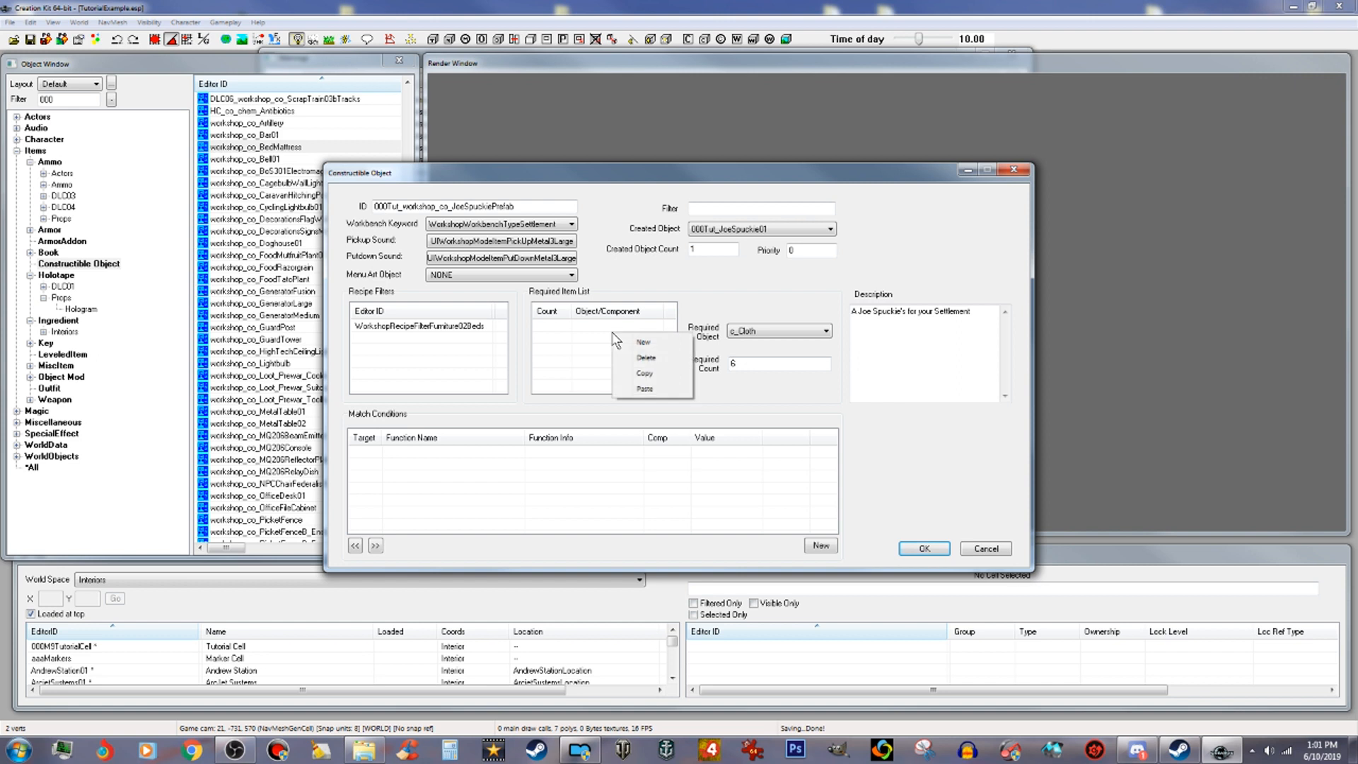
{"action": "left_click", "coordinate": [646, 344]}
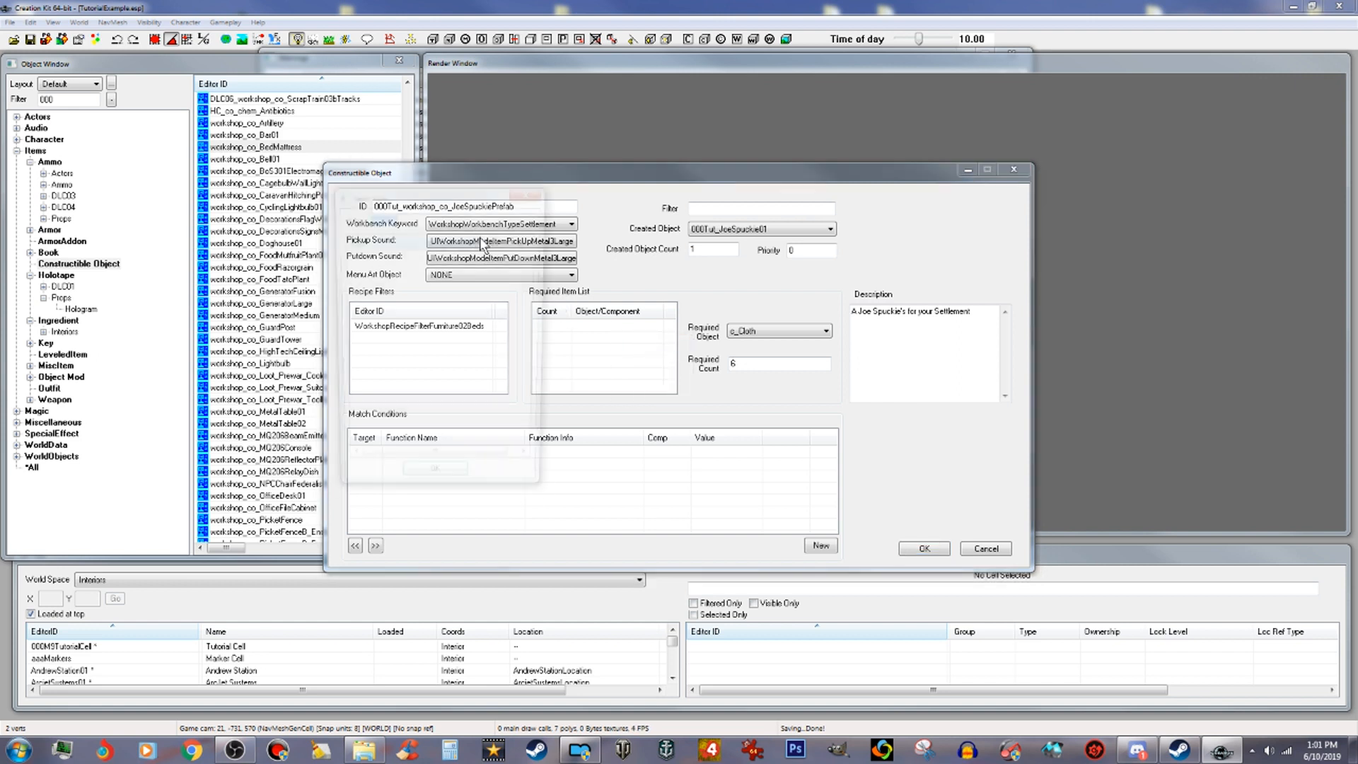
{"action": "type", "text": "co"}
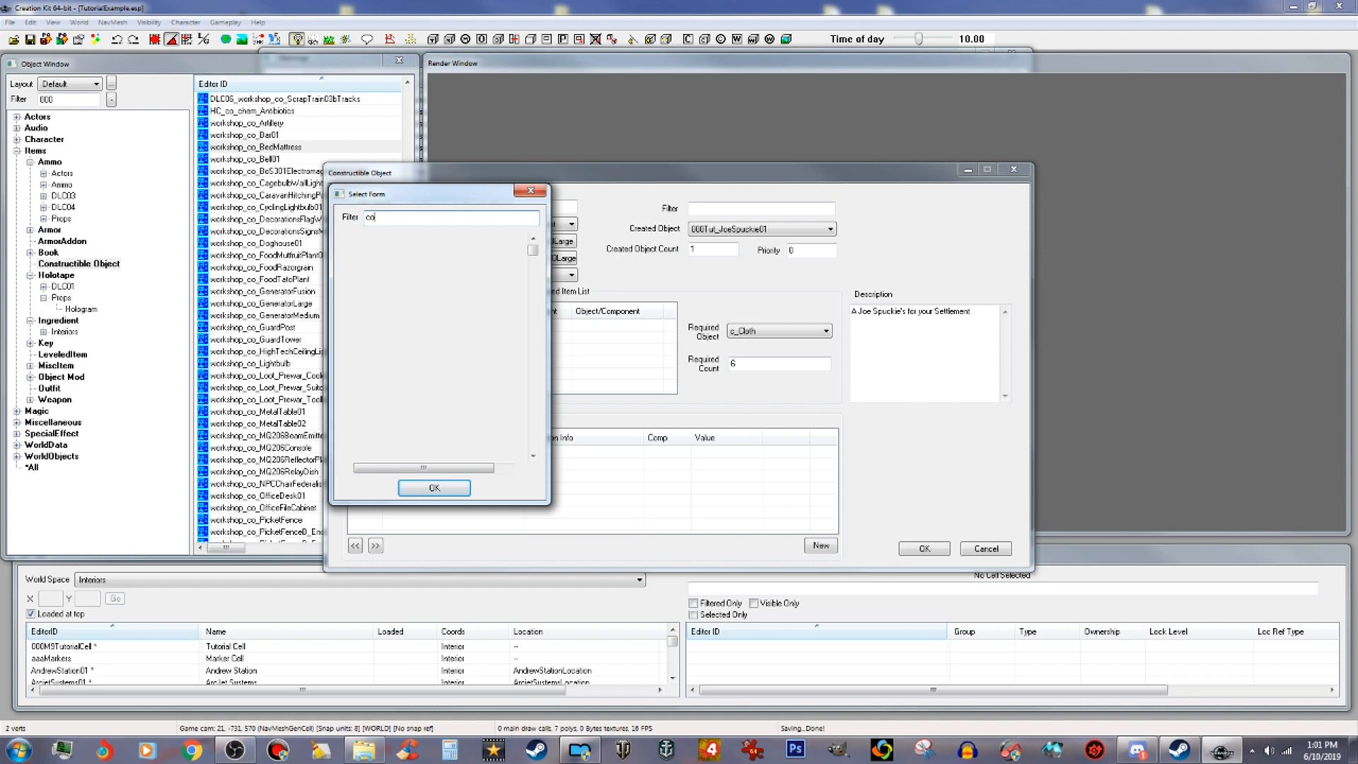
{"action": "type", "text": "nc"}
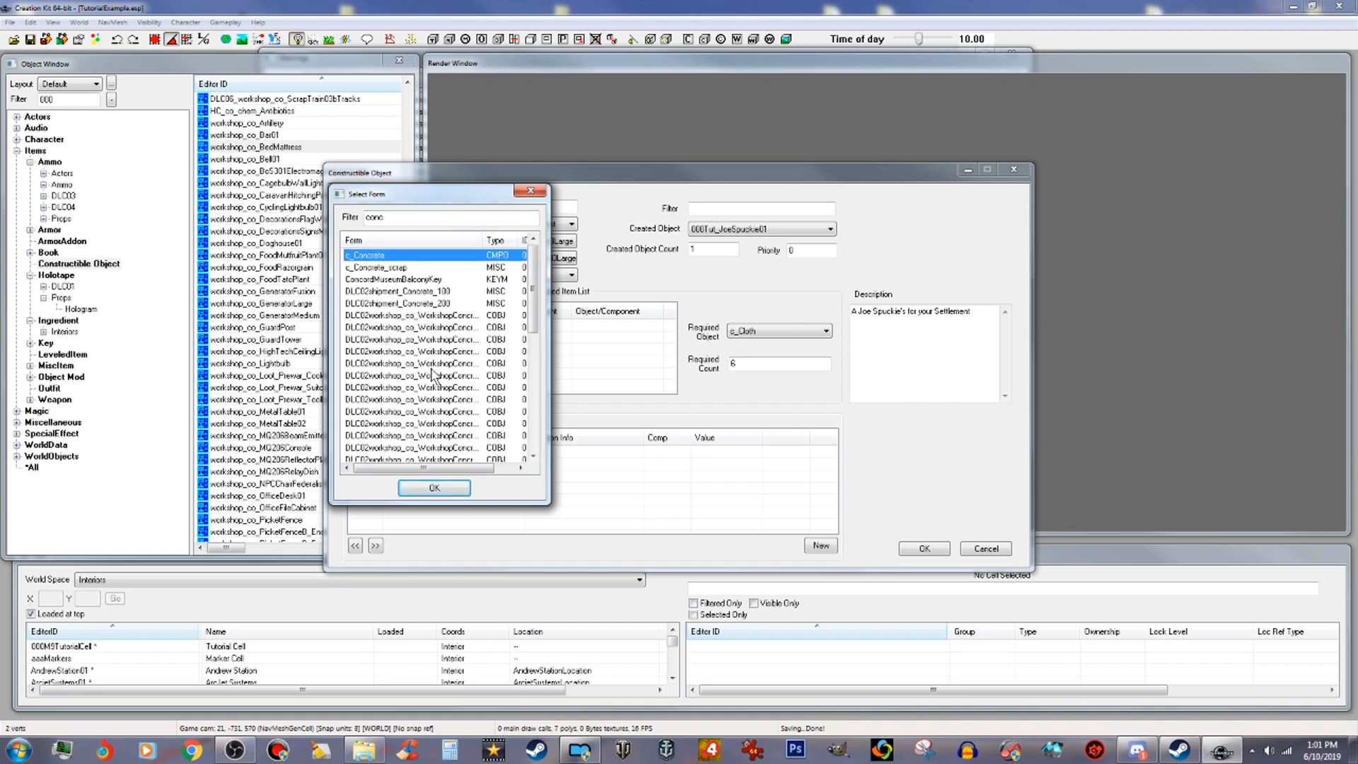
{"action": "left_click", "coordinate": [434, 487]}
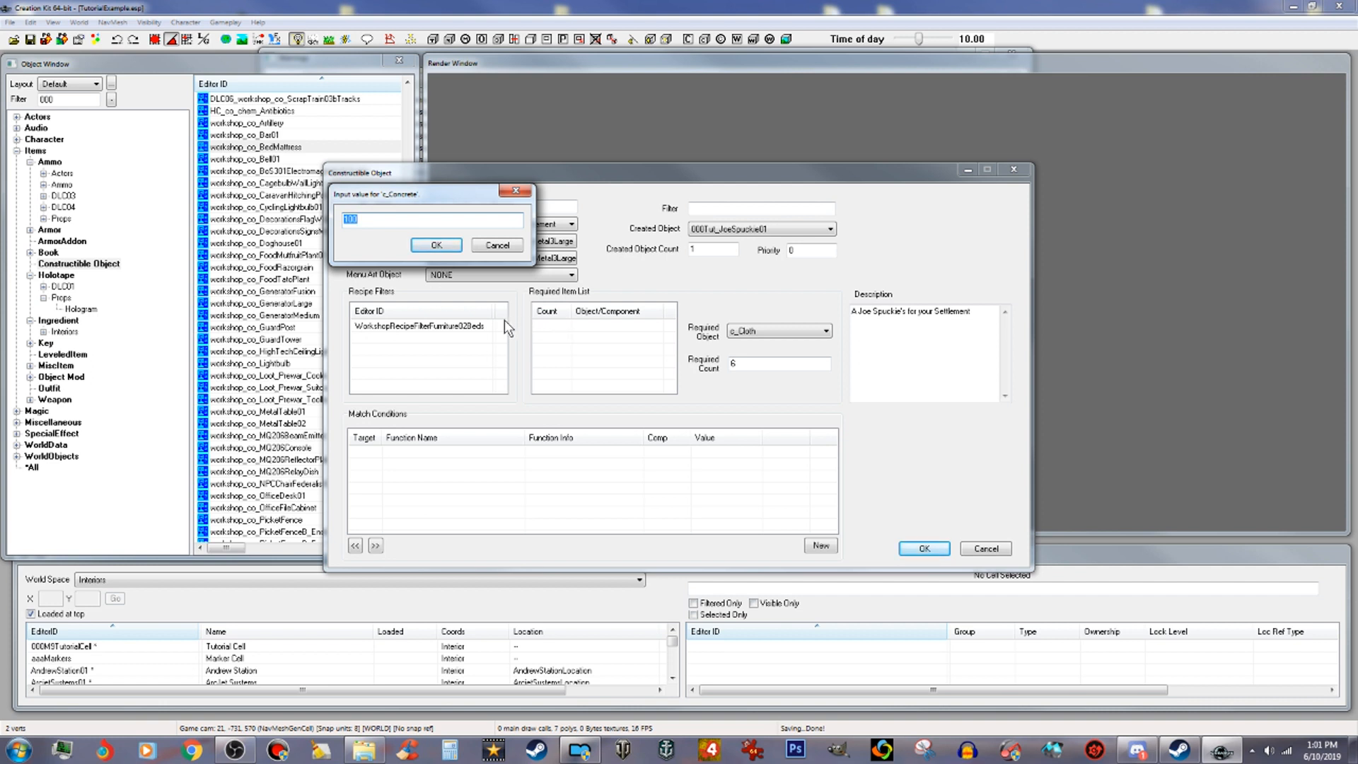
{"action": "type", "text": "4"}
{"action": "left_click", "coordinate": [447, 249]}
Step: Add c_Steel with a count of 4 to the required item list, filtering forms by steel
{"action": "right_click", "coordinate": [581, 349]}
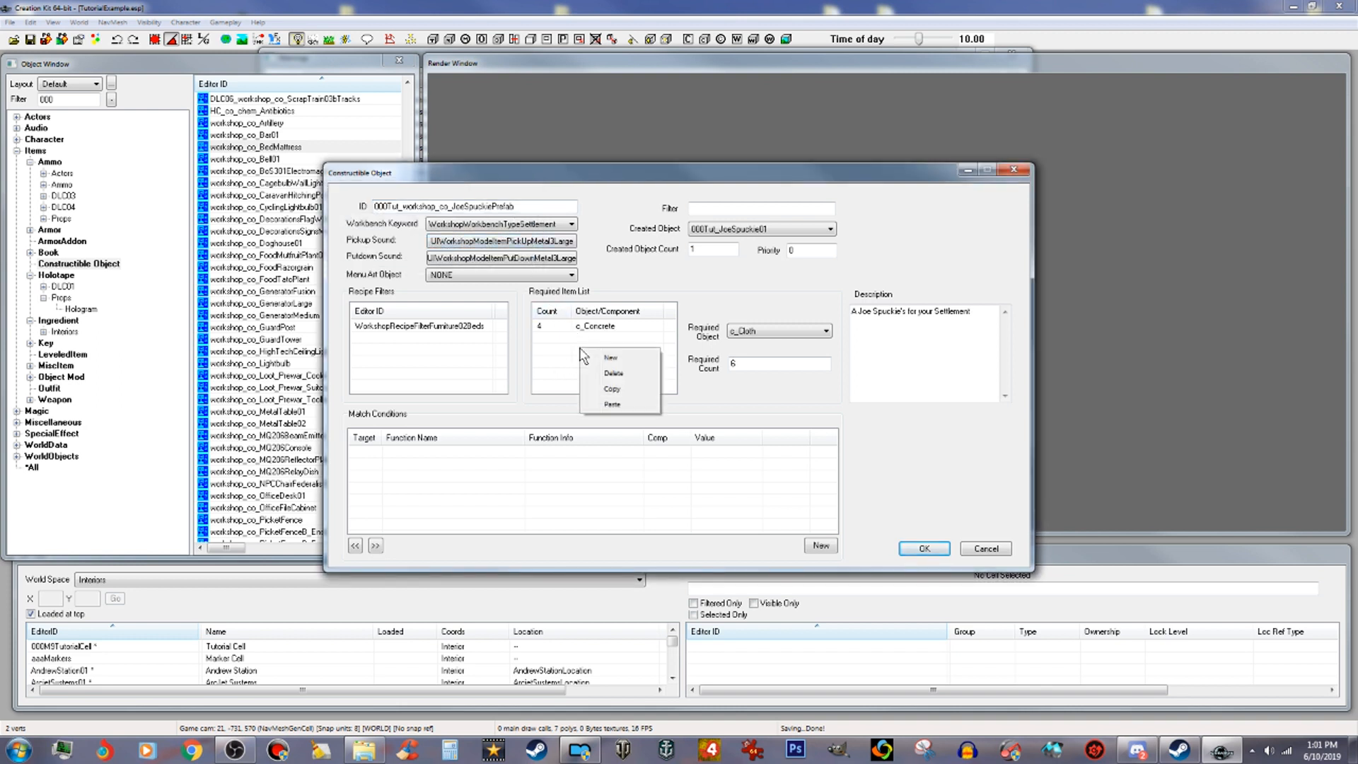
{"action": "left_click", "coordinate": [600, 357]}
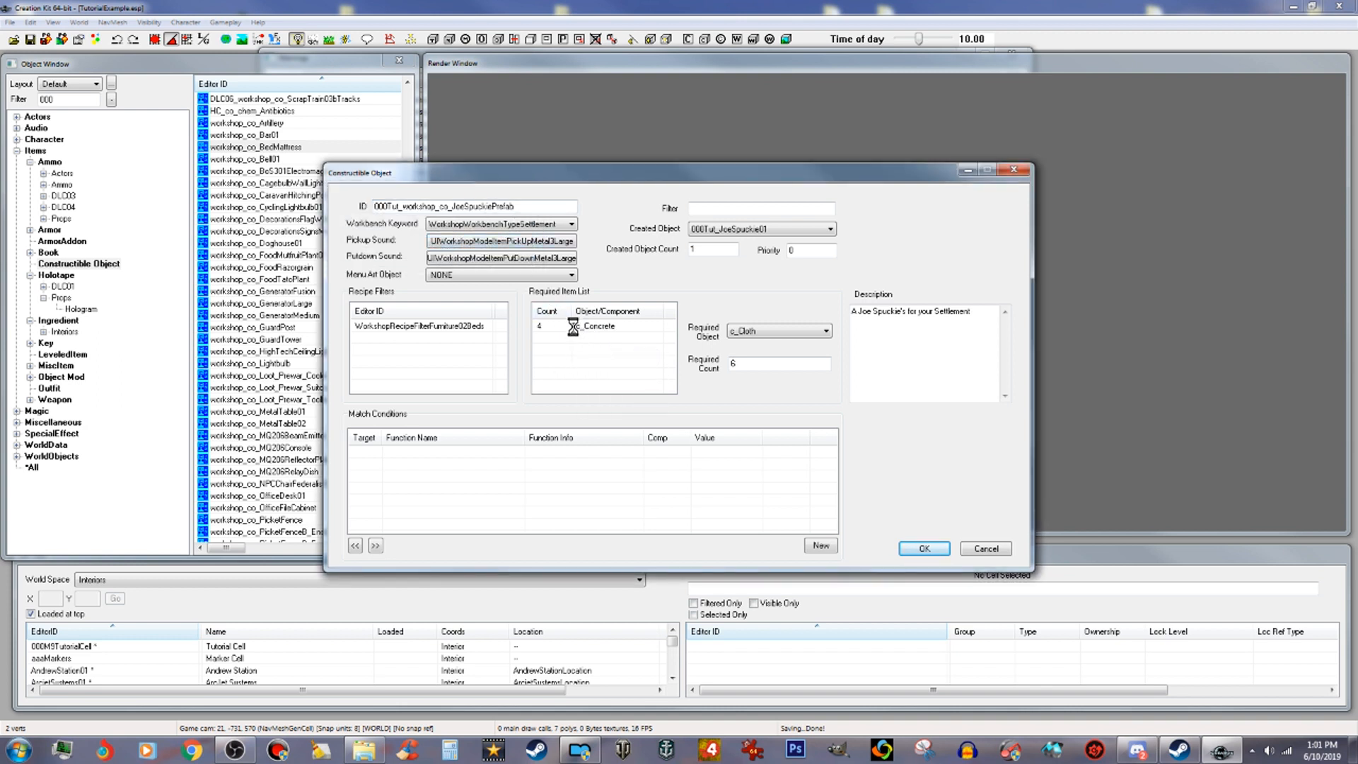
{"action": "type", "text": "s"}
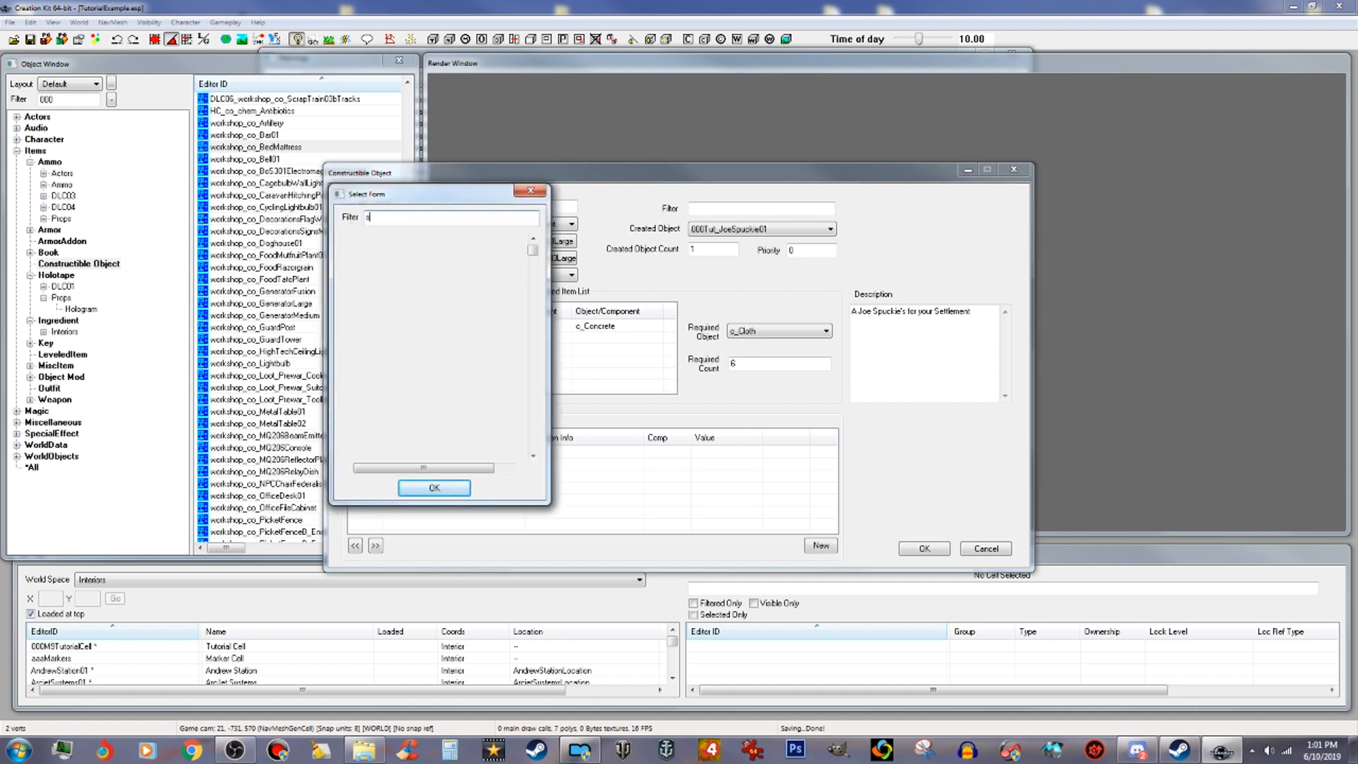
{"action": "type", "text": "teel"}
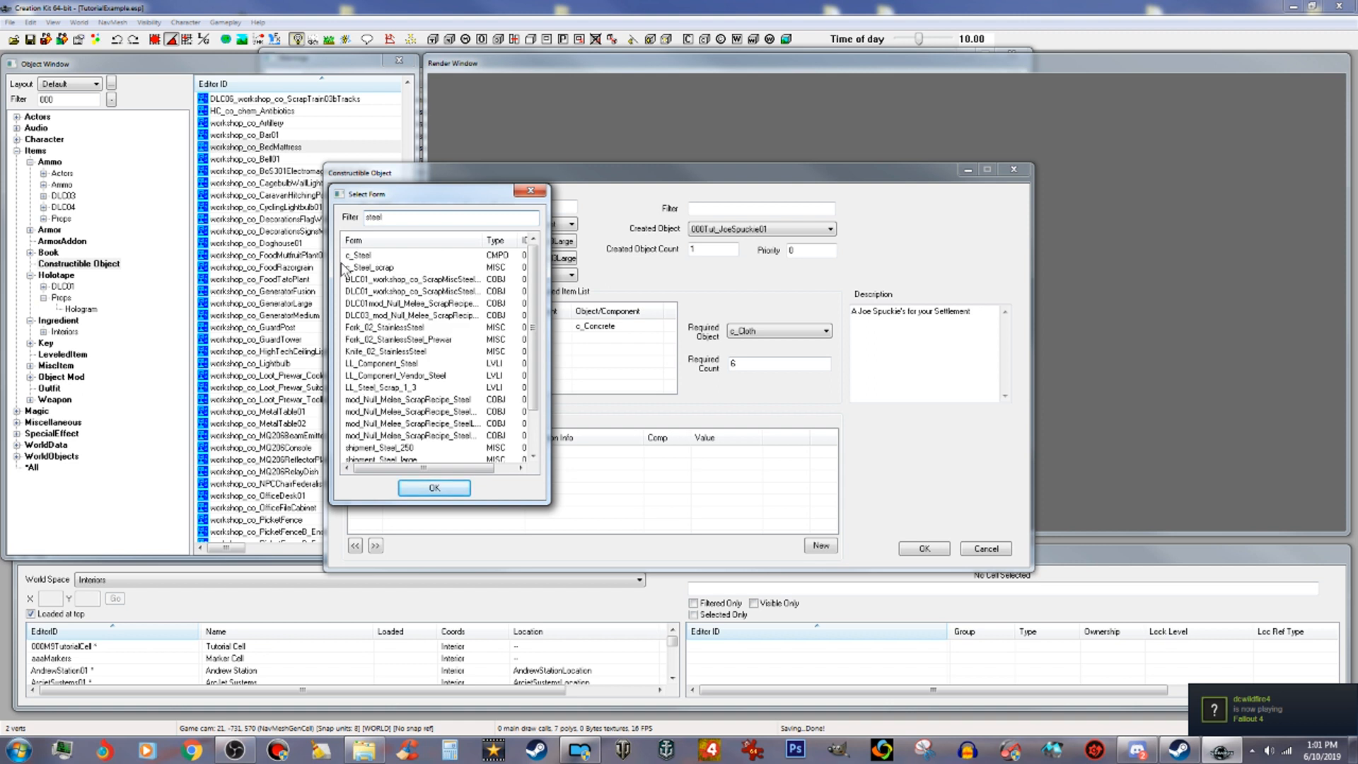
{"action": "left_click", "coordinate": [437, 489]}
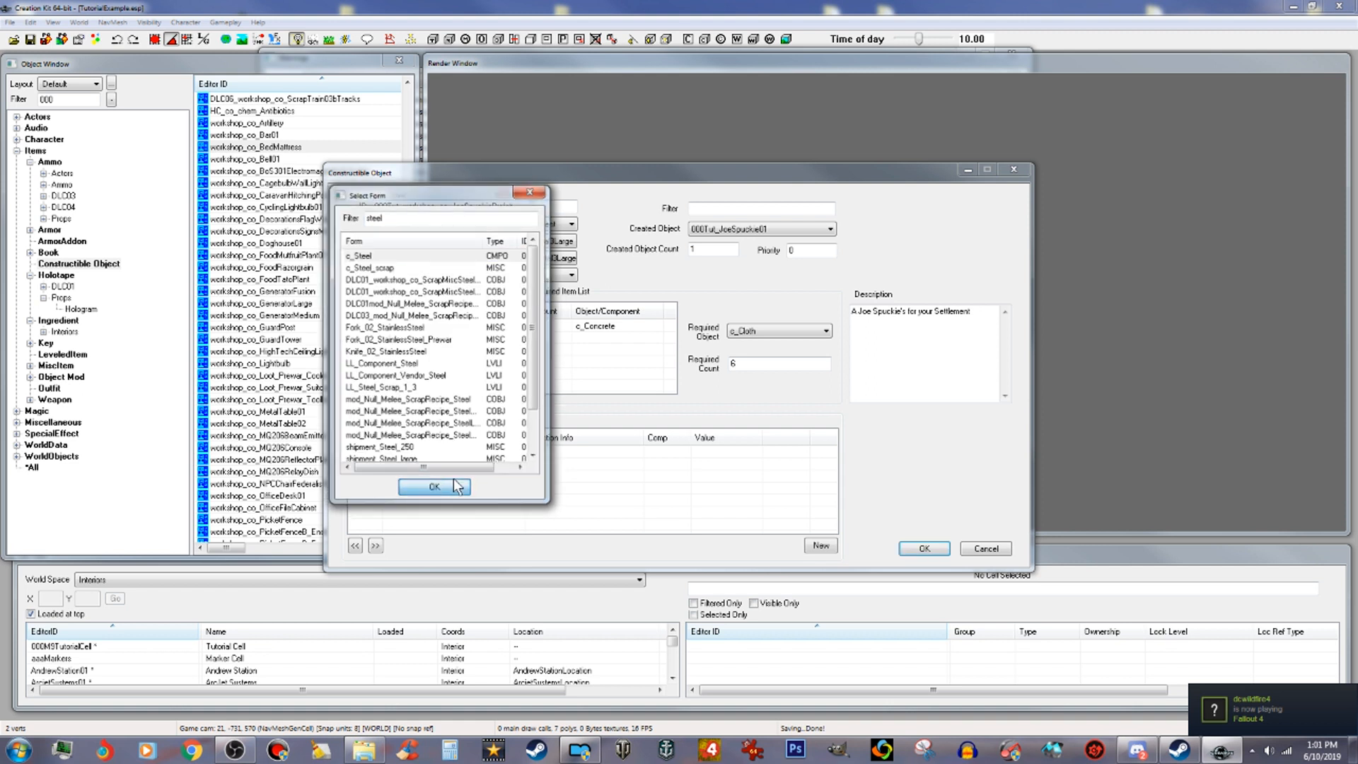
{"action": "left_click", "coordinate": [422, 249]}
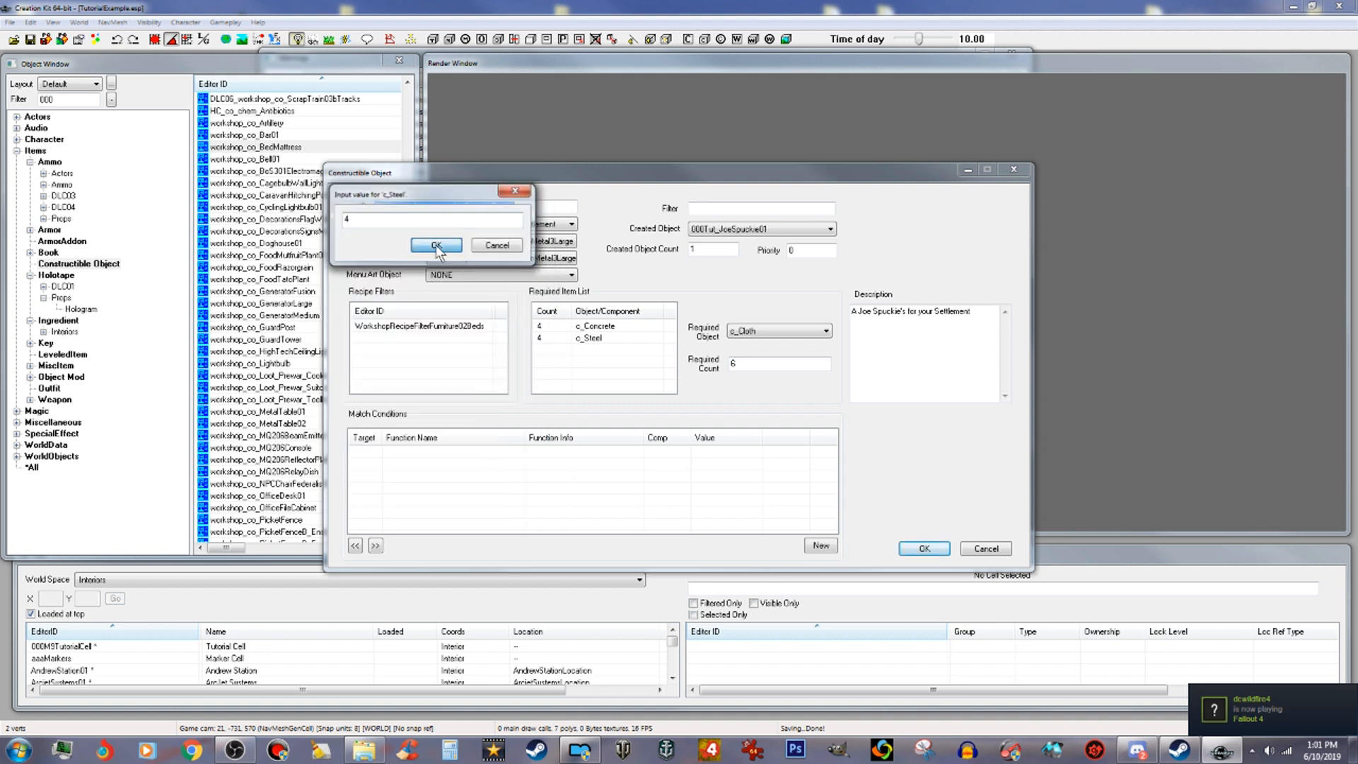
Step: Add c_Rubber with a count of 4 to the required item list, filtering forms by rubber
{"action": "right_click", "coordinate": [588, 362]}
{"action": "left_click", "coordinate": [621, 372]}
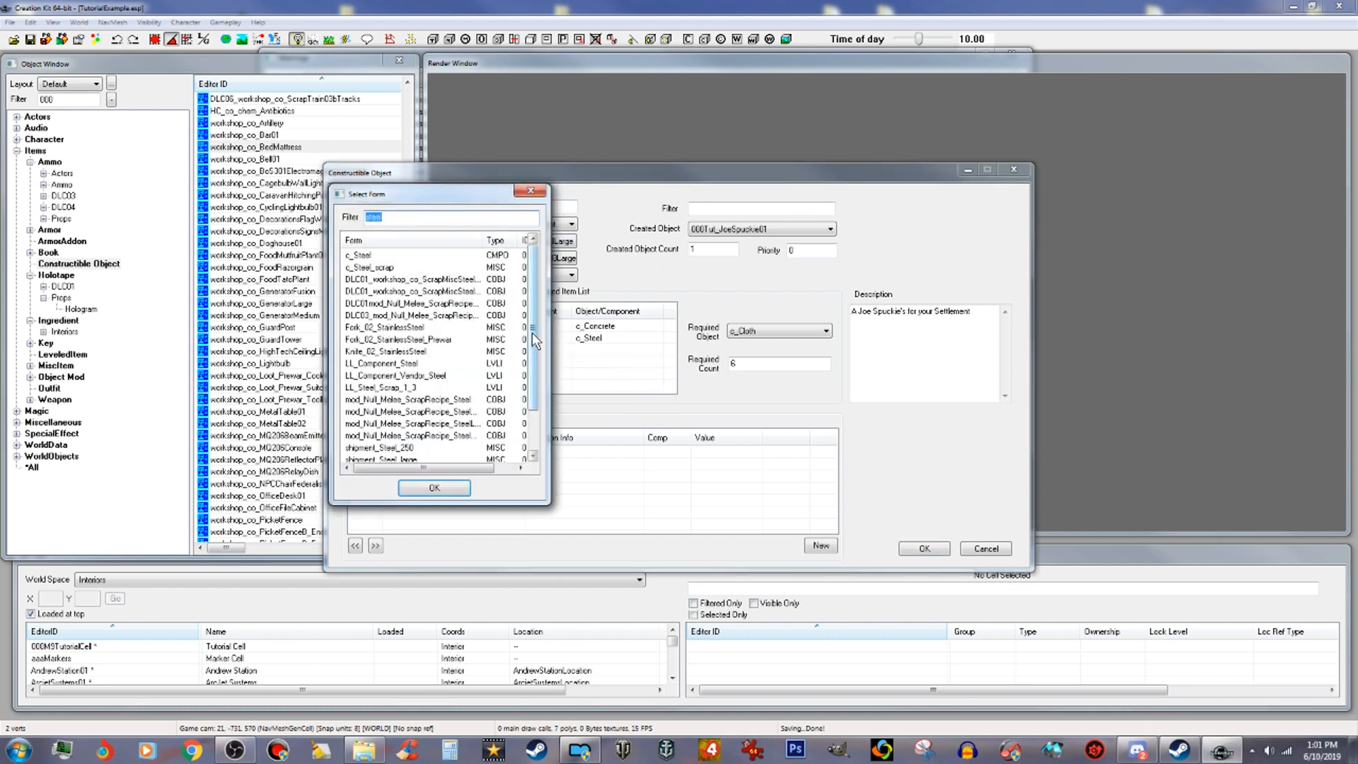
{"action": "type", "text": "c"}
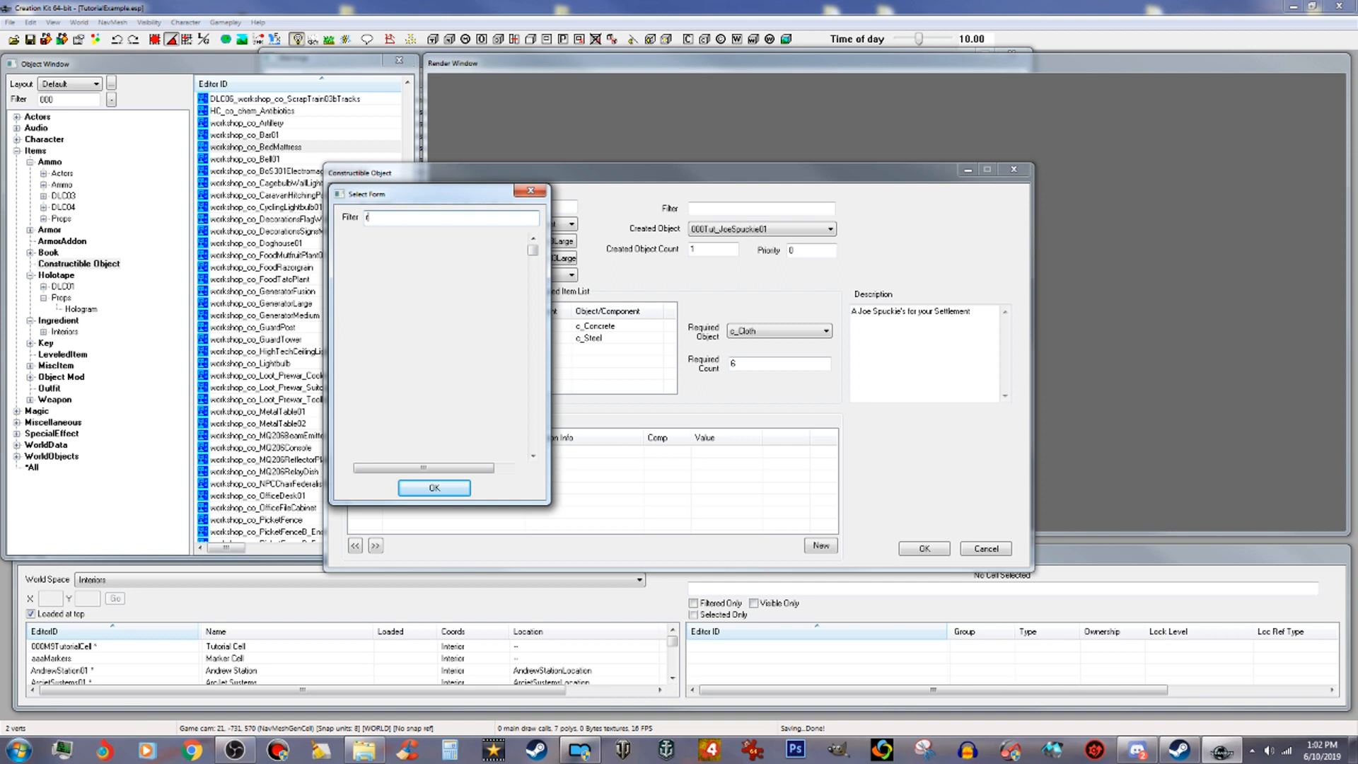
{"action": "type", "text": "ubber"}
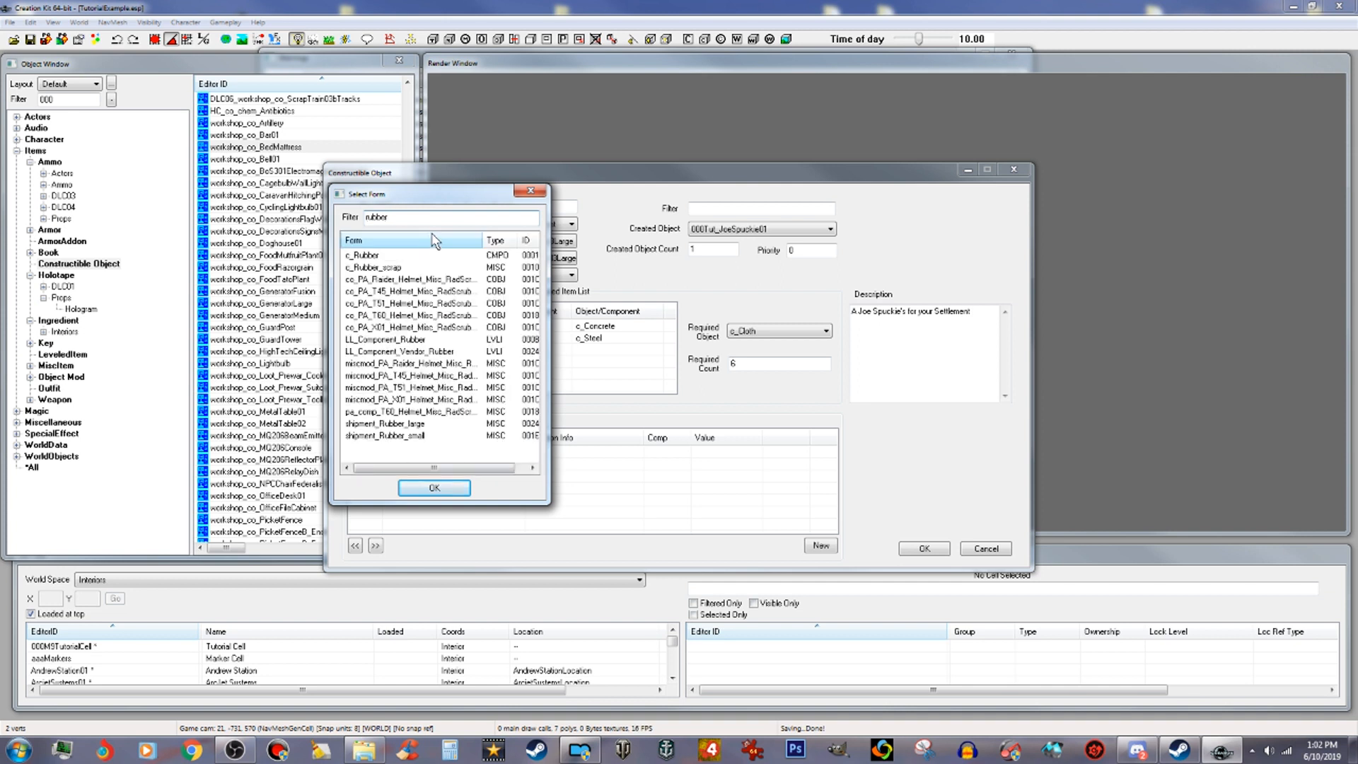
{"action": "left_click", "coordinate": [371, 256]}
{"action": "left_click", "coordinate": [434, 489]}
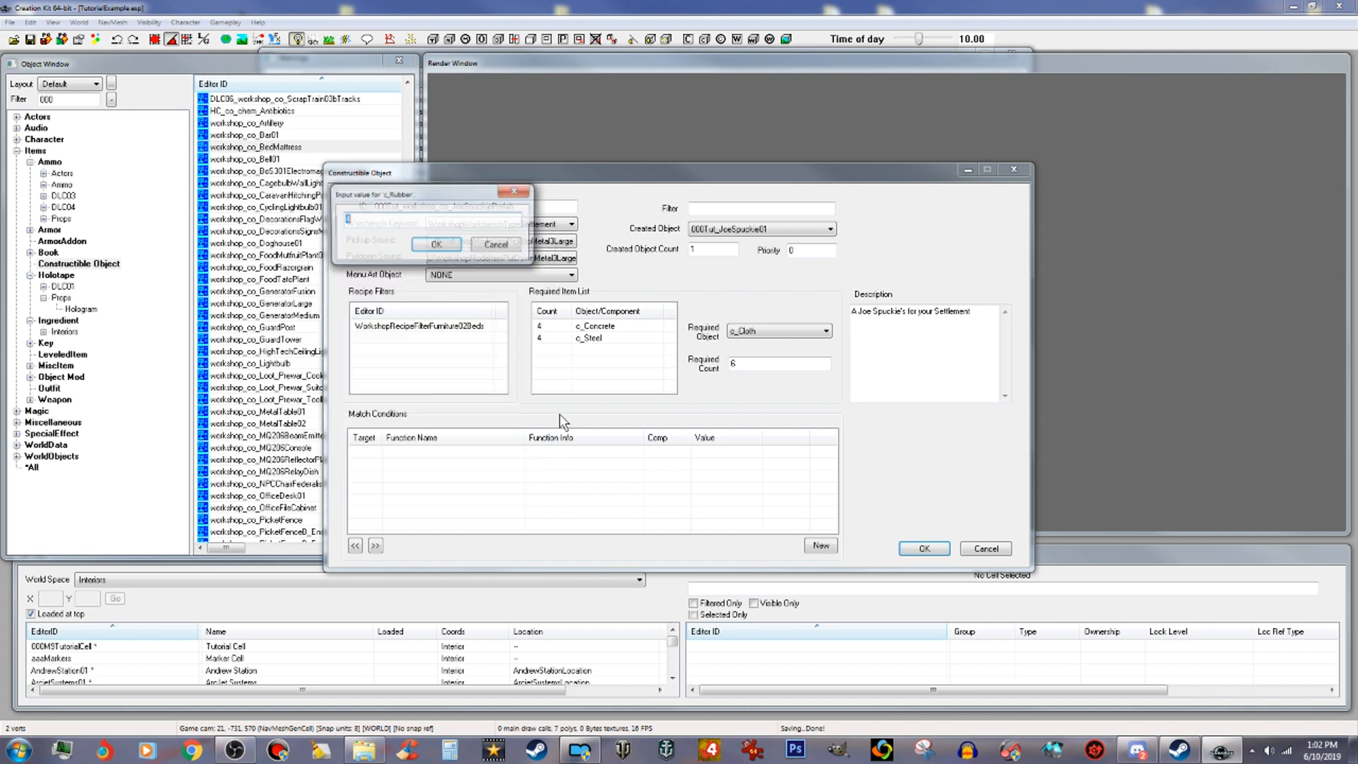
{"action": "type", "text": "4"}
{"action": "left_click", "coordinate": [443, 249]}
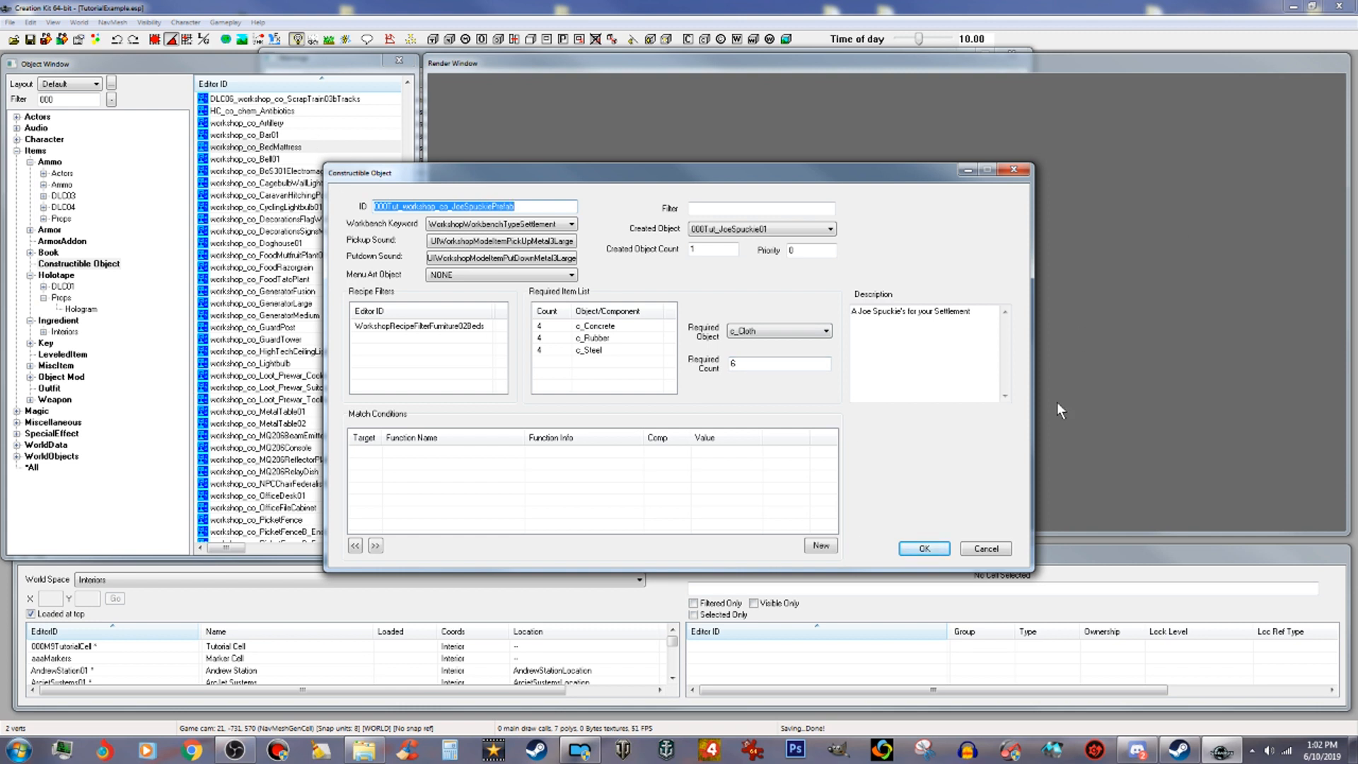
Step: Save the recipe as a new form and select 000Tut_workshop_co_JoeSpuckiePrefab in the object list
{"action": "left_click", "coordinate": [937, 550]}
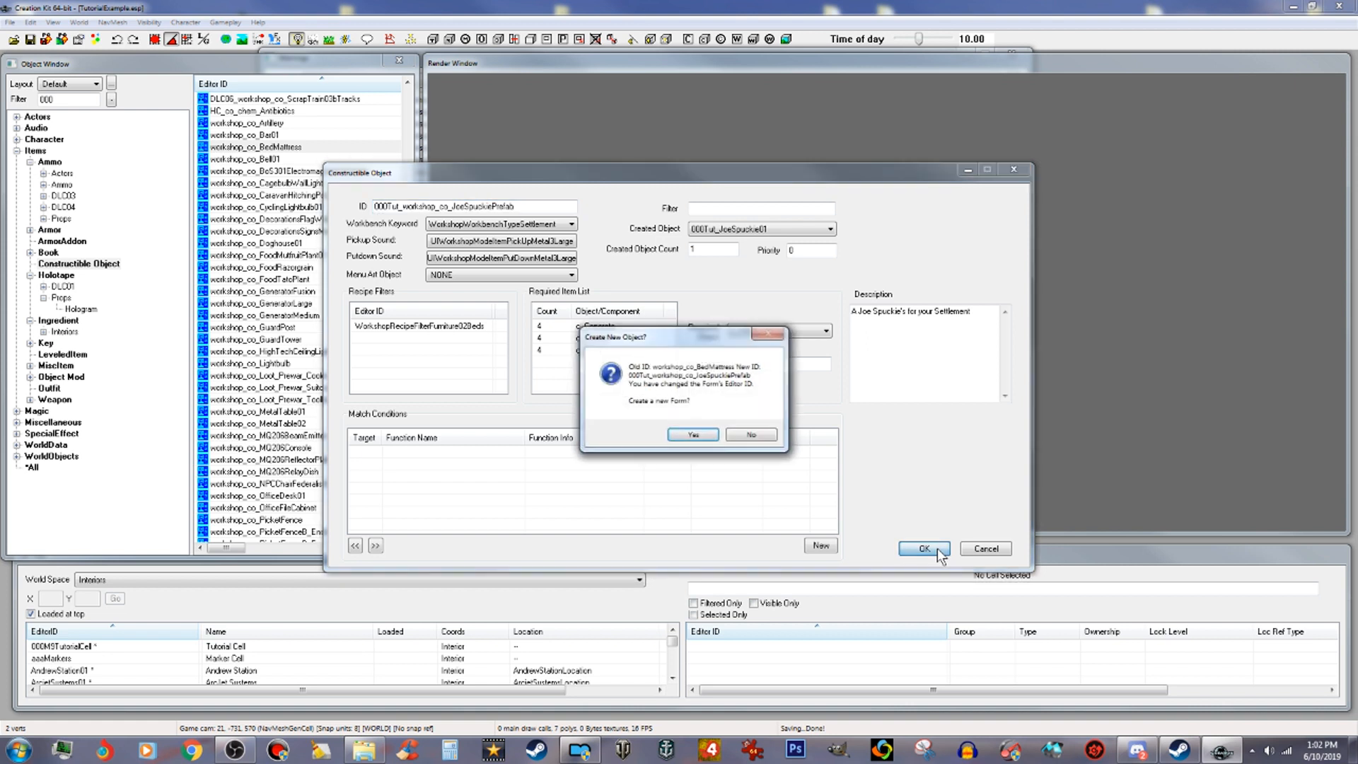
{"action": "left_click", "coordinate": [692, 434]}
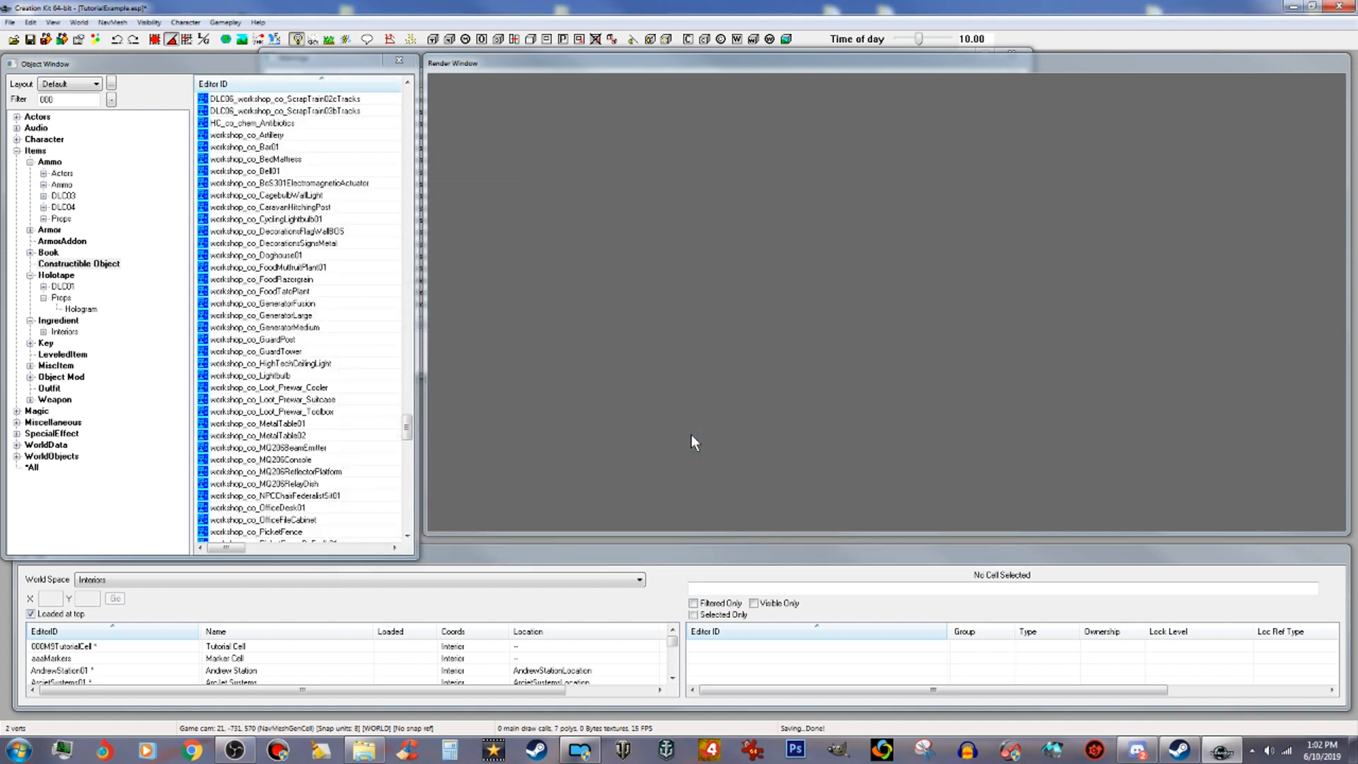
{"action": "left_click_drag", "start_coordinate": [407, 426], "coordinate": [407, 94]}
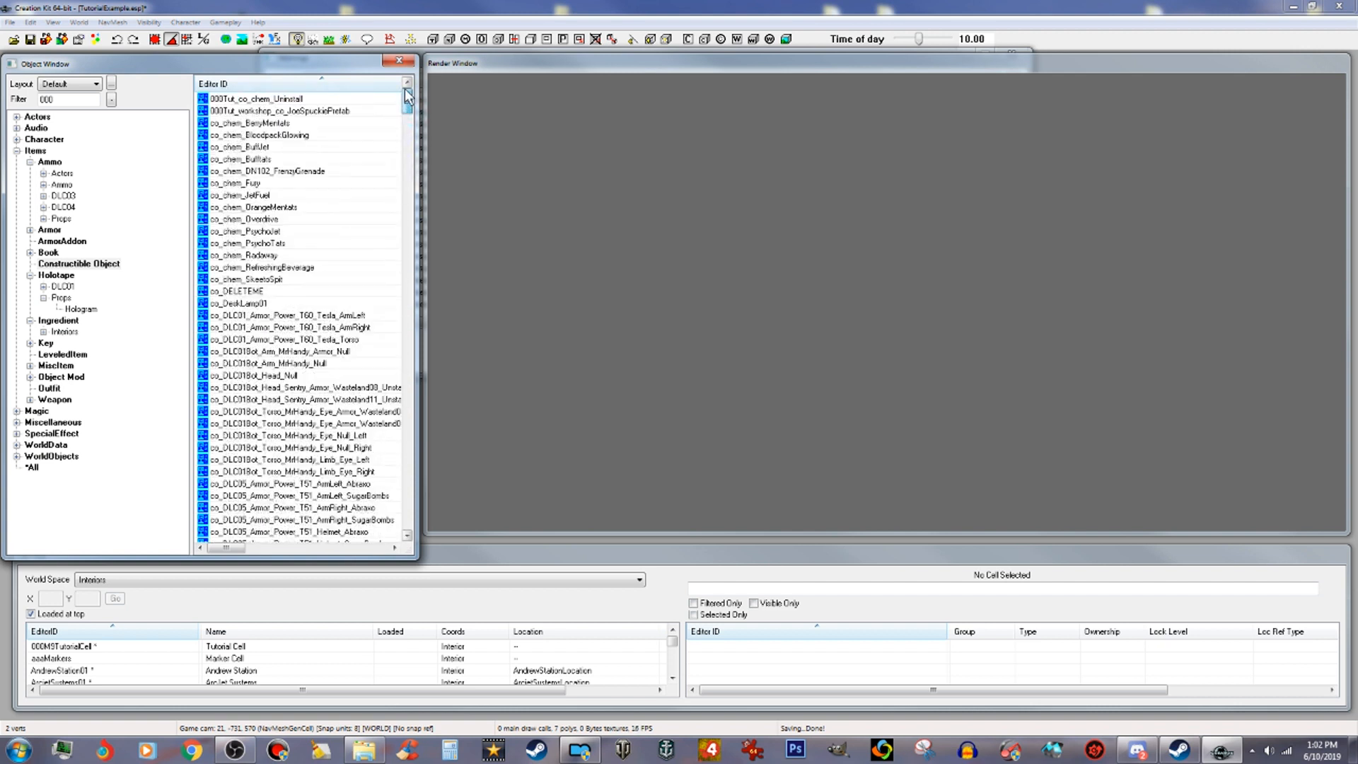
{"action": "left_click", "coordinate": [277, 112]}
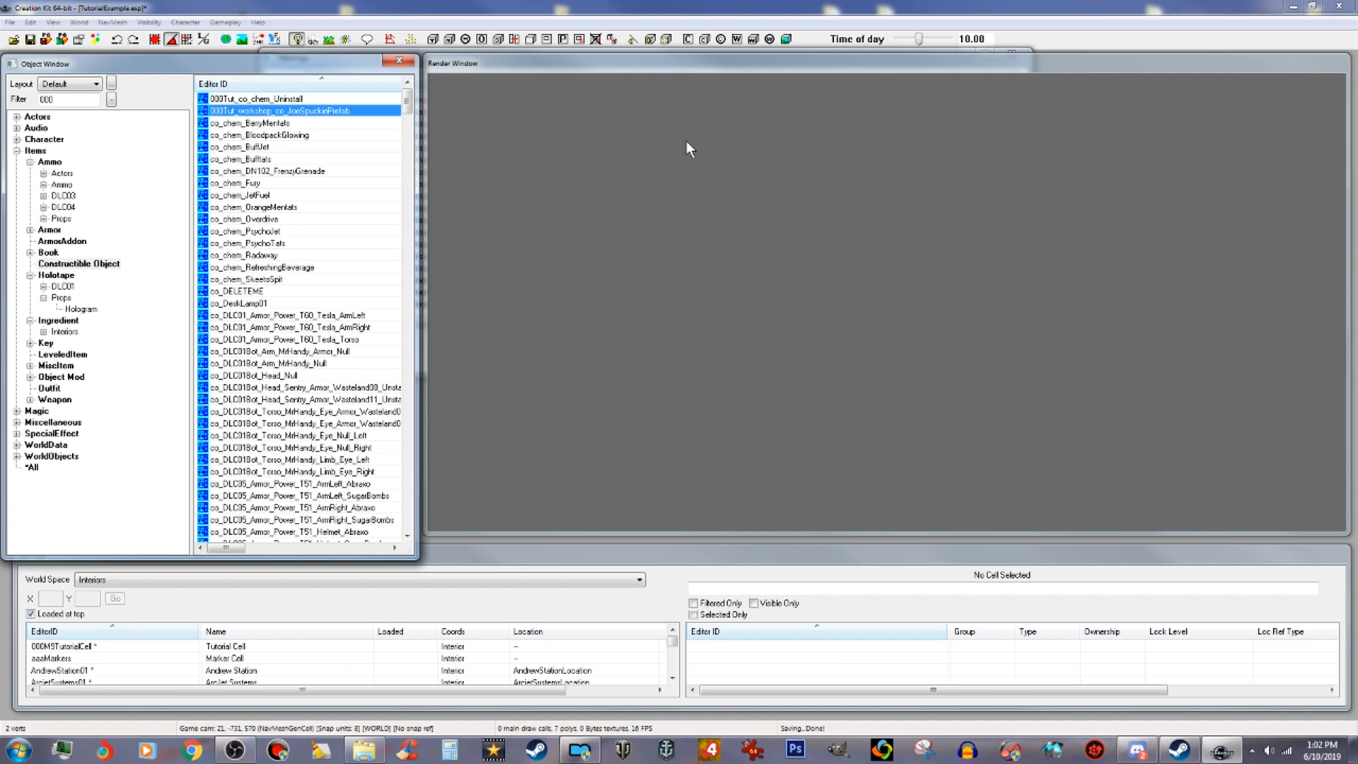
Step: Open the JoeSpuckie recipe and delete the WorkshopRecipeFilterFurniture02Beds recipe filter
{"action": "key", "text": "Return"}
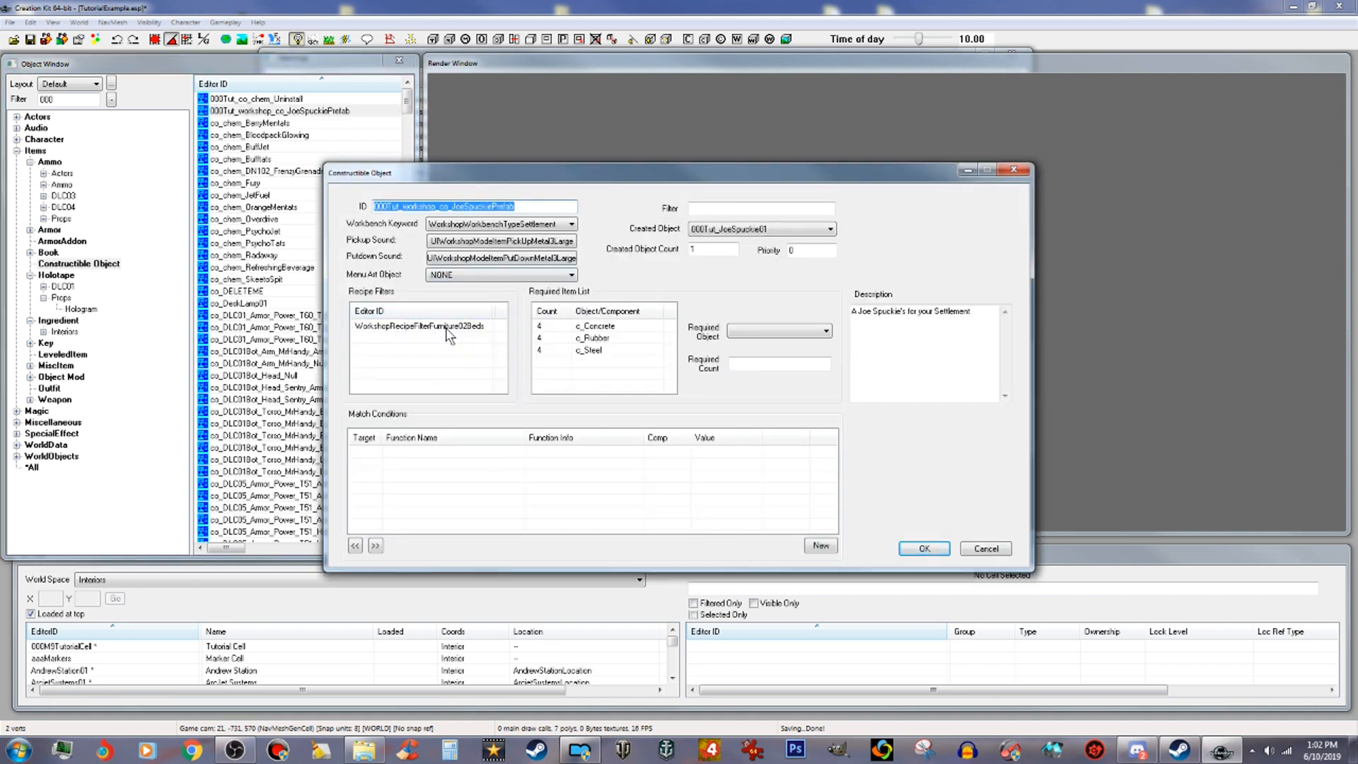
{"action": "left_click", "coordinate": [447, 329]}
{"action": "right_click", "coordinate": [447, 329]}
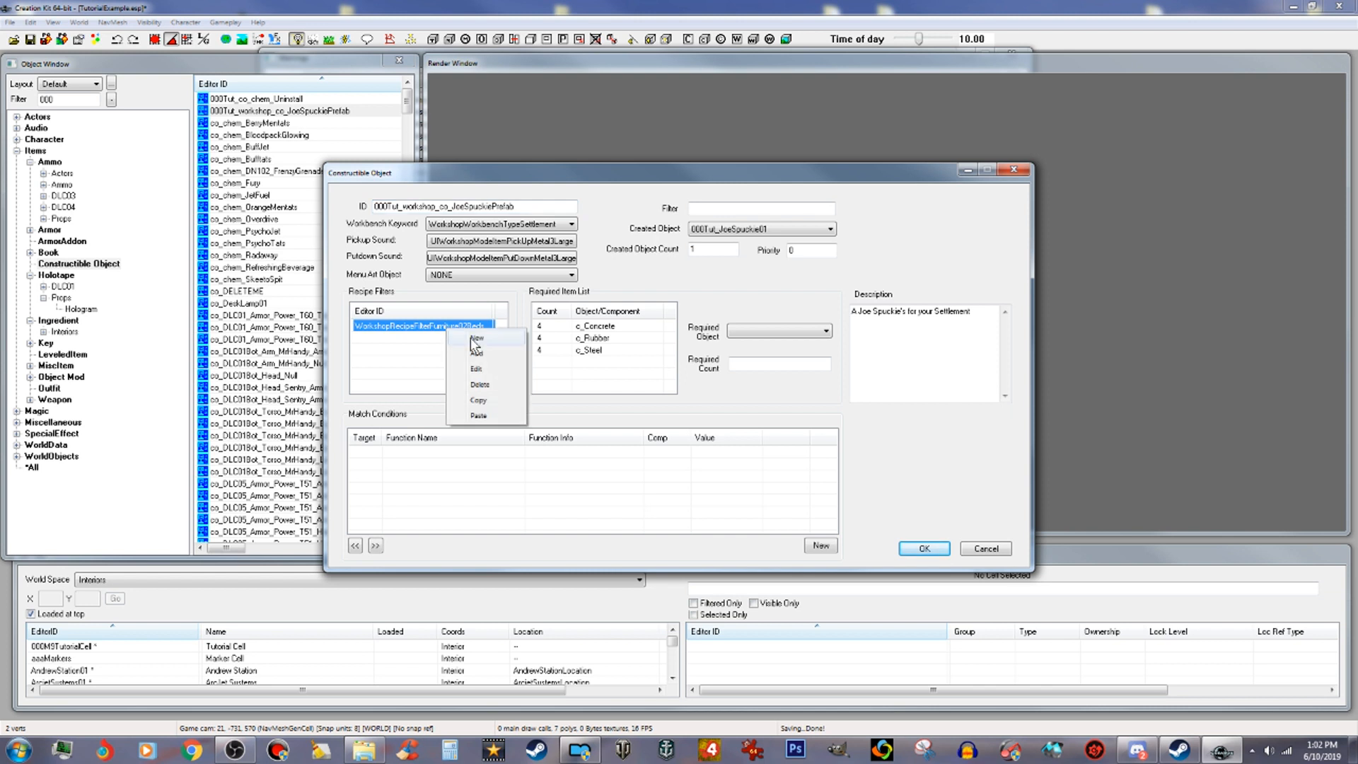
{"action": "left_click", "coordinate": [486, 387]}
Step: Add 000Tut_WorkshopRecipeFilterBuilding02Wood03Prefabs as the recipe filter, filtering forms by 000
{"action": "right_click", "coordinate": [418, 331]}
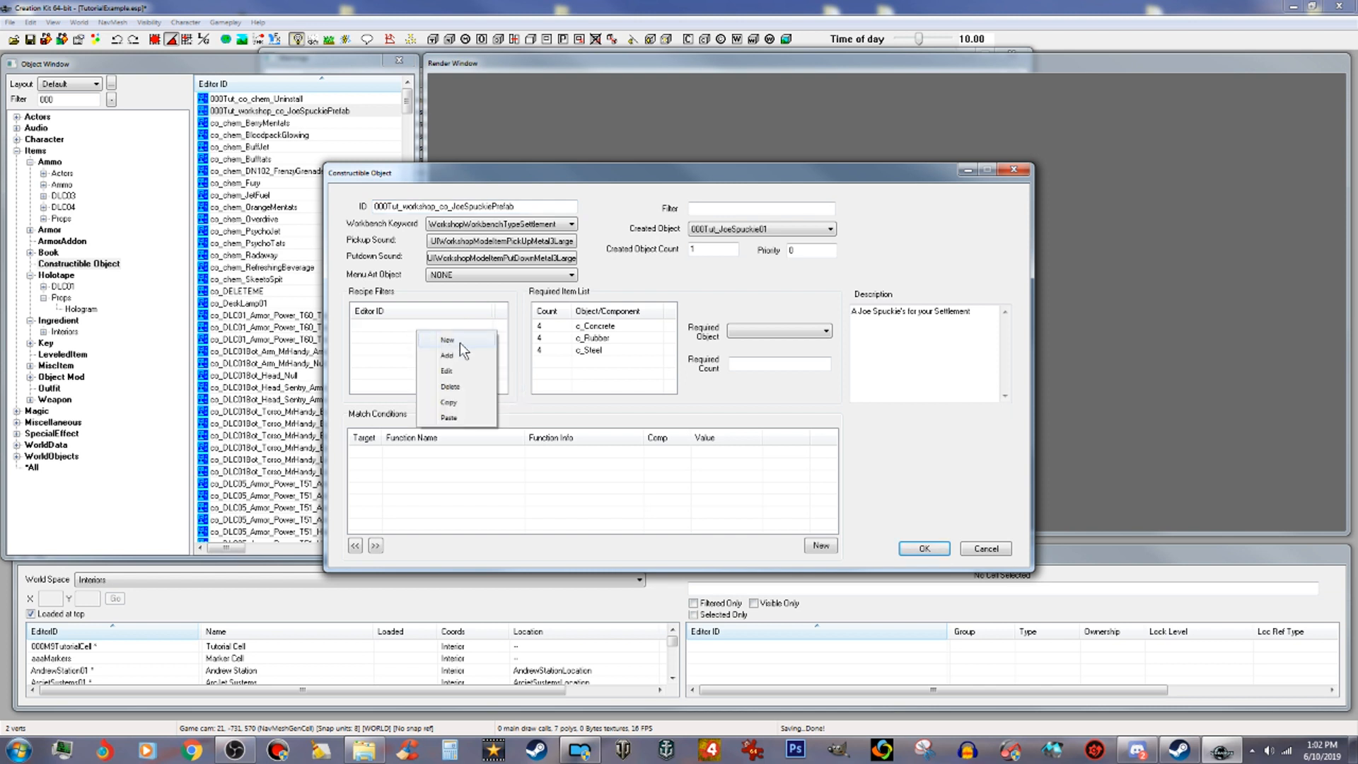
{"action": "left_click", "coordinate": [460, 342]}
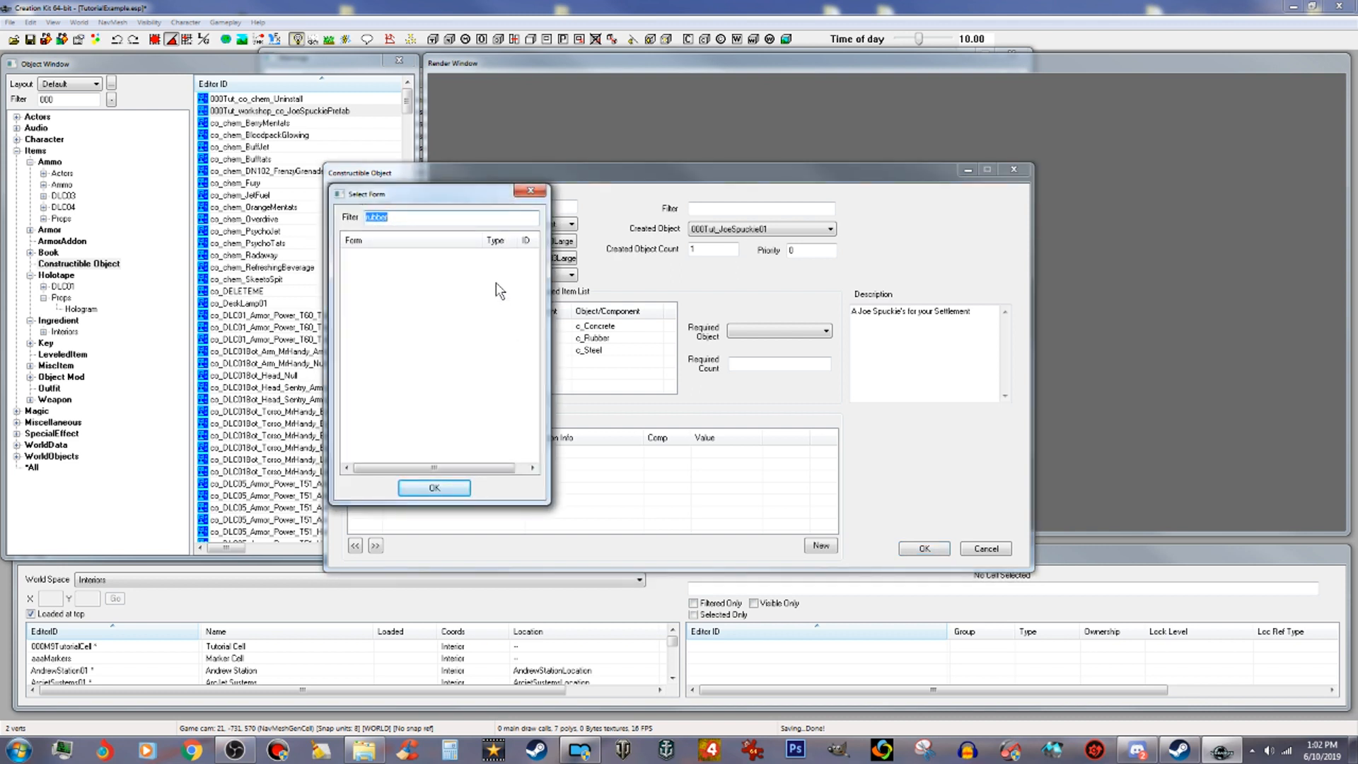
{"action": "type", "text": "000"}
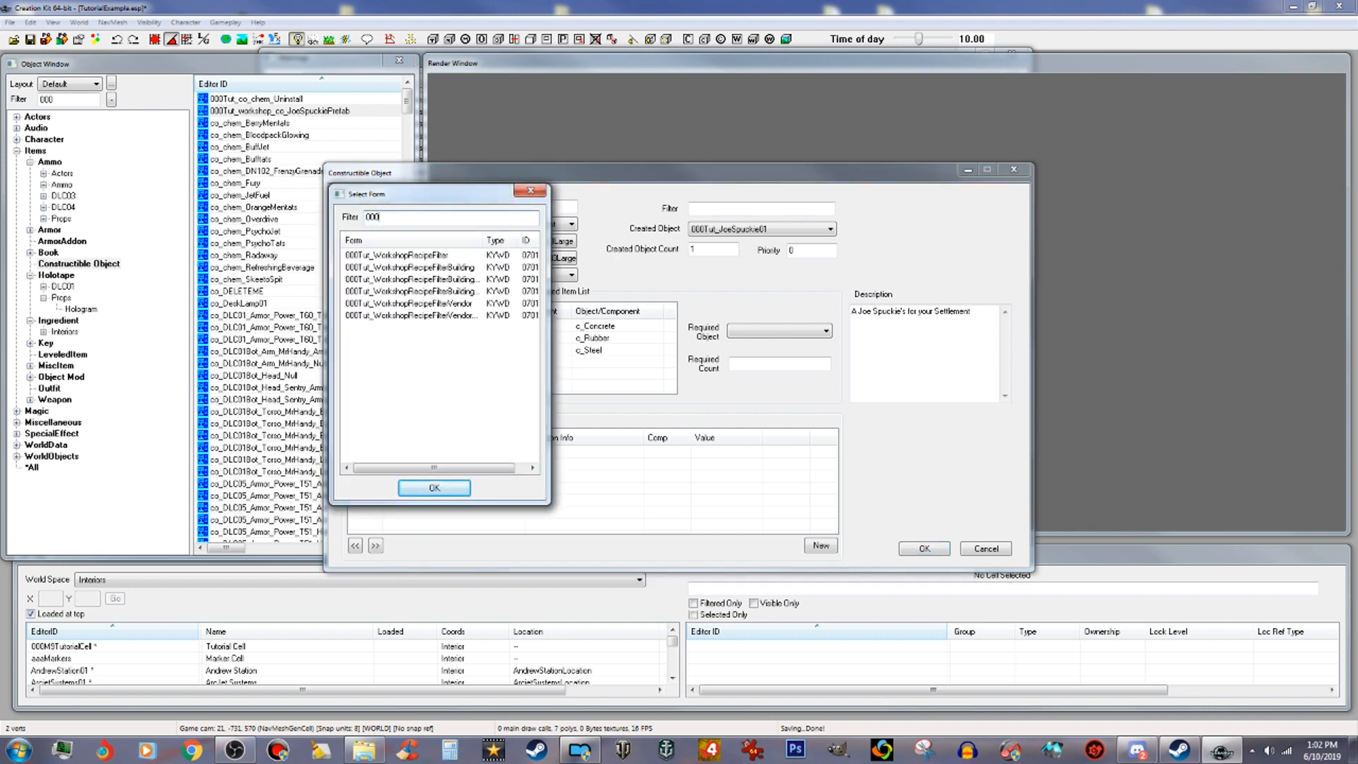
{"action": "left_click_drag", "start_coordinate": [483, 239], "coordinate": [549, 249]}
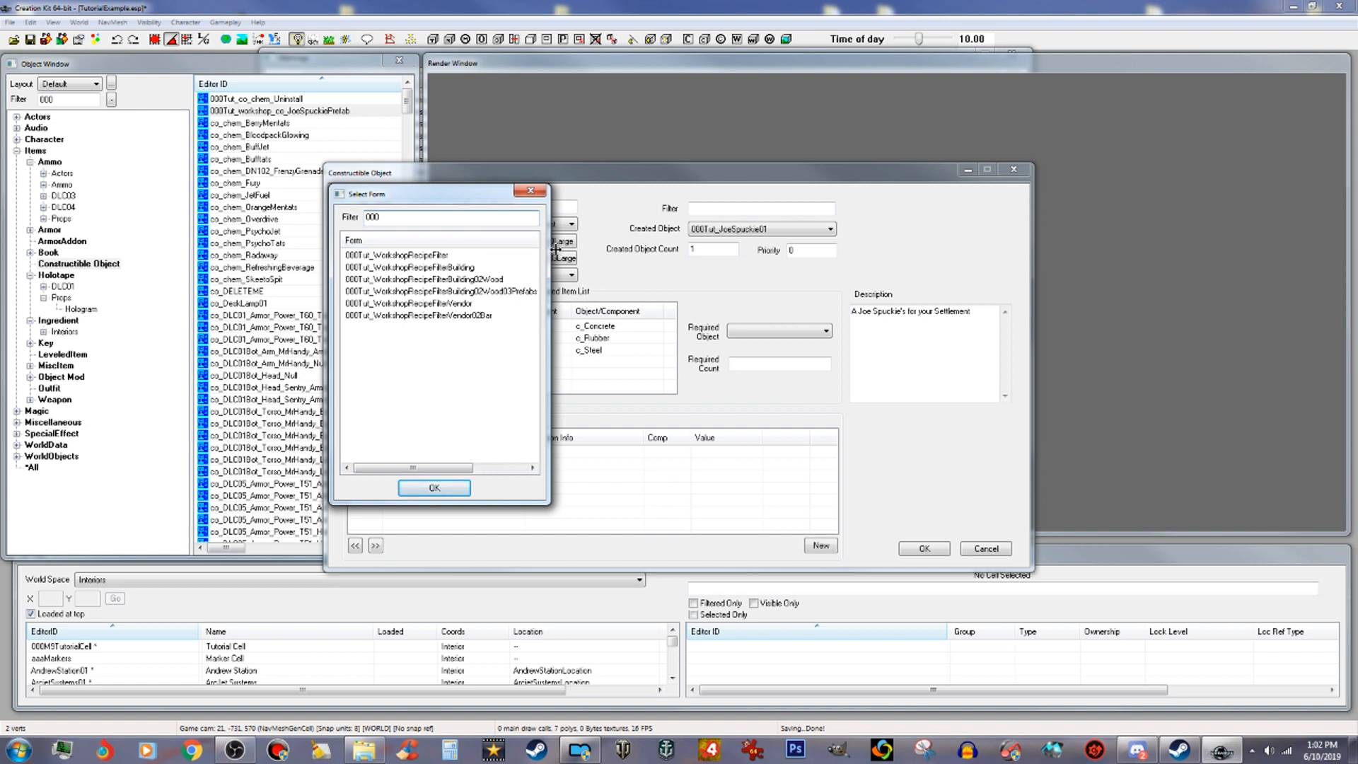
{"action": "left_click", "coordinate": [459, 490]}
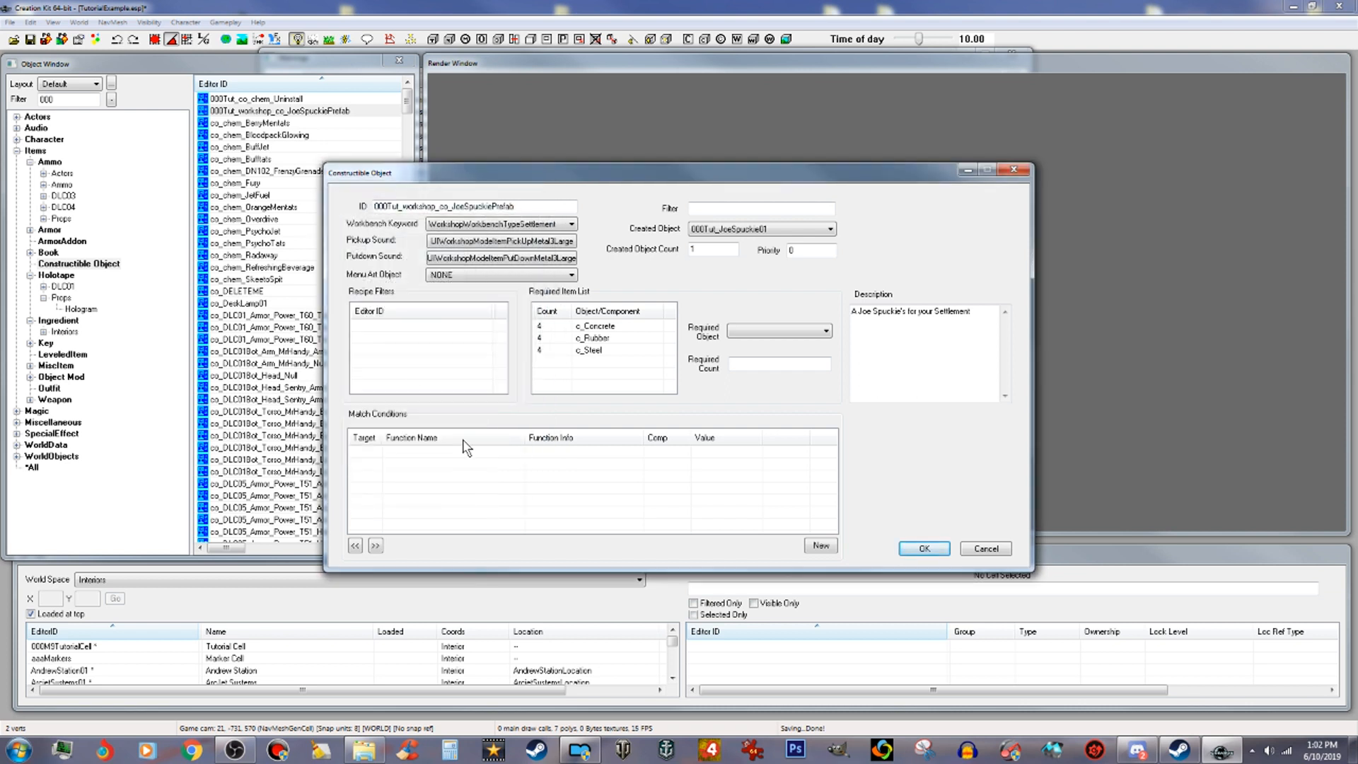
{"action": "right_click", "coordinate": [435, 344]}
{"action": "left_click", "coordinate": [462, 368]}
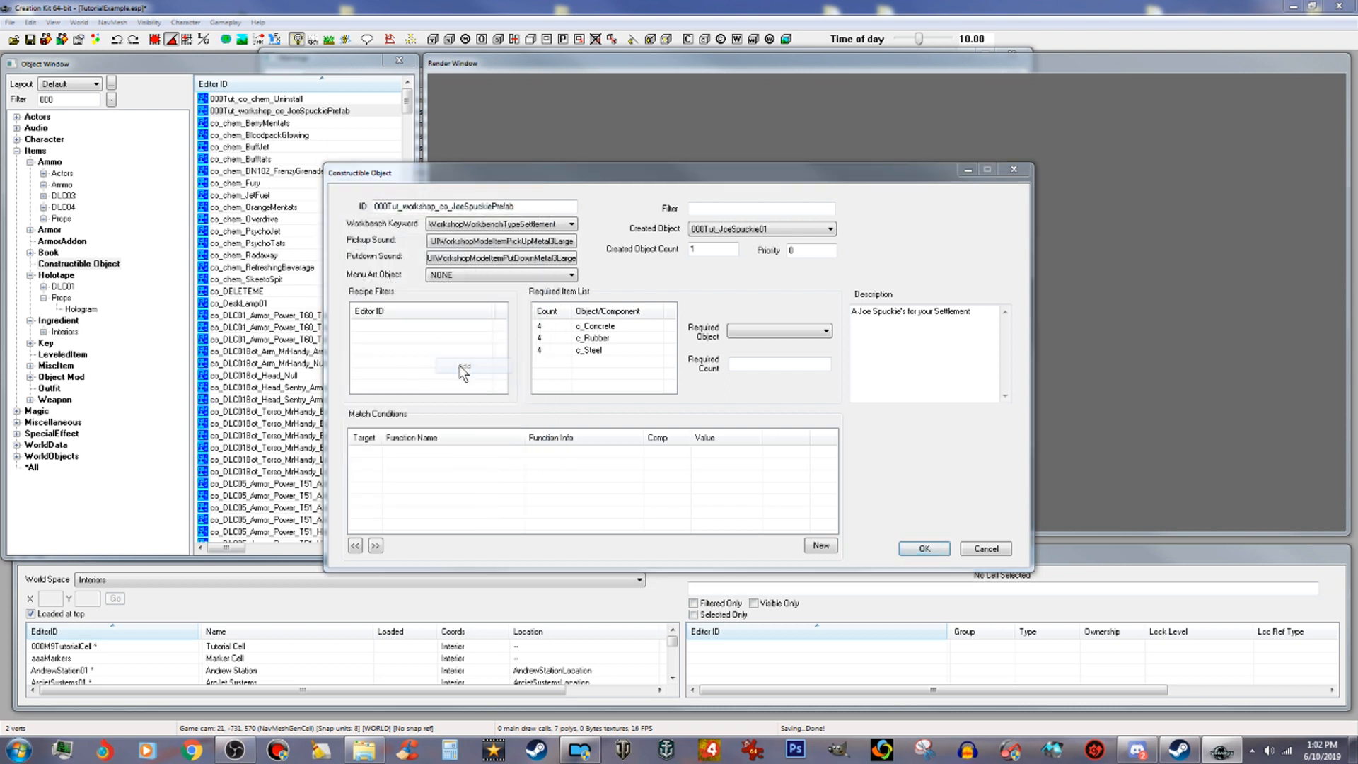
{"action": "left_click_drag", "start_coordinate": [479, 241], "coordinate": [537, 241]}
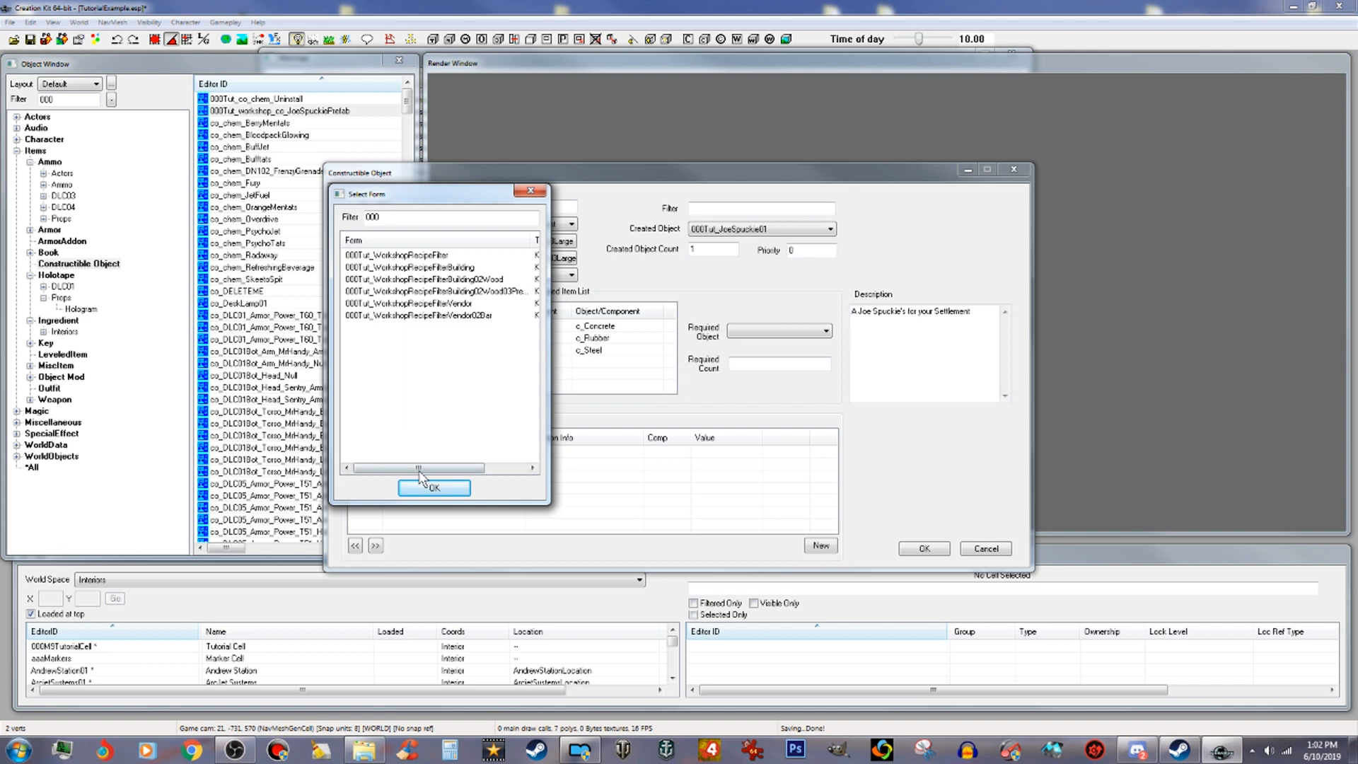
{"action": "left_click_drag", "start_coordinate": [456, 469], "coordinate": [479, 467]}
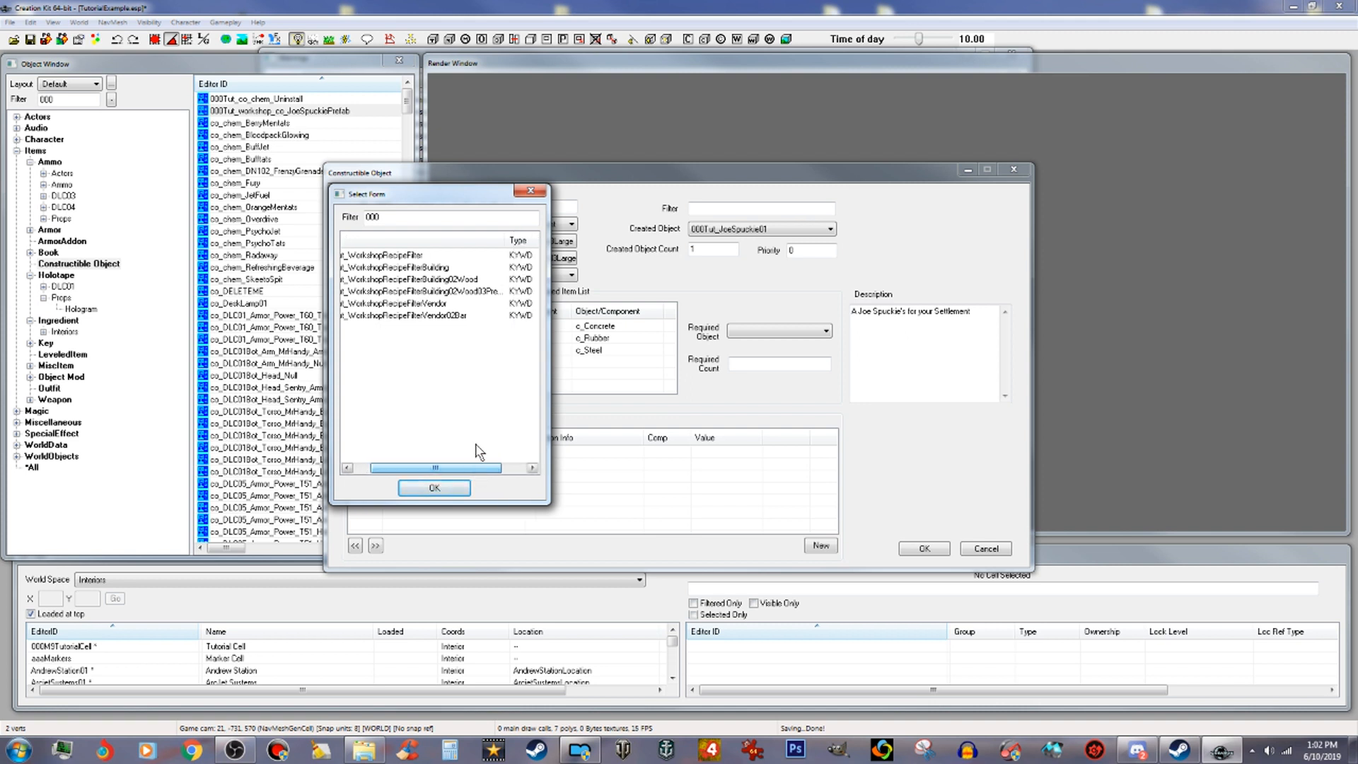
{"action": "left_click", "coordinate": [477, 291]}
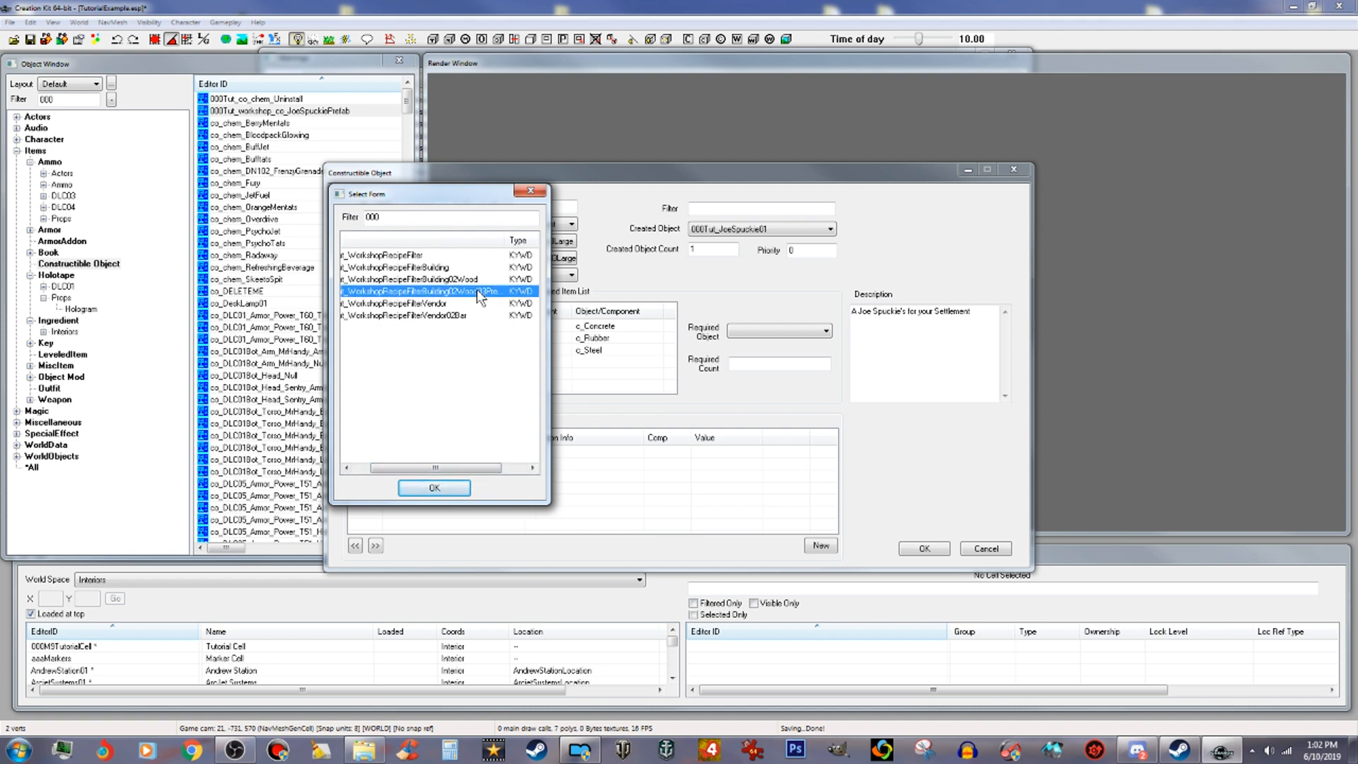
{"action": "left_click", "coordinate": [448, 492]}
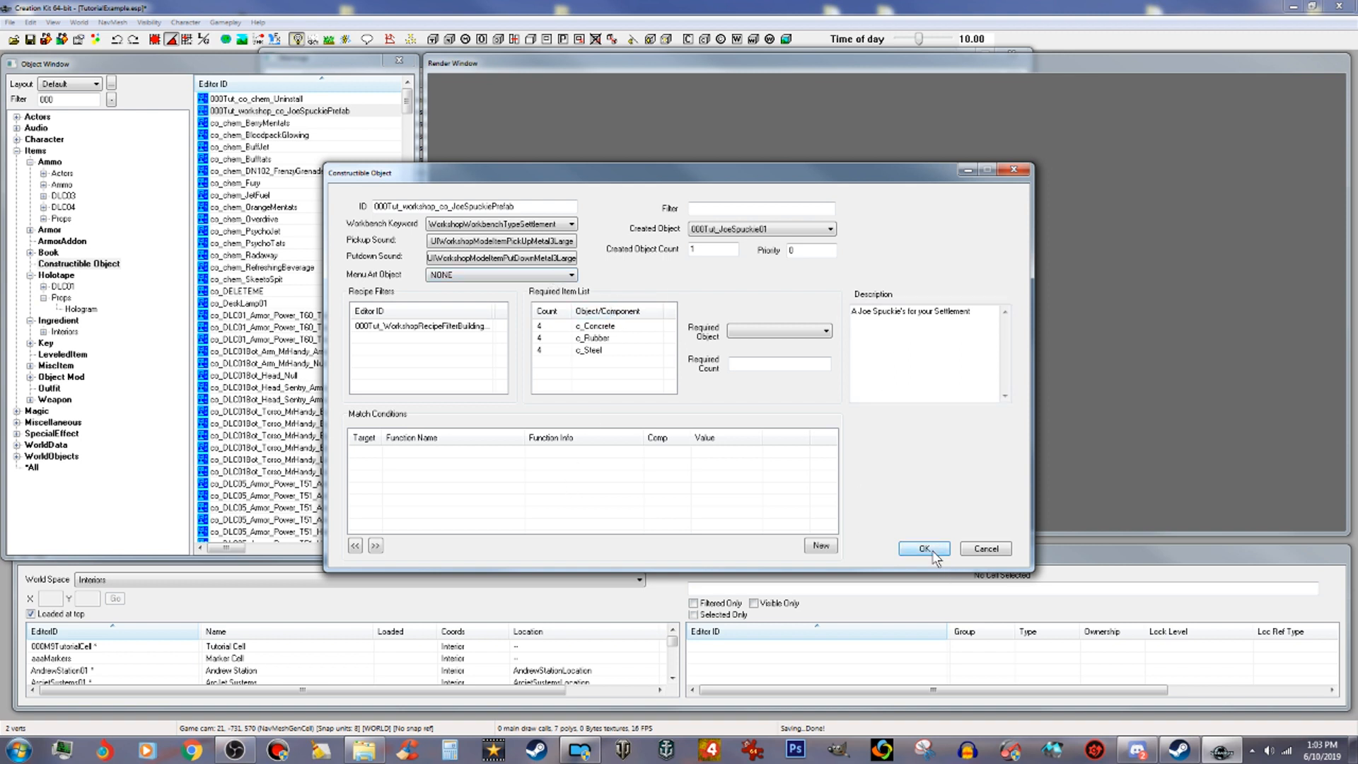
Step: Leave the menu art object as NONE and confirm the constructible object changes
{"action": "left_click", "coordinate": [571, 275]}
{"action": "left_click", "coordinate": [571, 277]}
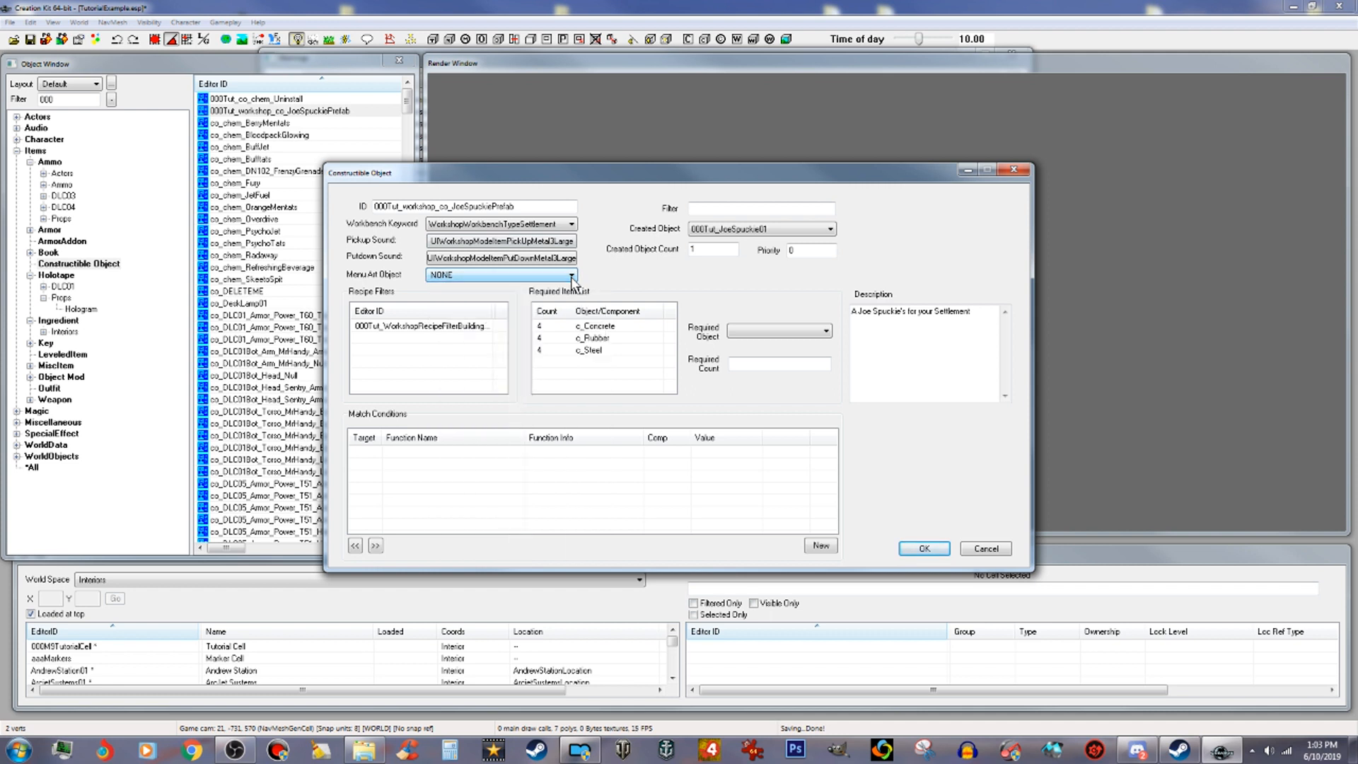
{"action": "left_click", "coordinate": [928, 548]}
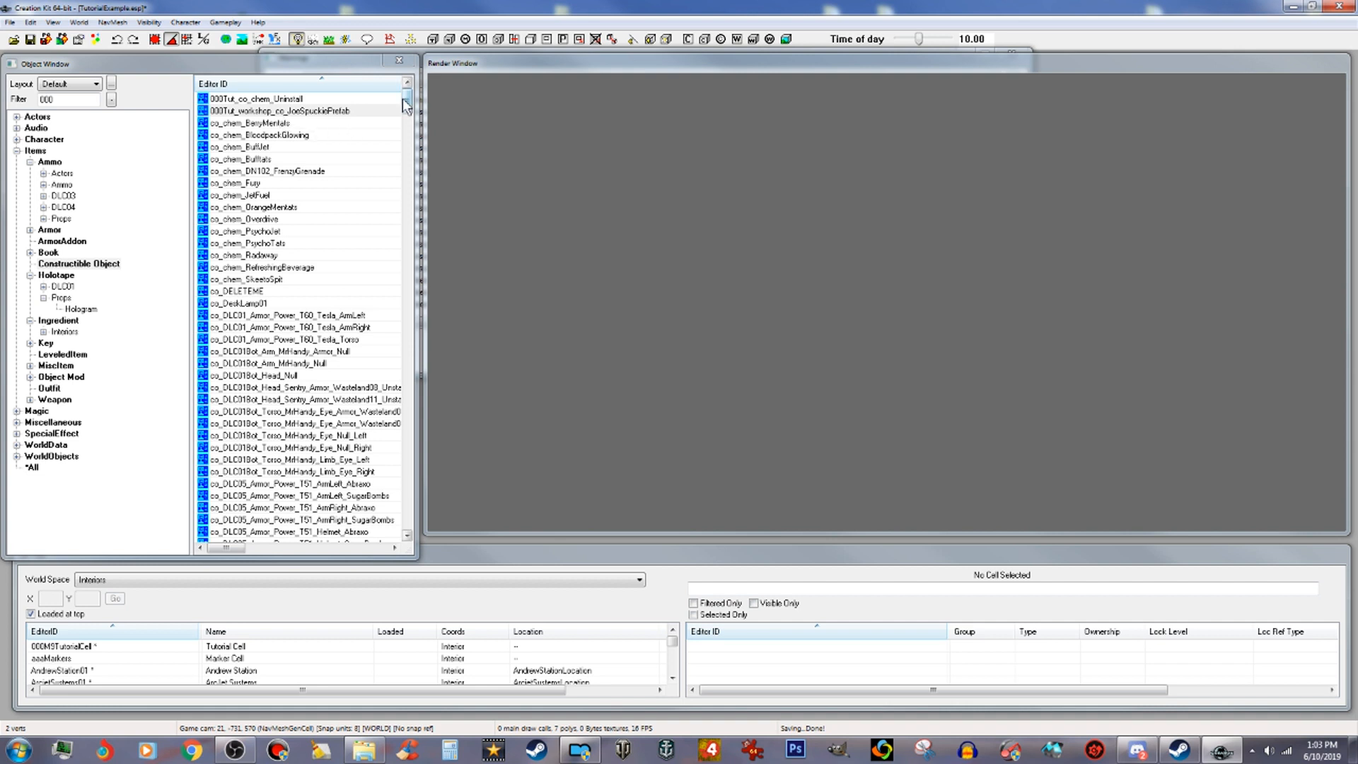
Step: Clear the object filter and scroll through the workshop_co constructible object recipes
{"action": "left_click_drag", "start_coordinate": [409, 97], "coordinate": [423, 515]}
{"action": "double_click", "coordinate": [53, 100]}
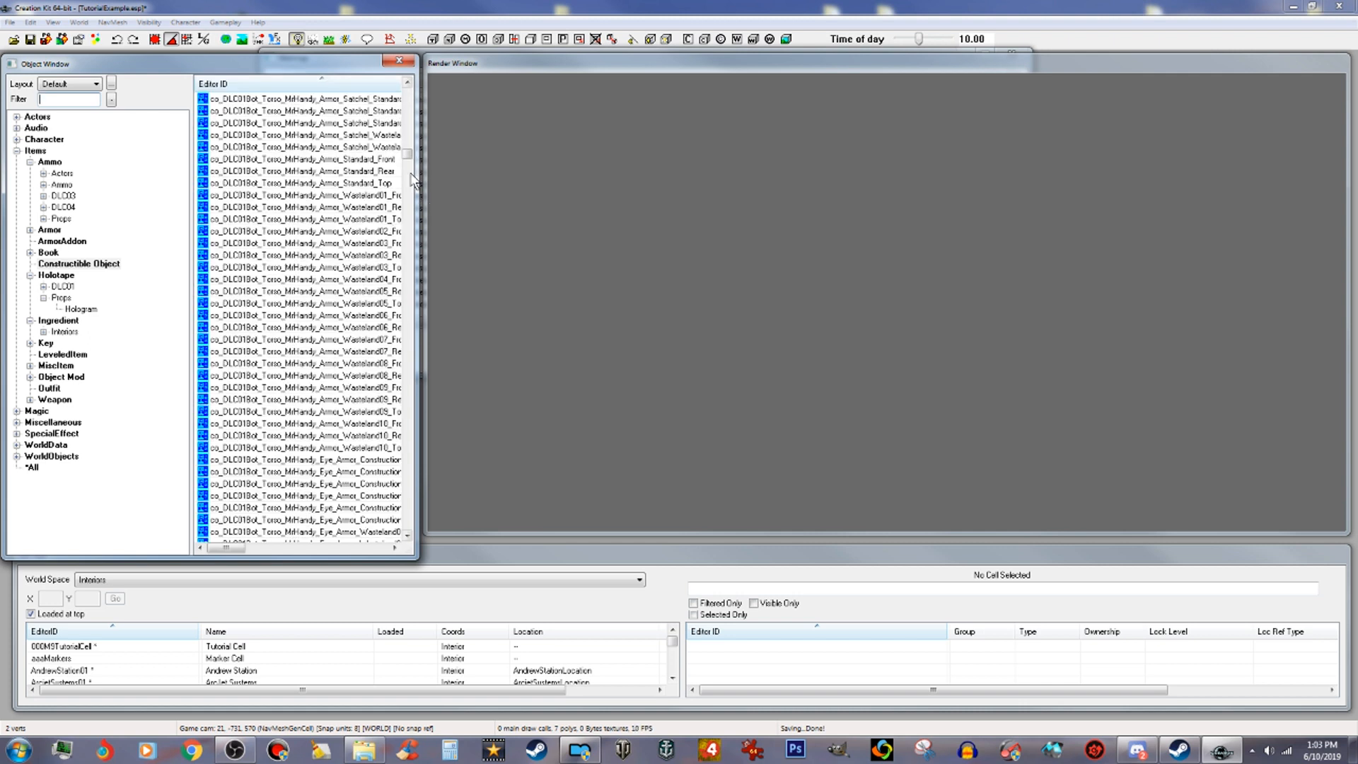
{"action": "left_click_drag", "start_coordinate": [407, 154], "coordinate": [435, 516]}
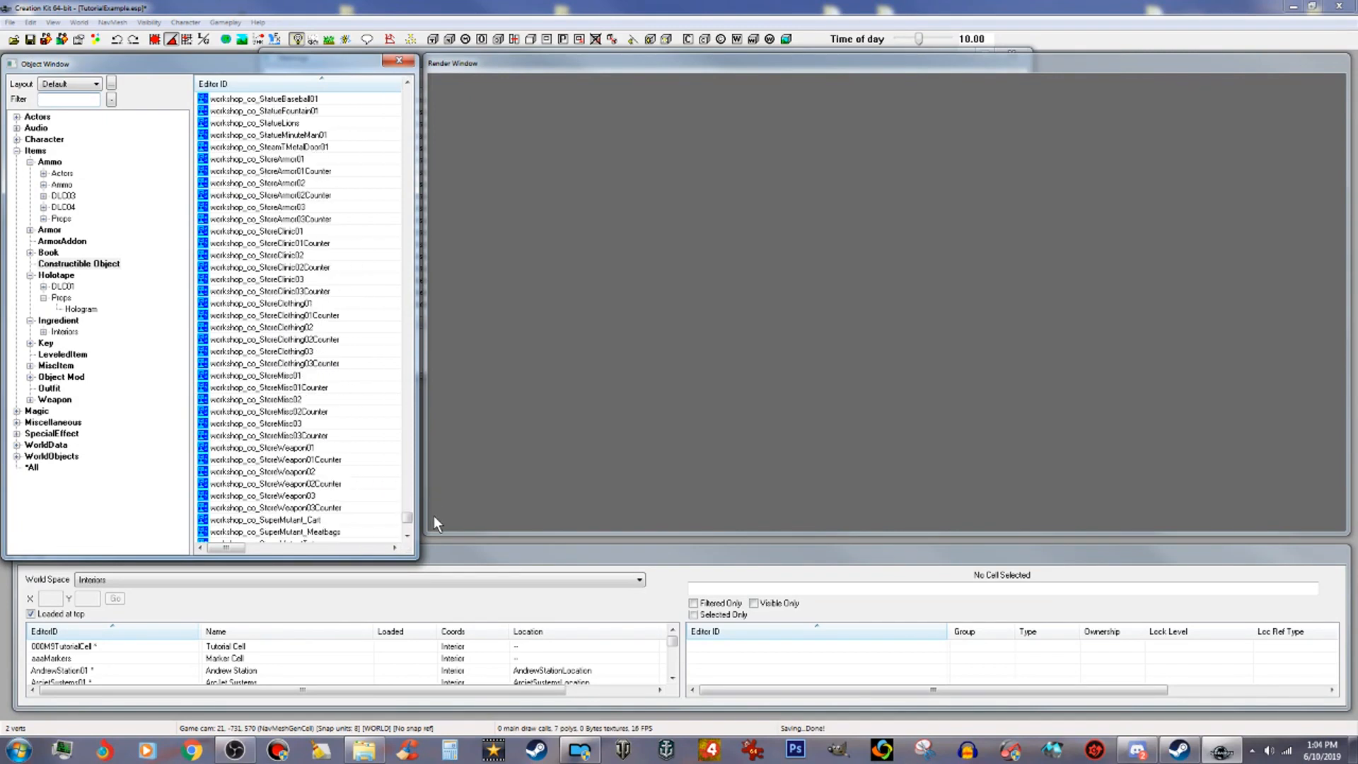
{"action": "left_click", "coordinate": [338, 520]}
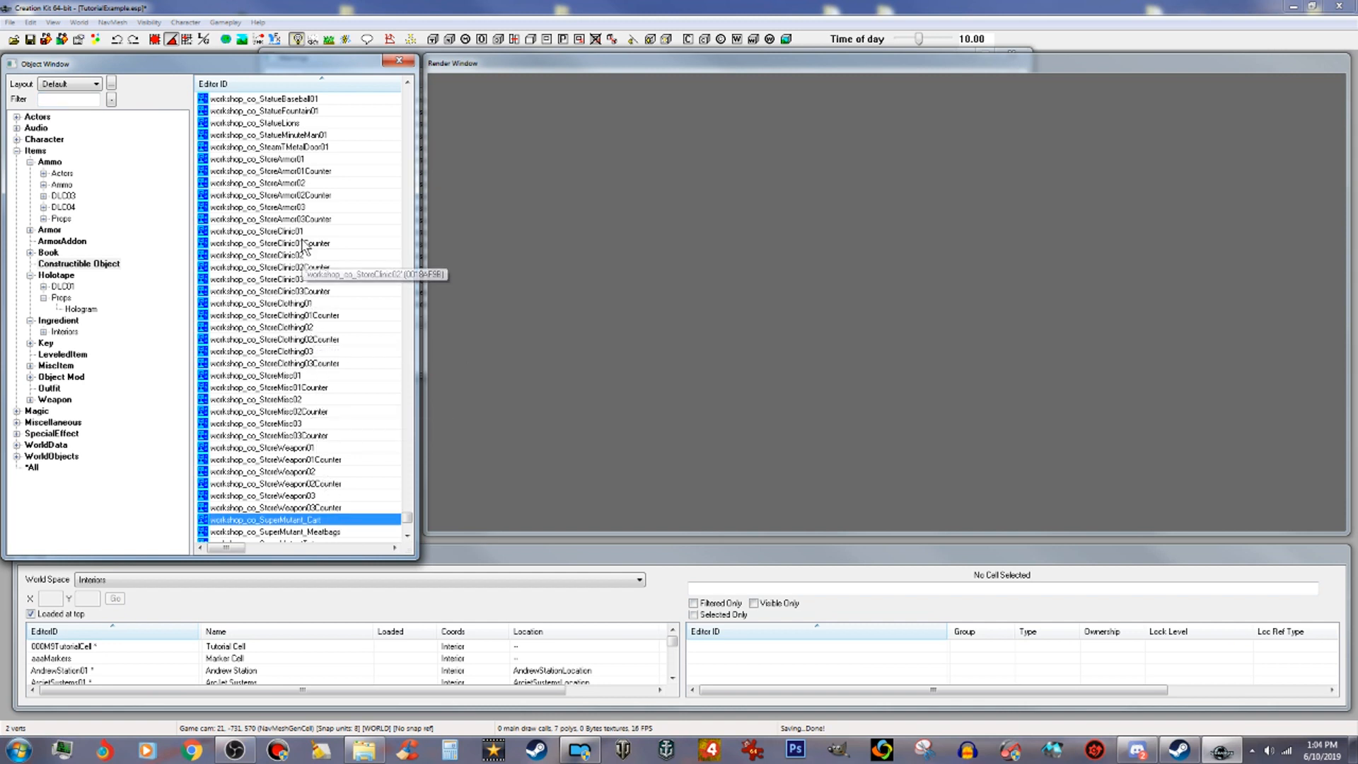
{"action": "left_click", "coordinate": [308, 183]}
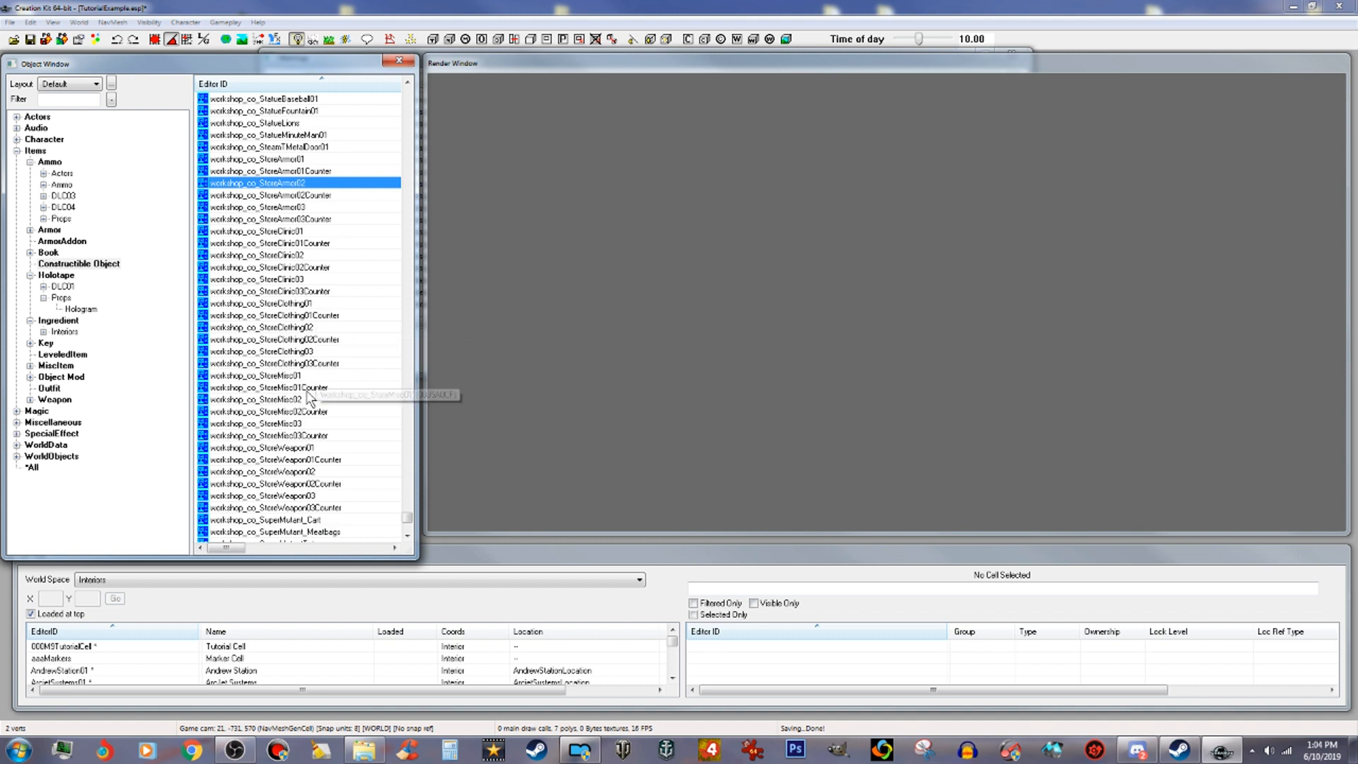
{"action": "scroll", "coordinate": [325, 425], "scroll_direction": "down", "scroll_amount": 1}
{"action": "scroll", "coordinate": [326, 424], "scroll_direction": "down", "scroll_amount": 6}
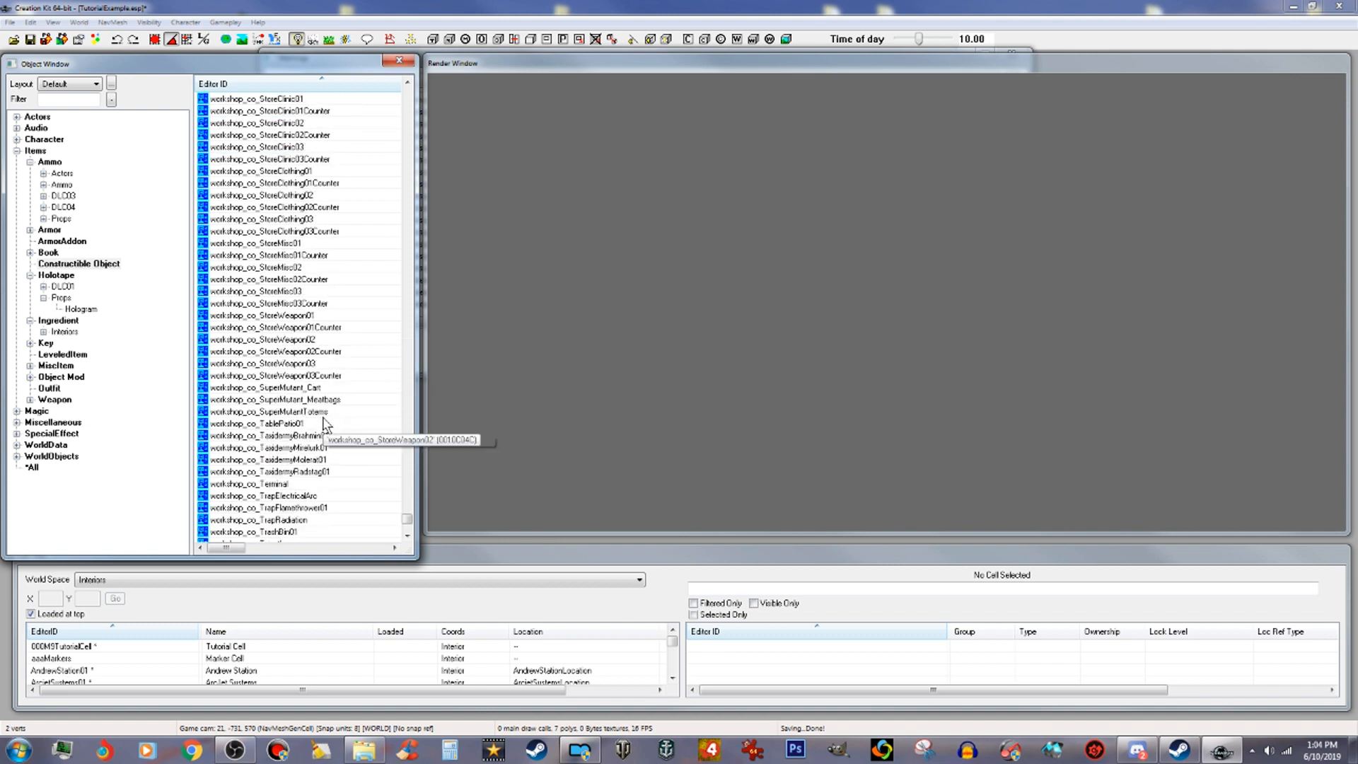
{"action": "scroll", "coordinate": [340, 439], "scroll_direction": "down", "scroll_amount": 2}
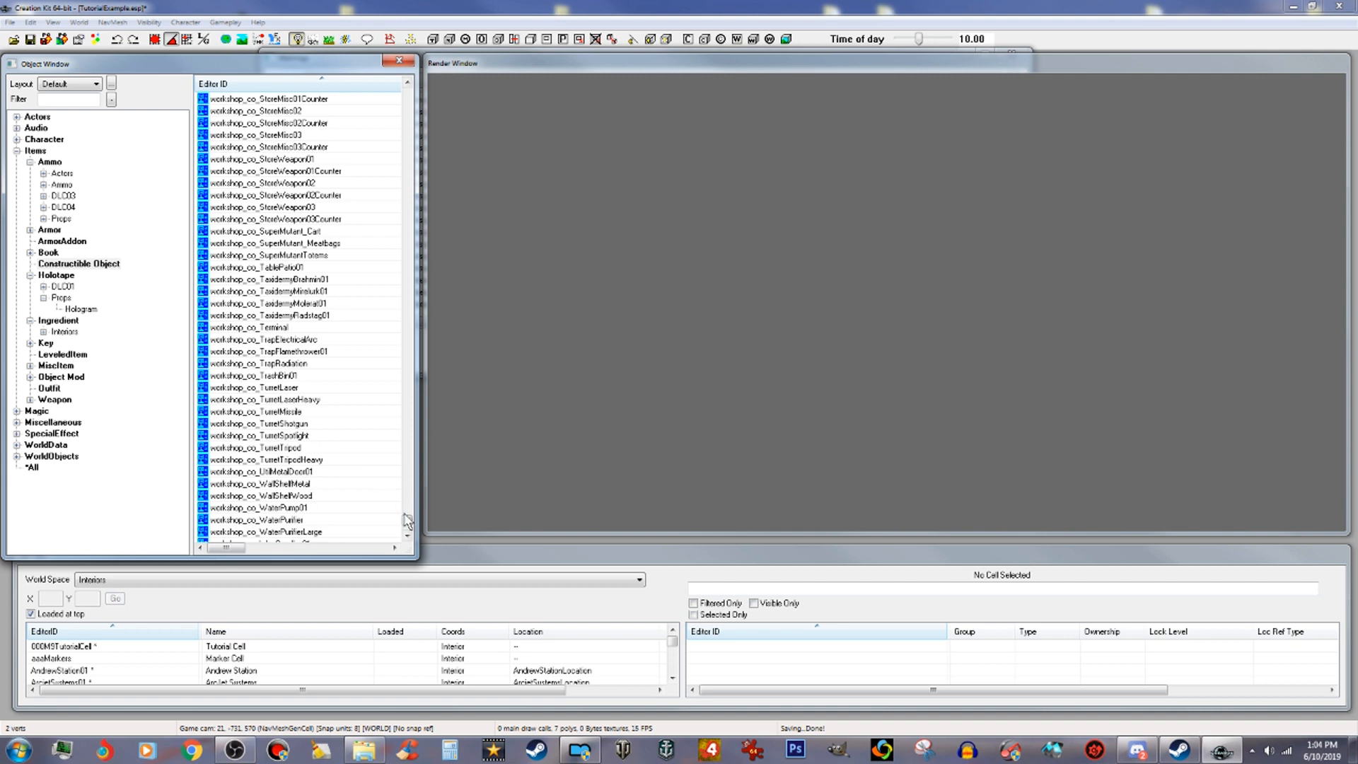
{"action": "left_click_drag", "start_coordinate": [408, 525], "coordinate": [409, 534]}
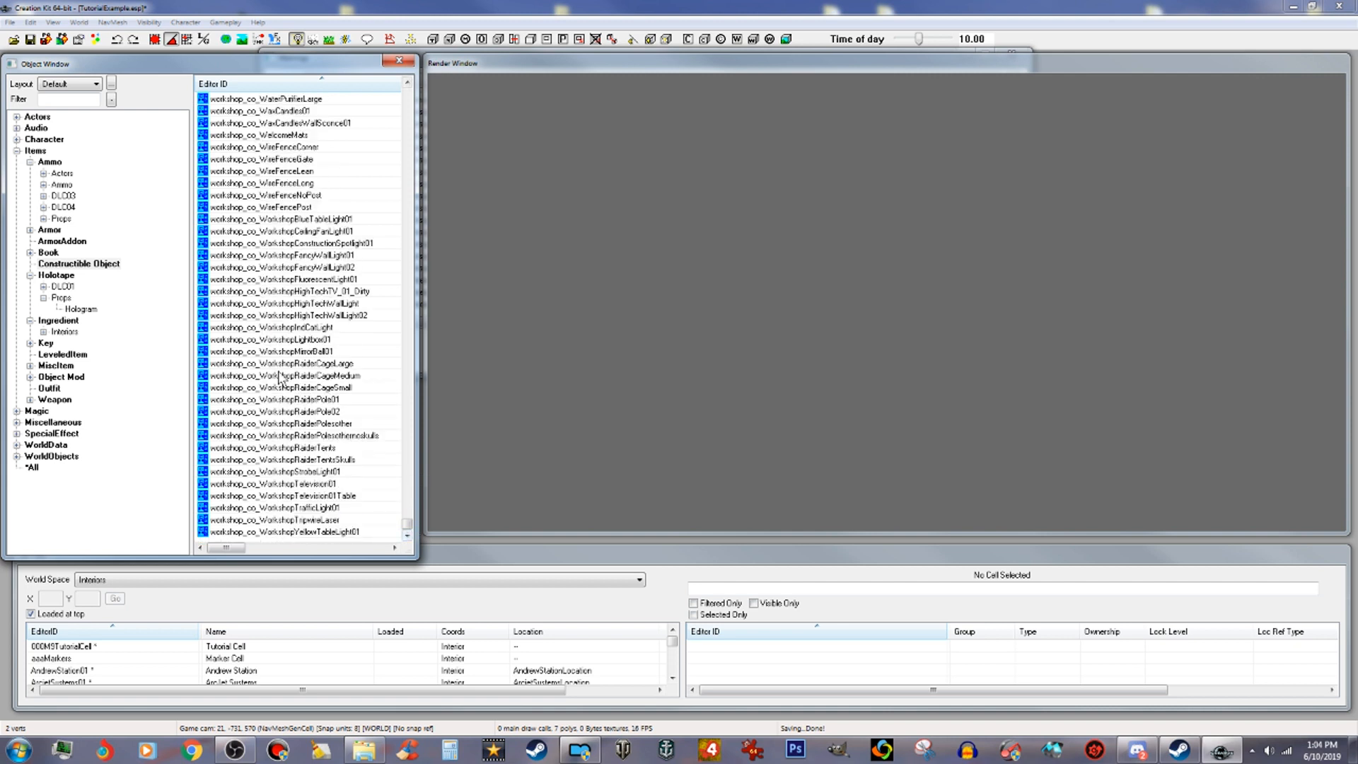
{"action": "left_click", "coordinate": [283, 268]}
{"action": "scroll", "coordinate": [290, 234], "scroll_direction": "up", "scroll_amount": 6}
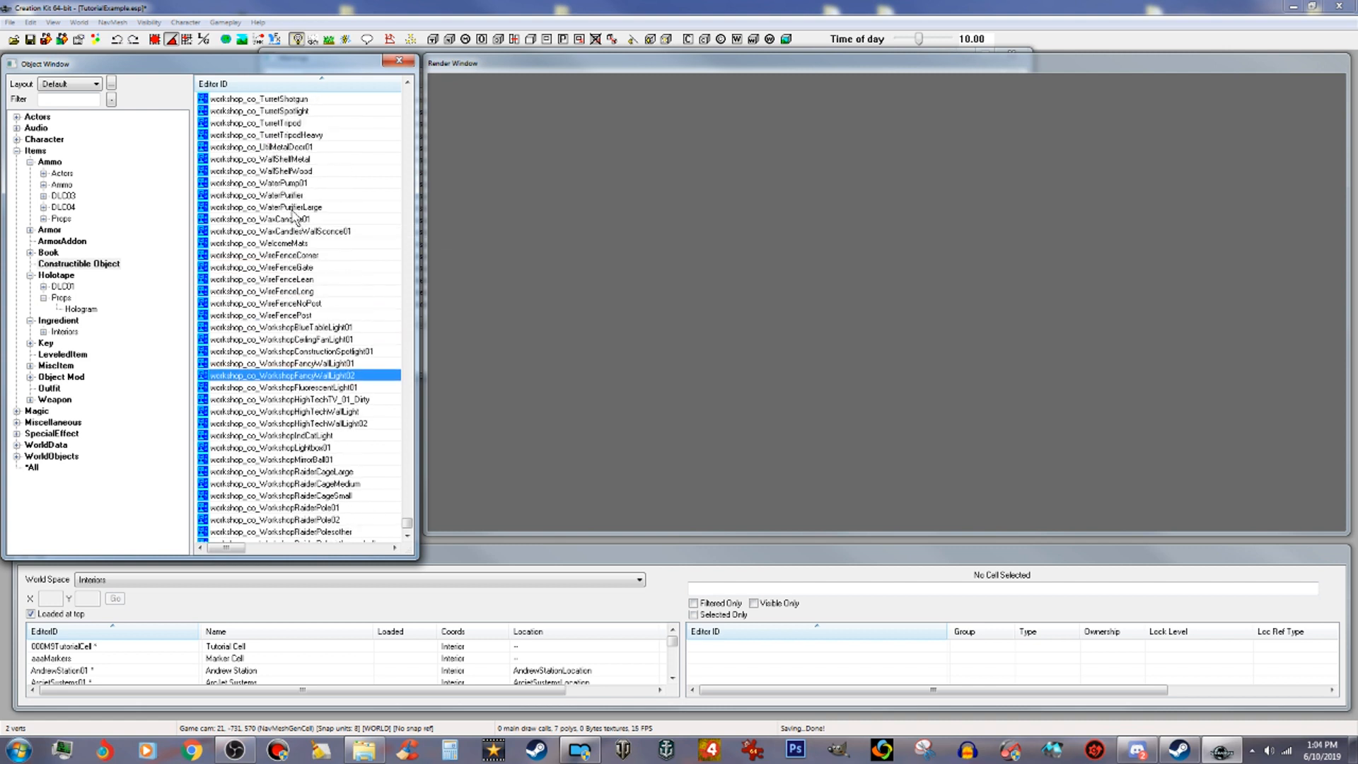
{"action": "scroll", "coordinate": [294, 216], "scroll_direction": "up", "scroll_amount": 7}
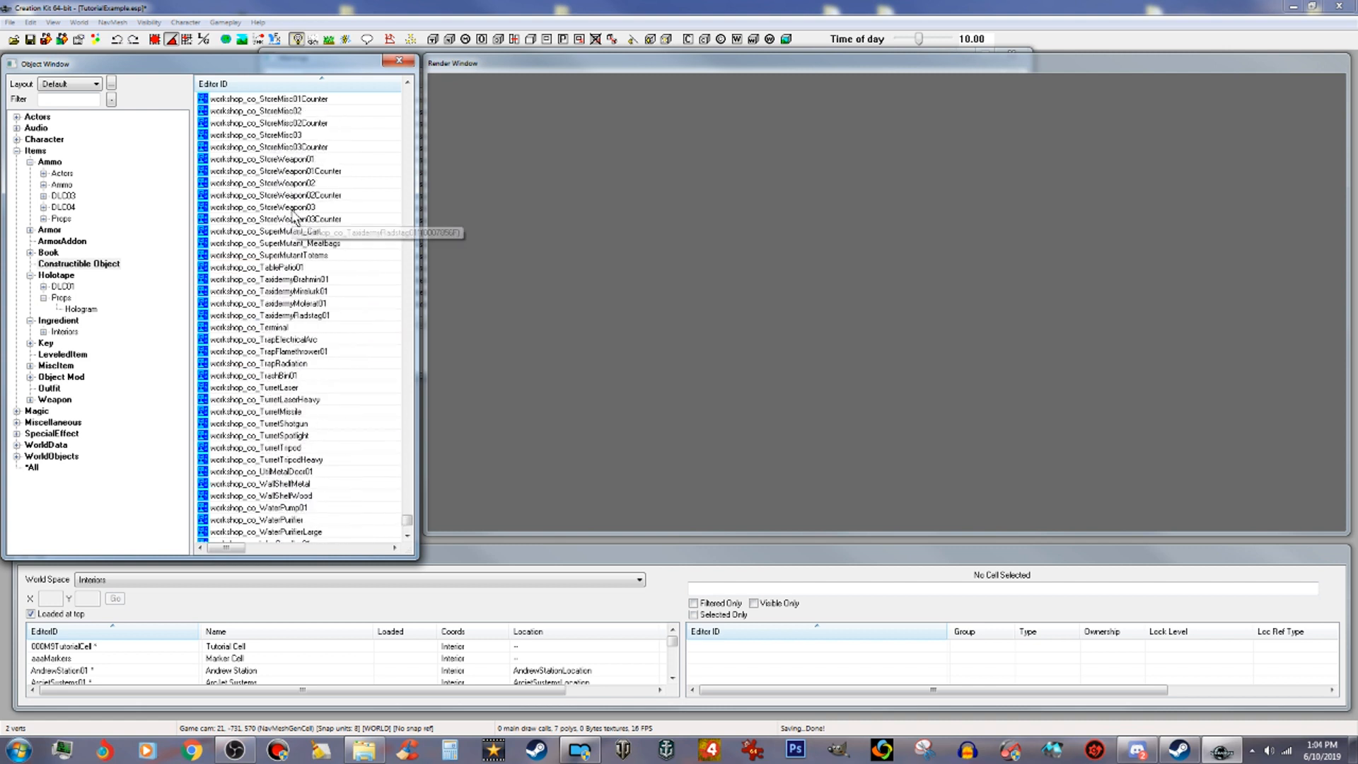
{"action": "scroll", "coordinate": [294, 216], "scroll_direction": "up", "scroll_amount": 4}
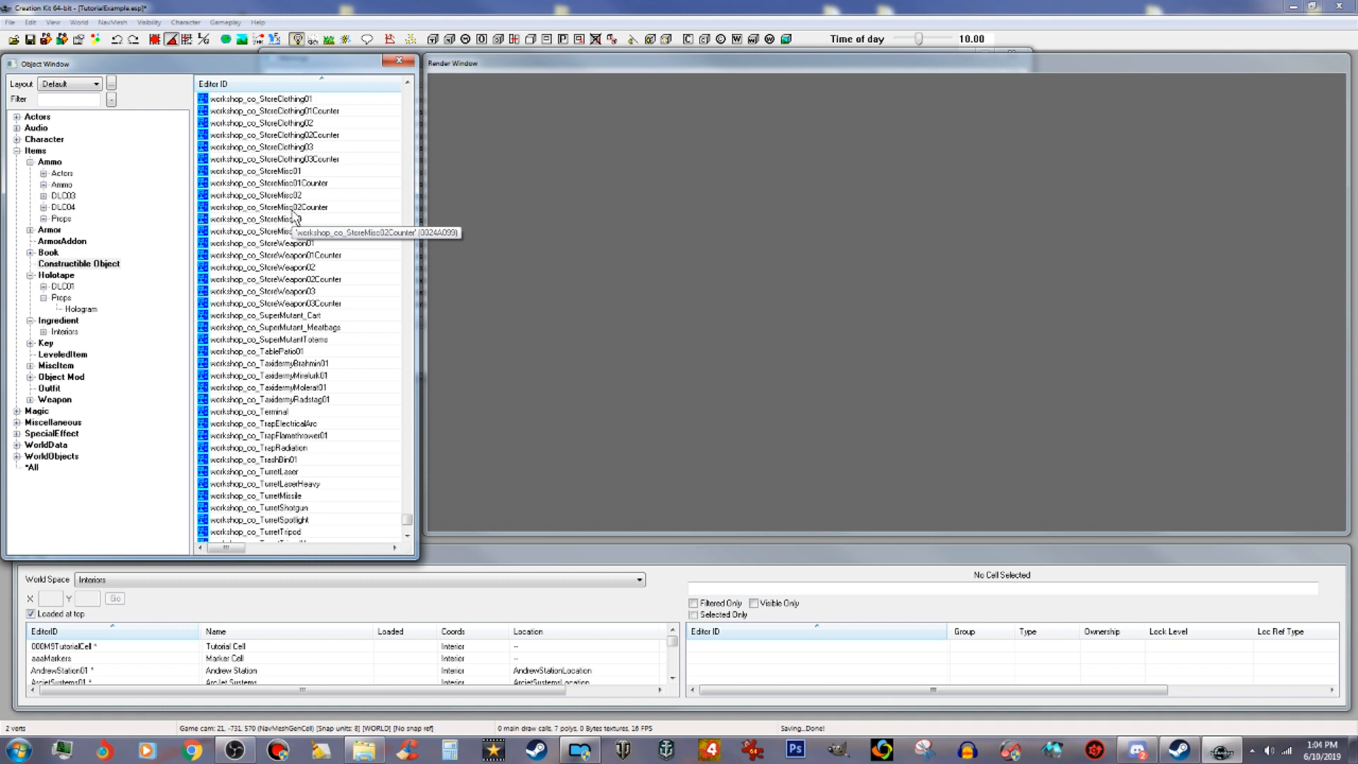
{"action": "scroll", "coordinate": [294, 216], "scroll_direction": "up", "scroll_amount": 3}
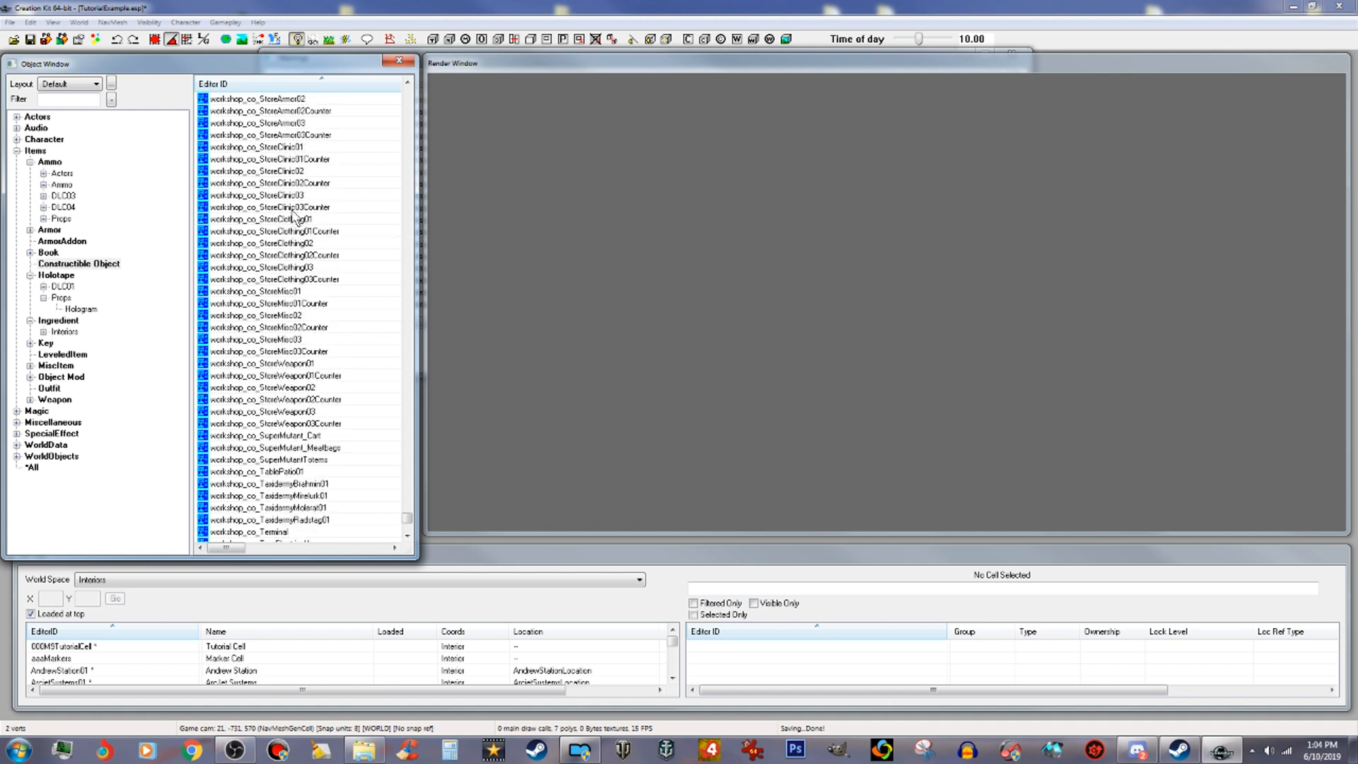
{"action": "scroll", "coordinate": [293, 215], "scroll_direction": "up", "scroll_amount": 1}
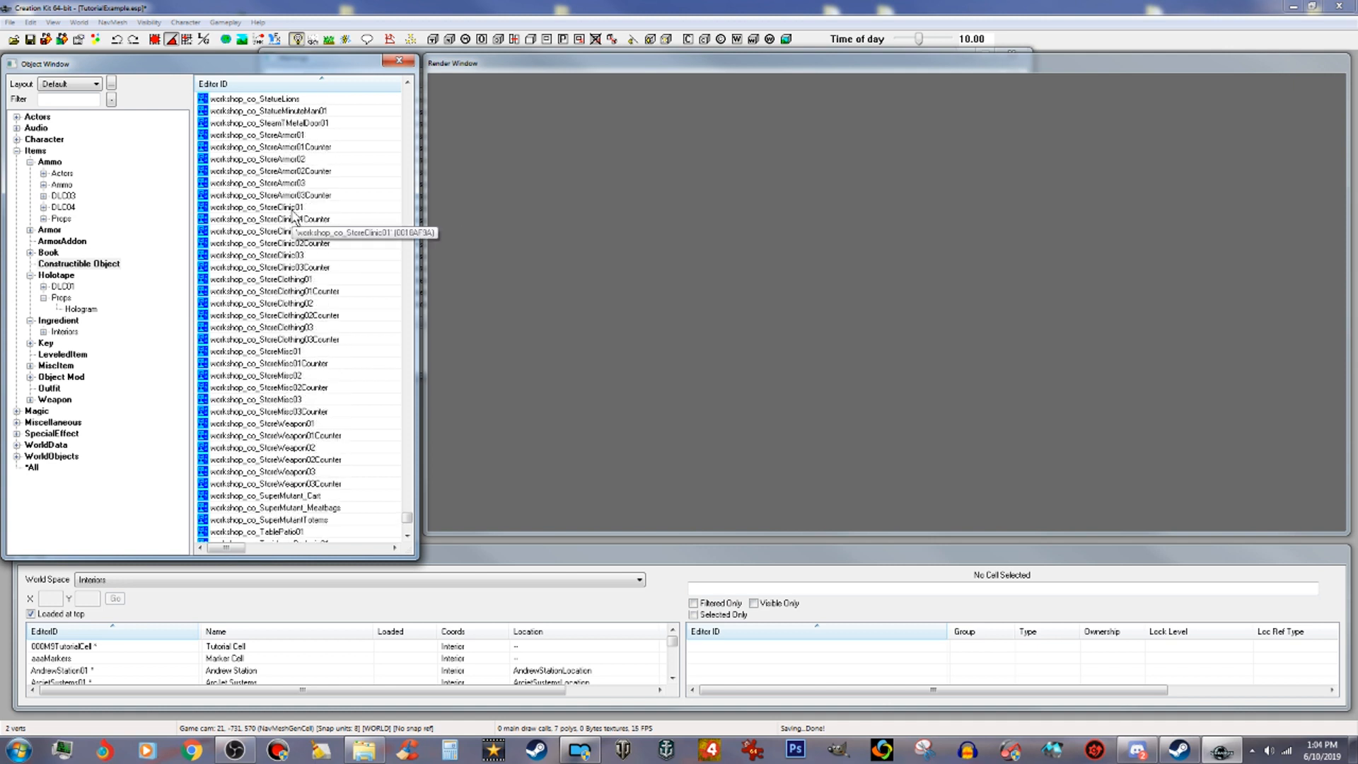
{"action": "scroll", "coordinate": [294, 216], "scroll_direction": "up", "scroll_amount": 3}
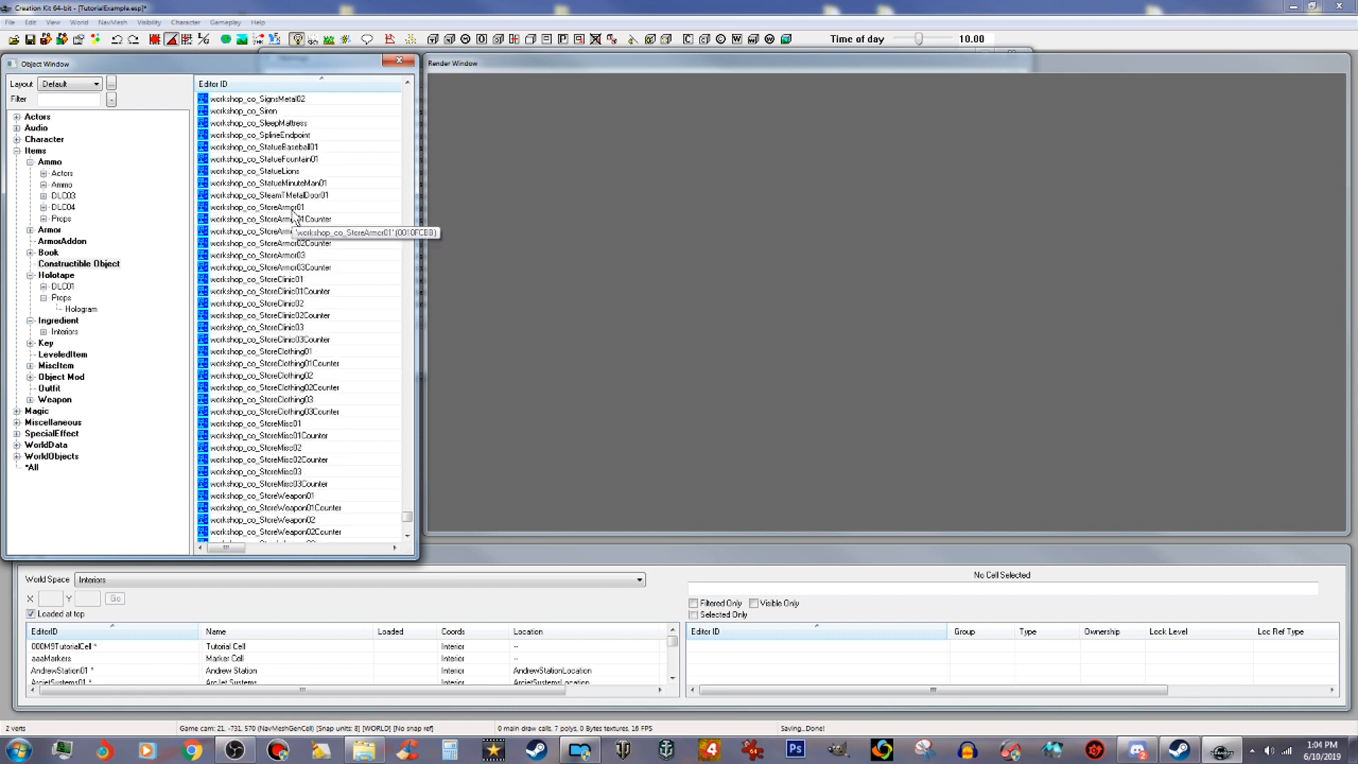
{"action": "scroll", "coordinate": [340, 166], "scroll_direction": "up", "scroll_amount": 1}
{"action": "scroll", "coordinate": [343, 170], "scroll_direction": "up", "scroll_amount": 7}
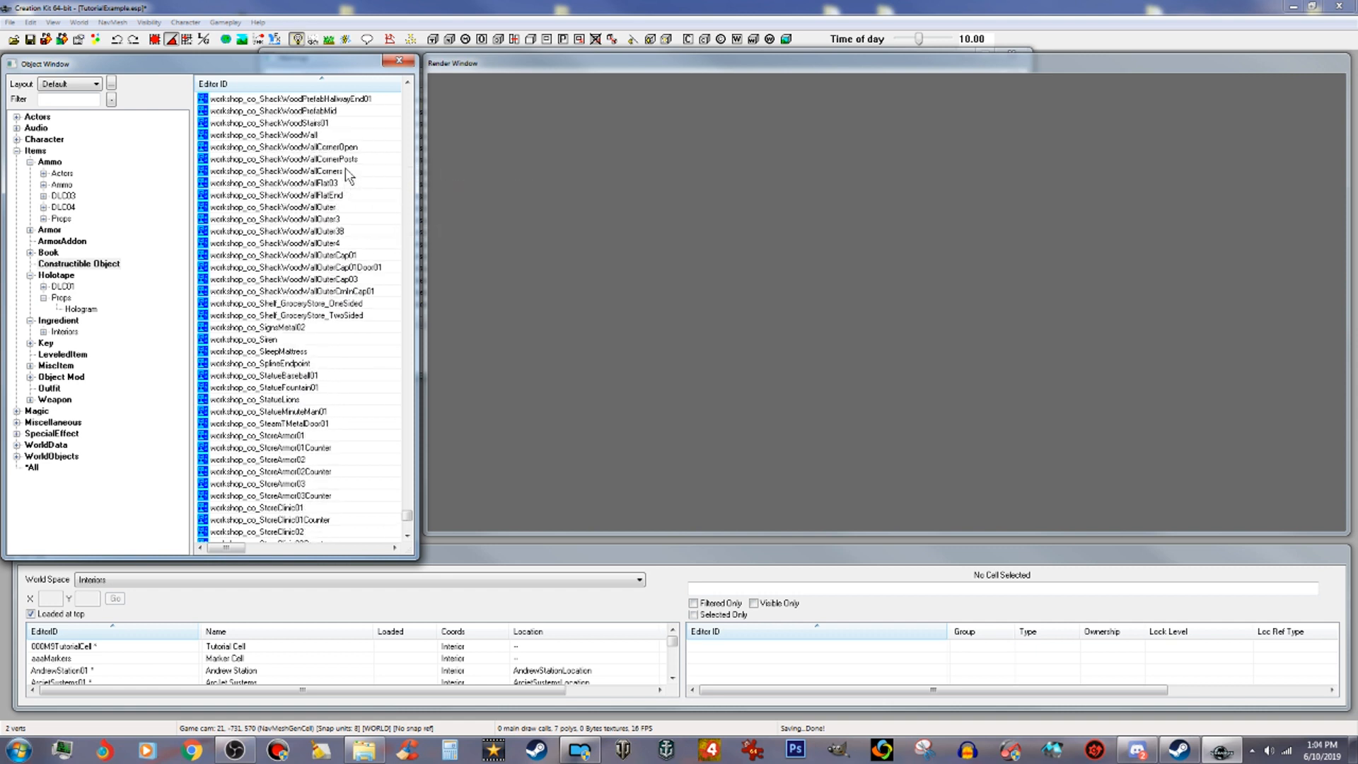
{"action": "scroll", "coordinate": [345, 174], "scroll_direction": "up", "scroll_amount": 12}
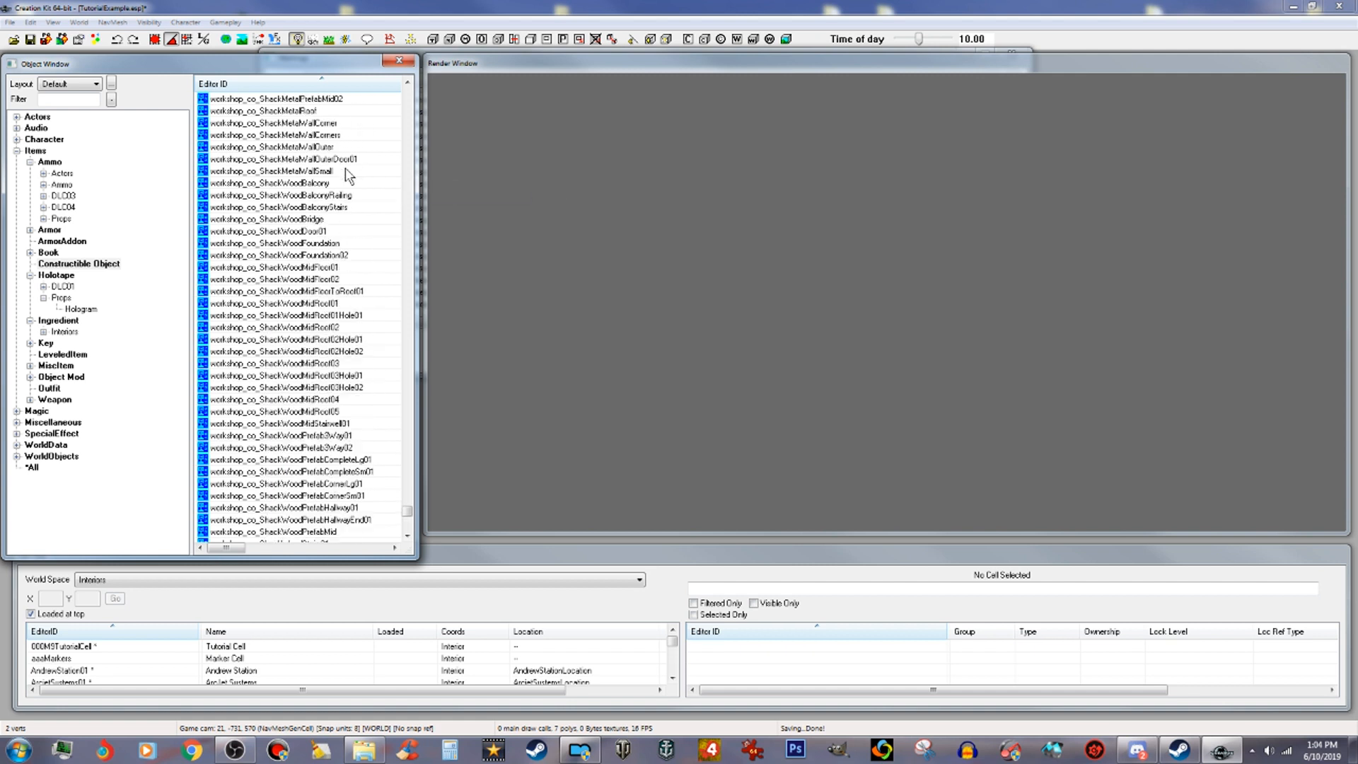
{"action": "scroll", "coordinate": [345, 173], "scroll_direction": "up", "scroll_amount": 9}
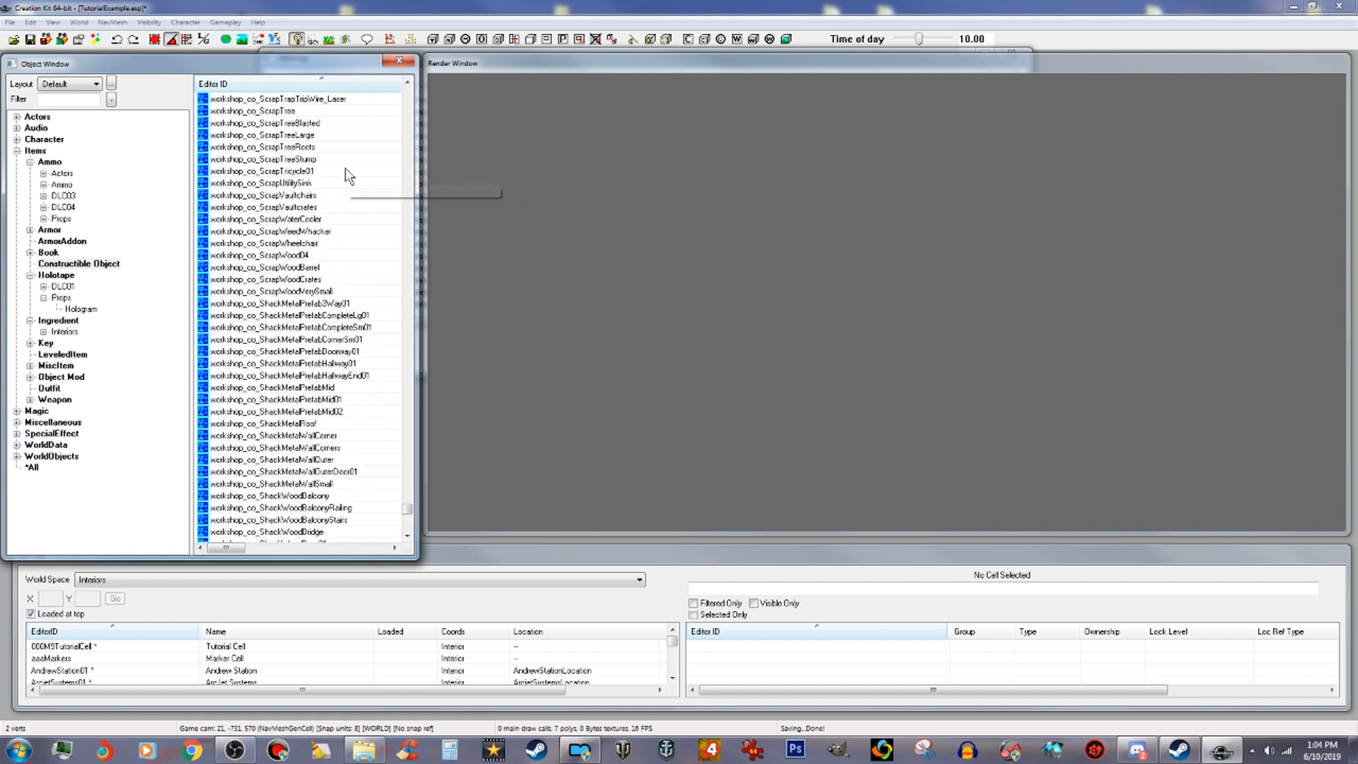
{"action": "scroll", "coordinate": [347, 174], "scroll_direction": "up", "scroll_amount": 12}
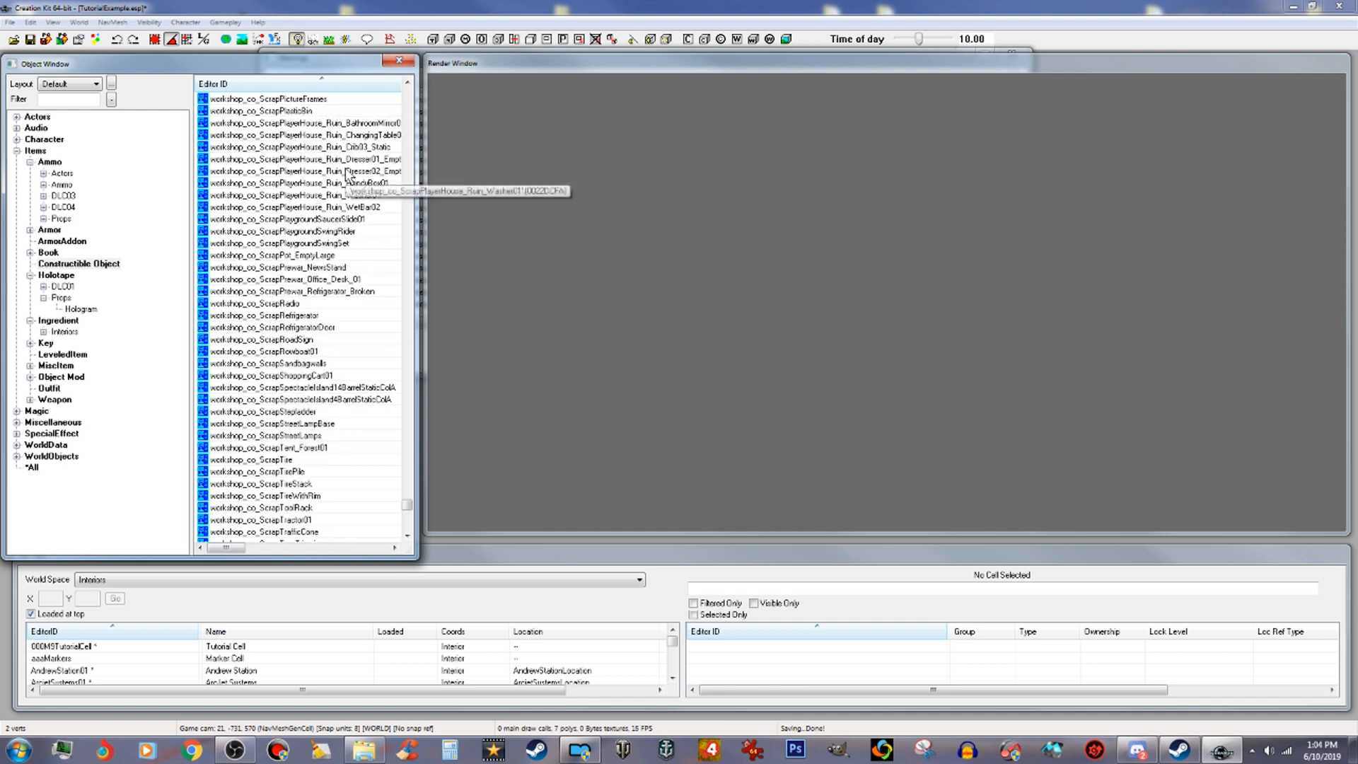
{"action": "scroll", "coordinate": [347, 174], "scroll_direction": "up", "scroll_amount": 9}
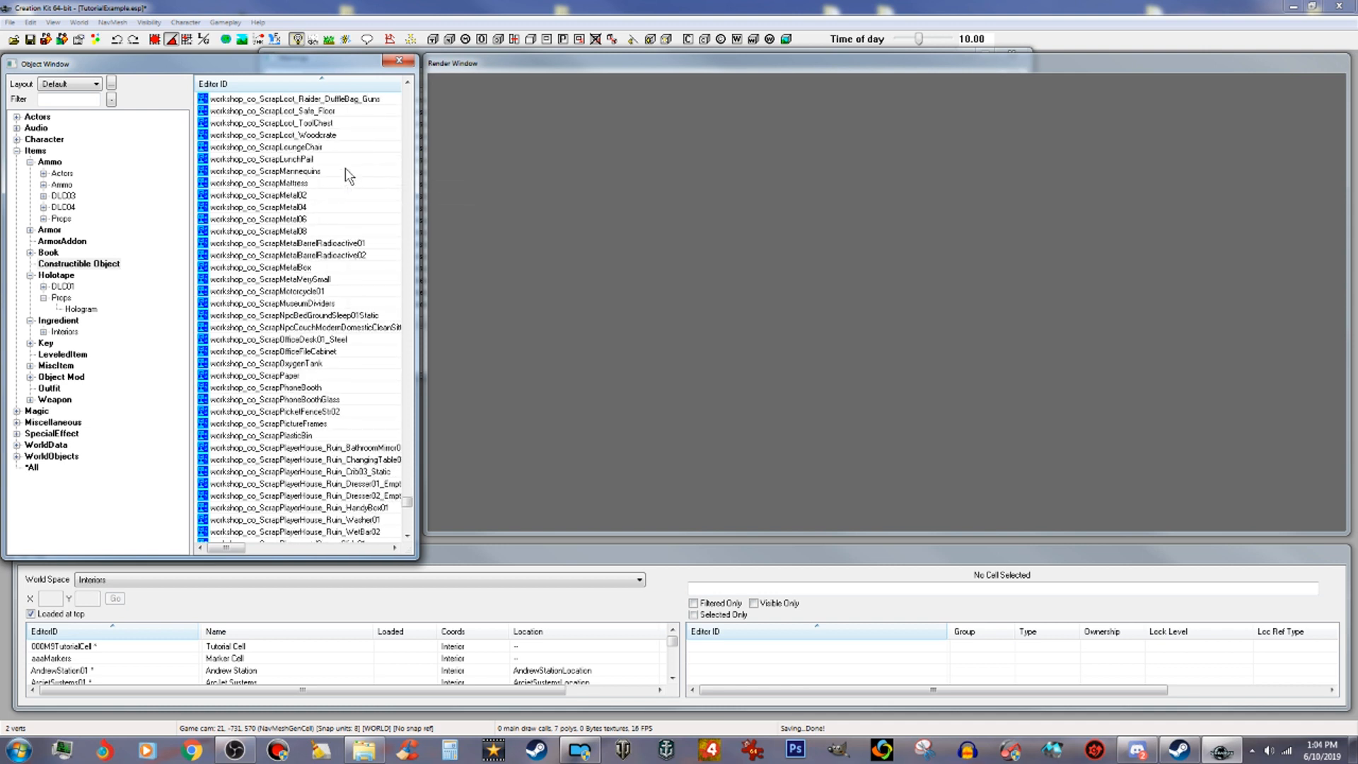
{"action": "scroll", "coordinate": [345, 170], "scroll_direction": "up", "scroll_amount": 6}
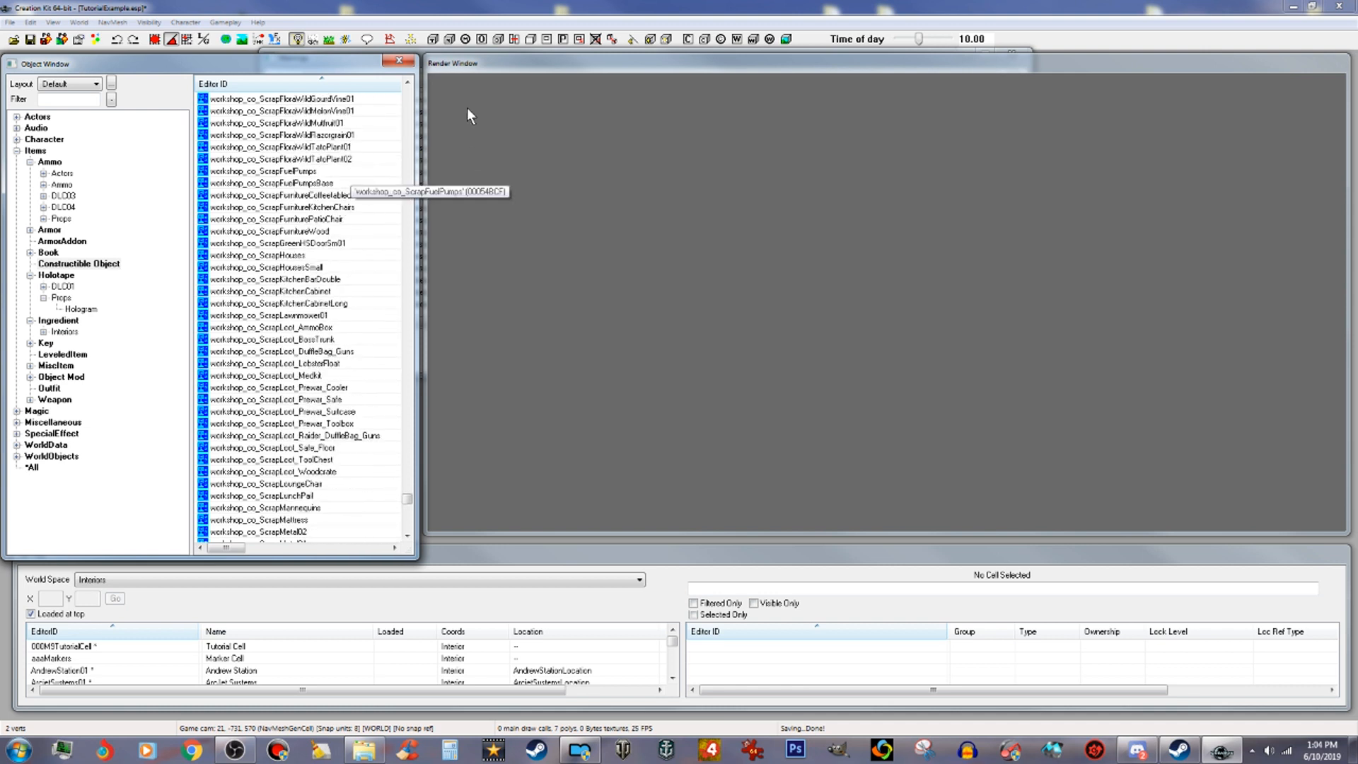
{"action": "left_click", "coordinate": [407, 83]}
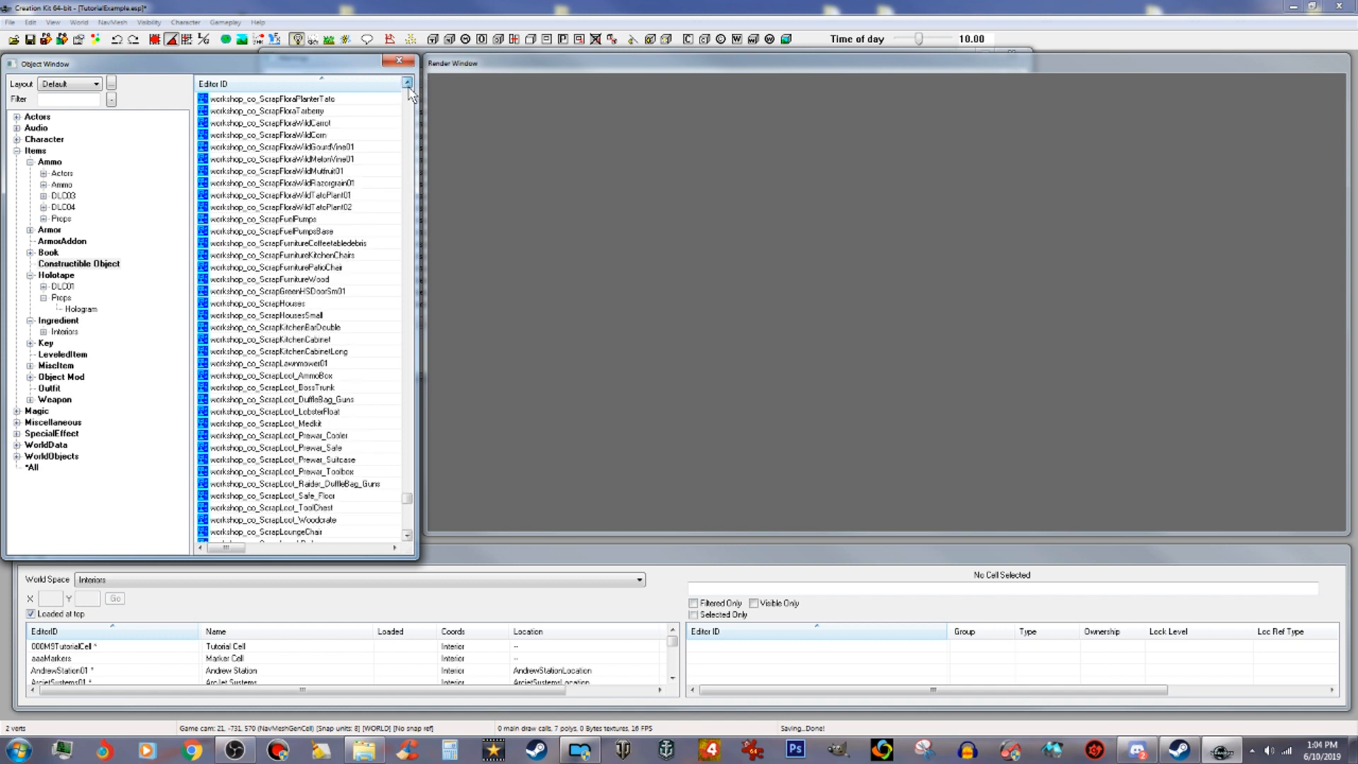
{"action": "left_click_drag", "start_coordinate": [407, 83], "coordinate": [410, 92]}
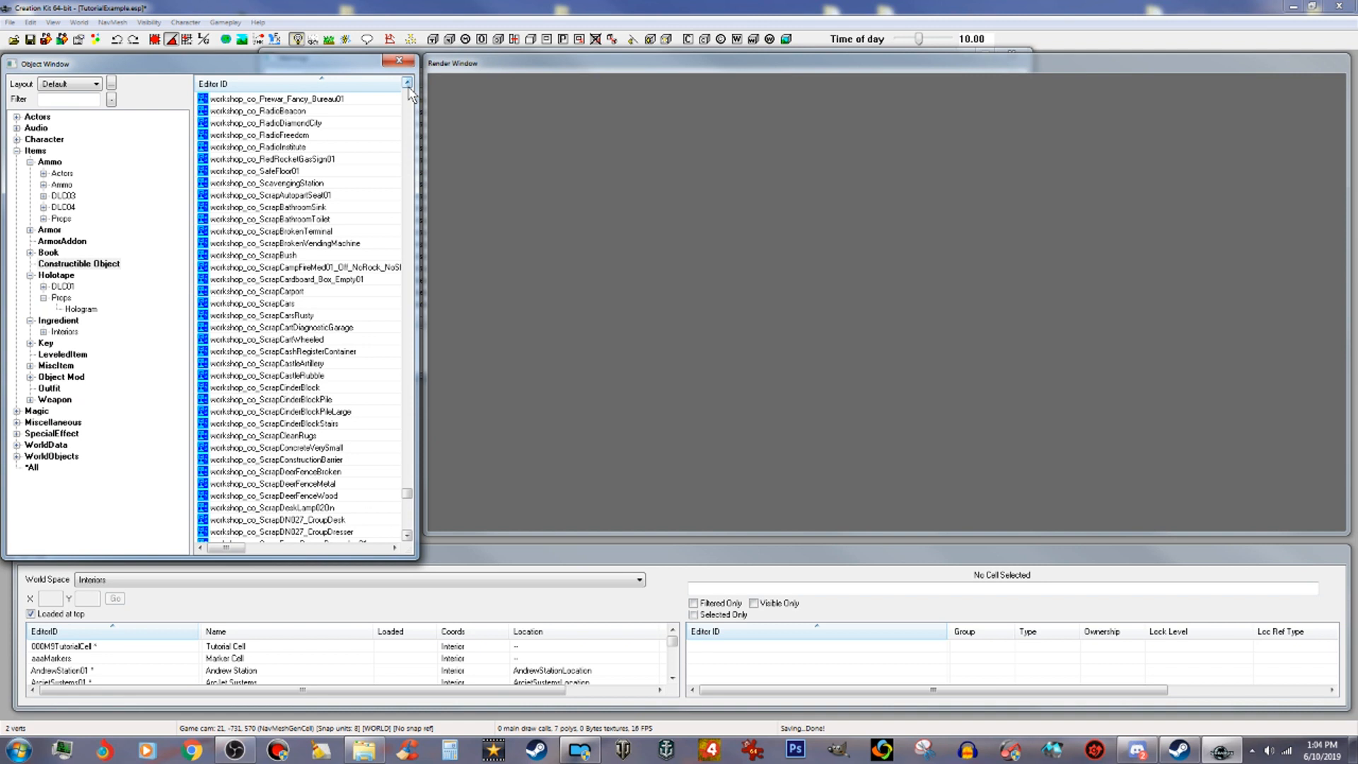
{"action": "left_click_drag", "start_coordinate": [410, 92], "coordinate": [409, 92]}
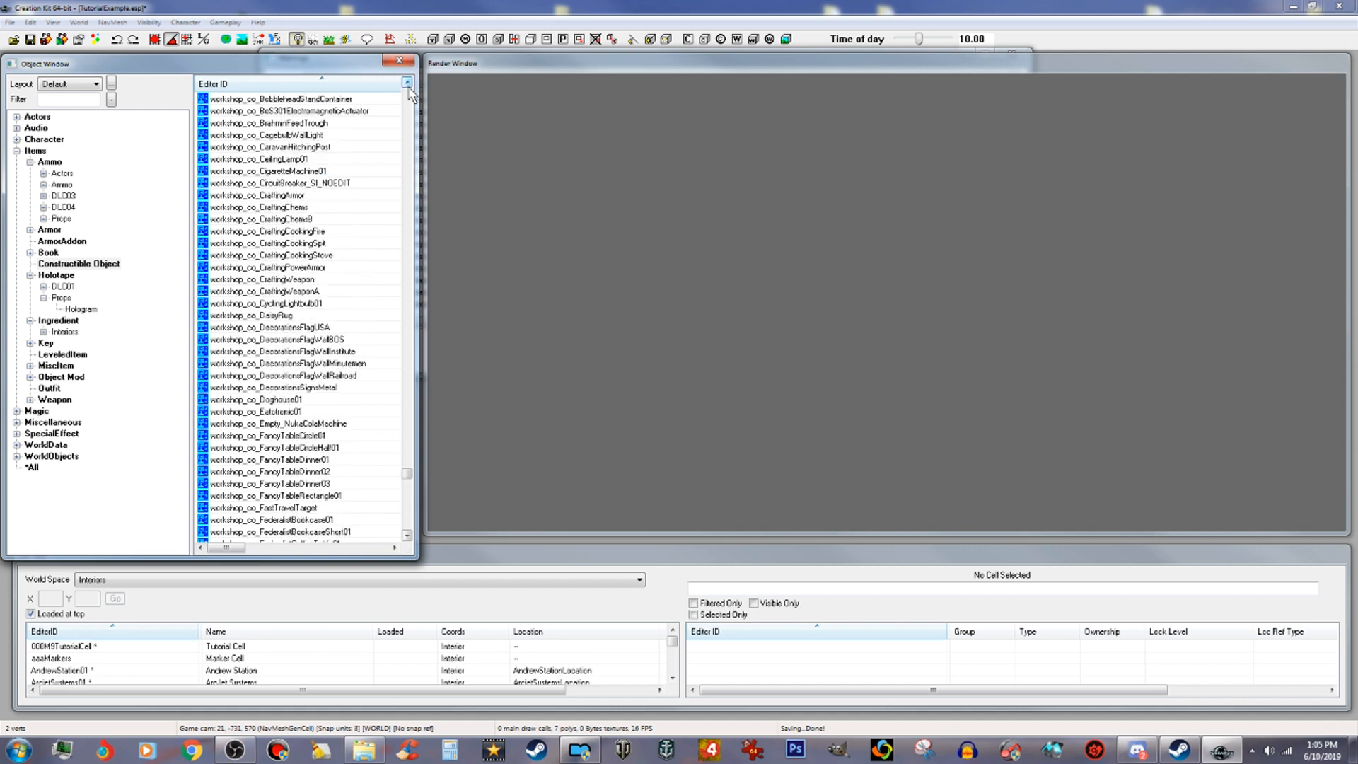
Step: Open the workshop_co_Bar03Counter recipe and prefix its ID with 000Tut to make 000Tut_workshop_co_Bar03Counter
{"action": "left_click_drag", "start_coordinate": [410, 92], "coordinate": [410, 92]}
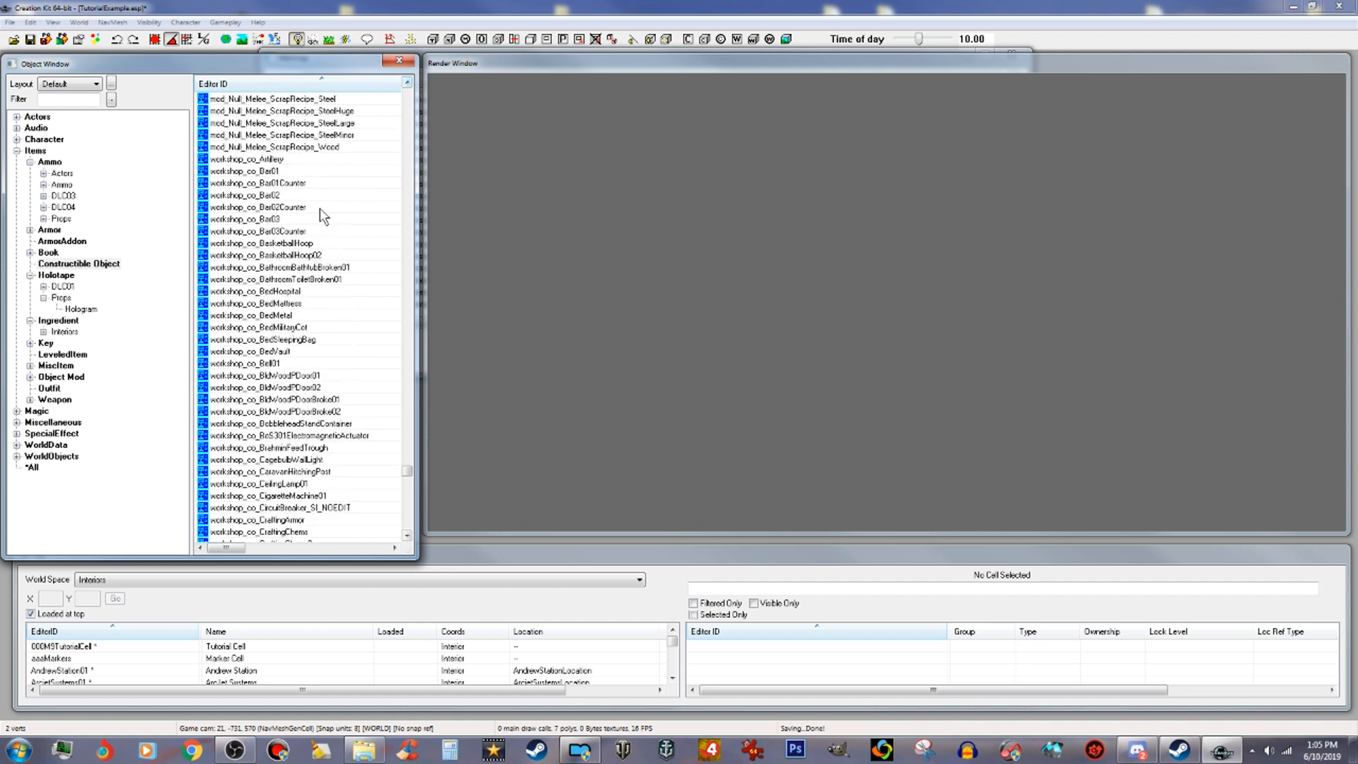
{"action": "left_click", "coordinate": [273, 232]}
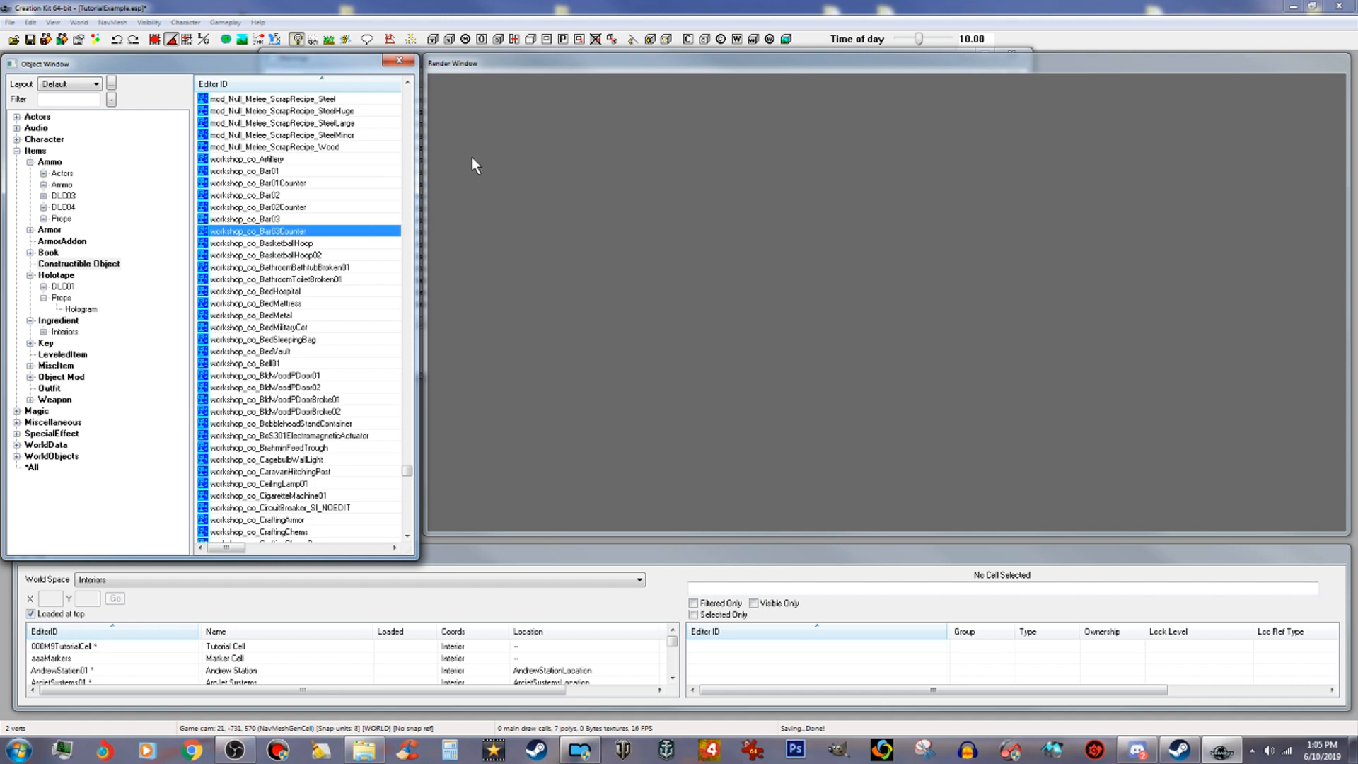
{"action": "left_click", "coordinate": [376, 206]}
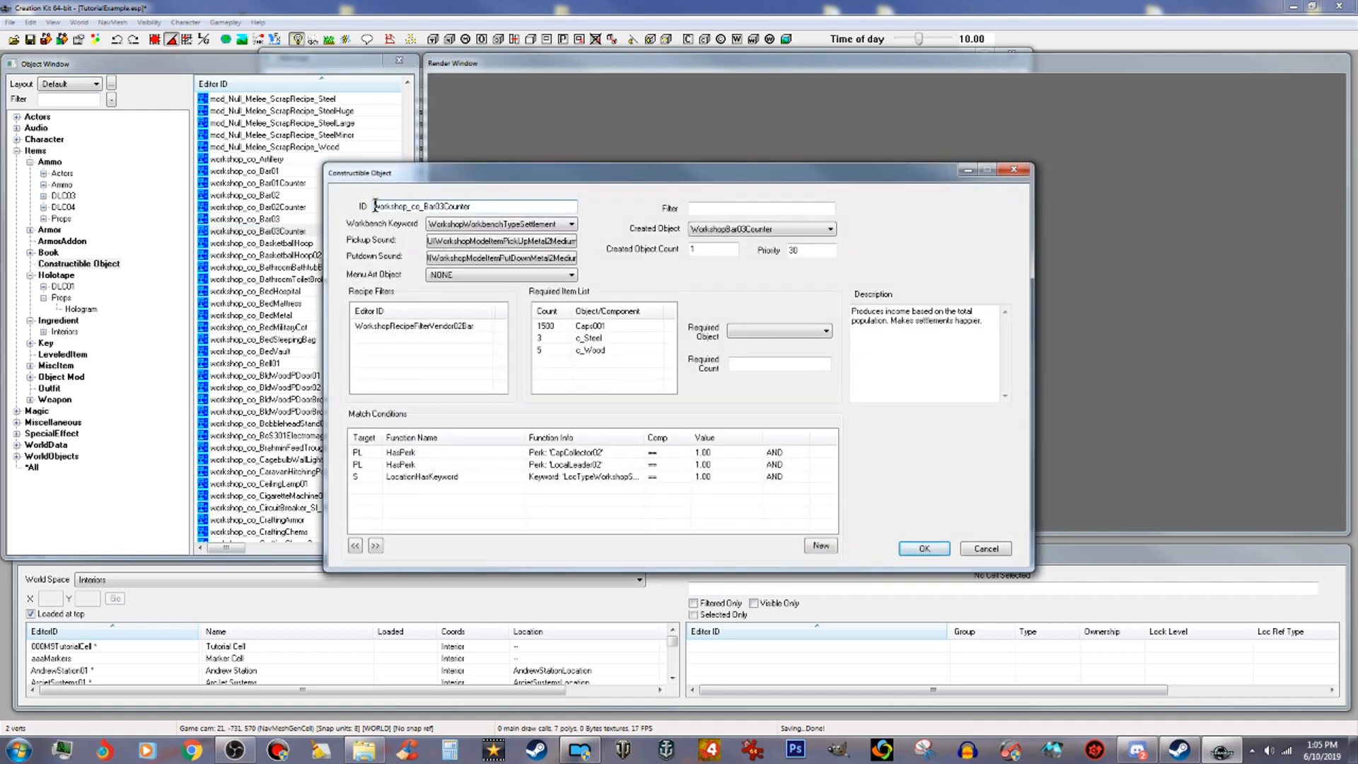
{"action": "type", "text": "000Tut_"}
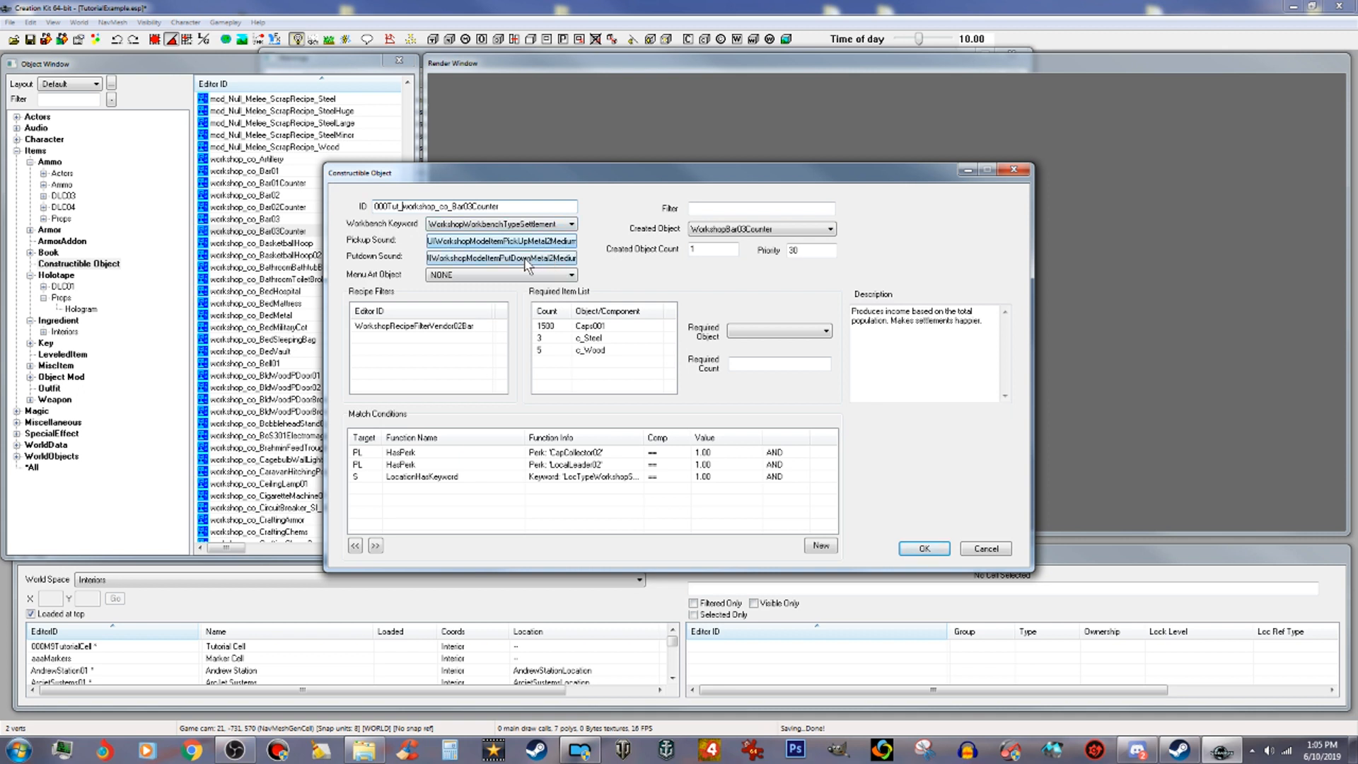
Step: Set the recipe's created object to 000Tut_WorkshopBar03Counter
{"action": "left_click", "coordinate": [795, 230]}
{"action": "left_click_drag", "start_coordinate": [1089, 498], "coordinate": [1096, 248]}
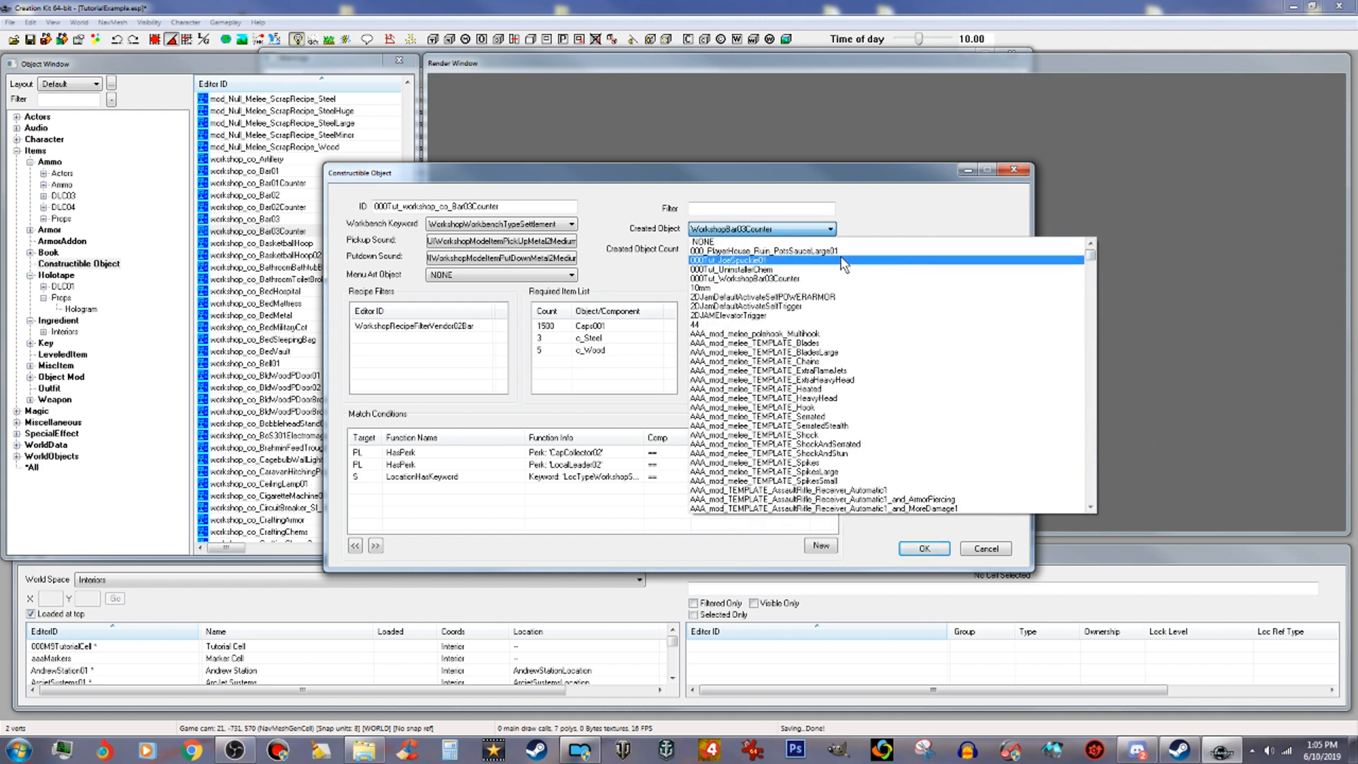
{"action": "left_click", "coordinate": [809, 278]}
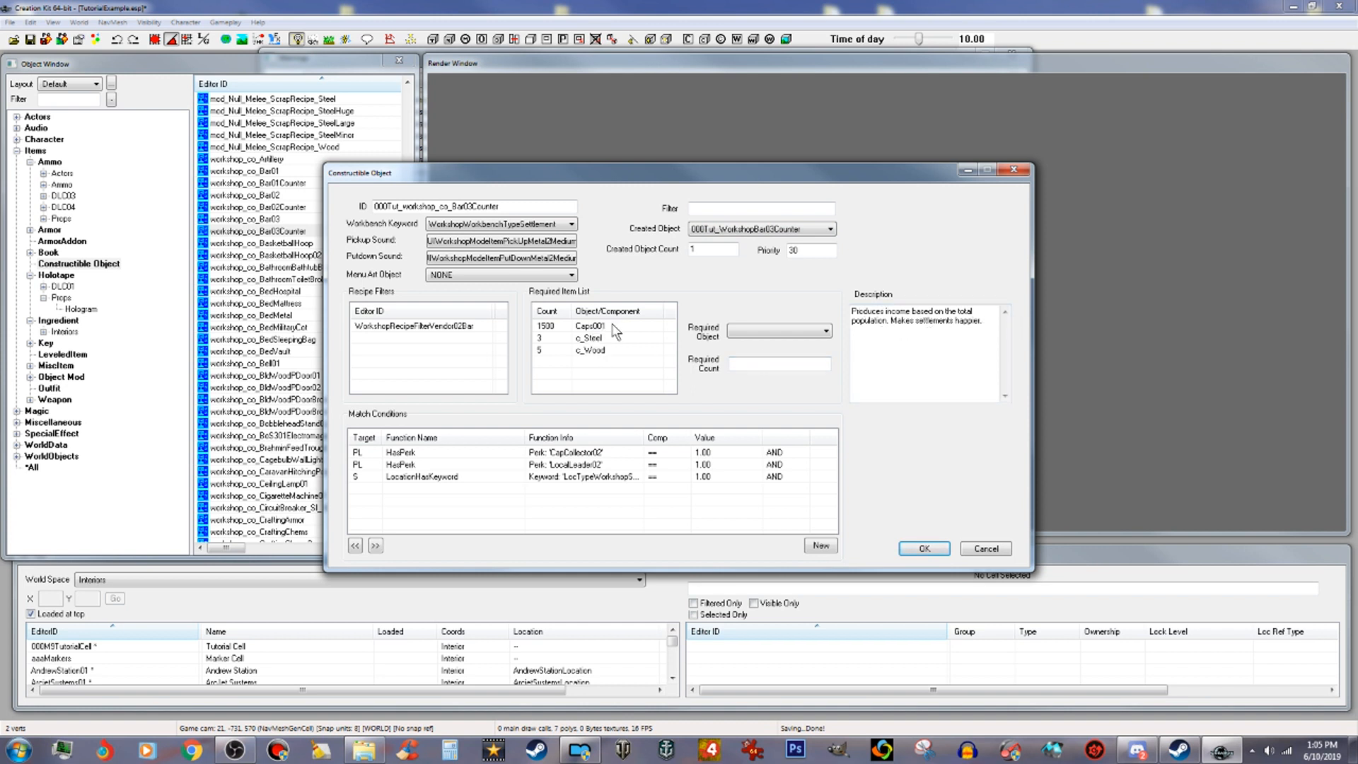
Step: Set the required count of Caps001 in the required item list to 5
{"action": "left_click", "coordinate": [588, 327]}
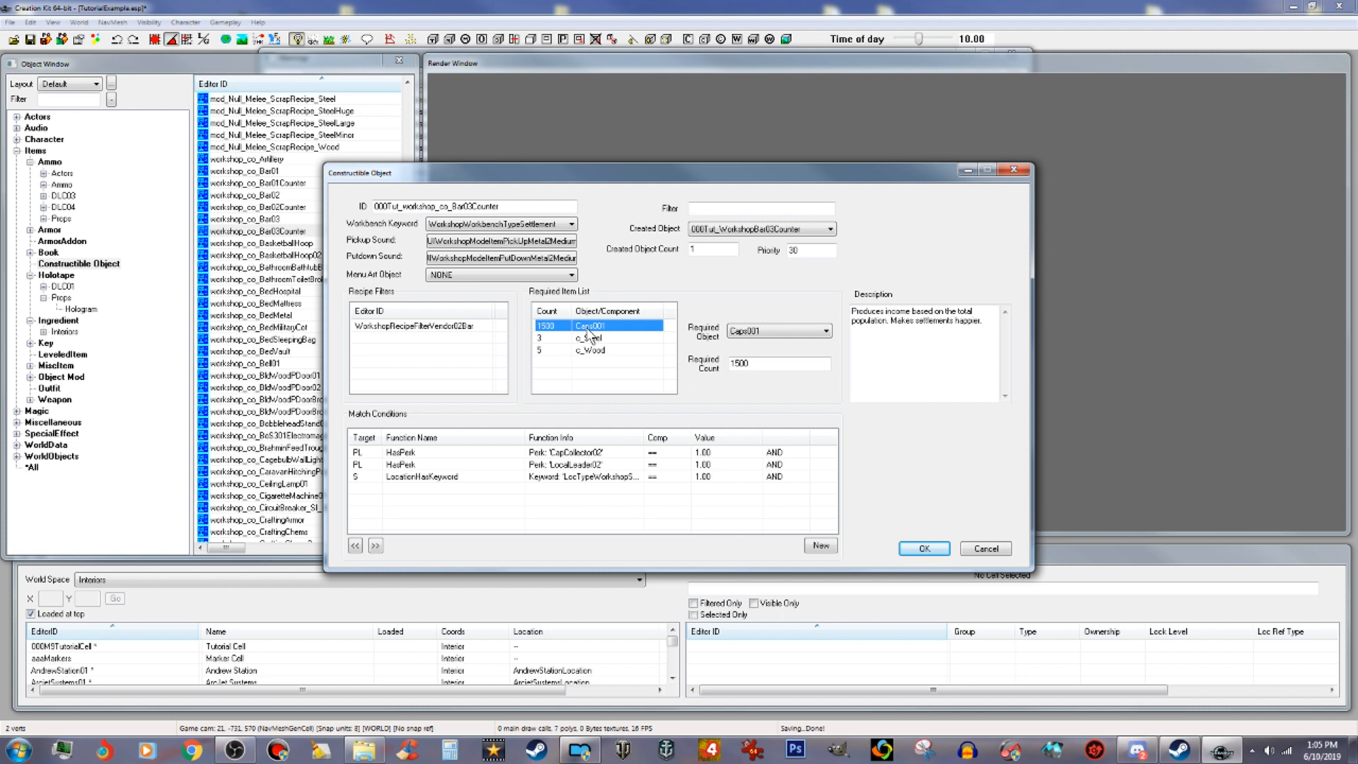
{"action": "left_click", "coordinate": [754, 365]}
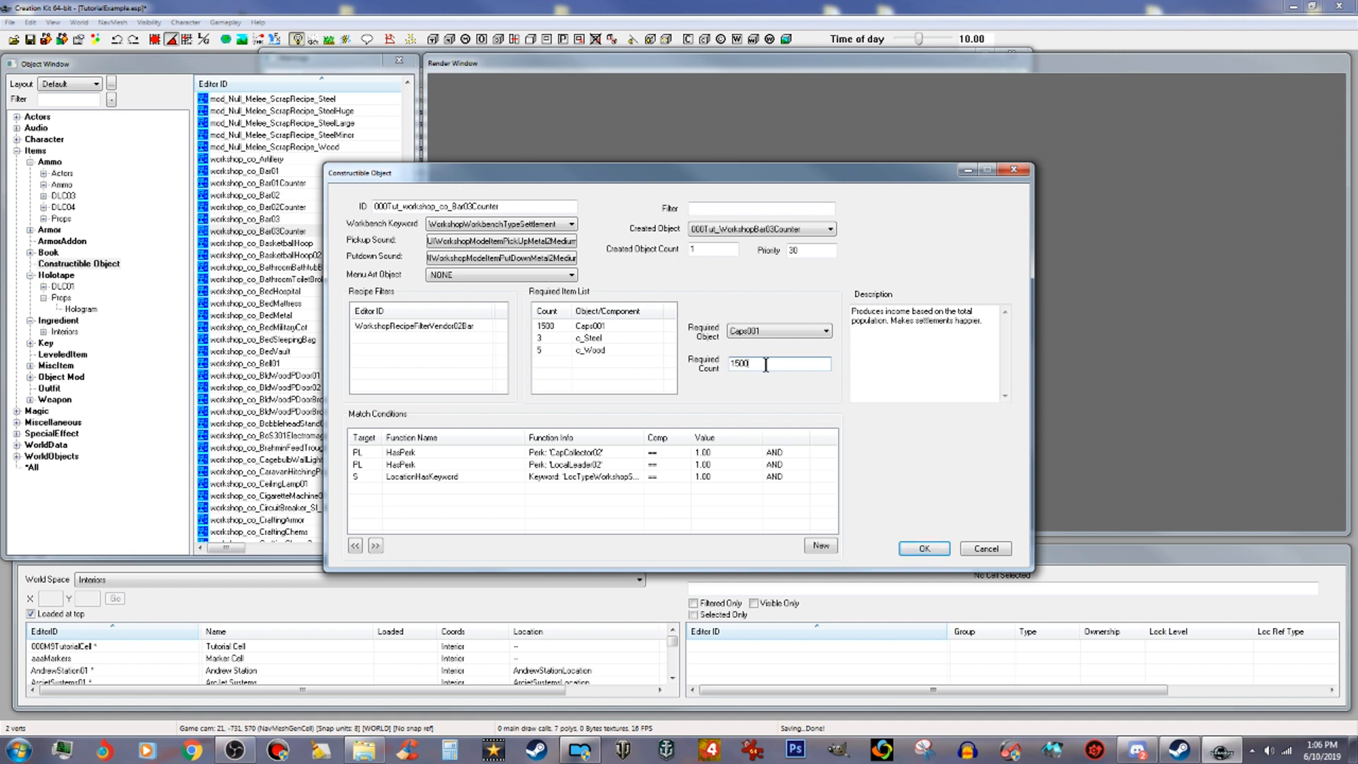
{"action": "key", "text": "BackSpace"}
{"action": "left_click_drag", "start_coordinate": [747, 365], "coordinate": [723, 365]}
{"action": "type", "text": "5"}
Step: Delete the two HasPerk match conditions, keeping LocationHasKeyword, and confirm the constructible object as a new form
{"action": "left_click", "coordinate": [576, 455]}
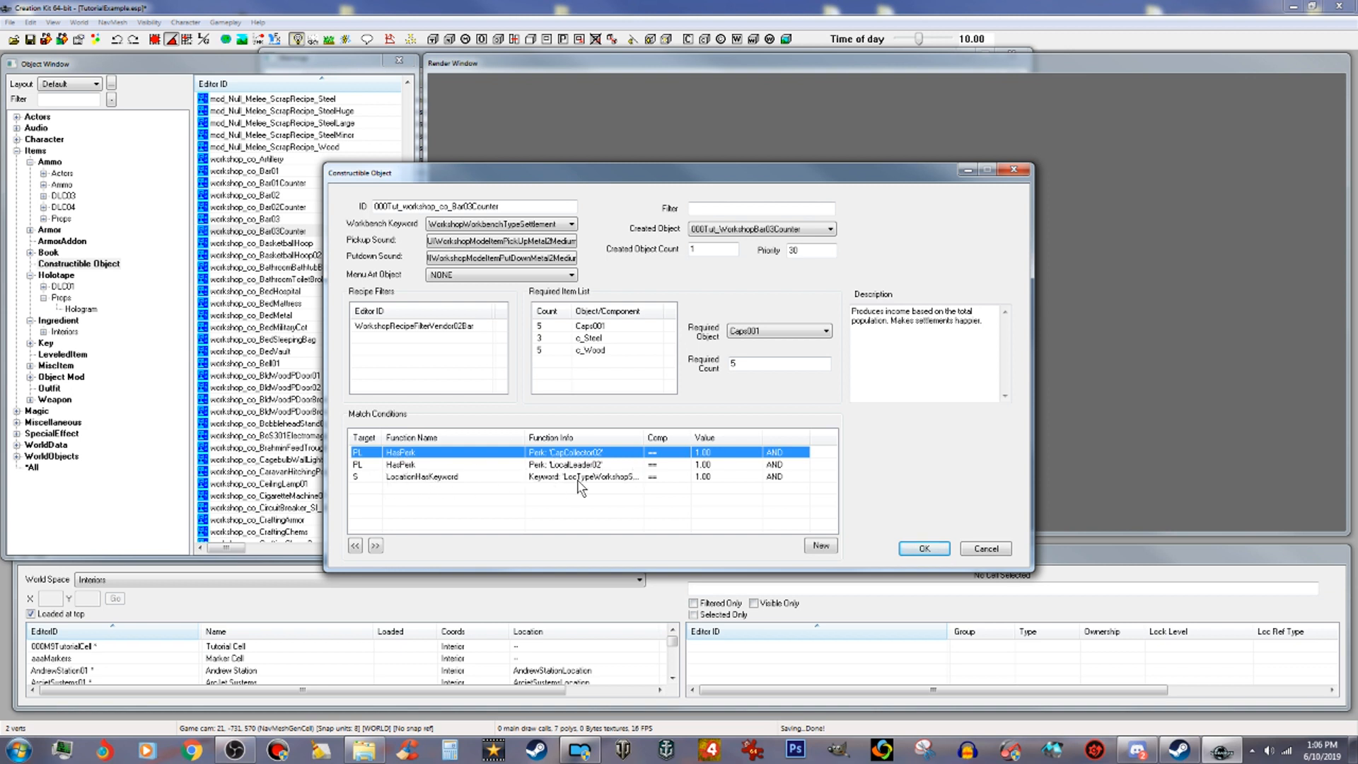
{"action": "left_click", "coordinate": [613, 477]}
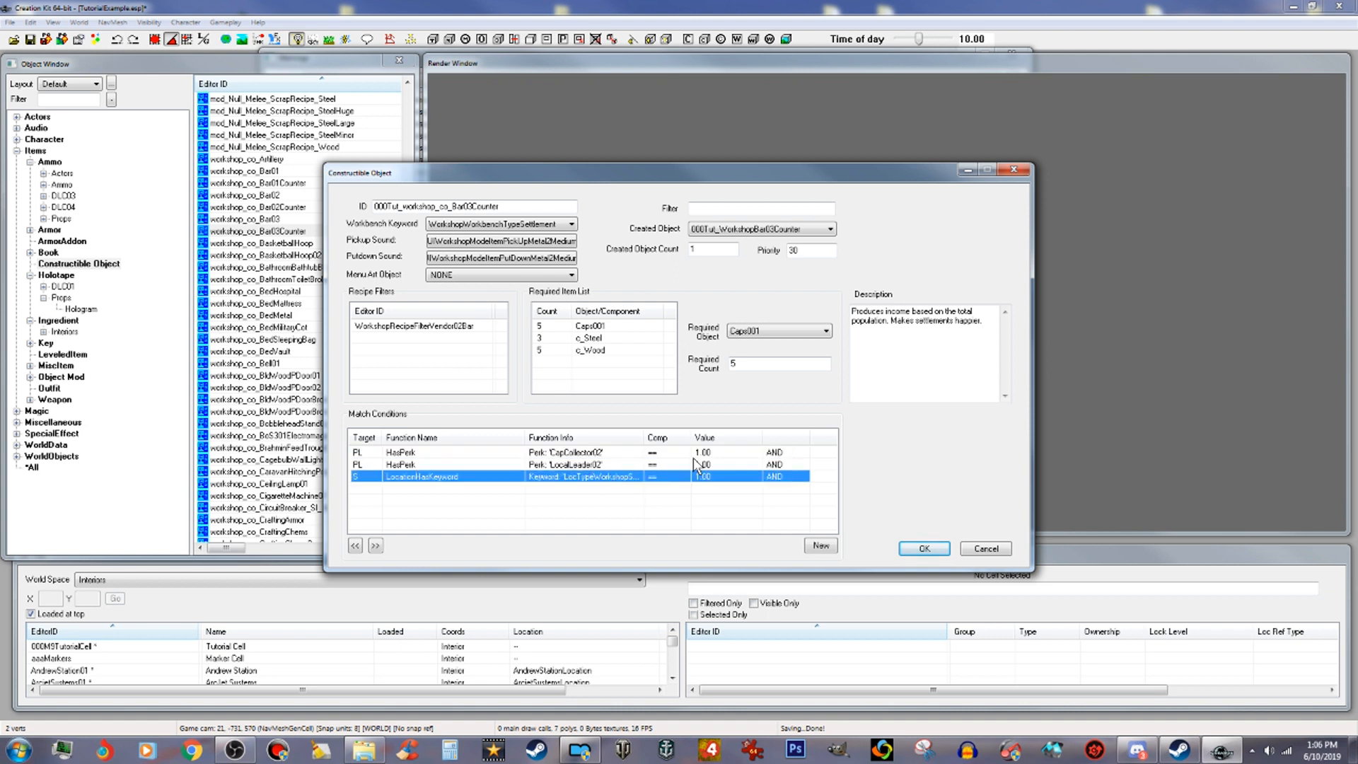
{"action": "left_click_drag", "start_coordinate": [645, 437], "coordinate": [717, 437]}
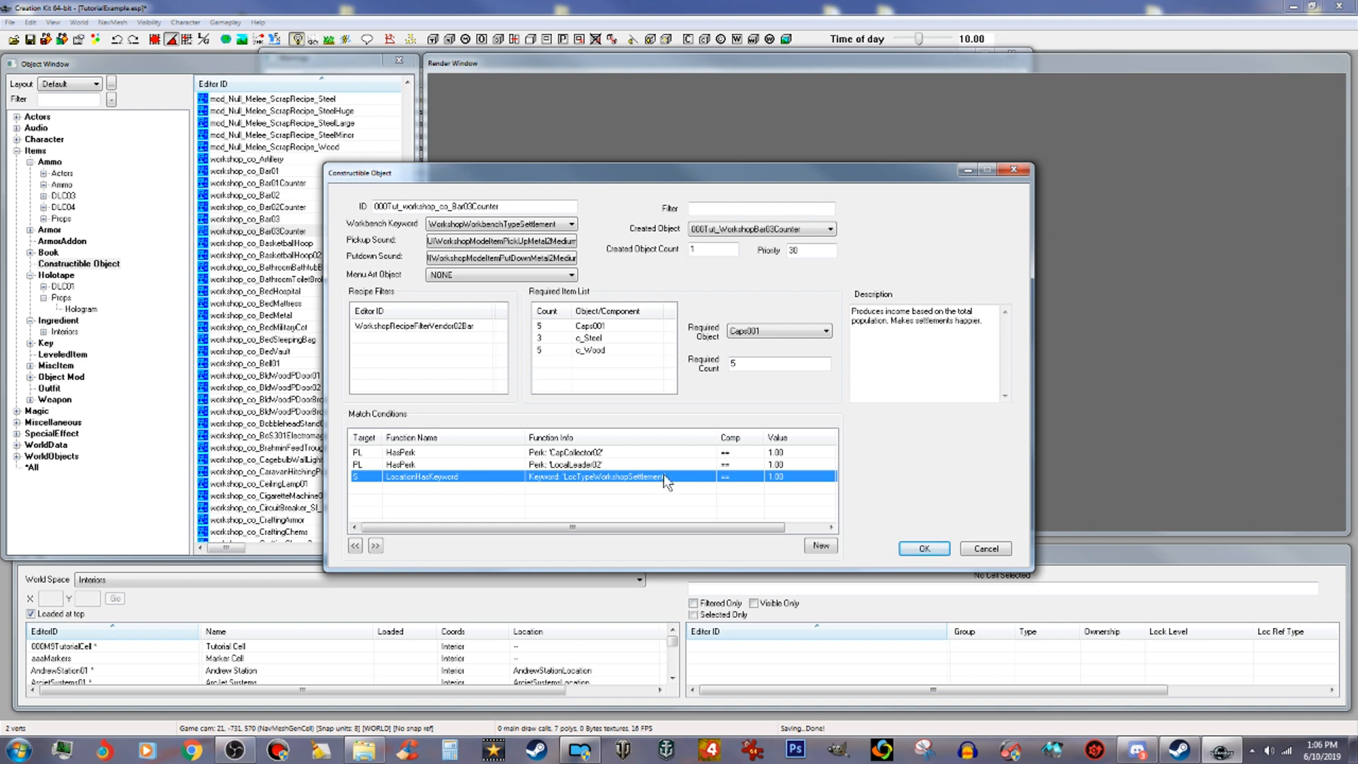
{"action": "left_click", "coordinate": [562, 452]}
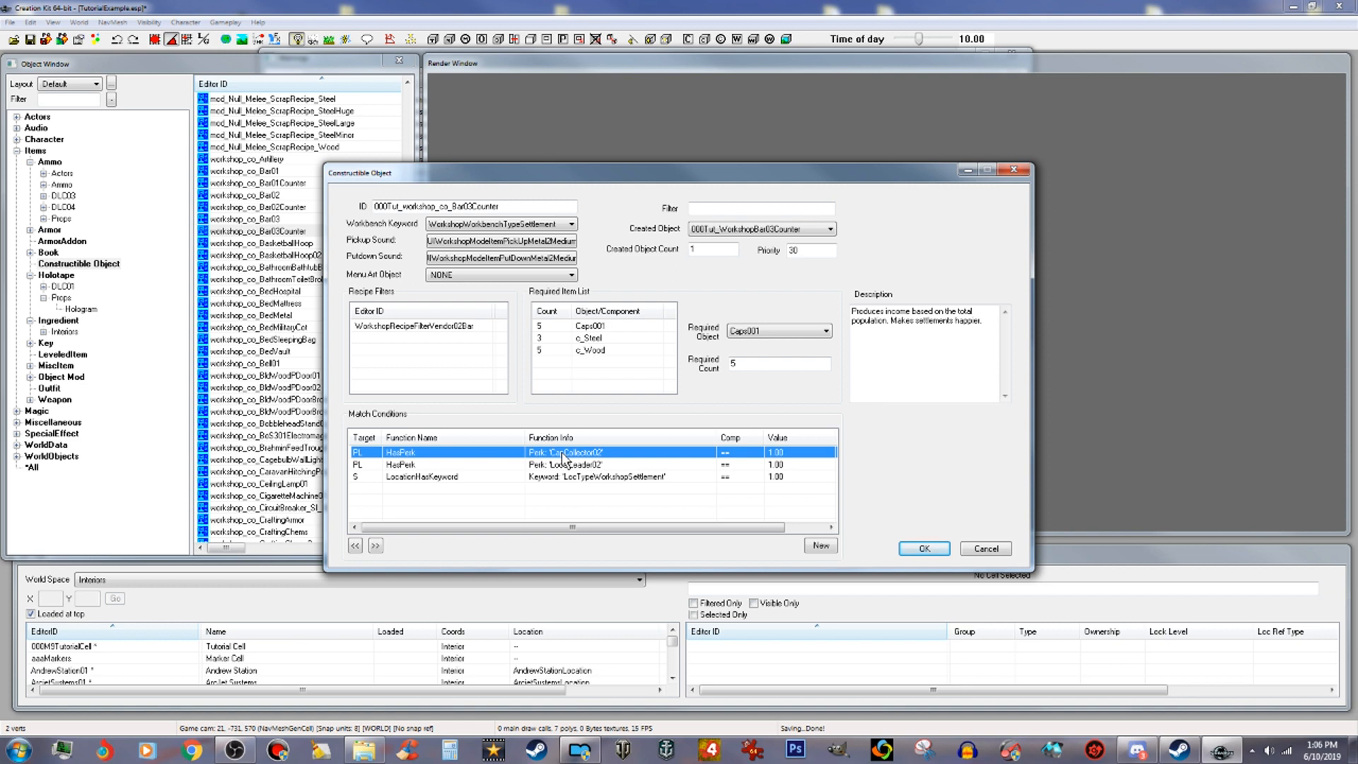
{"action": "key", "text": "Delete"}
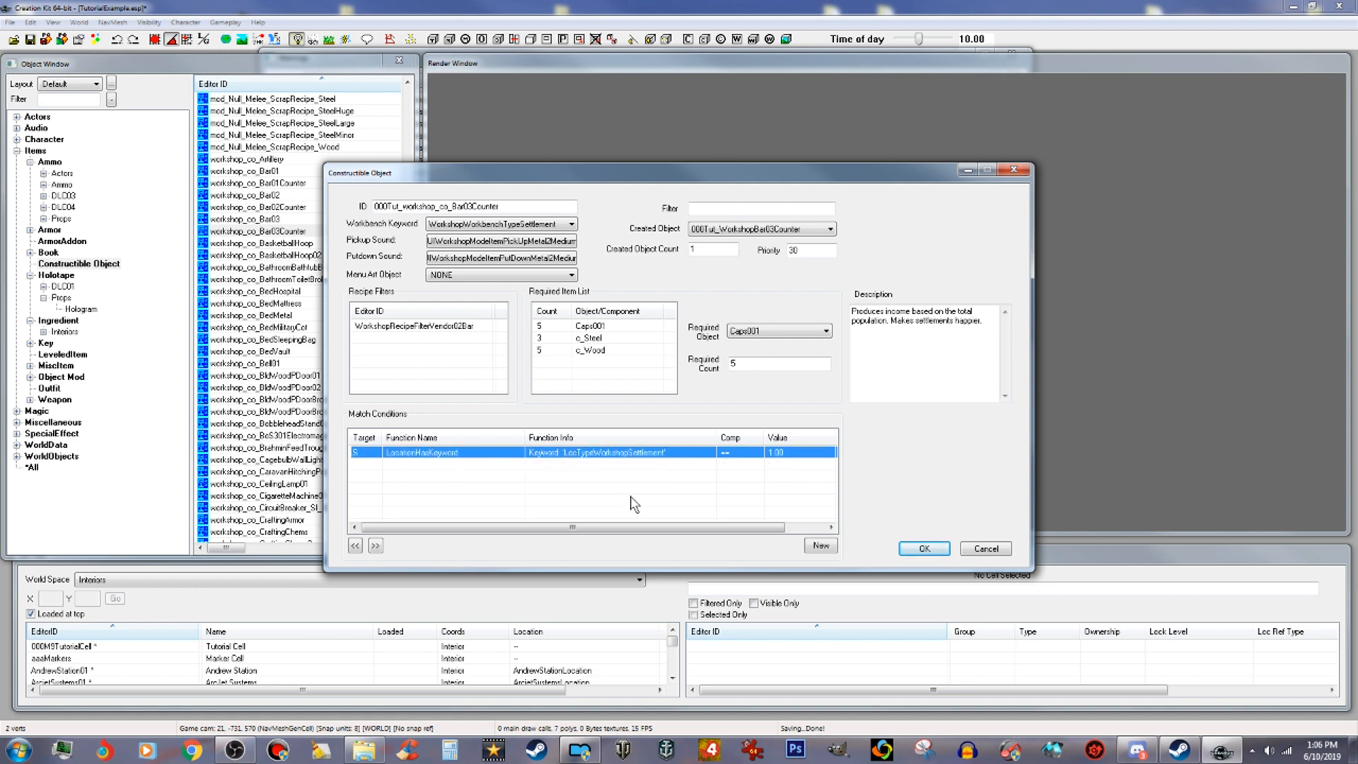
{"action": "key", "text": "Delete"}
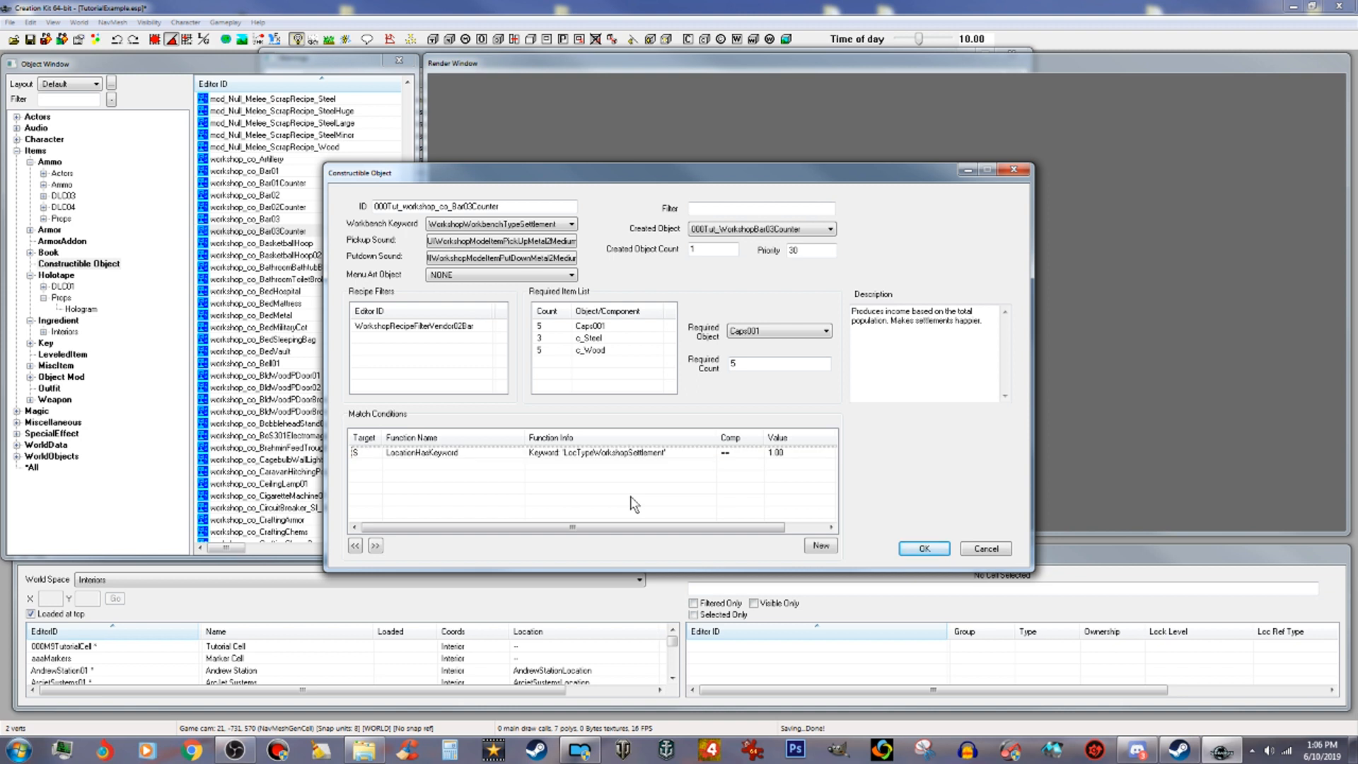
{"action": "left_click", "coordinate": [627, 453]}
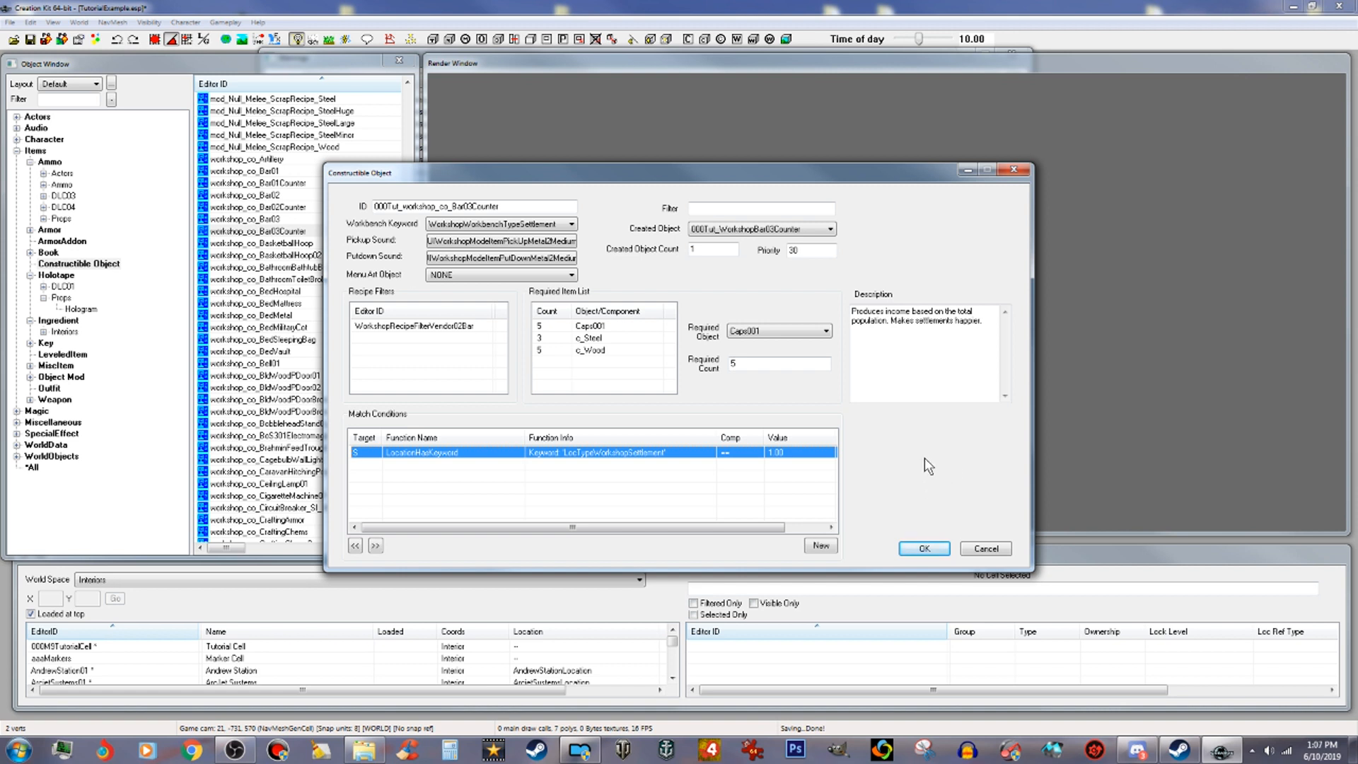
{"action": "left_click", "coordinate": [917, 550]}
{"action": "left_click", "coordinate": [707, 438]}
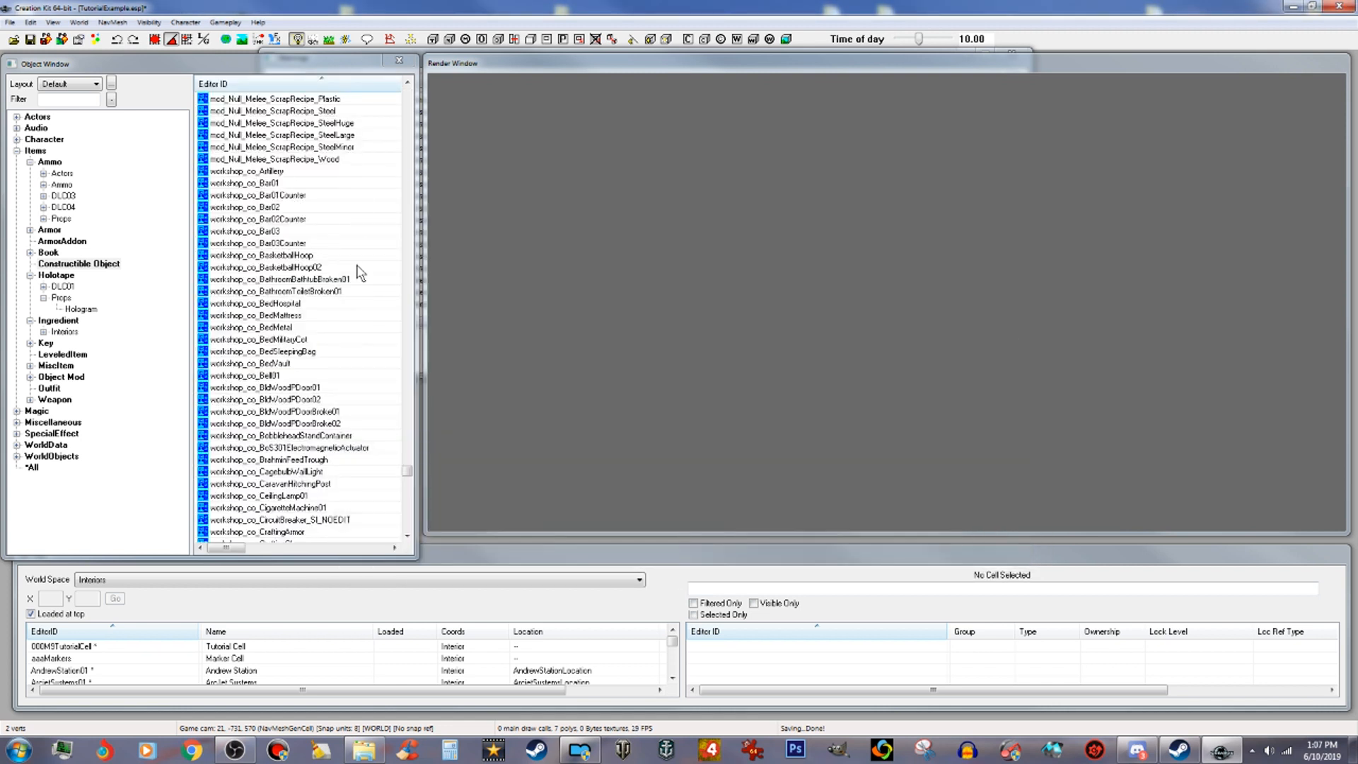
Step: Filter the constructible object list by 000 and scroll to the top to check the tutorial recipes
{"action": "left_click_drag", "start_coordinate": [406, 469], "coordinate": [430, 94]}
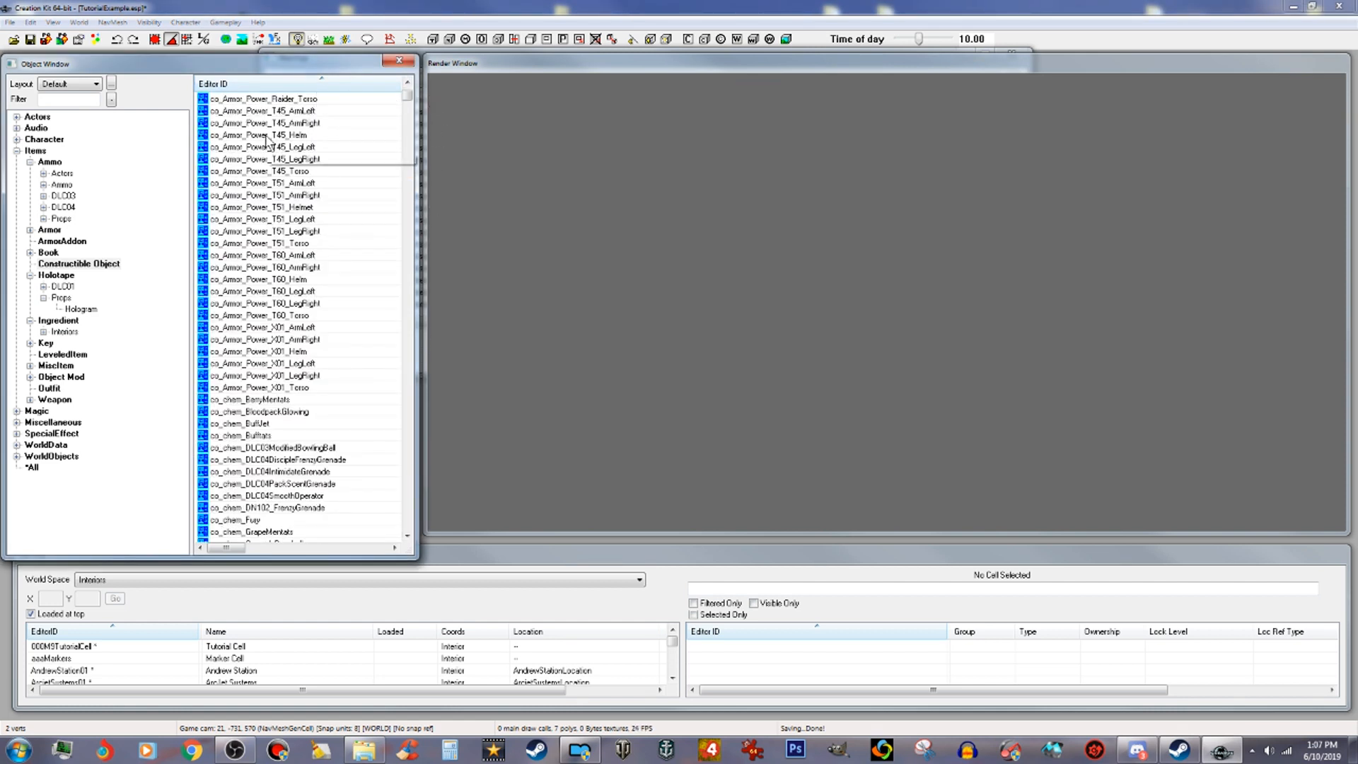
{"action": "left_click", "coordinate": [72, 102]}
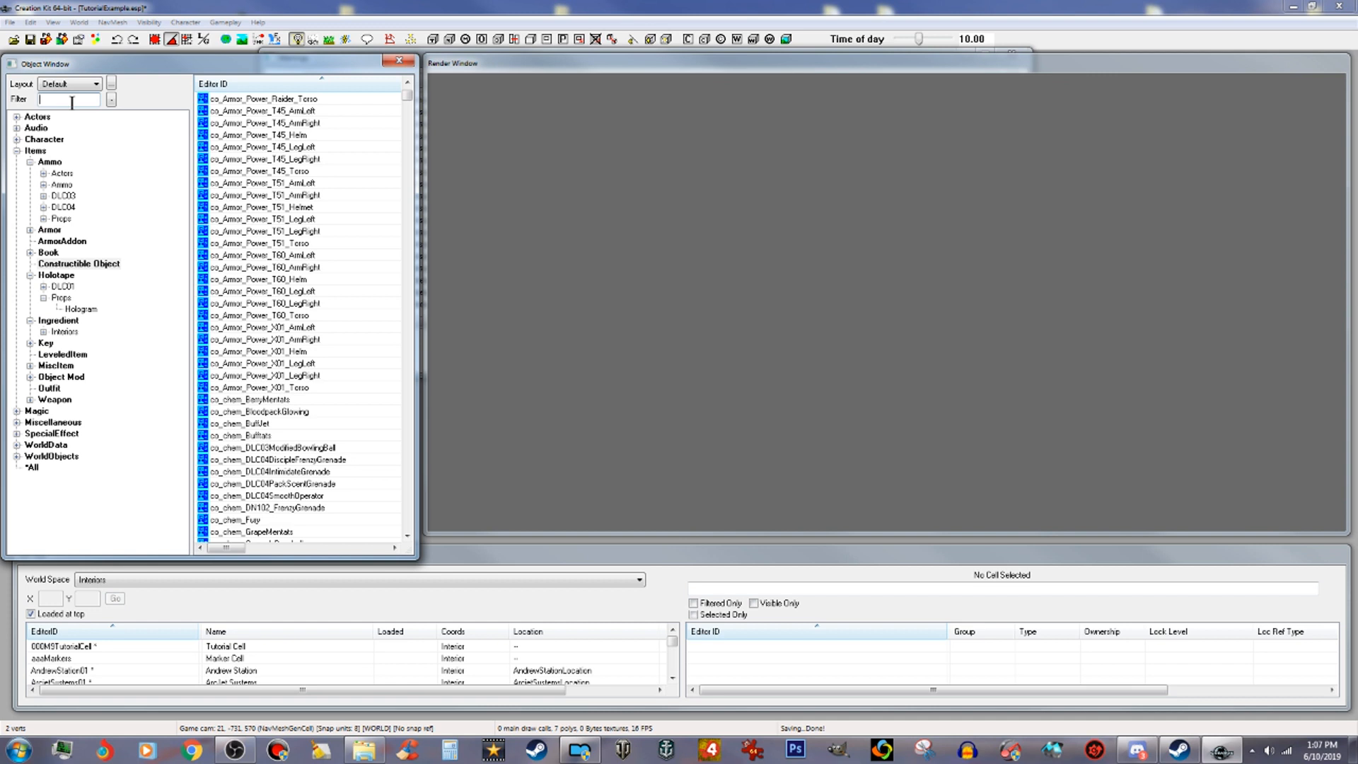
{"action": "type", "text": "000"}
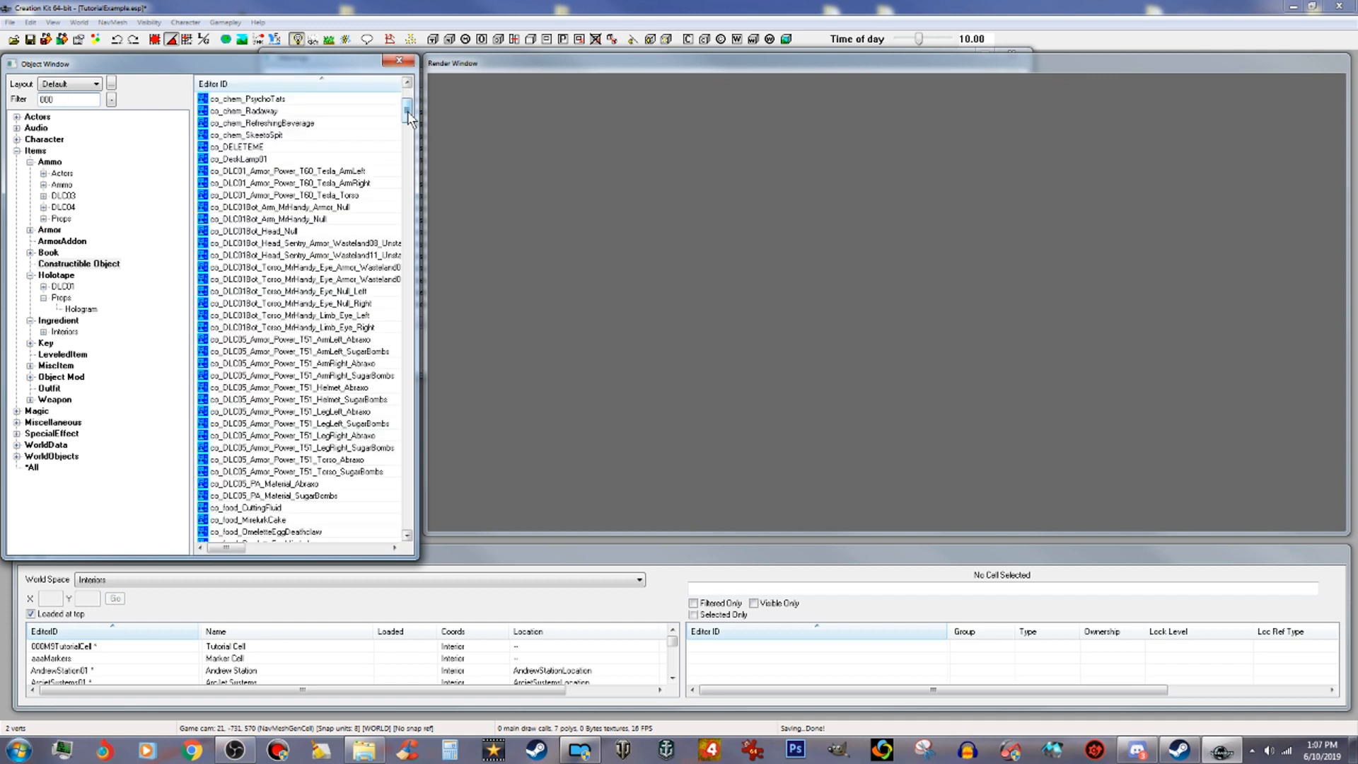
{"action": "scroll", "coordinate": [407, 107], "scroll_direction": "up", "scroll_amount": 5}
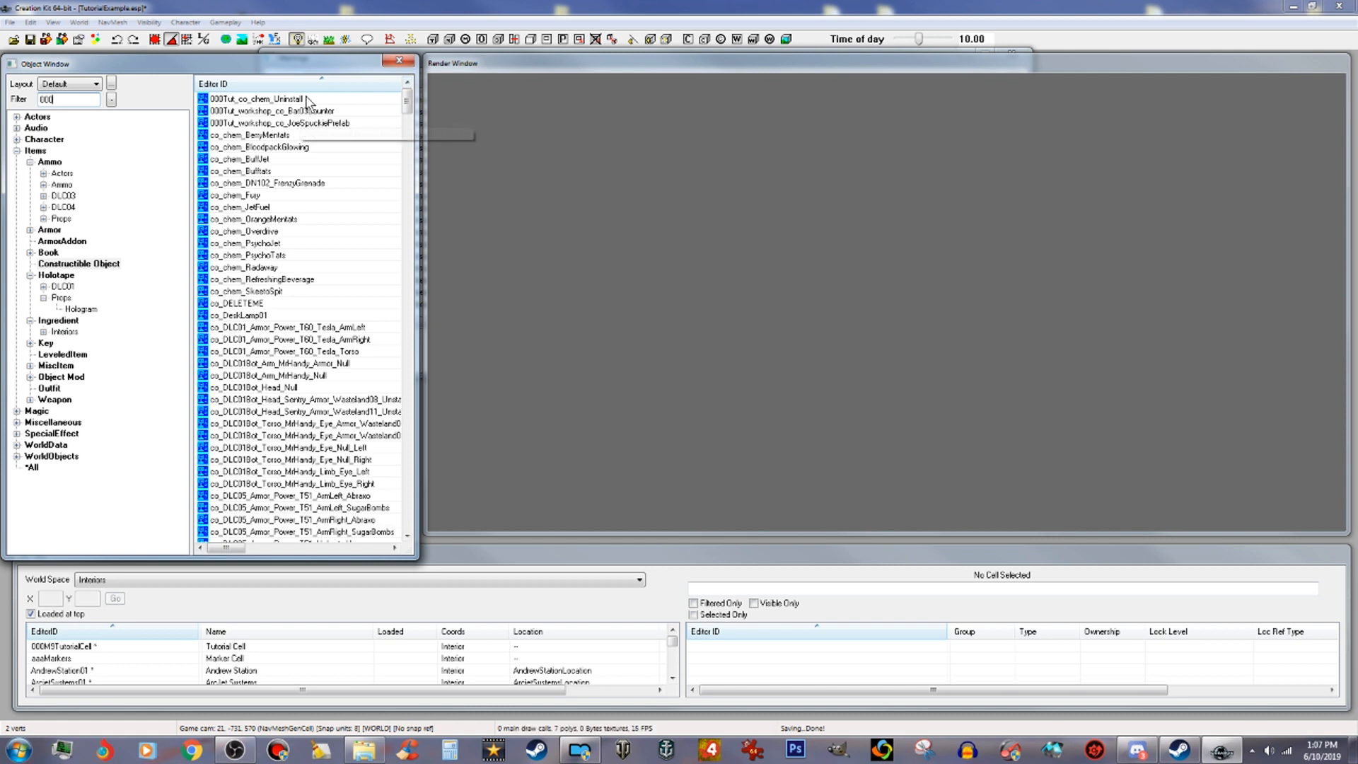
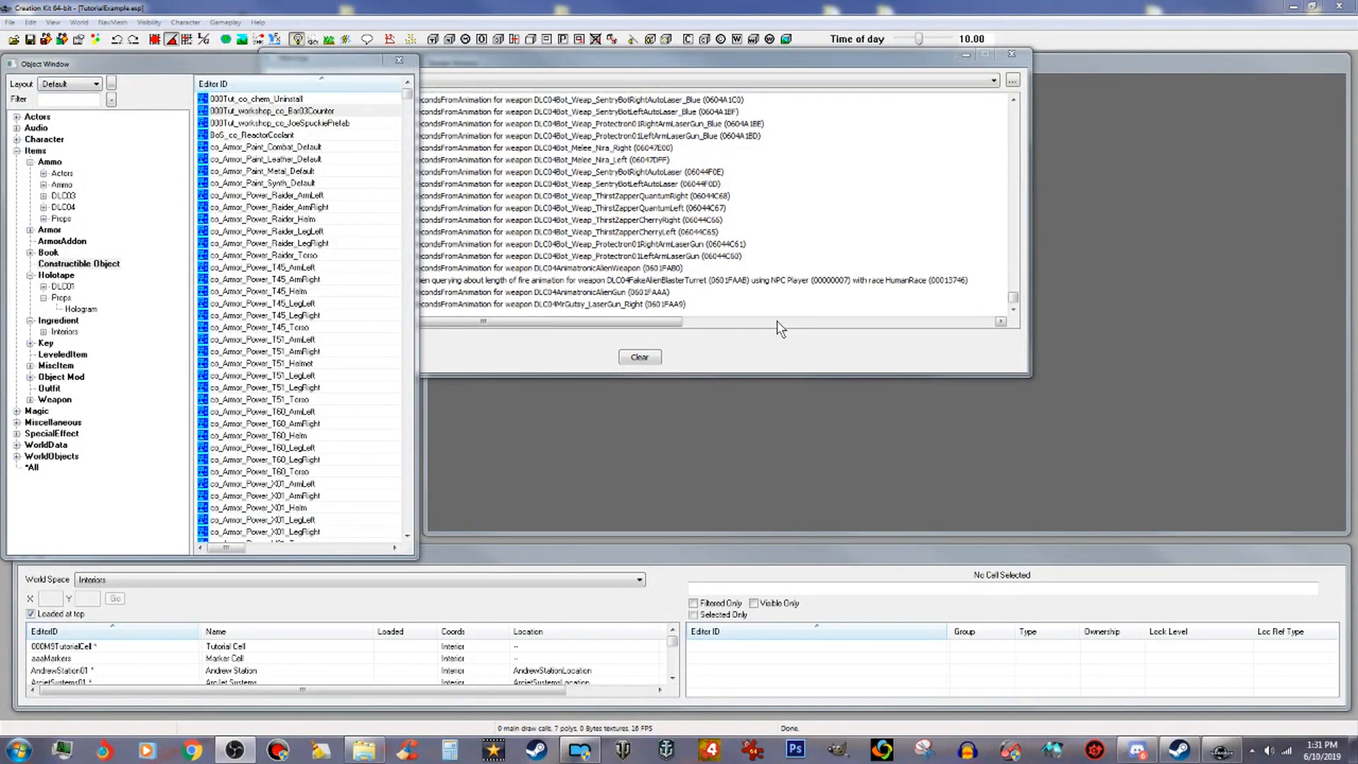
Step: Open the 000Tut_workshop_co_Bar03Counter recipe and delete its existing recipe filter entry
{"action": "left_click", "coordinate": [289, 112]}
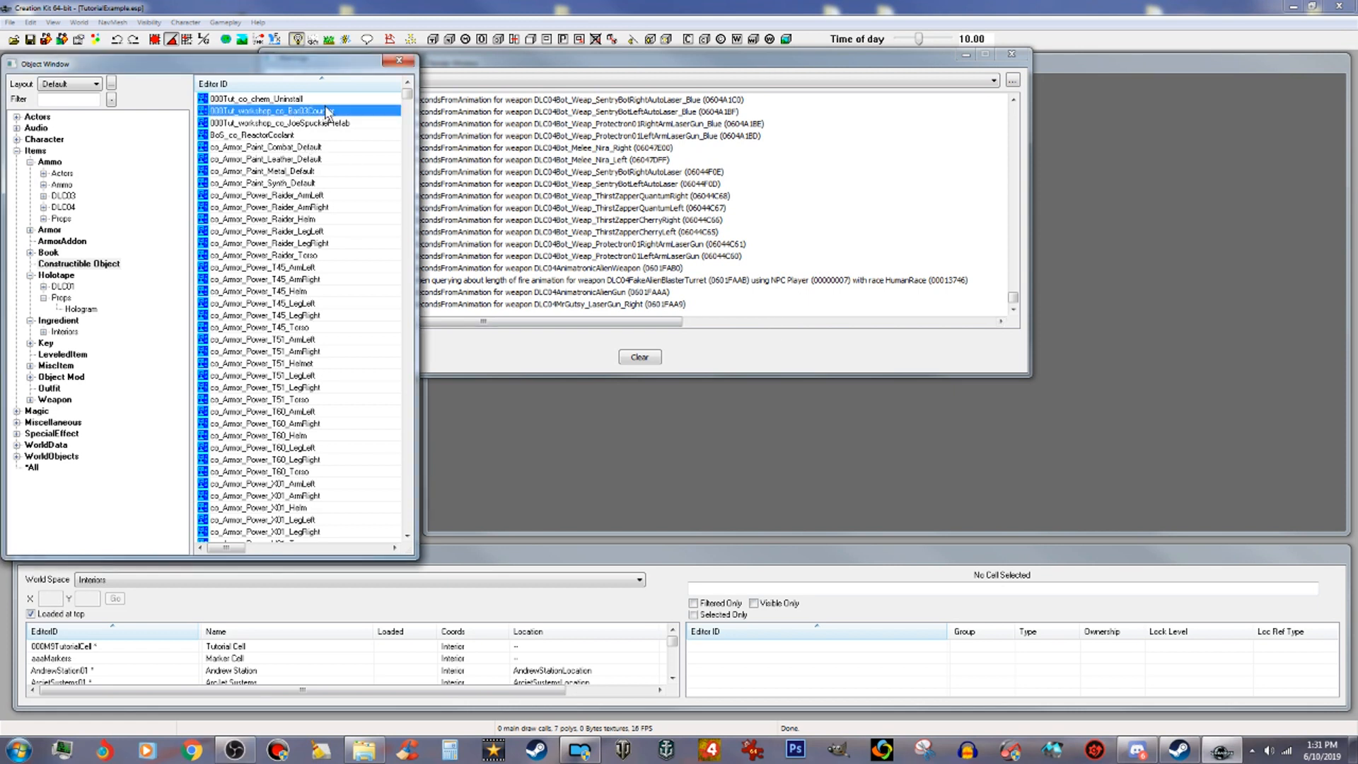
{"action": "double_click", "coordinate": [253, 112]}
{"action": "left_click", "coordinate": [438, 329]}
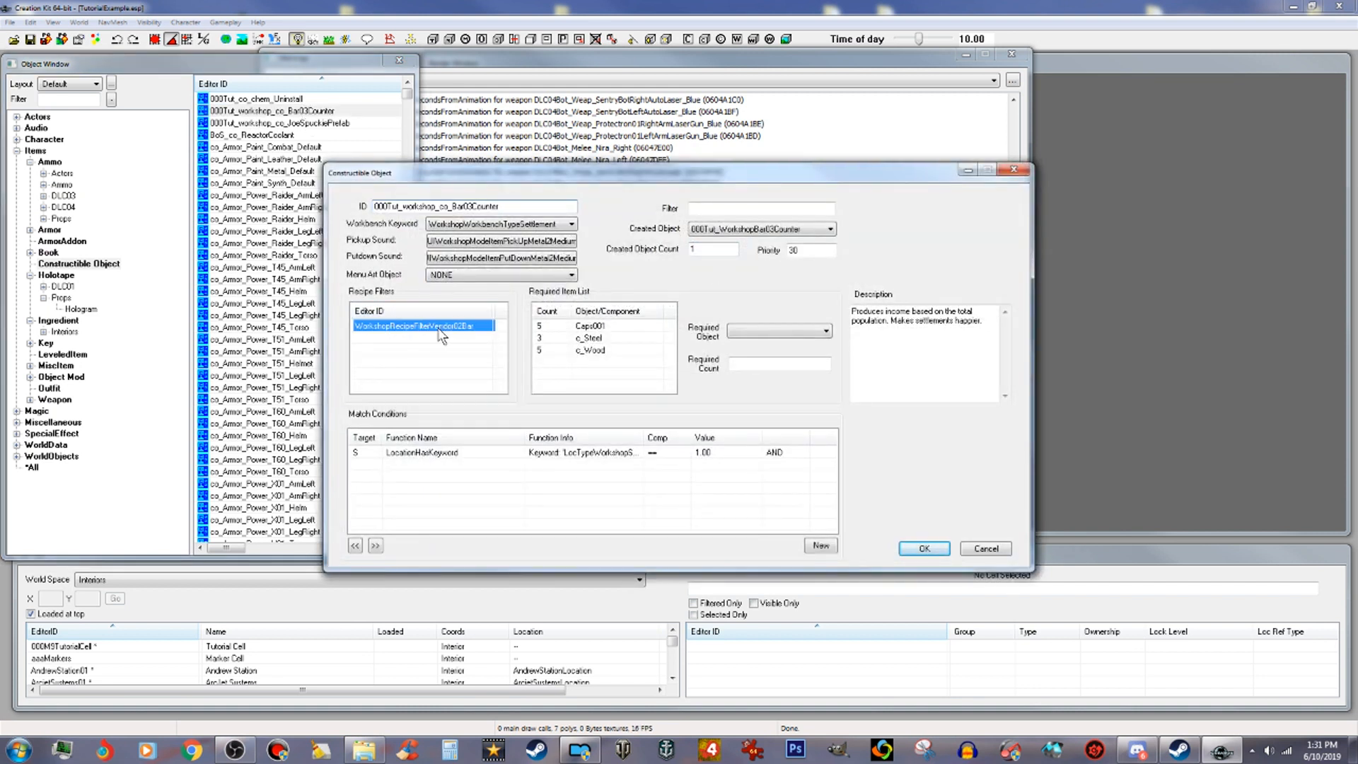
{"action": "right_click", "coordinate": [440, 330]}
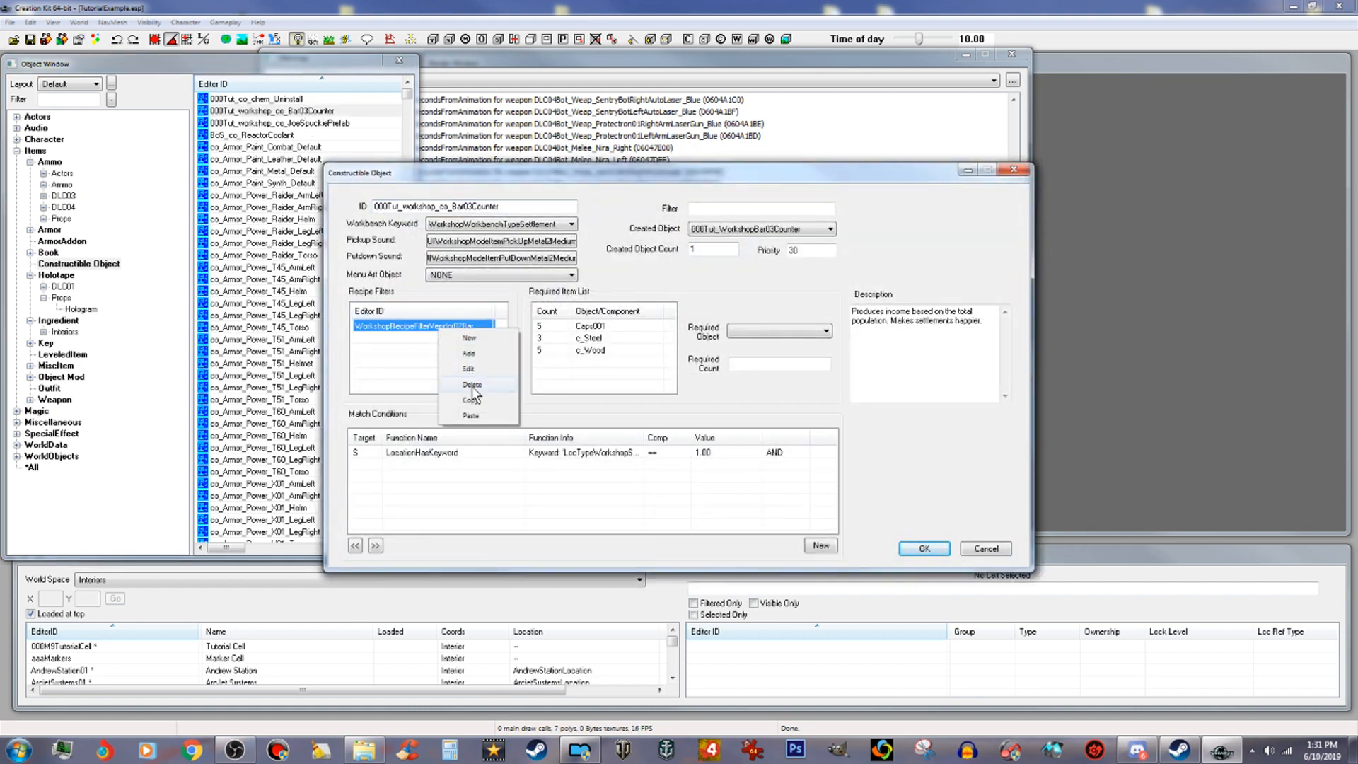
{"action": "left_click", "coordinate": [471, 384]}
Step: Add 000Tut_WorkshopRecipeFilterVendor02Bar as the recipe filter, confirm the constructible object and save the plugin
{"action": "right_click", "coordinate": [422, 335]}
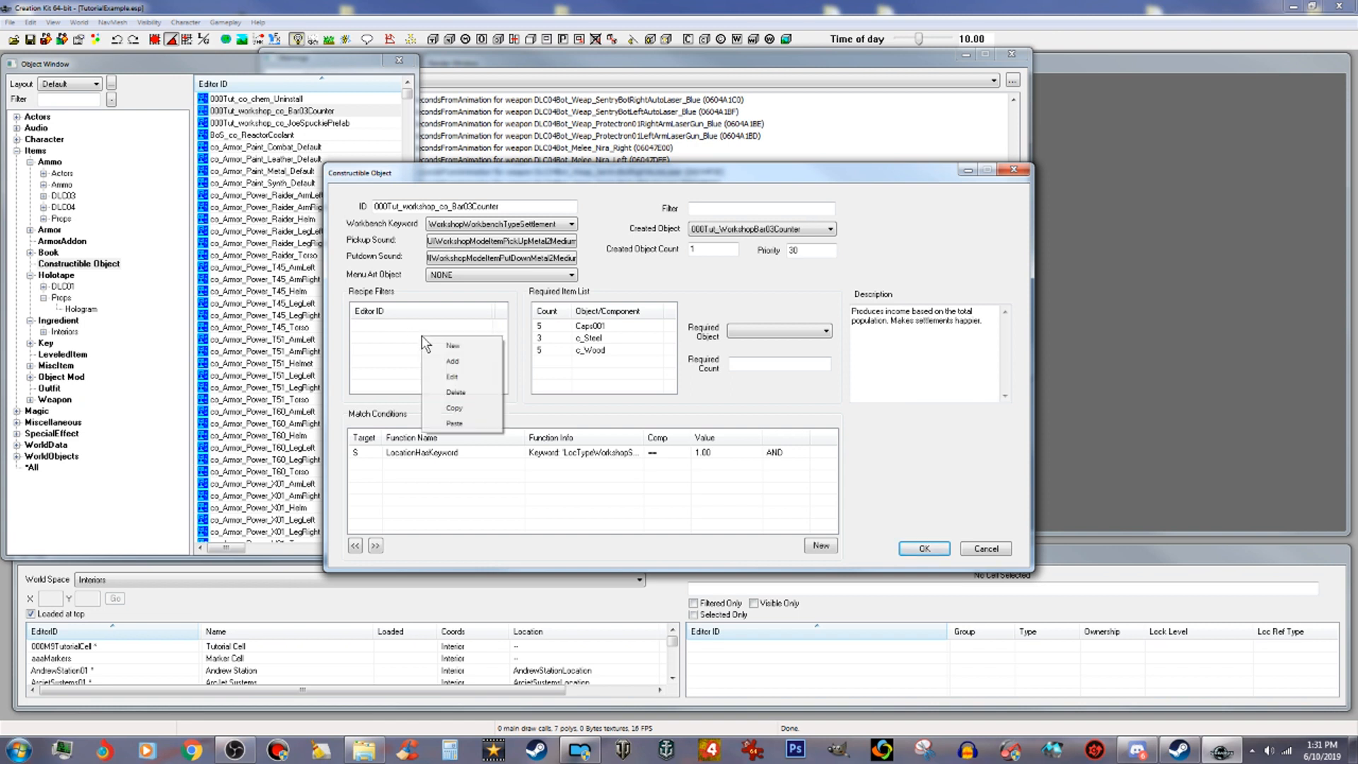
{"action": "left_click", "coordinate": [453, 361]}
{"action": "left_click_drag", "start_coordinate": [484, 240], "coordinate": [524, 241]}
{"action": "left_click", "coordinate": [479, 329]}
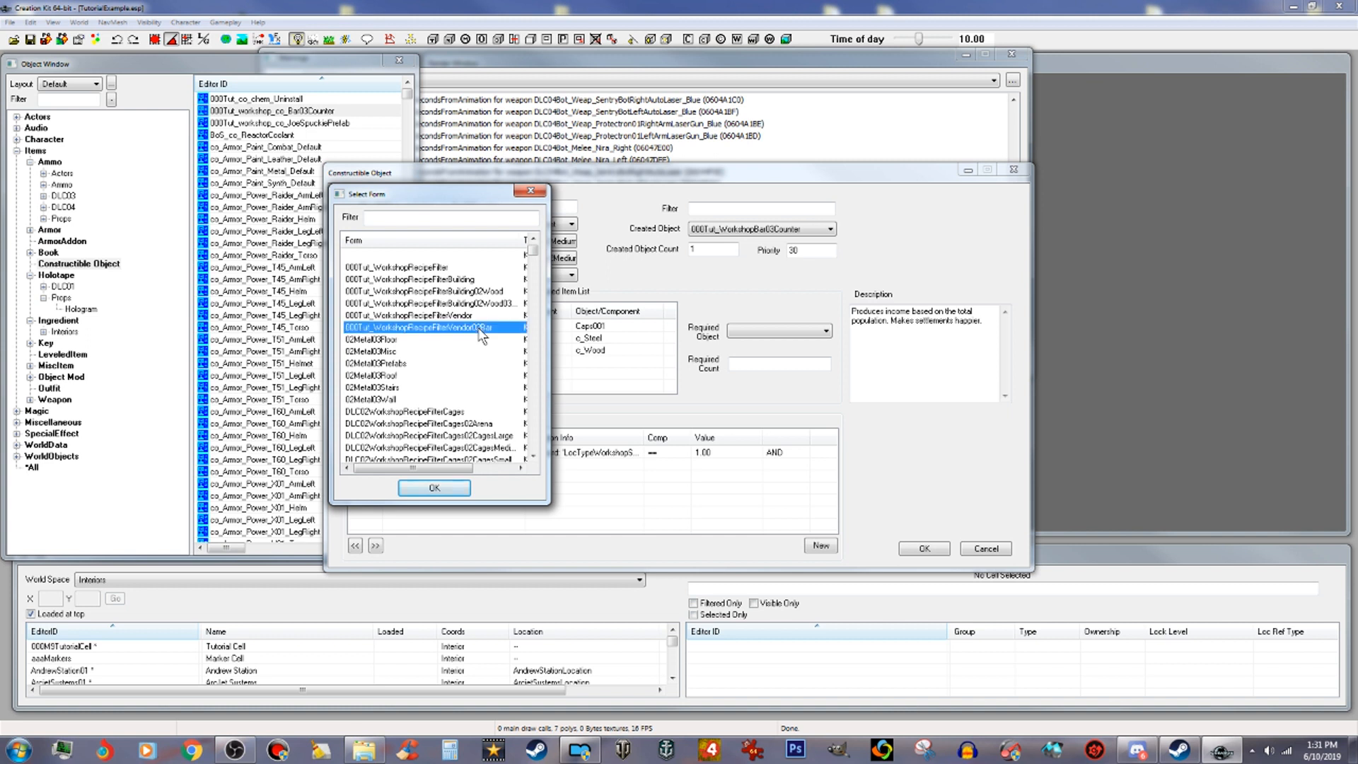
{"action": "left_click", "coordinate": [433, 492]}
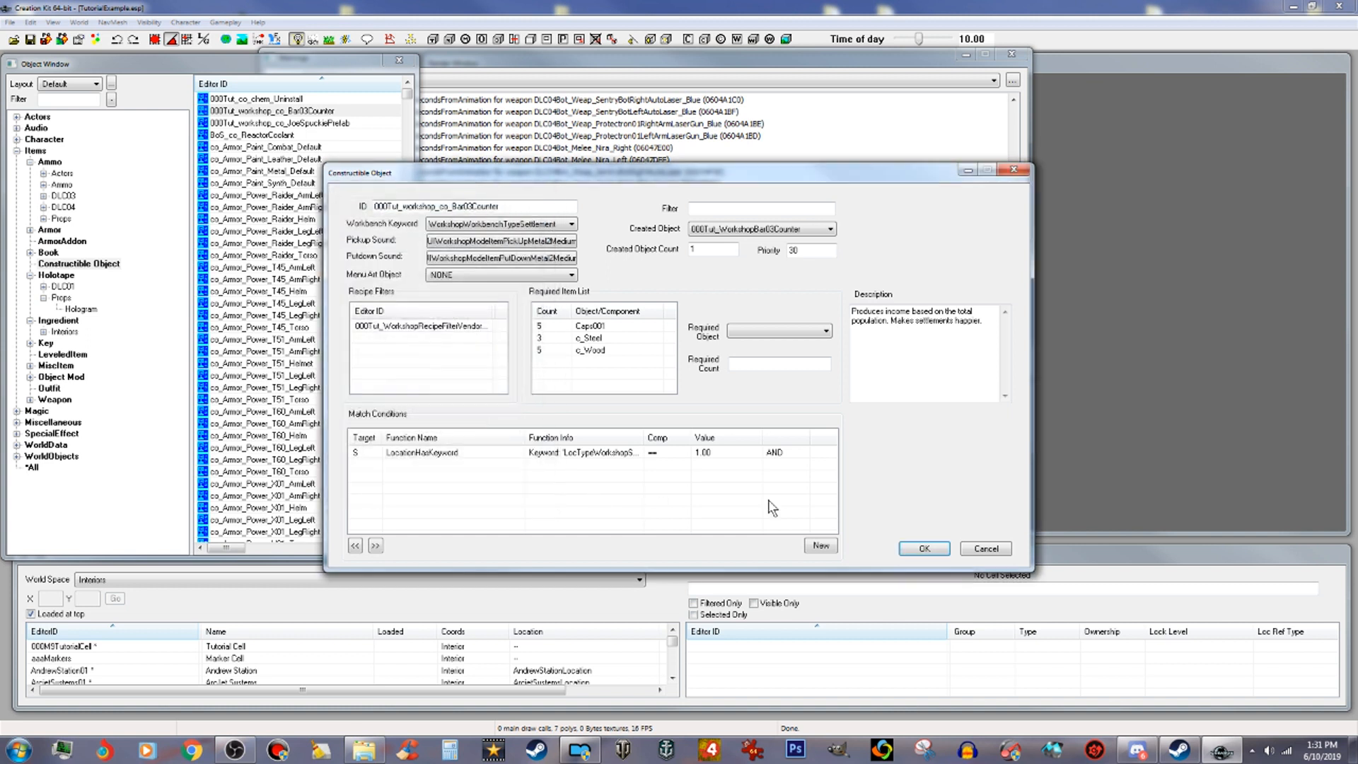
{"action": "left_click", "coordinate": [924, 549]}
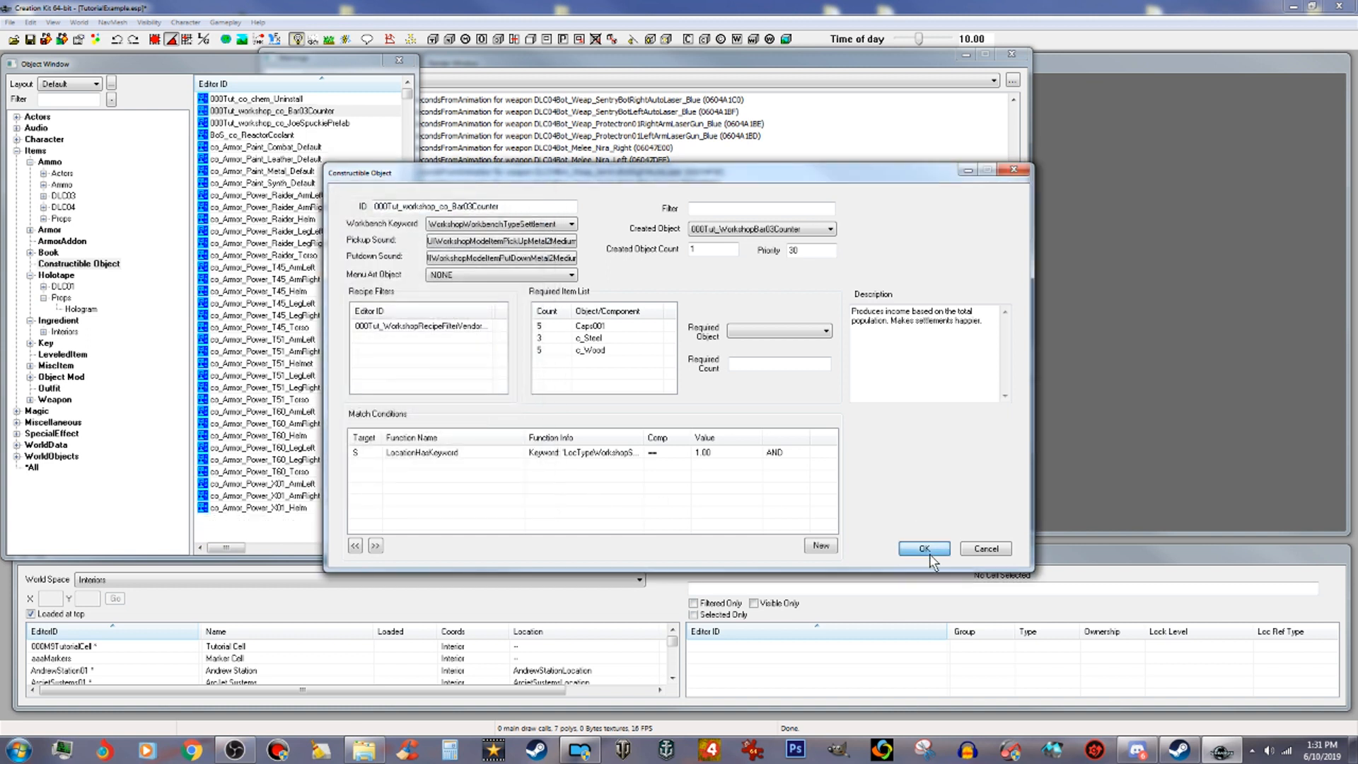
{"action": "left_click", "coordinate": [29, 41]}
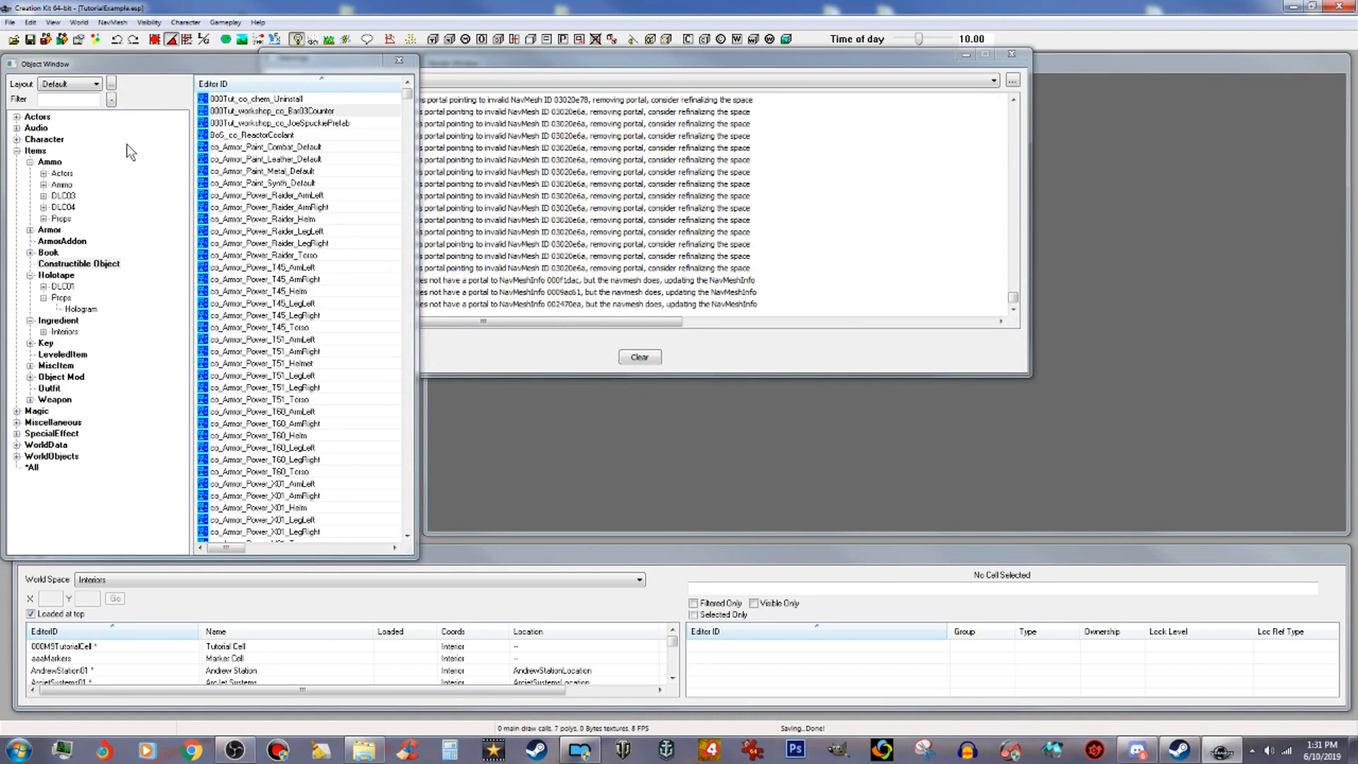
Step: Inspect the 000Tut_WorkshopMenuMain form list and its 000Tut_WorkshopMenu01Vendors sub-list
{"action": "left_click", "coordinate": [17, 423]}
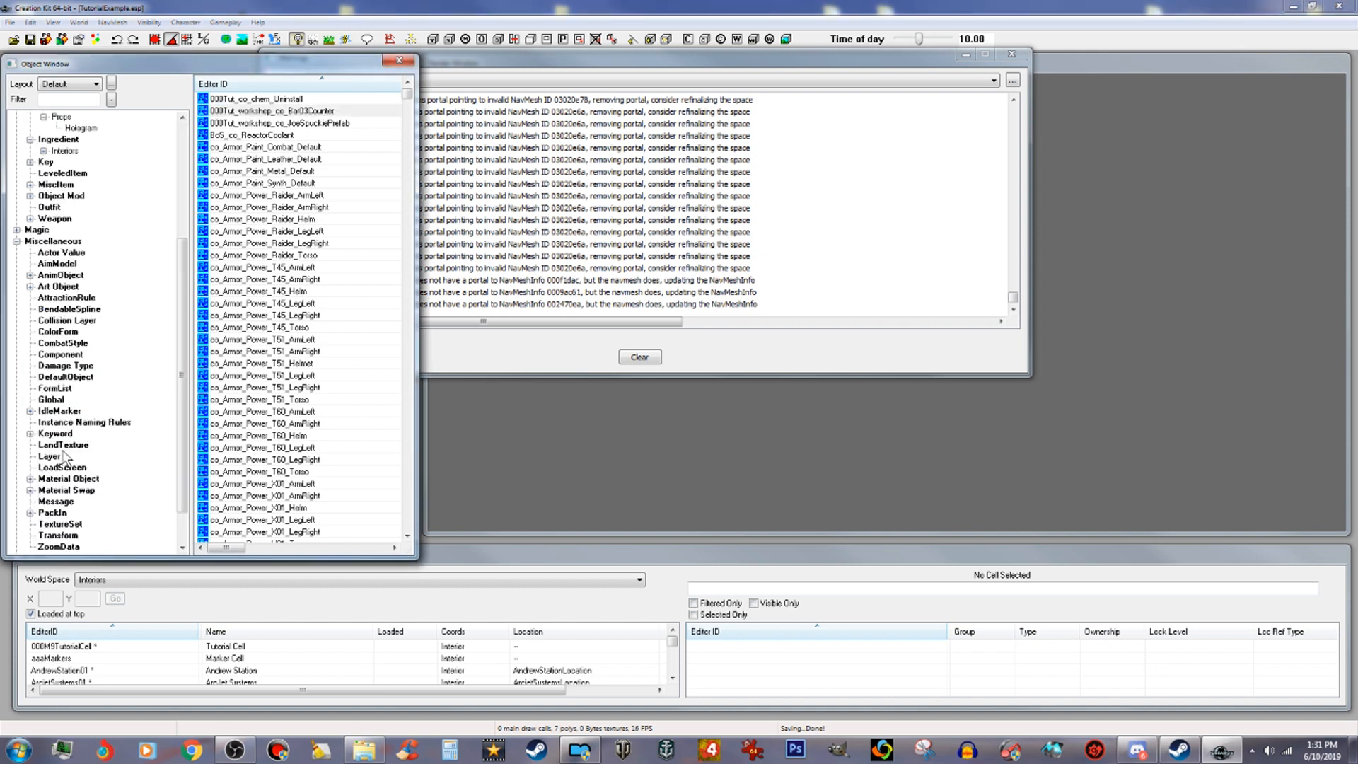
{"action": "left_click", "coordinate": [61, 388]}
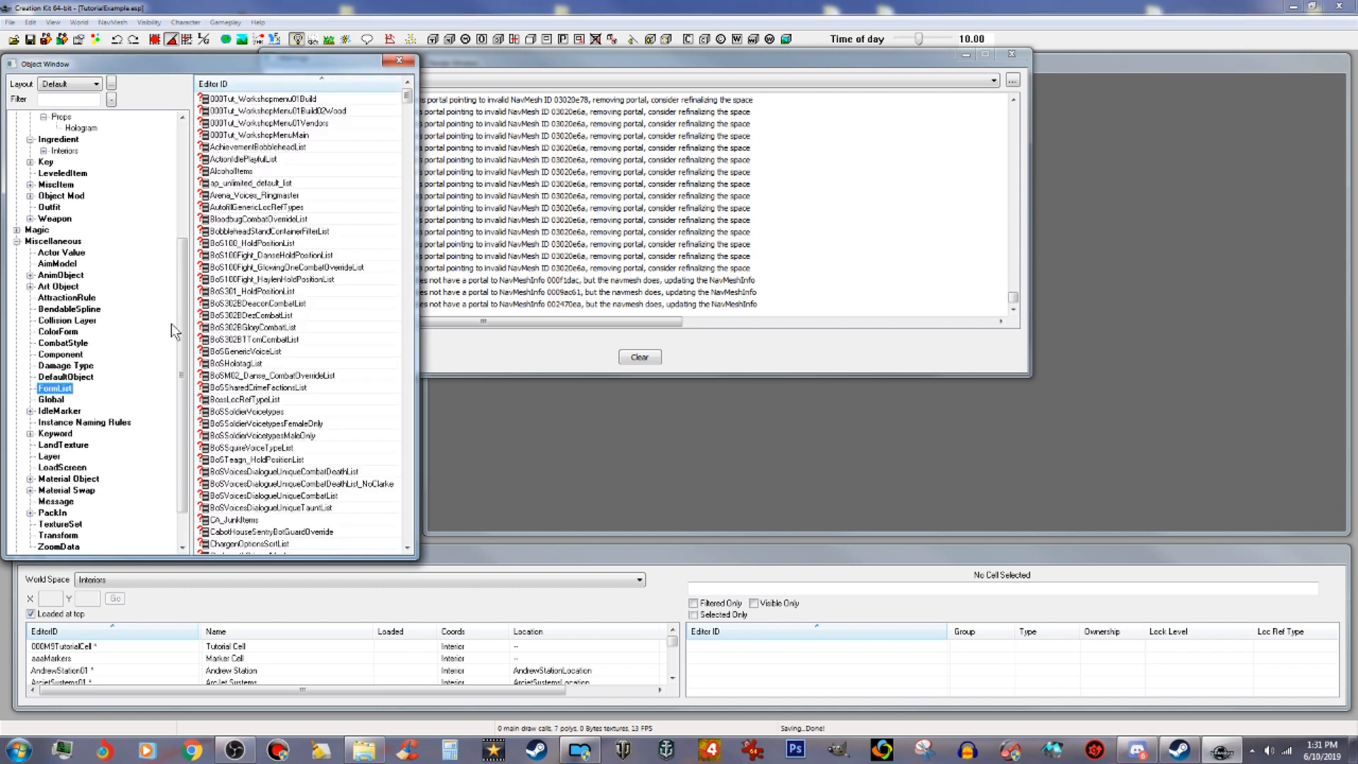
{"action": "double_click", "coordinate": [296, 136]}
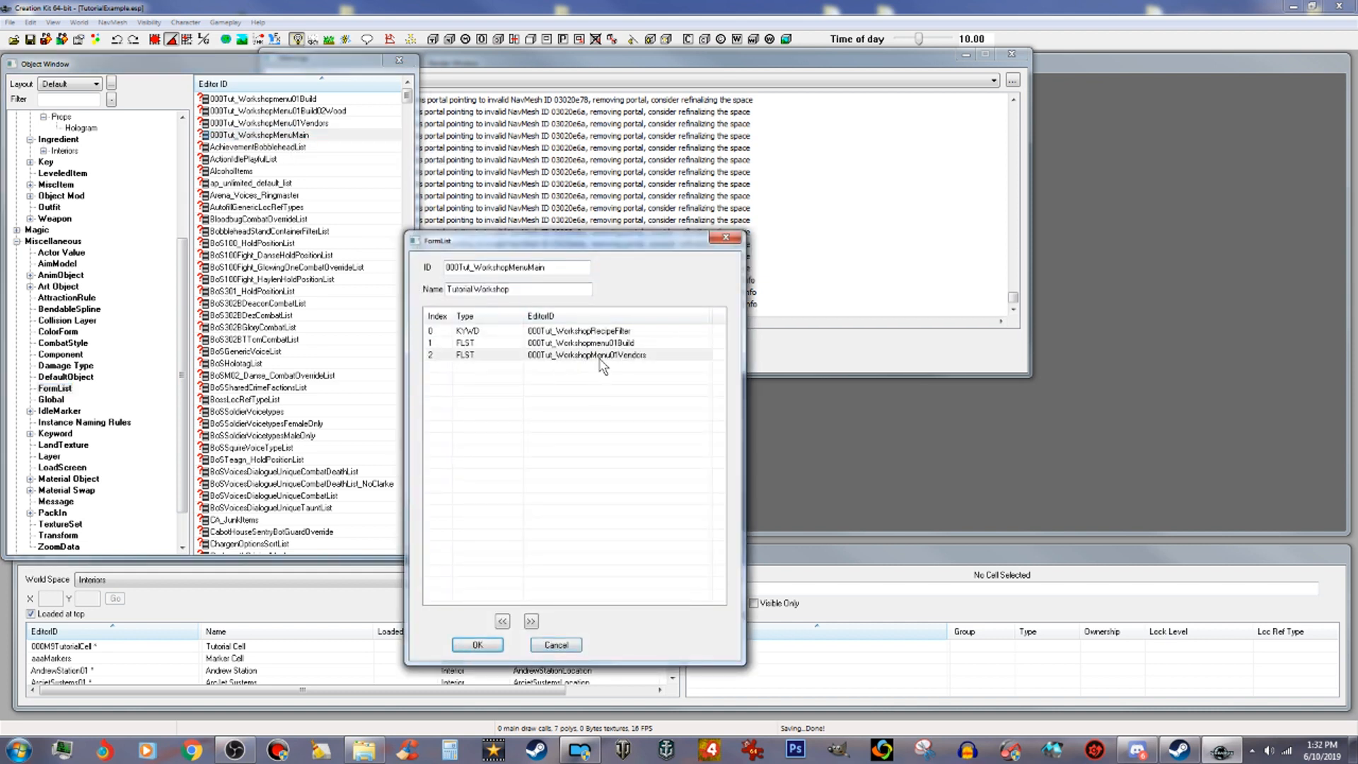
{"action": "double_click", "coordinate": [601, 356]}
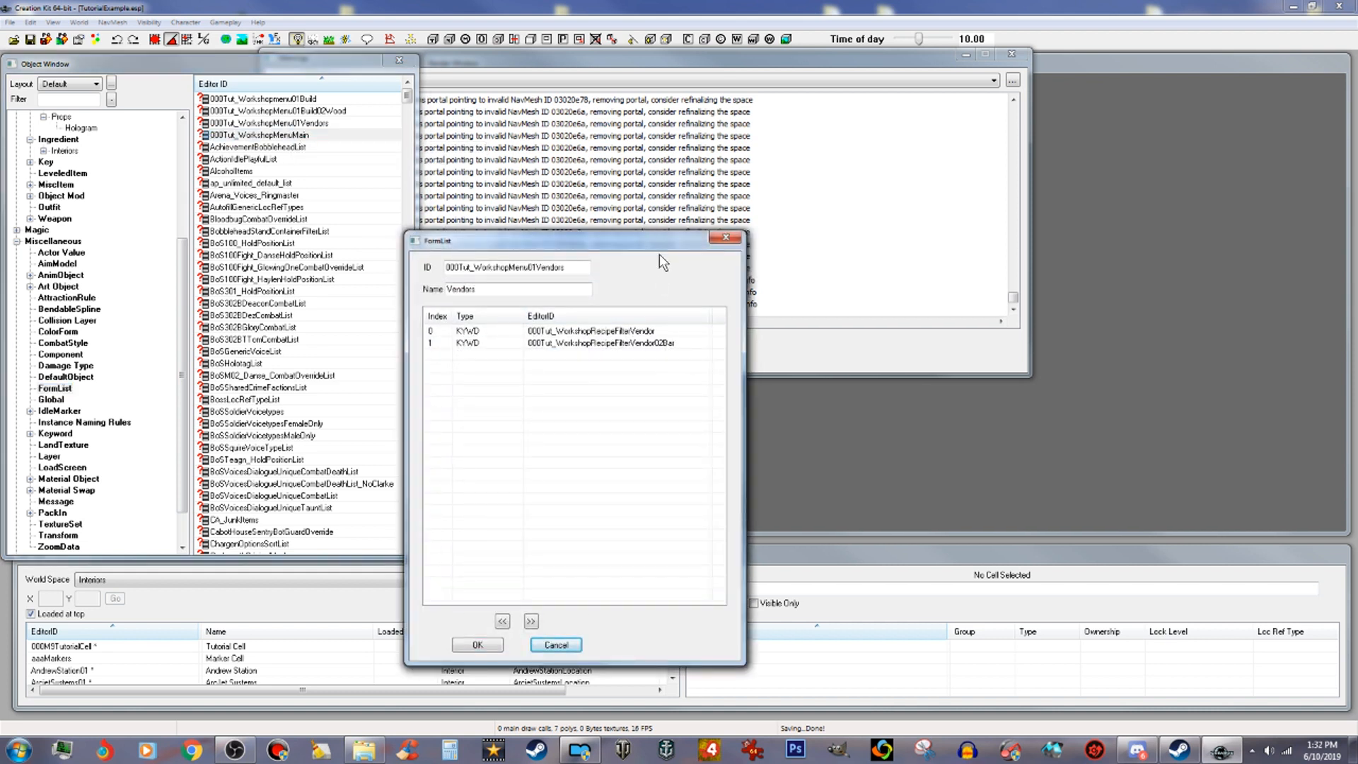
{"action": "left_click_drag", "start_coordinate": [665, 248], "coordinate": [1041, 249]}
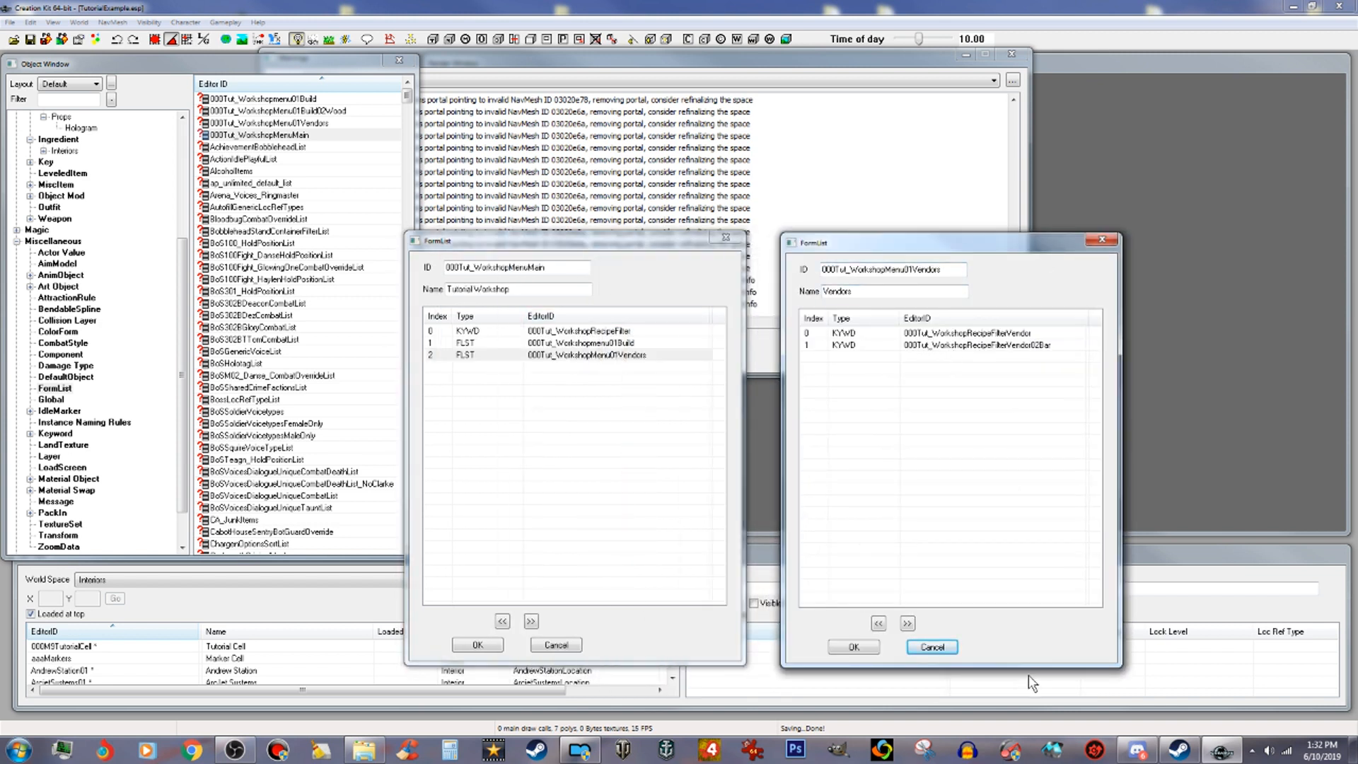
{"action": "left_click", "coordinate": [856, 645]}
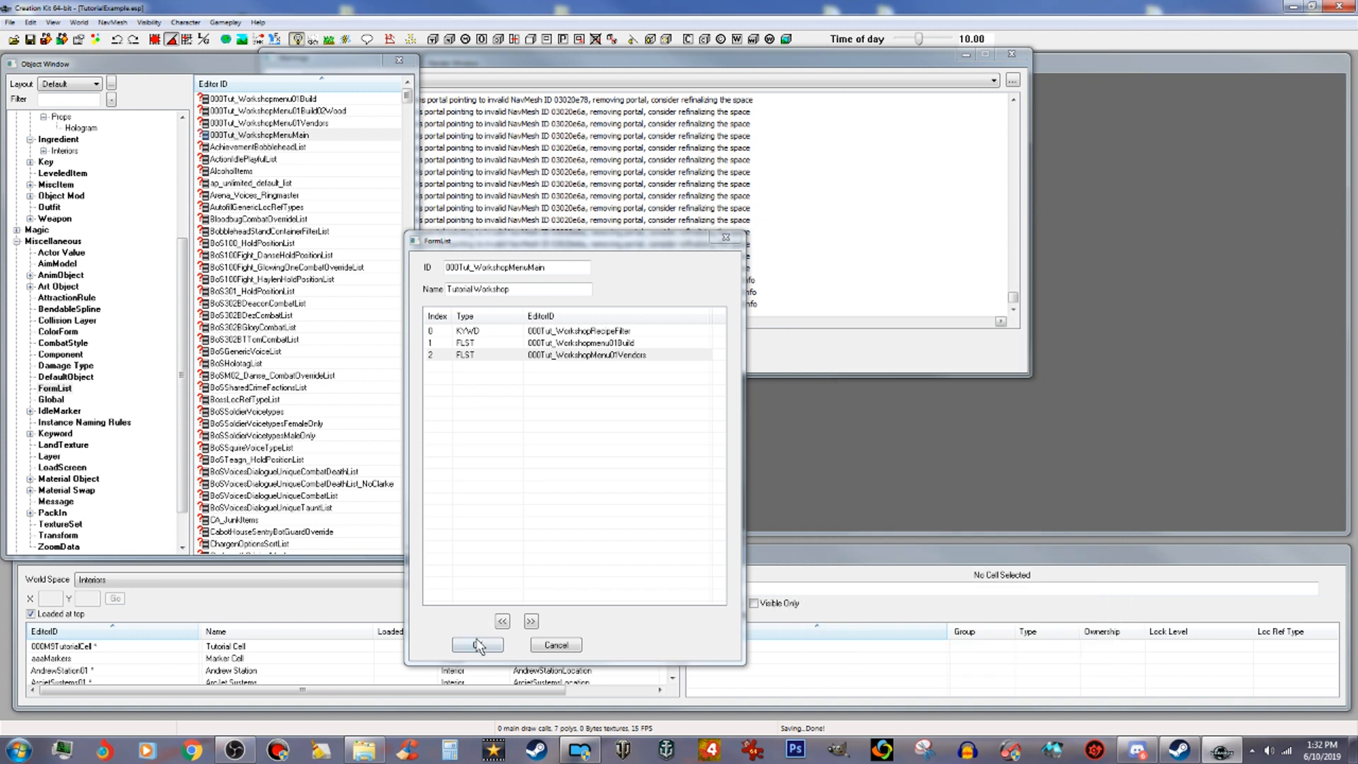
{"action": "left_click", "coordinate": [484, 644]}
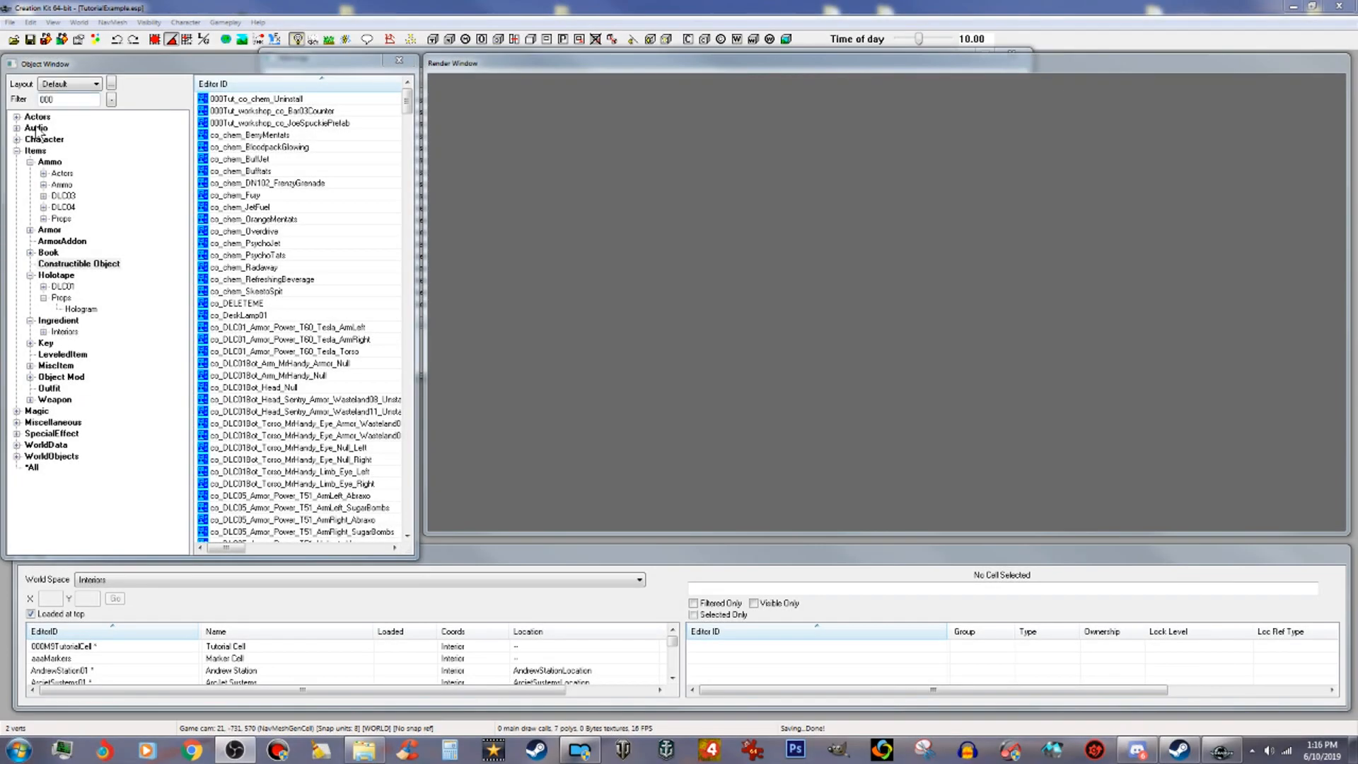
Step: Close the warnings window, filter the object list by icon and preview the Dlc03BarnIcon static
{"action": "left_click", "coordinate": [16, 150]}
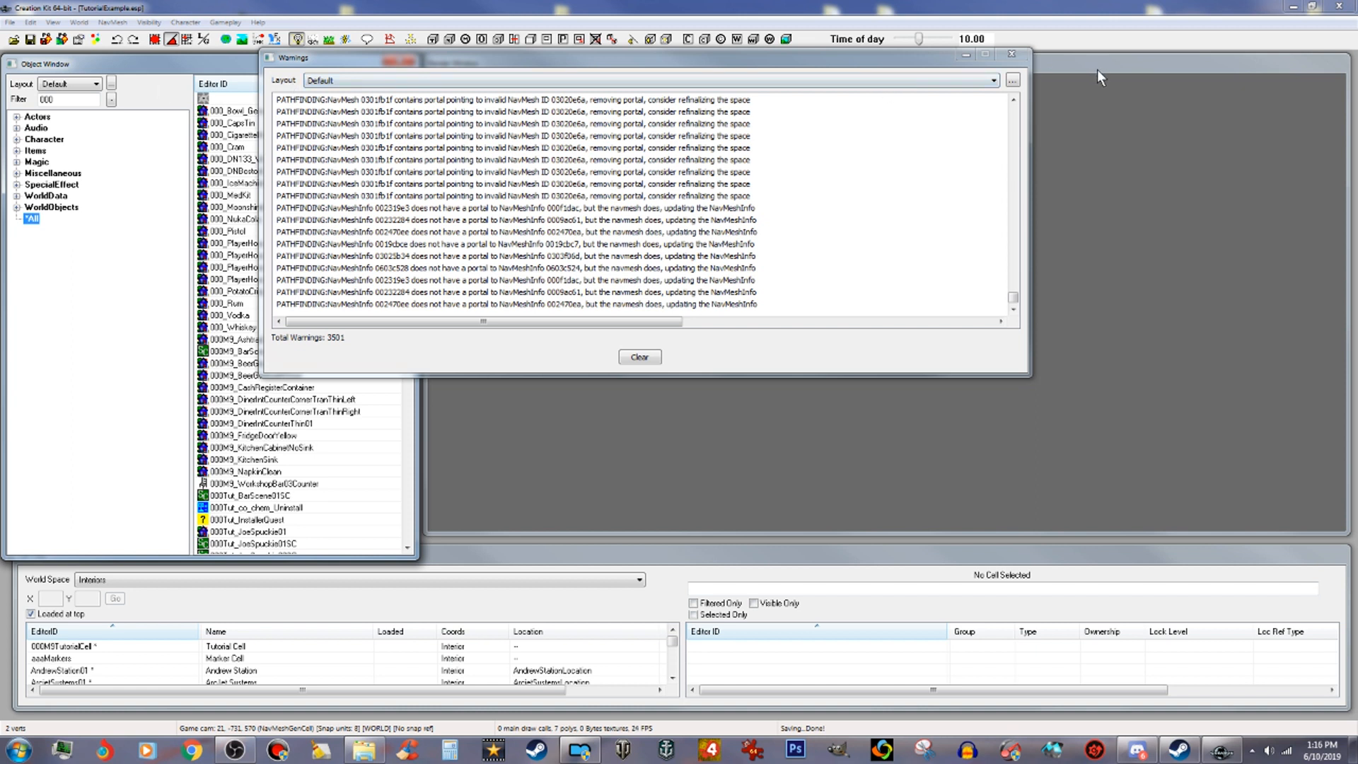
{"action": "left_click", "coordinate": [1097, 69]}
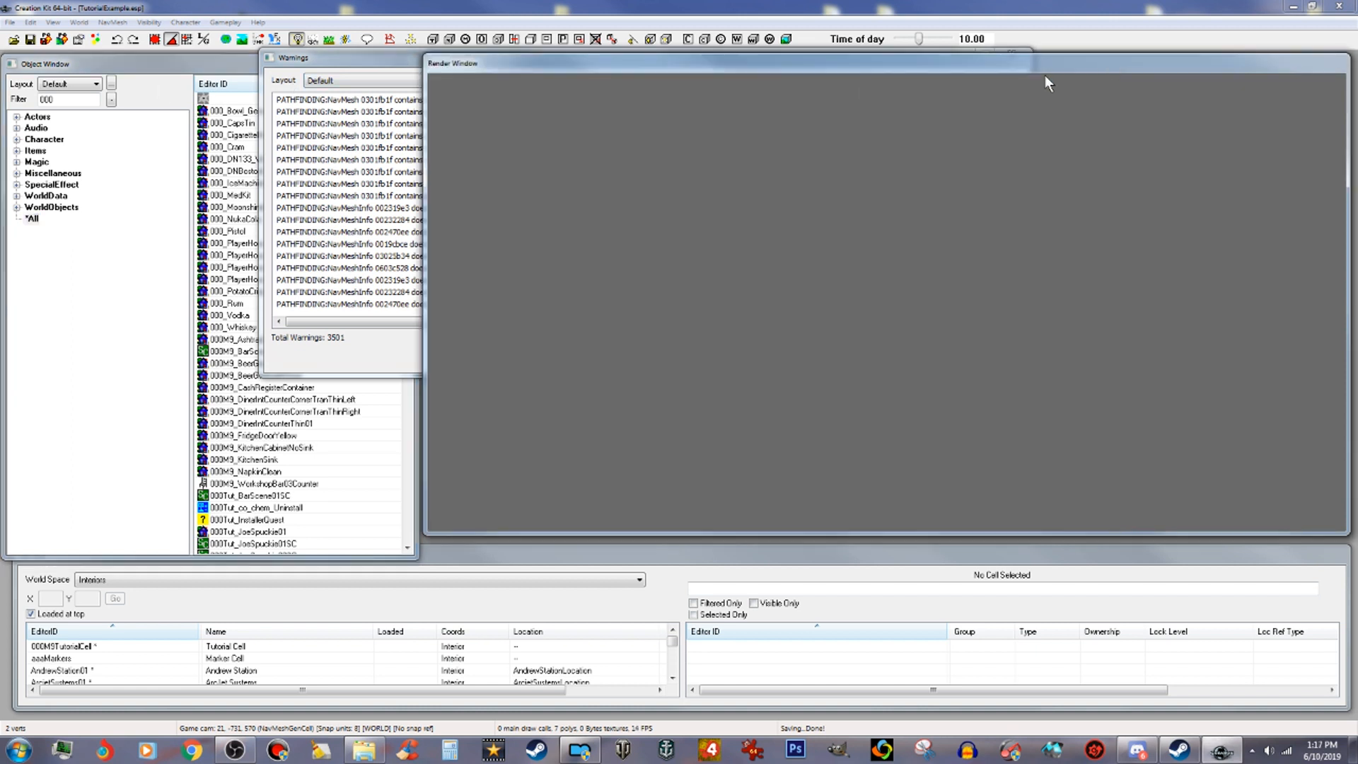
{"action": "left_click", "coordinate": [253, 71]}
{"action": "left_click_drag", "start_coordinate": [85, 99], "coordinate": [9, 99]}
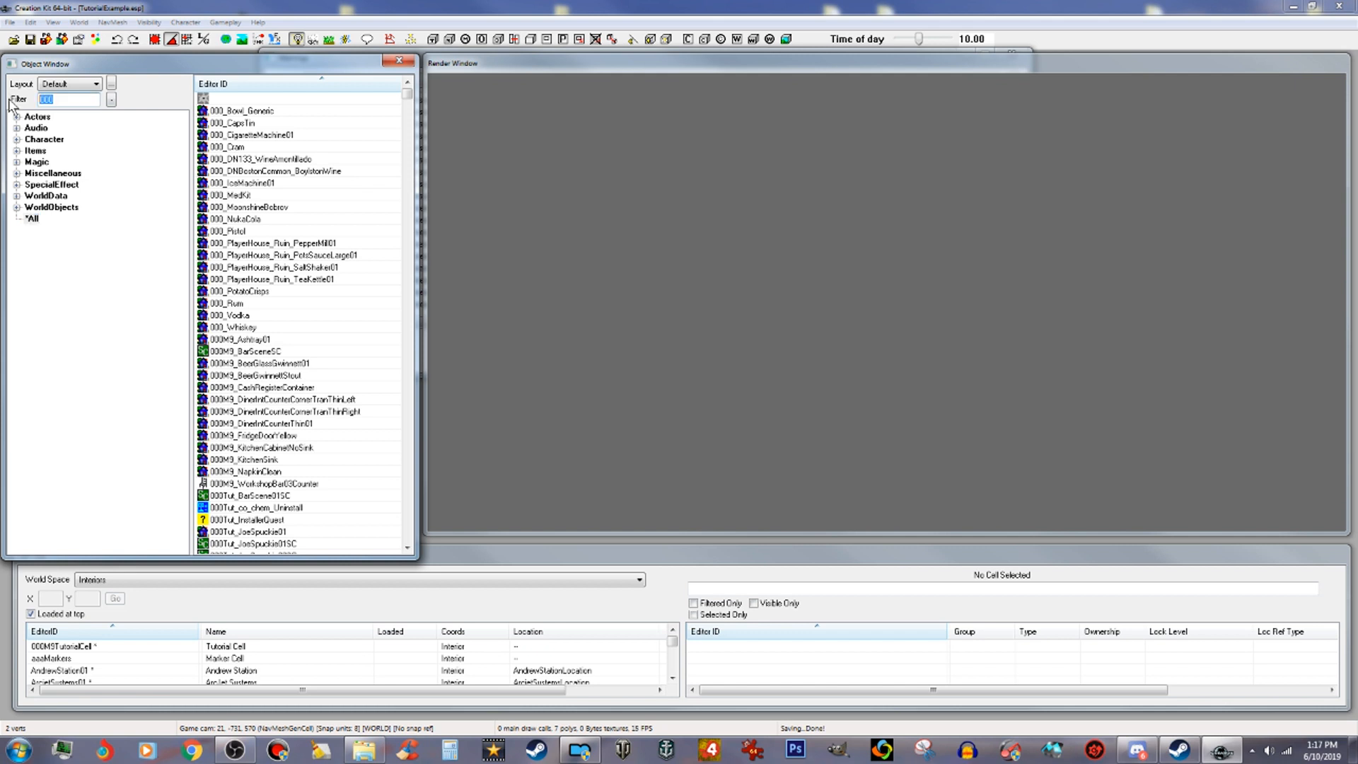
{"action": "type", "text": "icon"}
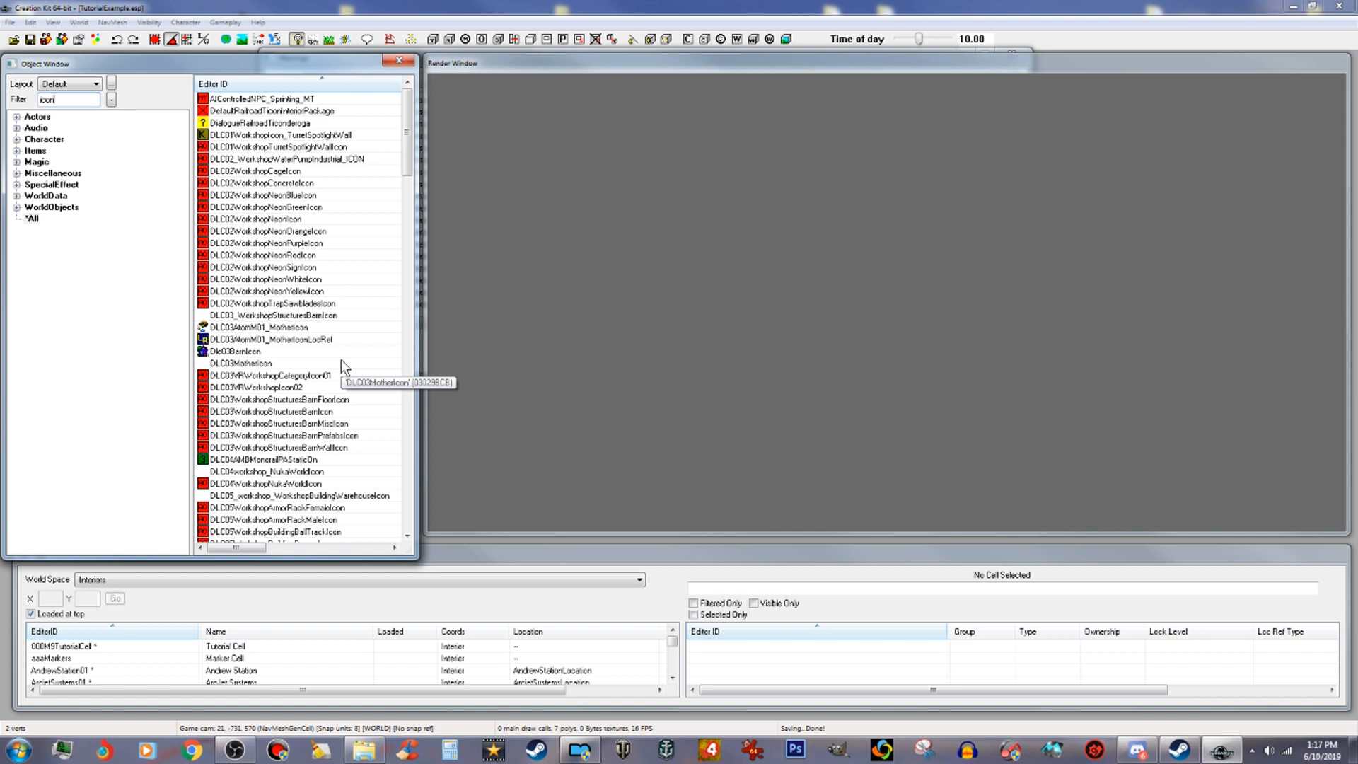
{"action": "left_click", "coordinate": [239, 352]}
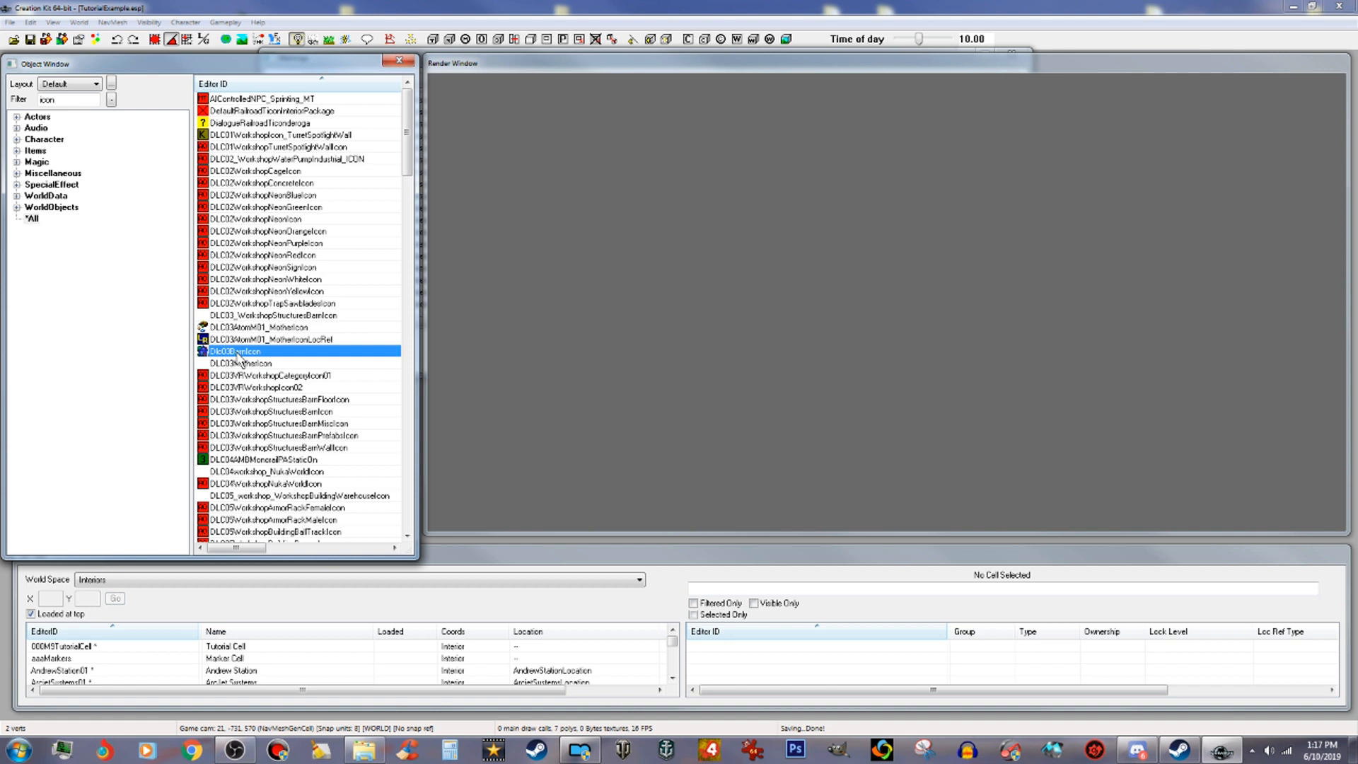
{"action": "double_click", "coordinate": [240, 353]}
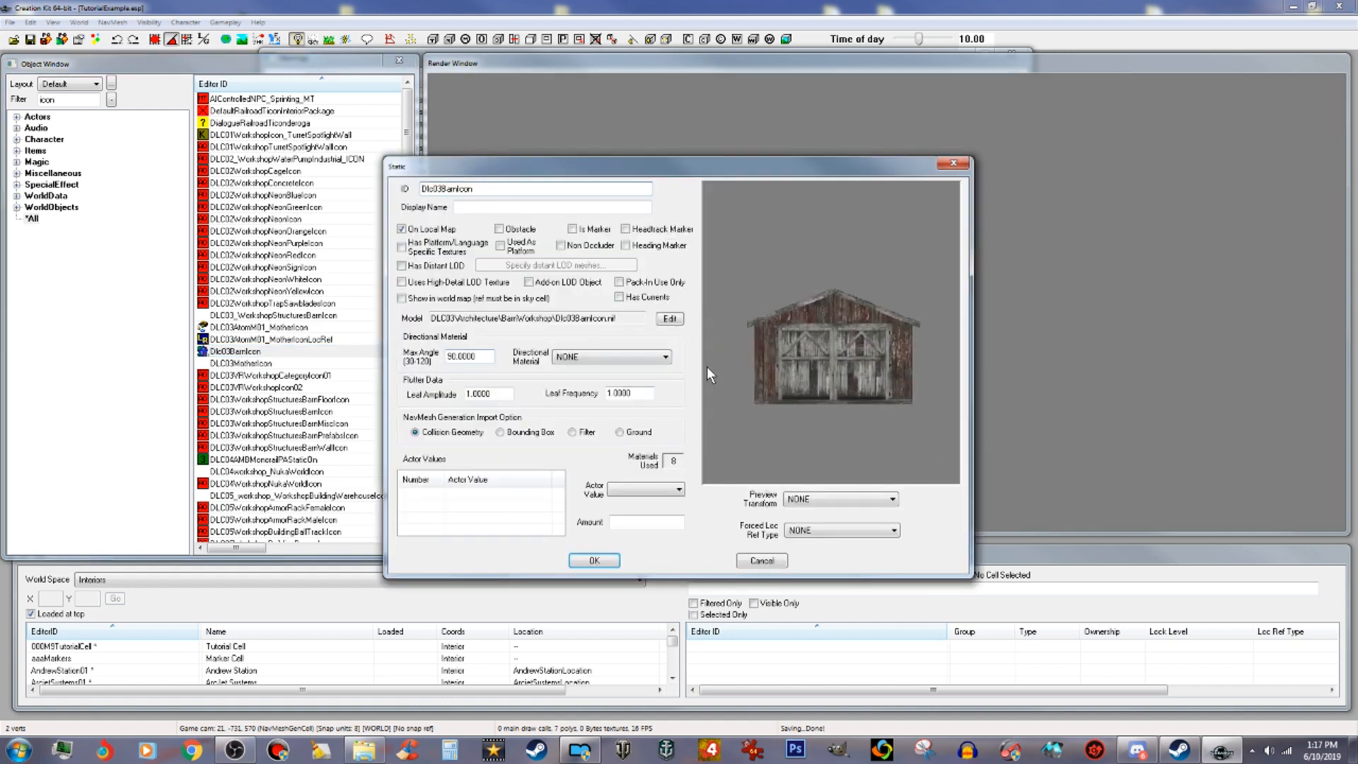
{"action": "left_click_drag", "start_coordinate": [799, 360], "coordinate": [864, 369]}
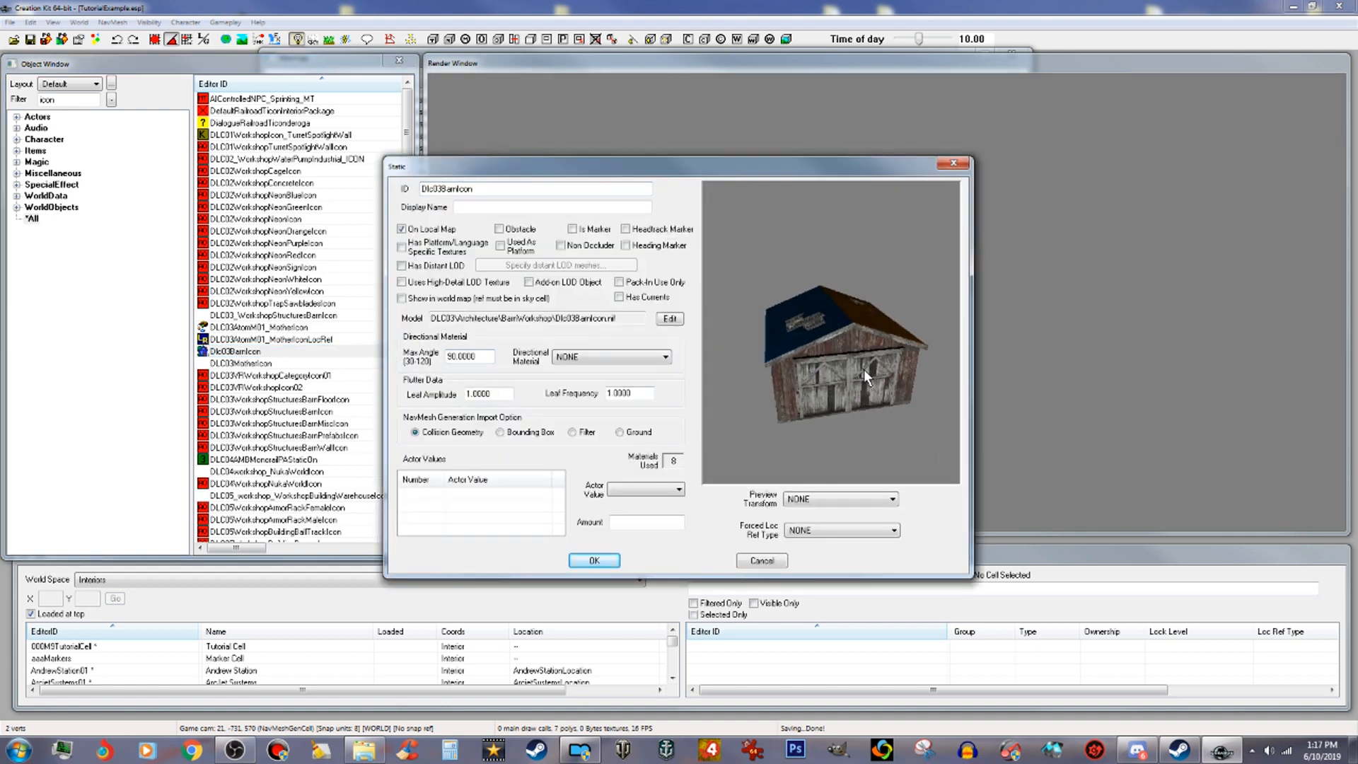
{"action": "left_click", "coordinate": [963, 162]}
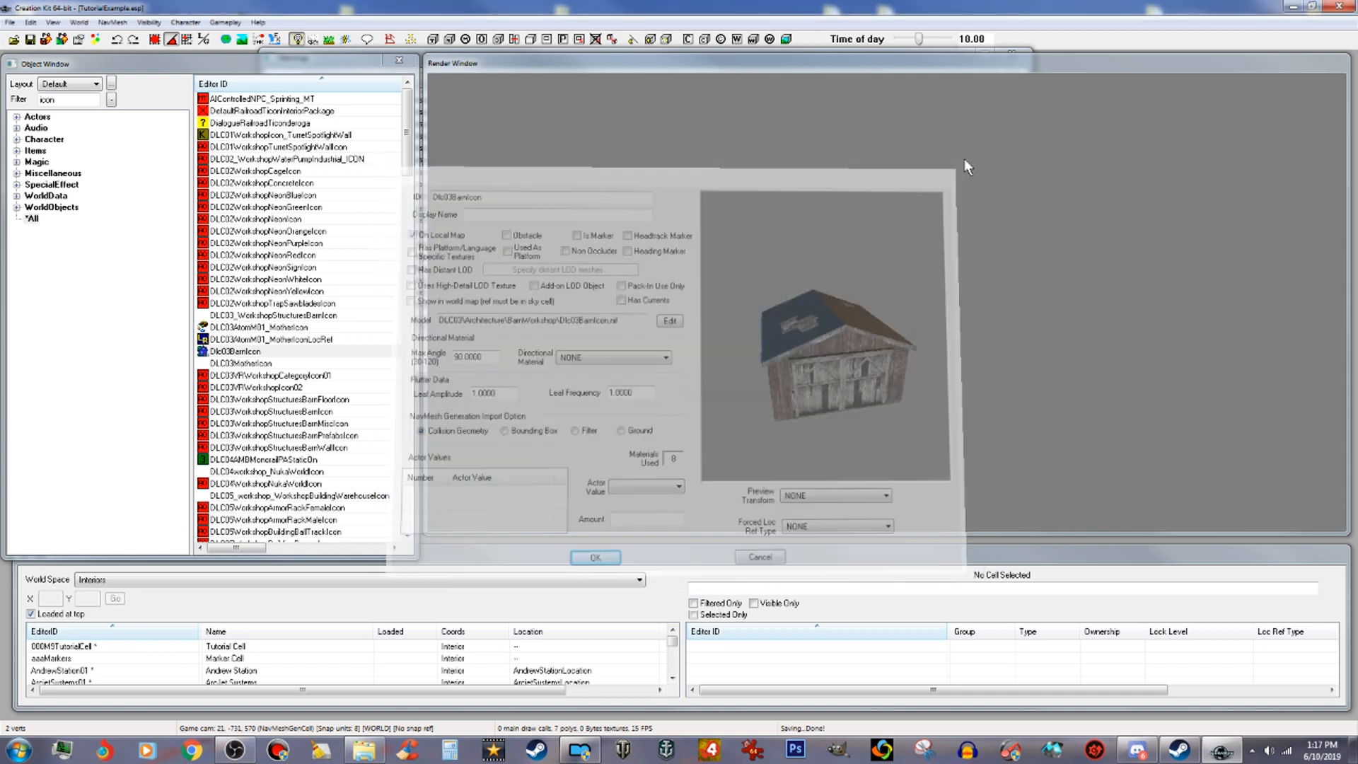
Step: Load the 000M9TutorialCell interior into the render window
{"action": "left_click", "coordinate": [81, 646]}
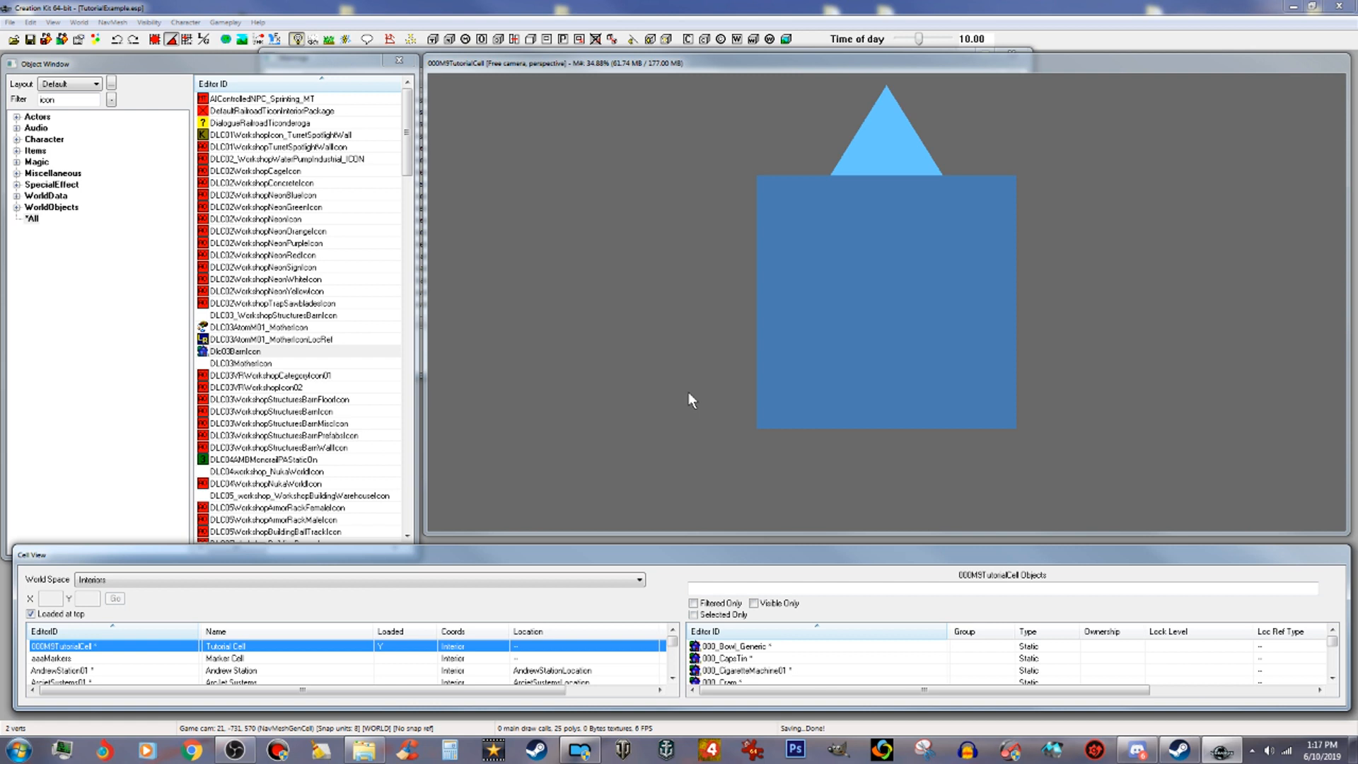
{"action": "mouse_move", "coordinate": [926, 359]}
{"action": "middle_mouse_down", "text": "shift"}
{"action": "mouse_move", "coordinate": [932, 288]}
{"action": "mouse_move", "coordinate": [953, 318]}
{"action": "middle_mouse_up", "text": "shift"}
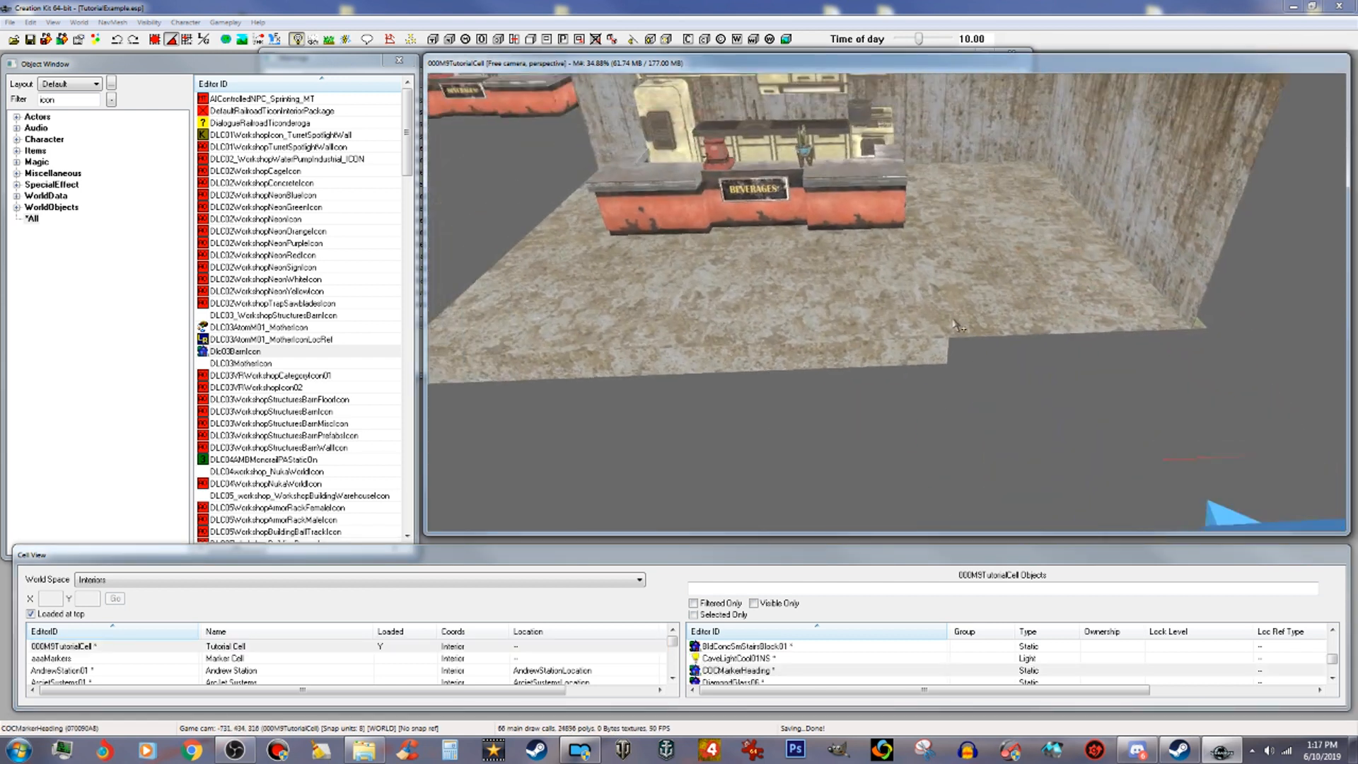
{"action": "scroll", "coordinate": [953, 318], "scroll_direction": "up", "scroll_amount": 2}
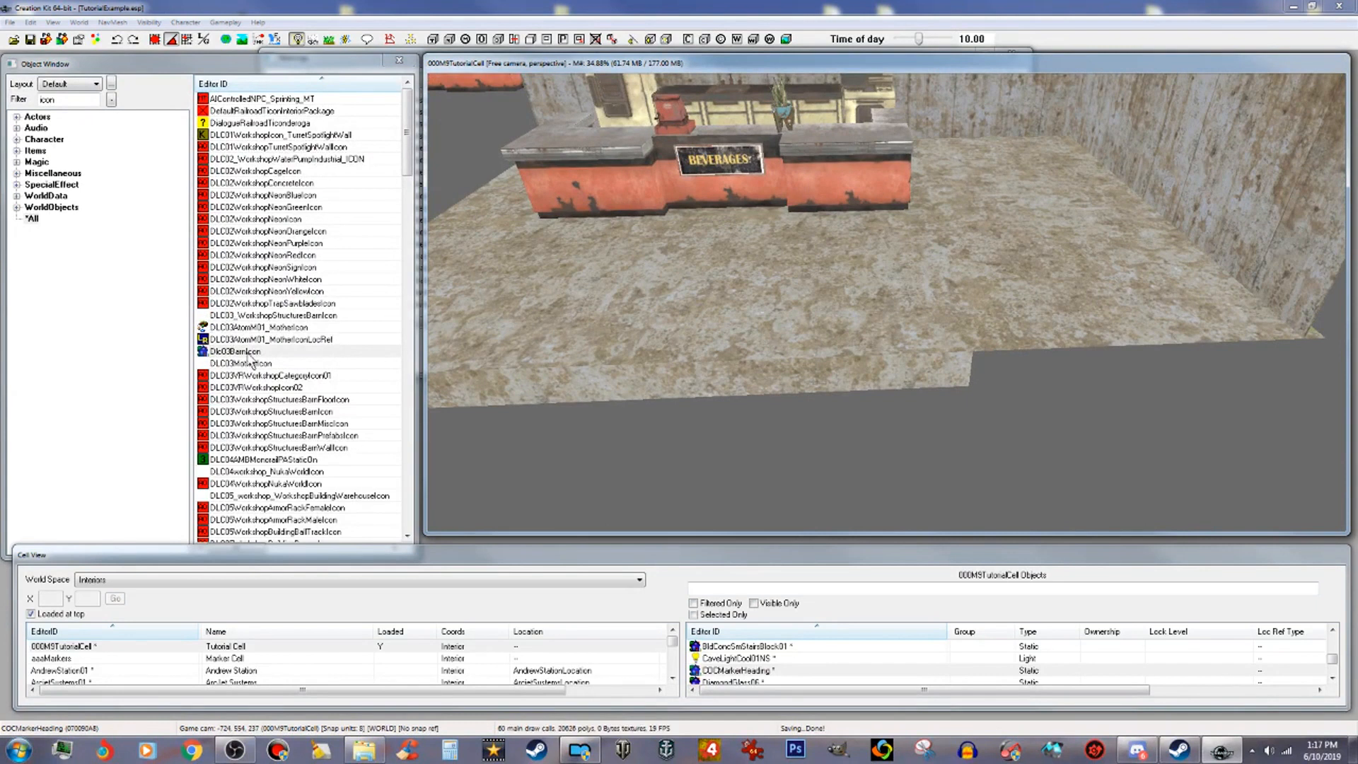
Step: Place the Dlc03BarnIcon in the cell and delete it again
{"action": "left_click_drag", "start_coordinate": [247, 351], "coordinate": [786, 327]}
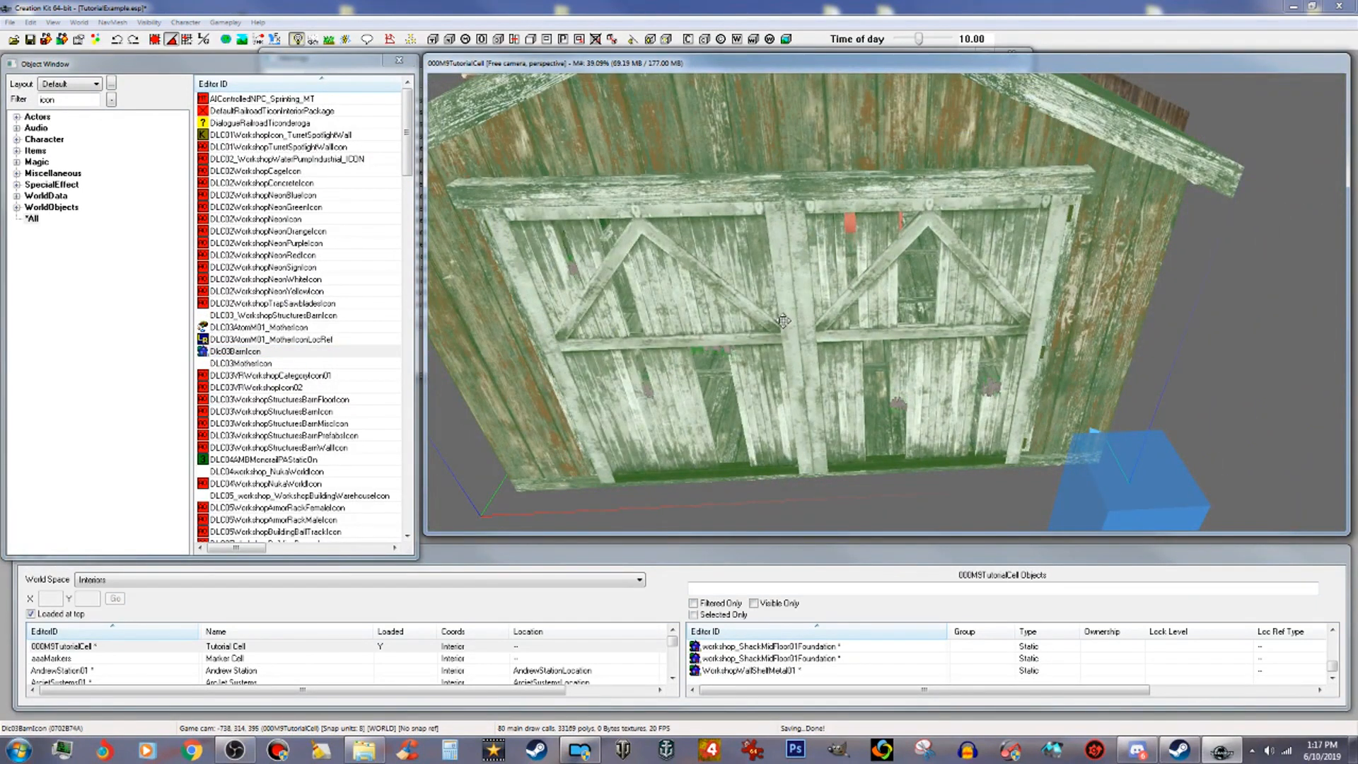
{"action": "key", "text": "Delete"}
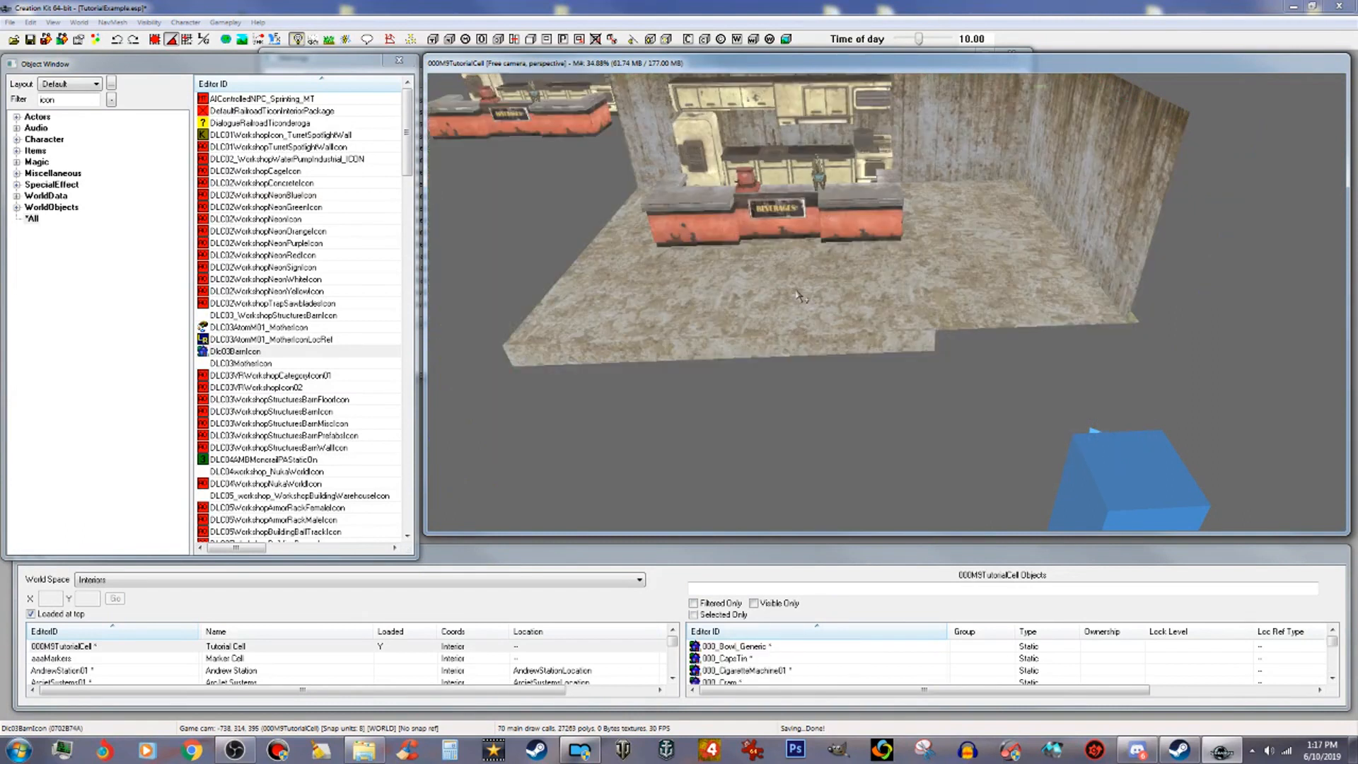
{"action": "scroll", "coordinate": [801, 302], "scroll_direction": "up", "scroll_amount": 2}
{"action": "scroll", "coordinate": [802, 303], "scroll_direction": "up", "scroll_amount": 1}
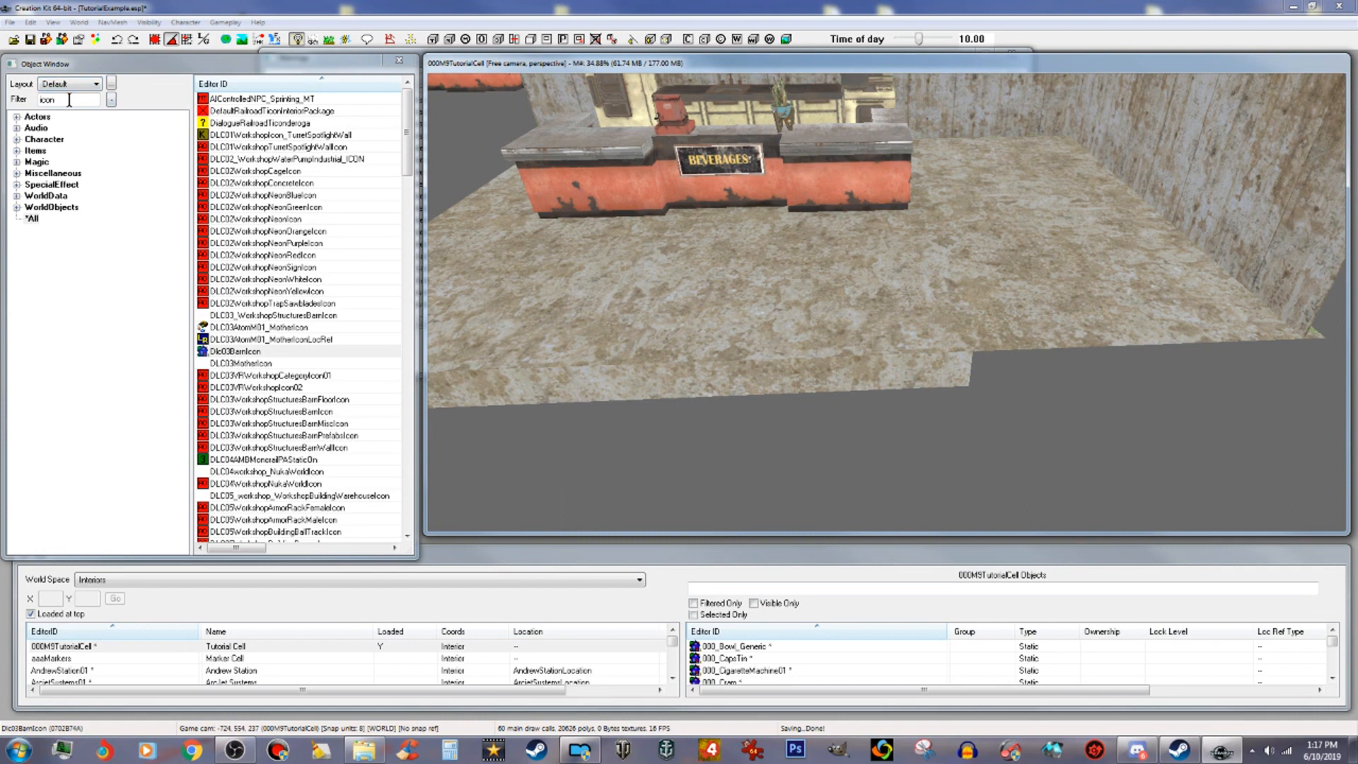
Step: Filter the object list by statue and open the DLC06VaultBoyStatue static
{"action": "left_click_drag", "start_coordinate": [69, 99], "coordinate": [9, 102]}
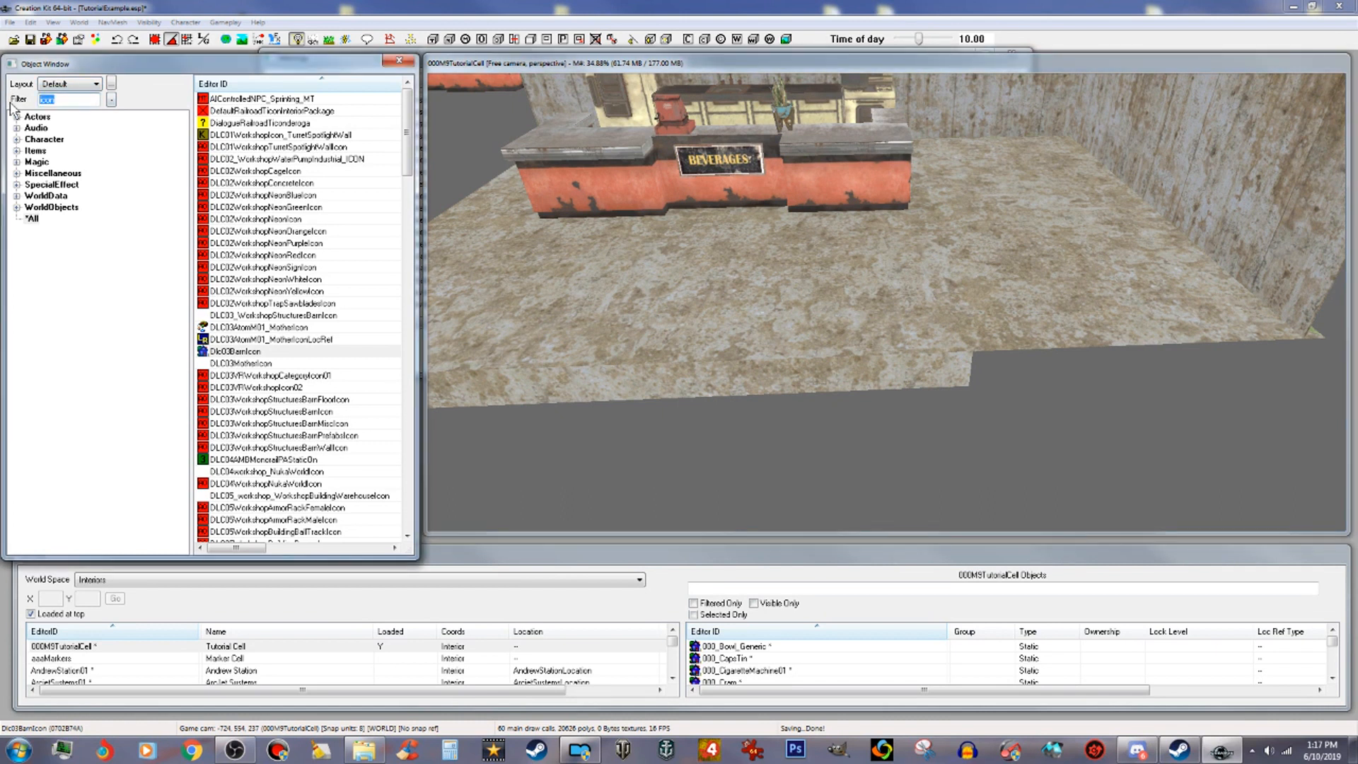
{"action": "type", "text": "statue"}
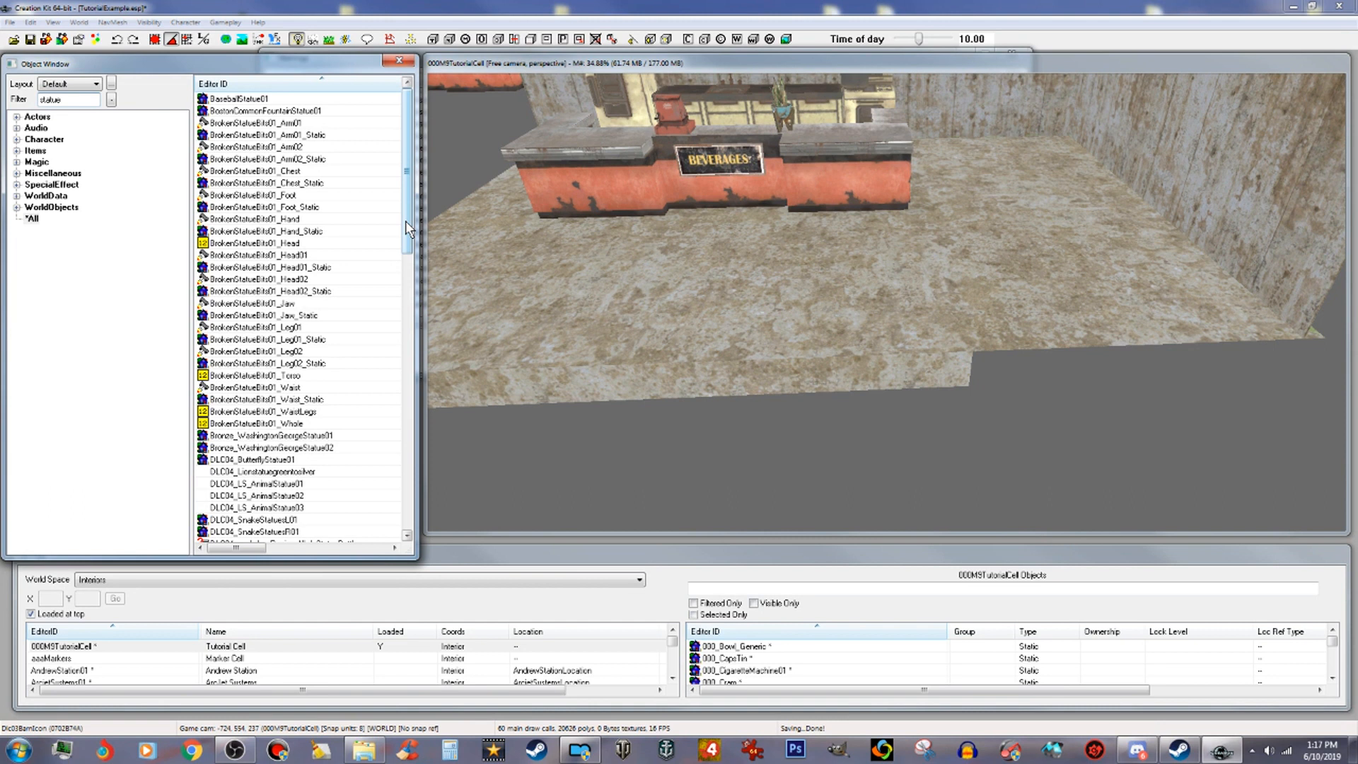
{"action": "left_click_drag", "start_coordinate": [408, 226], "coordinate": [406, 373]}
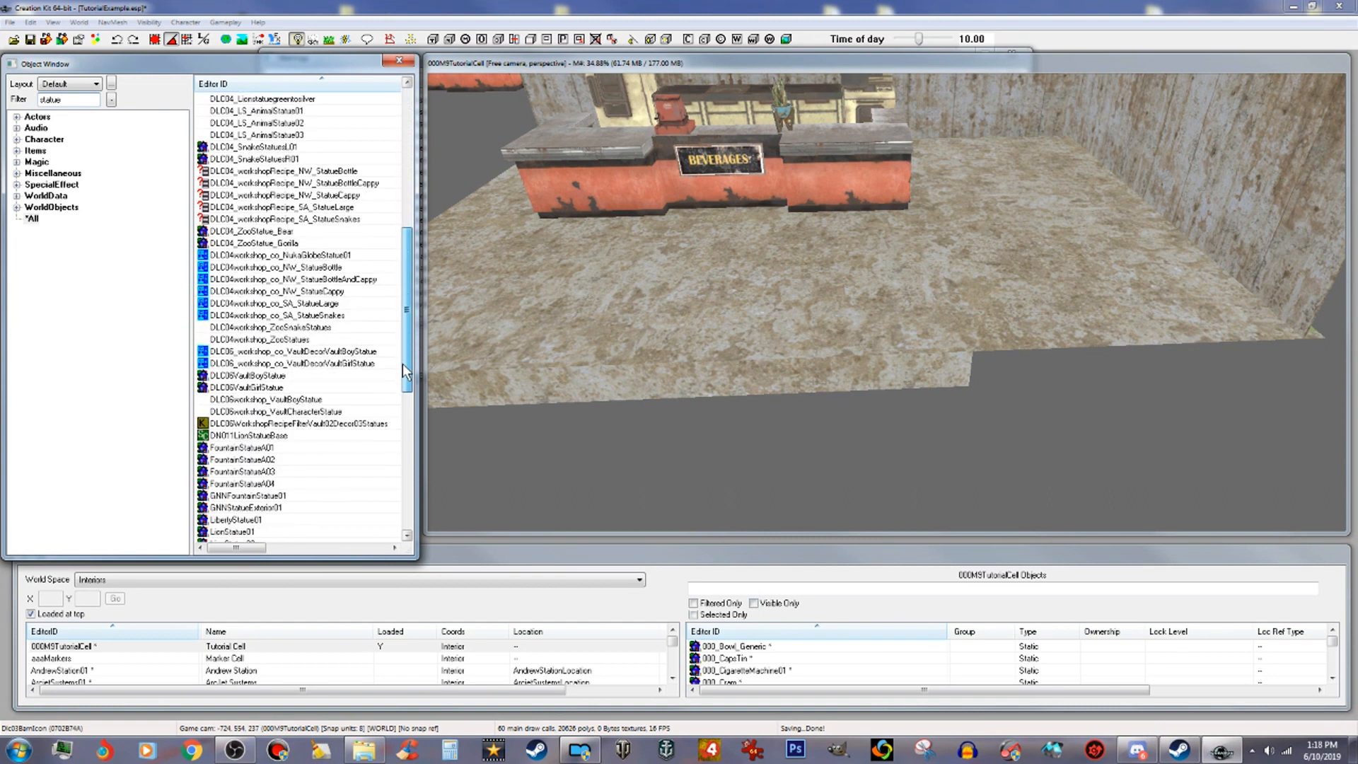
{"action": "left_click", "coordinate": [273, 377]}
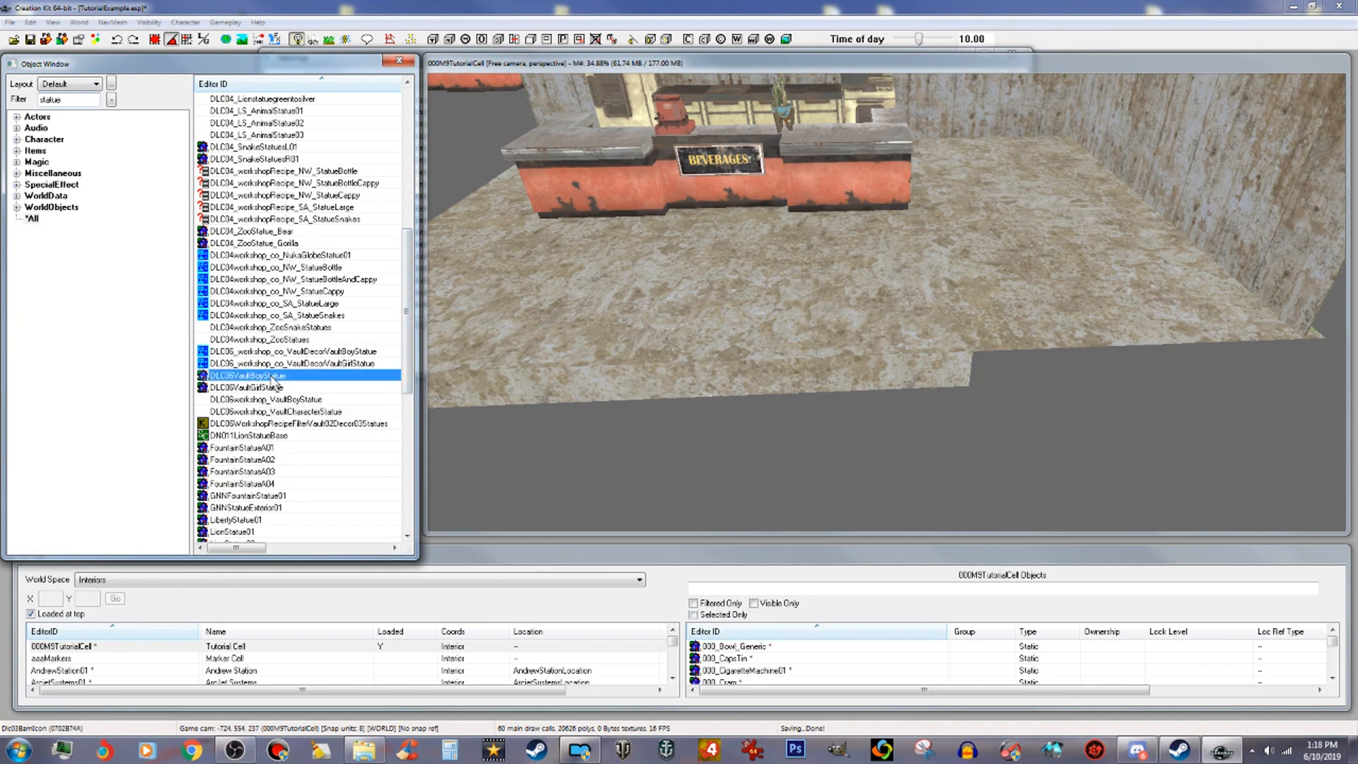
{"action": "double_click", "coordinate": [274, 382]}
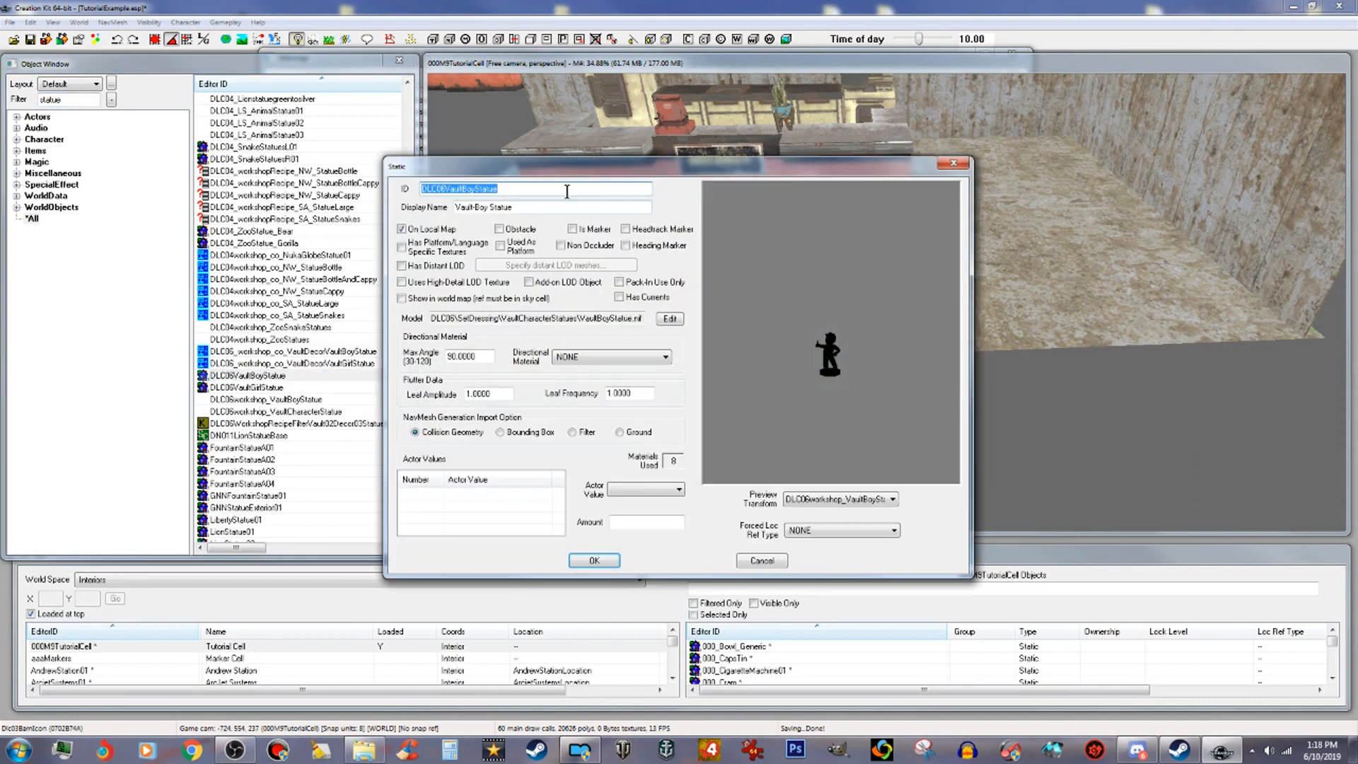
{"action": "left_click_drag", "start_coordinate": [739, 168], "coordinate": [1064, 283]}
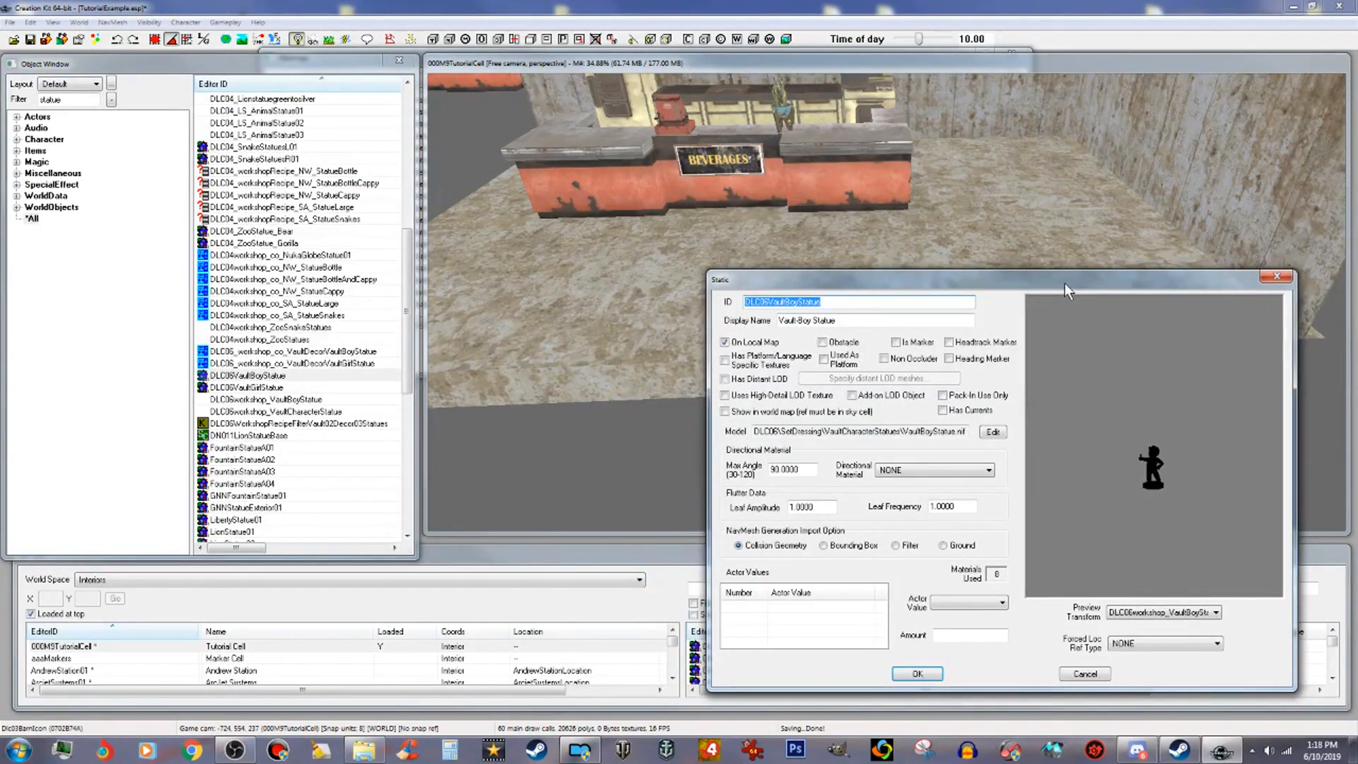
Step: Filter the object list by icon and open the WorkshopFenceIcon art object
{"action": "double_click", "coordinate": [70, 100]}
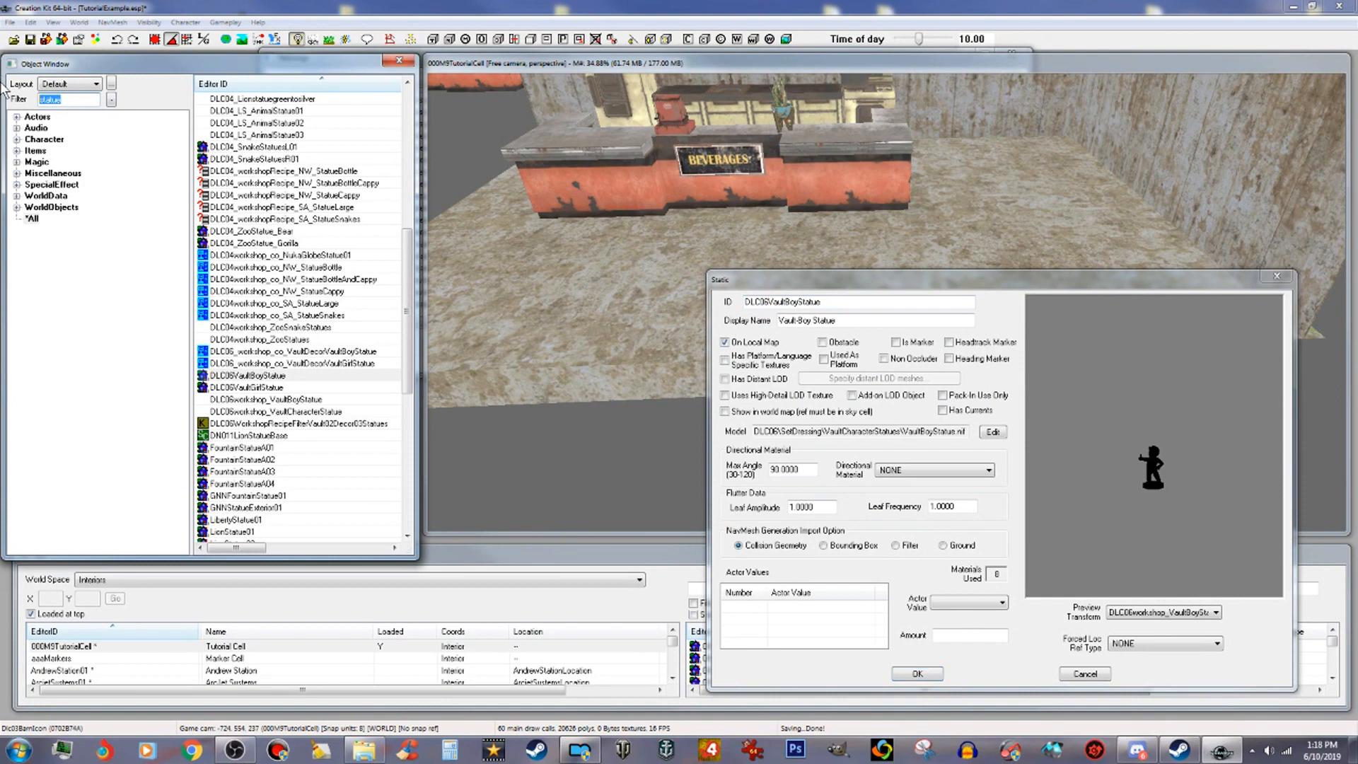
{"action": "type", "text": "v"}
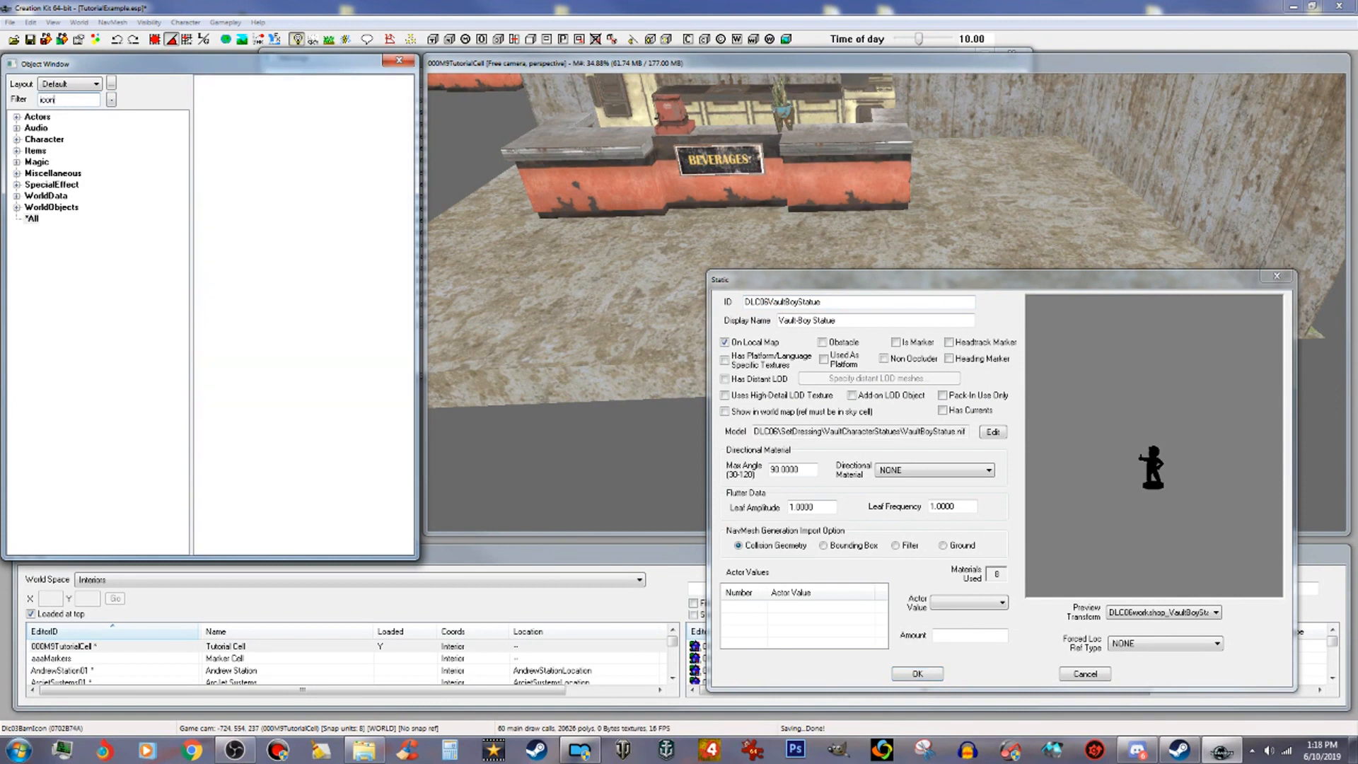
{"action": "left_click_drag", "start_coordinate": [408, 212], "coordinate": [414, 433]}
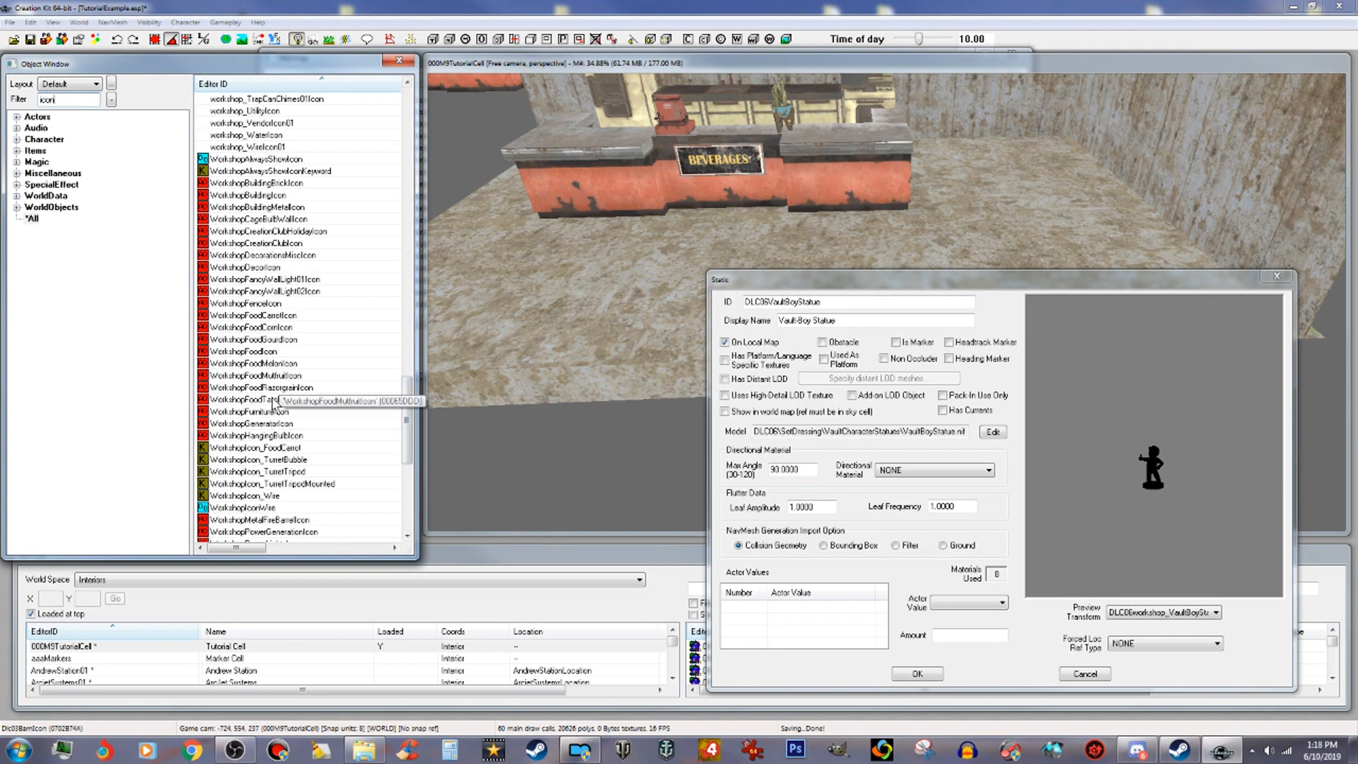
{"action": "left_click_drag", "start_coordinate": [409, 431], "coordinate": [413, 499]}
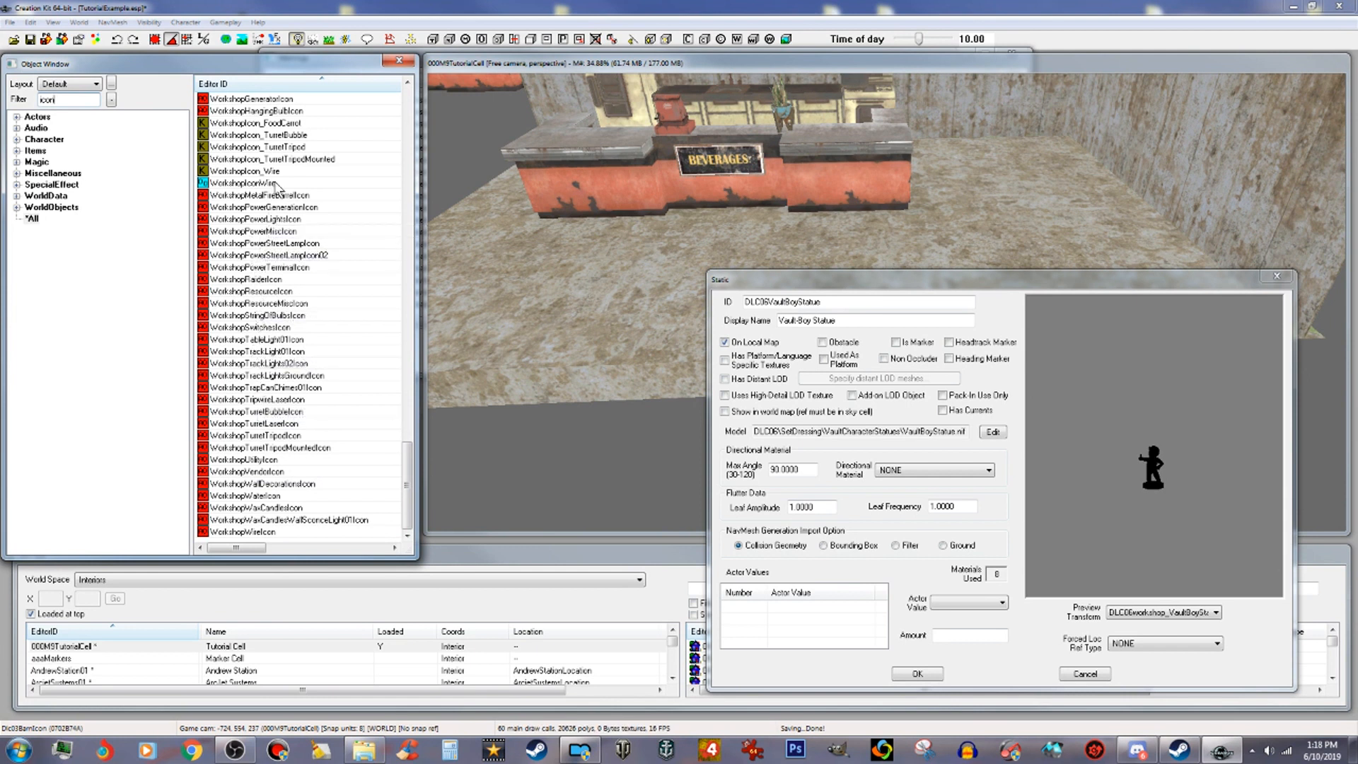
{"action": "left_click", "coordinate": [274, 219]}
{"action": "scroll", "coordinate": [275, 223], "scroll_direction": "up", "scroll_amount": 2}
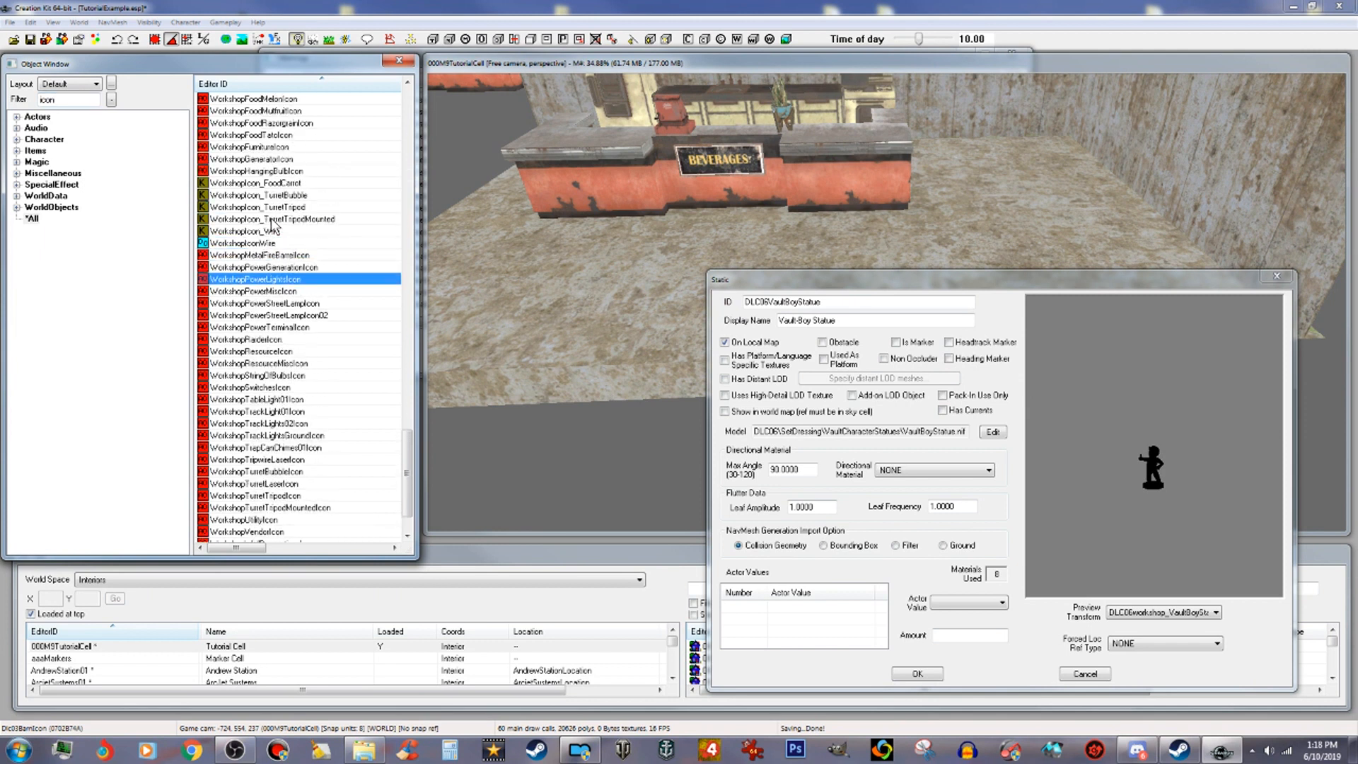
{"action": "scroll", "coordinate": [283, 207], "scroll_direction": "up", "scroll_amount": 2}
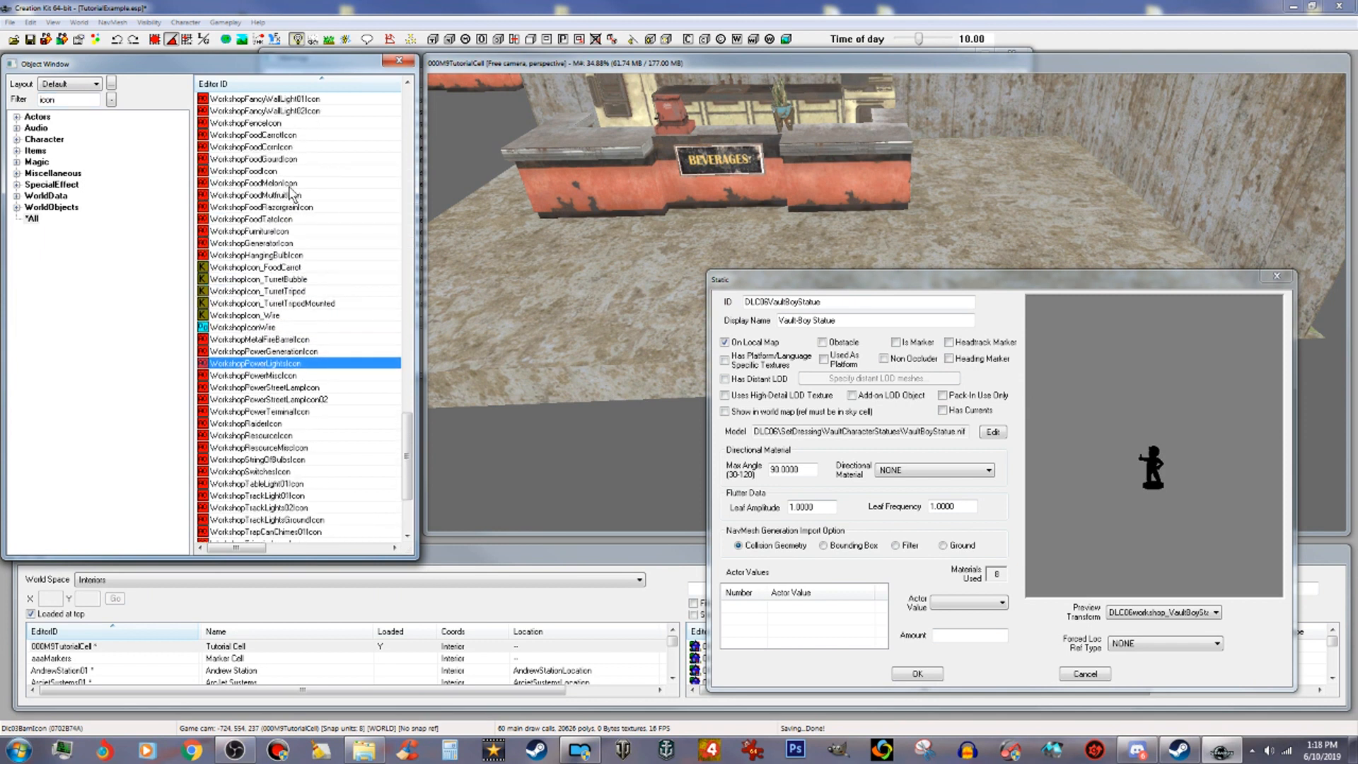
{"action": "scroll", "coordinate": [284, 207], "scroll_direction": "up", "scroll_amount": 1}
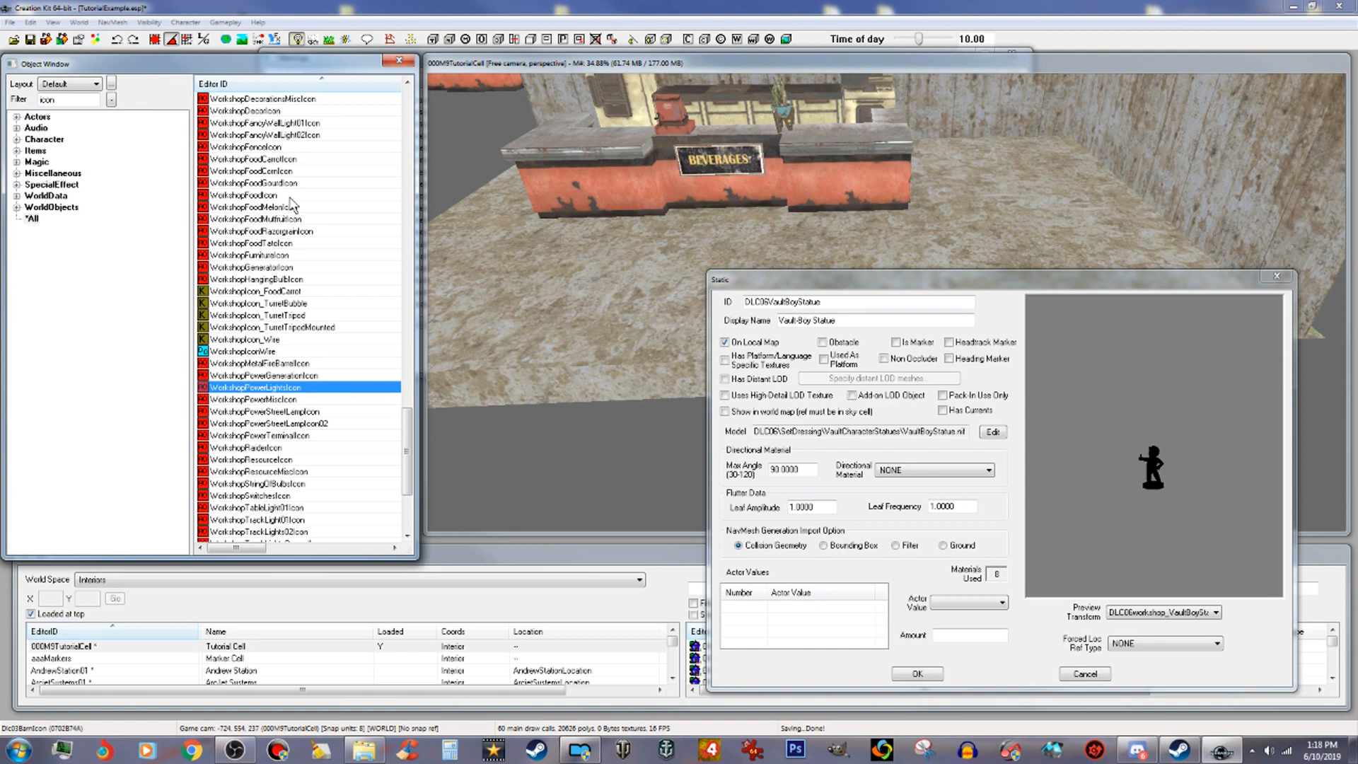
{"action": "scroll", "coordinate": [292, 205], "scroll_direction": "up", "scroll_amount": 2}
{"action": "scroll", "coordinate": [292, 206], "scroll_direction": "up", "scroll_amount": 3}
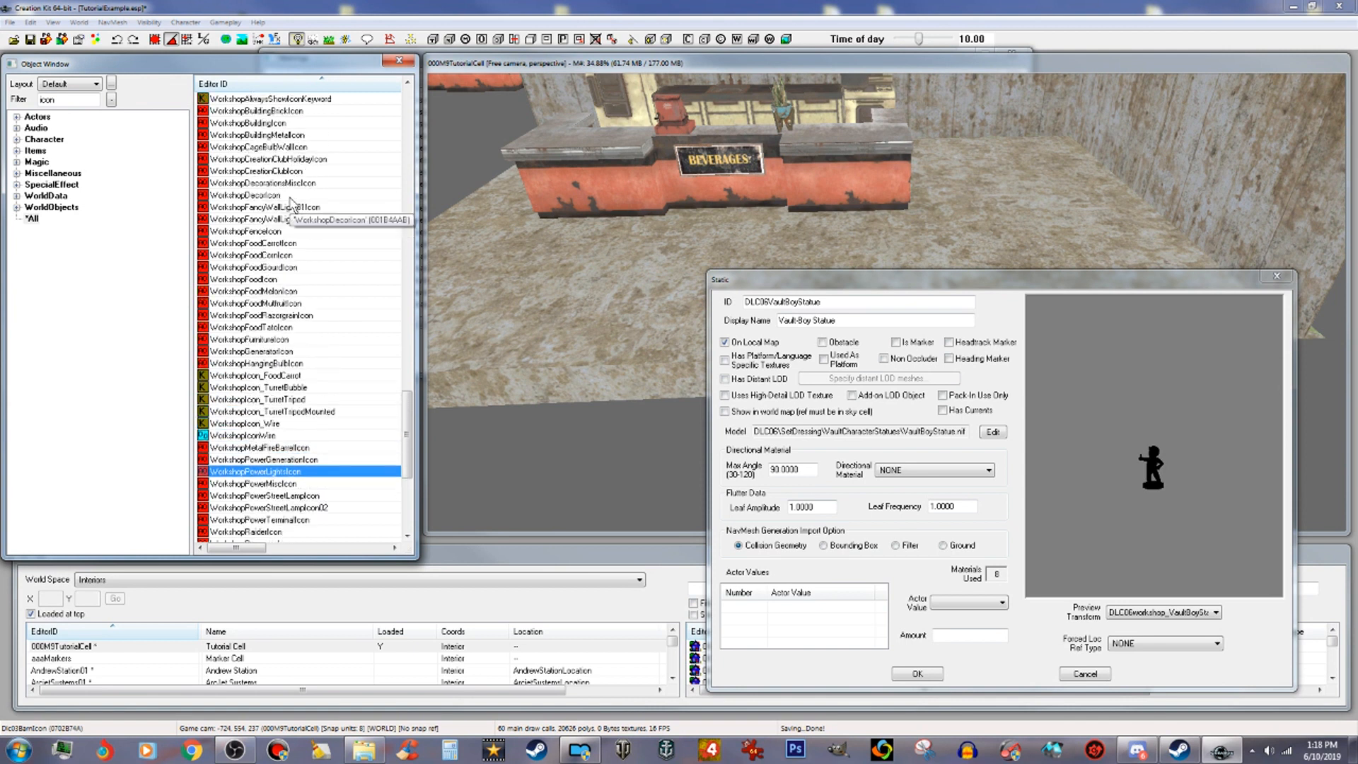
{"action": "scroll", "coordinate": [292, 205], "scroll_direction": "up", "scroll_amount": 1}
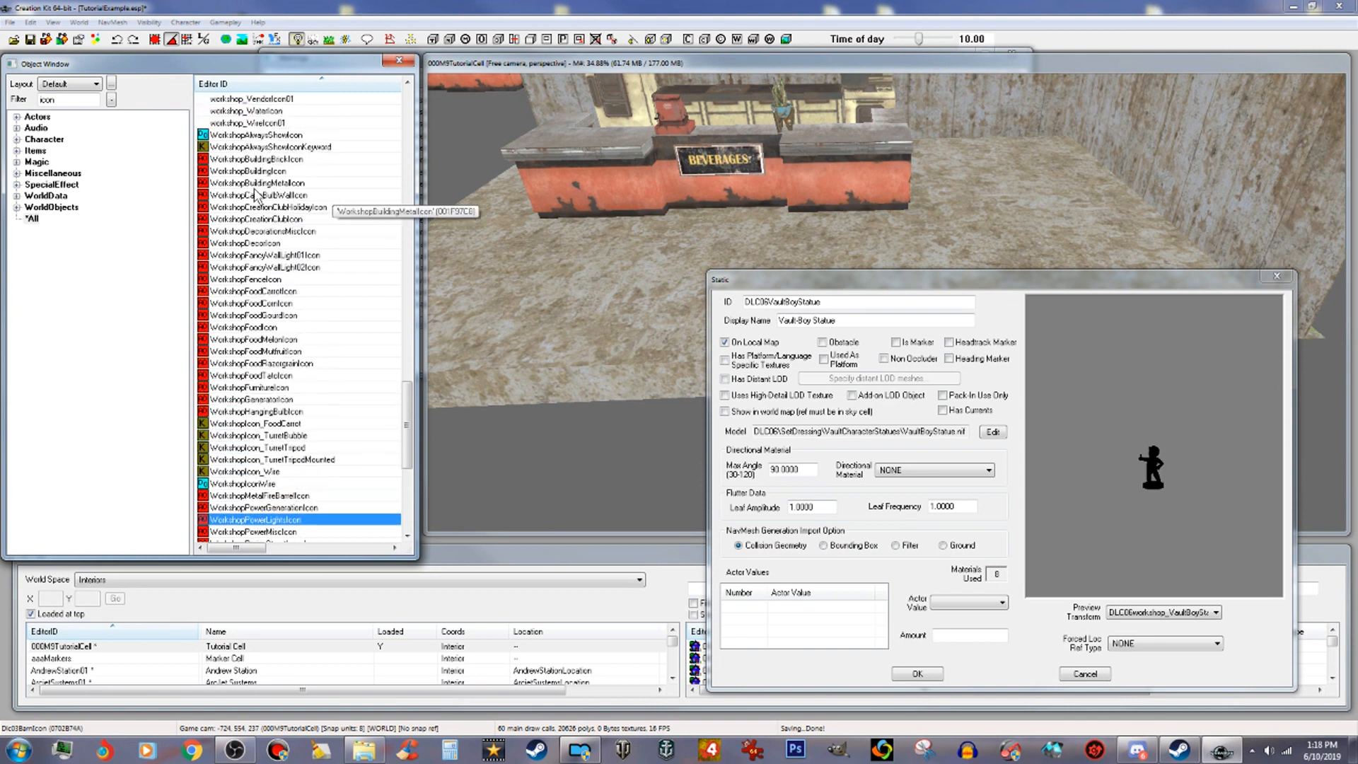
{"action": "double_click", "coordinate": [270, 280]}
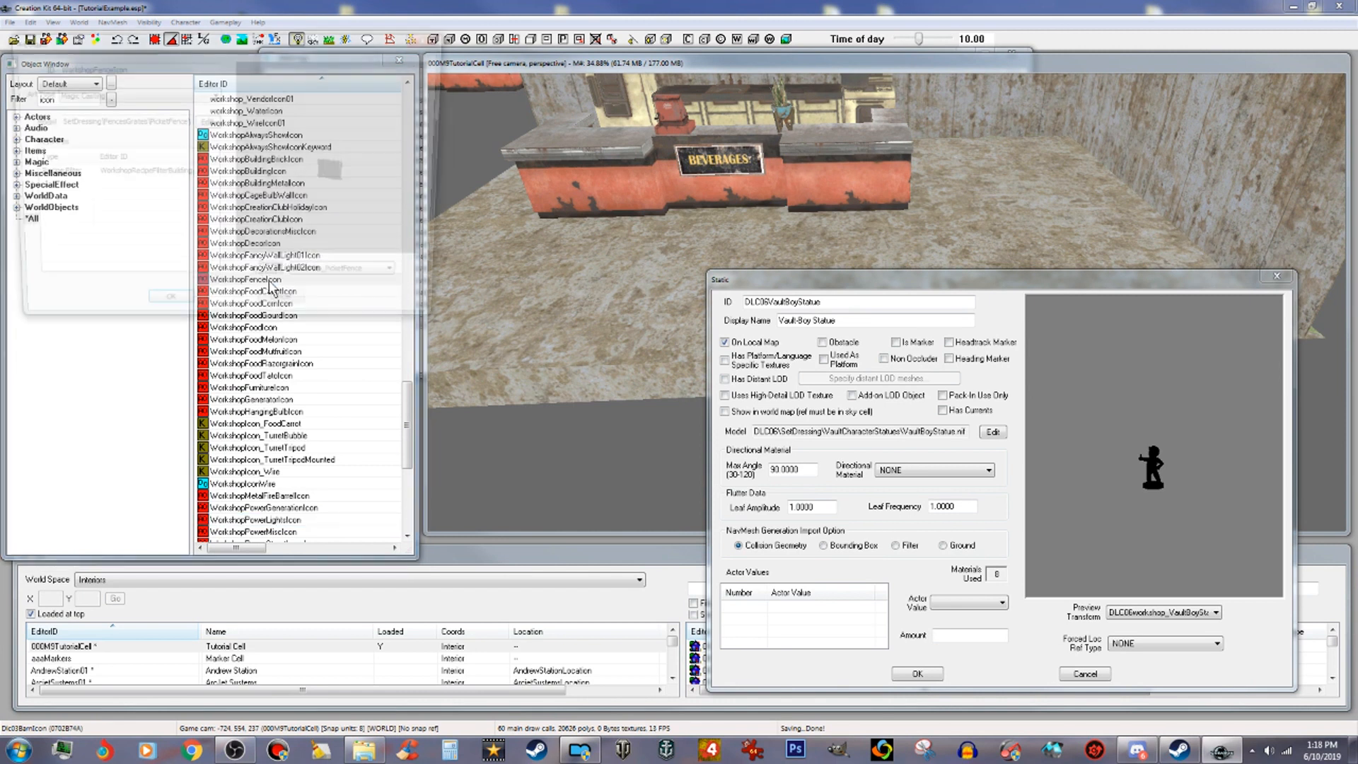
{"action": "left_click_drag", "start_coordinate": [361, 48], "coordinate": [563, 128]}
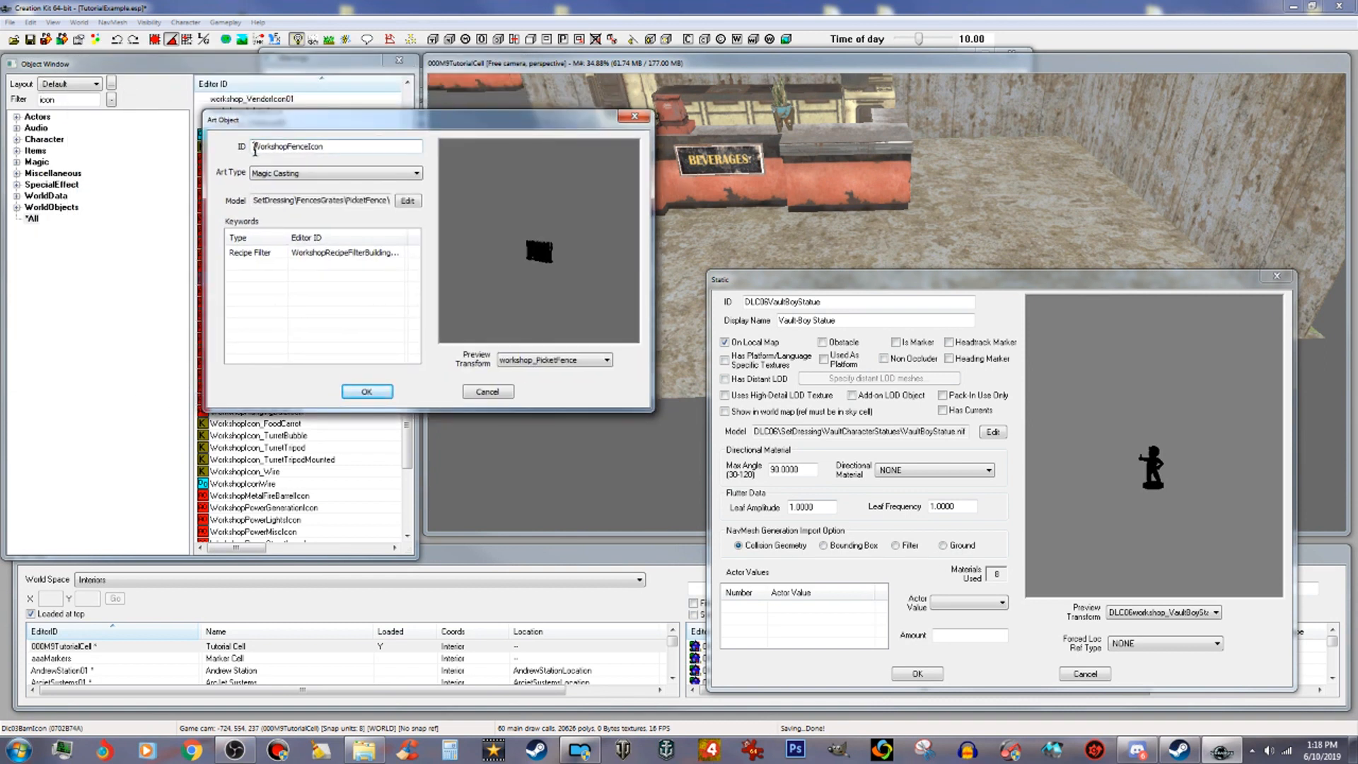
Step: Rename the art object's ID to 000Tut_WorkshopMainIcon
{"action": "left_click", "coordinate": [255, 146]}
{"action": "type", "text": "000Y"}
{"action": "key", "text": "BackSpace"}
{"action": "type", "text": "Tut_"}
{"action": "left_click", "coordinate": [319, 146]}
{"action": "type", "text": "Mai"}
Step: Copy the Vault-Boy statue's model file path and close the statue's dialogs
{"action": "left_click", "coordinate": [998, 434]}
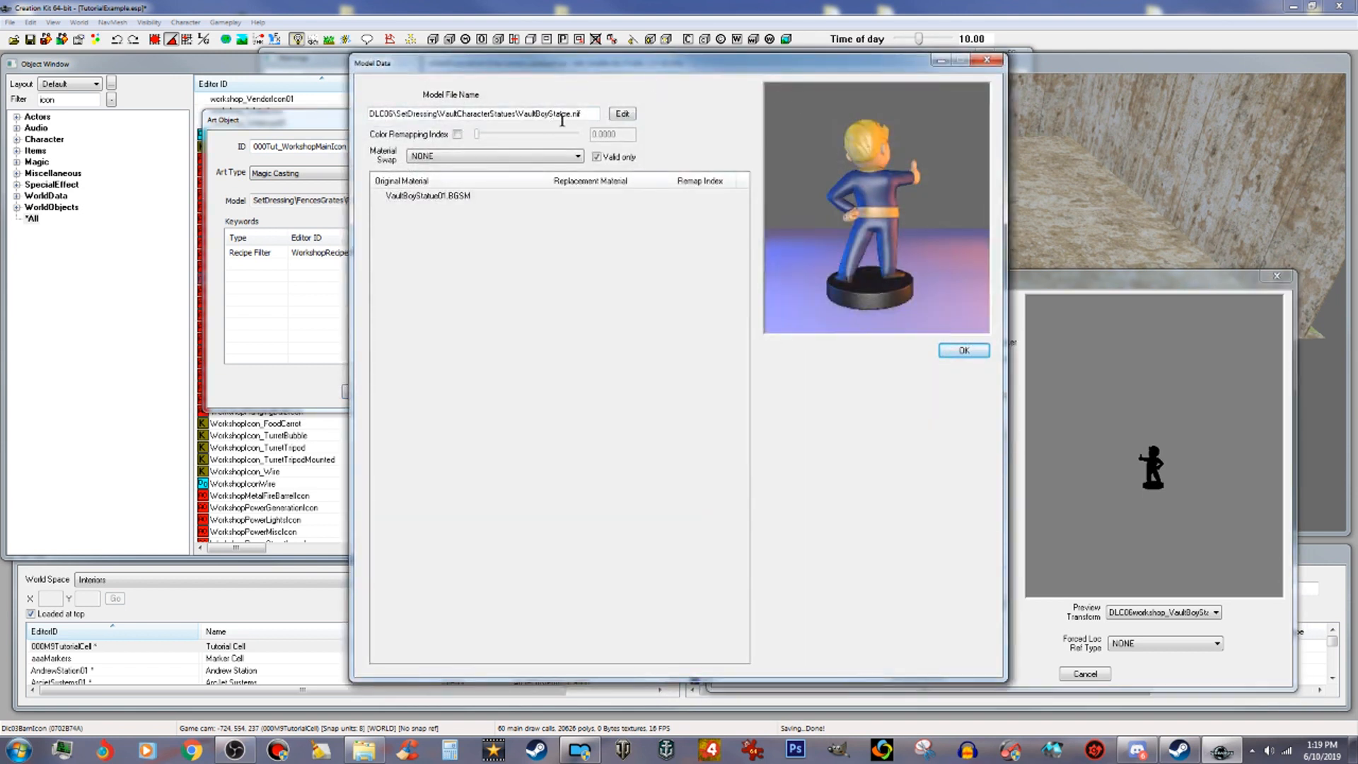
{"action": "right_click", "coordinate": [569, 120]}
{"action": "left_click", "coordinate": [599, 213]}
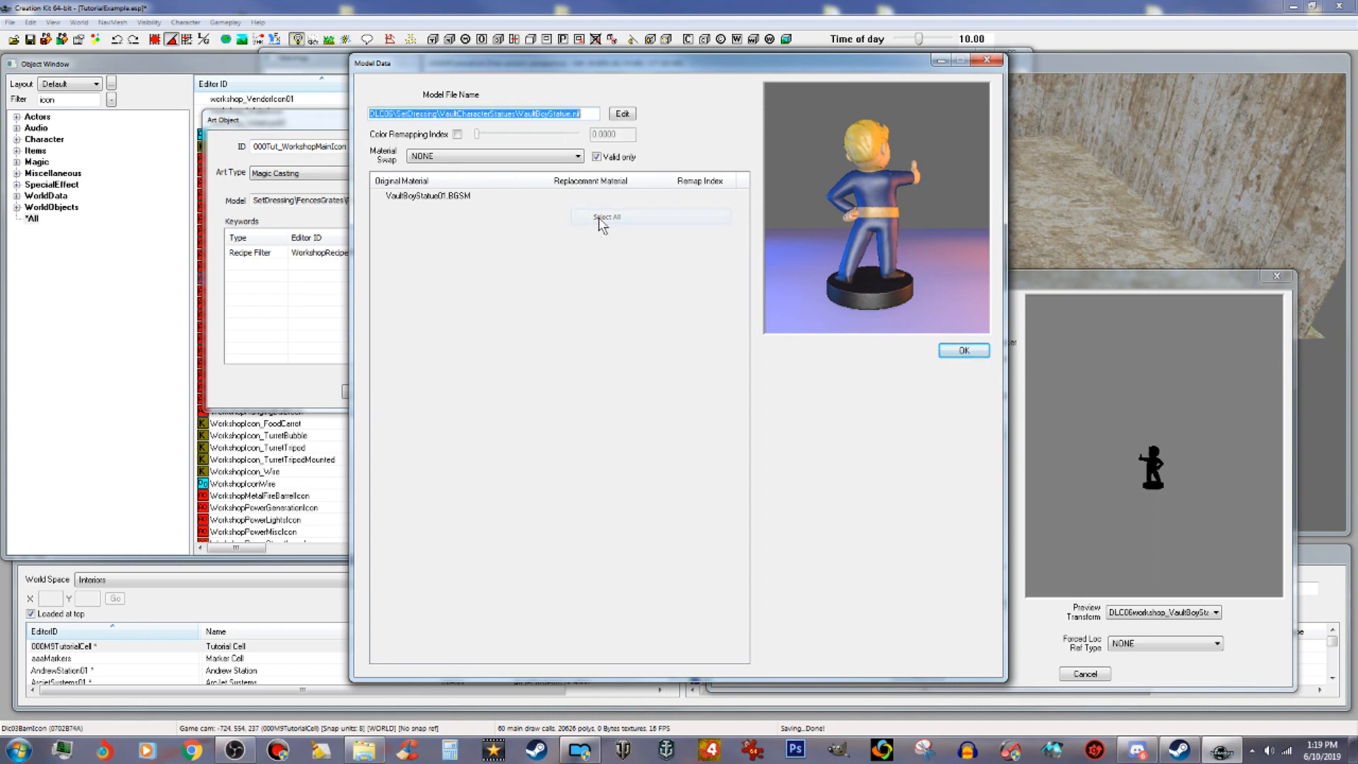
{"action": "right_click", "coordinate": [568, 115]}
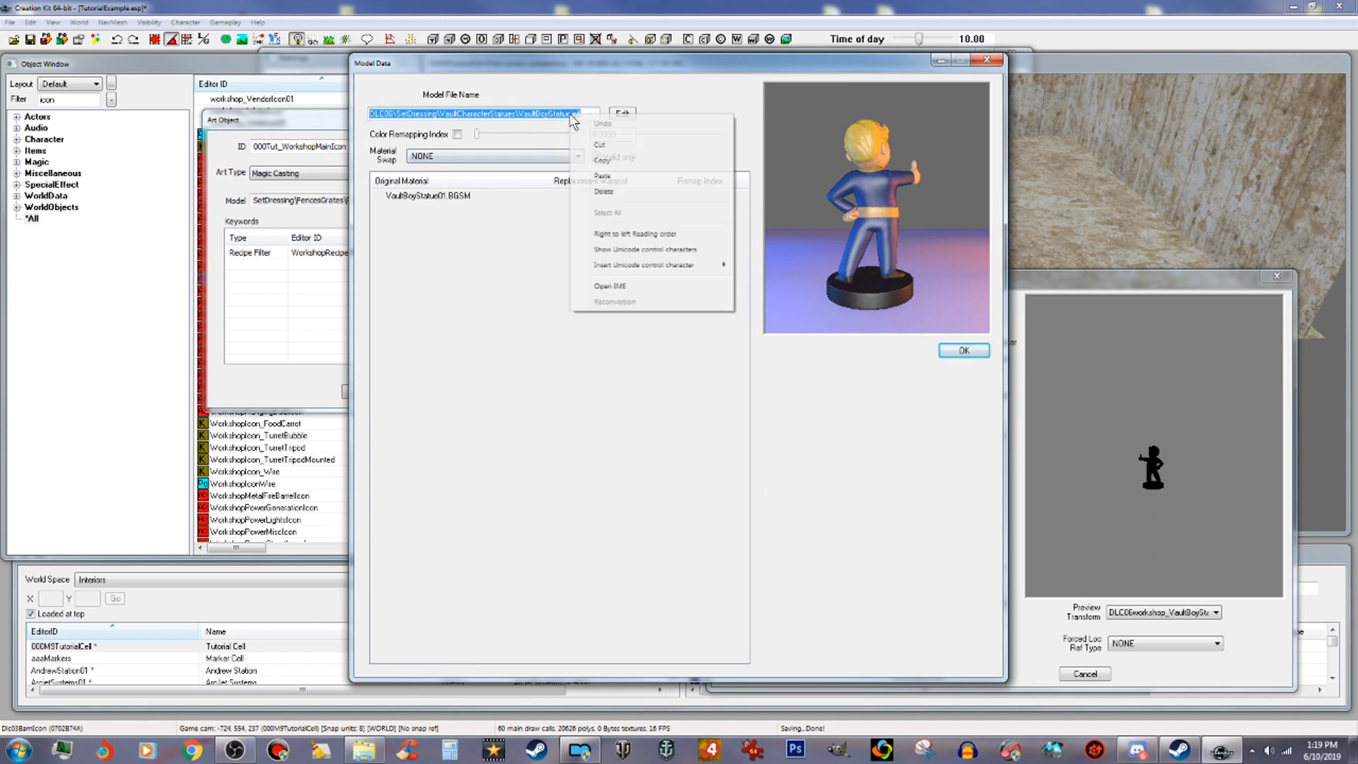
{"action": "left_click", "coordinate": [602, 161]}
{"action": "left_click", "coordinate": [981, 353]}
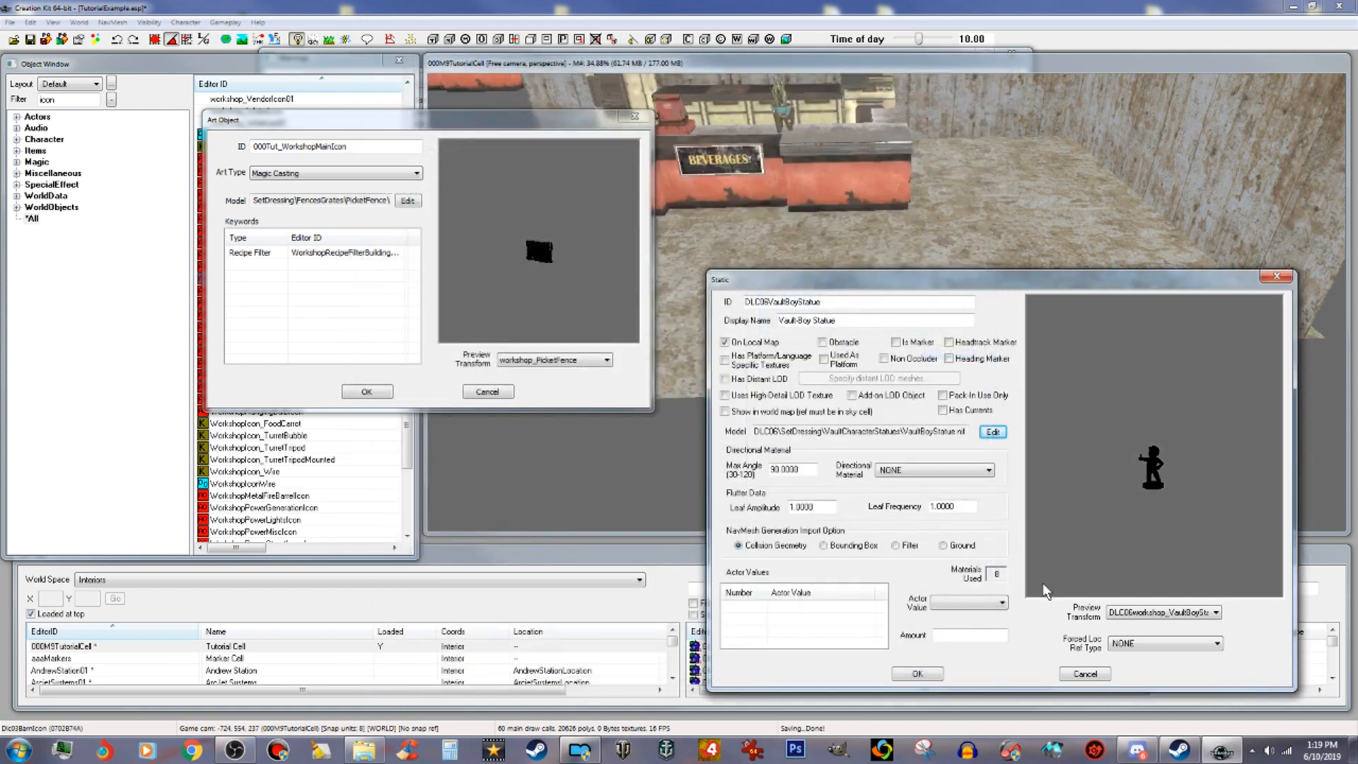
{"action": "left_click", "coordinate": [919, 675]}
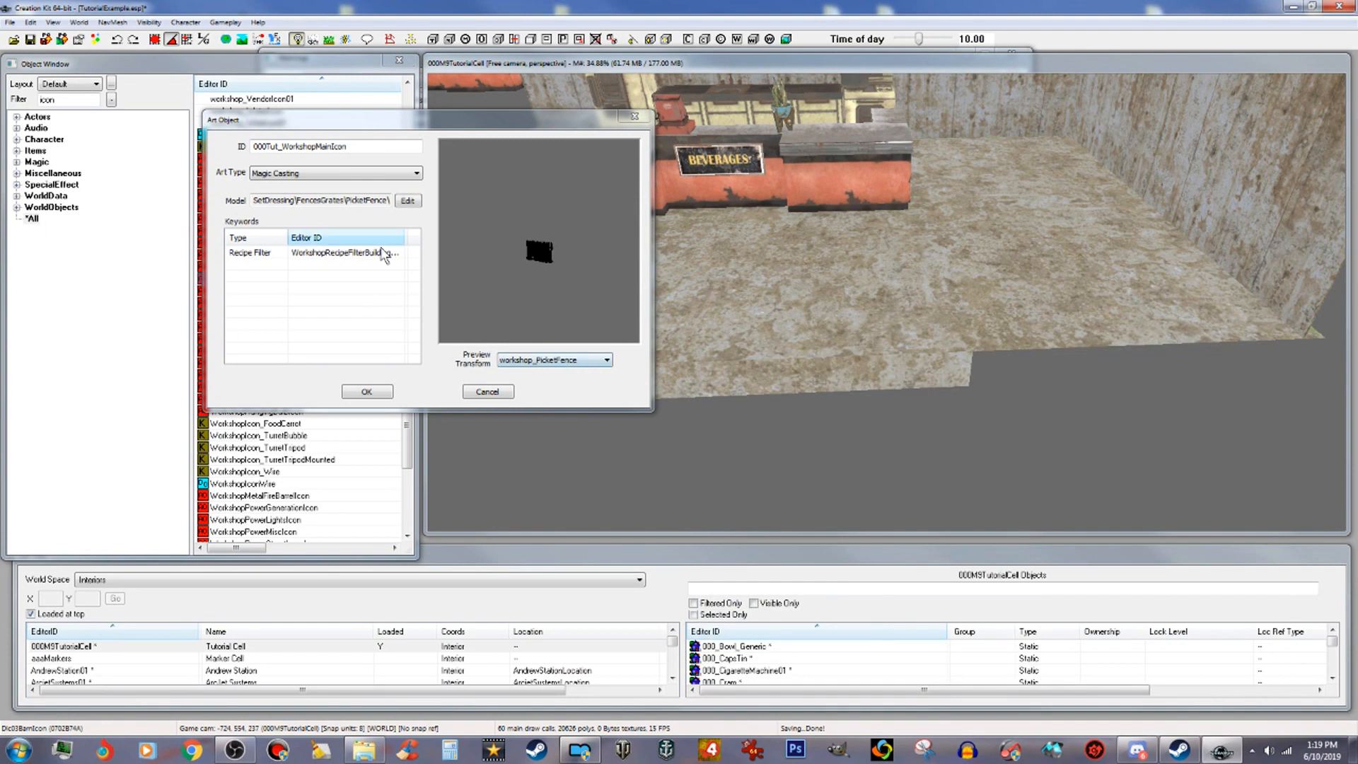
Step: Set the icon's model to the copied VaultBoyStatue.nif path
{"action": "left_click", "coordinate": [408, 200]}
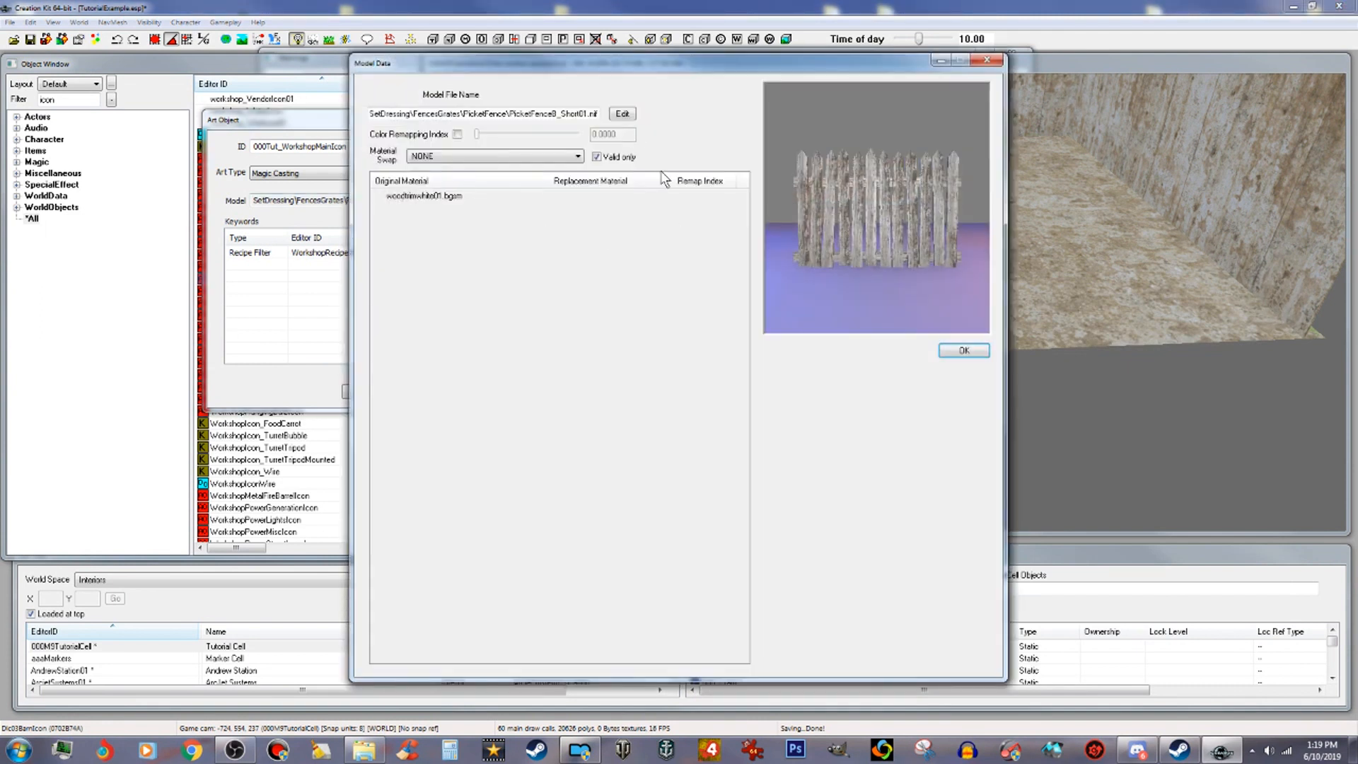
{"action": "left_click", "coordinate": [622, 115]}
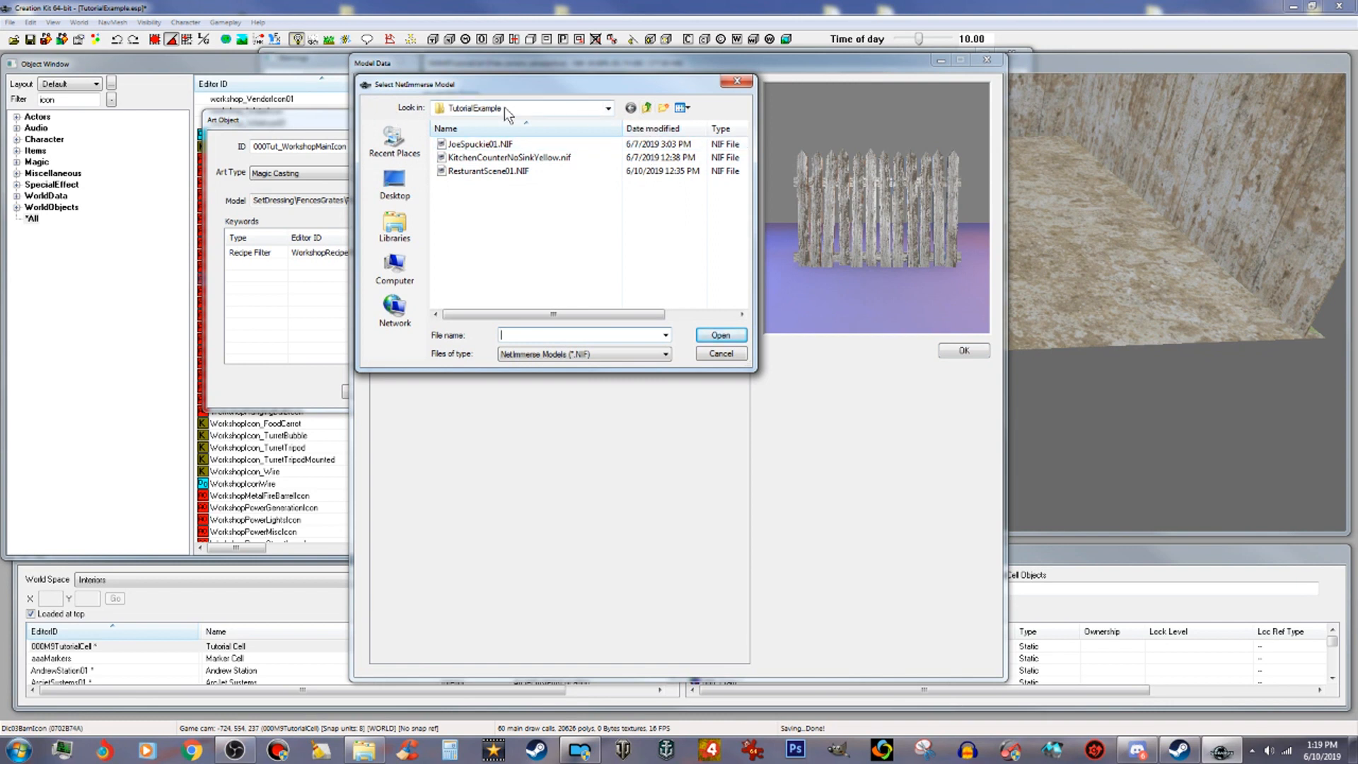
{"action": "left_click", "coordinate": [647, 106]}
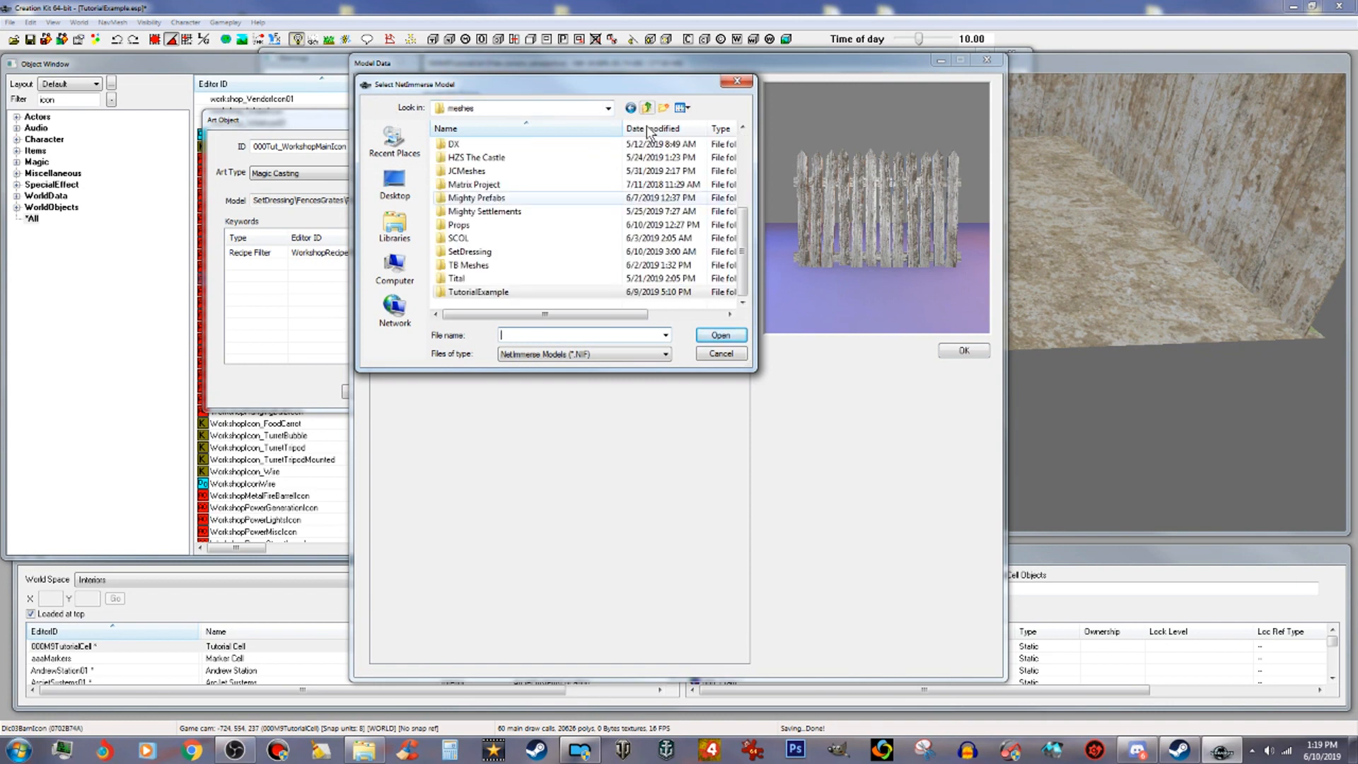
{"action": "right_click", "coordinate": [581, 335]}
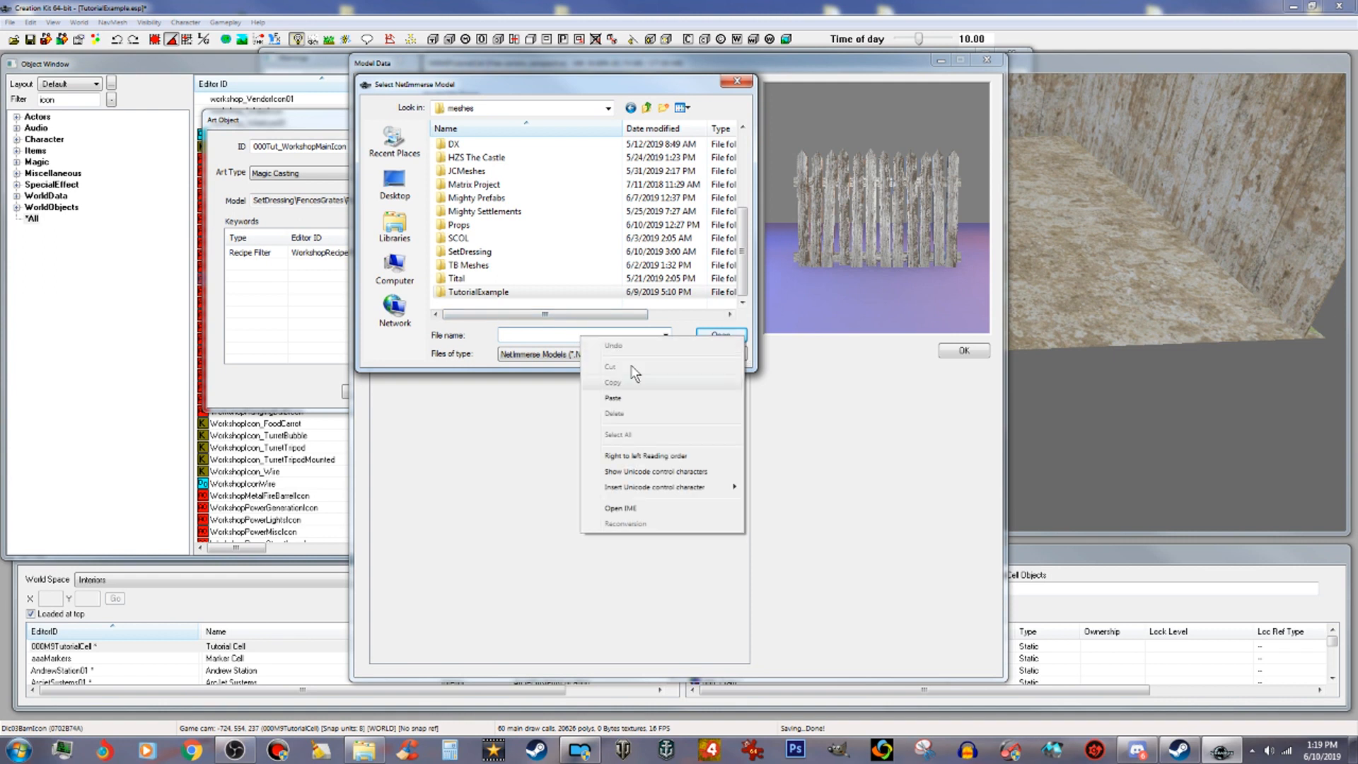
{"action": "left_click", "coordinate": [630, 400]}
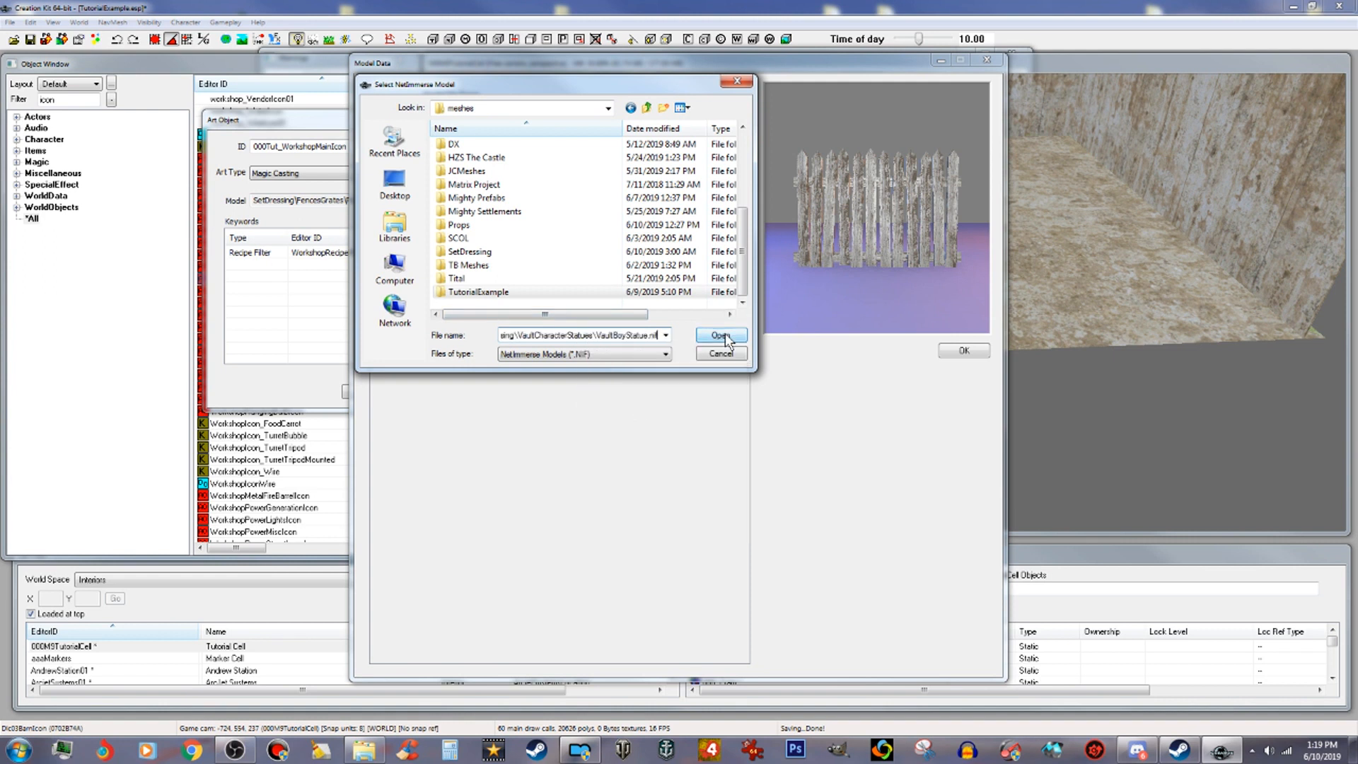
{"action": "left_click", "coordinate": [726, 338]}
{"action": "left_click", "coordinate": [983, 351]}
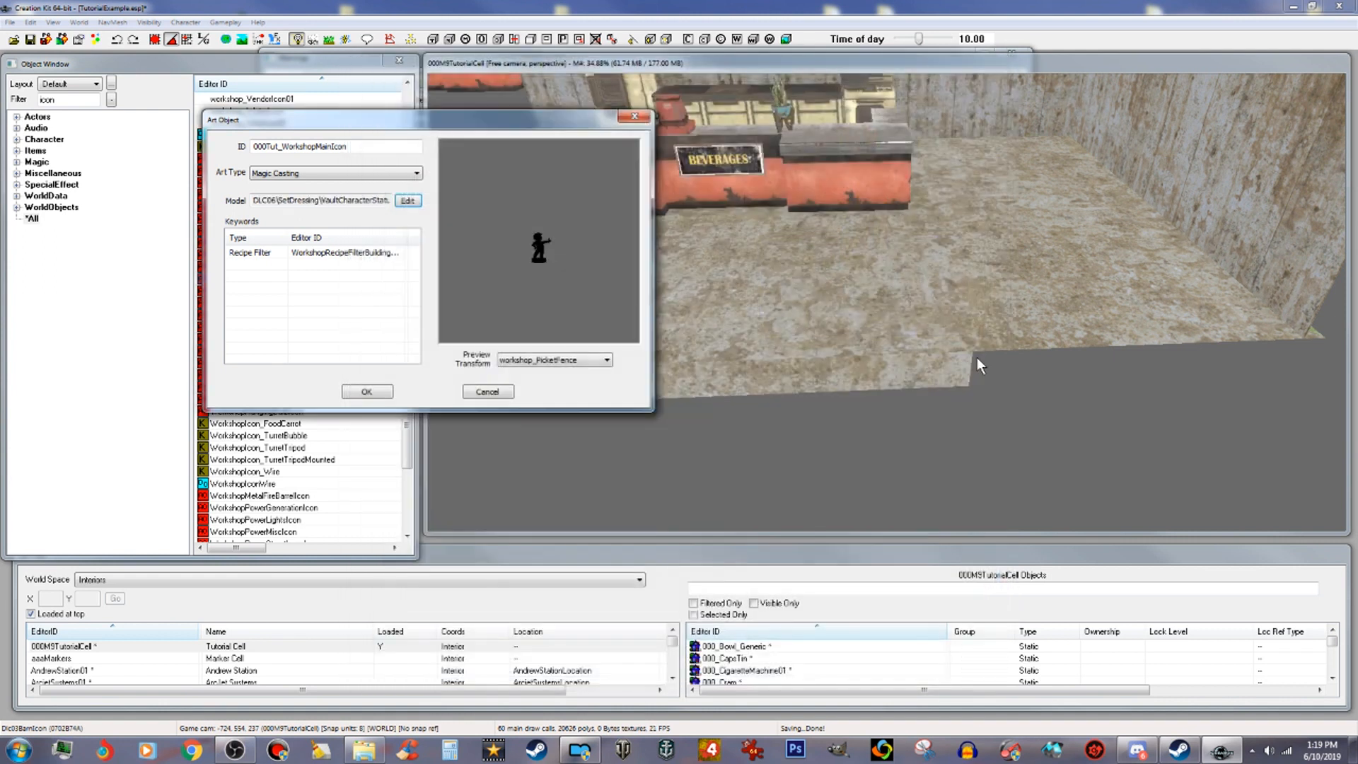
Step: Set the icon's preview transform to DLC06workshop_VaultBoyStatue
{"action": "left_click", "coordinate": [600, 360]}
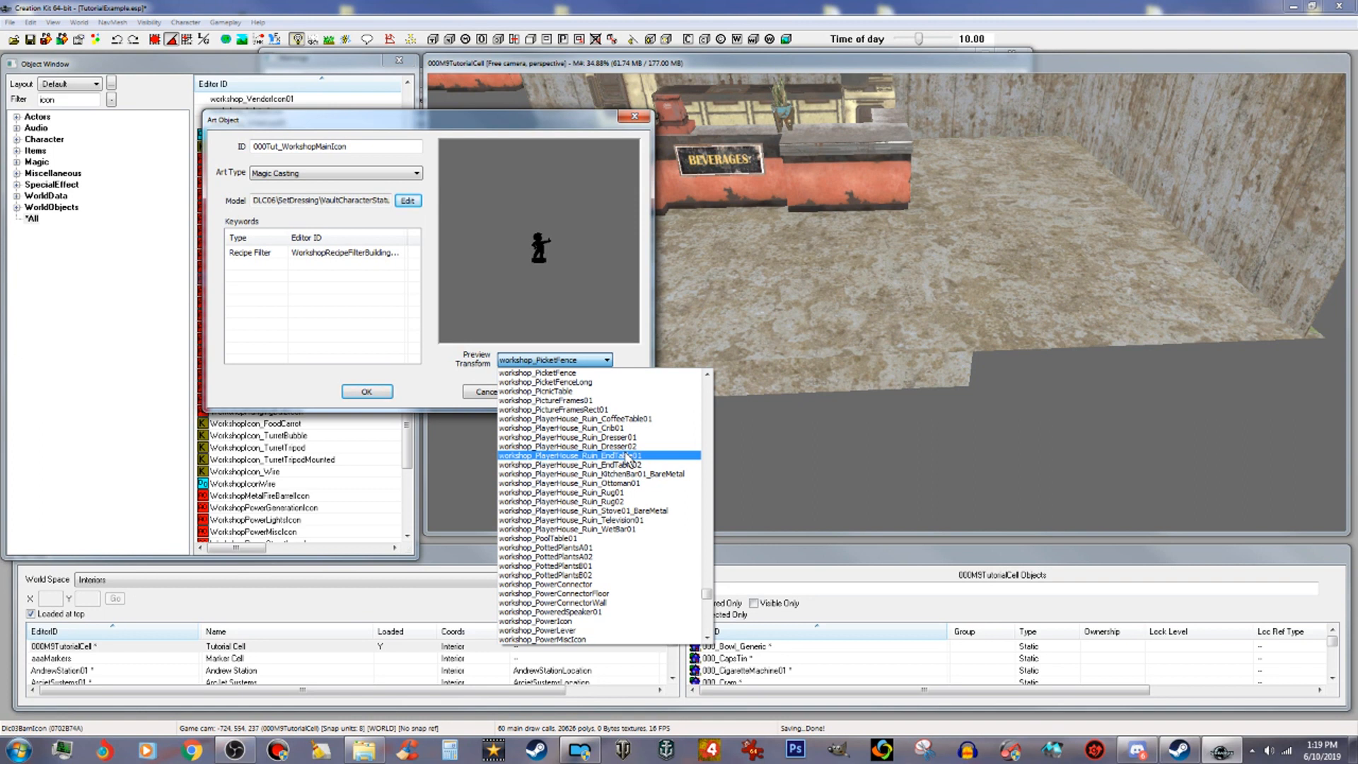
{"action": "key", "text": "d"}
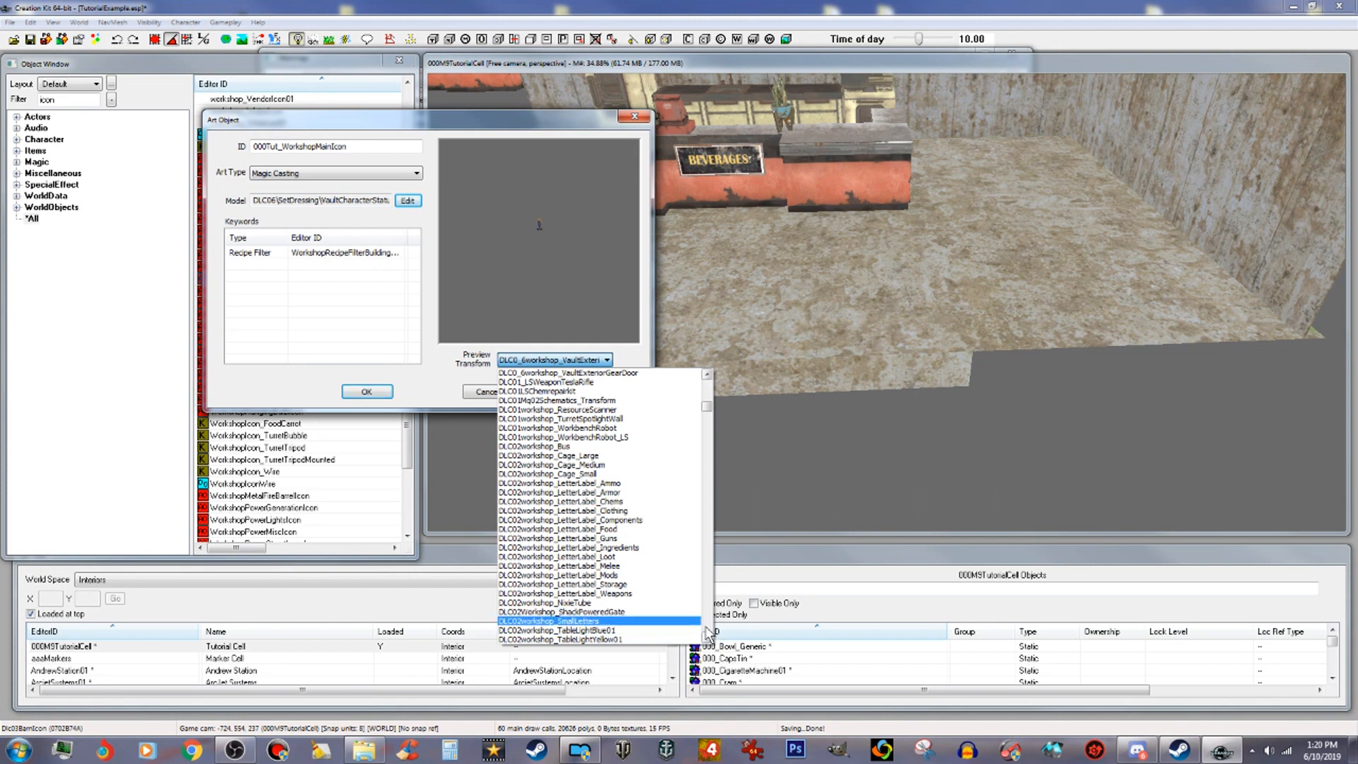
{"action": "scroll", "coordinate": [708, 630], "scroll_direction": "down", "scroll_amount": 12}
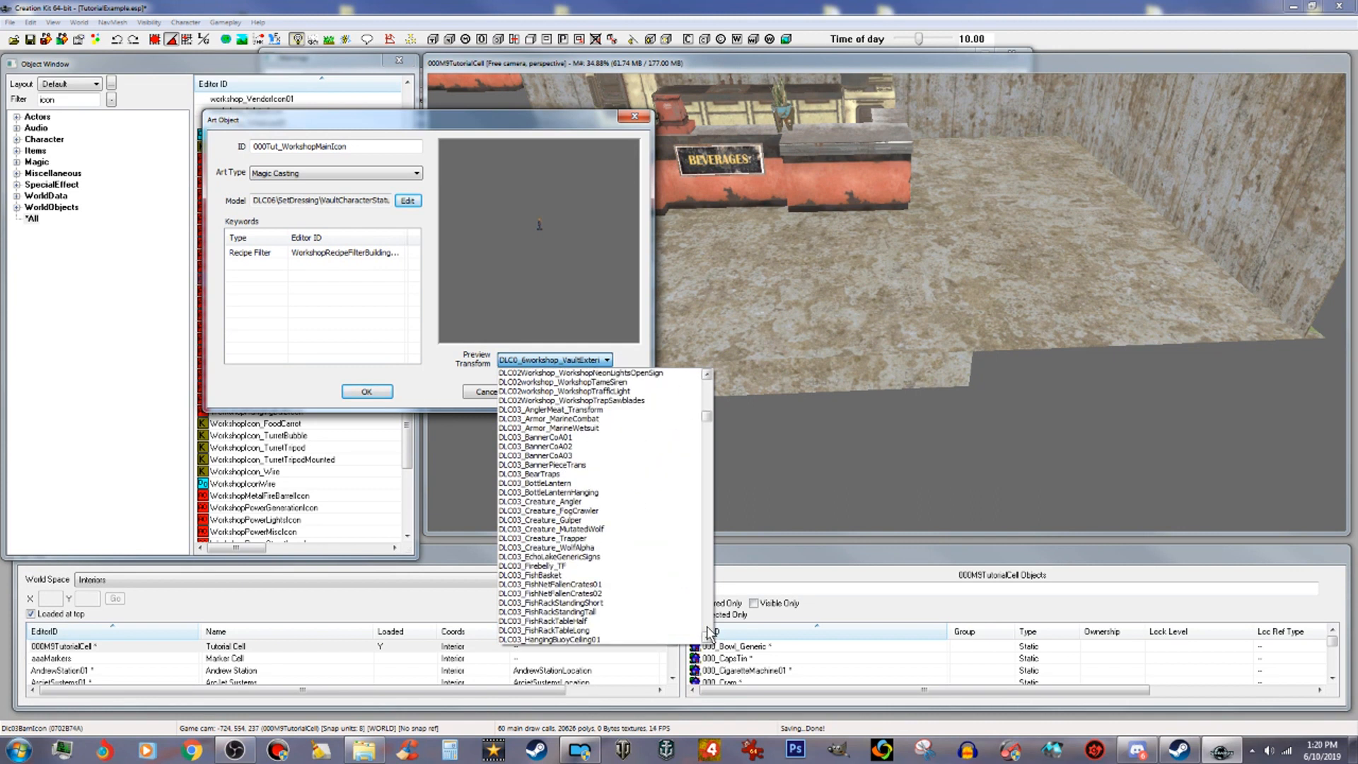
{"action": "scroll", "coordinate": [708, 630], "scroll_direction": "down", "scroll_amount": 10}
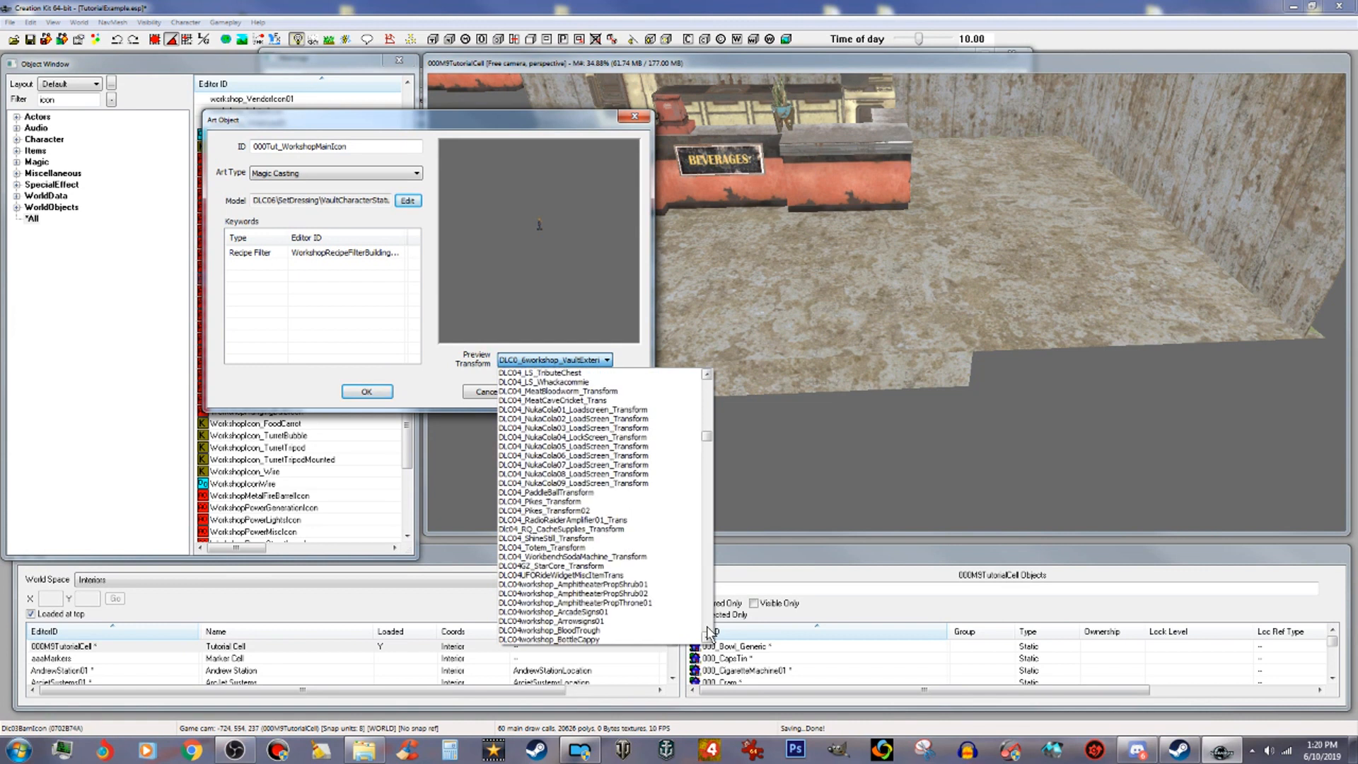
{"action": "scroll", "coordinate": [709, 629], "scroll_direction": "down", "scroll_amount": 10}
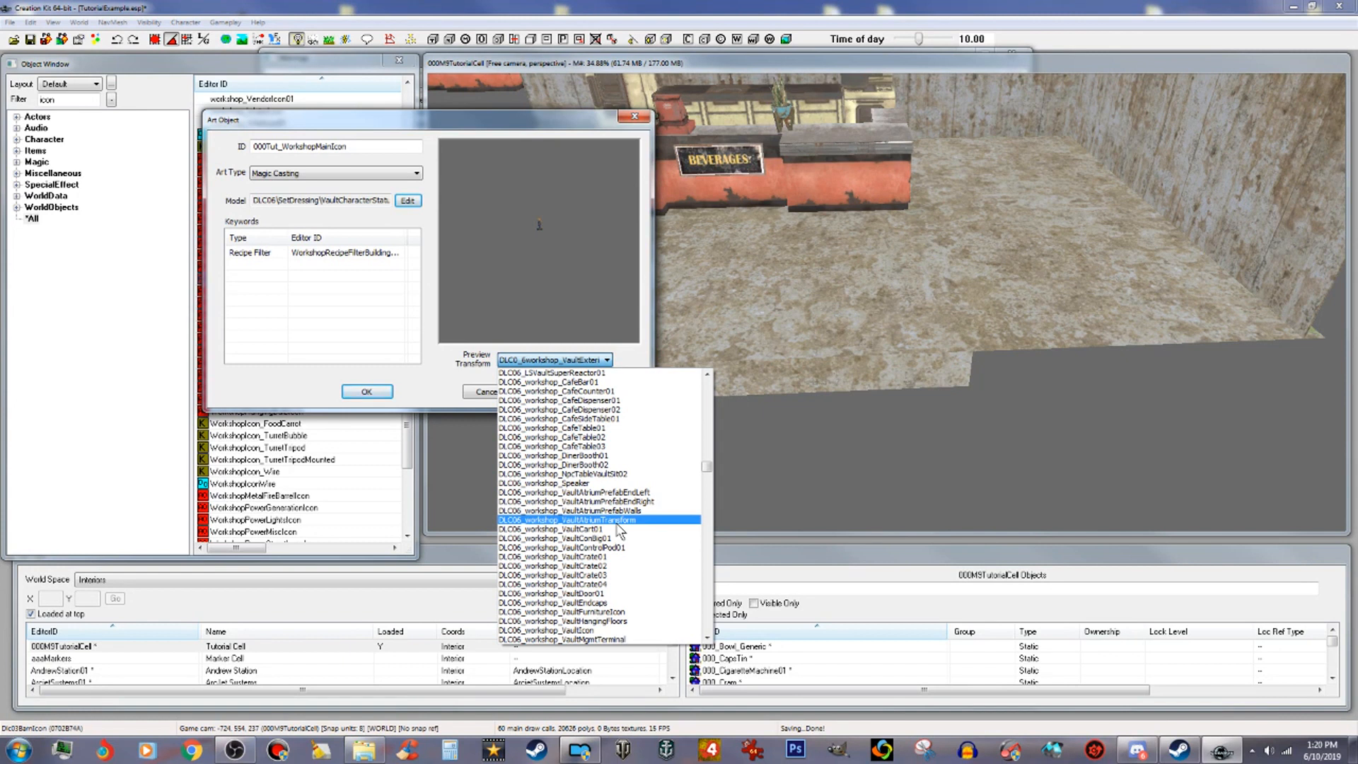
{"action": "scroll", "coordinate": [620, 530], "scroll_direction": "down", "scroll_amount": 4}
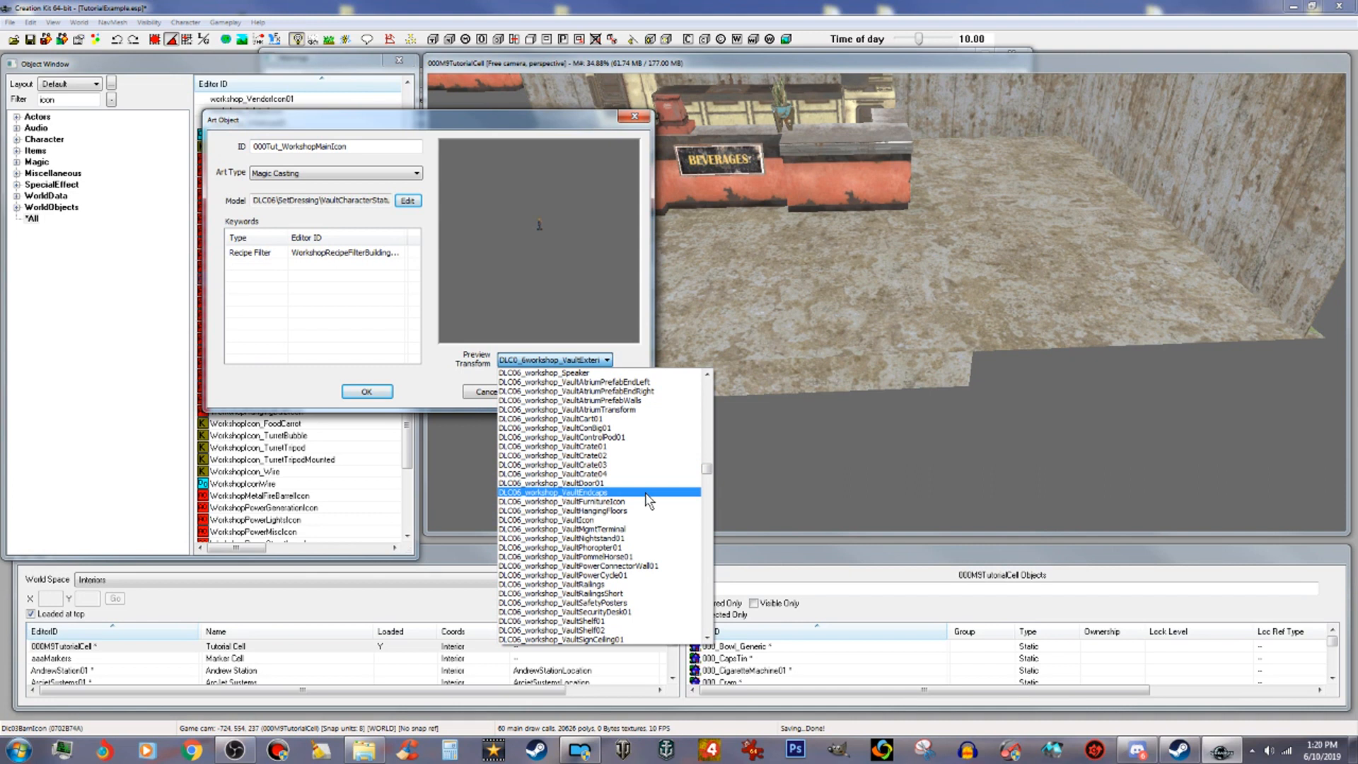
{"action": "scroll", "coordinate": [648, 501], "scroll_direction": "down", "scroll_amount": 4}
{"action": "scroll", "coordinate": [648, 501], "scroll_direction": "down", "scroll_amount": 1}
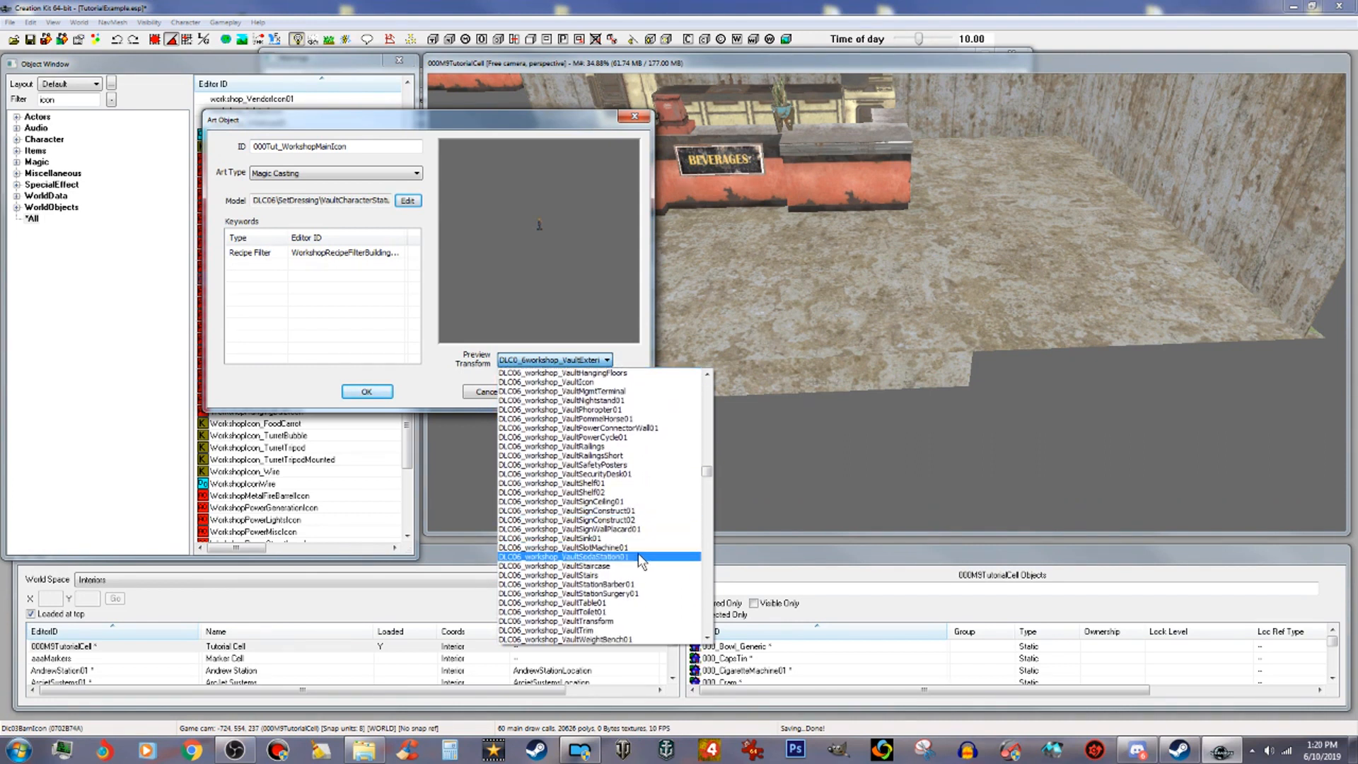
{"action": "scroll", "coordinate": [639, 554], "scroll_direction": "down", "scroll_amount": 3}
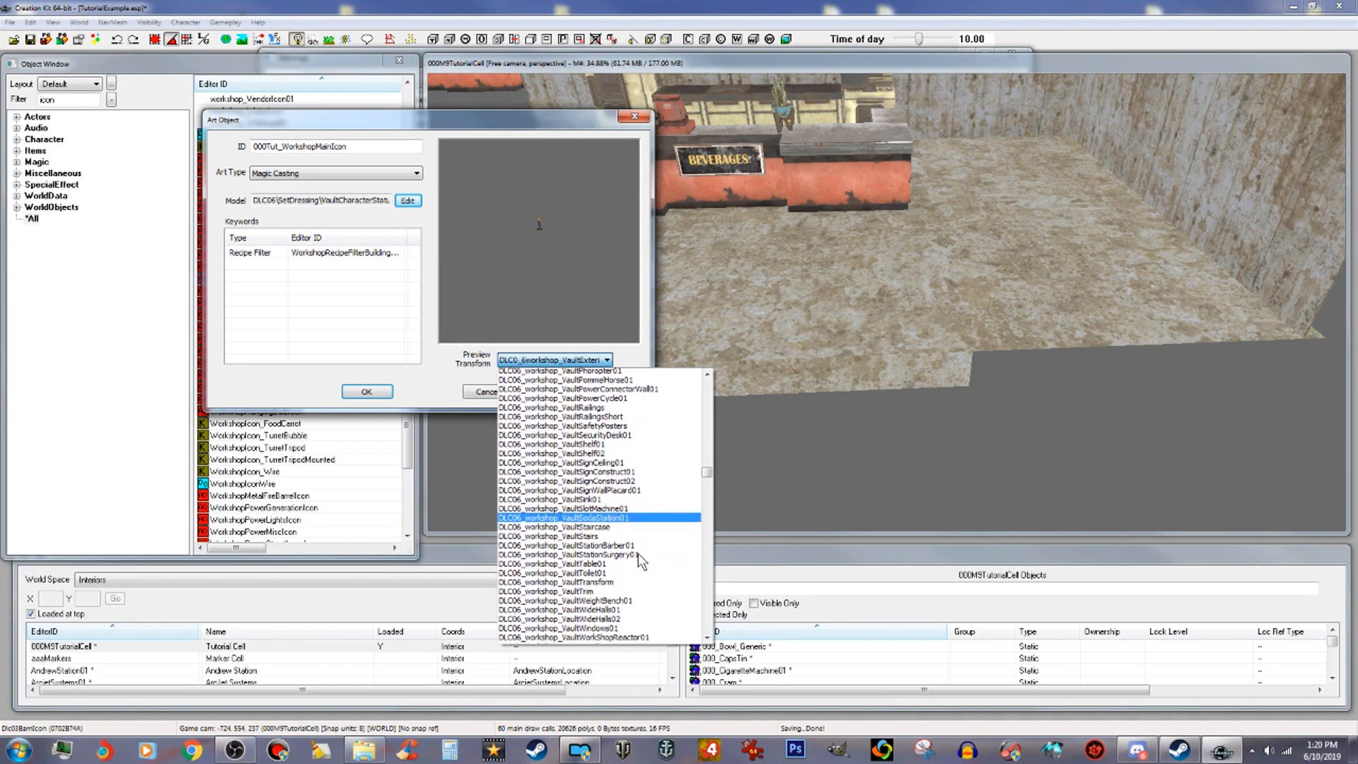
{"action": "scroll", "coordinate": [633, 562], "scroll_direction": "up", "scroll_amount": 1}
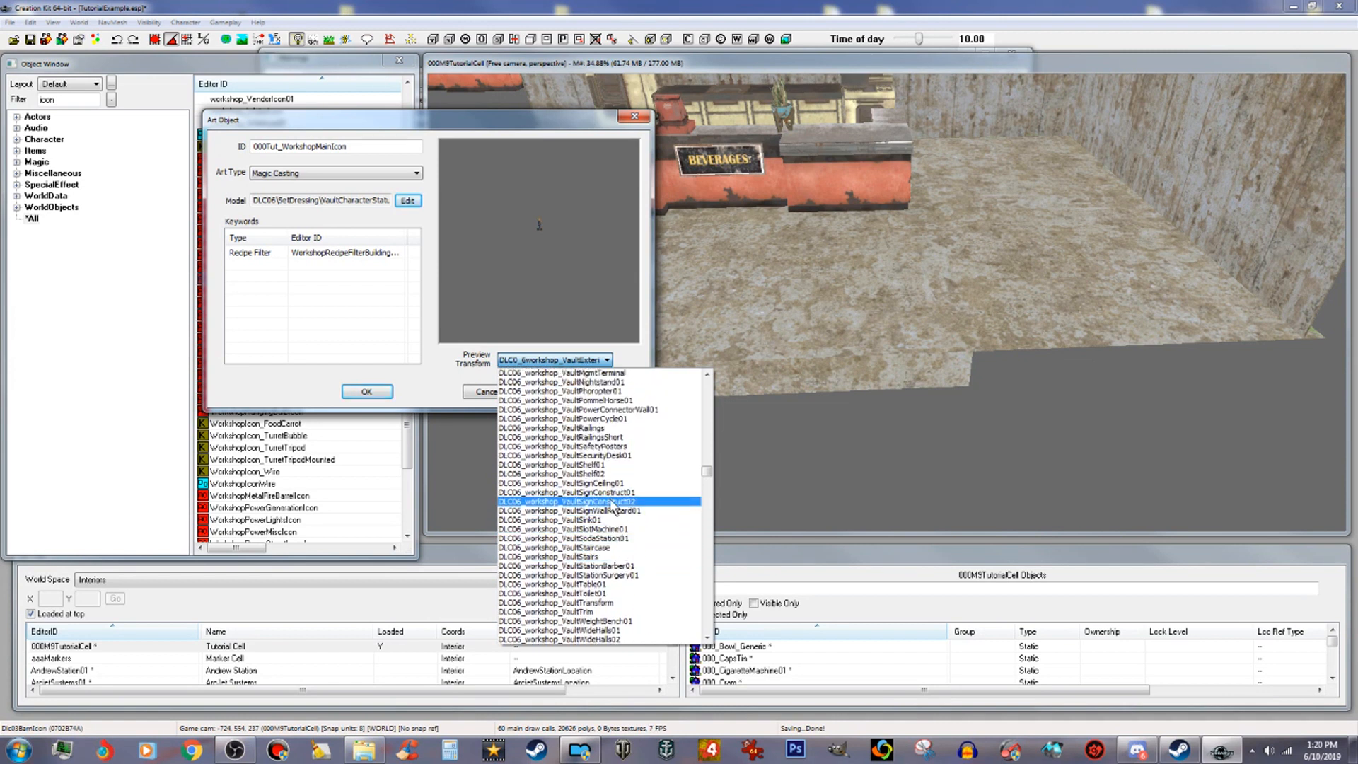
{"action": "scroll", "coordinate": [601, 470], "scroll_direction": "up", "scroll_amount": 2}
{"action": "scroll", "coordinate": [602, 470], "scroll_direction": "up", "scroll_amount": 2}
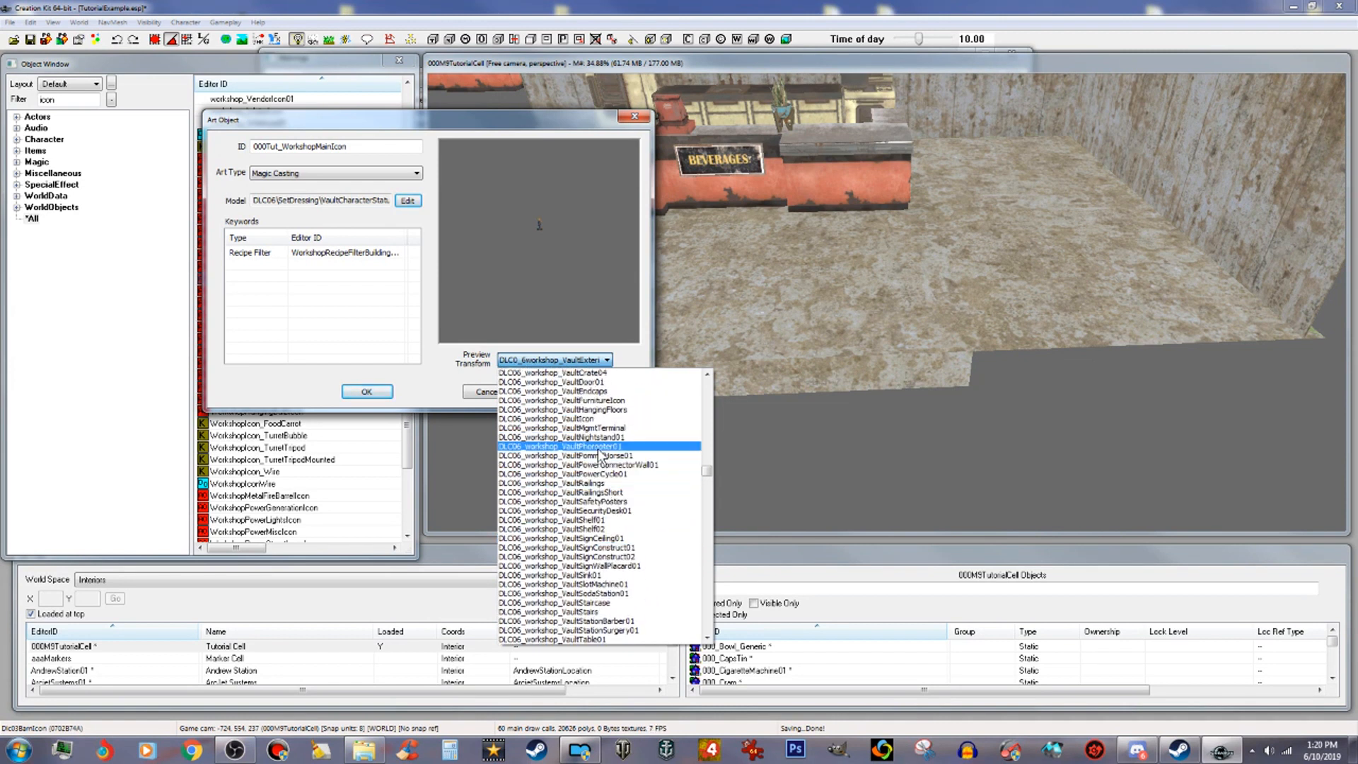
{"action": "scroll", "coordinate": [600, 444], "scroll_direction": "up", "scroll_amount": 2}
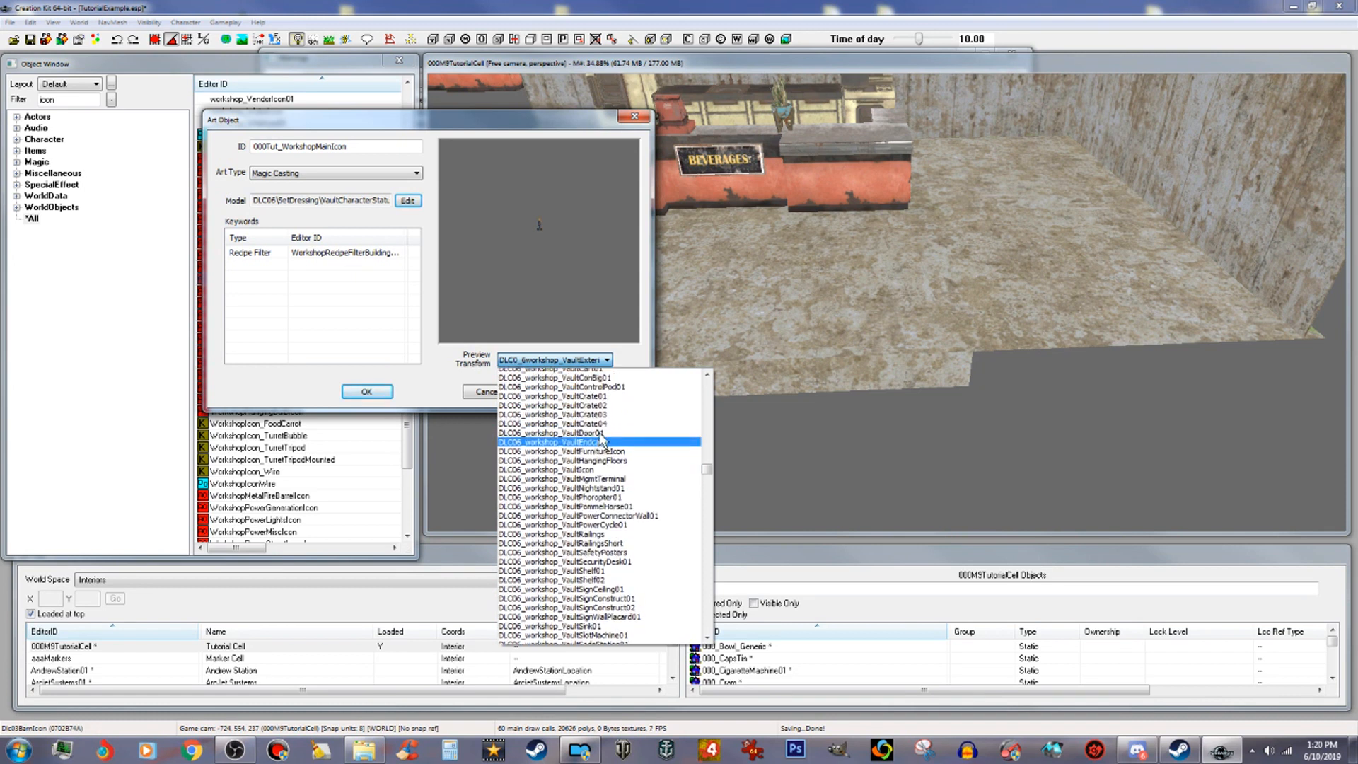
{"action": "scroll", "coordinate": [602, 443], "scroll_direction": "up", "scroll_amount": 2}
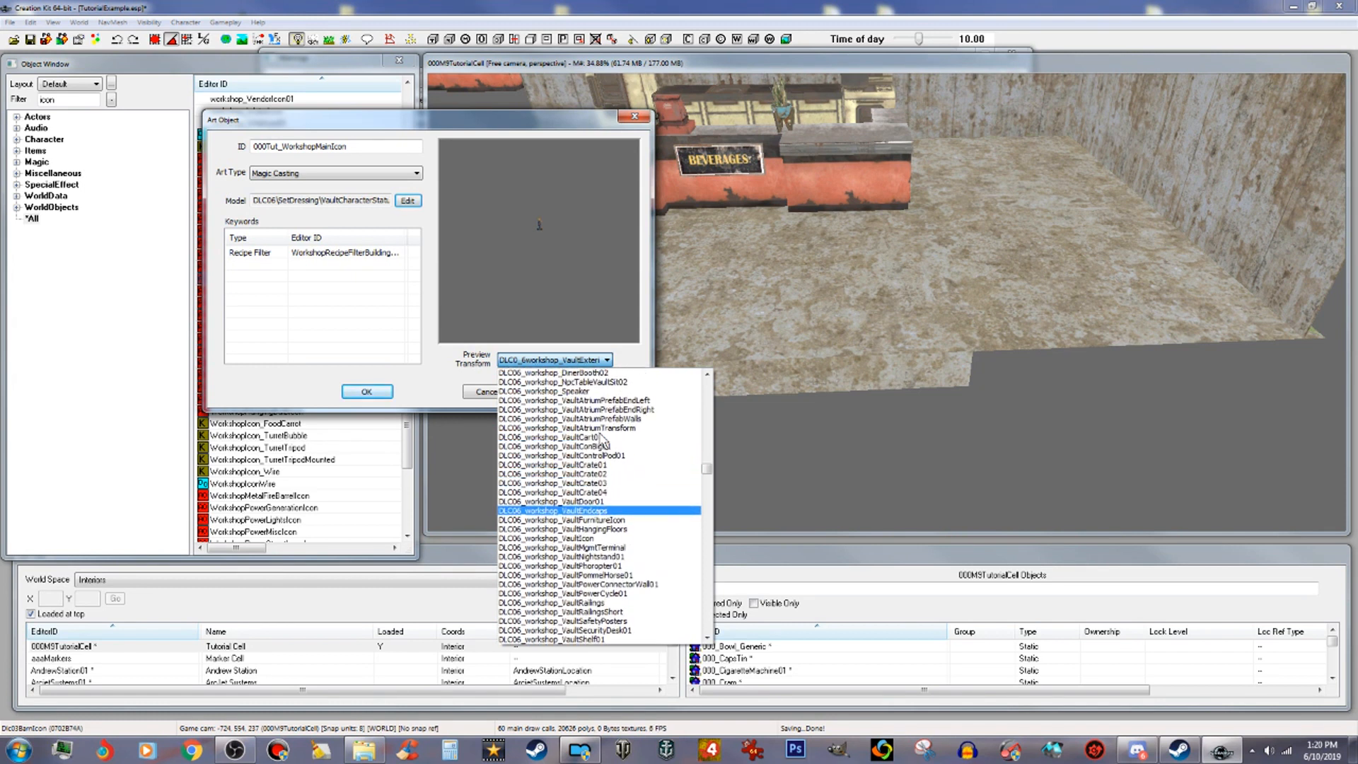
{"action": "scroll", "coordinate": [602, 440], "scroll_direction": "up", "scroll_amount": 2}
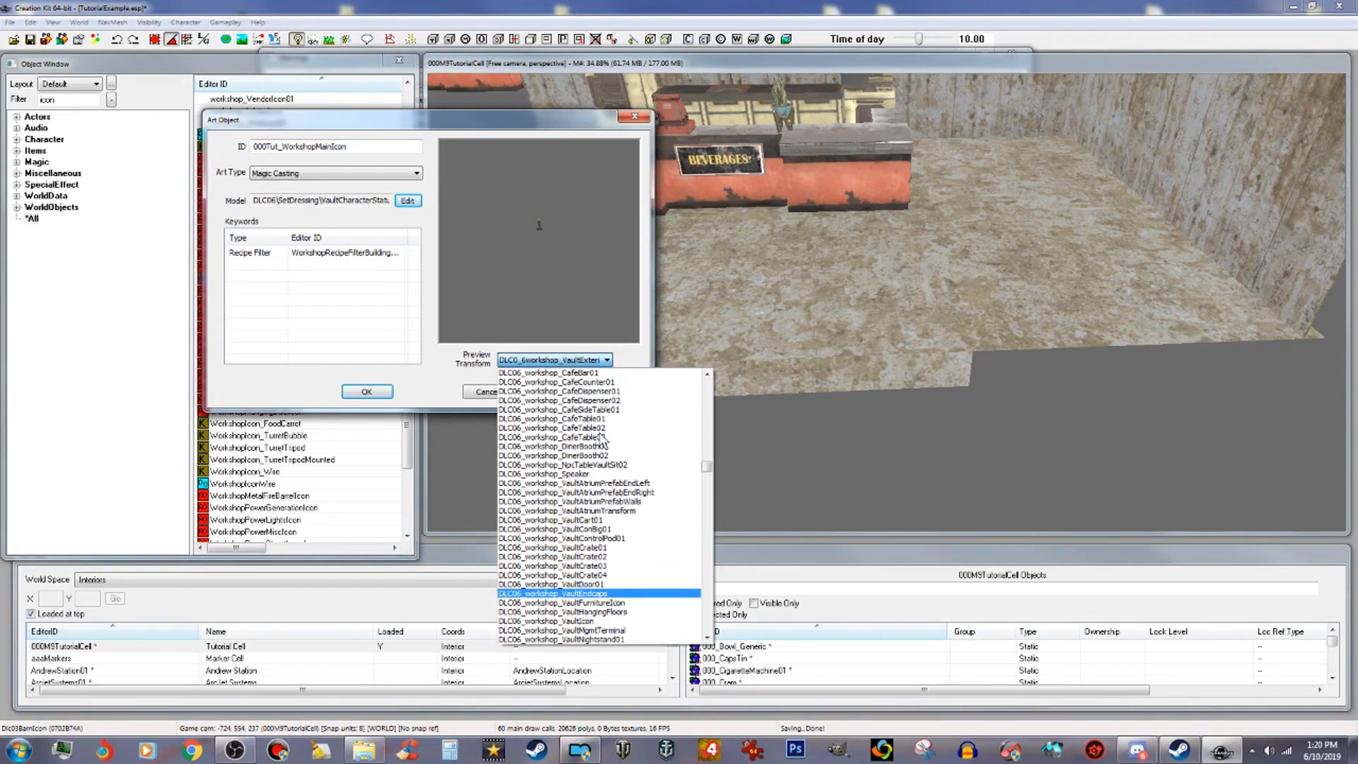
{"action": "scroll", "coordinate": [614, 481], "scroll_direction": "down", "scroll_amount": 1}
{"action": "scroll", "coordinate": [617, 488], "scroll_direction": "down", "scroll_amount": 3}
{"action": "scroll", "coordinate": [617, 488], "scroll_direction": "down", "scroll_amount": 2}
{"action": "scroll", "coordinate": [618, 488], "scroll_direction": "down", "scroll_amount": 3}
{"action": "scroll", "coordinate": [617, 537], "scroll_direction": "down", "scroll_amount": 2}
{"action": "scroll", "coordinate": [618, 564], "scroll_direction": "down", "scroll_amount": 3}
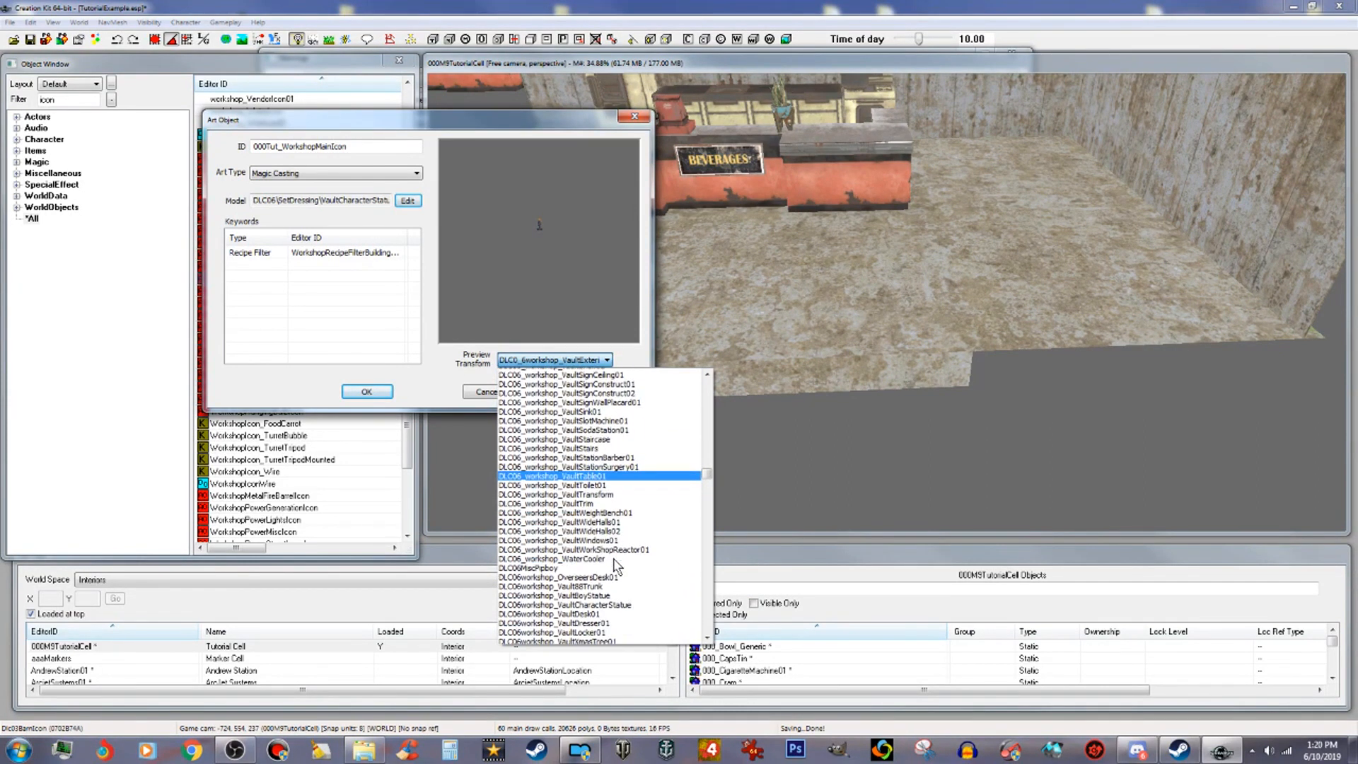
{"action": "scroll", "coordinate": [616, 566], "scroll_direction": "down", "scroll_amount": 1}
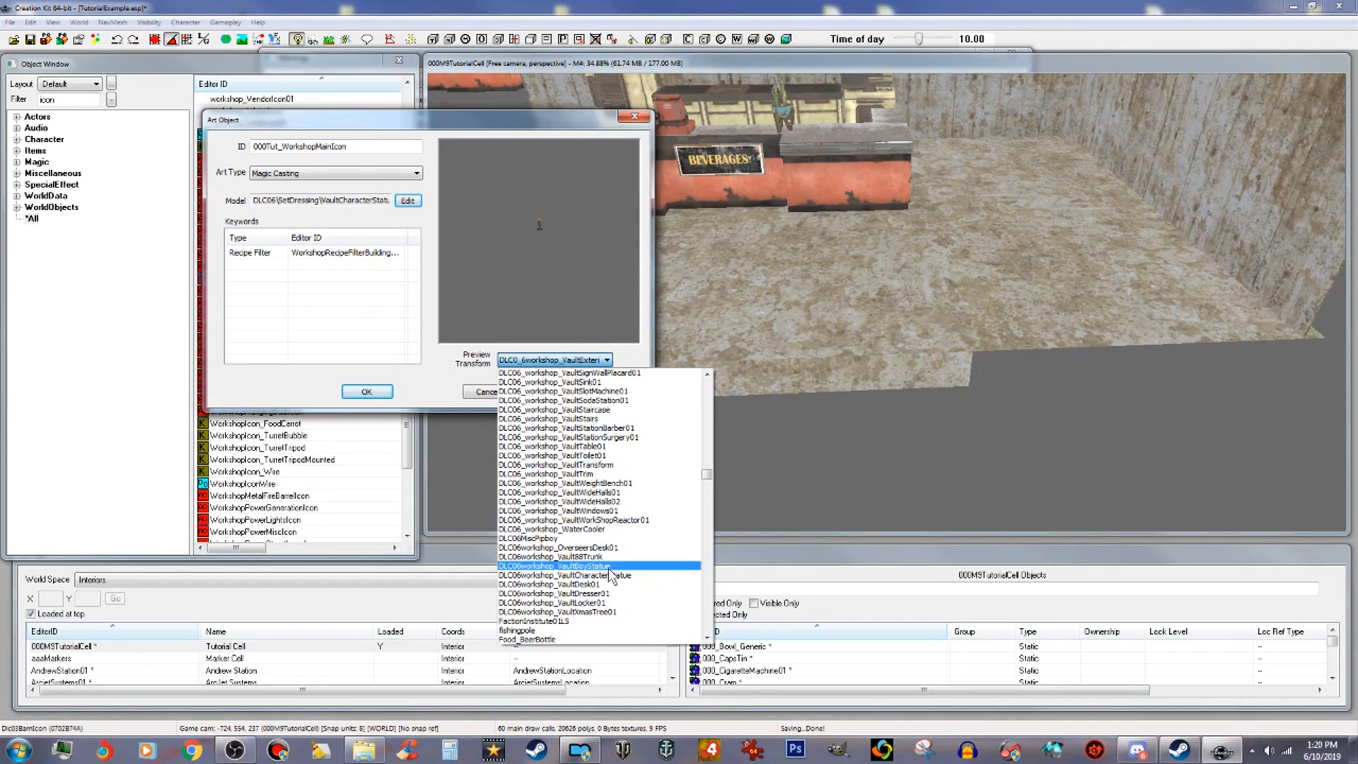
{"action": "left_click", "coordinate": [609, 566]}
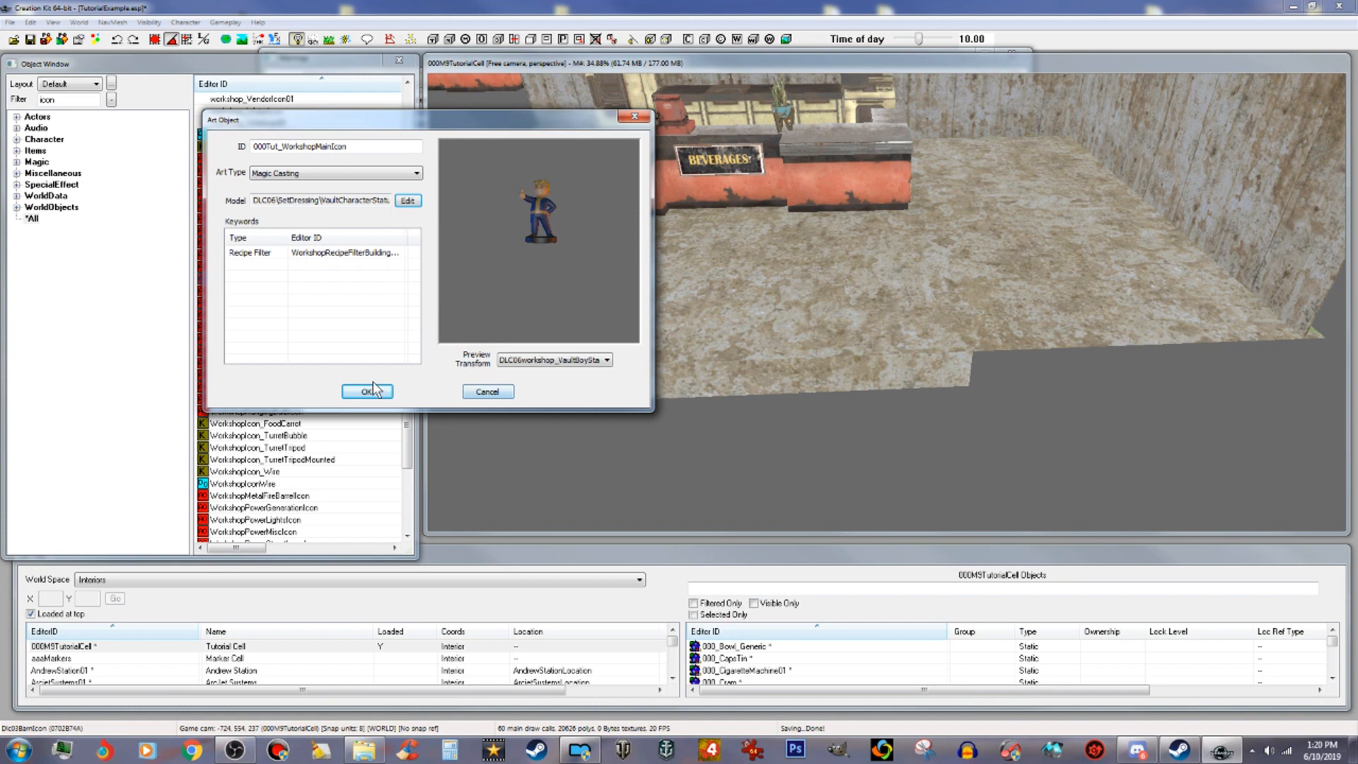
Step: Replace the icon's recipe filter keyword with 000Tut_WorkshopRecipeFilter
{"action": "left_click", "coordinate": [357, 255]}
{"action": "right_click", "coordinate": [357, 255]}
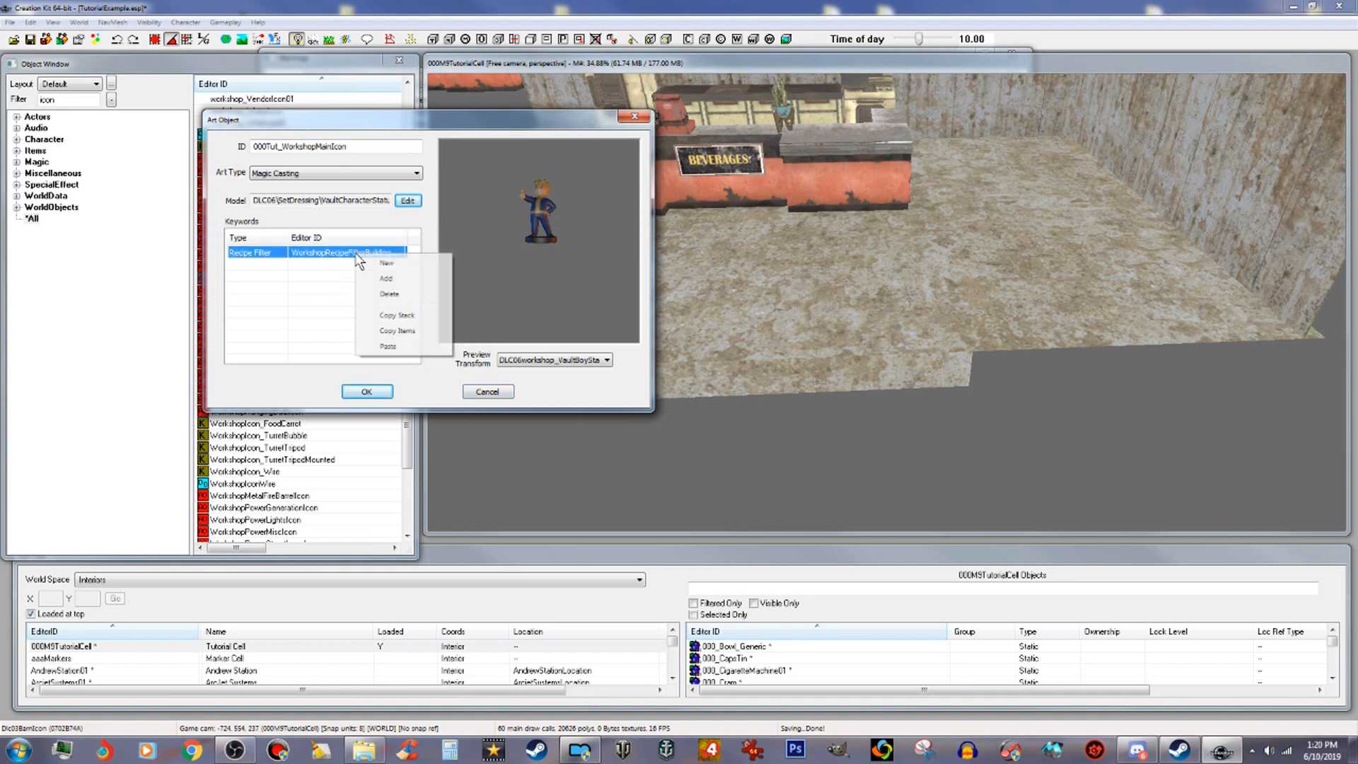
{"action": "left_click", "coordinate": [396, 294]}
{"action": "right_click", "coordinate": [355, 283]}
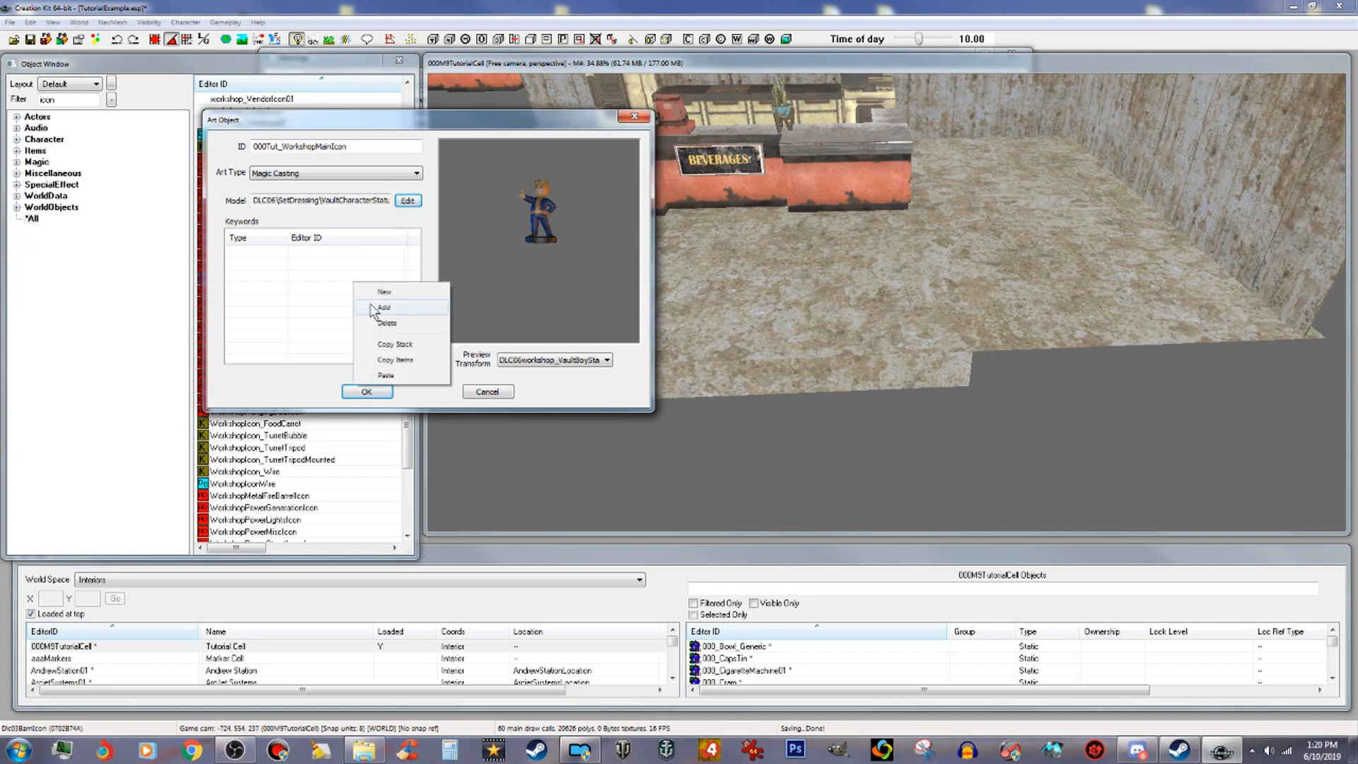
{"action": "left_click", "coordinate": [382, 307]}
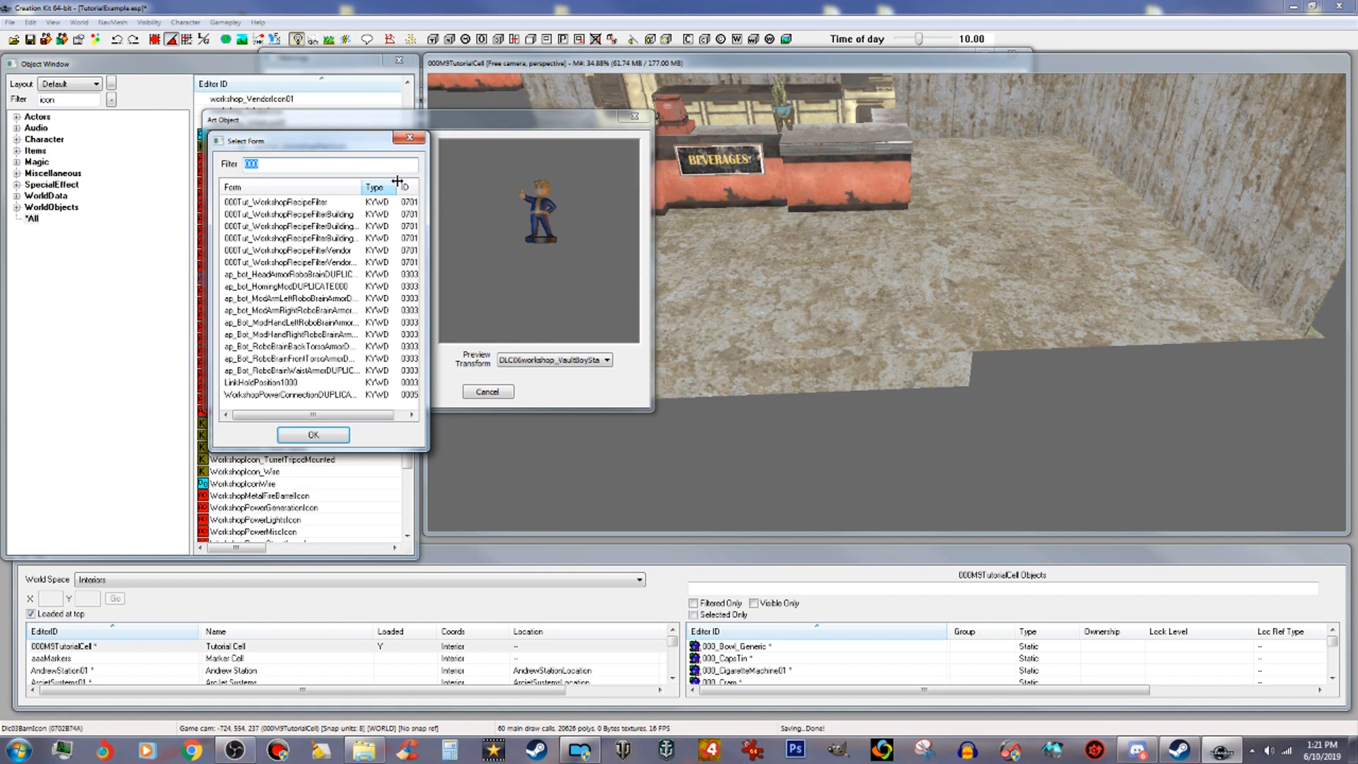
{"action": "left_click_drag", "start_coordinate": [363, 187], "coordinate": [417, 187]}
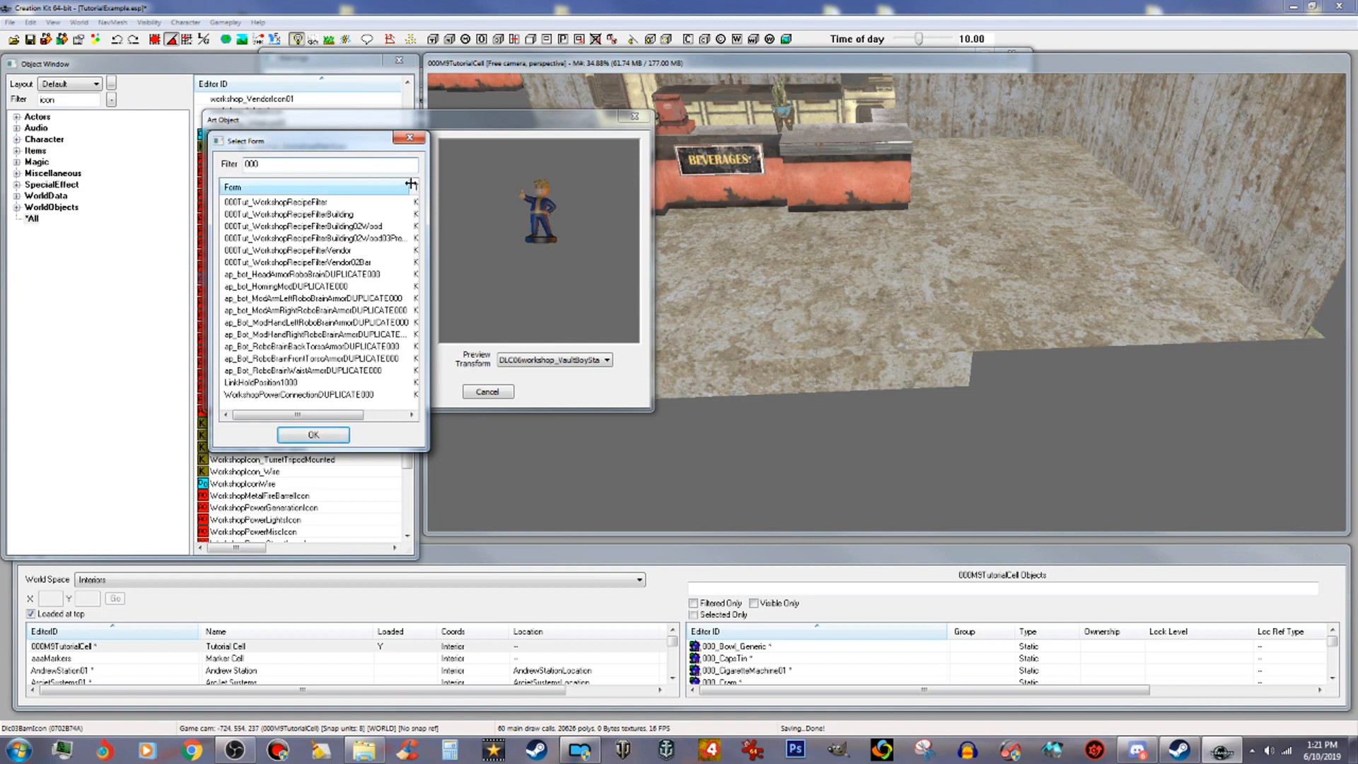
{"action": "left_click", "coordinate": [305, 206]}
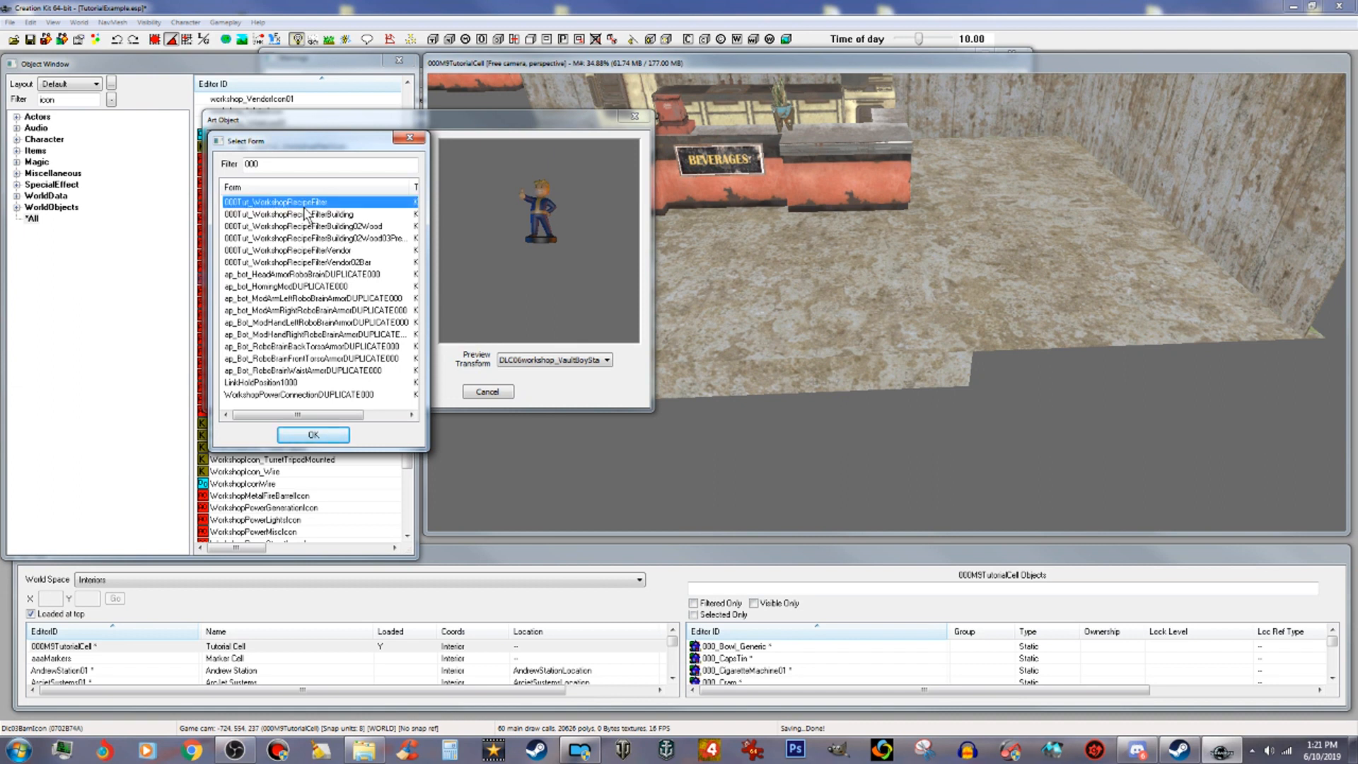
{"action": "left_click", "coordinate": [314, 436]}
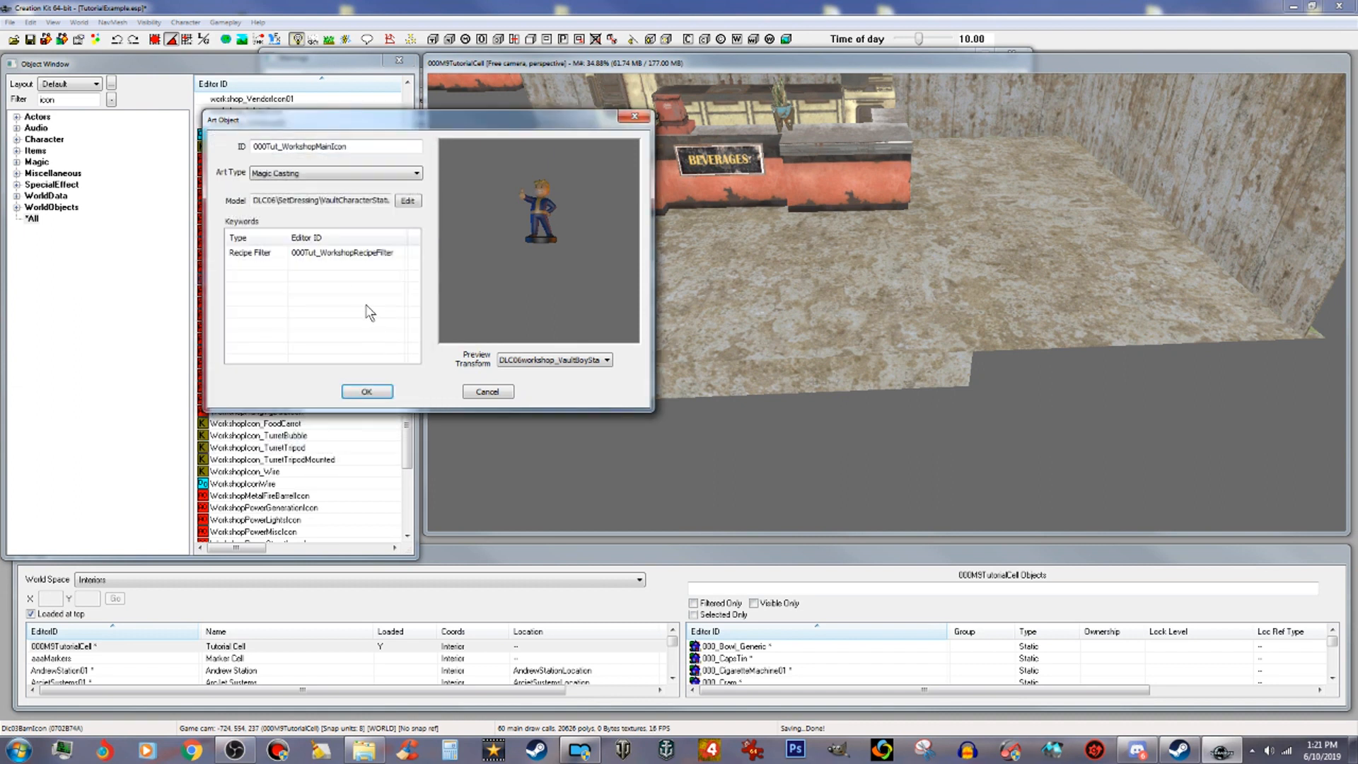
Step: Confirm the edited art object as a new form and save the plugin
{"action": "left_click", "coordinate": [382, 395]}
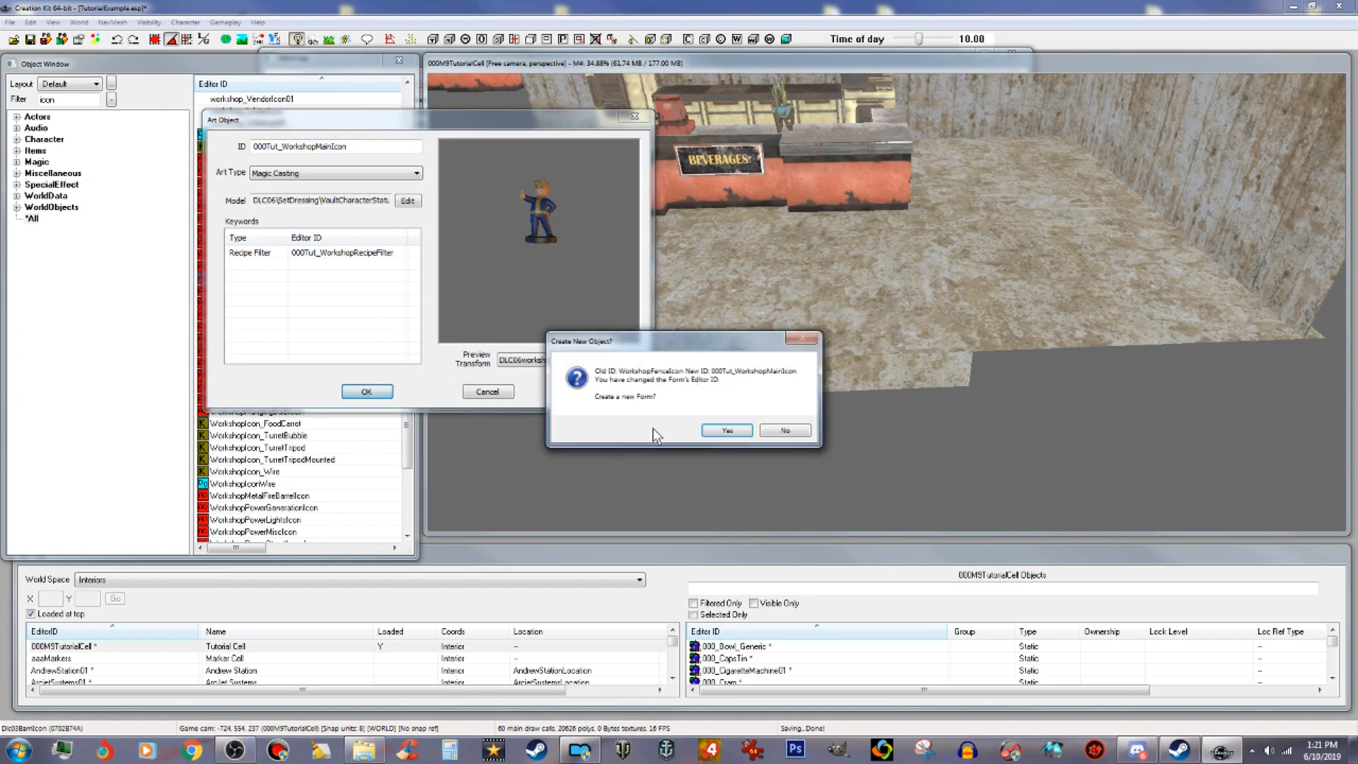
{"action": "left_click", "coordinate": [729, 431]}
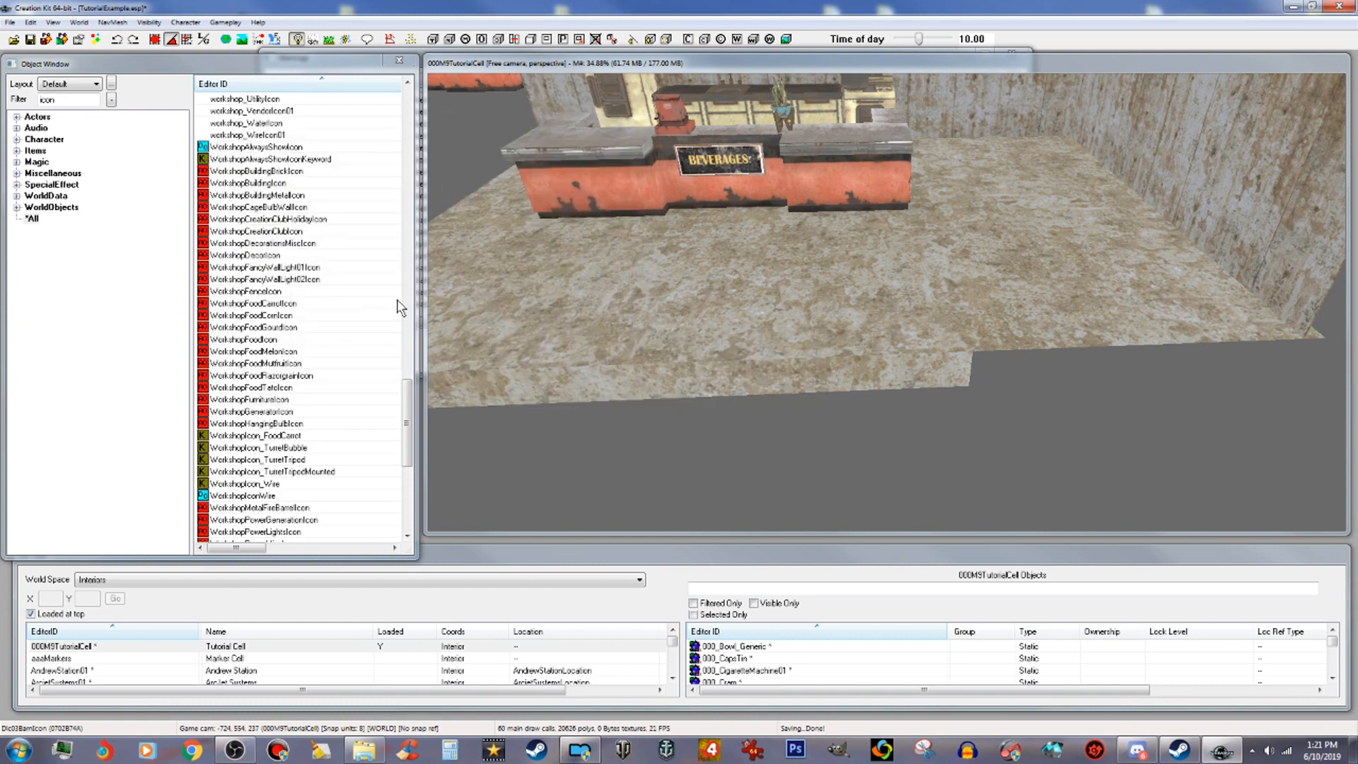
{"action": "left_click_drag", "start_coordinate": [407, 450], "coordinate": [410, 153]}
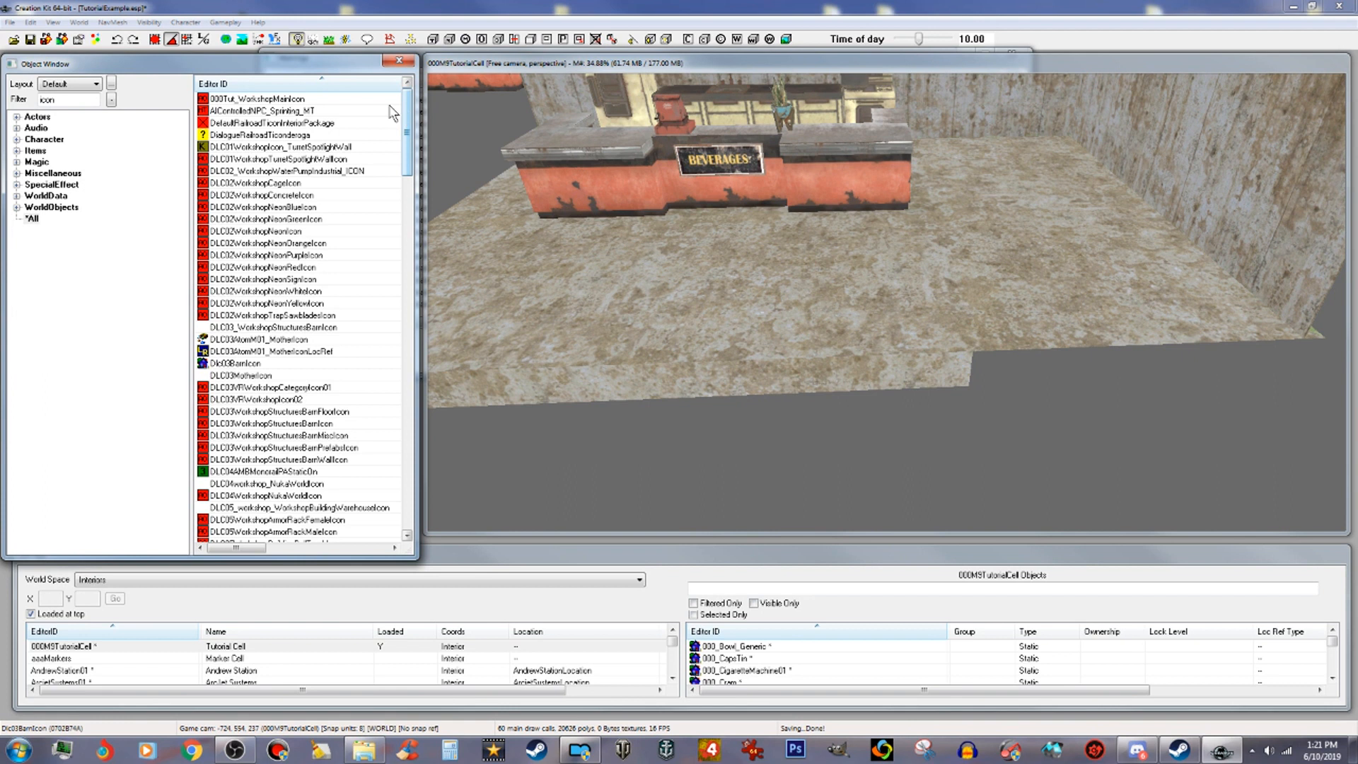
{"action": "left_click", "coordinate": [32, 40]}
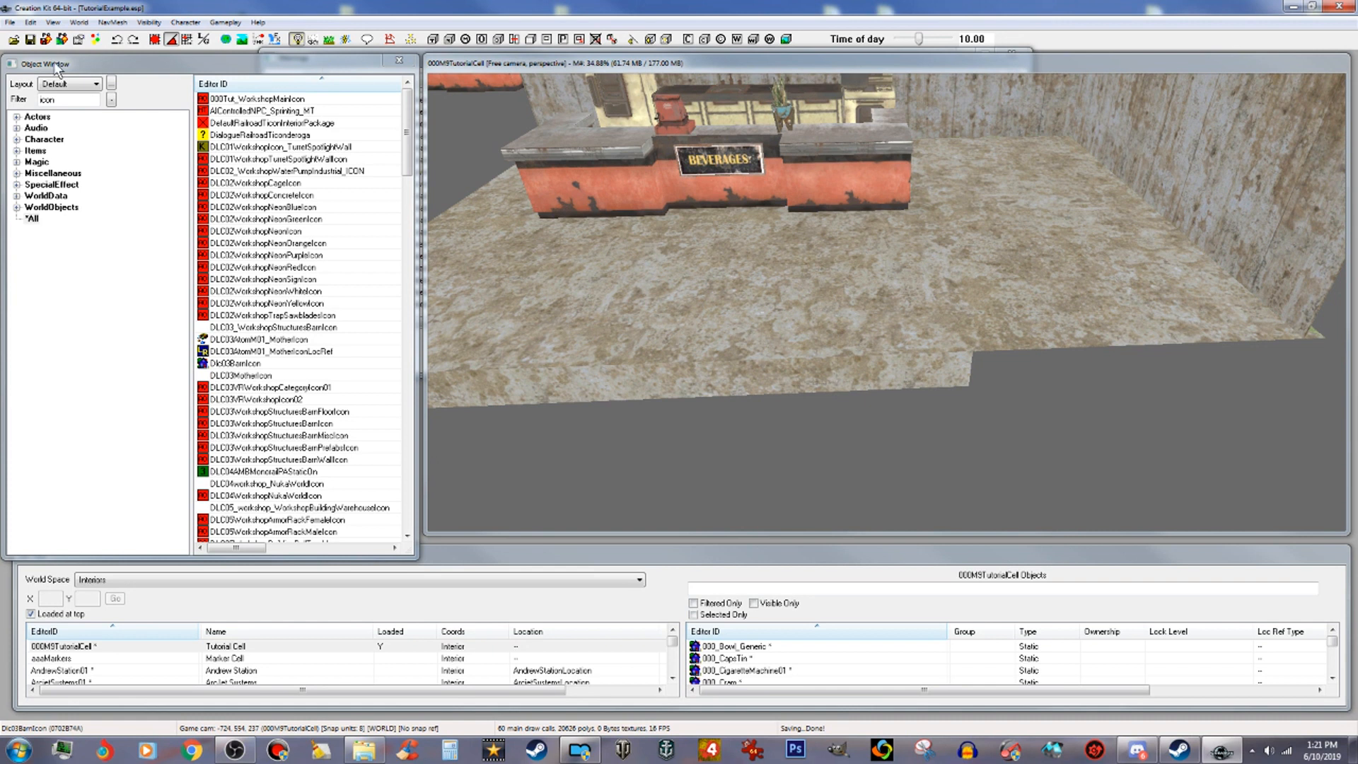
{"action": "left_click", "coordinate": [32, 41]}
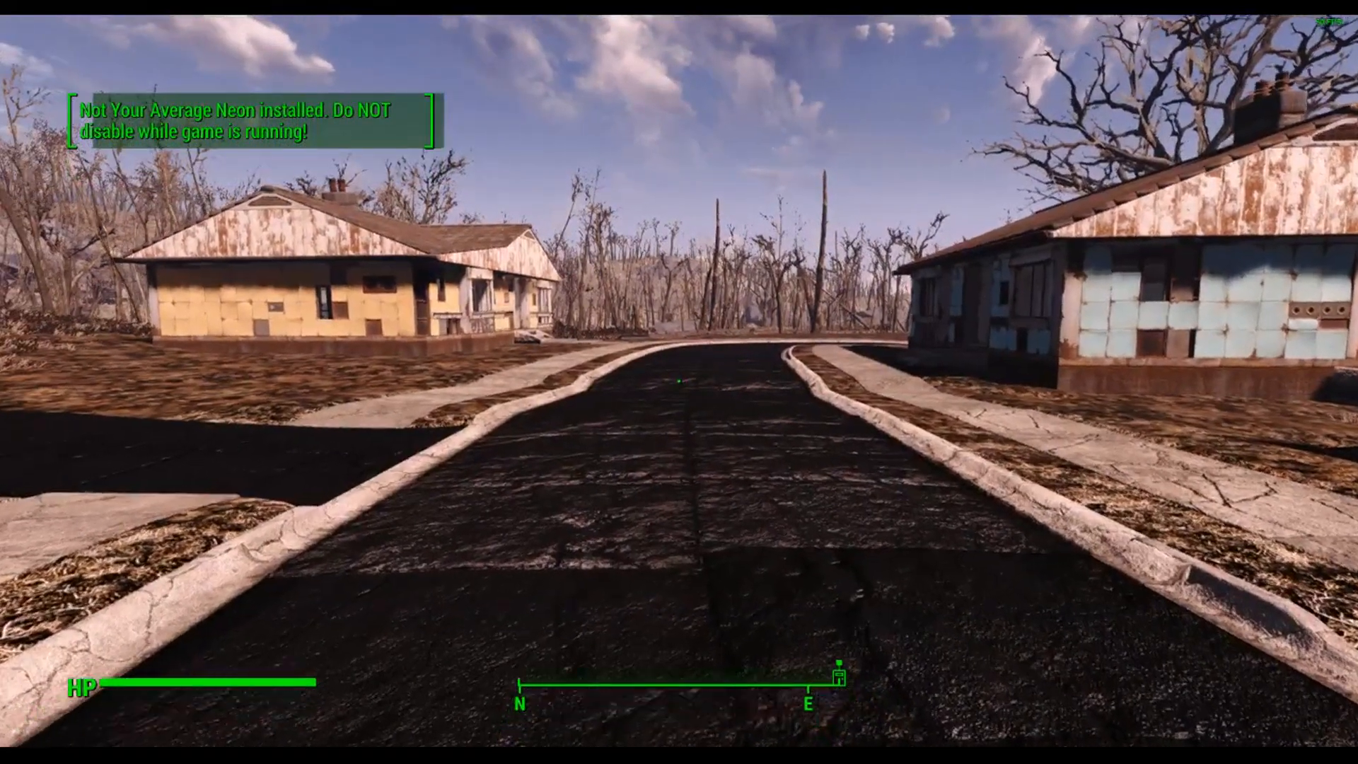
{"action": "key", "text": "w"}
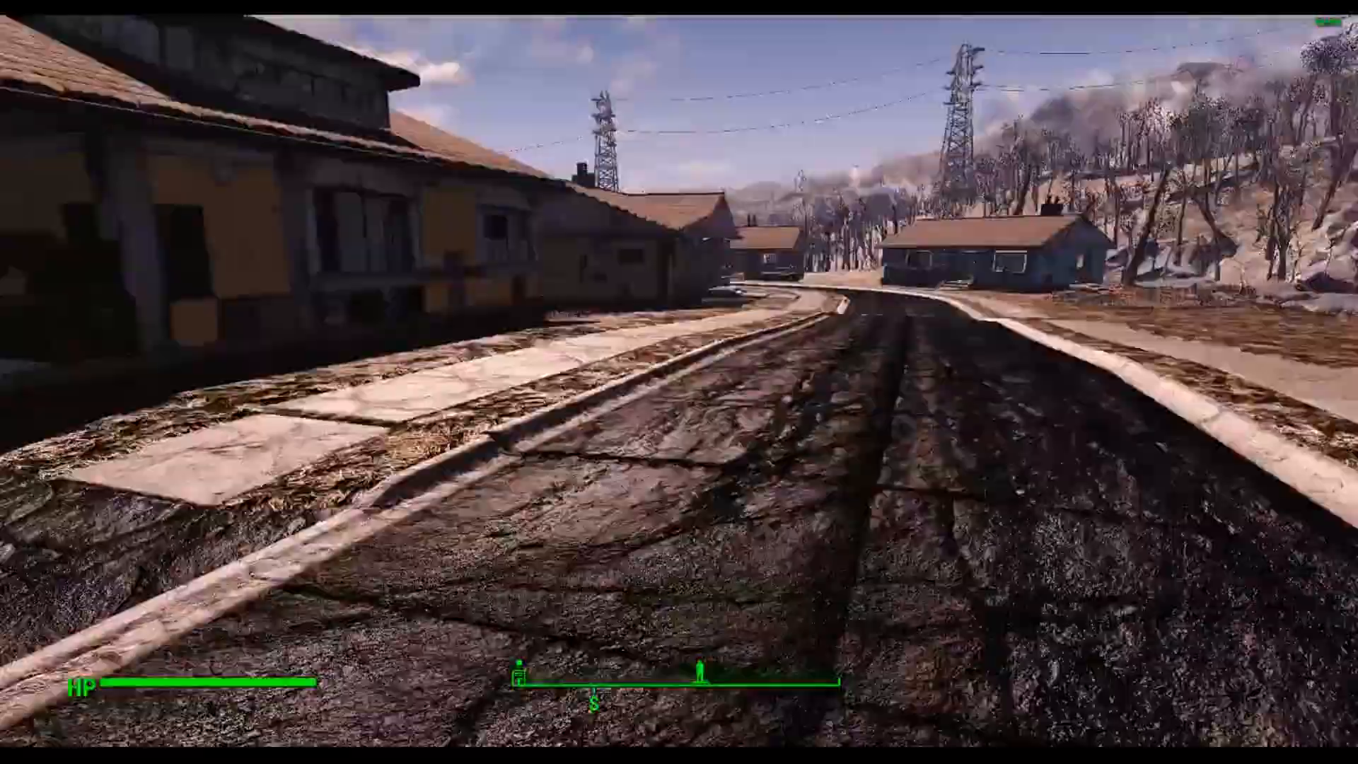
{"action": "key", "text": "w"}
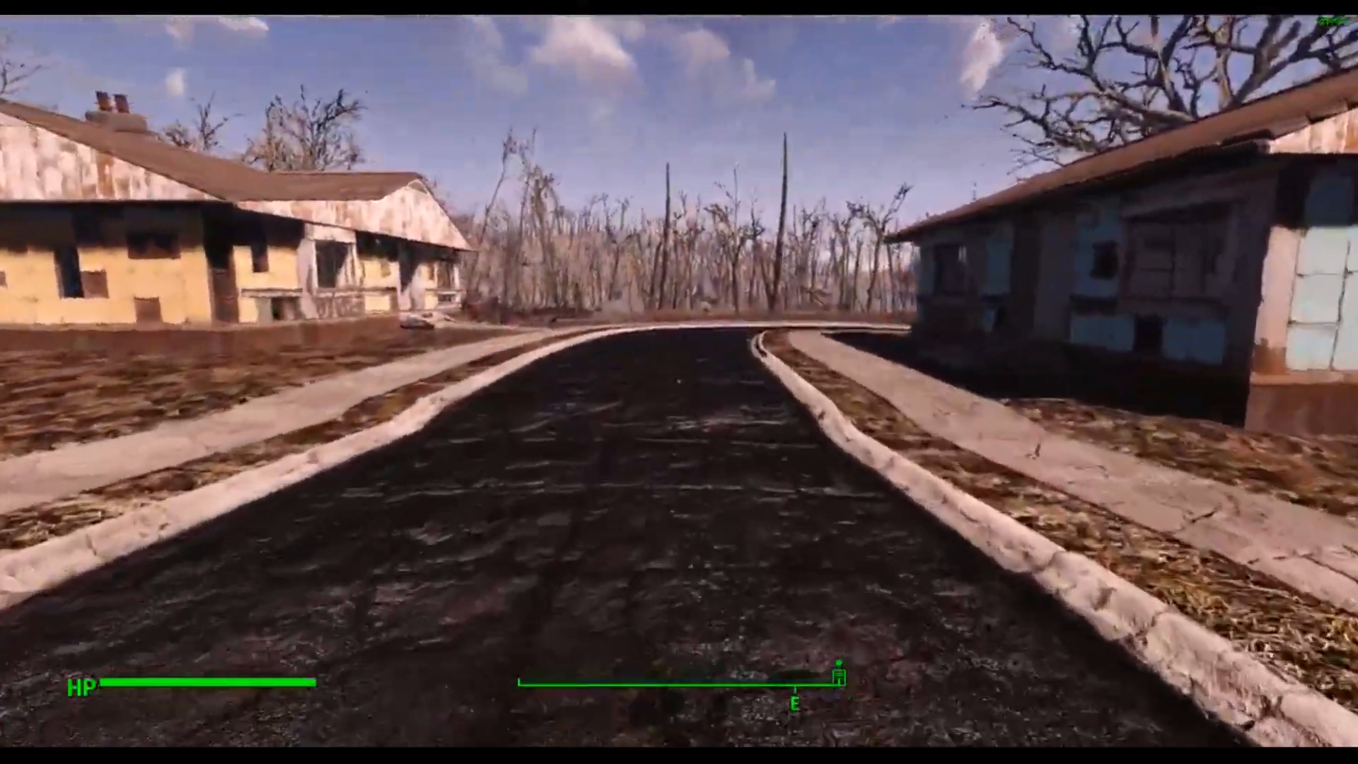
{"action": "key", "text": "f"}
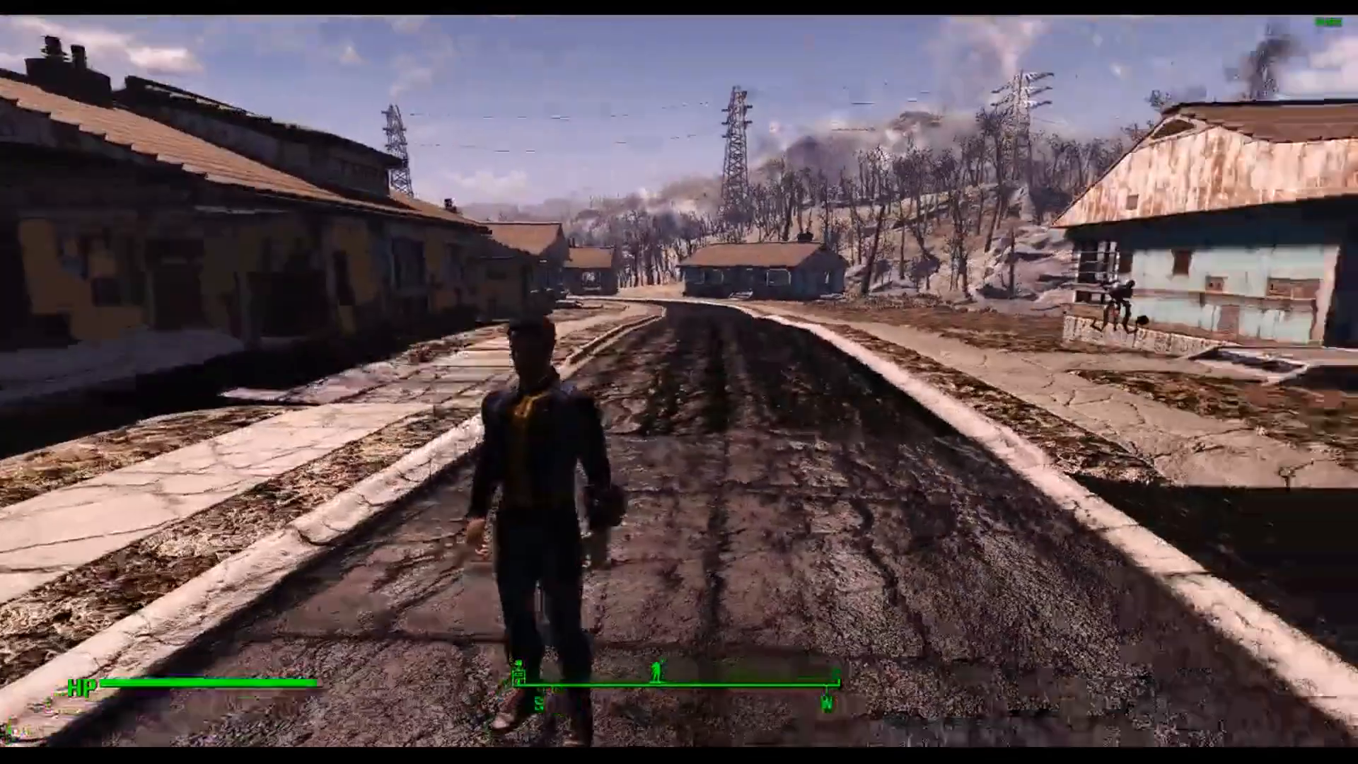
{"action": "key", "text": "w"}
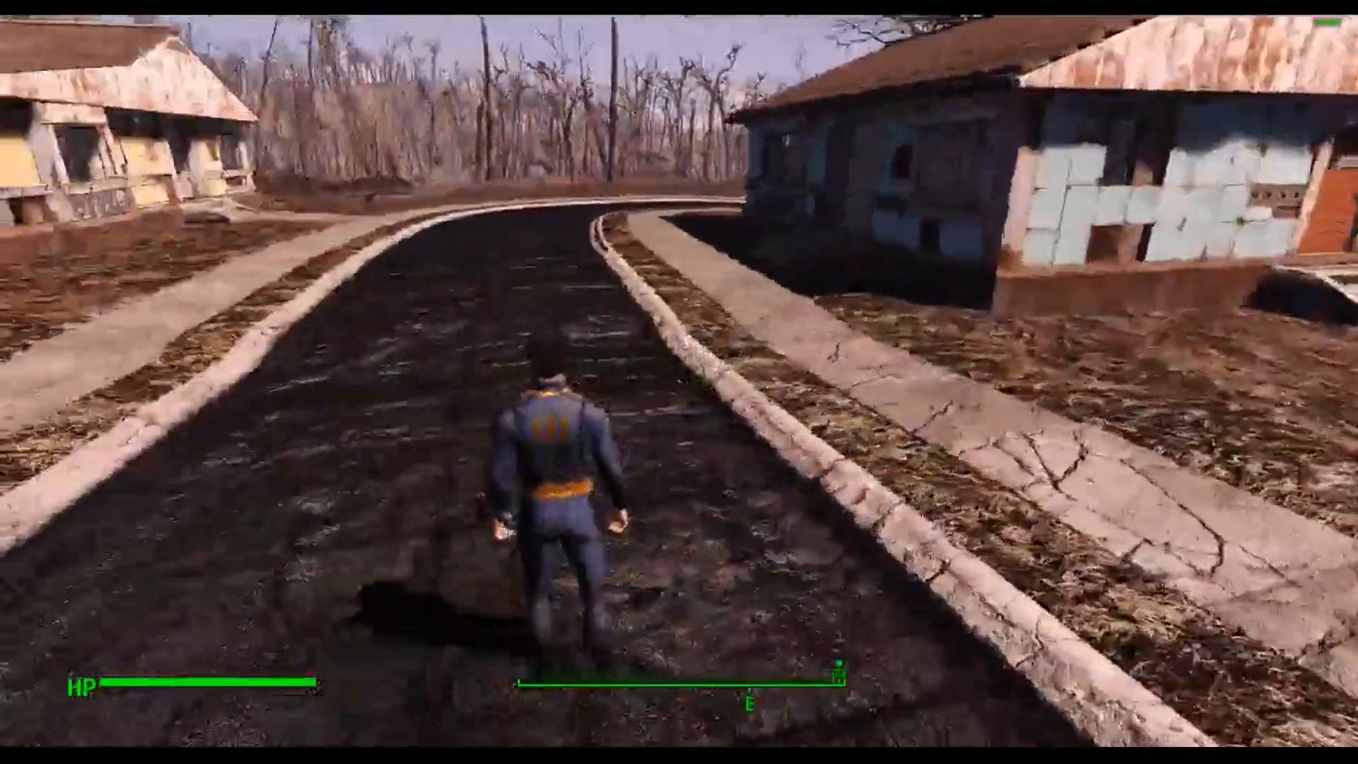
{"action": "key", "text": "f"}
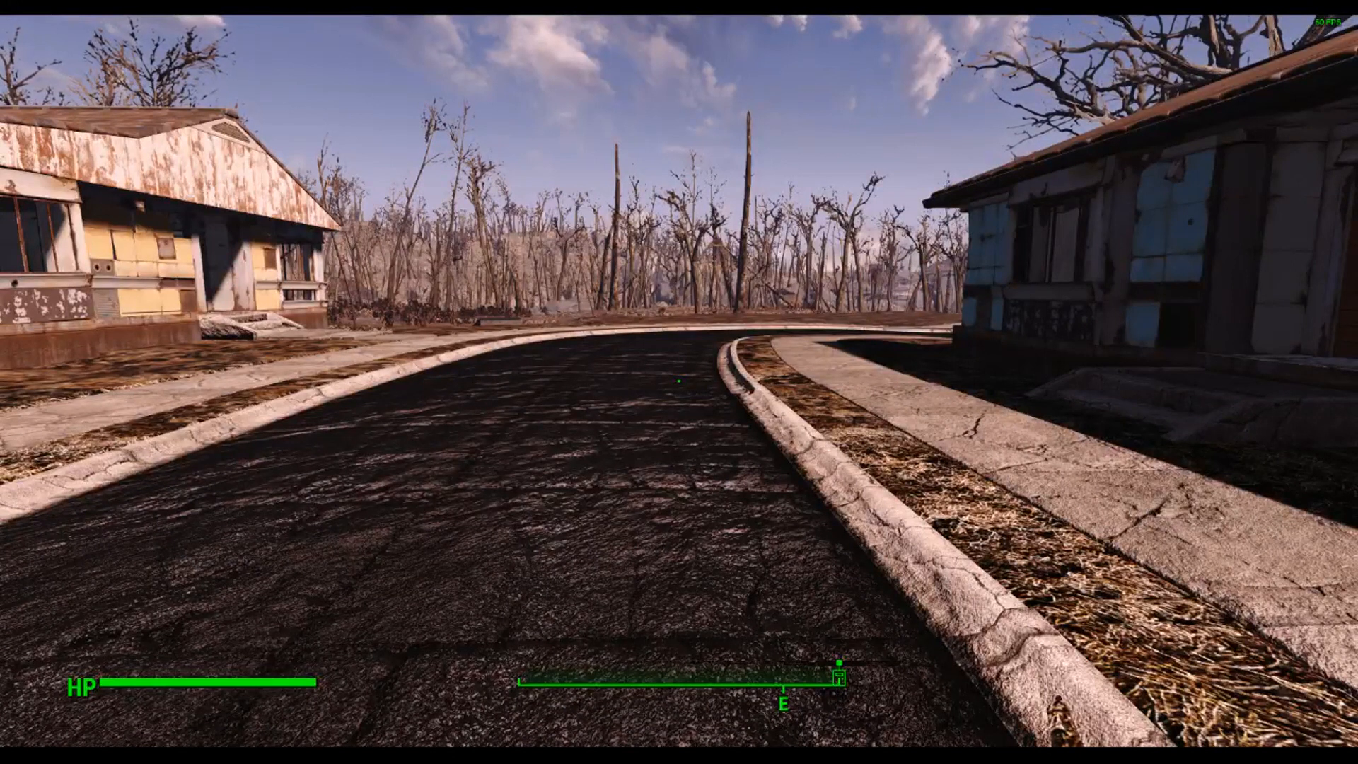
Step: Open workshop mode in the settlement in game to check the new menu icon
{"action": "key", "text": "v"}
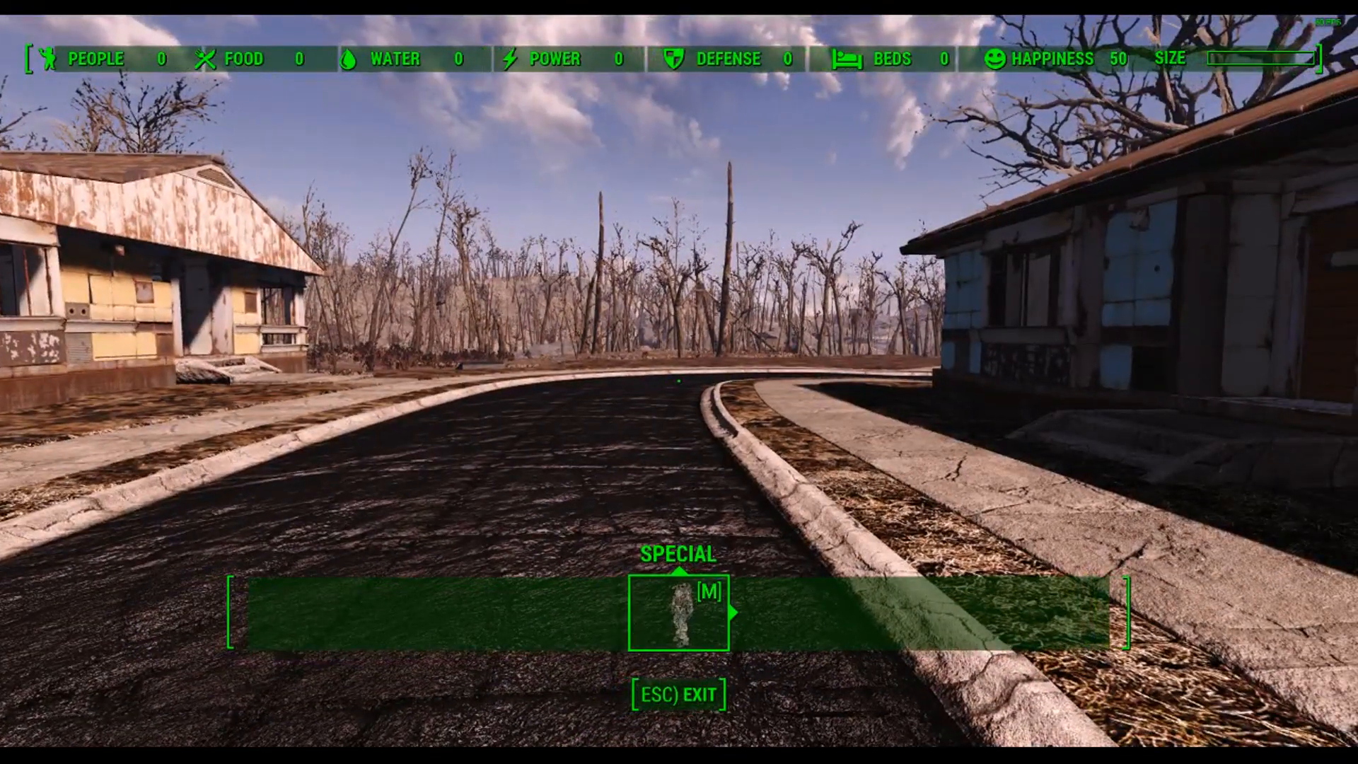
{"action": "key", "text": "w"}
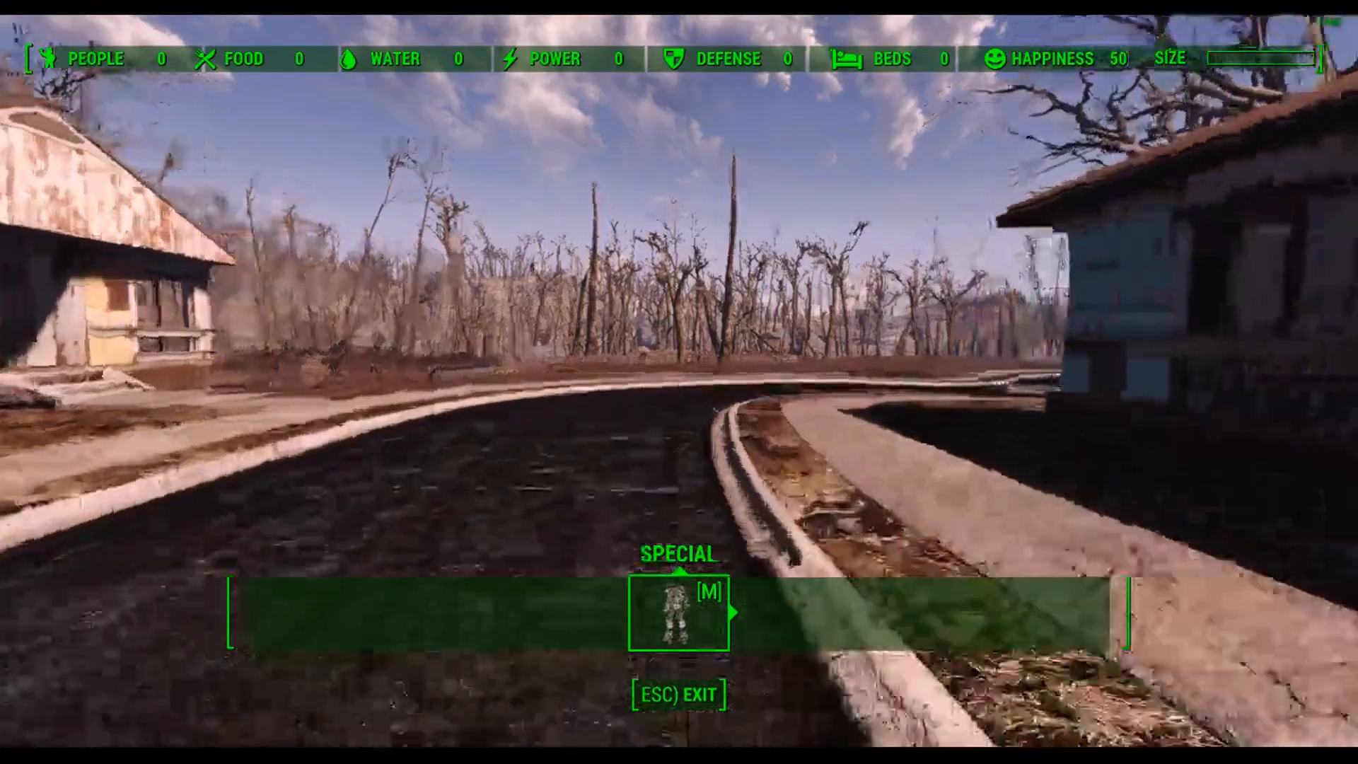
{"action": "key", "text": "w"}
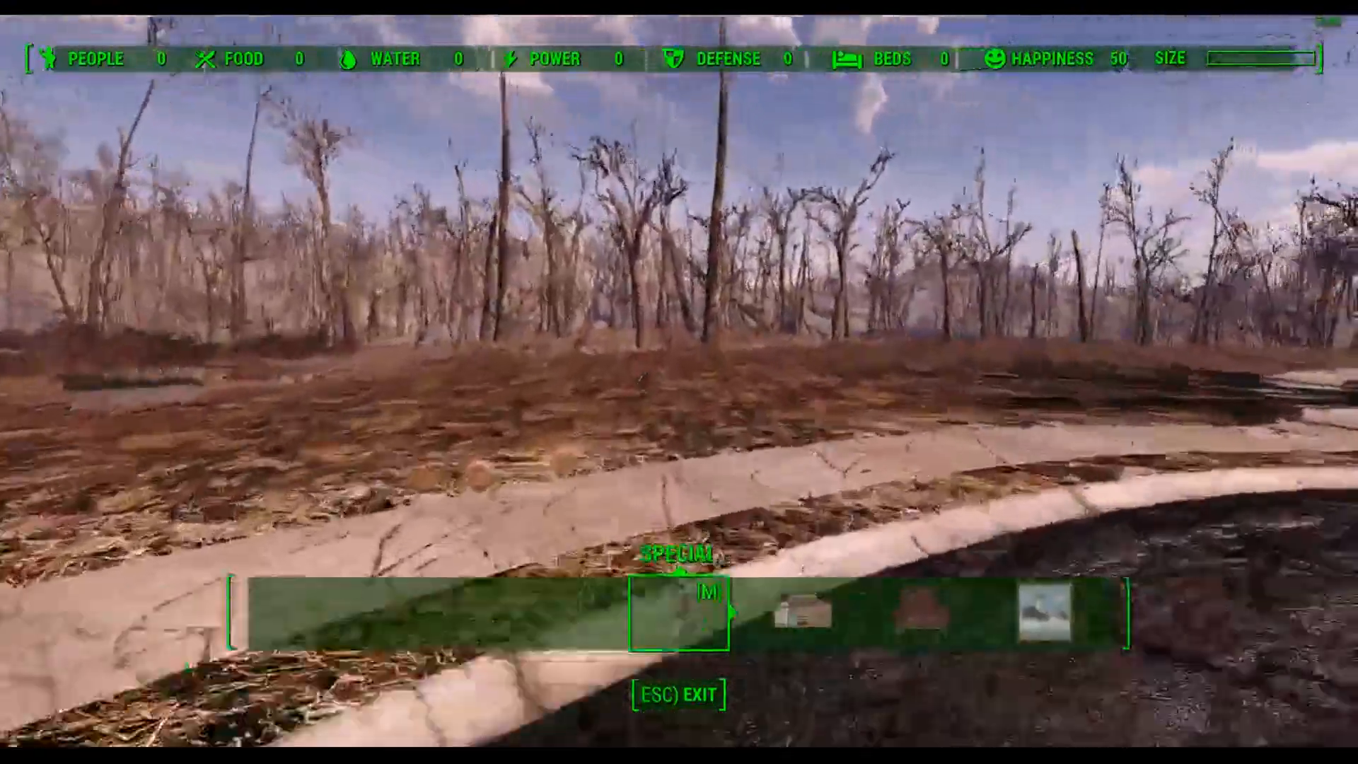
Step: Browse to the Tutorial Workshop menu and build the Joe Spuckie's prefab from Structures > Wood > Prefabs
{"action": "key", "text": "w"}
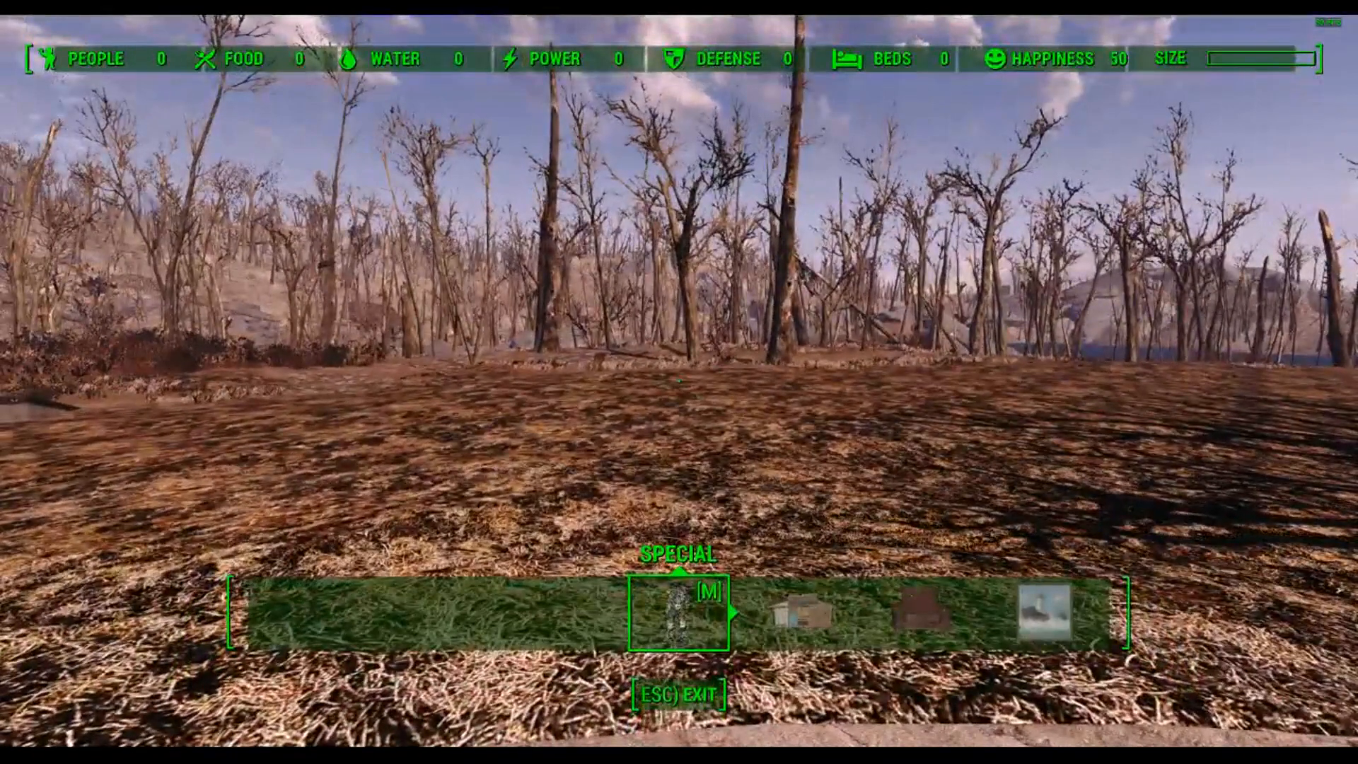
{"action": "key", "text": "Right"}
{"action": "key", "text": "Right"}
{"action": "key", "text": "Right"}
{"action": "key", "text": "Right"}
{"action": "key", "text": "Right"}
{"action": "key", "text": "Right"}
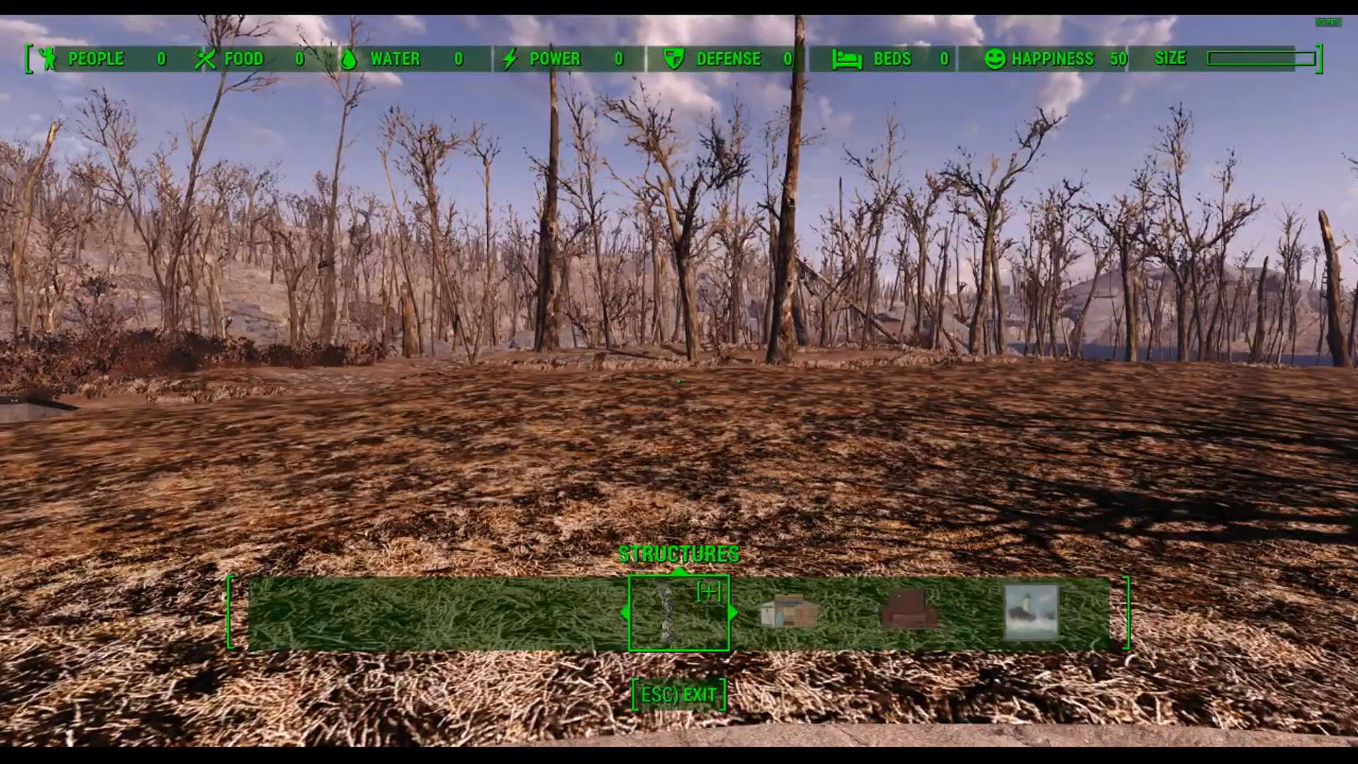
{"action": "key", "text": "Right"}
{"action": "key", "text": "Right"}
{"action": "key", "text": "Right"}
{"action": "key", "text": "Right"}
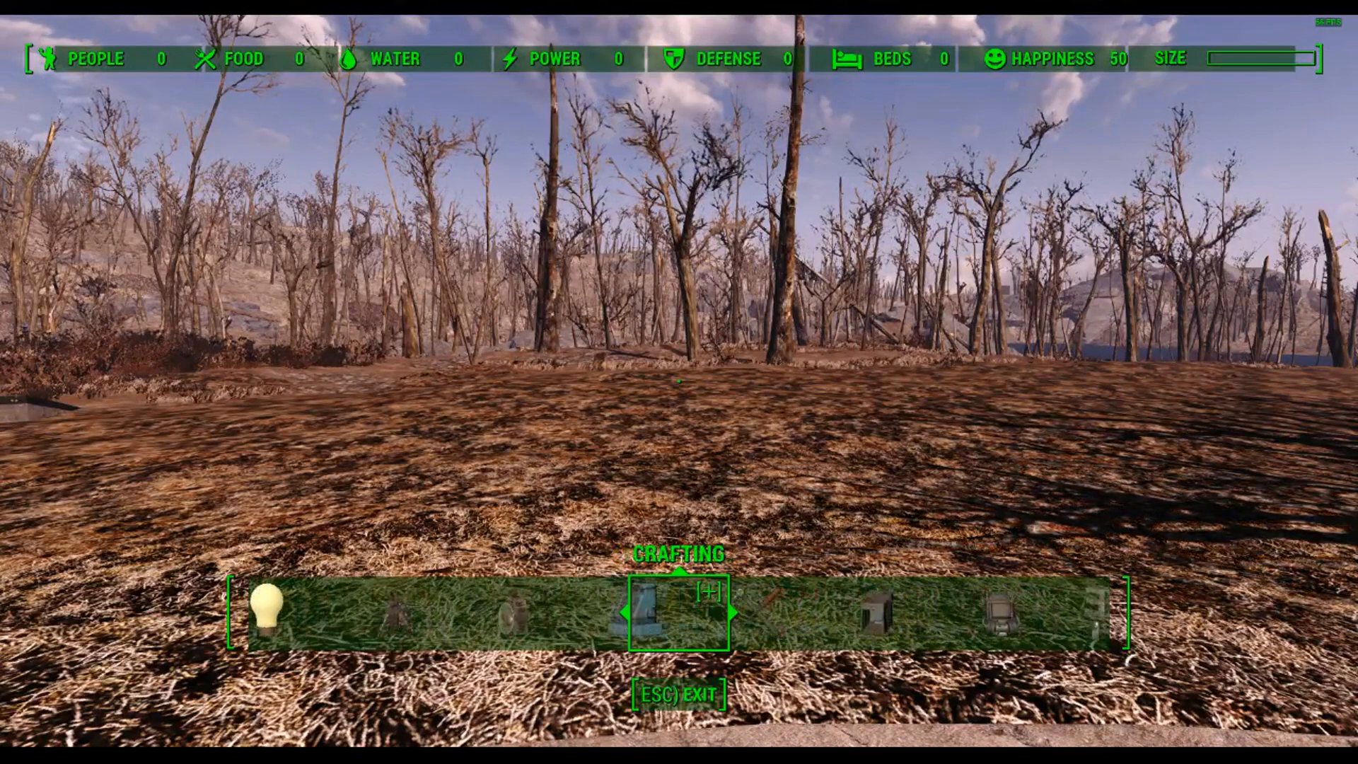
{"action": "key", "text": "Right"}
{"action": "key", "text": "Right"}
{"action": "key", "text": "Right"}
{"action": "key", "text": "Right"}
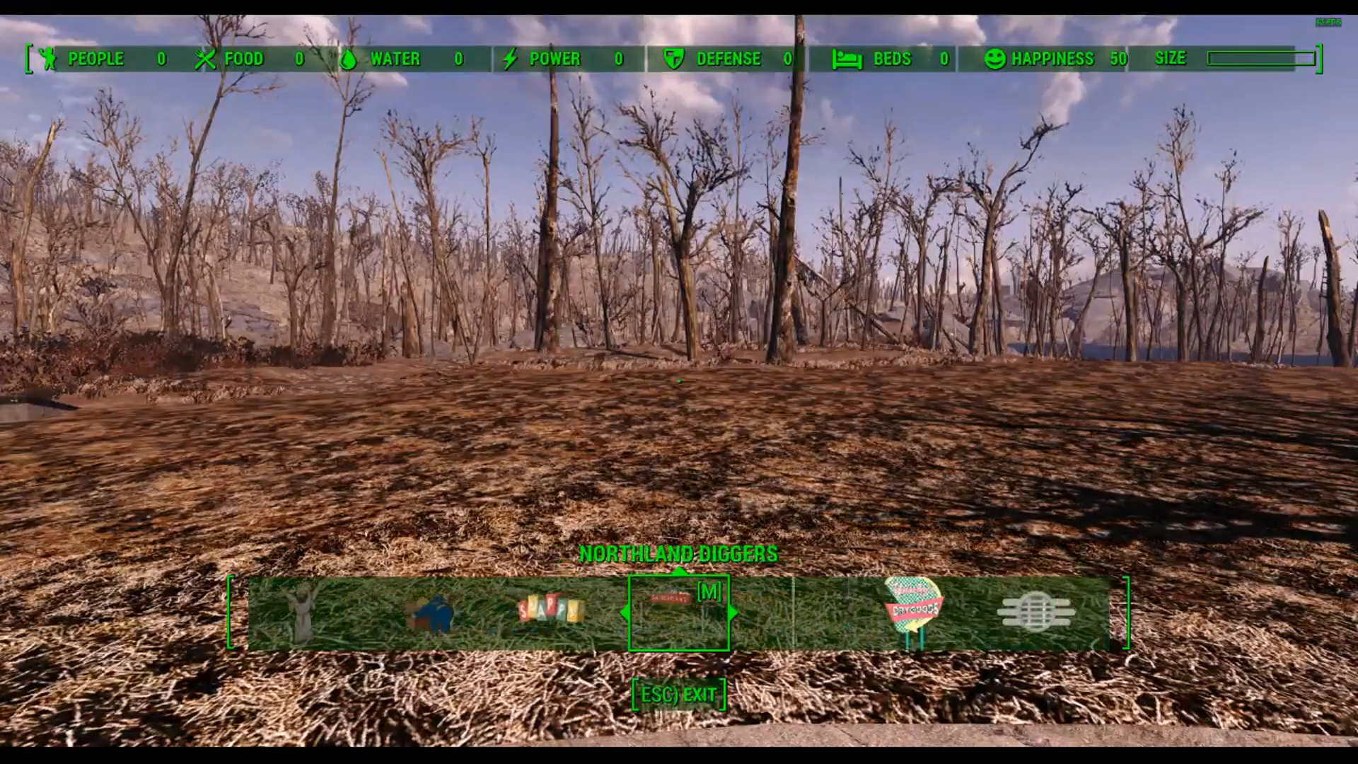
{"action": "key", "text": "Right"}
{"action": "key", "text": "Right"}
{"action": "key", "text": "Right"}
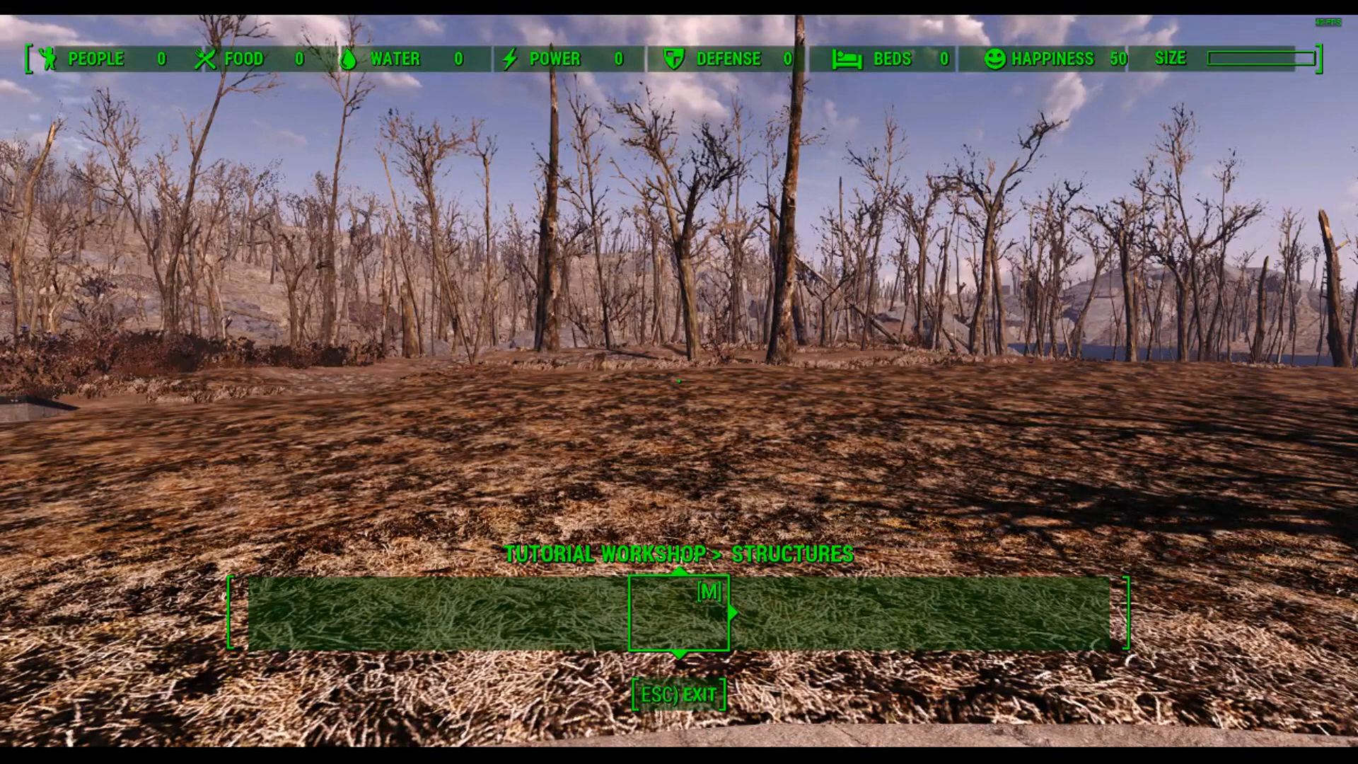
{"action": "key", "text": "e"}
{"action": "key", "text": "e"}
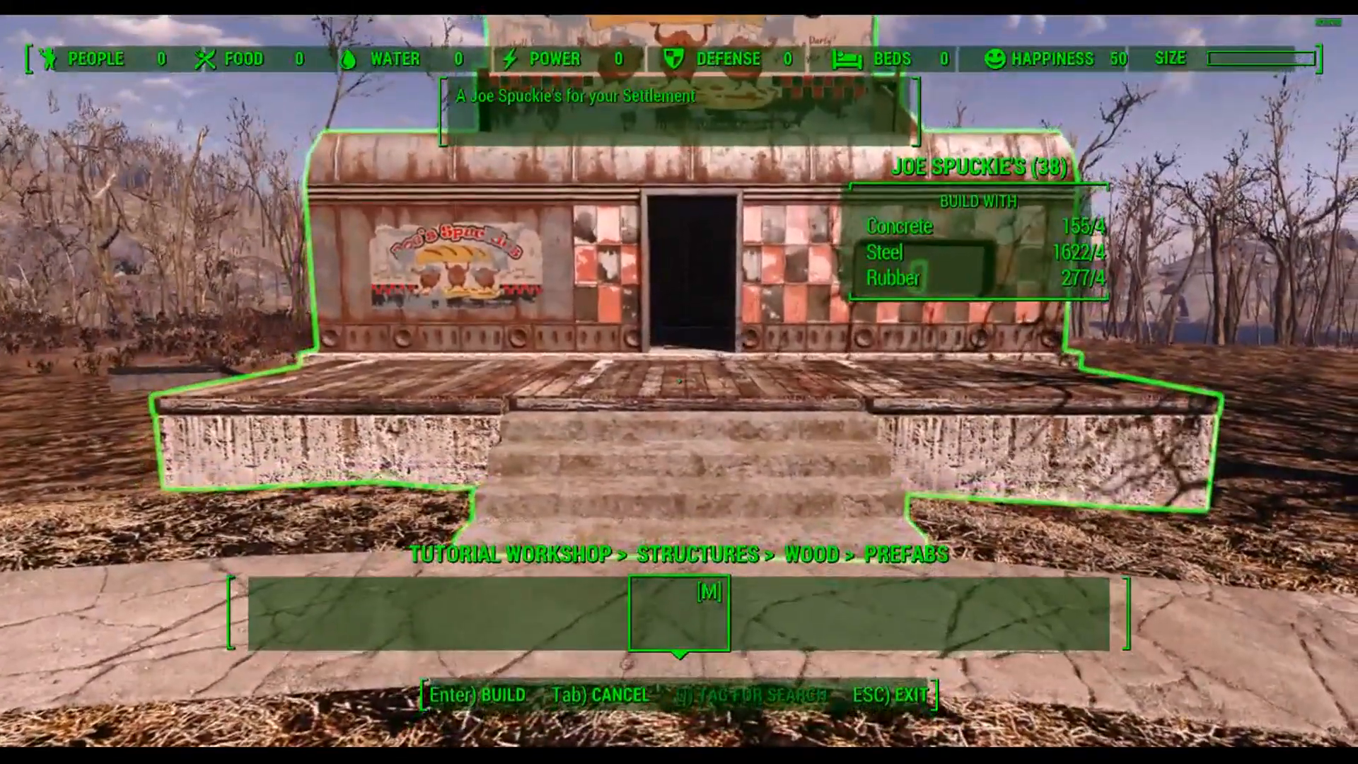
{"action": "key", "text": "Return"}
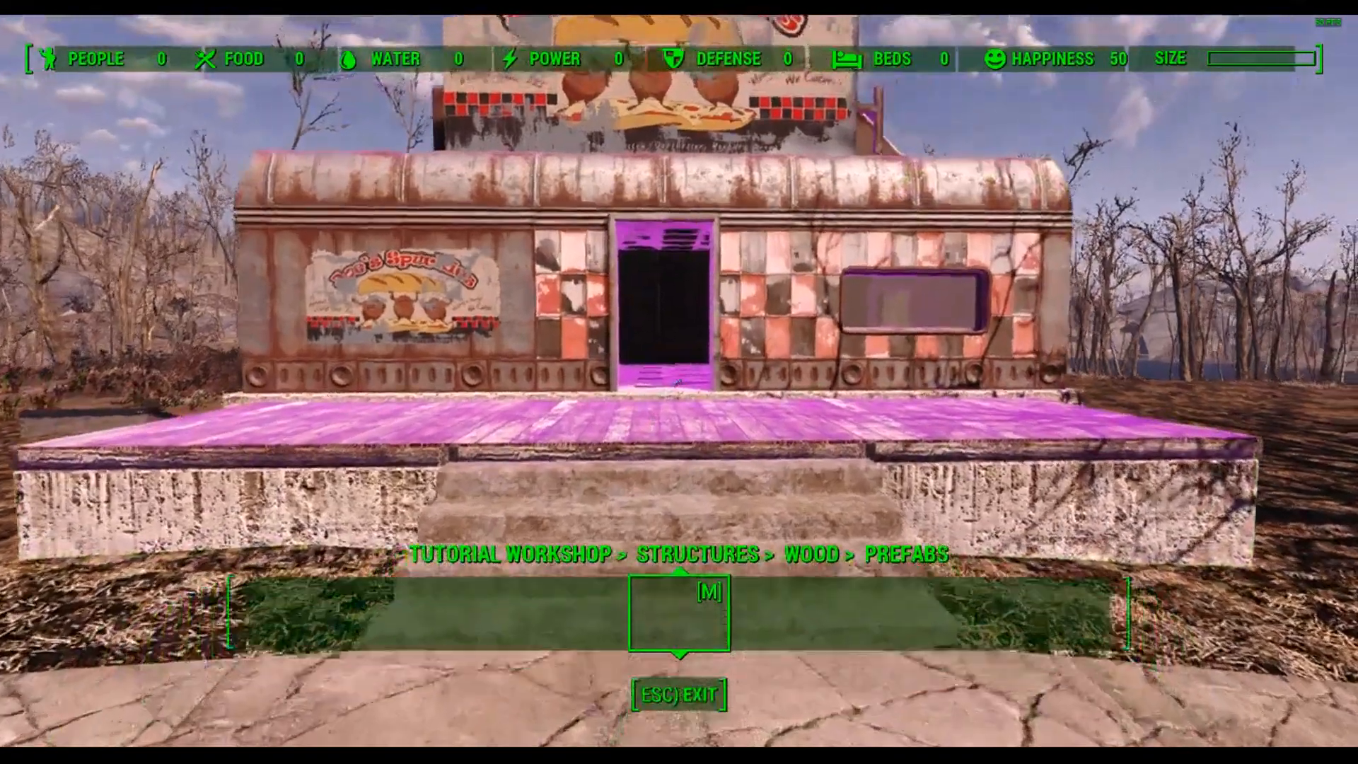
Step: Enter the building and build the Restaurant counter from the Tutorial Workshop Stores > Food and Drink menu
{"action": "key", "text": "w"}
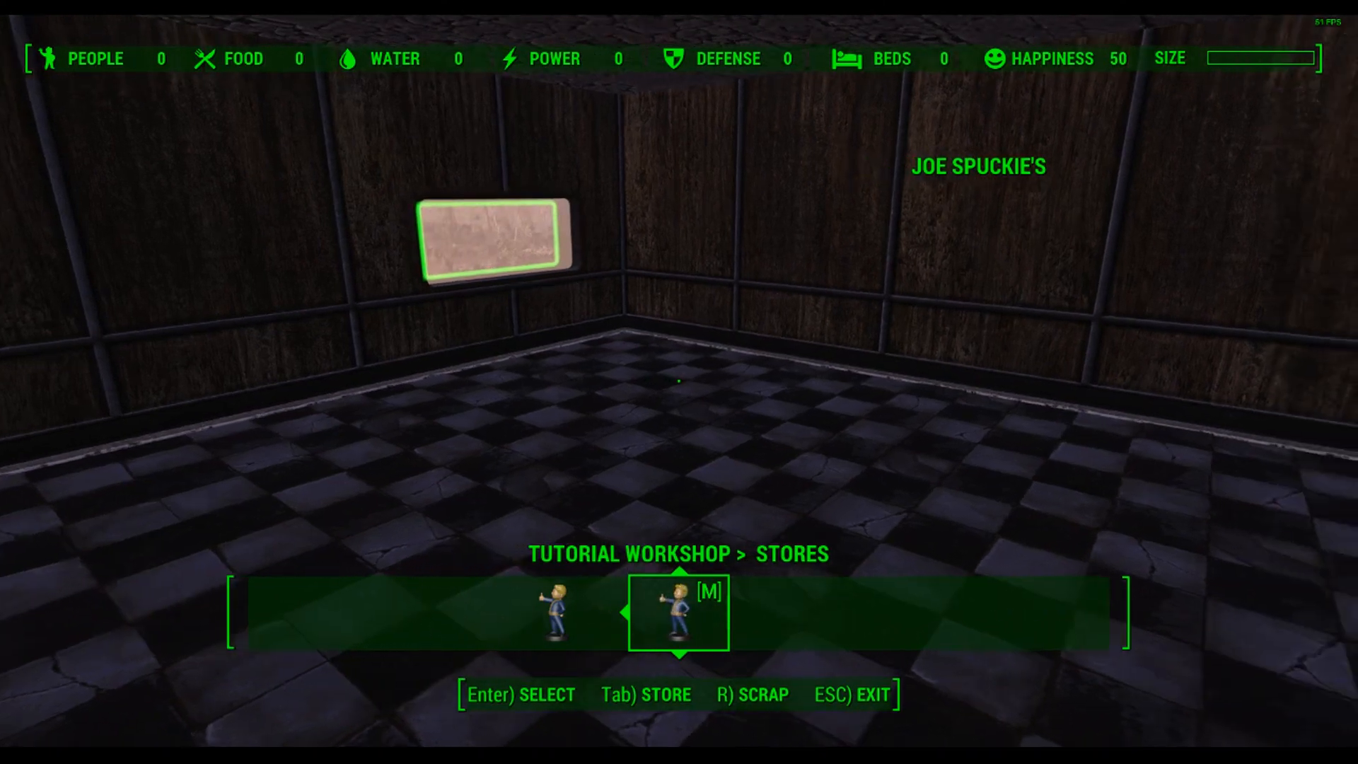
{"action": "key", "text": "Return"}
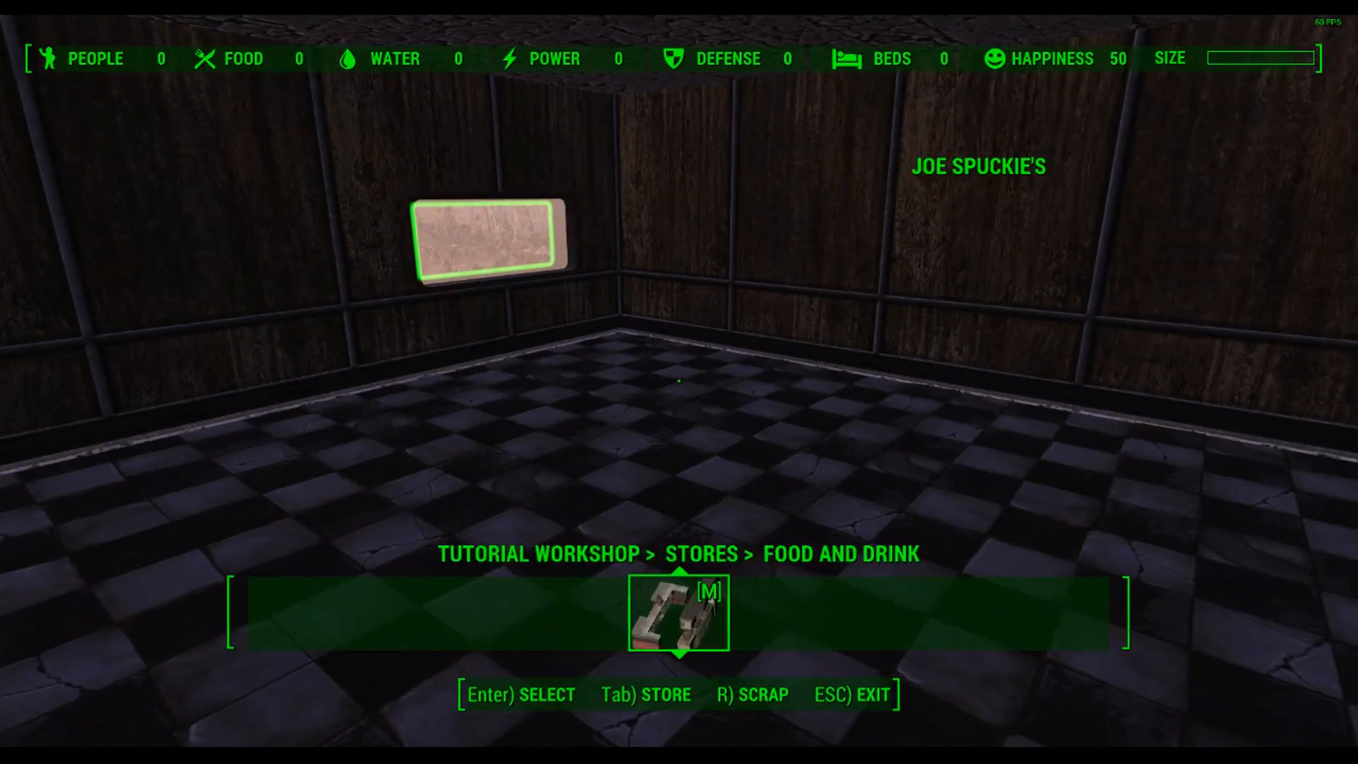
{"action": "key", "text": "Return"}
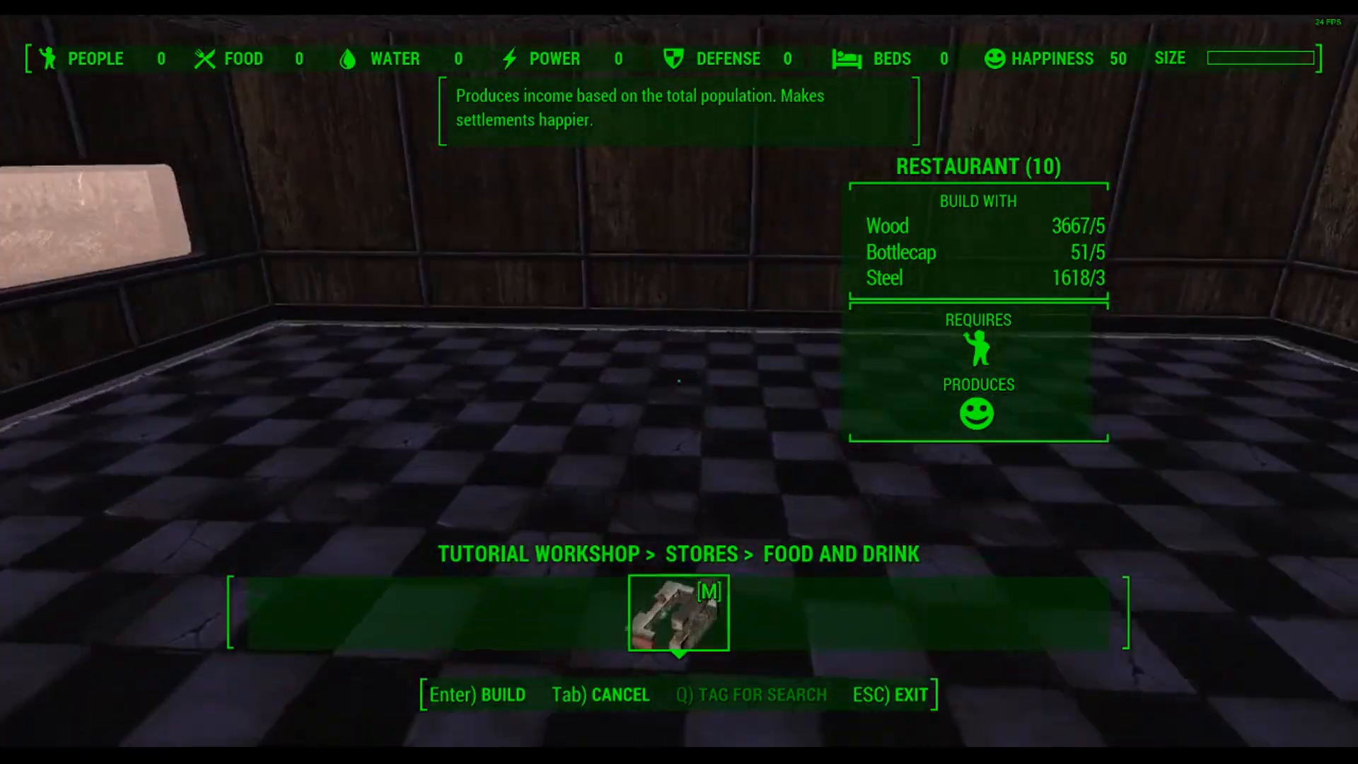
{"action": "key", "text": "s"}
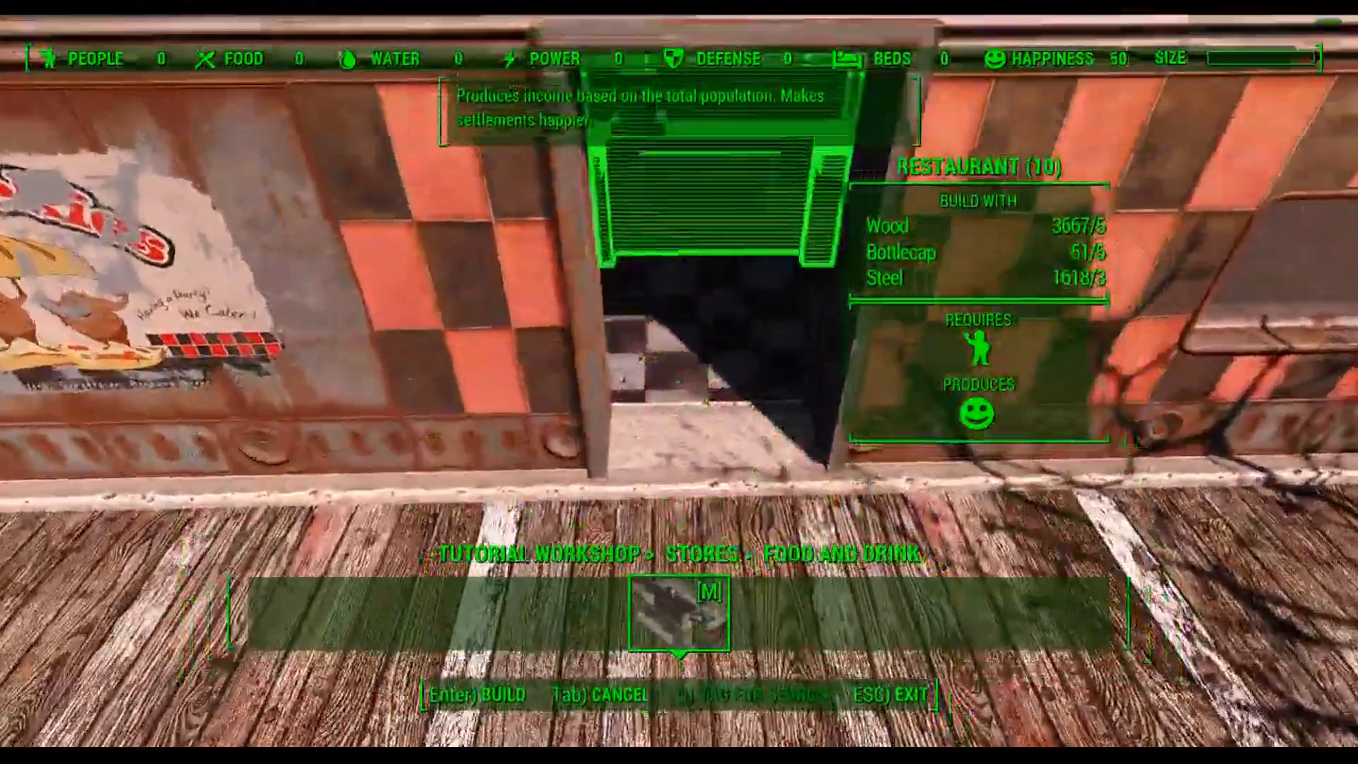
{"action": "key", "text": "Return"}
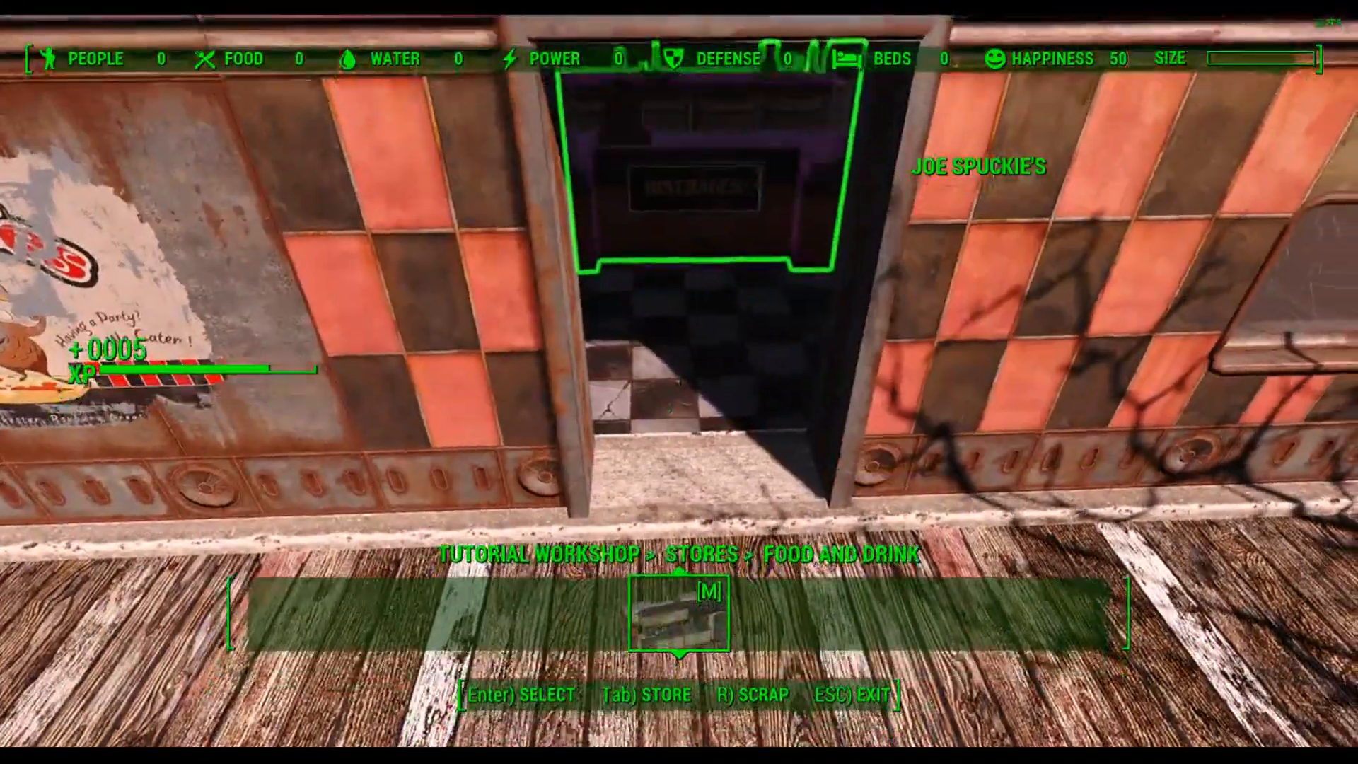
Step: Select the placed restaurant counter, reposition it inside the diner, and leave workshop mode
{"action": "key", "text": "w"}
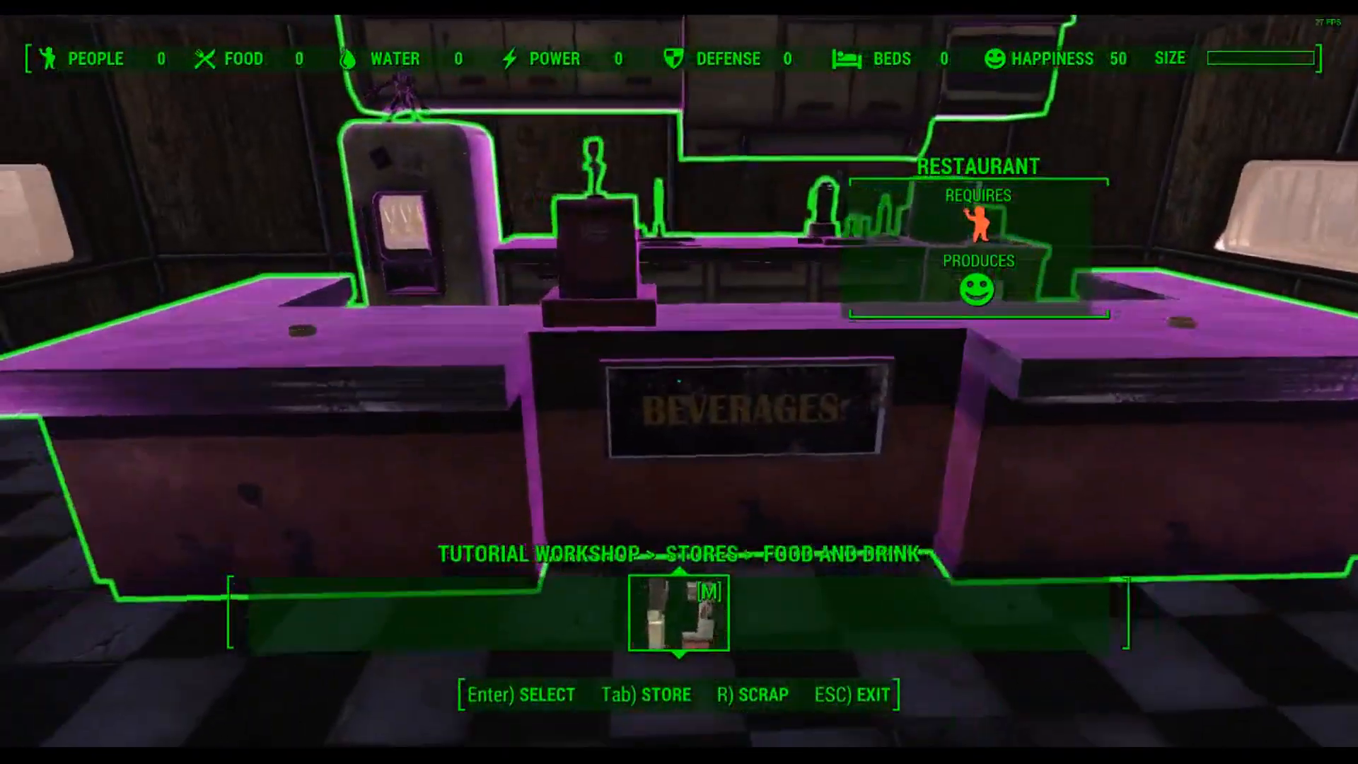
{"action": "key", "text": "a"}
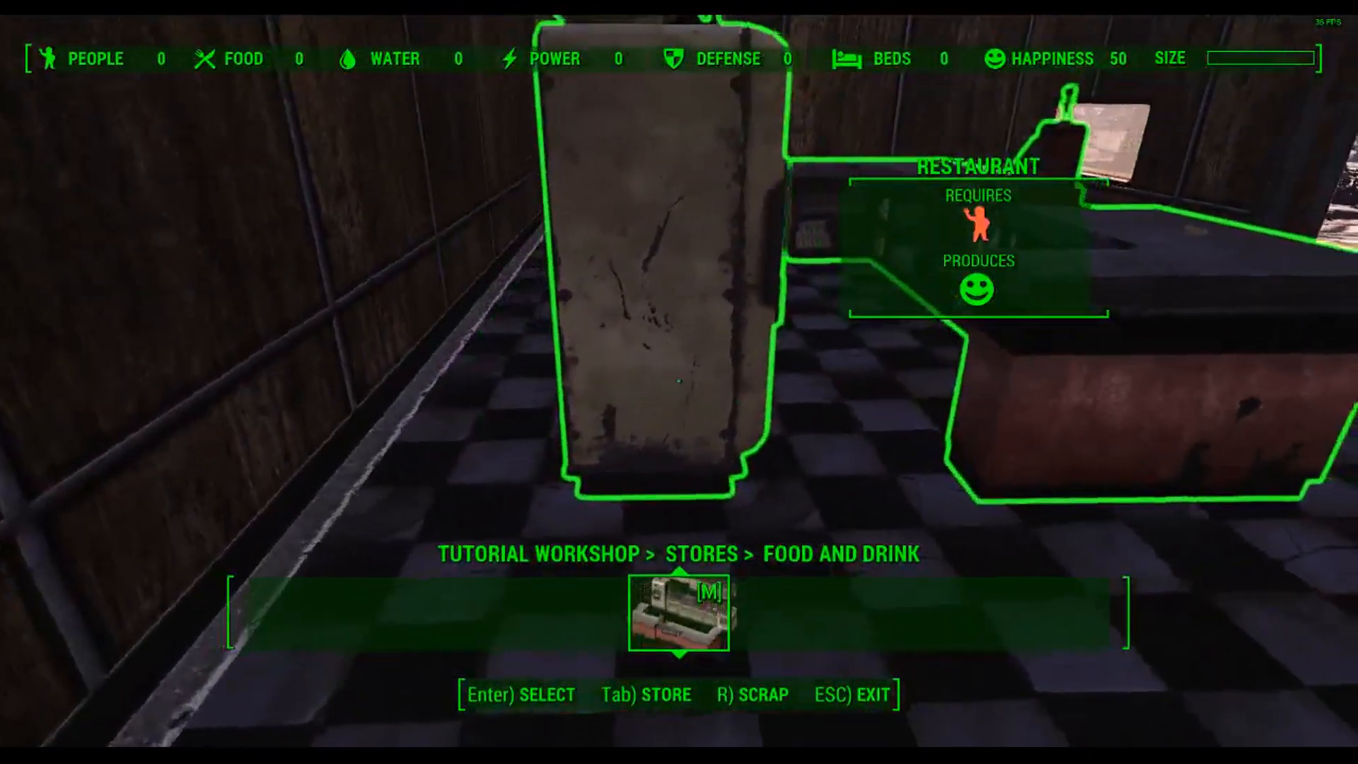
{"action": "key", "text": "Return"}
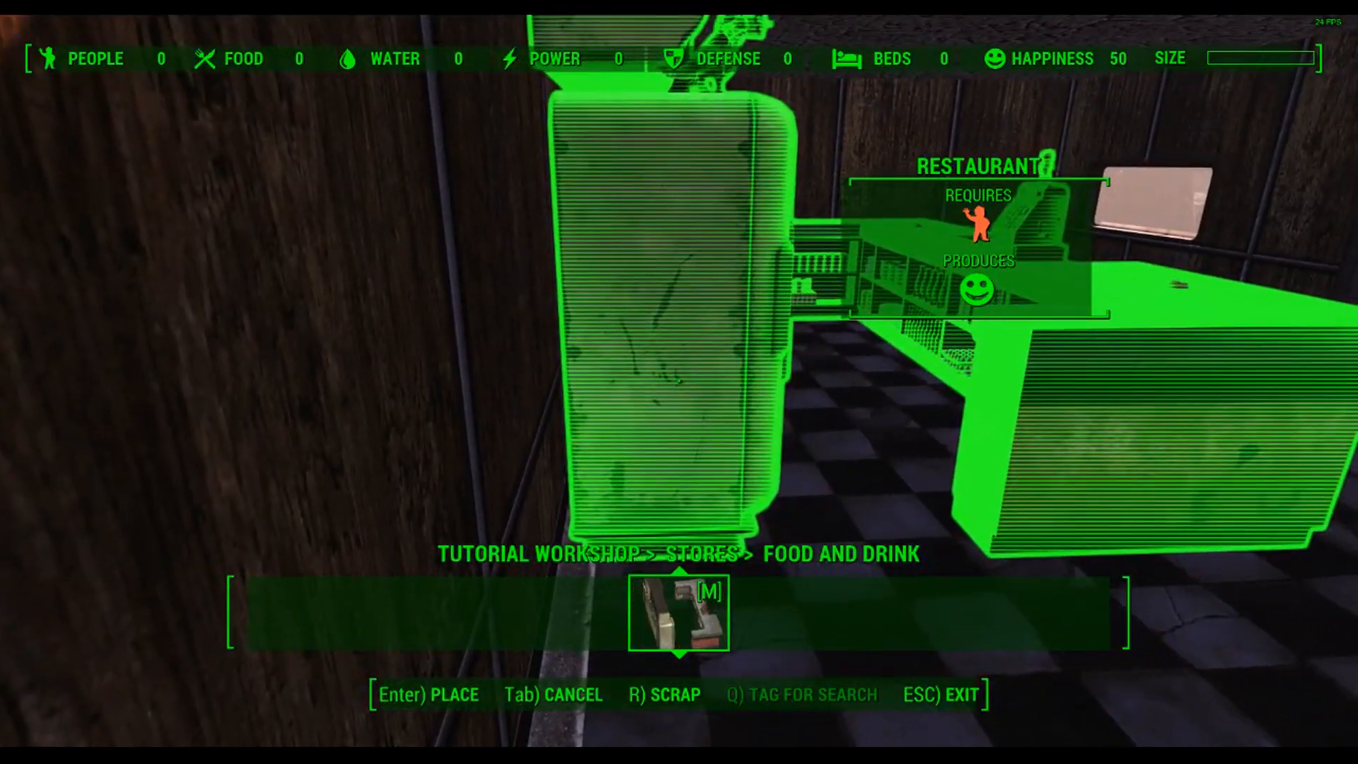
{"action": "key", "text": "Return"}
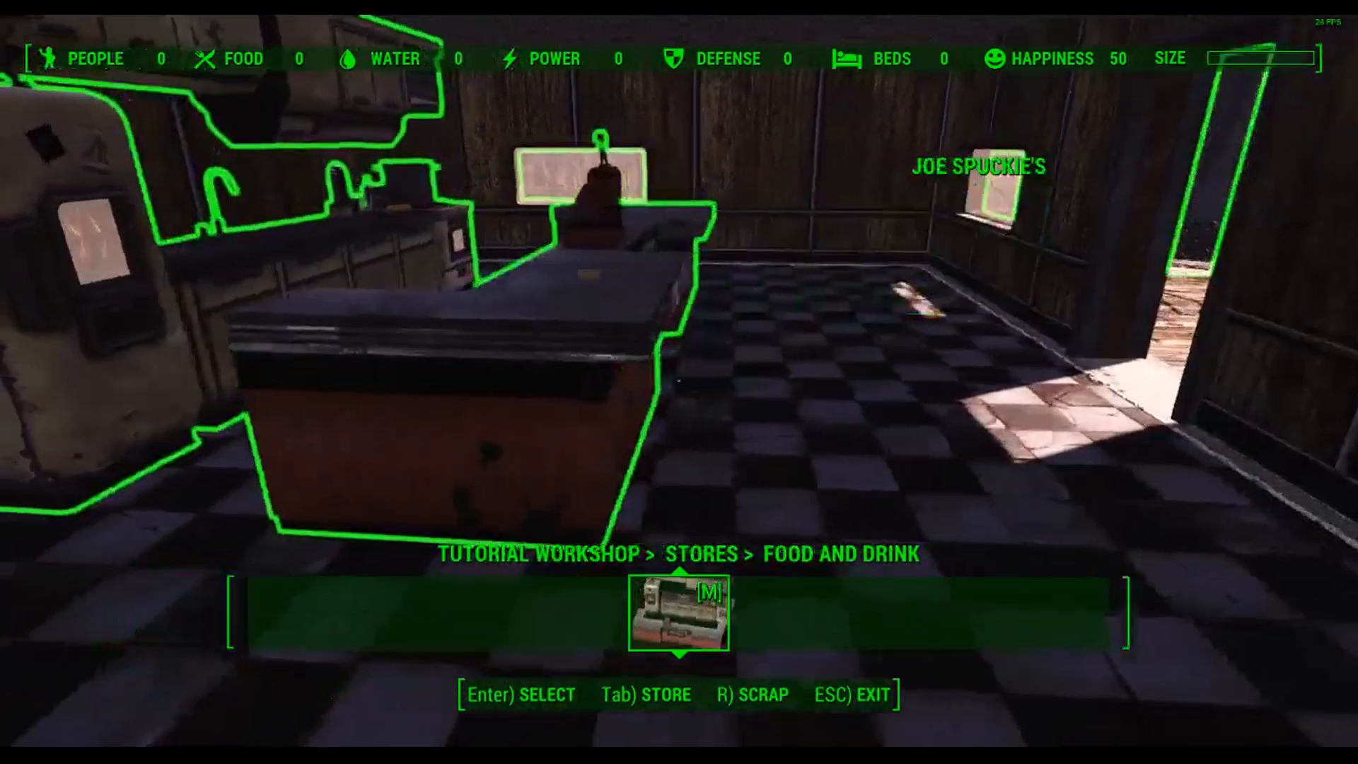
{"action": "key", "text": "Escape"}
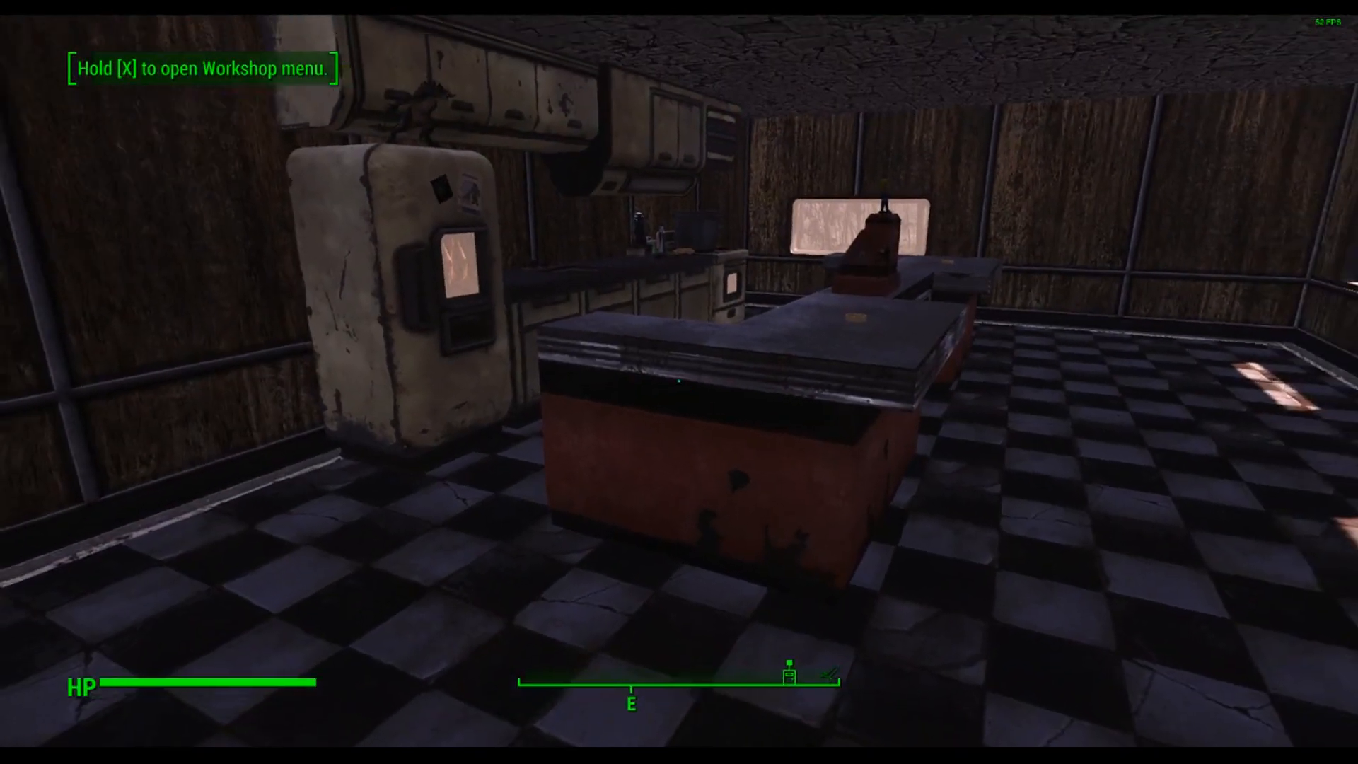
Step: Walk around the diner's interior and out the door to inspect the placed counter and building
{"action": "key", "text": "w"}
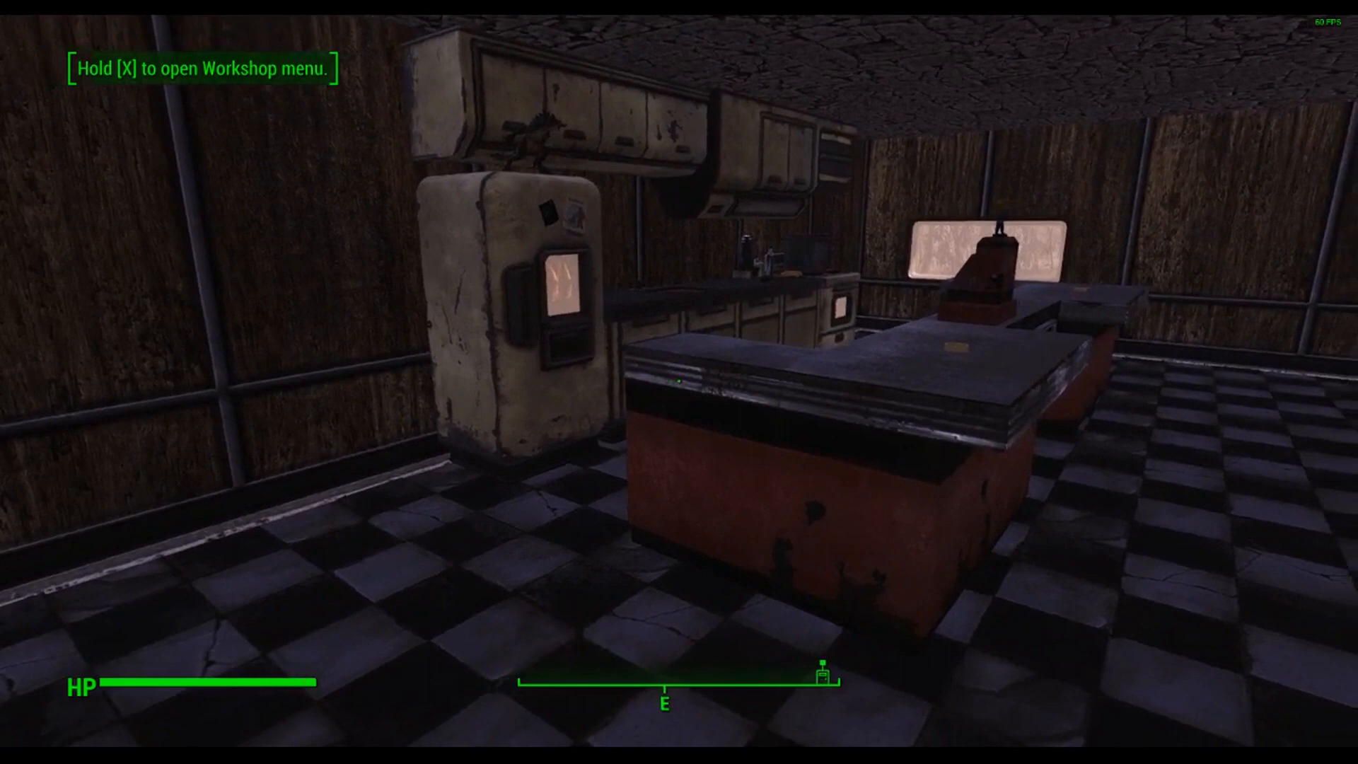
{"action": "key", "text": "d"}
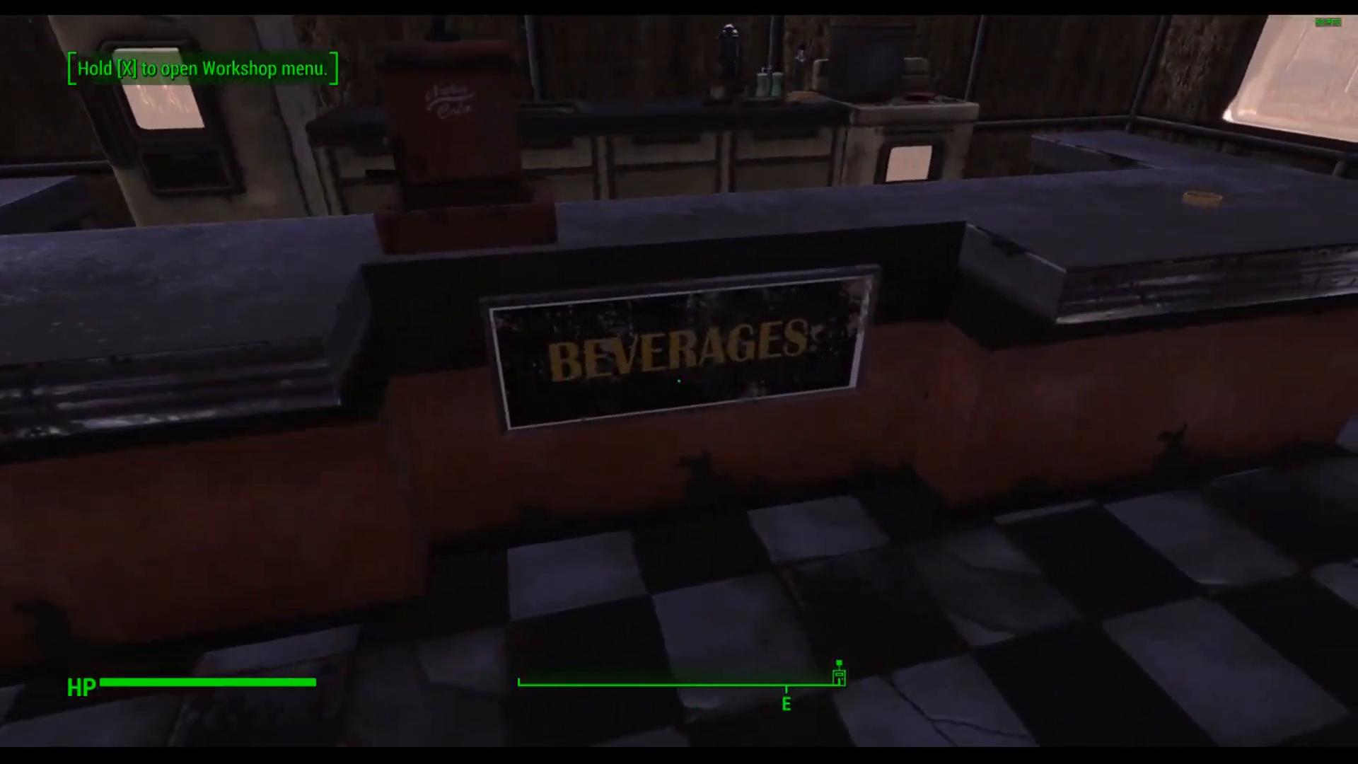
{"action": "key", "text": "w"}
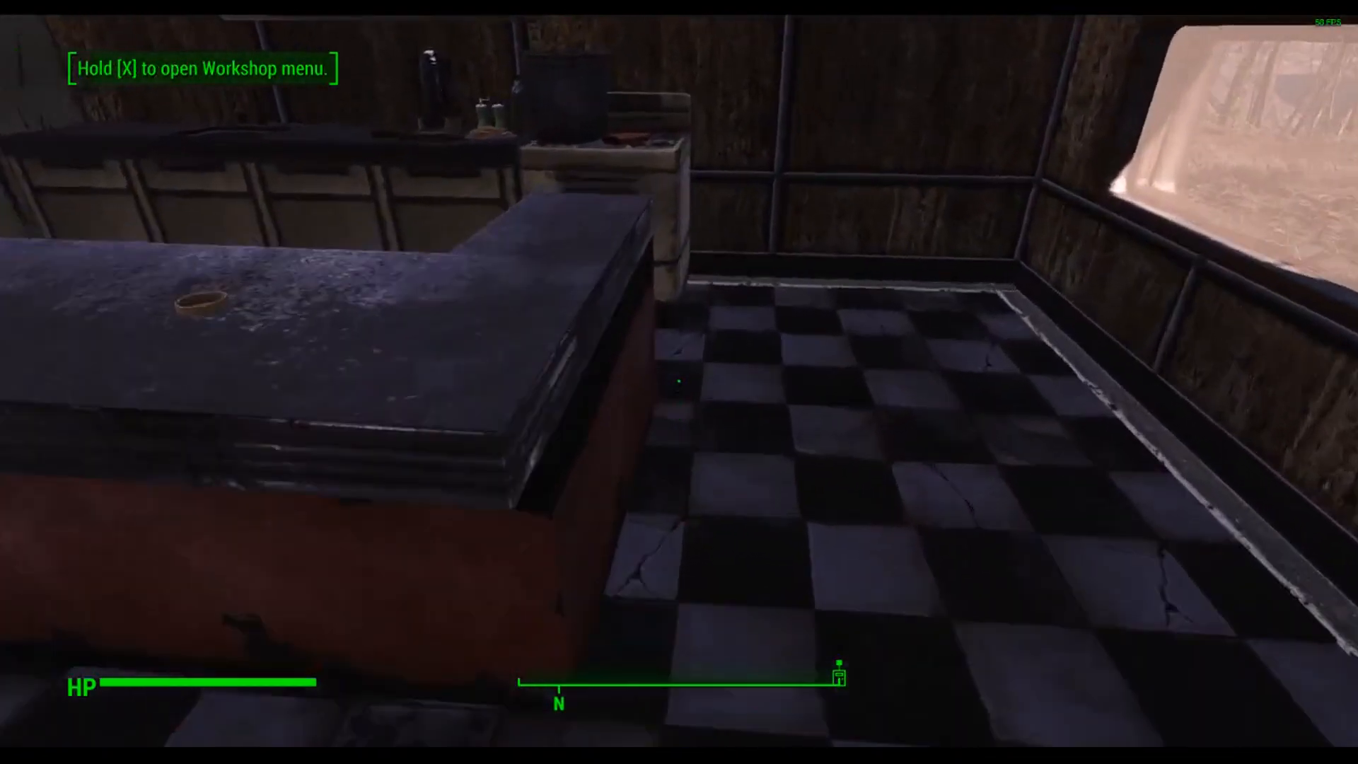
{"action": "key", "text": "w"}
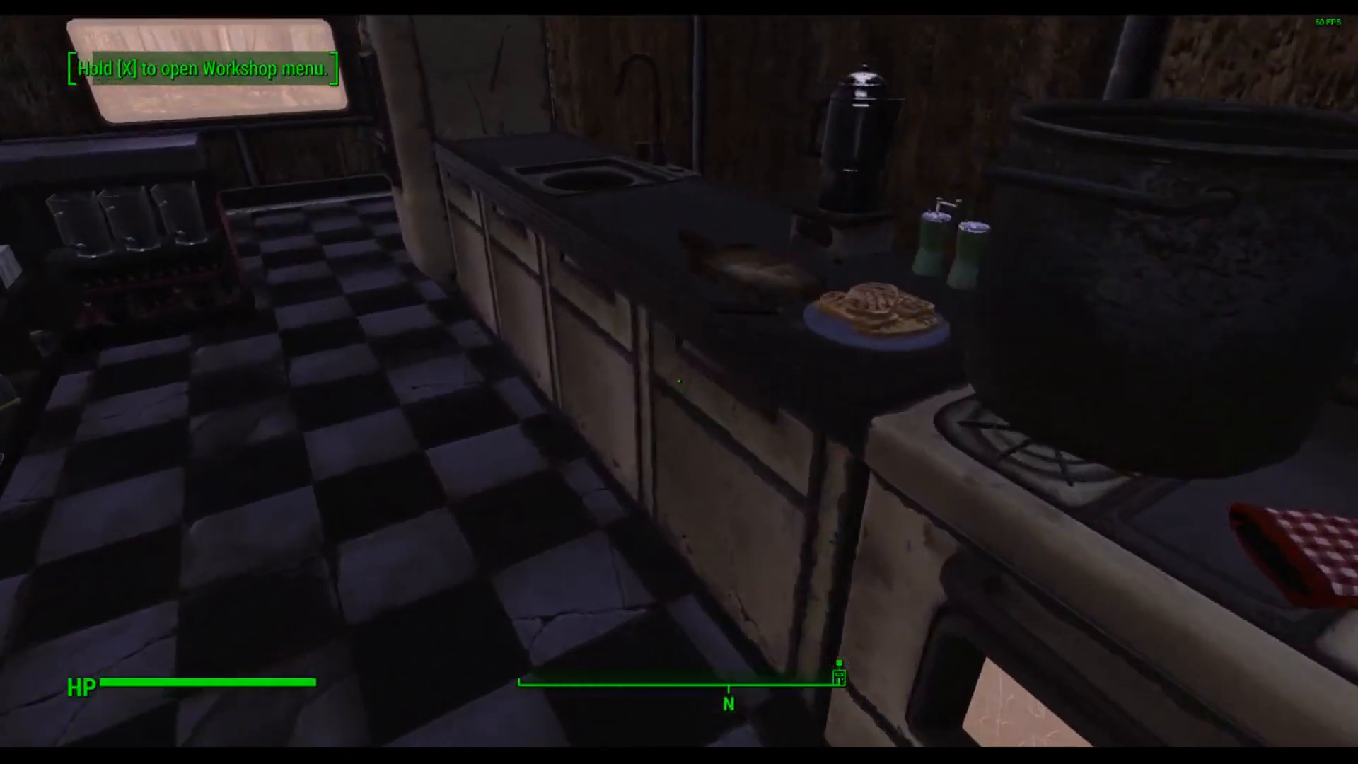
{"action": "key", "text": "d"}
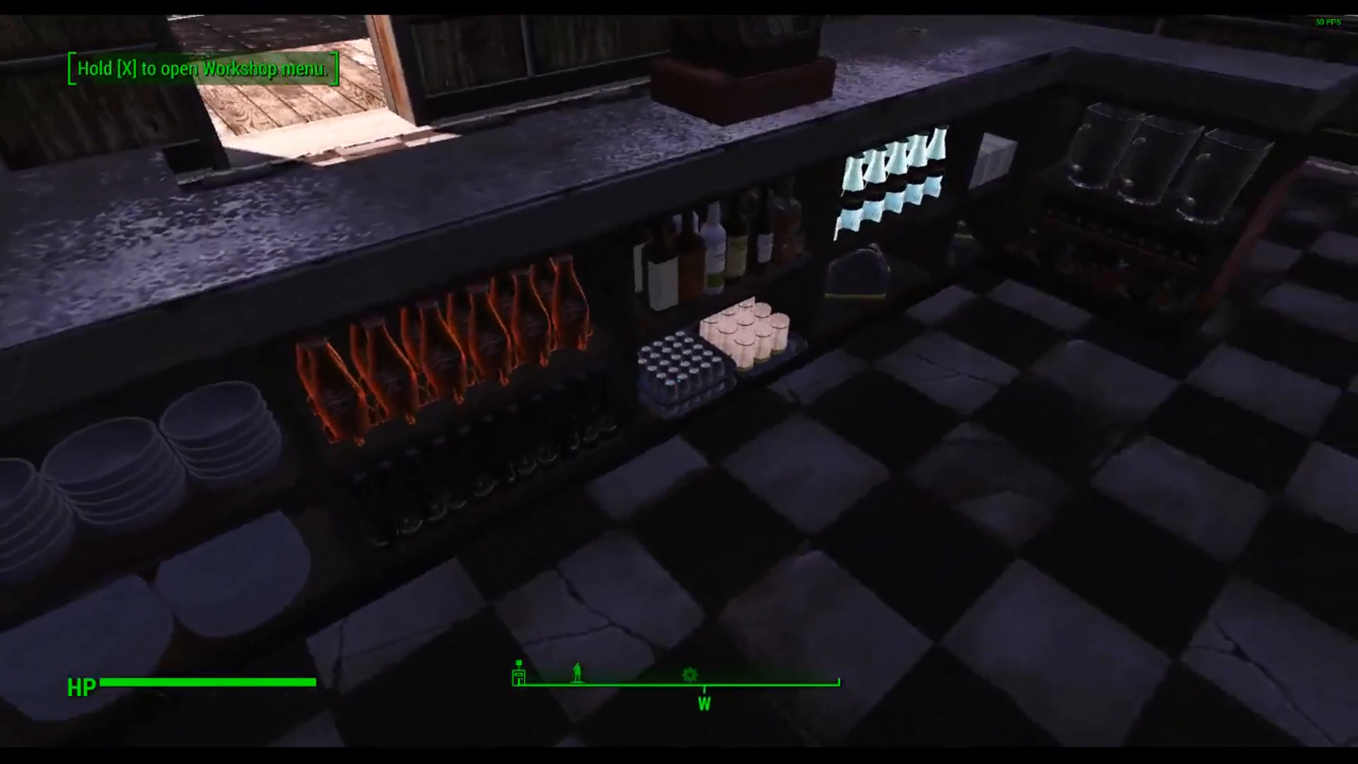
{"action": "key", "text": "w"}
{"action": "key", "text": "w"}
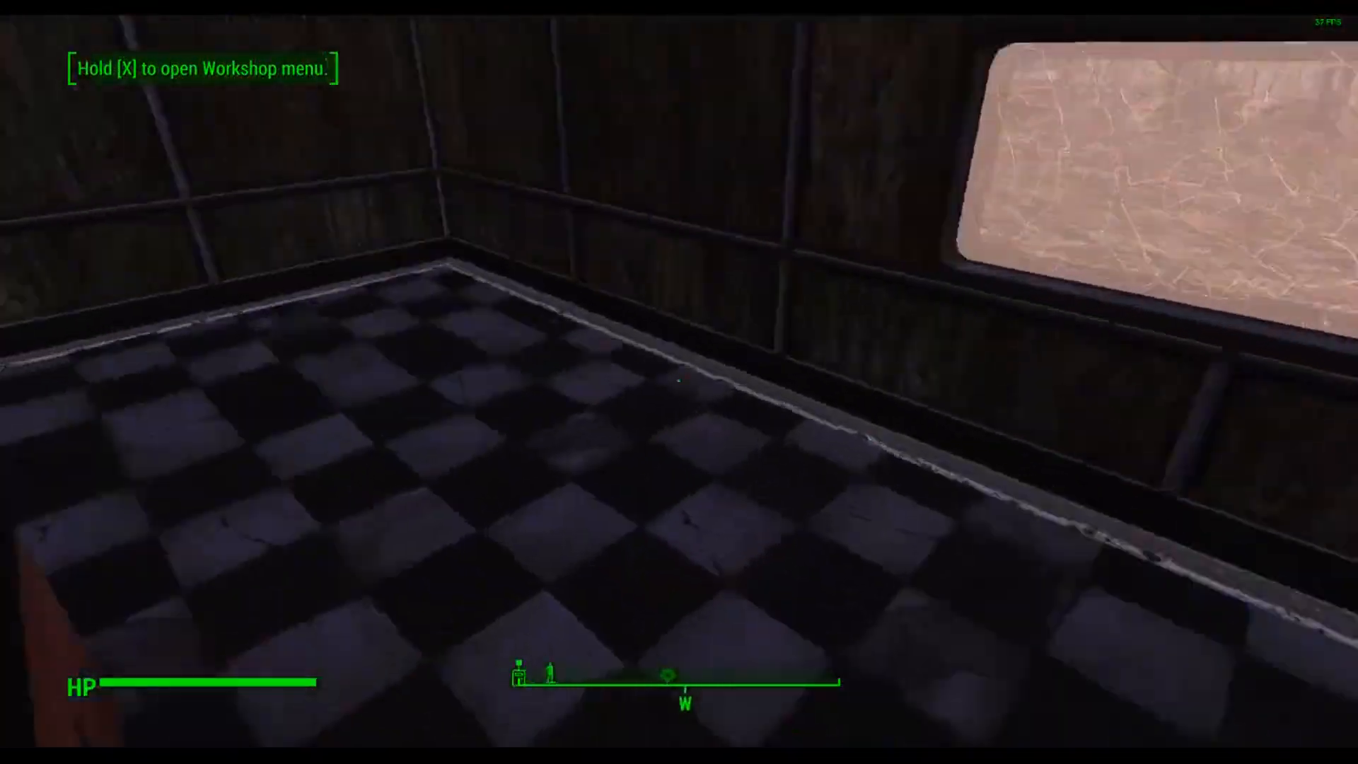
{"action": "key", "text": "w"}
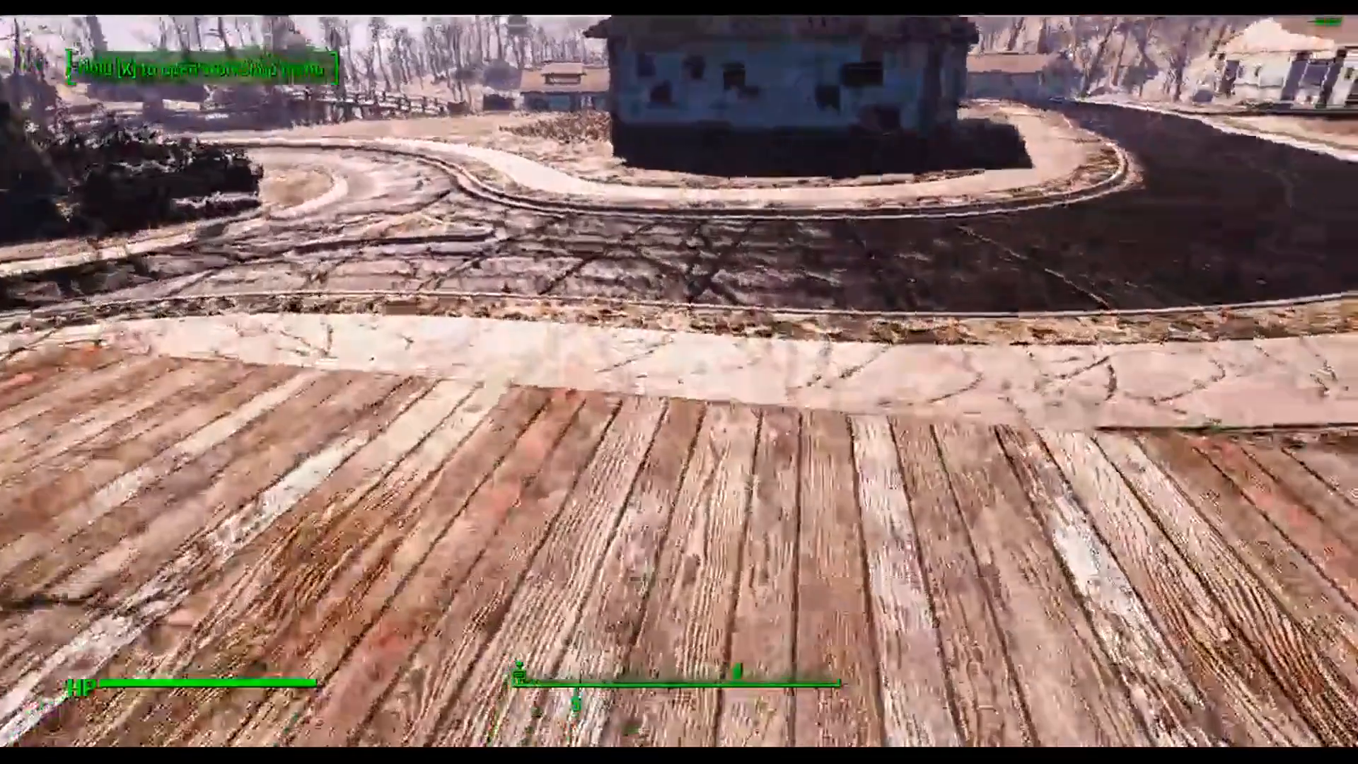
{"action": "key", "text": "w"}
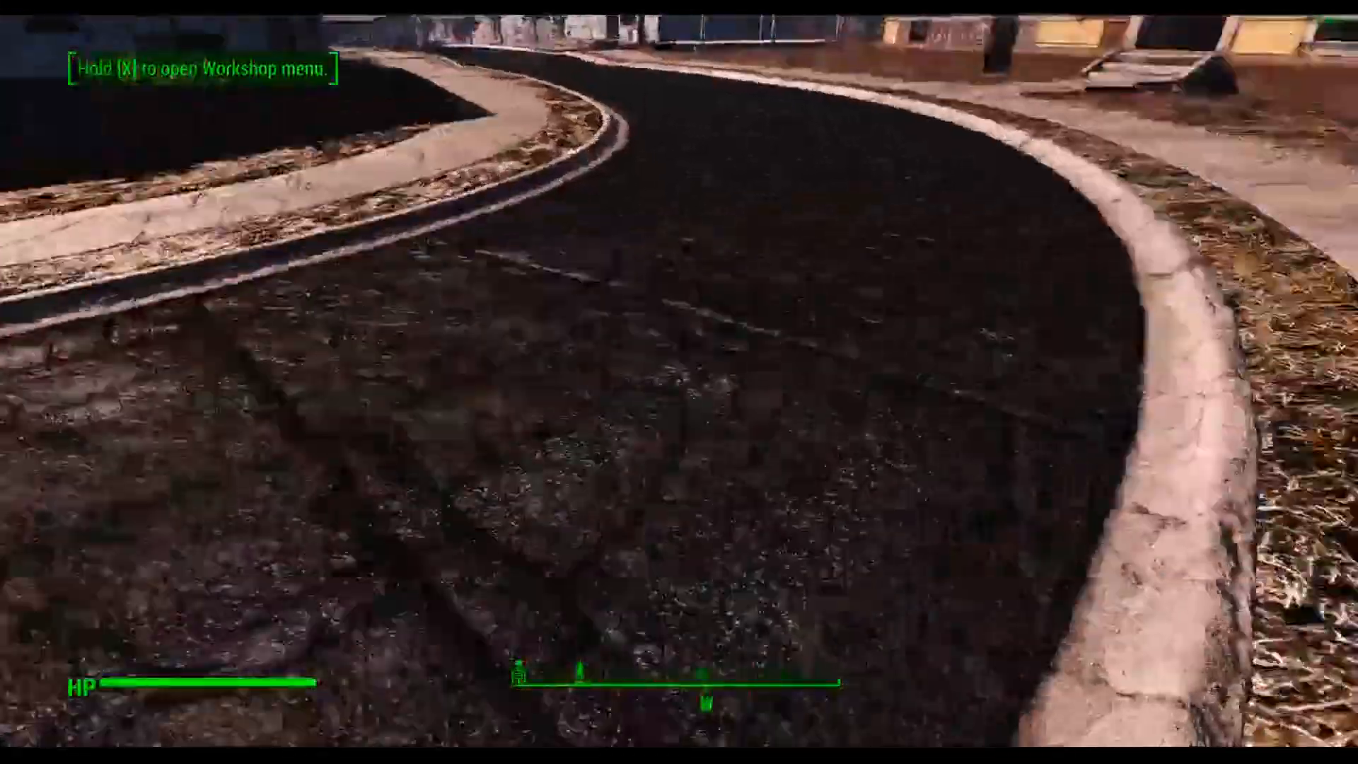